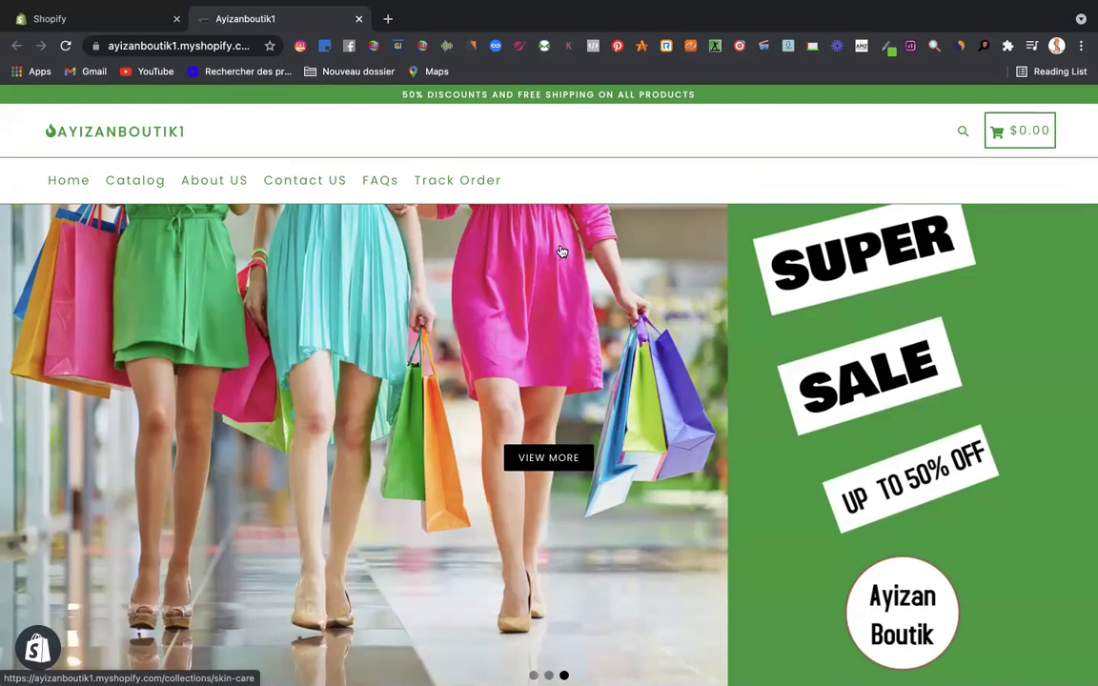
- Return to the Shopify store admin and go to its Home page
{"action": "scroll", "coordinate": [562, 251], "scroll_direction": "down", "scroll_amount": 5}
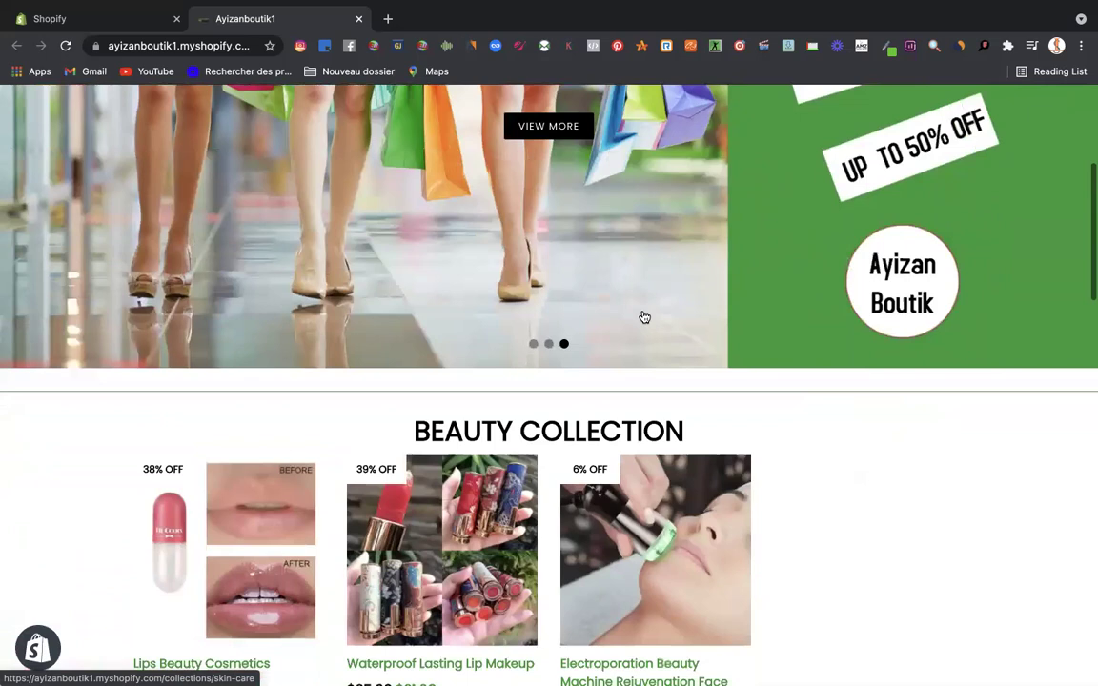
{"action": "scroll", "coordinate": [644, 317], "scroll_direction": "down", "scroll_amount": 3}
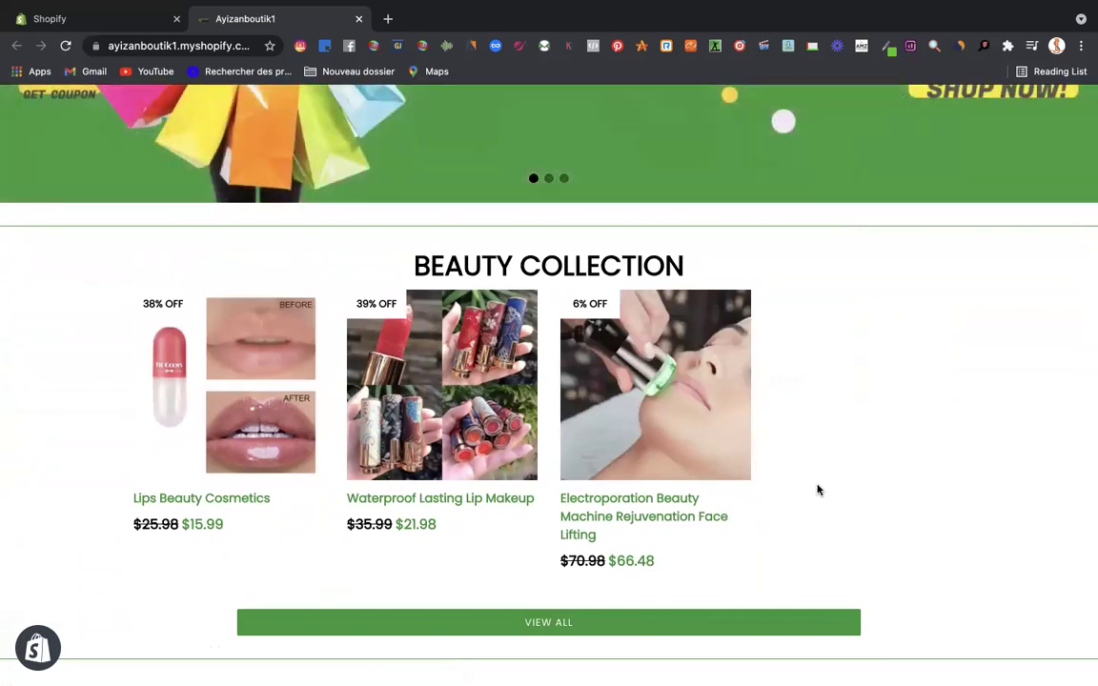
{"action": "scroll", "coordinate": [746, 515], "scroll_direction": "down", "scroll_amount": 5}
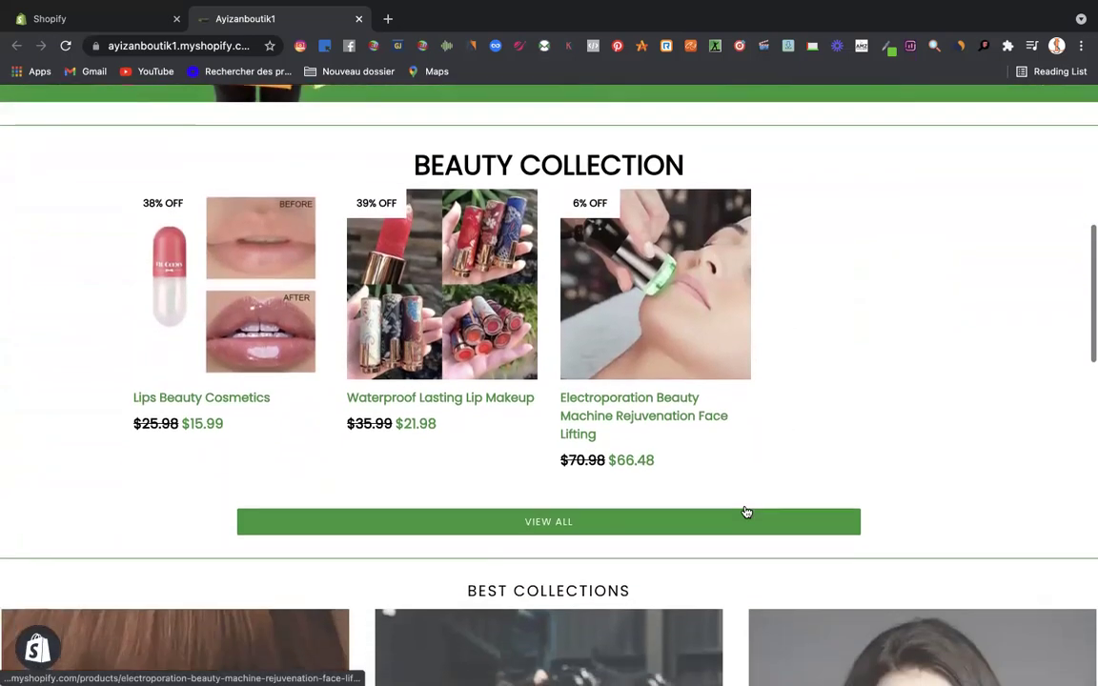
{"action": "scroll", "coordinate": [746, 506], "scroll_direction": "down", "scroll_amount": 10}
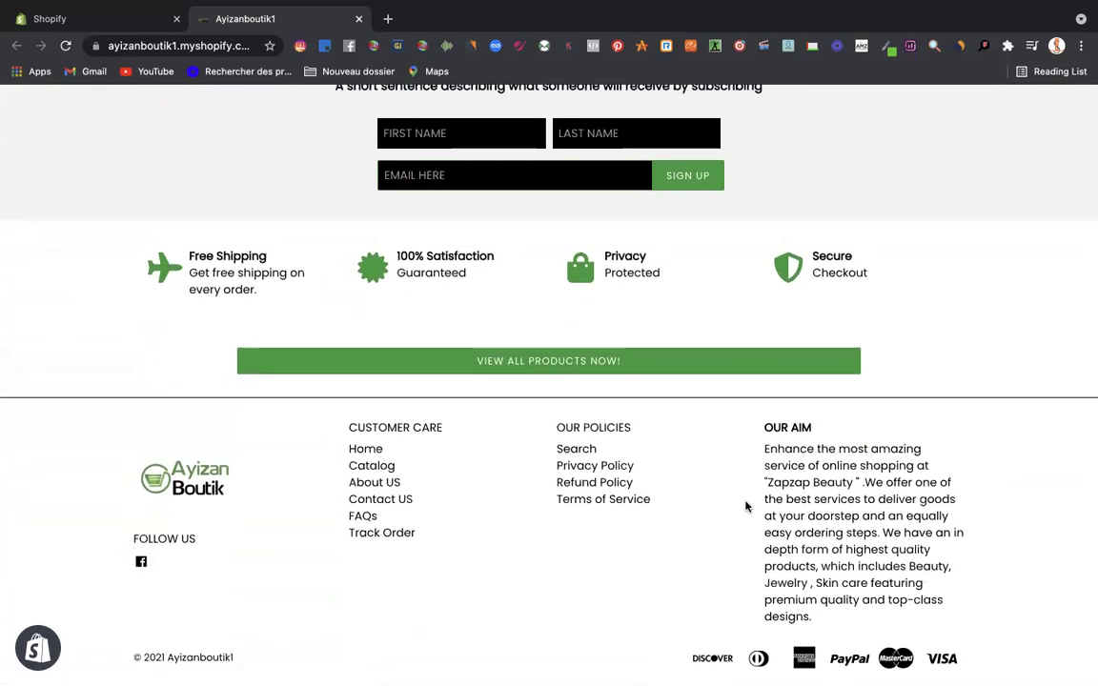
{"action": "scroll", "coordinate": [746, 506], "scroll_direction": "up", "scroll_amount": 15}
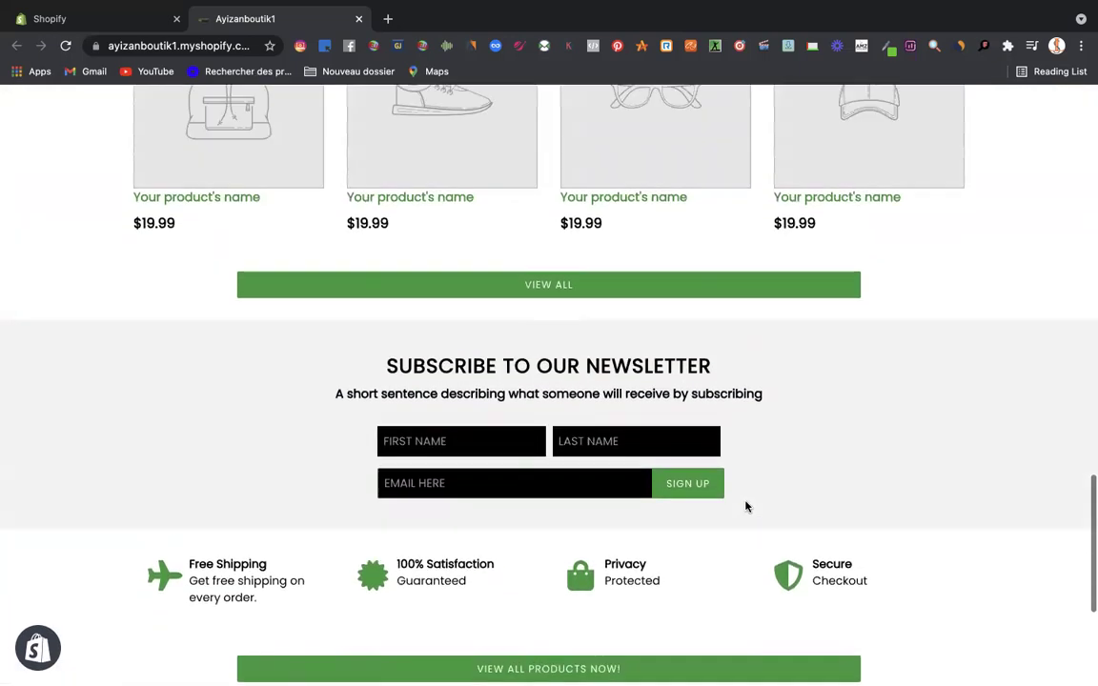
{"action": "scroll", "coordinate": [746, 506], "scroll_direction": "up", "scroll_amount": 6}
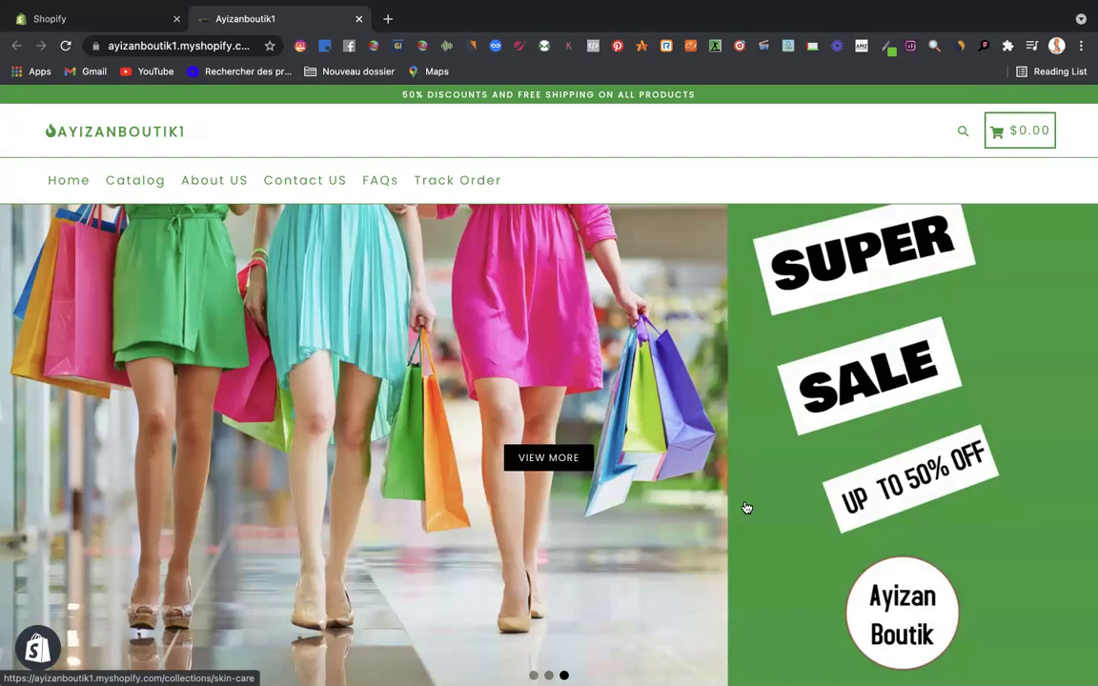
{"action": "mouse_move", "coordinate": [596, 7]}
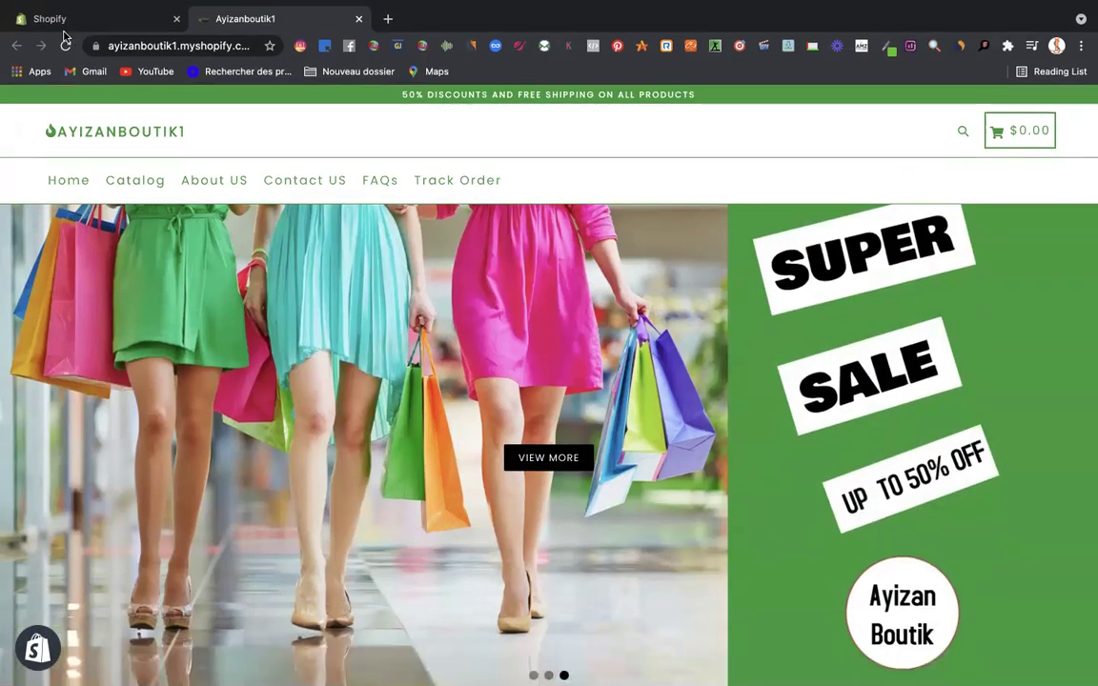
{"action": "left_click", "coordinate": [76, 21]}
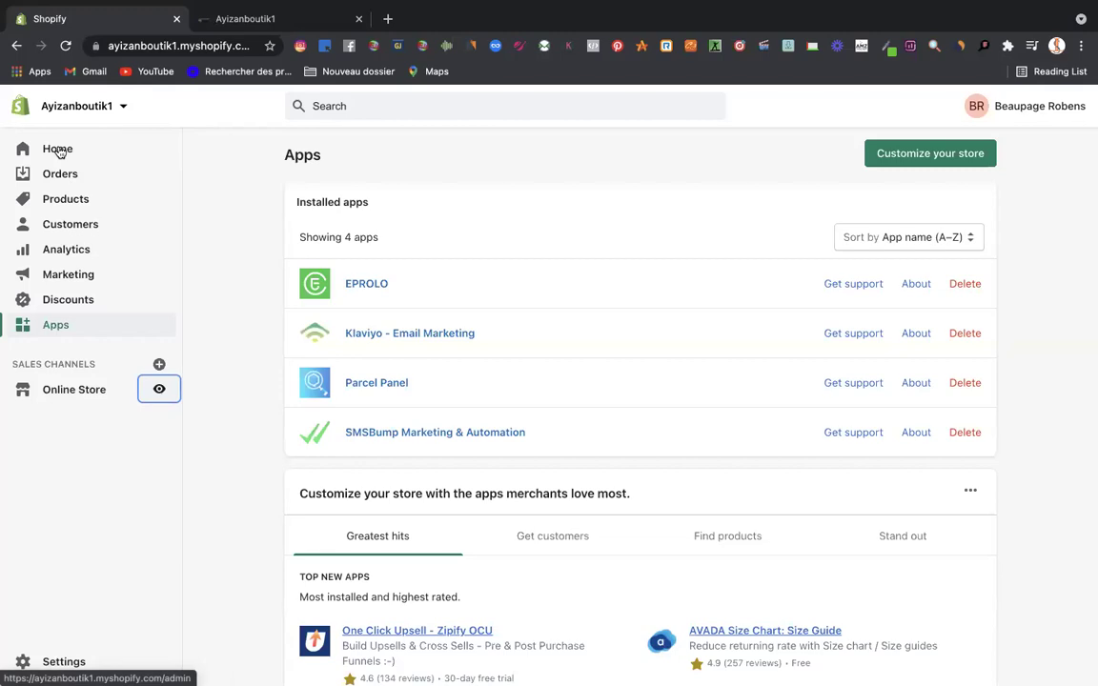
{"action": "left_click", "coordinate": [55, 149]}
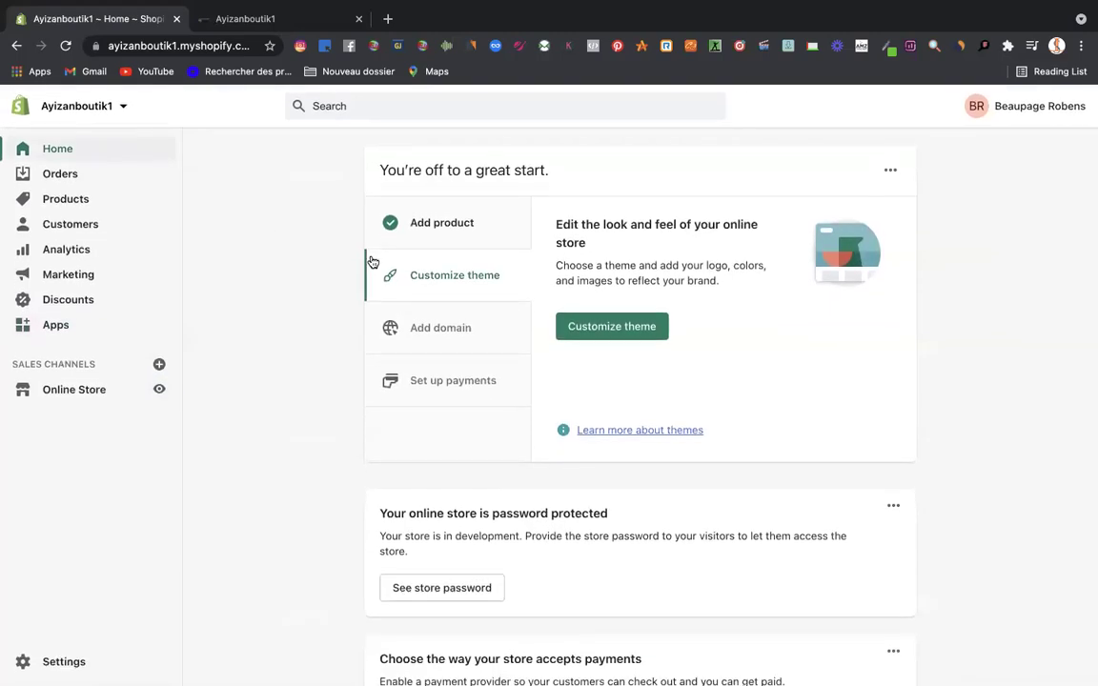
- Open the Apps page listing EPROLO, Klaviyo, Parcel Panel and SMSBump
{"action": "scroll", "coordinate": [373, 262], "scroll_direction": "down", "scroll_amount": 2}
{"action": "scroll", "coordinate": [372, 262], "scroll_direction": "up", "scroll_amount": 2}
{"action": "scroll", "coordinate": [372, 261], "scroll_direction": "down", "scroll_amount": 2}
{"action": "scroll", "coordinate": [373, 261], "scroll_direction": "up", "scroll_amount": 2}
{"action": "scroll", "coordinate": [372, 262], "scroll_direction": "up", "scroll_amount": 1}
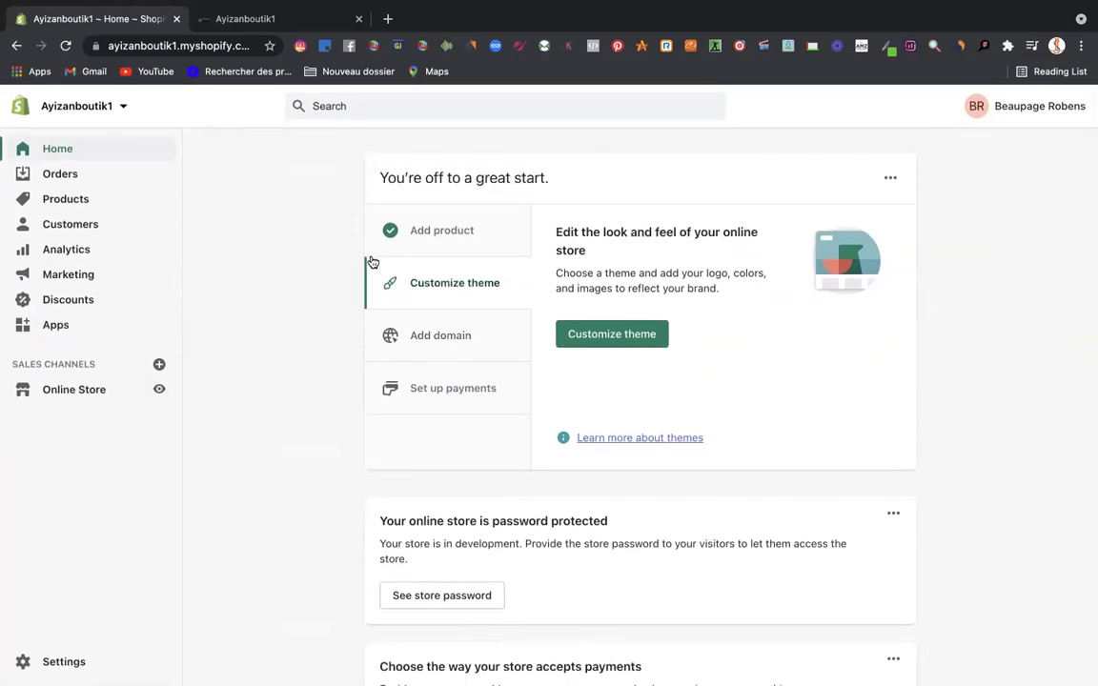
{"action": "scroll", "coordinate": [372, 261], "scroll_direction": "down", "scroll_amount": 5}
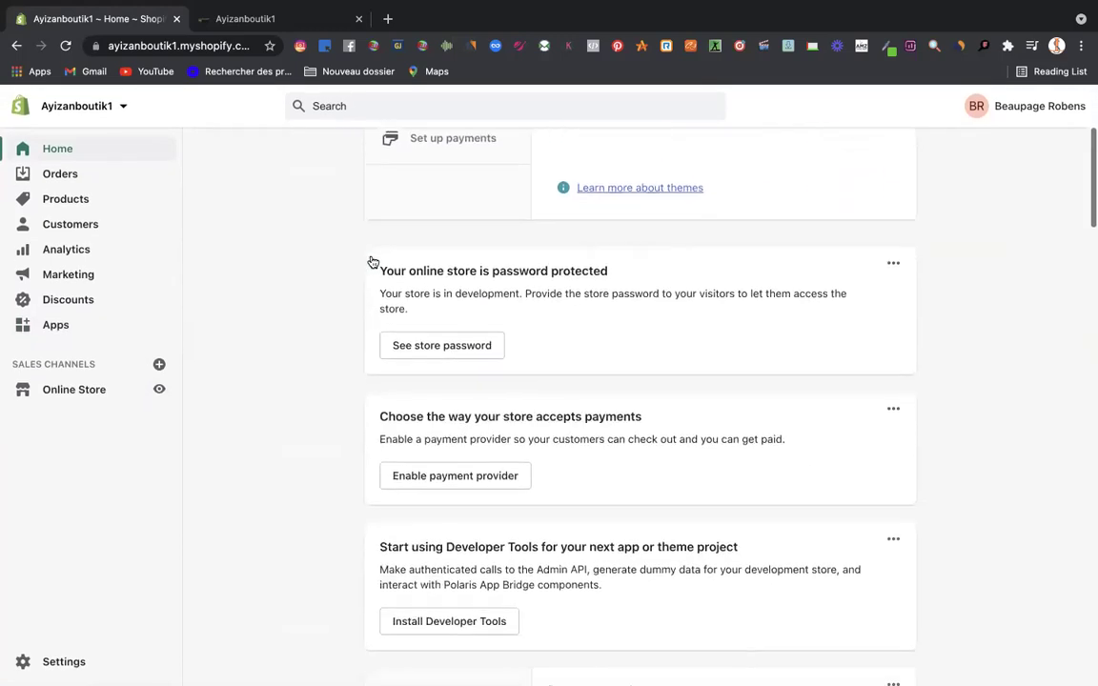
{"action": "scroll", "coordinate": [373, 261], "scroll_direction": "up", "scroll_amount": 5}
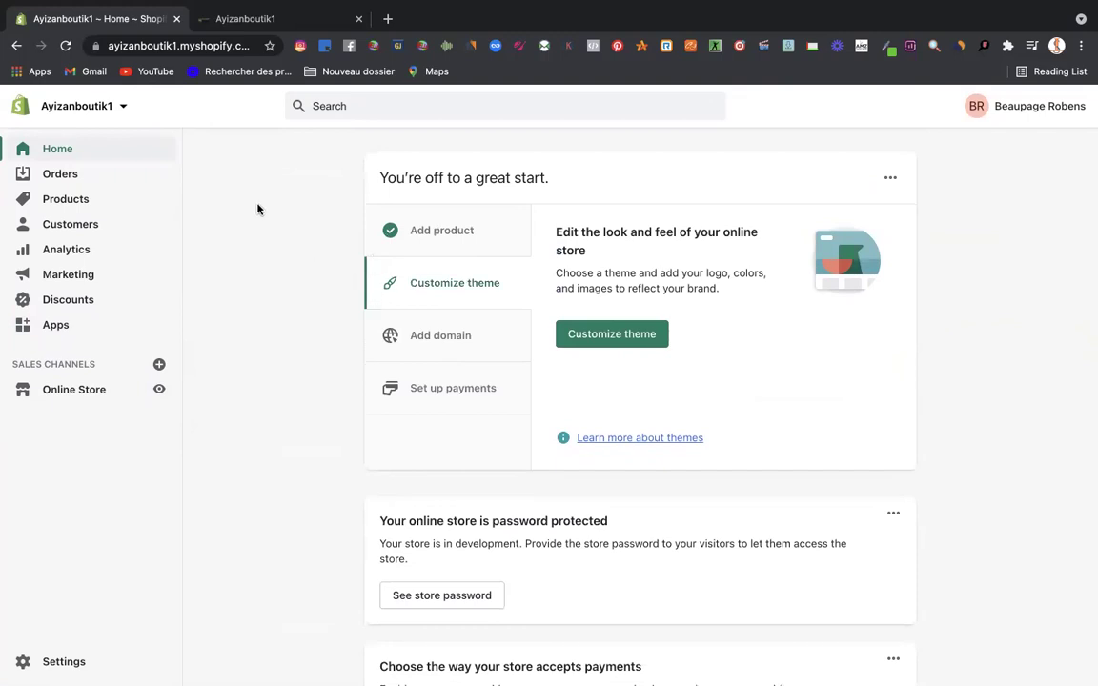
{"action": "left_click", "coordinate": [63, 328]}
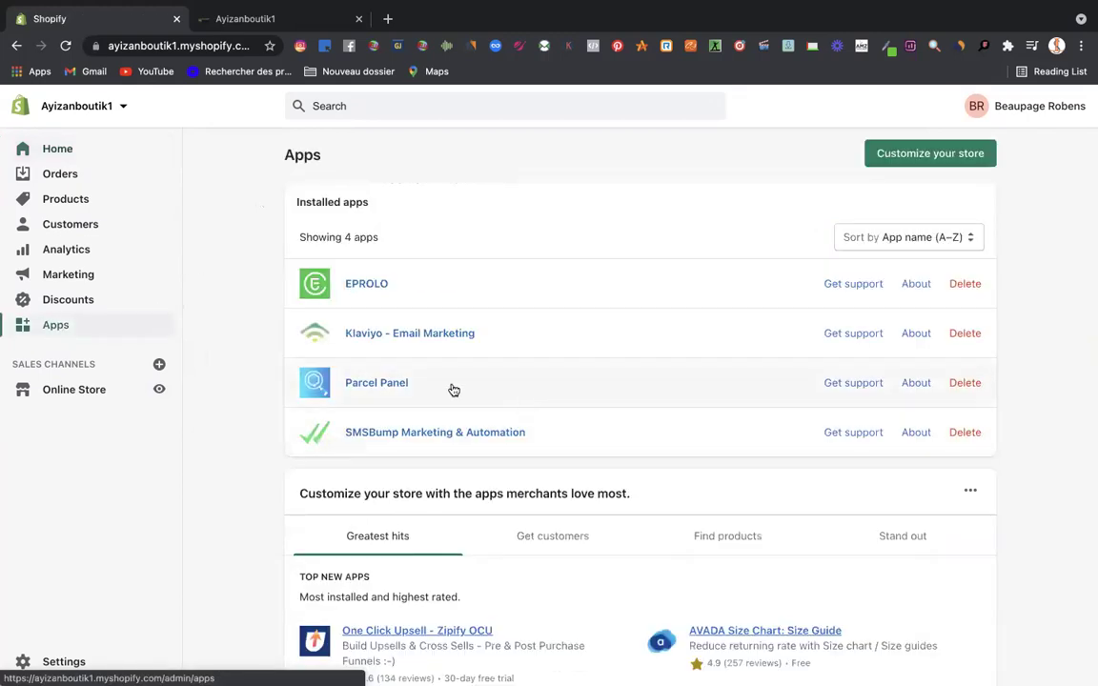
- Open the Shopify App Store and search apps for 'traduction'
{"action": "left_click", "coordinate": [936, 160]}
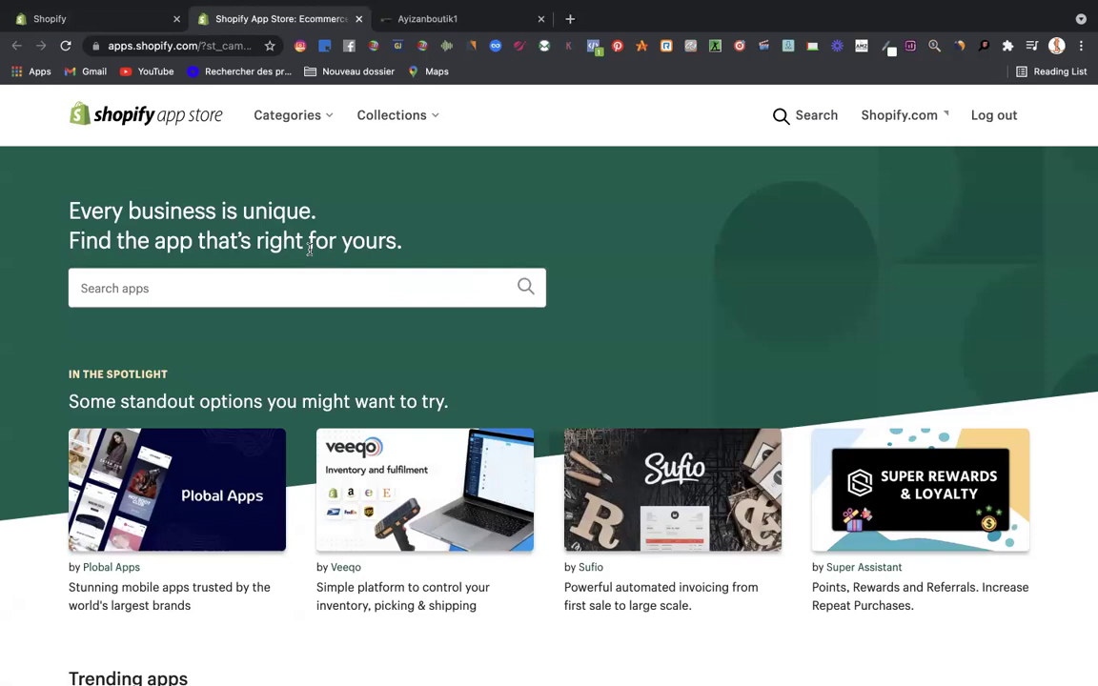
{"action": "left_click", "coordinate": [207, 290]}
{"action": "left_click", "coordinate": [176, 288]}
{"action": "type", "text": "traduc"}
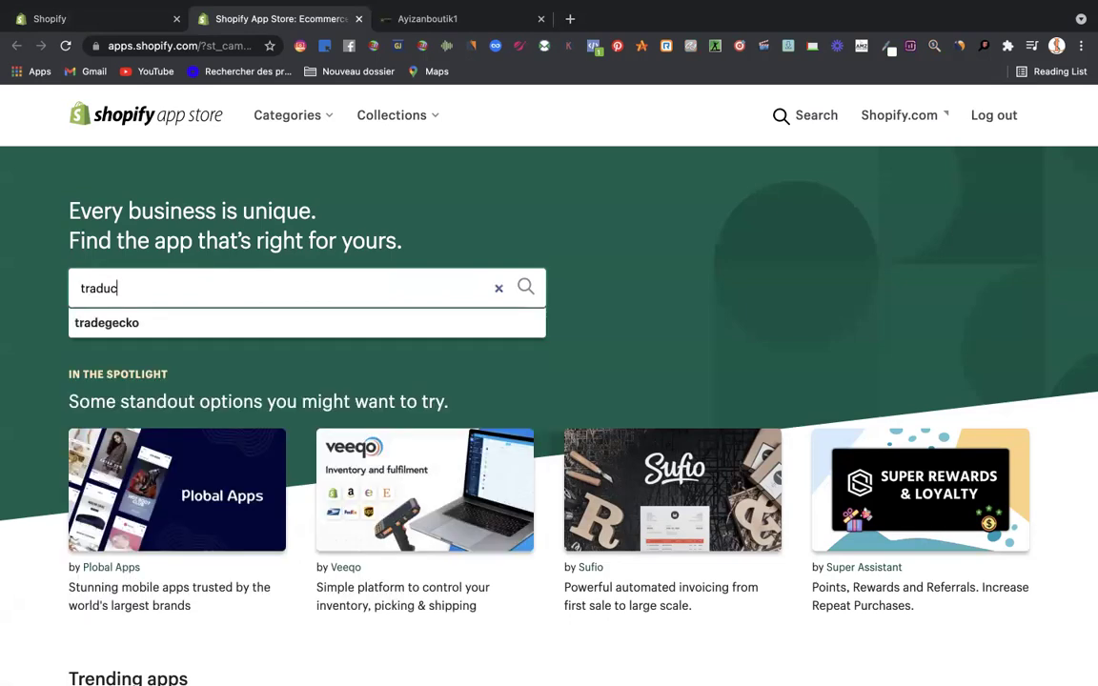
{"action": "type", "text": "tion"}
{"action": "key", "text": "Return"}
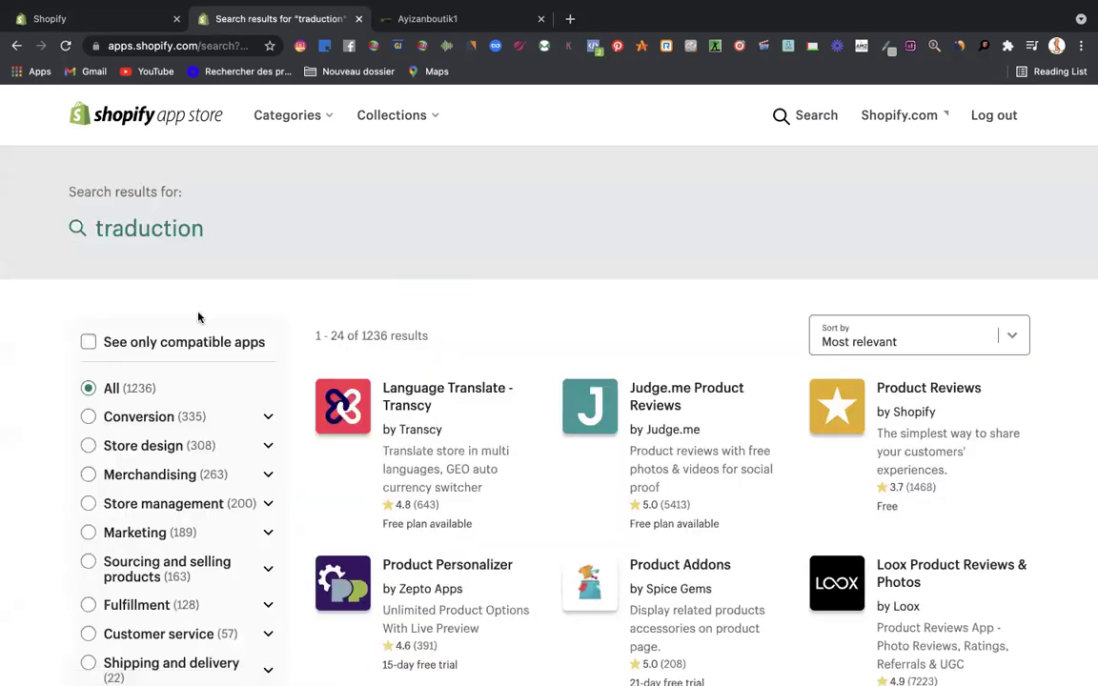
{"action": "scroll", "coordinate": [601, 485], "scroll_direction": "down", "scroll_amount": 2}
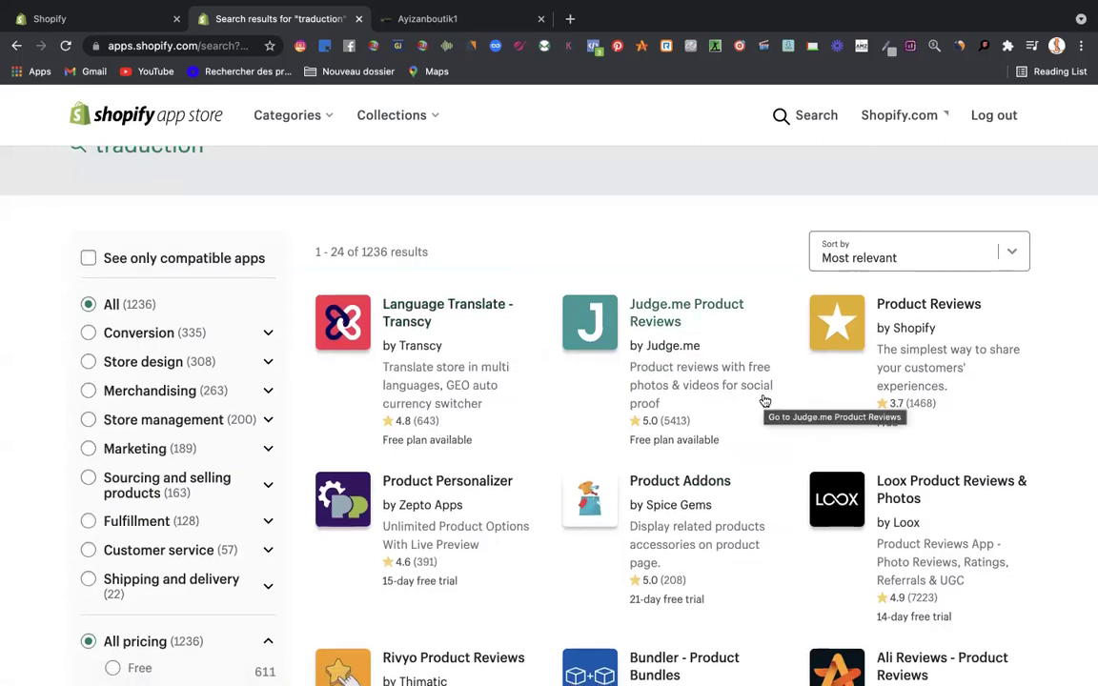
{"action": "scroll", "coordinate": [764, 400], "scroll_direction": "down", "scroll_amount": 3}
{"action": "scroll", "coordinate": [764, 399], "scroll_direction": "down", "scroll_amount": 2}
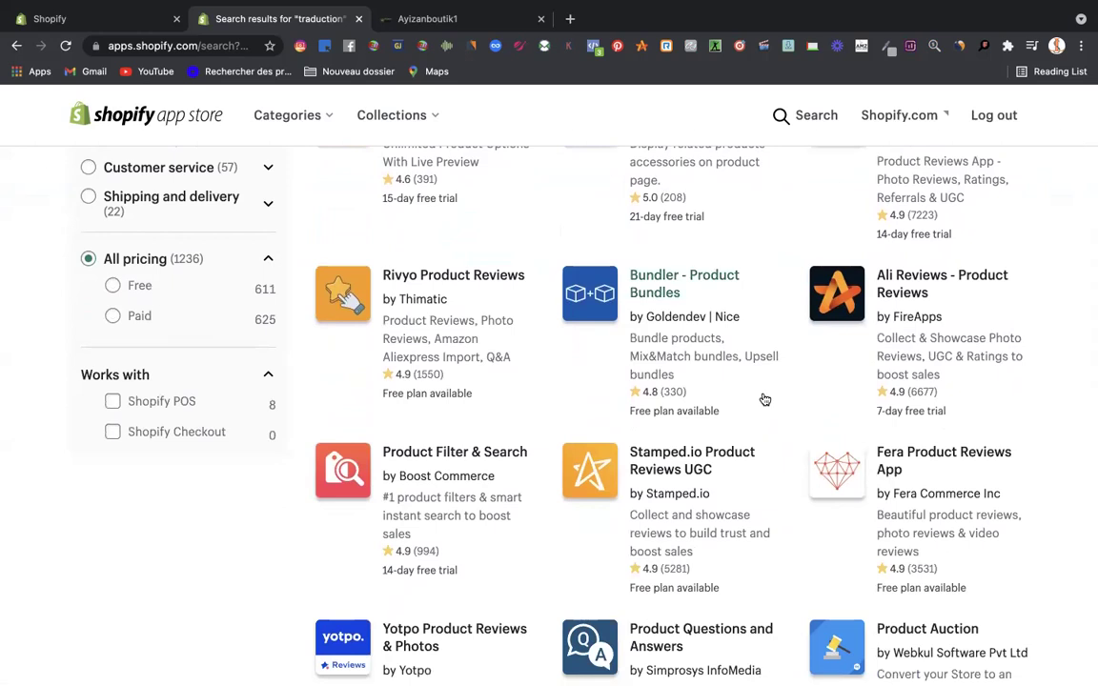
{"action": "scroll", "coordinate": [764, 400], "scroll_direction": "down", "scroll_amount": 3}
{"action": "scroll", "coordinate": [764, 400], "scroll_direction": "down", "scroll_amount": 4}
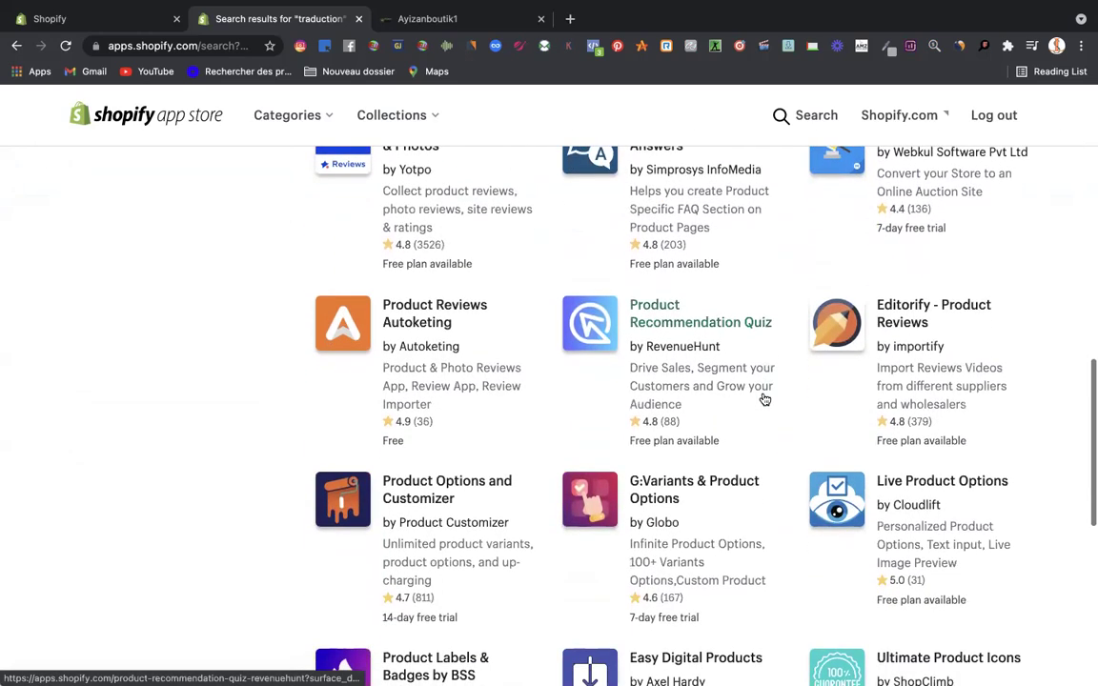
{"action": "scroll", "coordinate": [839, 420], "scroll_direction": "down", "scroll_amount": 5}
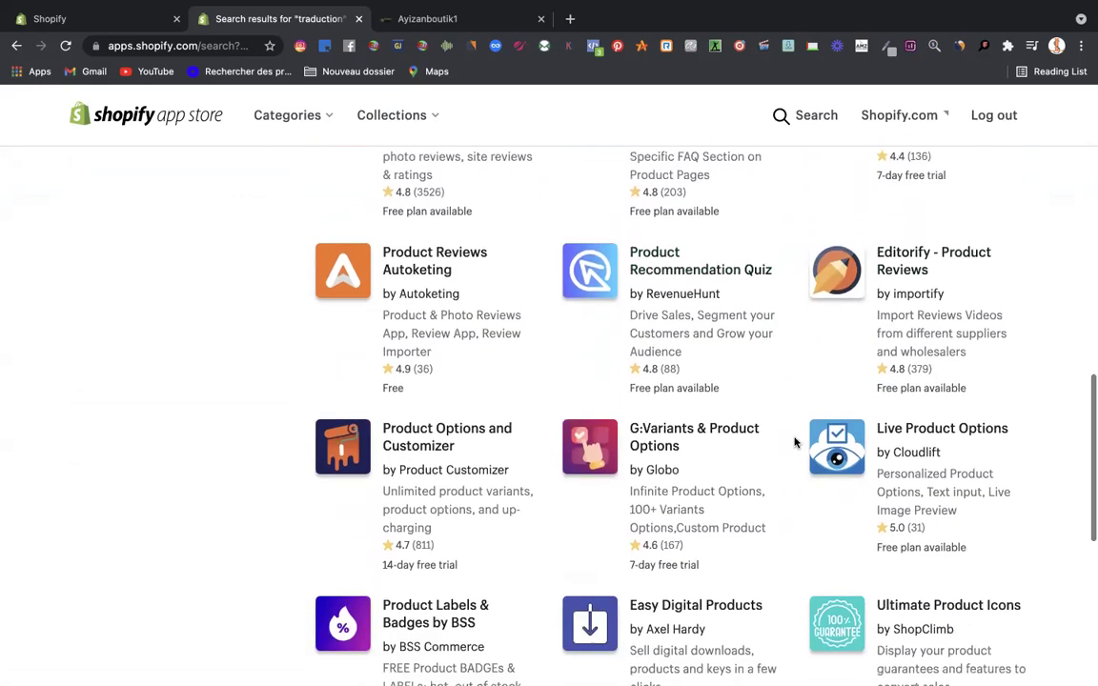
{"action": "scroll", "coordinate": [795, 444], "scroll_direction": "up", "scroll_amount": 15}
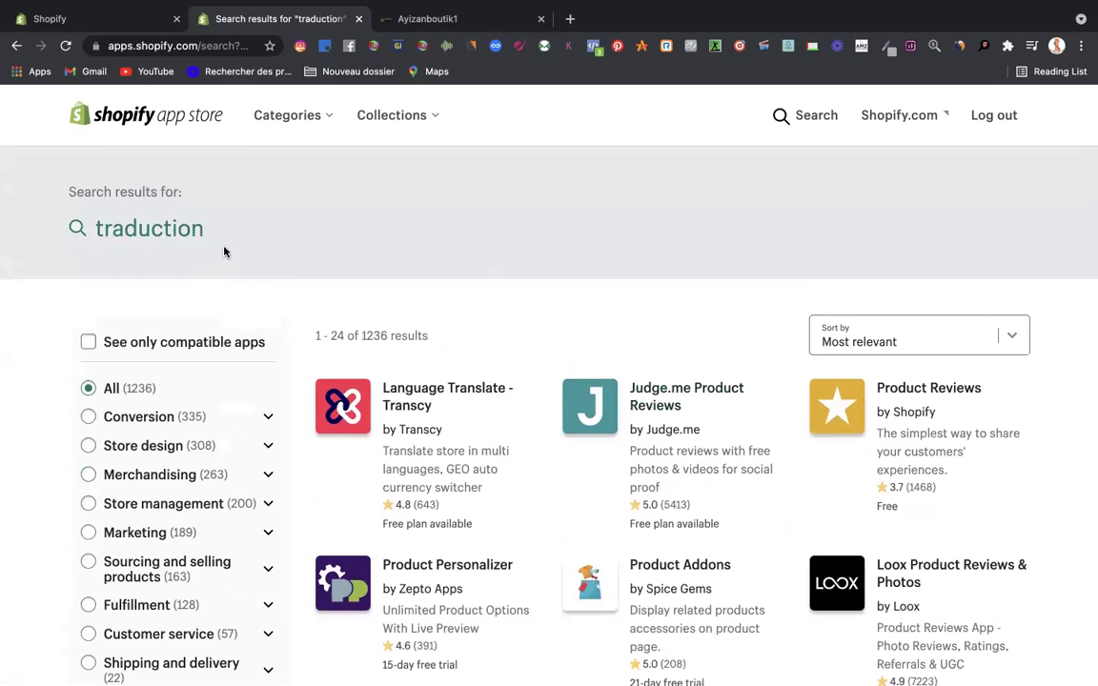
- Replace the app search term with 'uplinky language translate' and run the search
{"action": "left_click", "coordinate": [201, 233]}
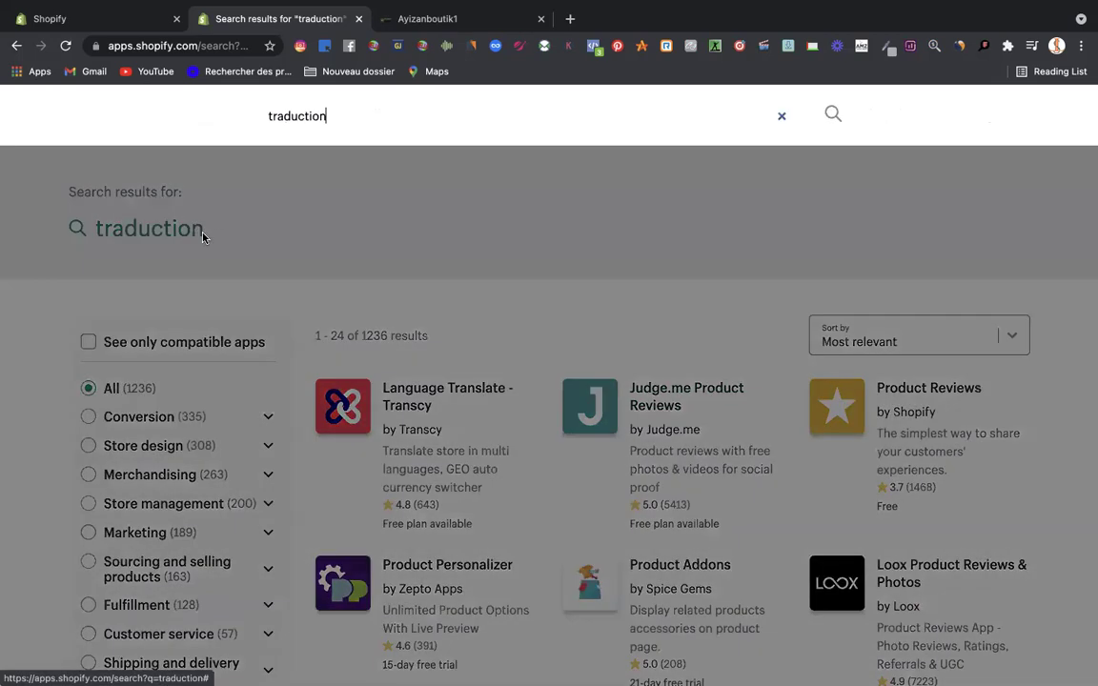
{"action": "left_click", "coordinate": [782, 116]}
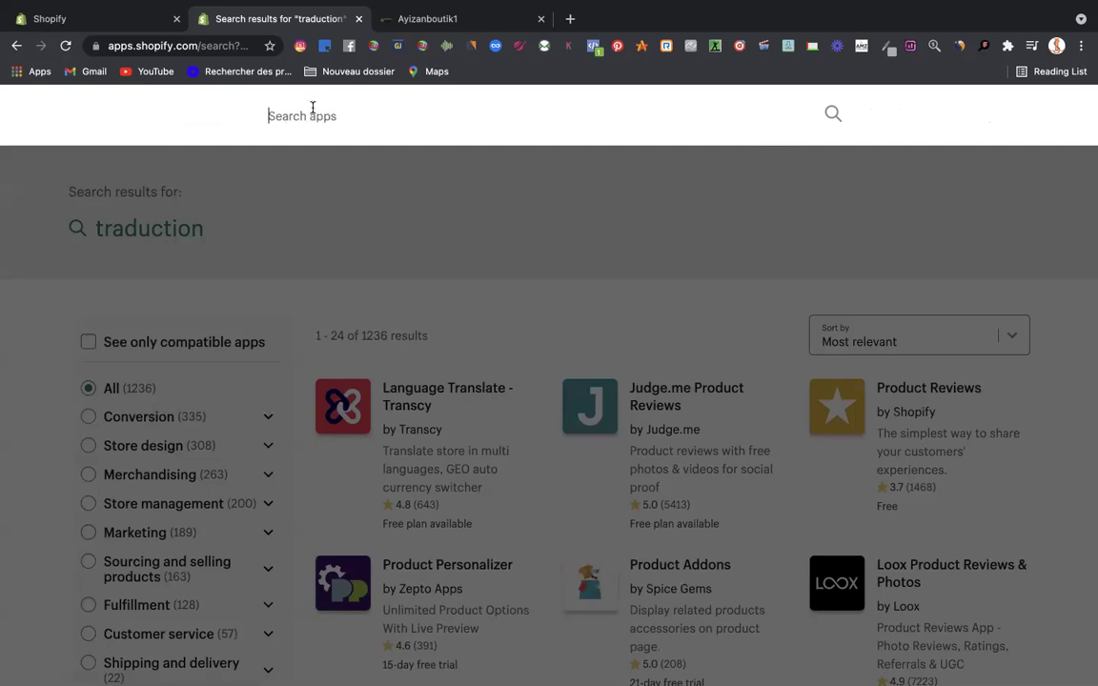
{"action": "type", "text": "upl"}
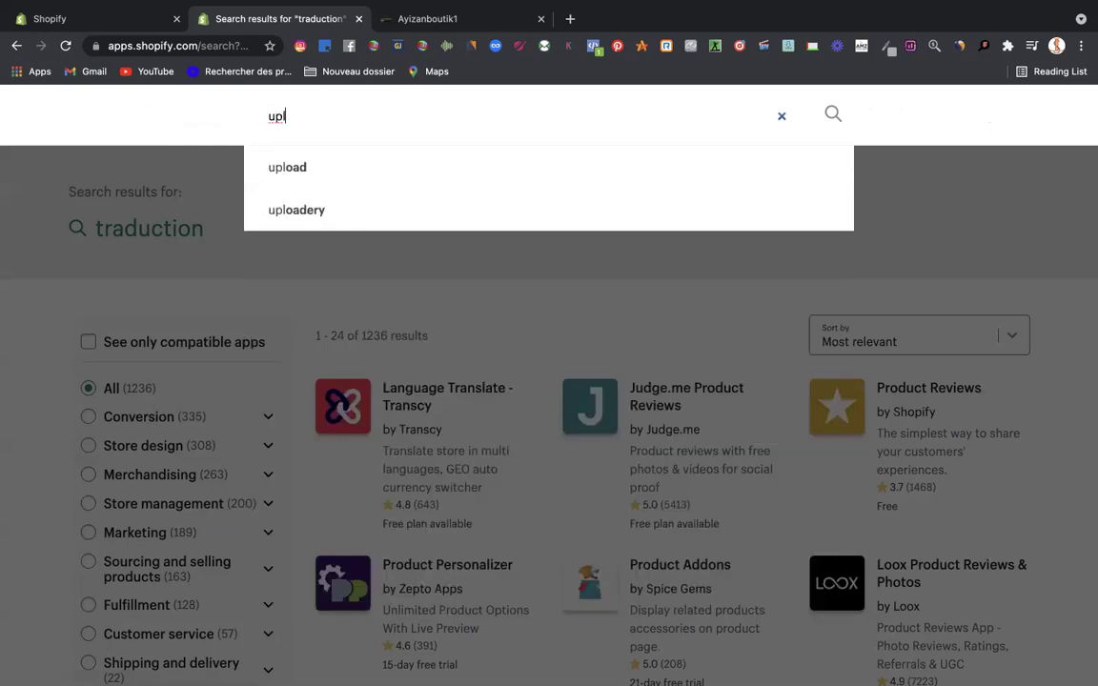
{"action": "type", "text": "inky"}
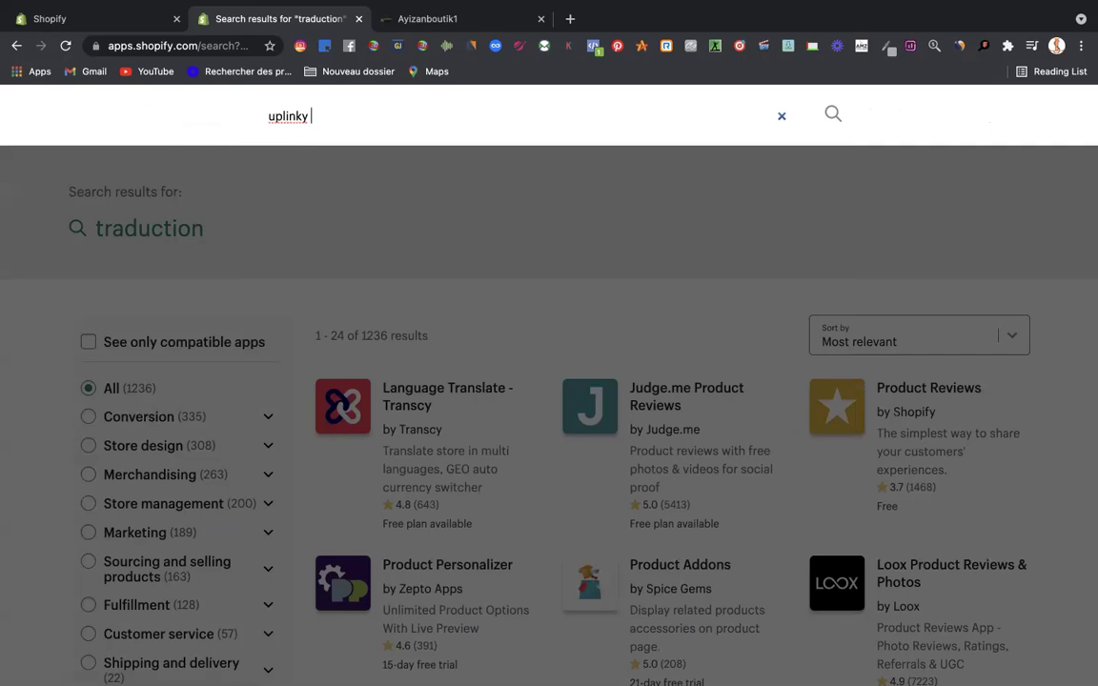
{"action": "type", "text": " language trans"}
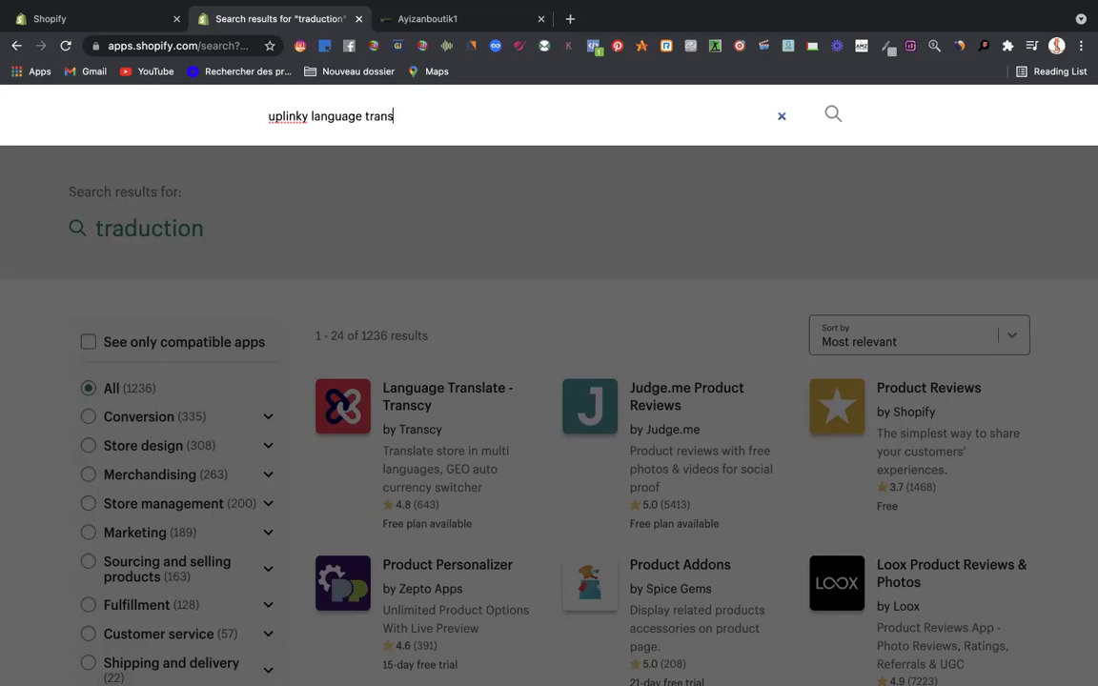
{"action": "type", "text": "late"}
{"action": "key", "text": "Return"}
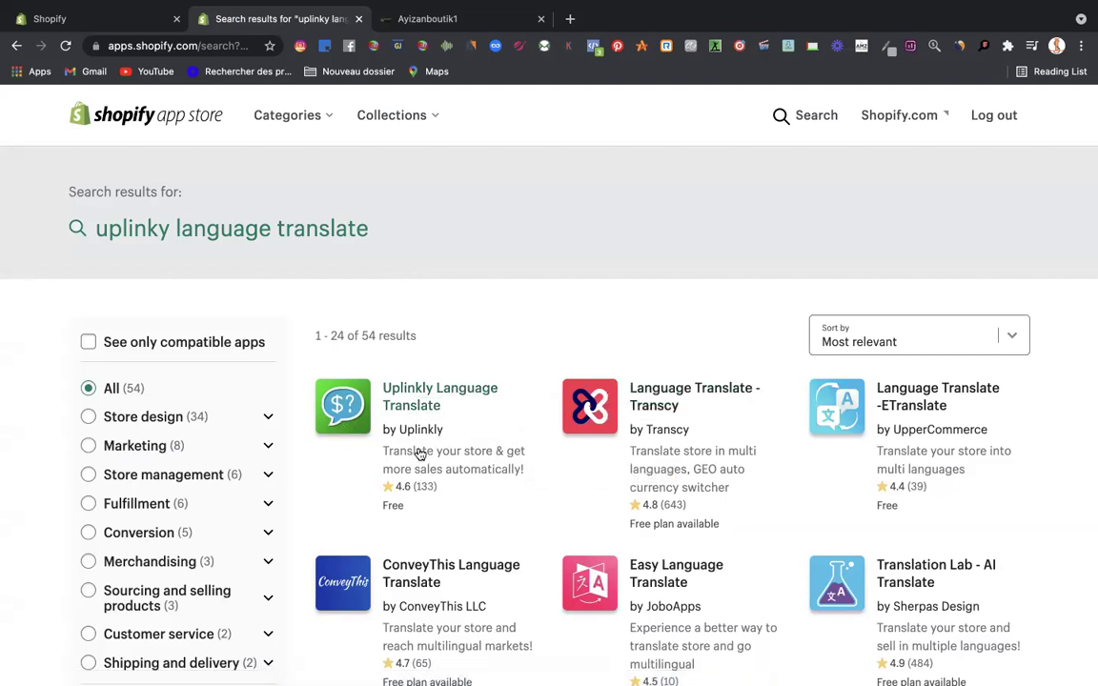
{"action": "scroll", "coordinate": [419, 454], "scroll_direction": "down", "scroll_amount": 1}
{"action": "scroll", "coordinate": [420, 454], "scroll_direction": "up", "scroll_amount": 1}
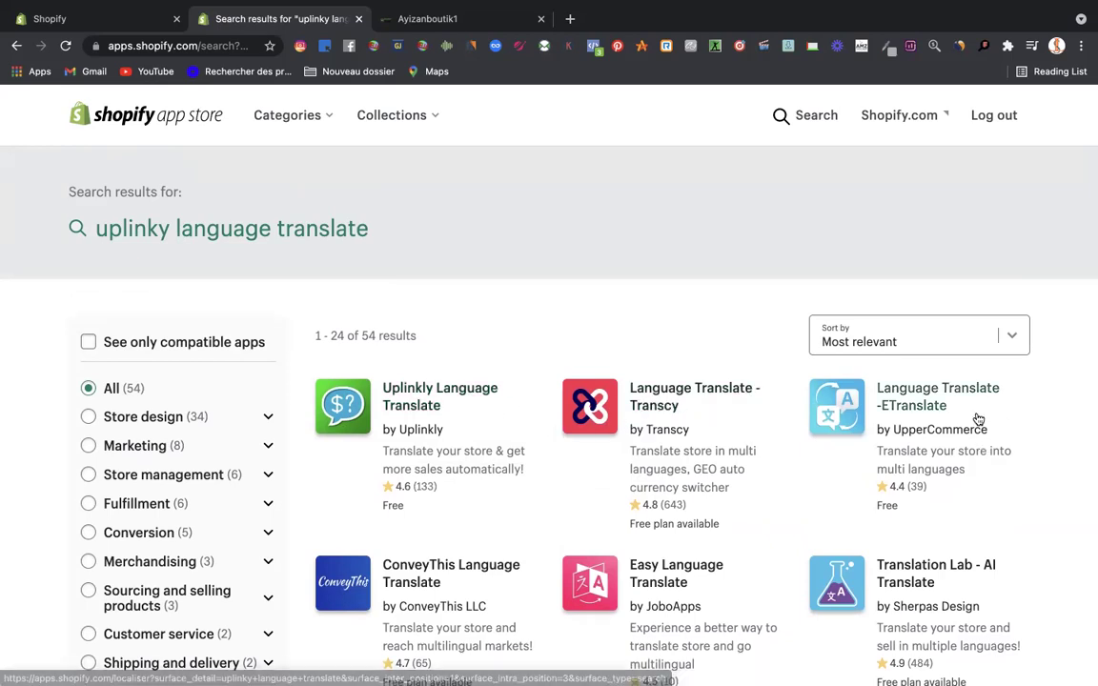
{"action": "scroll", "coordinate": [914, 415], "scroll_direction": "down", "scroll_amount": 5}
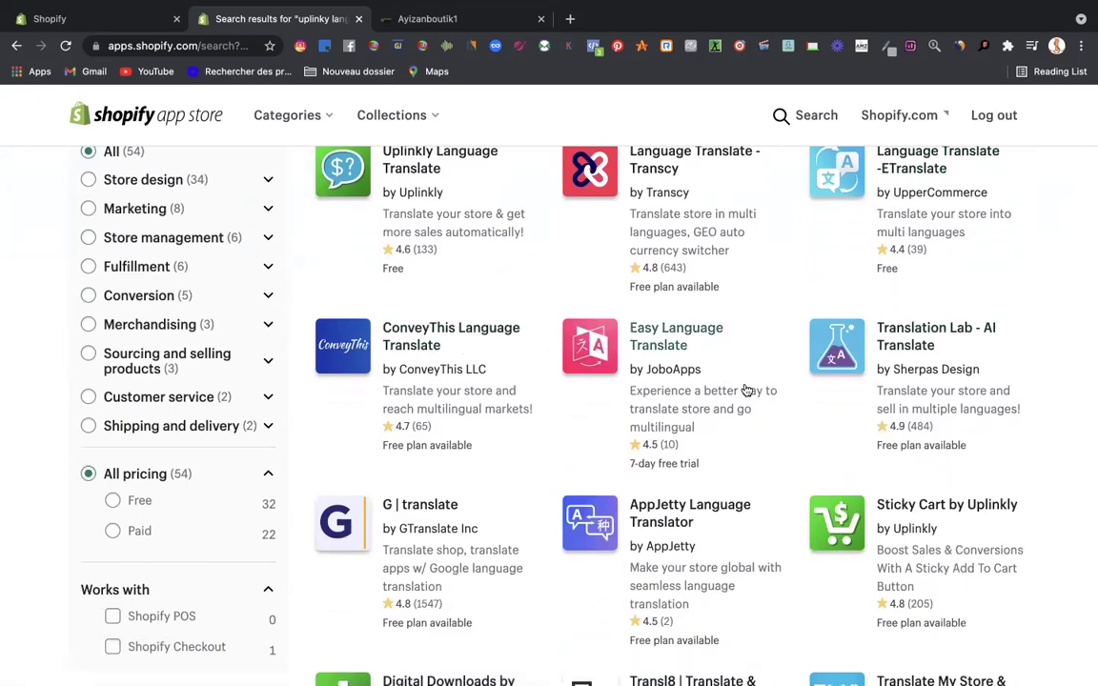
{"action": "scroll", "coordinate": [743, 324], "scroll_direction": "down", "scroll_amount": 5}
{"action": "scroll", "coordinate": [746, 391], "scroll_direction": "down", "scroll_amount": 2}
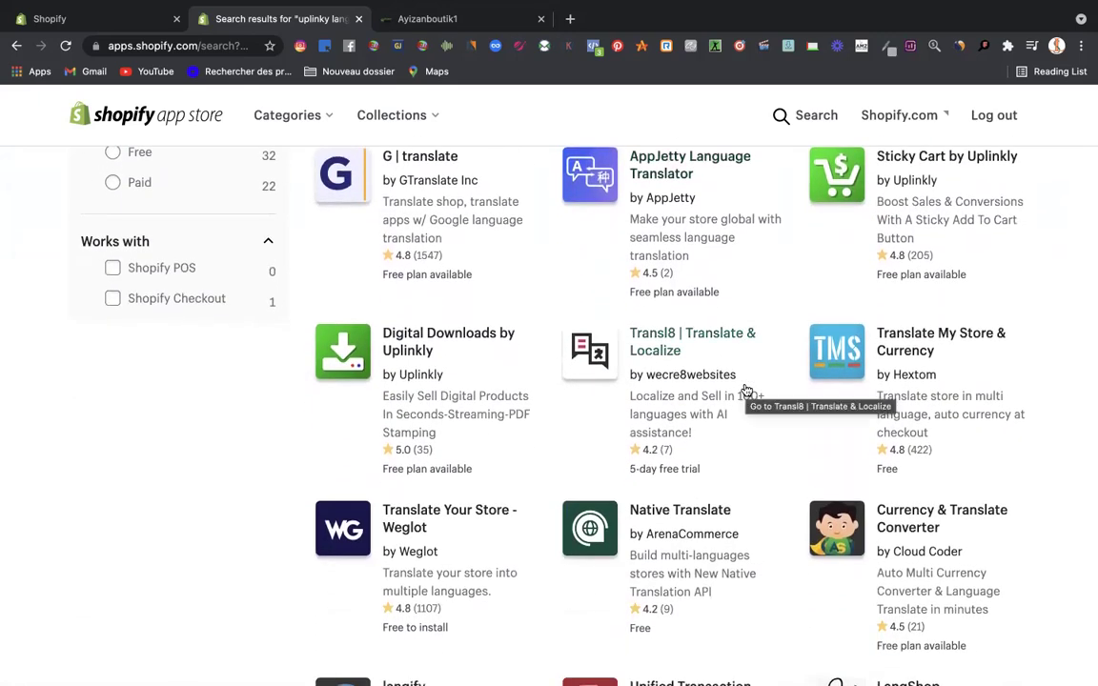
{"action": "scroll", "coordinate": [746, 391], "scroll_direction": "down", "scroll_amount": 2}
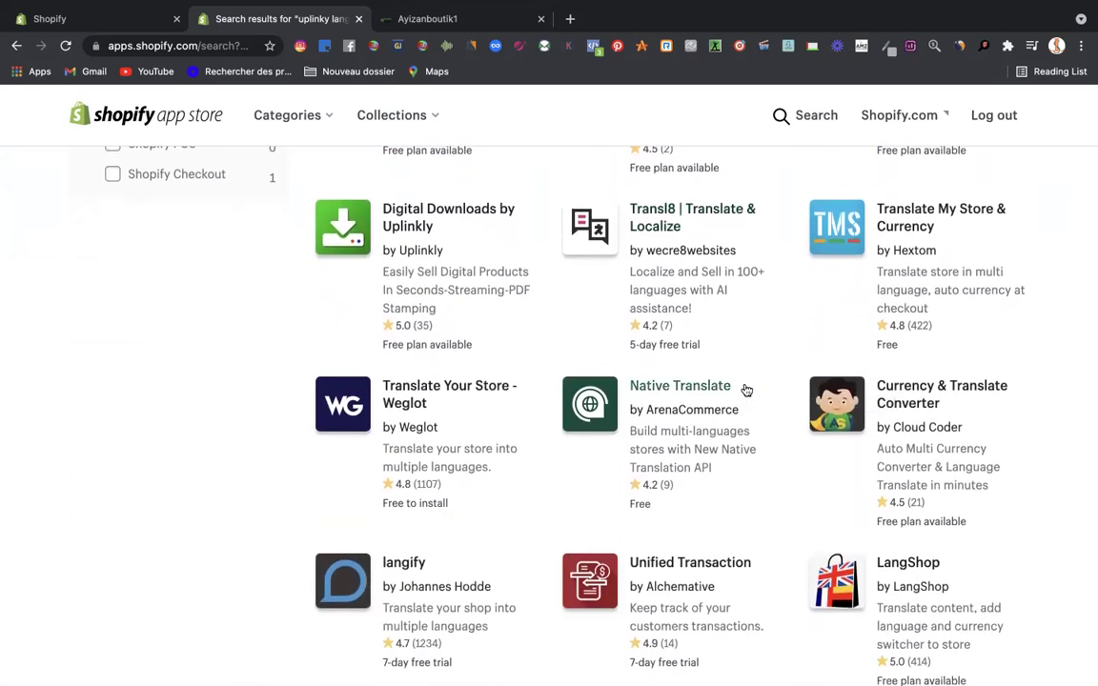
{"action": "scroll", "coordinate": [746, 391], "scroll_direction": "down", "scroll_amount": 3}
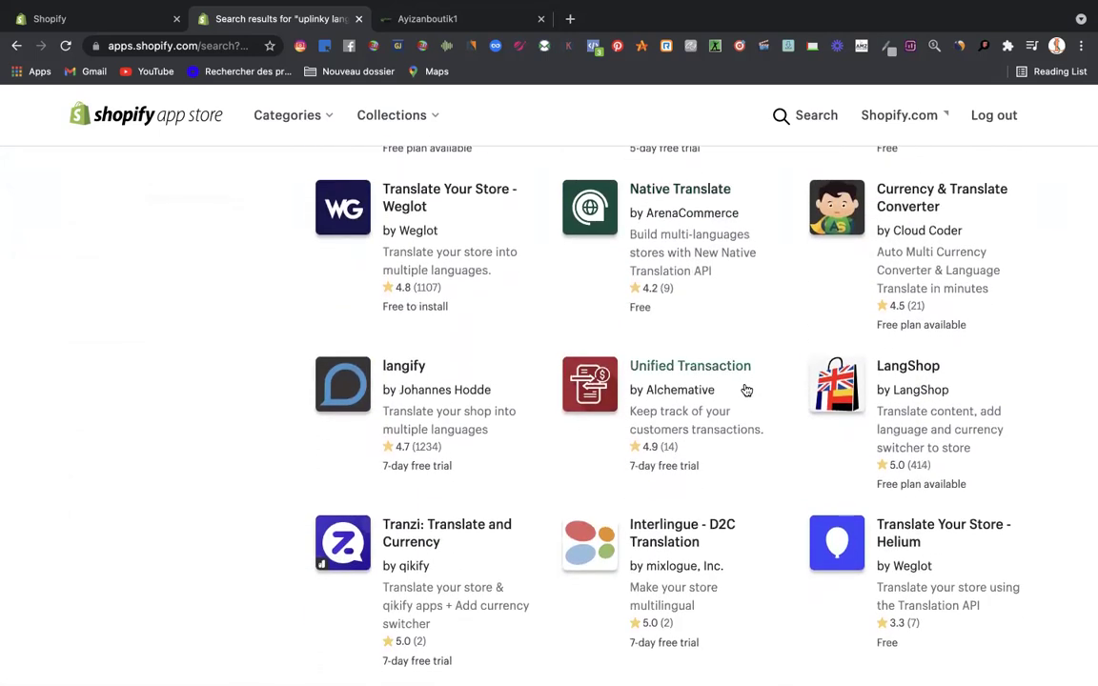
{"action": "scroll", "coordinate": [746, 390], "scroll_direction": "down", "scroll_amount": 4}
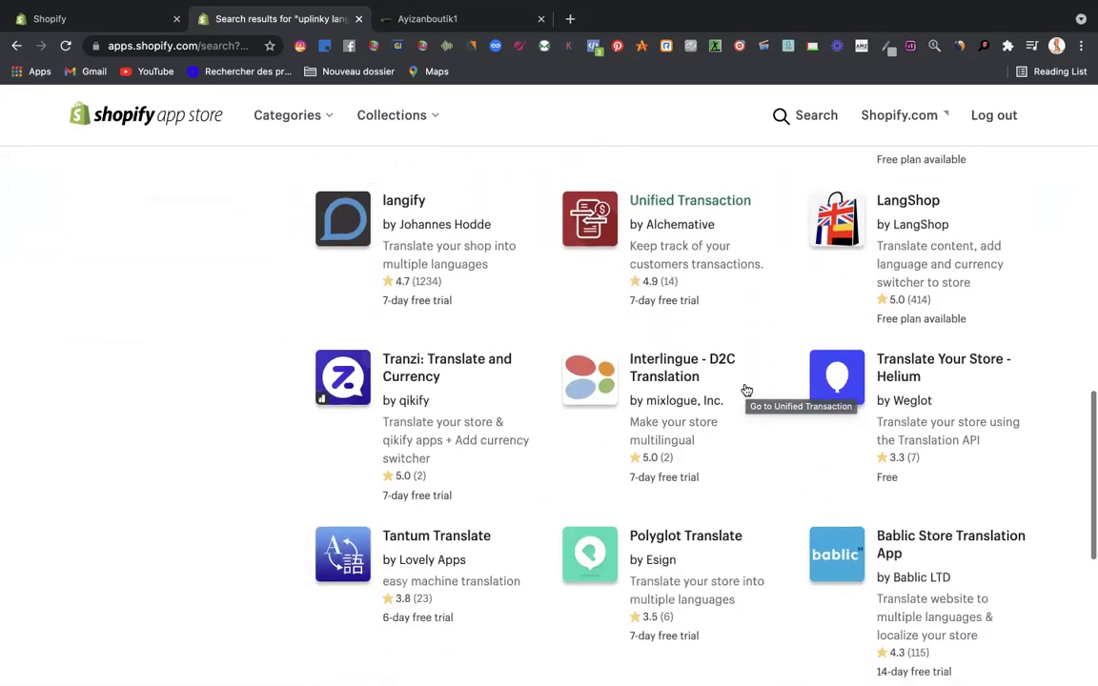
{"action": "scroll", "coordinate": [746, 391], "scroll_direction": "down", "scroll_amount": 3}
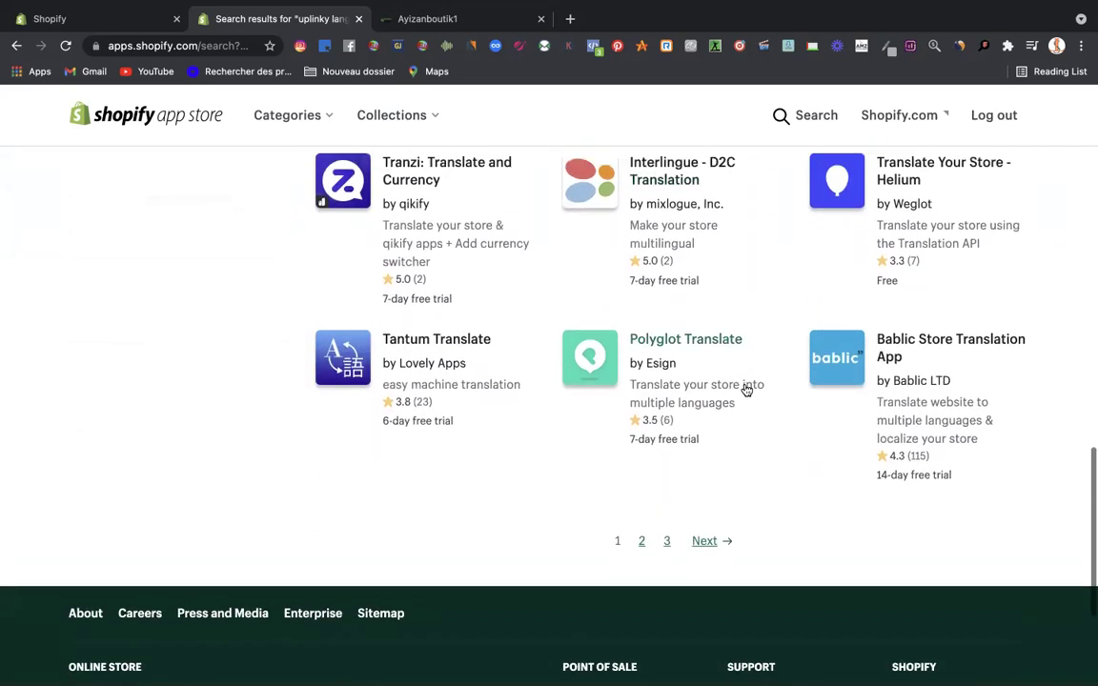
{"action": "scroll", "coordinate": [746, 391], "scroll_direction": "up", "scroll_amount": 15}
{"action": "scroll", "coordinate": [746, 390], "scroll_direction": "up", "scroll_amount": 3}
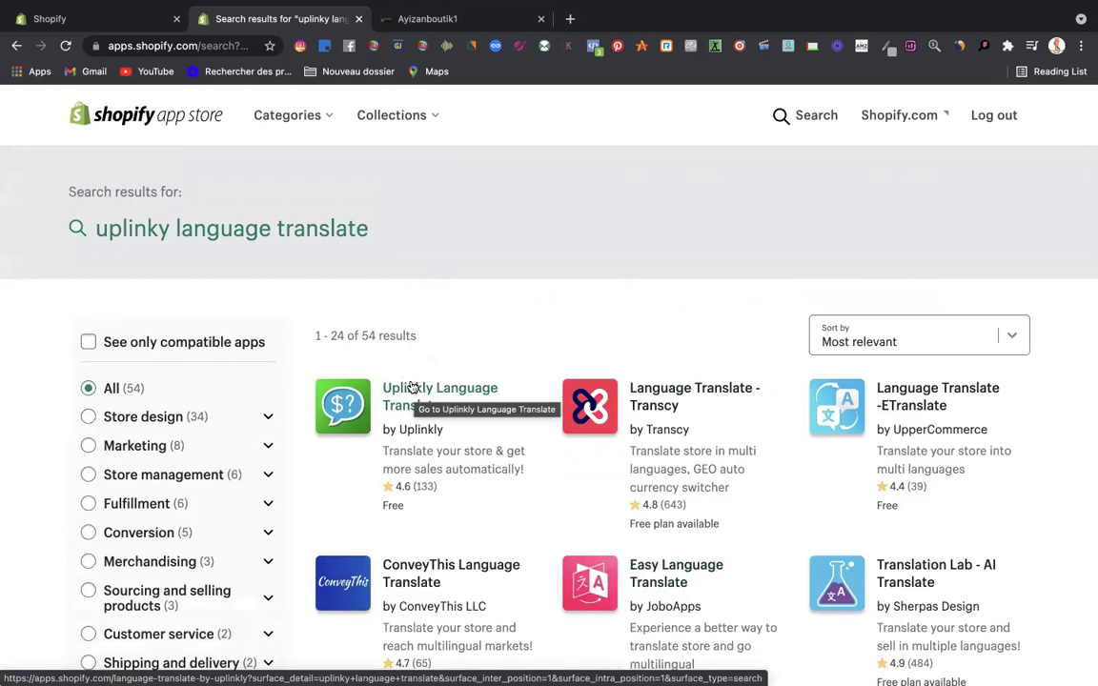
- Open the Uplinkly Language Translate listing and choose Add app
{"action": "left_click", "coordinate": [416, 389]}
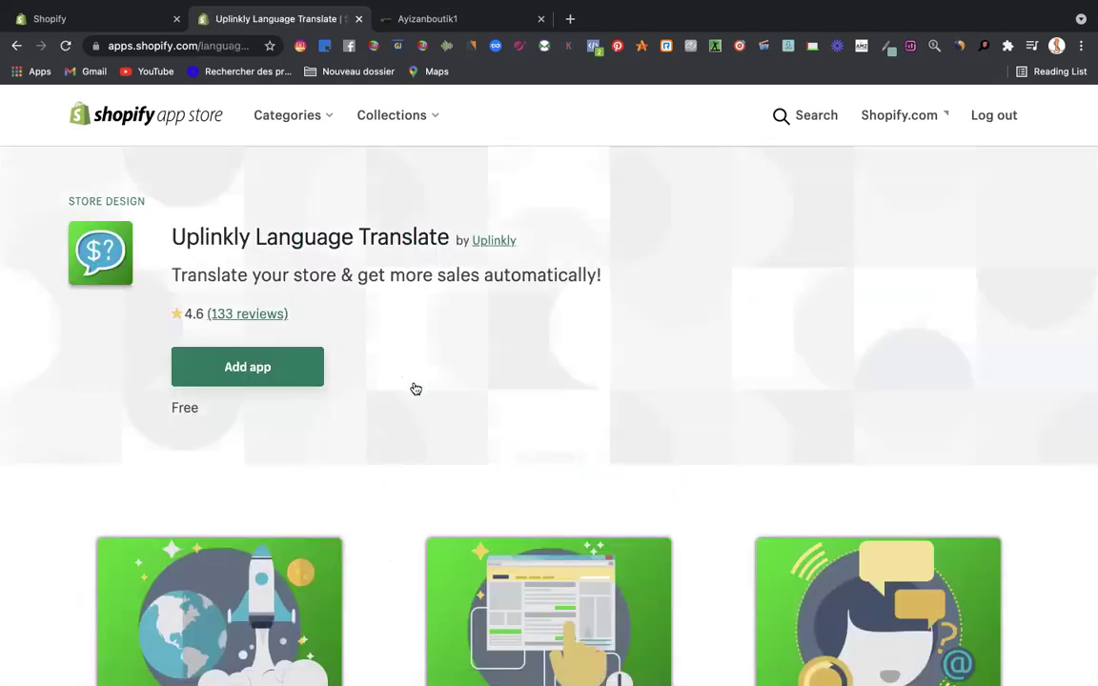
{"action": "left_click", "coordinate": [255, 370]}
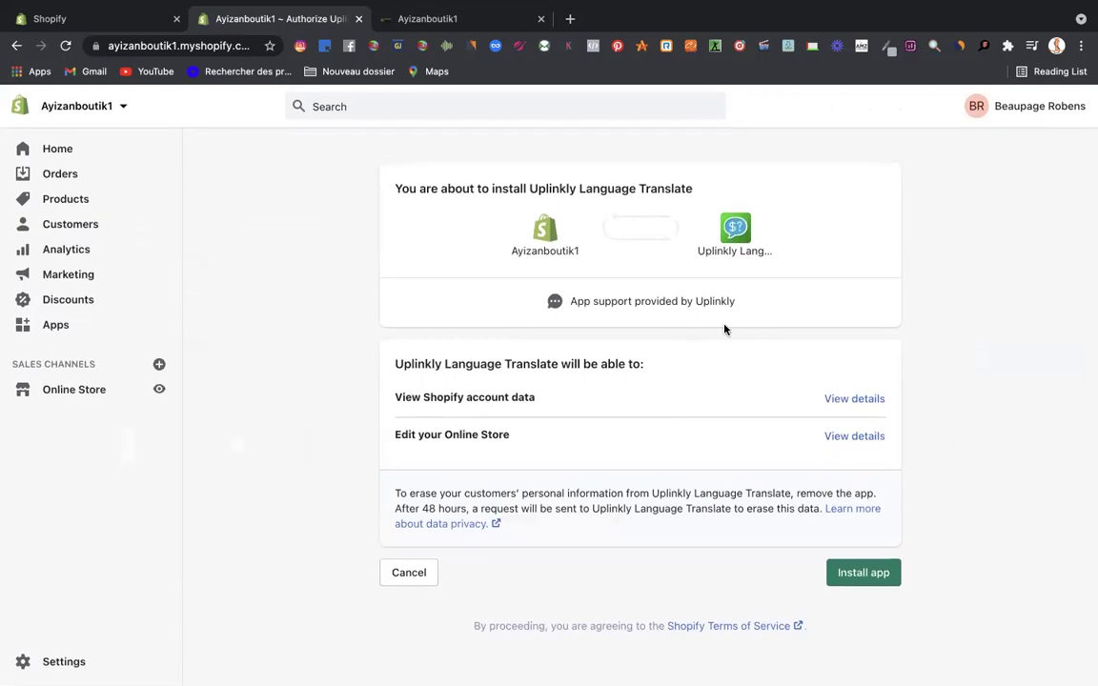
- Approve installing Uplinkly Language Translate on Ayizanboutik1
{"action": "left_click", "coordinate": [862, 572]}
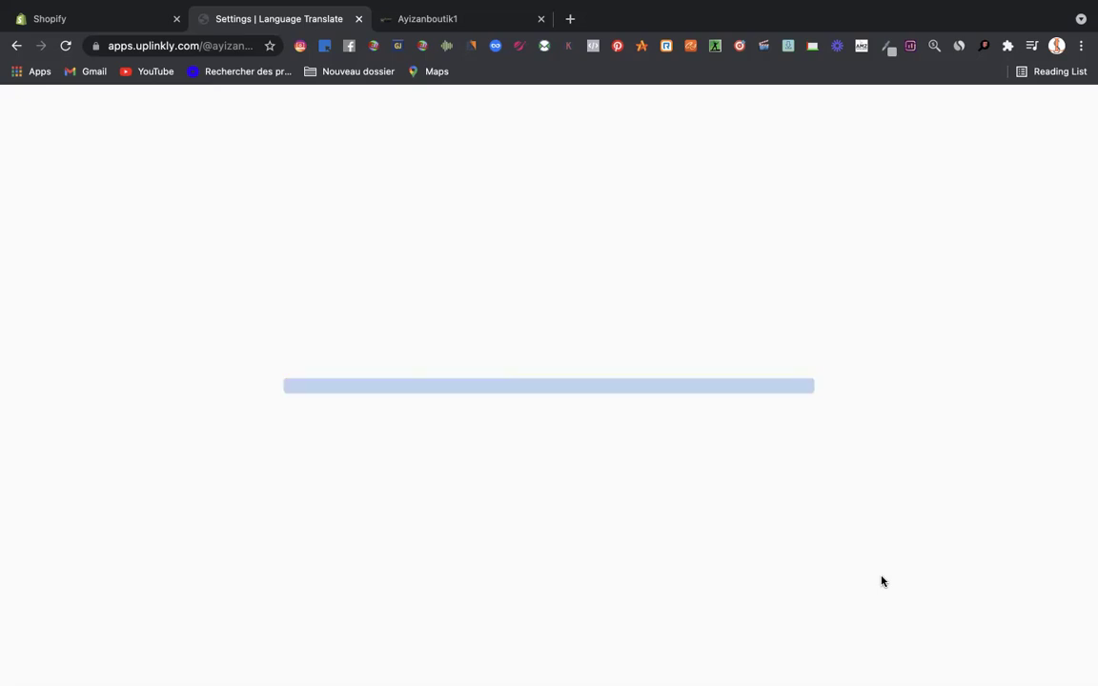
- Reload the stalled Uplinkly Language Translate settings page
{"action": "left_click", "coordinate": [65, 47]}
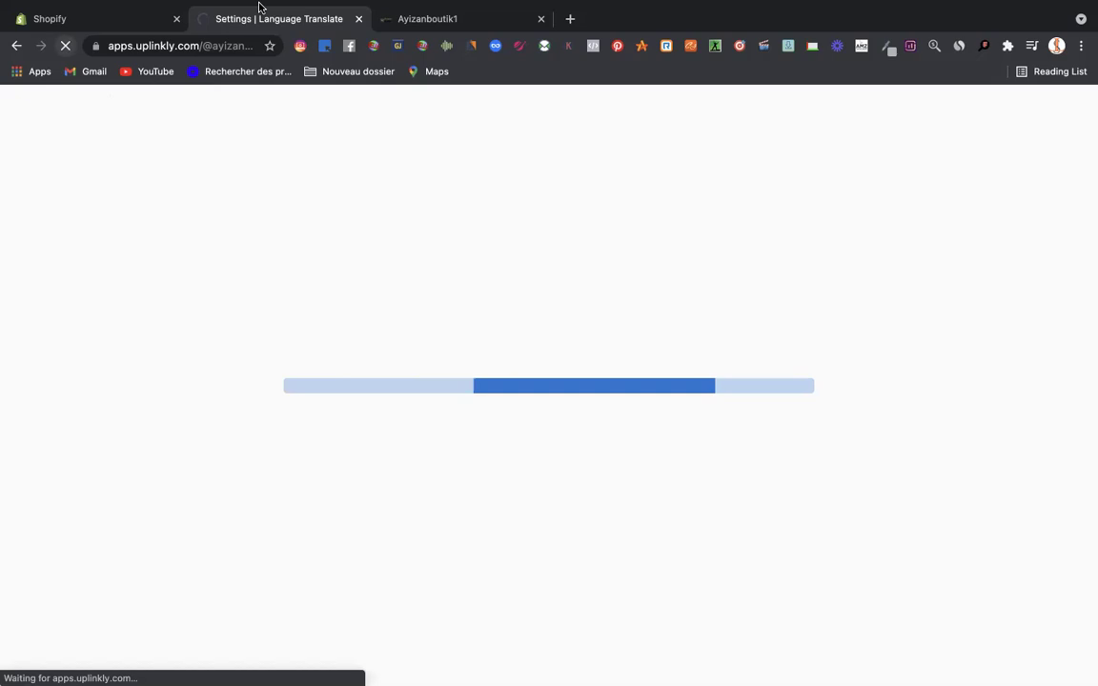
{"action": "mouse_move", "coordinate": [301, 5]}
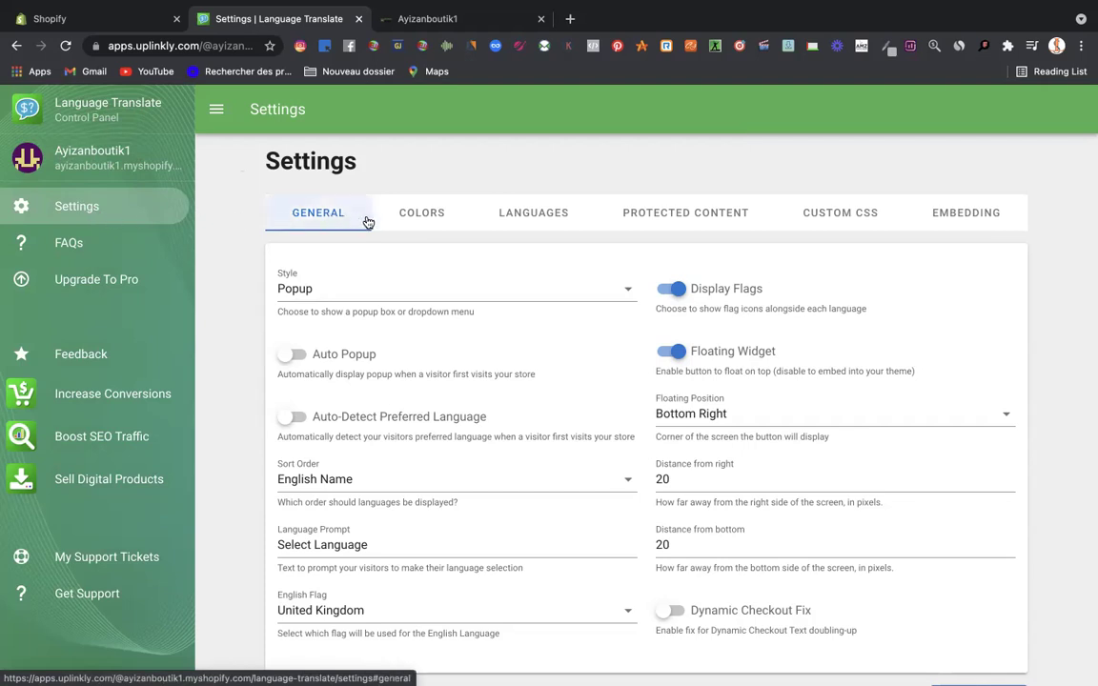
{"action": "scroll", "coordinate": [585, 461], "scroll_direction": "down", "scroll_amount": 2}
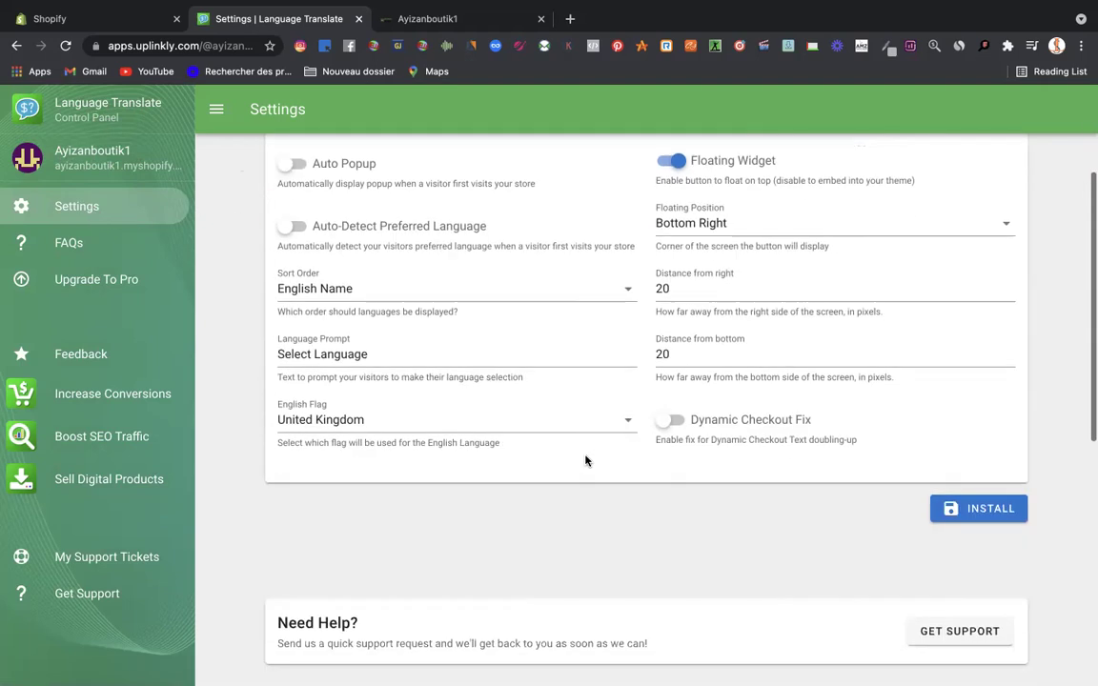
{"action": "scroll", "coordinate": [585, 461], "scroll_direction": "down", "scroll_amount": 2}
{"action": "scroll", "coordinate": [585, 461], "scroll_direction": "up", "scroll_amount": 5}
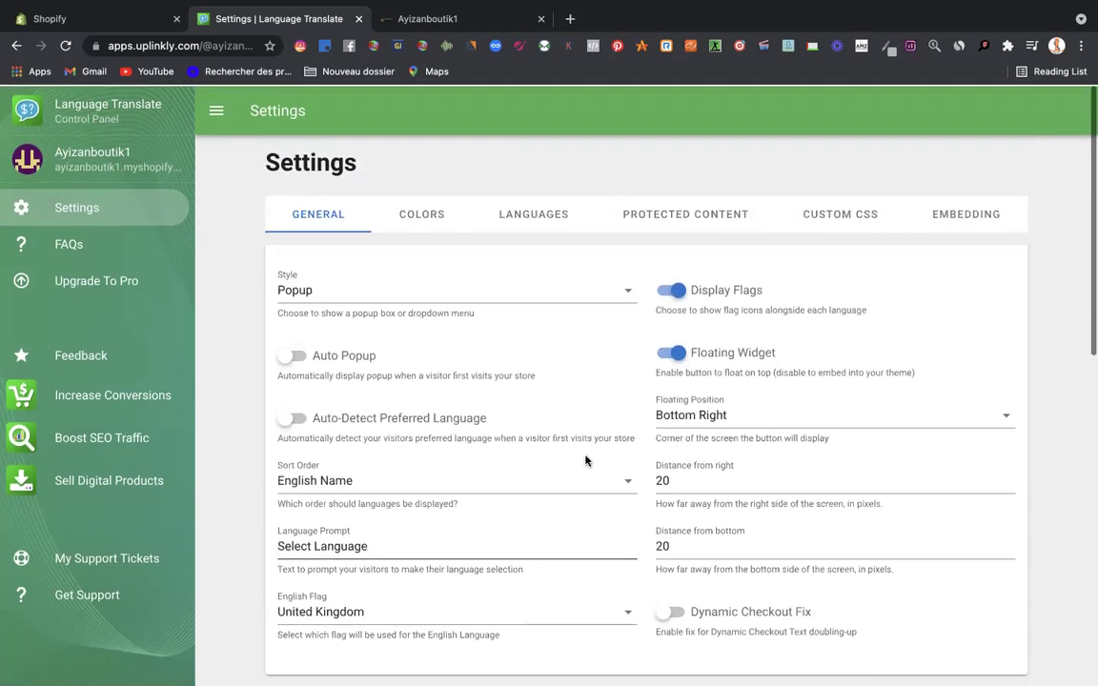
{"action": "scroll", "coordinate": [585, 461], "scroll_direction": "down", "scroll_amount": 4}
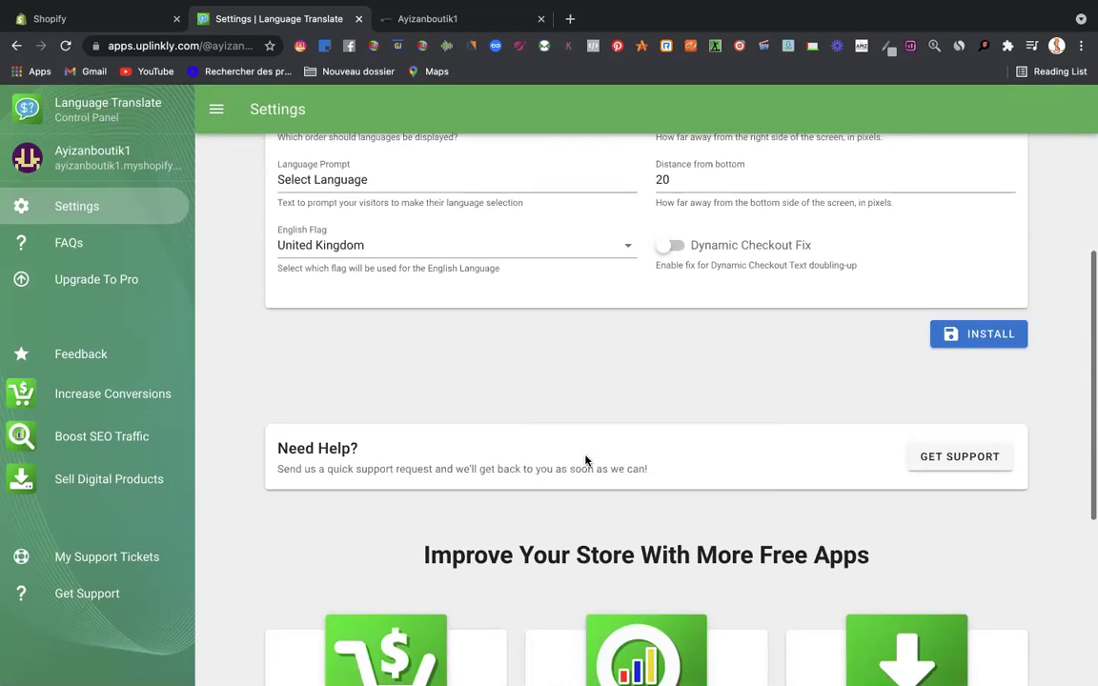
{"action": "scroll", "coordinate": [585, 462], "scroll_direction": "down", "scroll_amount": 2}
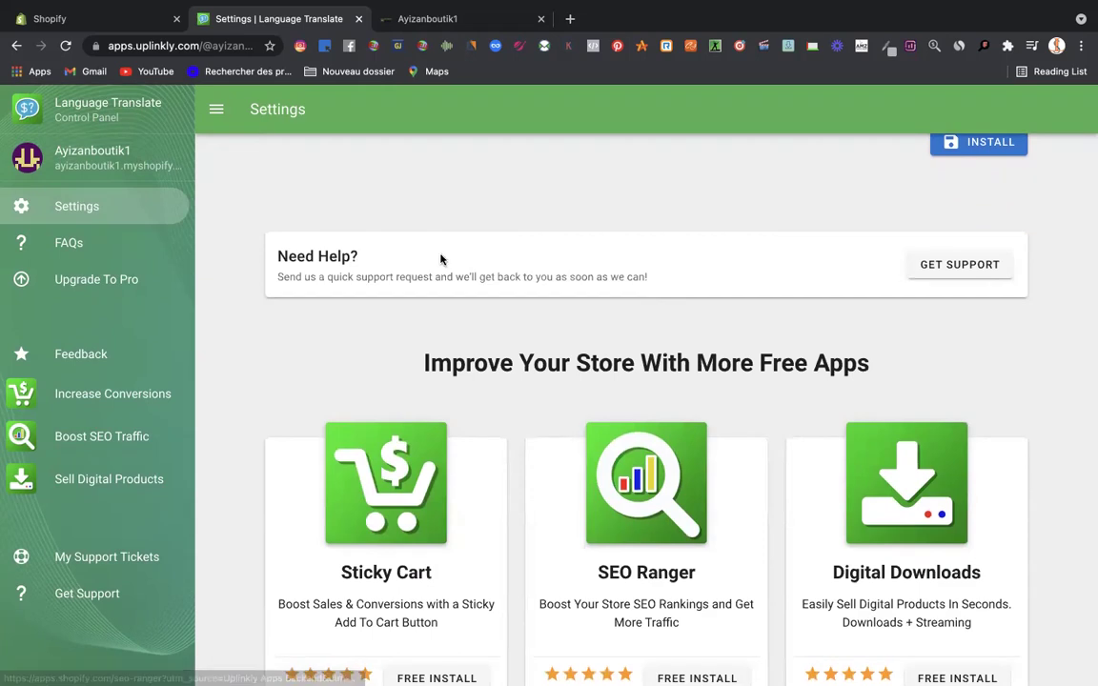
{"action": "left_click", "coordinate": [942, 266]}
{"action": "scroll", "coordinate": [826, 375], "scroll_direction": "down", "scroll_amount": 1}
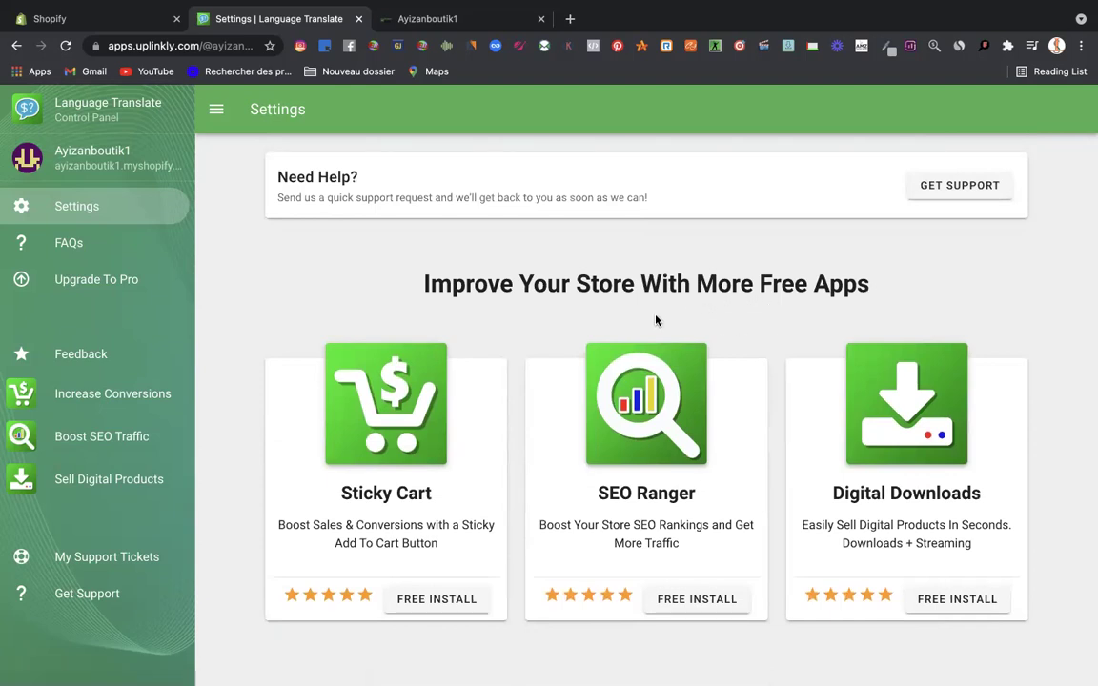
{"action": "scroll", "coordinate": [797, 343], "scroll_direction": "down", "scroll_amount": 1}
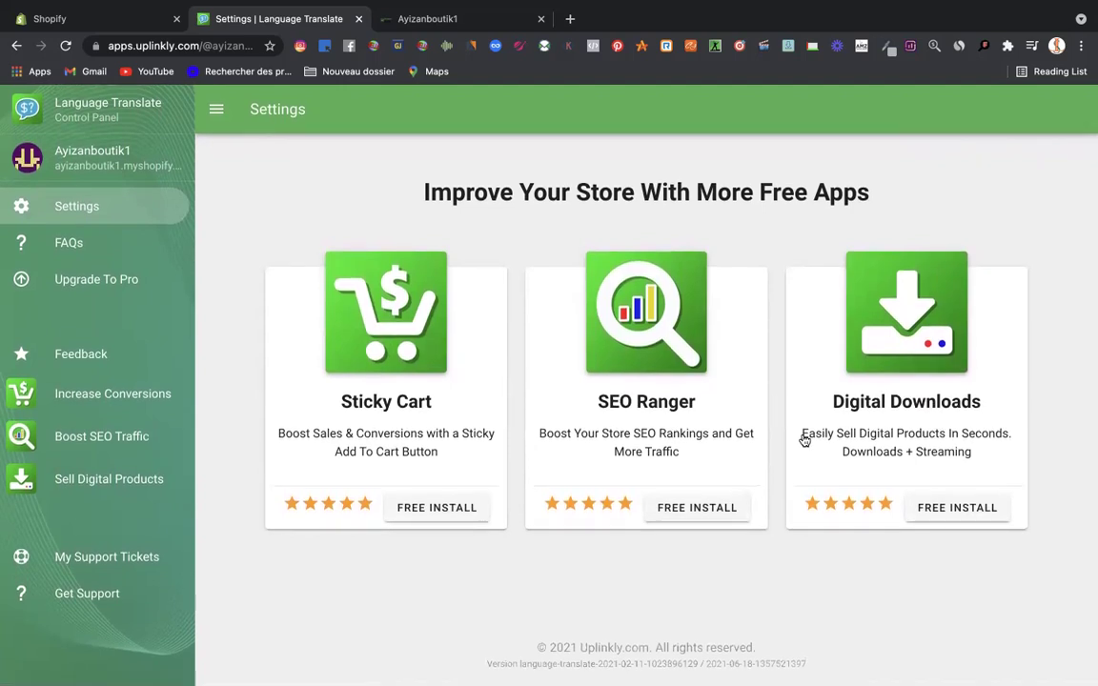
{"action": "scroll", "coordinate": [811, 468], "scroll_direction": "down", "scroll_amount": 1}
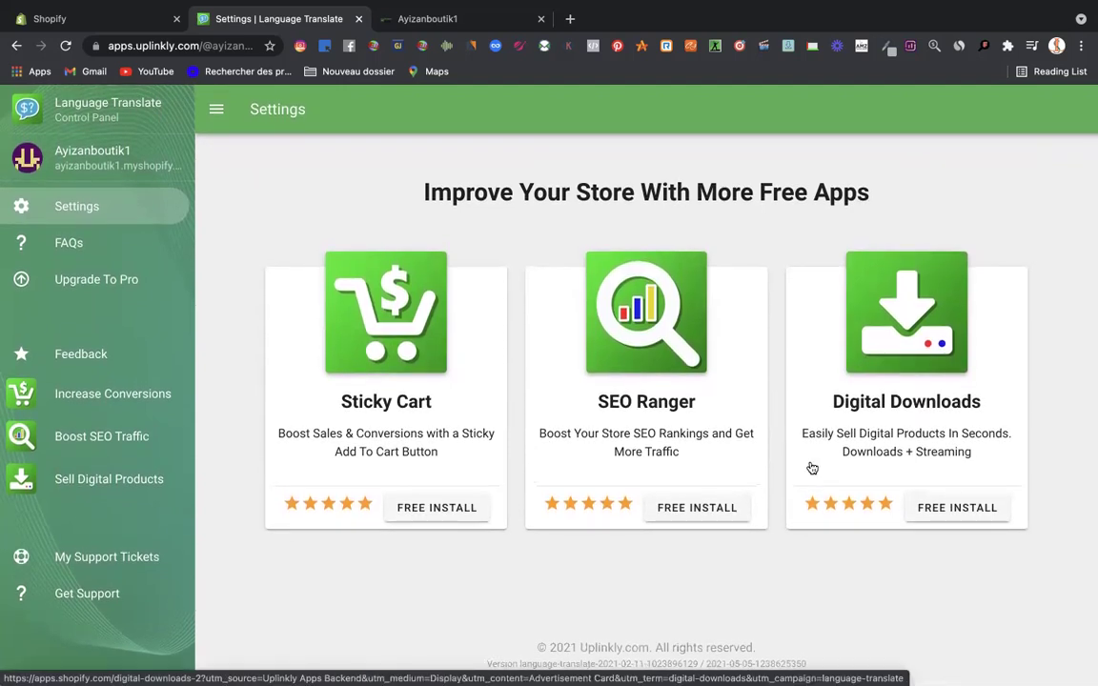
{"action": "scroll", "coordinate": [811, 467], "scroll_direction": "up", "scroll_amount": 3}
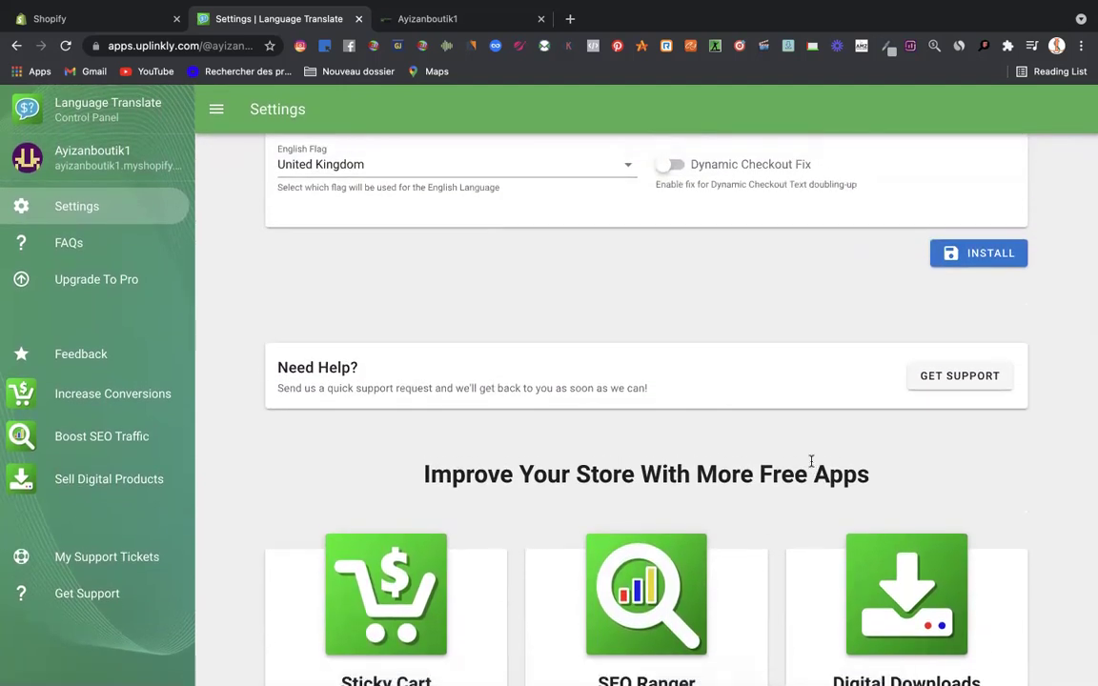
{"action": "scroll", "coordinate": [811, 461], "scroll_direction": "up", "scroll_amount": 1}
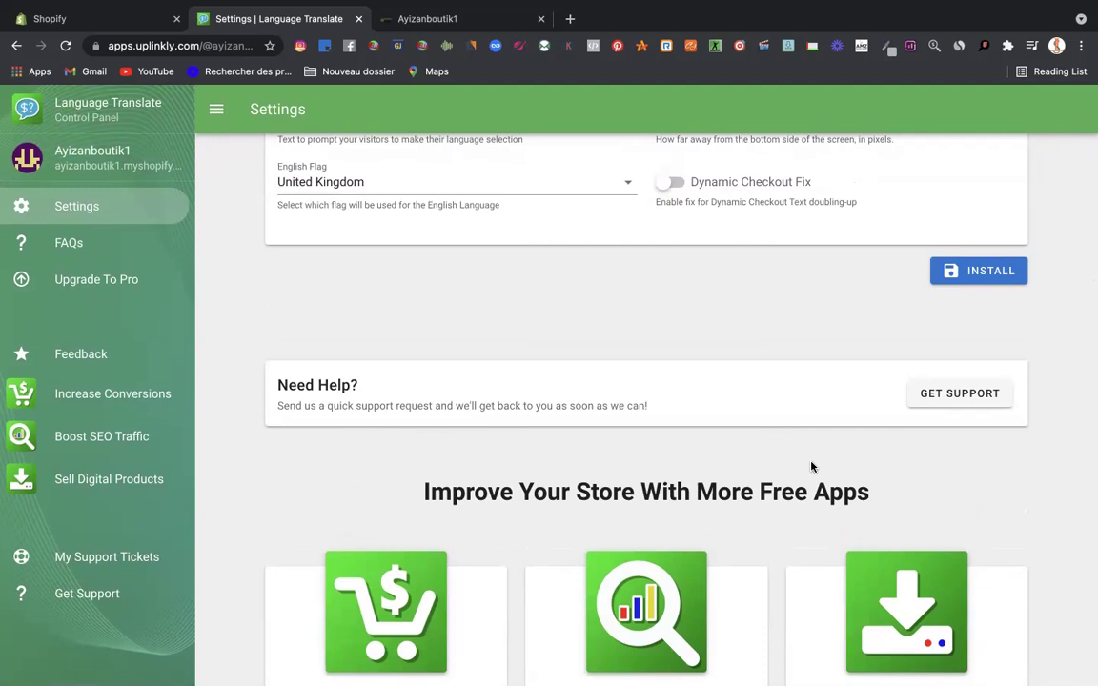
{"action": "scroll", "coordinate": [811, 466], "scroll_direction": "up", "scroll_amount": 5}
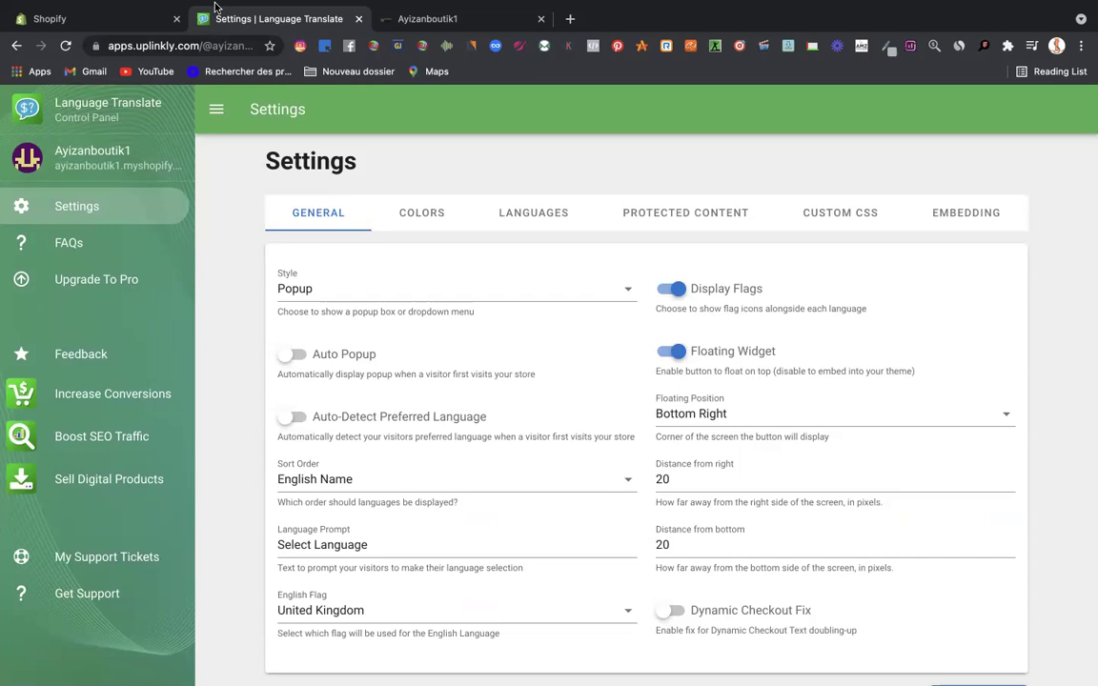
- Go back to the Uplinkly Language Translate App Store listing
{"action": "mouse_move", "coordinate": [374, 5]}
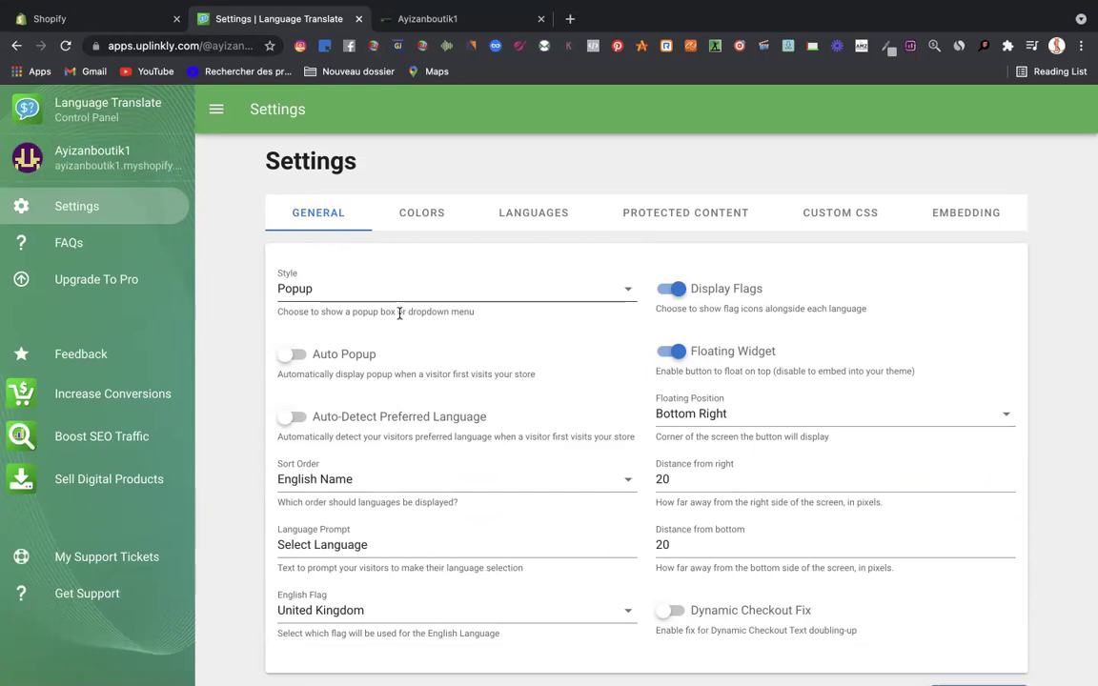
{"action": "key", "text": "super+bracketleft"}
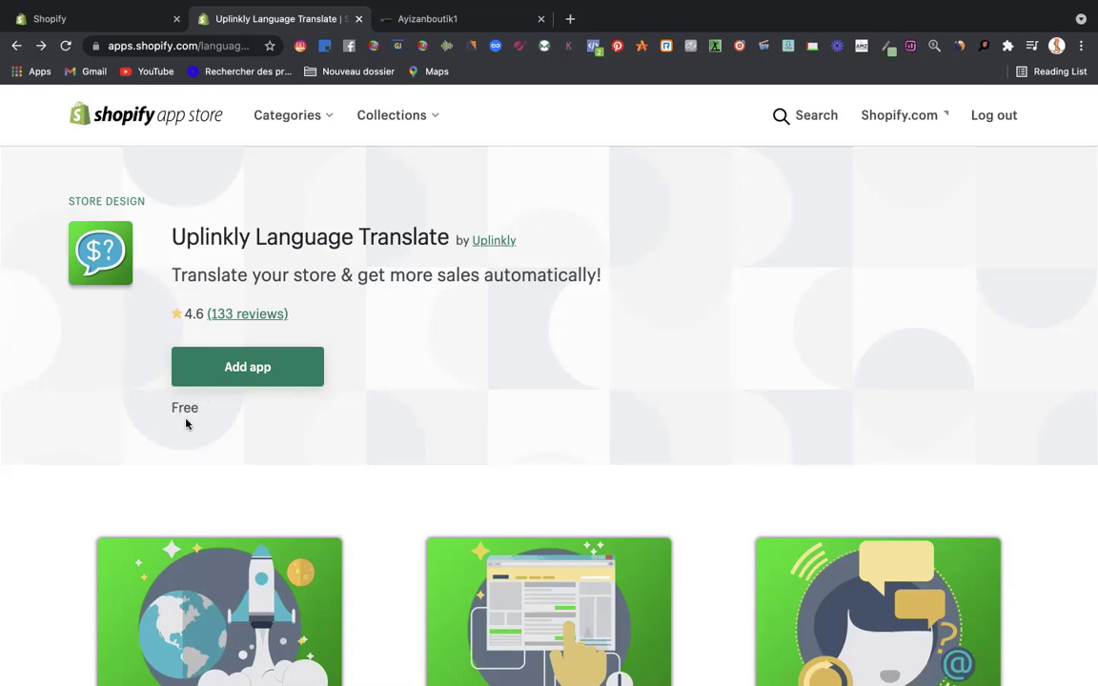
{"action": "scroll", "coordinate": [231, 474], "scroll_direction": "down", "scroll_amount": 5}
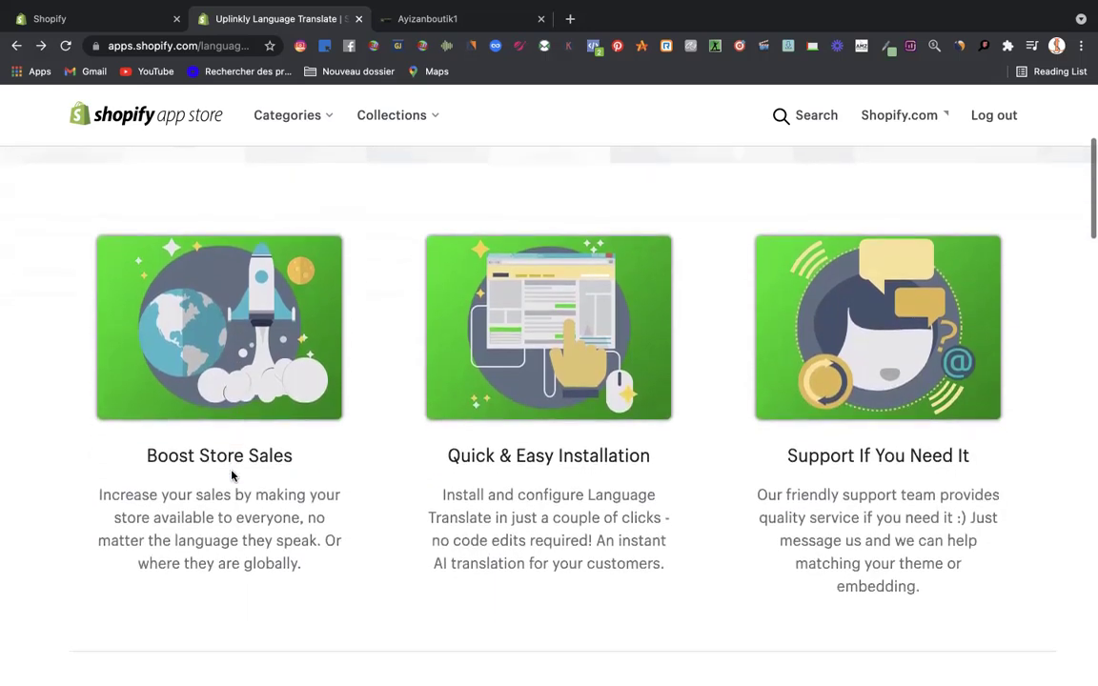
{"action": "scroll", "coordinate": [231, 470], "scroll_direction": "down", "scroll_amount": 9}
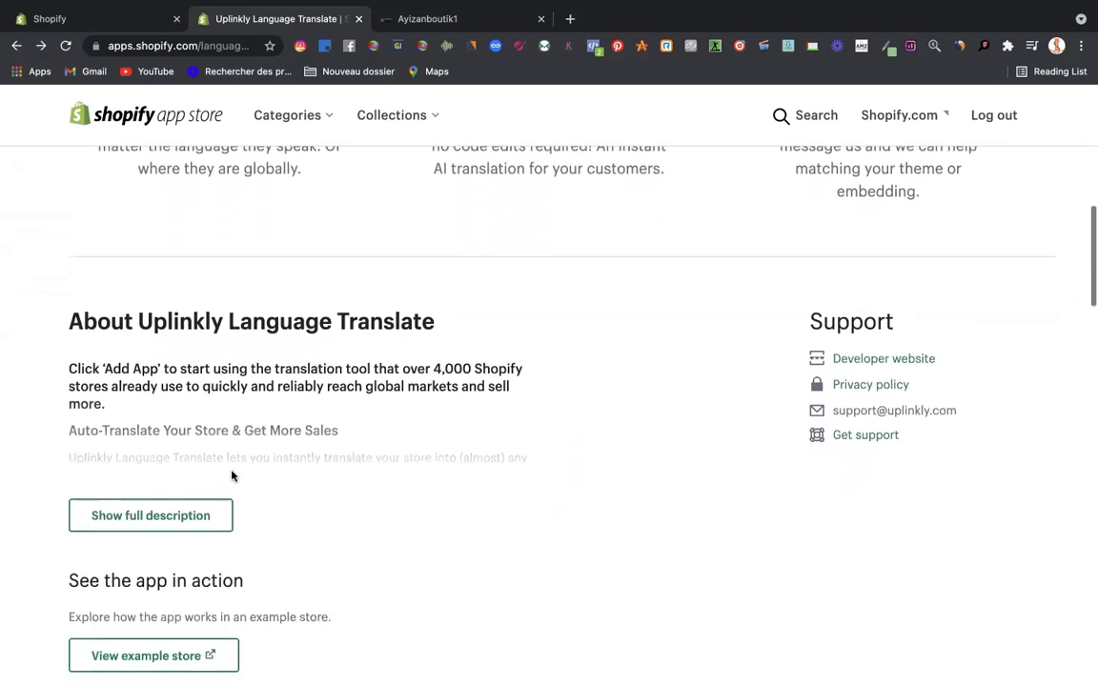
{"action": "scroll", "coordinate": [232, 475], "scroll_direction": "down", "scroll_amount": 10}
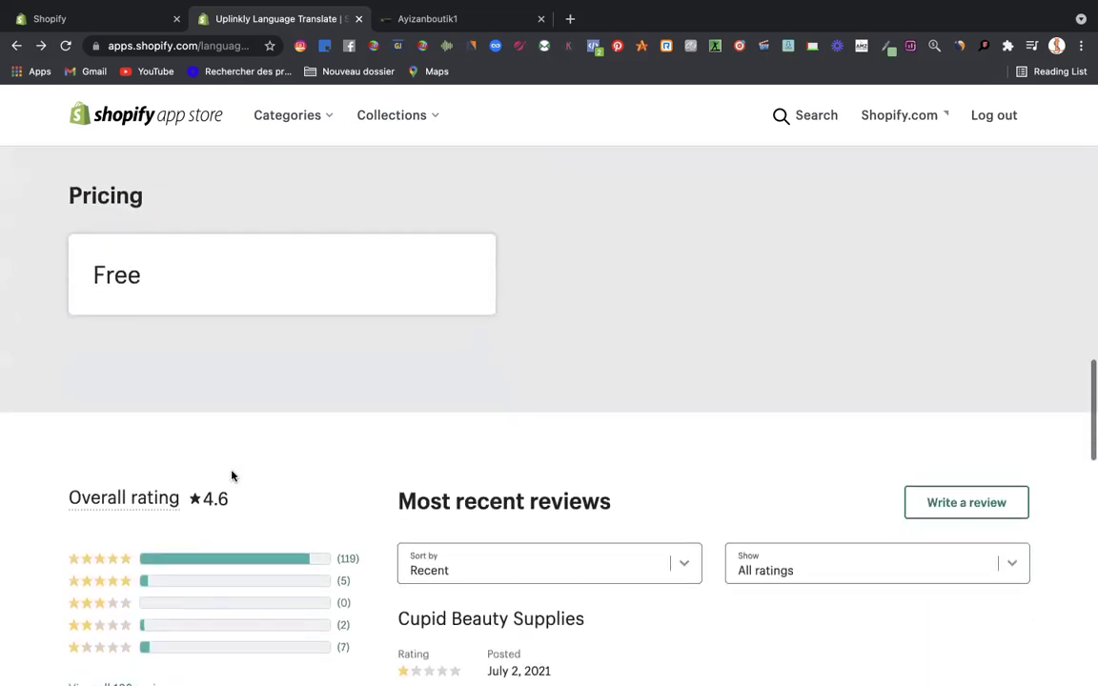
{"action": "scroll", "coordinate": [232, 474], "scroll_direction": "down", "scroll_amount": 6}
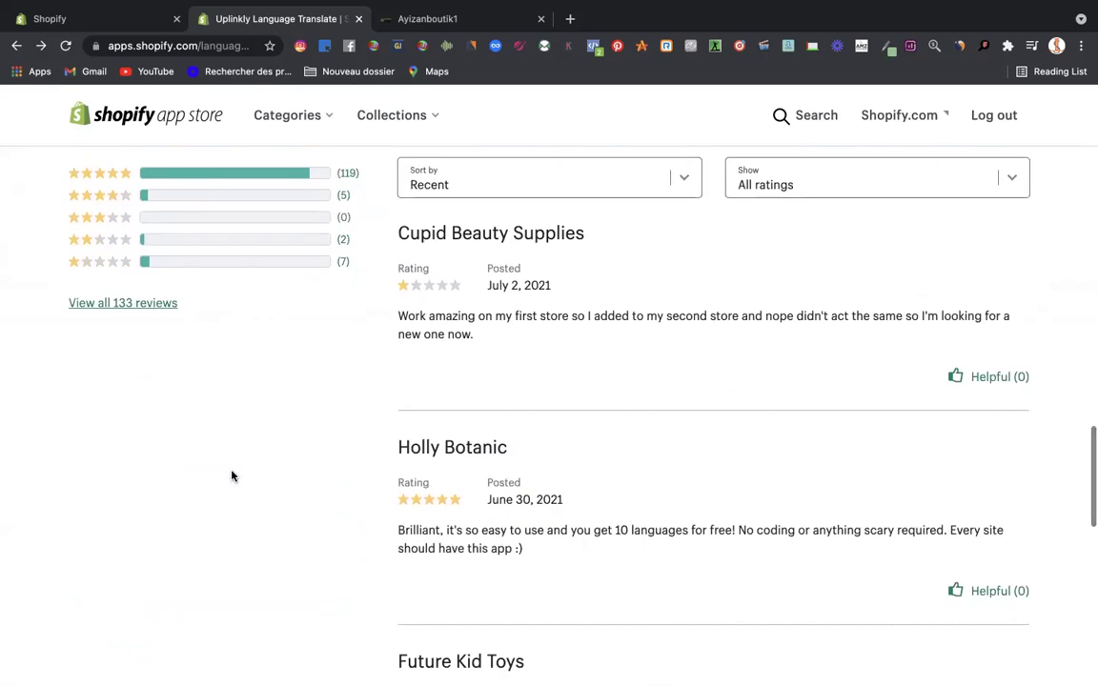
{"action": "scroll", "coordinate": [231, 474], "scroll_direction": "down", "scroll_amount": 10}
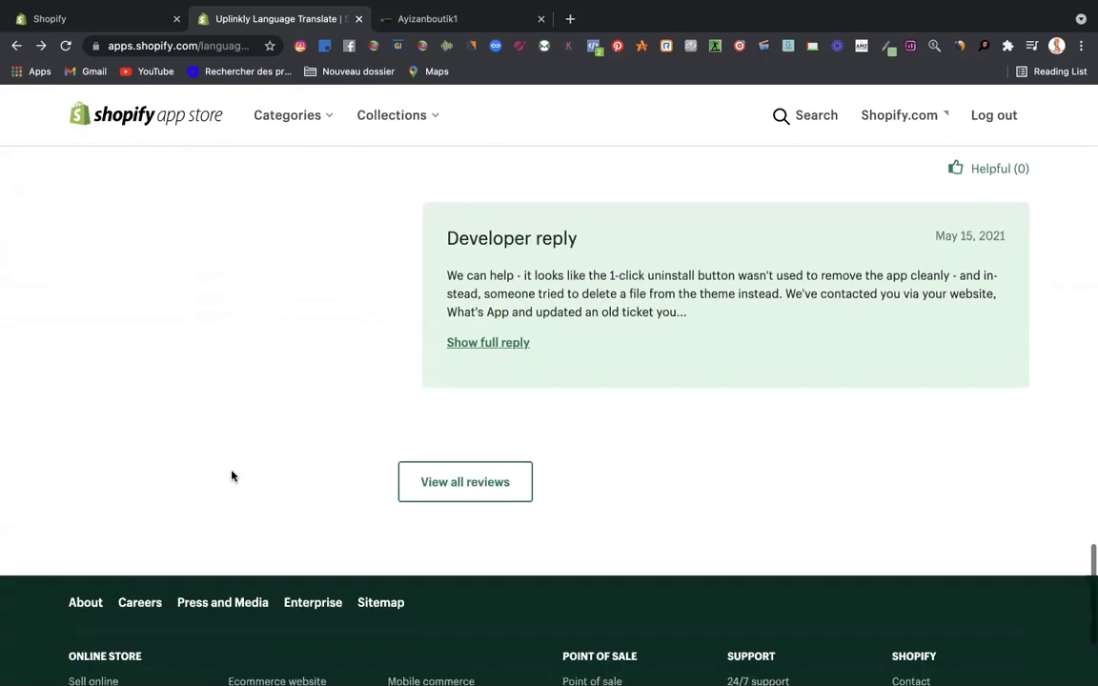
{"action": "scroll", "coordinate": [231, 475], "scroll_direction": "up", "scroll_amount": 20}
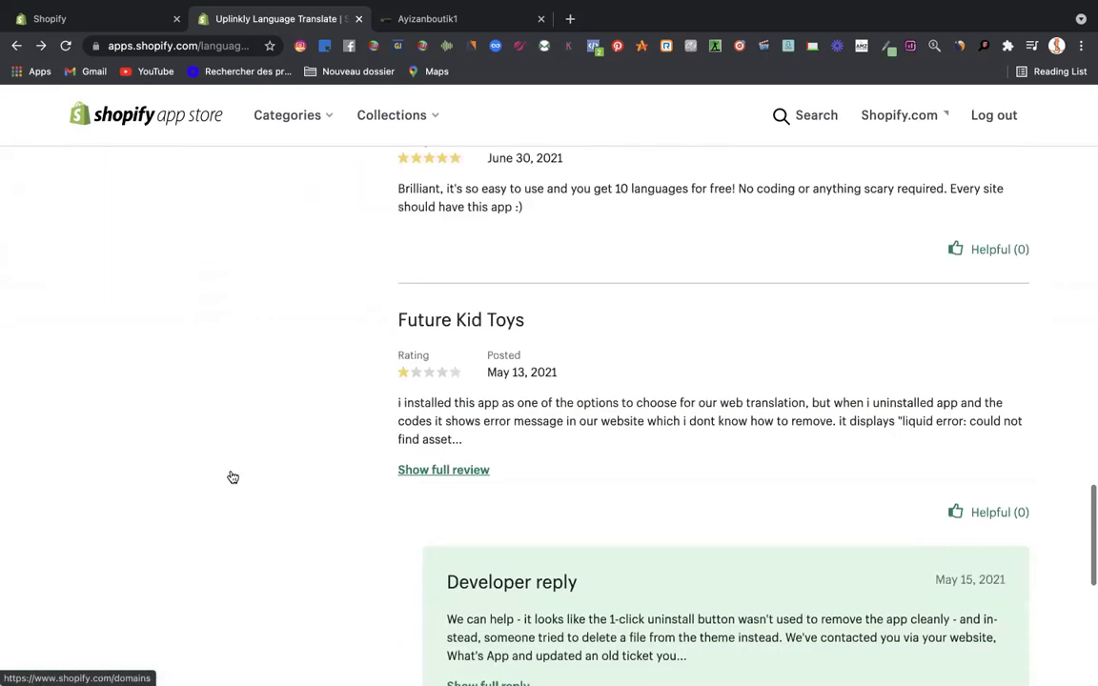
{"action": "scroll", "coordinate": [231, 475], "scroll_direction": "up", "scroll_amount": 15}
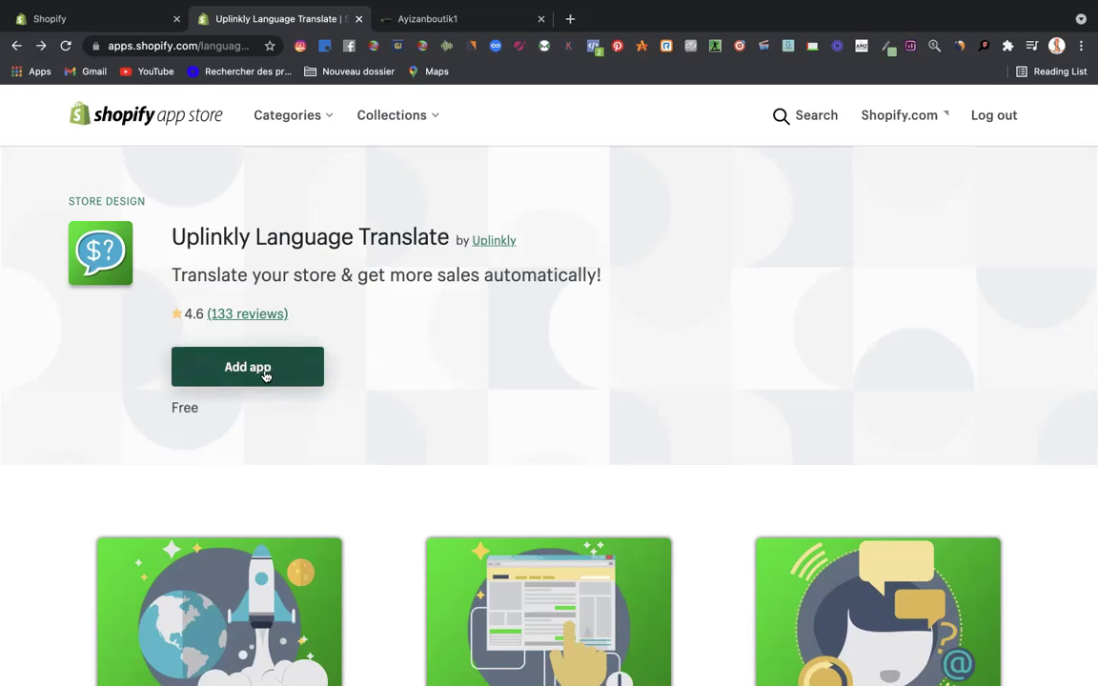
- Open Uplinkly Language Translate from the store's Installed apps list
{"action": "left_click", "coordinate": [266, 377]}
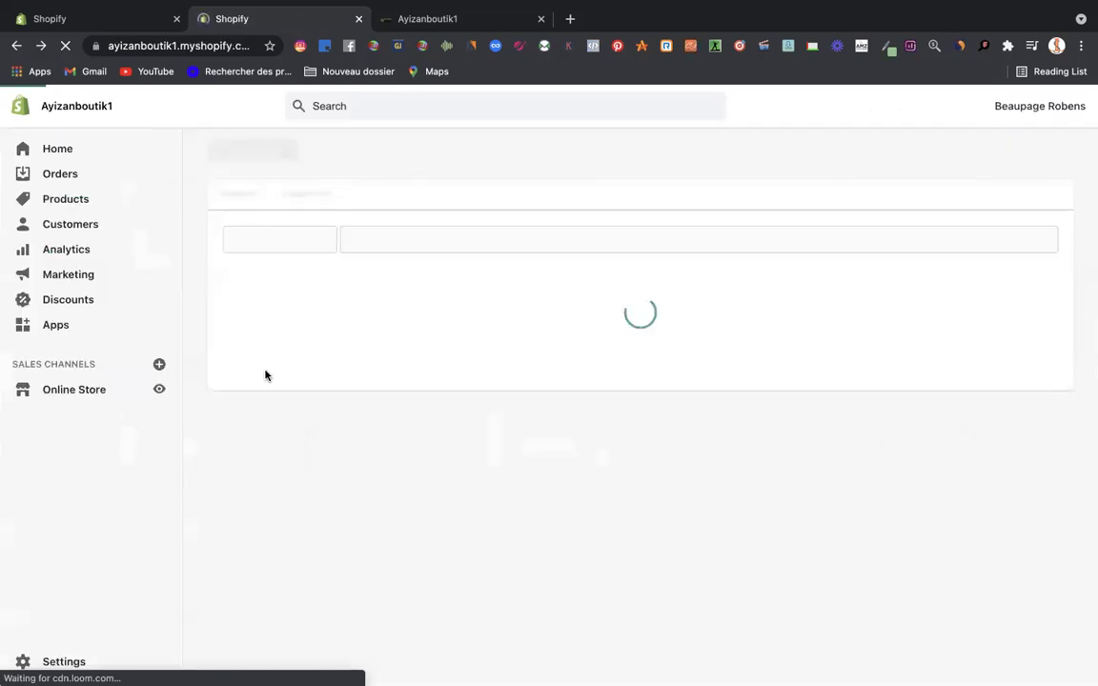
{"action": "left_click", "coordinate": [649, 380]}
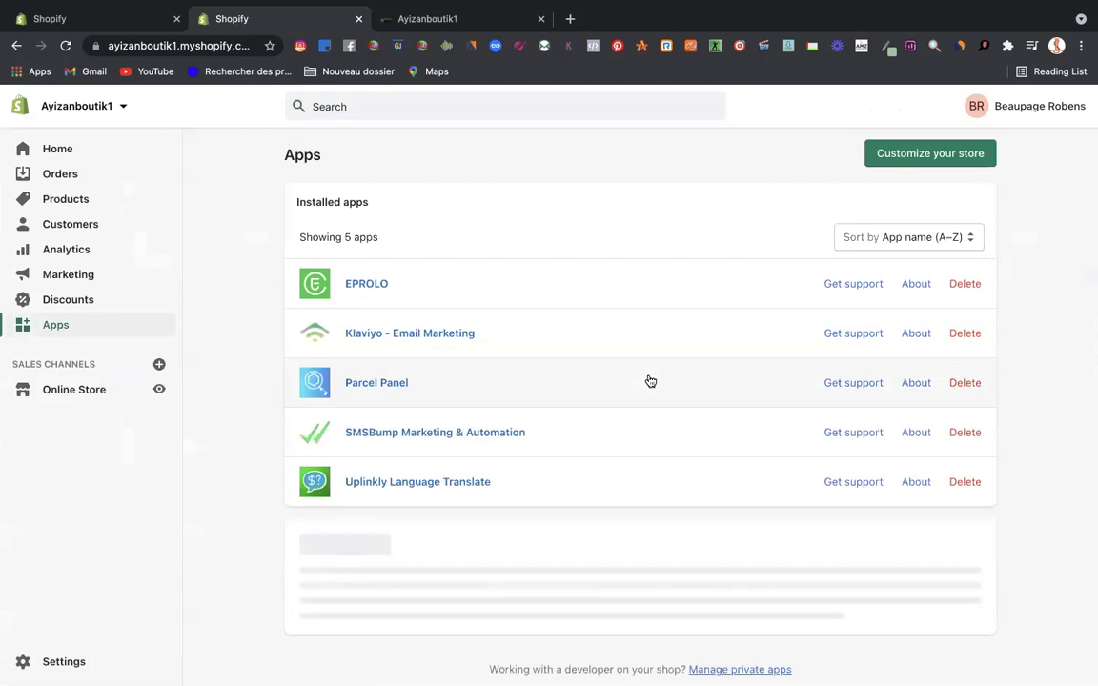
{"action": "left_click", "coordinate": [471, 482]}
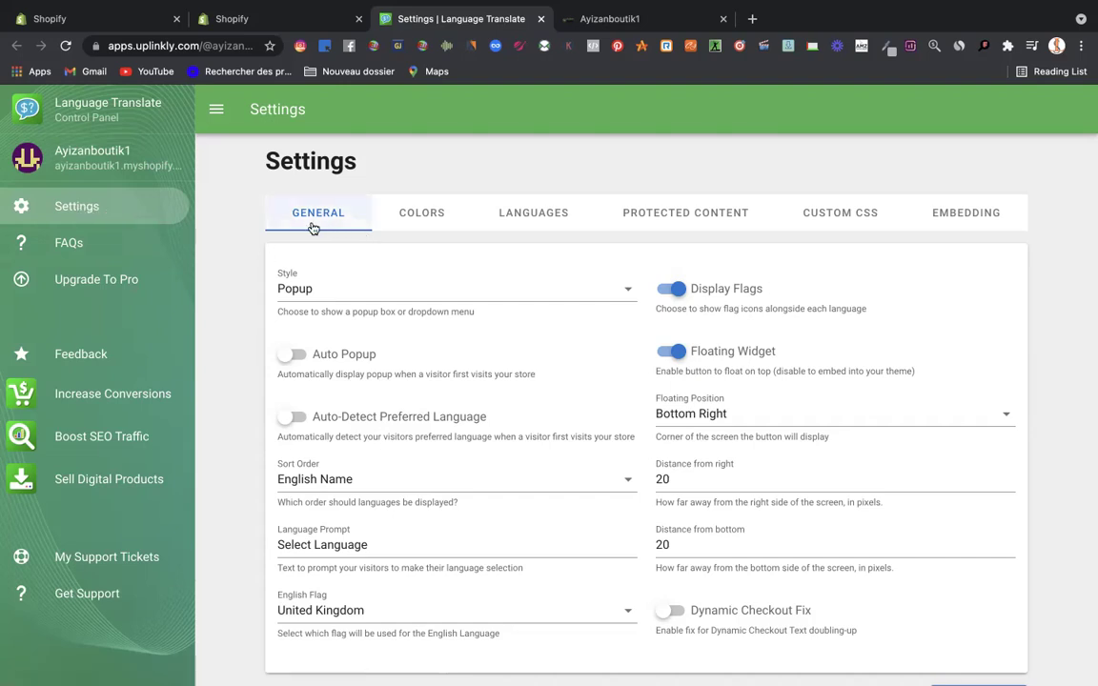
- Show the COLORS settings, then switch to the Ayizanboutik1 storefront tab
{"action": "left_click", "coordinate": [430, 220]}
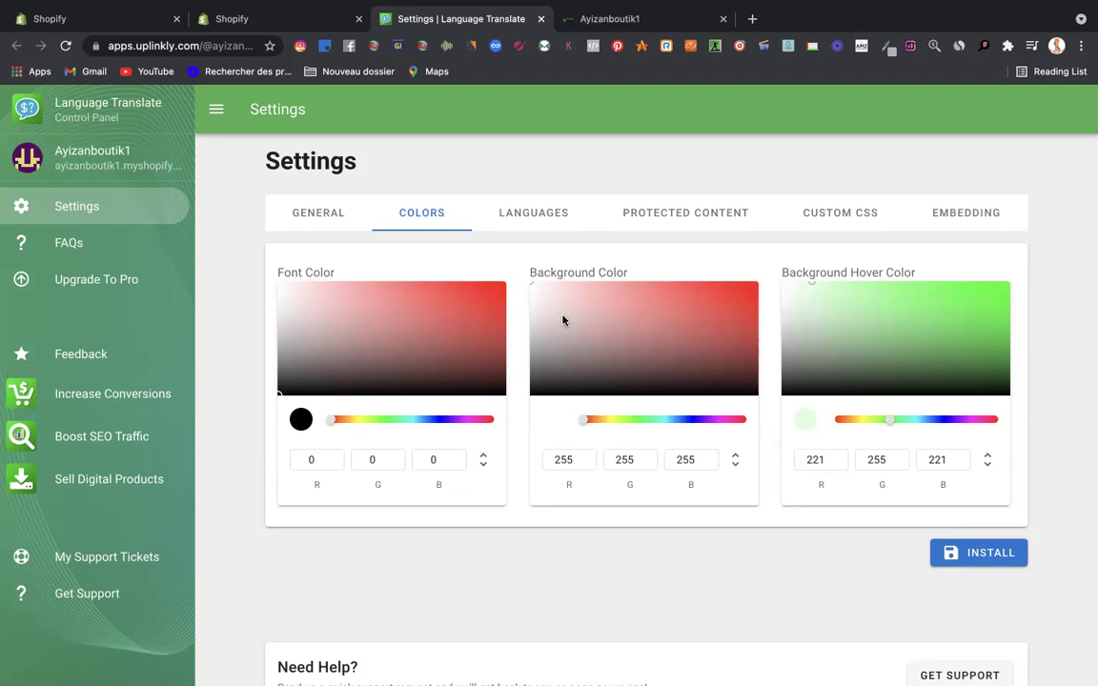
{"action": "left_click", "coordinate": [678, 20]}
- Review the Ayizanboutik1 homepage, then return to the Language Translate colour settings
{"action": "scroll", "coordinate": [562, 417], "scroll_direction": "down", "scroll_amount": 5}
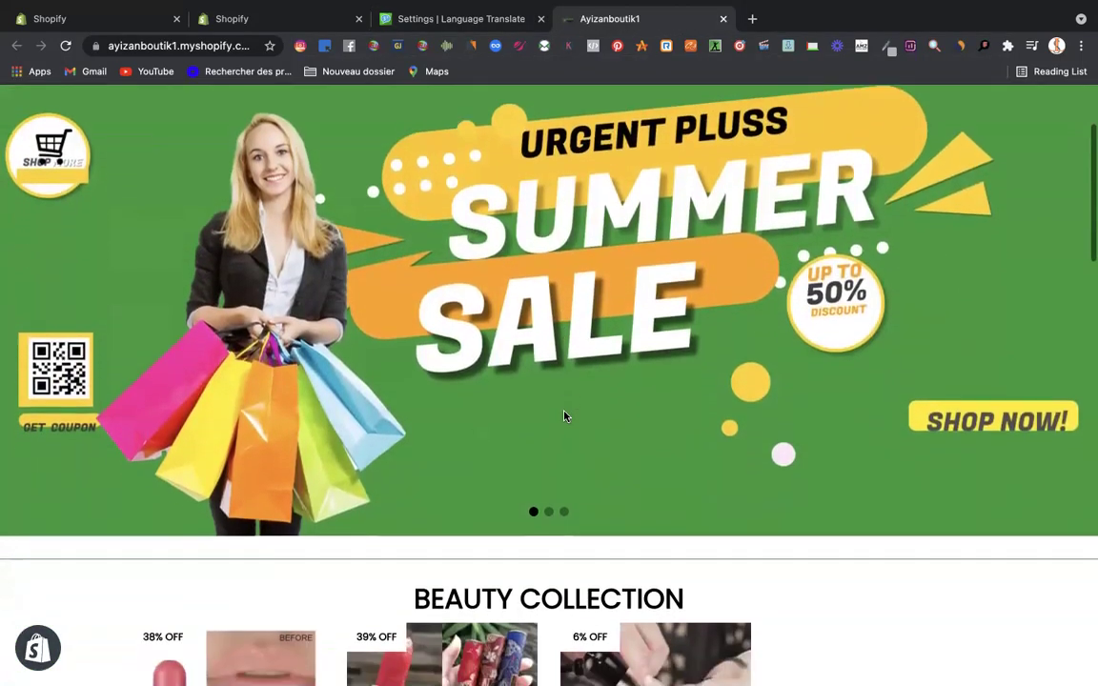
{"action": "scroll", "coordinate": [564, 416], "scroll_direction": "down", "scroll_amount": 15}
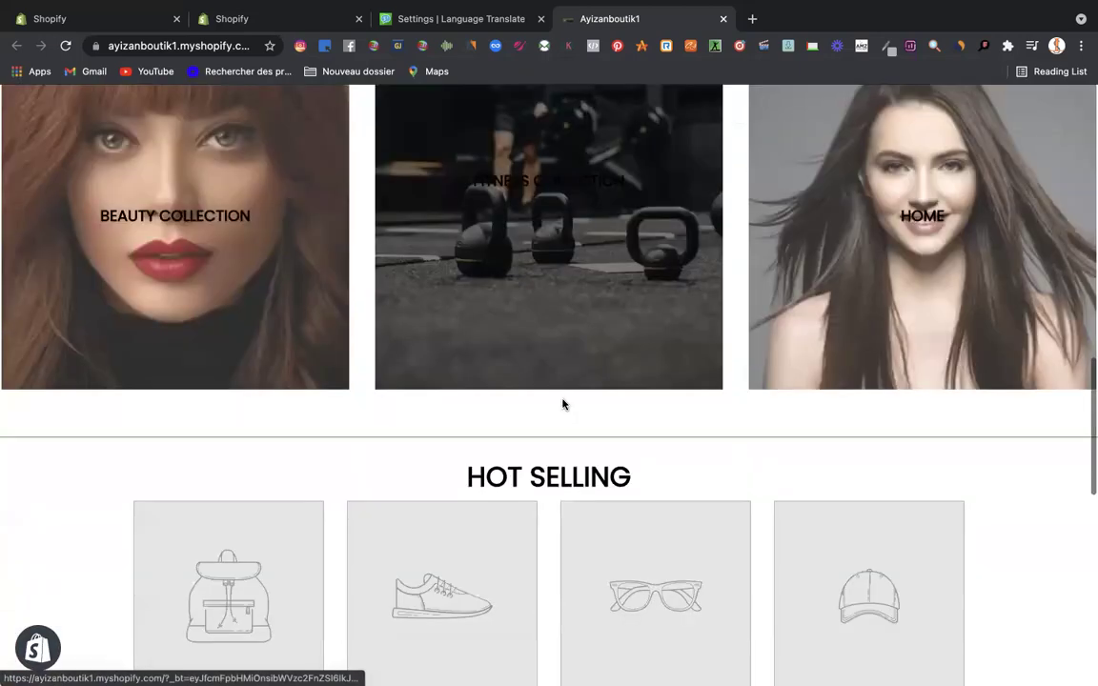
{"action": "scroll", "coordinate": [563, 401], "scroll_direction": "down", "scroll_amount": 5}
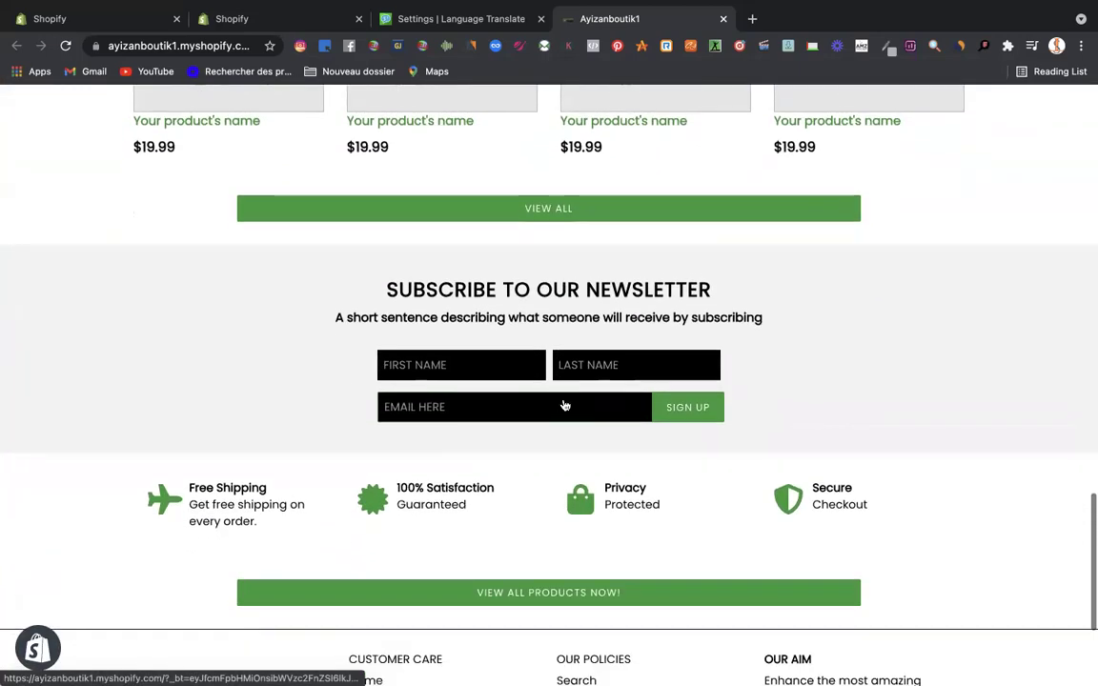
{"action": "scroll", "coordinate": [562, 401], "scroll_direction": "down", "scroll_amount": 4}
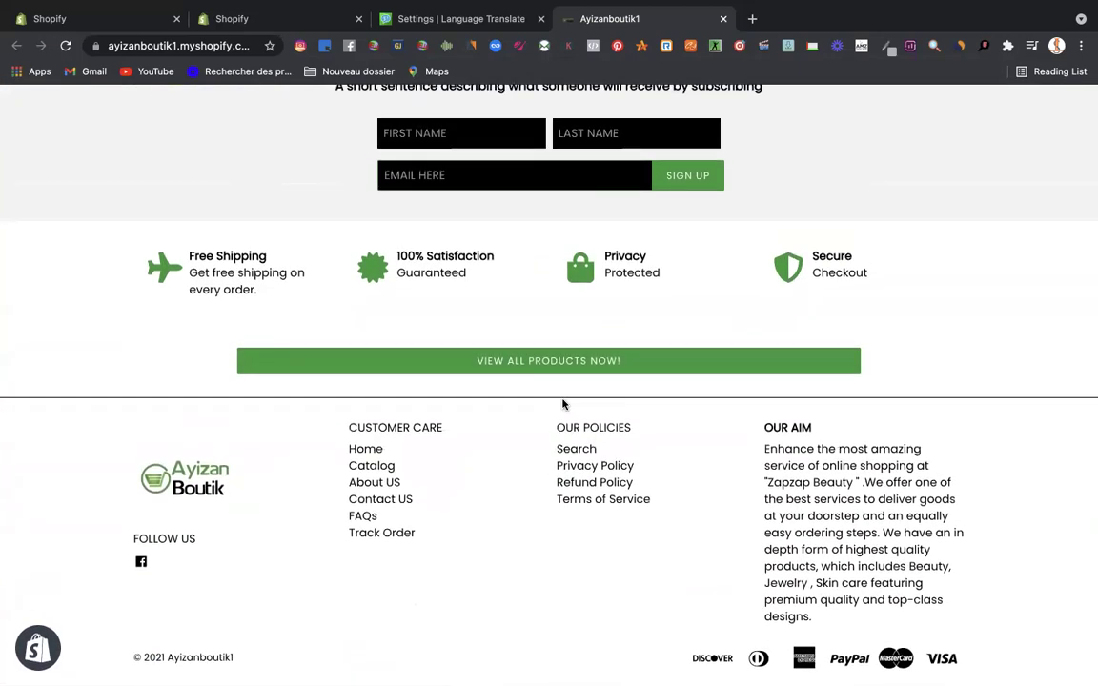
{"action": "scroll", "coordinate": [561, 400], "scroll_direction": "up", "scroll_amount": 2}
{"action": "scroll", "coordinate": [562, 404], "scroll_direction": "up", "scroll_amount": 20}
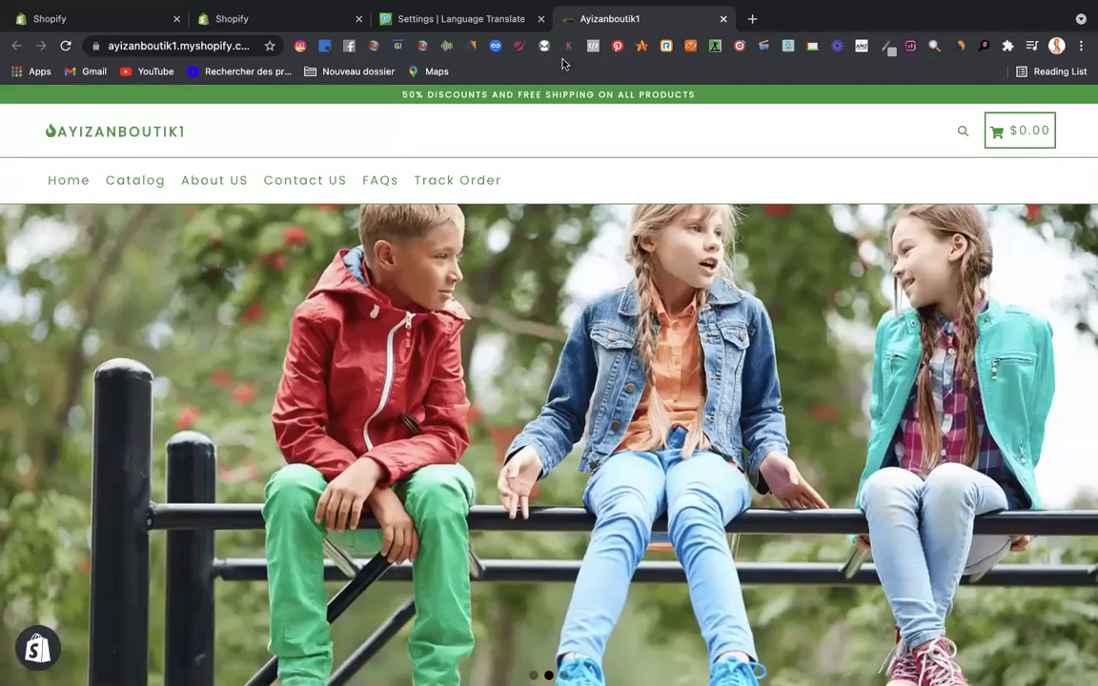
{"action": "left_click", "coordinate": [497, 21]}
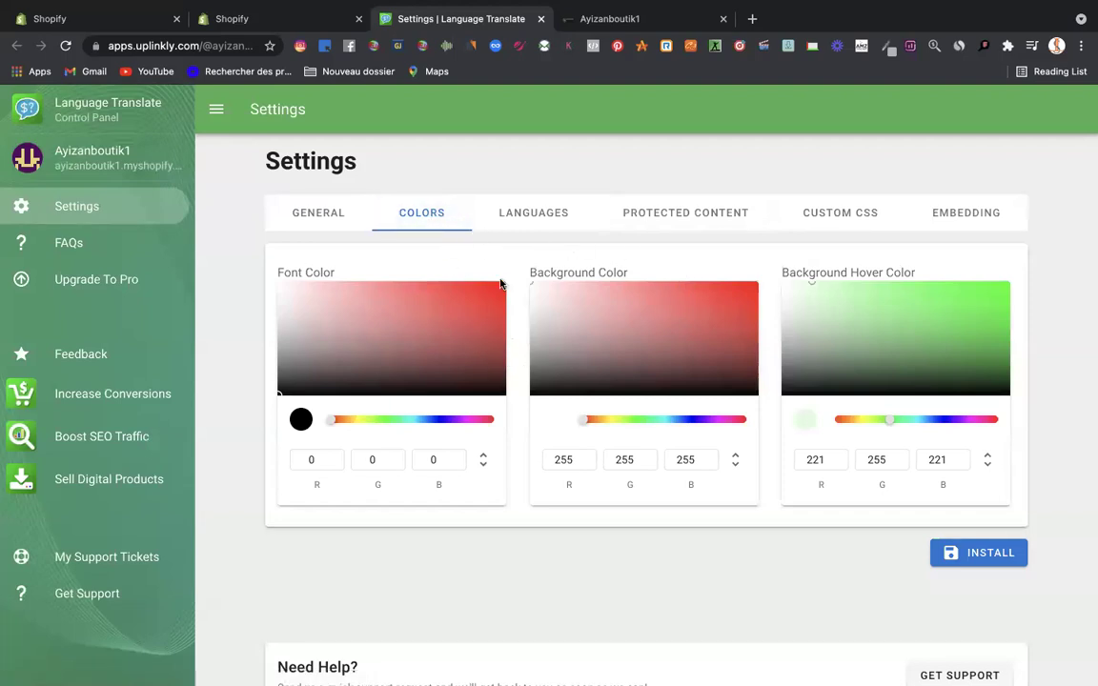
- Review the Languages tab: ten languages ticked, including French, German, Spanish, Japanese and Turkish
{"action": "left_click", "coordinate": [539, 213]}
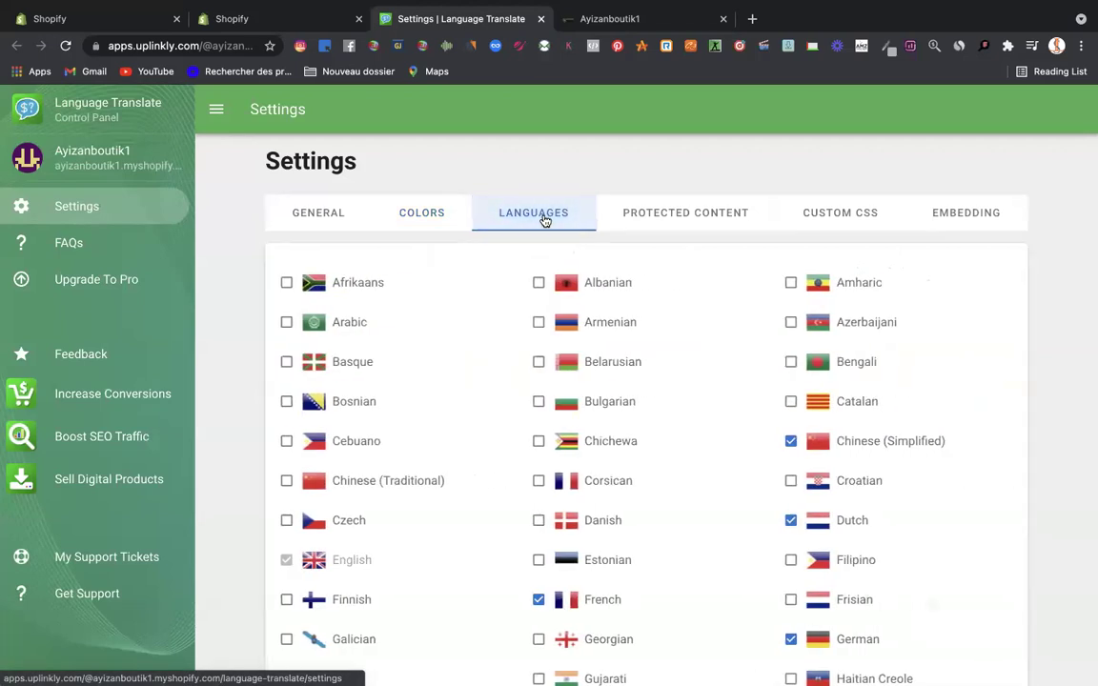
{"action": "scroll", "coordinate": [526, 451], "scroll_direction": "down", "scroll_amount": 5}
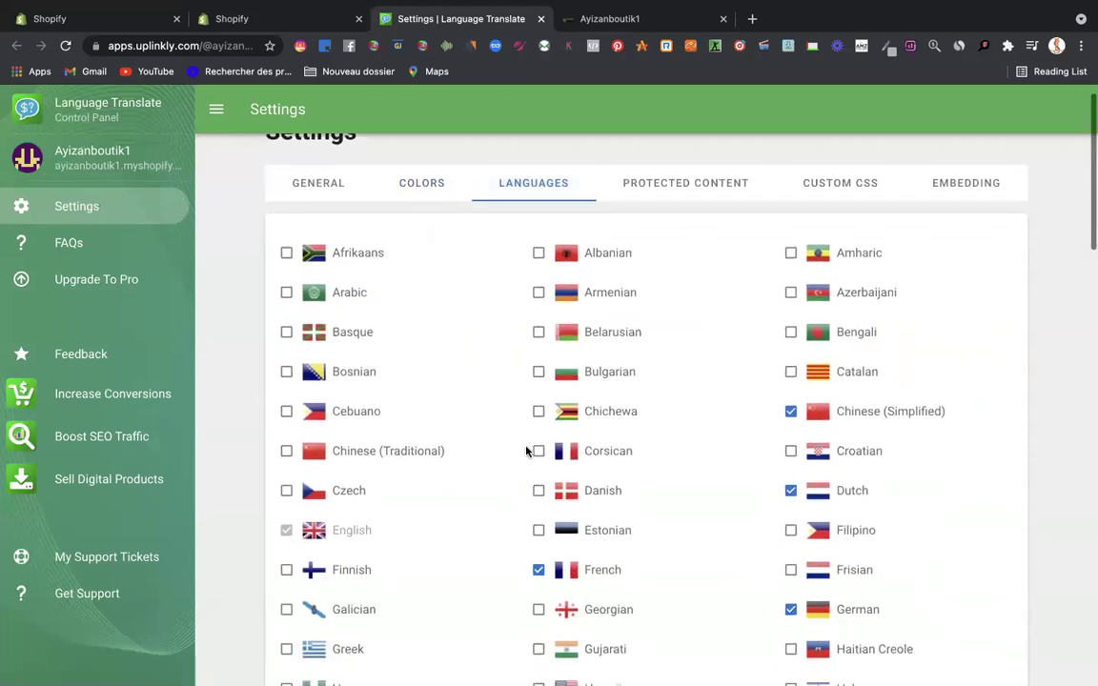
{"action": "scroll", "coordinate": [526, 451], "scroll_direction": "down", "scroll_amount": 3}
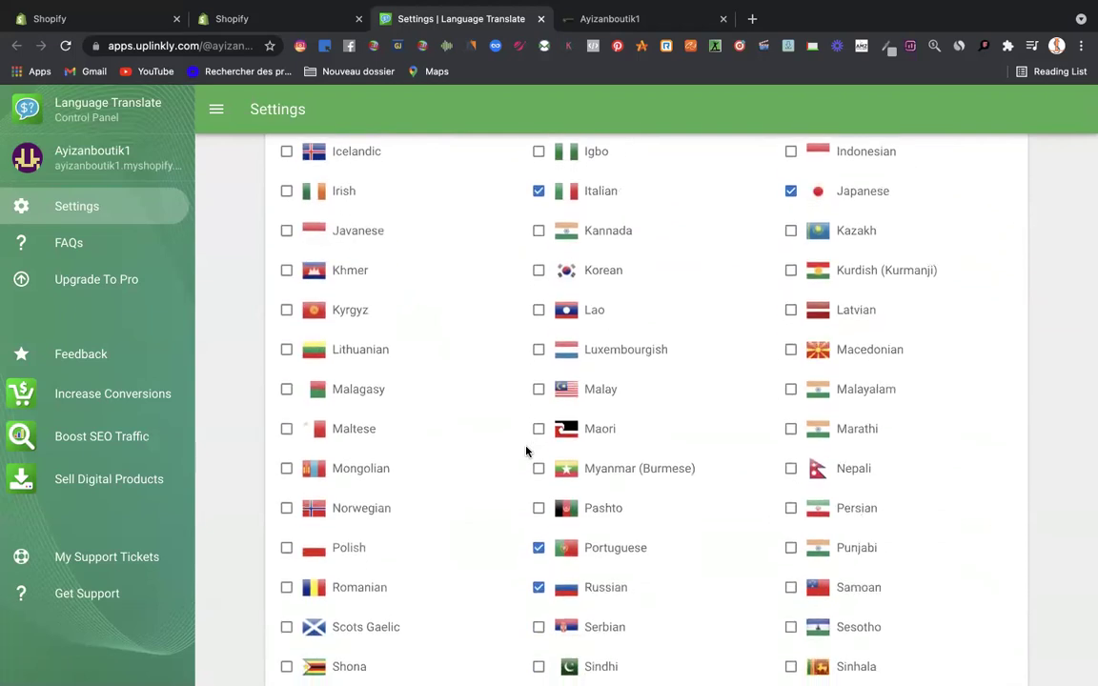
{"action": "scroll", "coordinate": [526, 450], "scroll_direction": "down", "scroll_amount": 5}
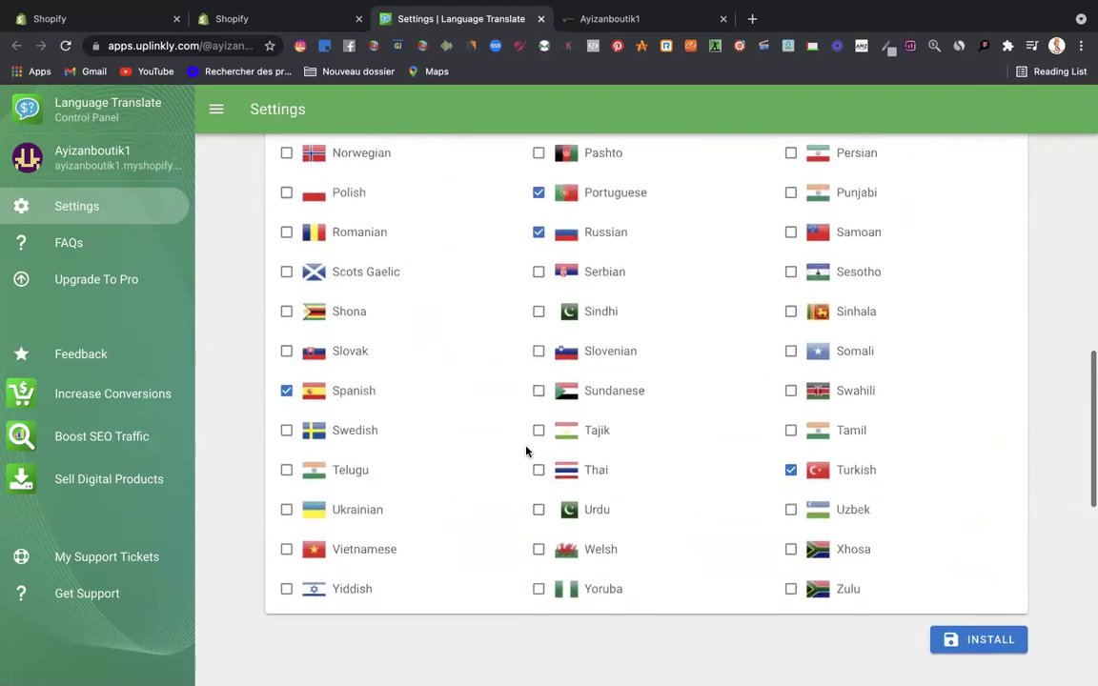
{"action": "scroll", "coordinate": [526, 451], "scroll_direction": "up", "scroll_amount": 14}
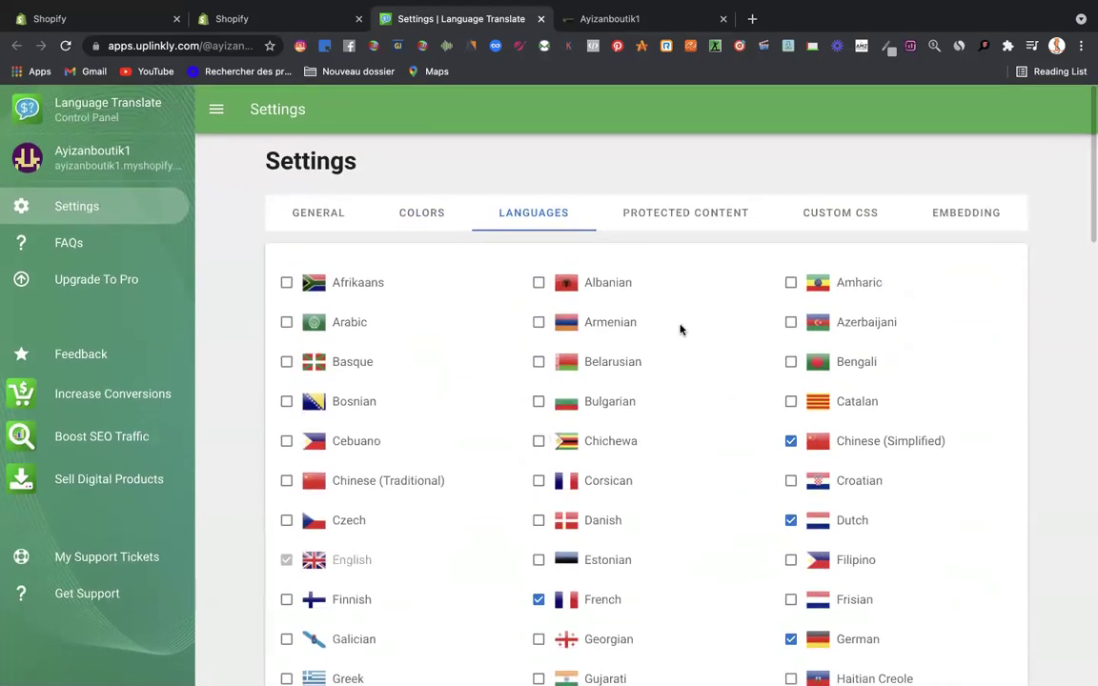
- View the Protected Content settings, then the still-empty Custom CSS Code box
{"action": "left_click", "coordinate": [706, 217]}
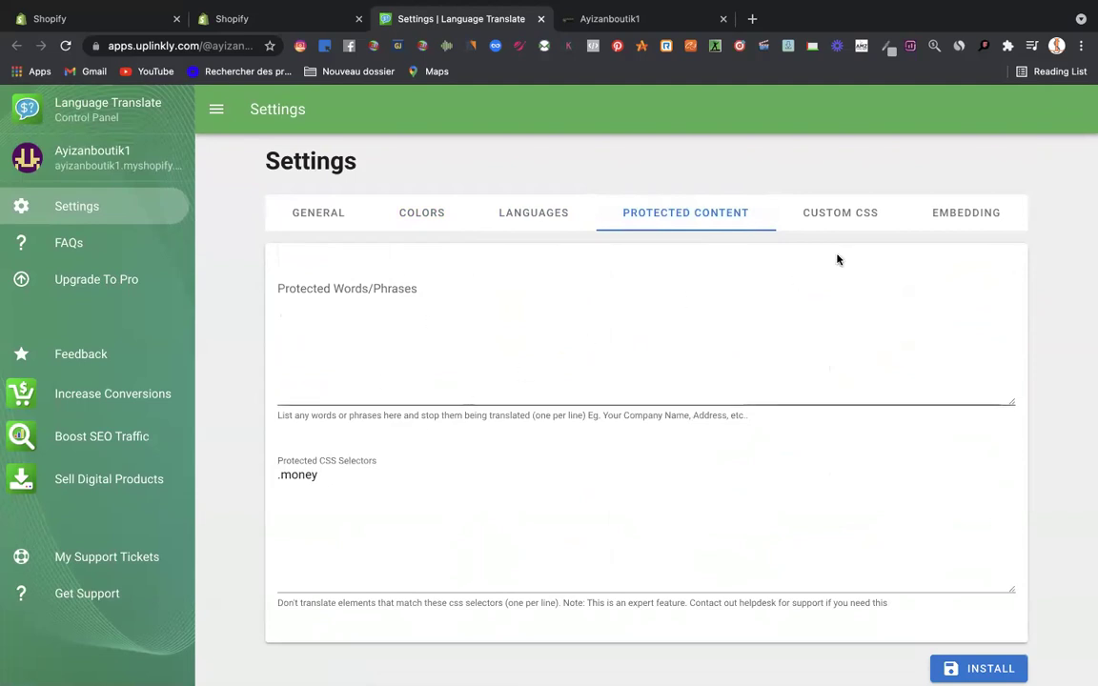
{"action": "left_click", "coordinate": [864, 214]}
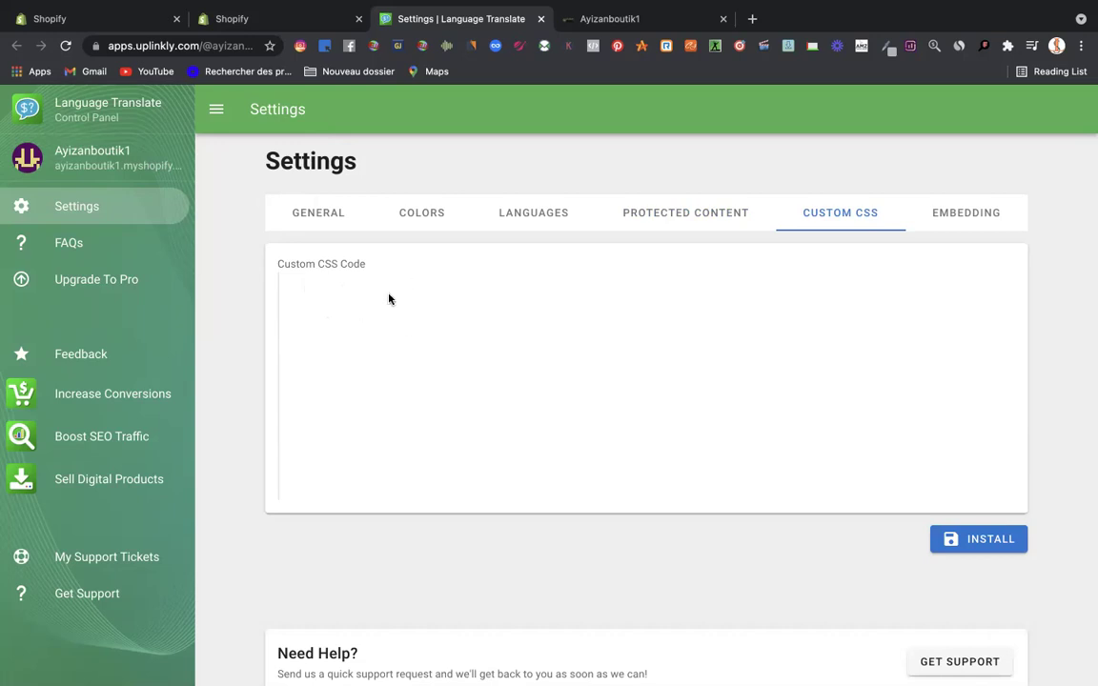
- Read the Embedding instructions, leaving the Embed Selectors box empty
{"action": "left_click", "coordinate": [974, 215]}
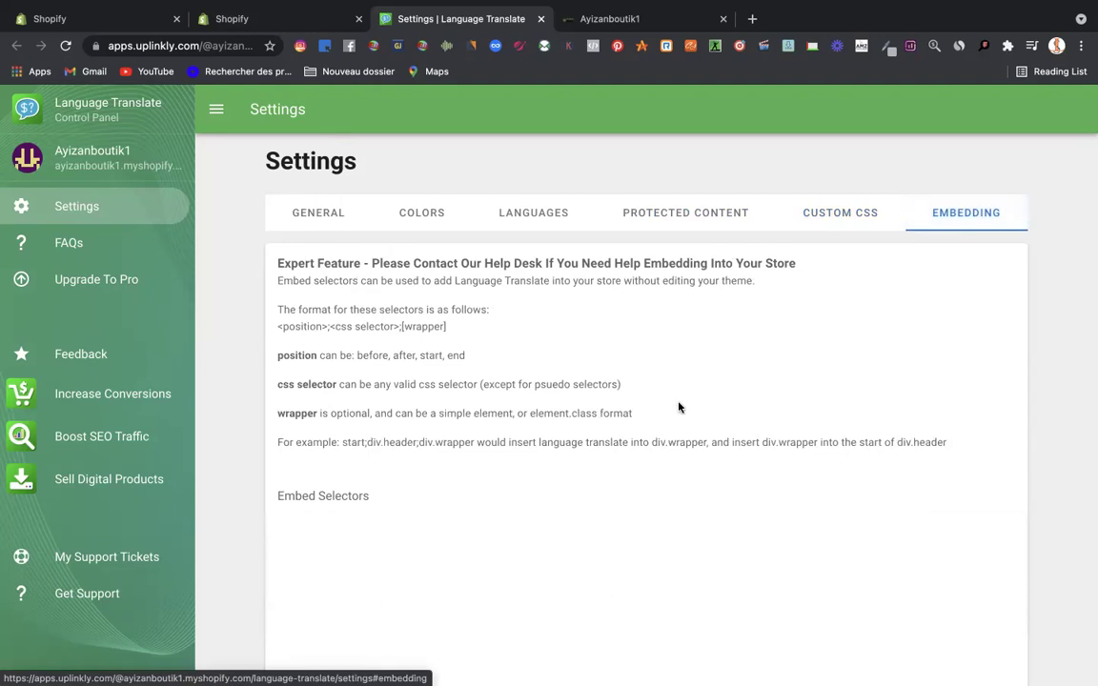
{"action": "scroll", "coordinate": [669, 457], "scroll_direction": "down", "scroll_amount": 5}
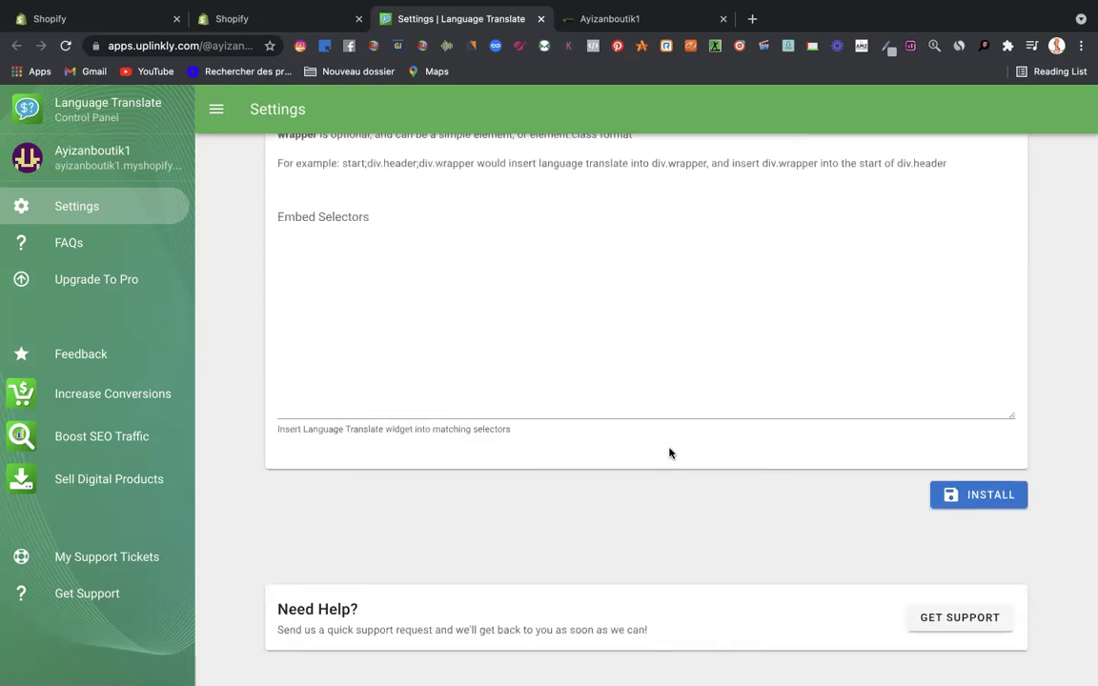
{"action": "scroll", "coordinate": [669, 453], "scroll_direction": "up", "scroll_amount": 5}
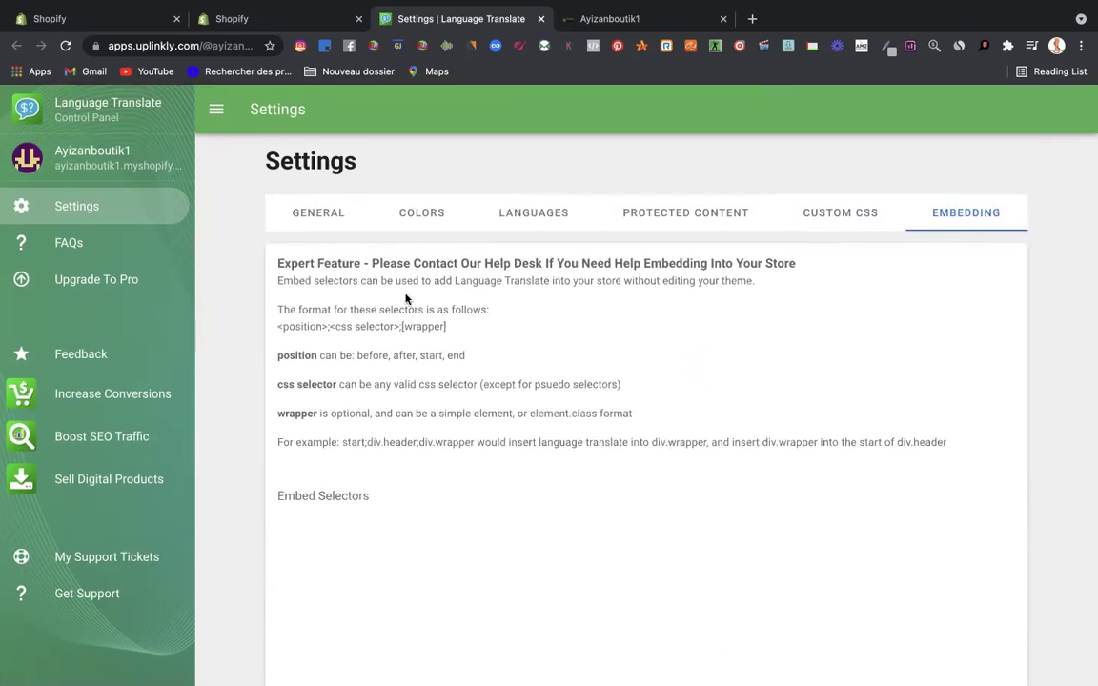
- Return to the General tab and look over the popup, auto-detect and flag options
{"action": "left_click", "coordinate": [326, 221]}
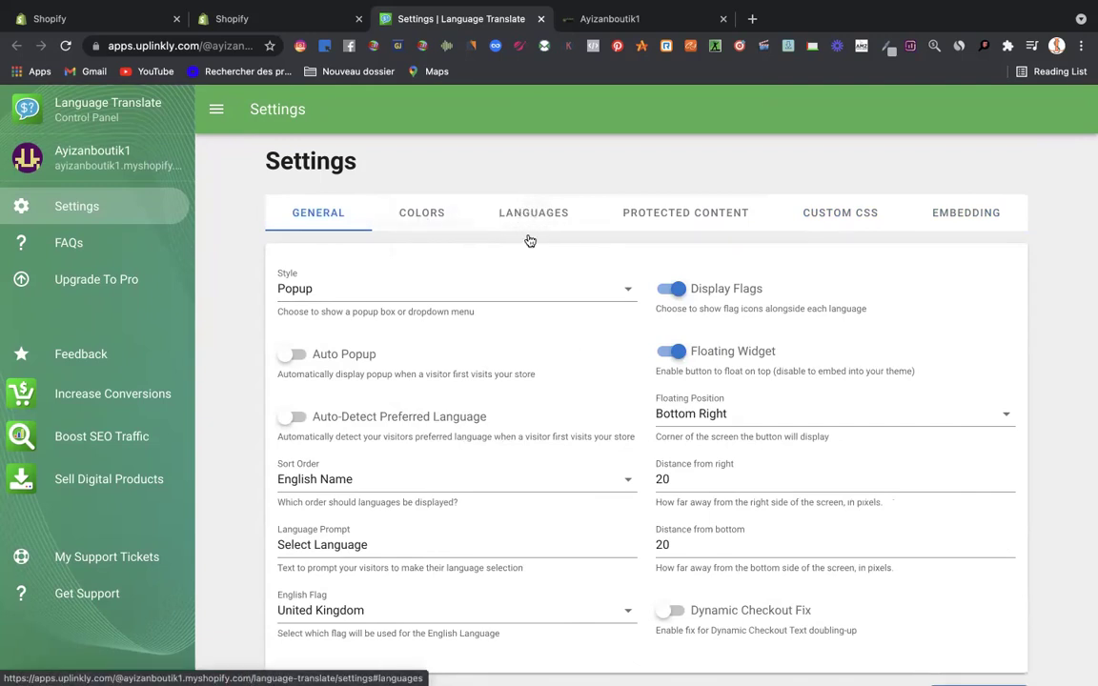
{"action": "scroll", "coordinate": [618, 361], "scroll_direction": "down", "scroll_amount": 4}
{"action": "scroll", "coordinate": [617, 361], "scroll_direction": "down", "scroll_amount": 4}
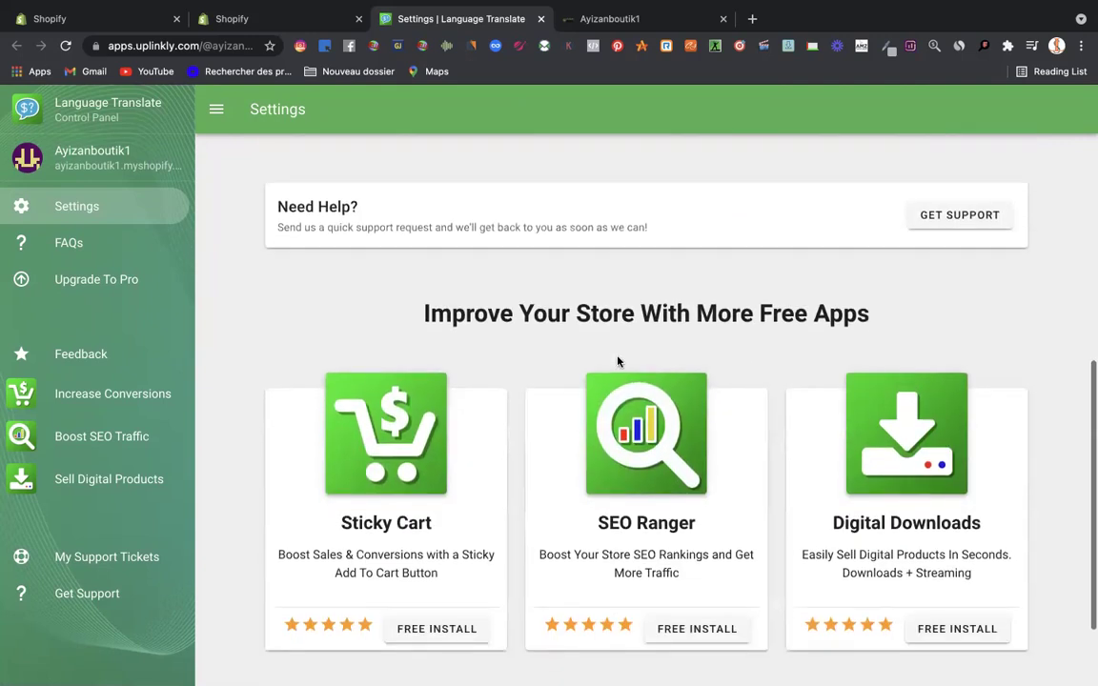
{"action": "scroll", "coordinate": [617, 361], "scroll_direction": "up", "scroll_amount": 8}
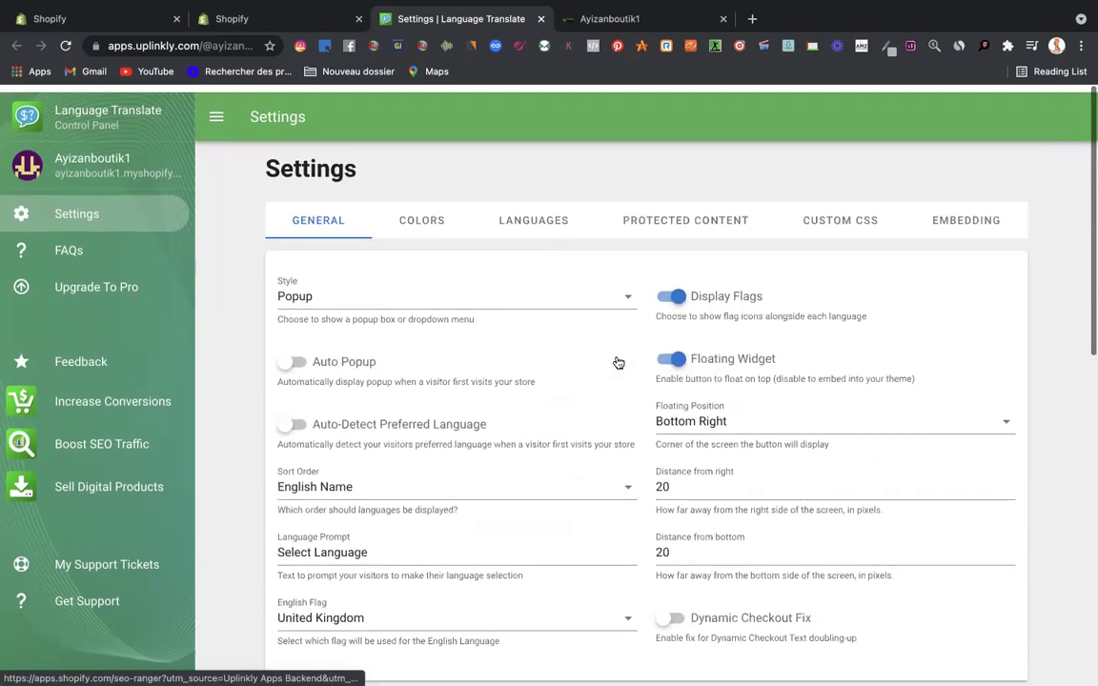
- Read the FAQs on manual and embedded installation and theme compatibility, then go to My Support Tickets
{"action": "left_click", "coordinate": [83, 252]}
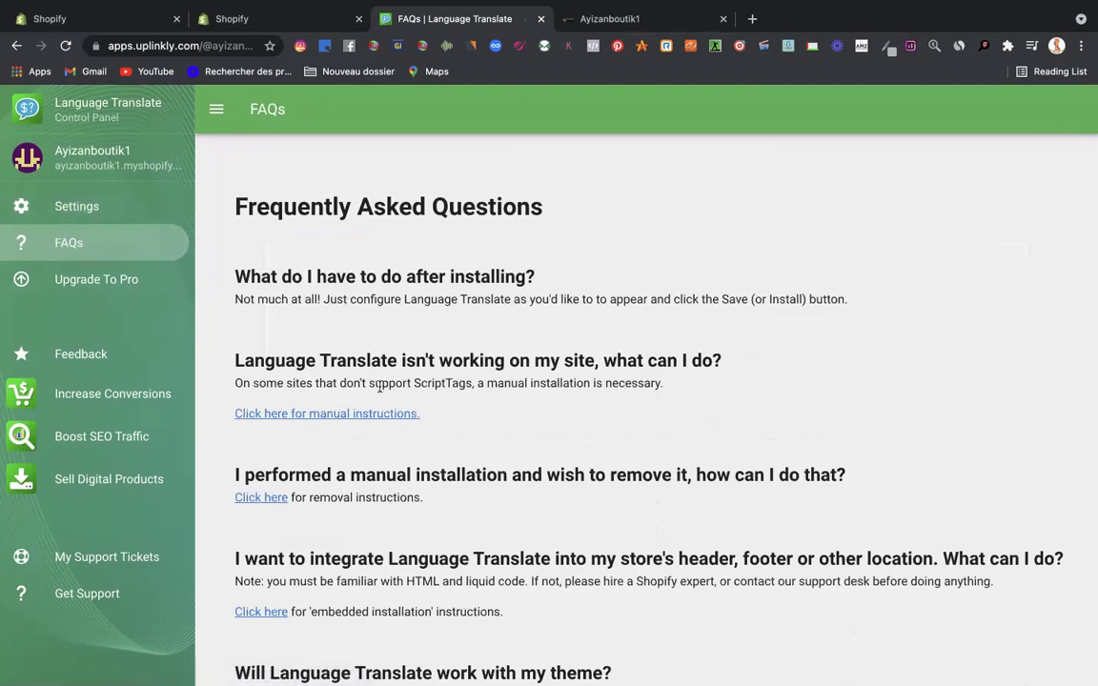
{"action": "scroll", "coordinate": [378, 386], "scroll_direction": "down", "scroll_amount": 3}
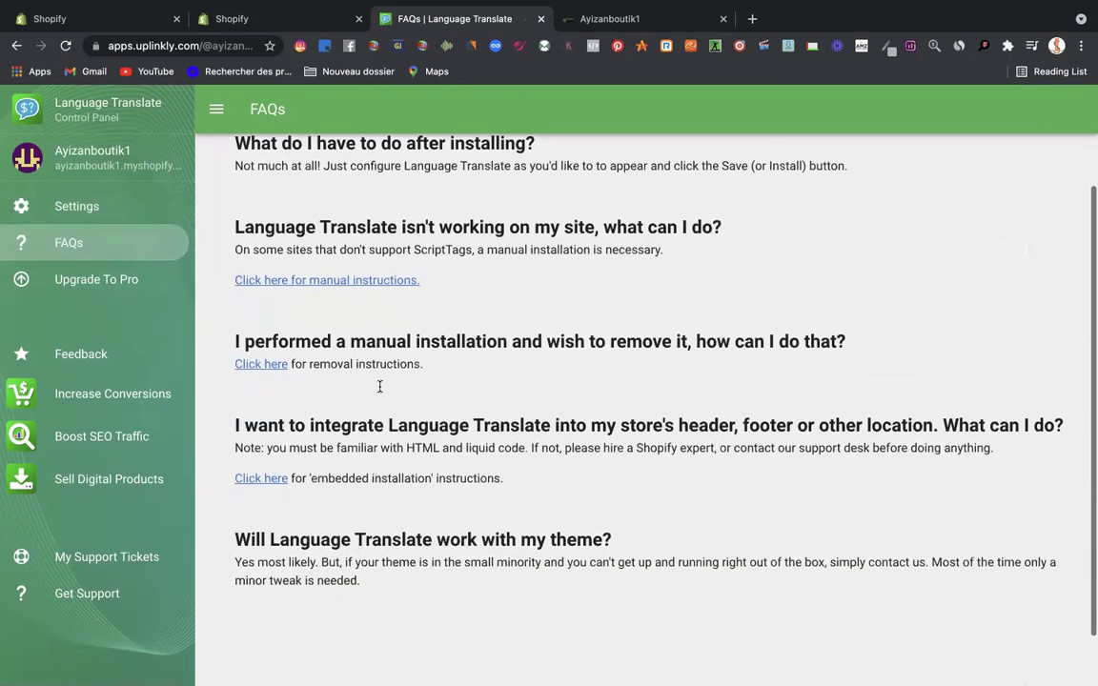
{"action": "scroll", "coordinate": [378, 394], "scroll_direction": "up", "scroll_amount": 3}
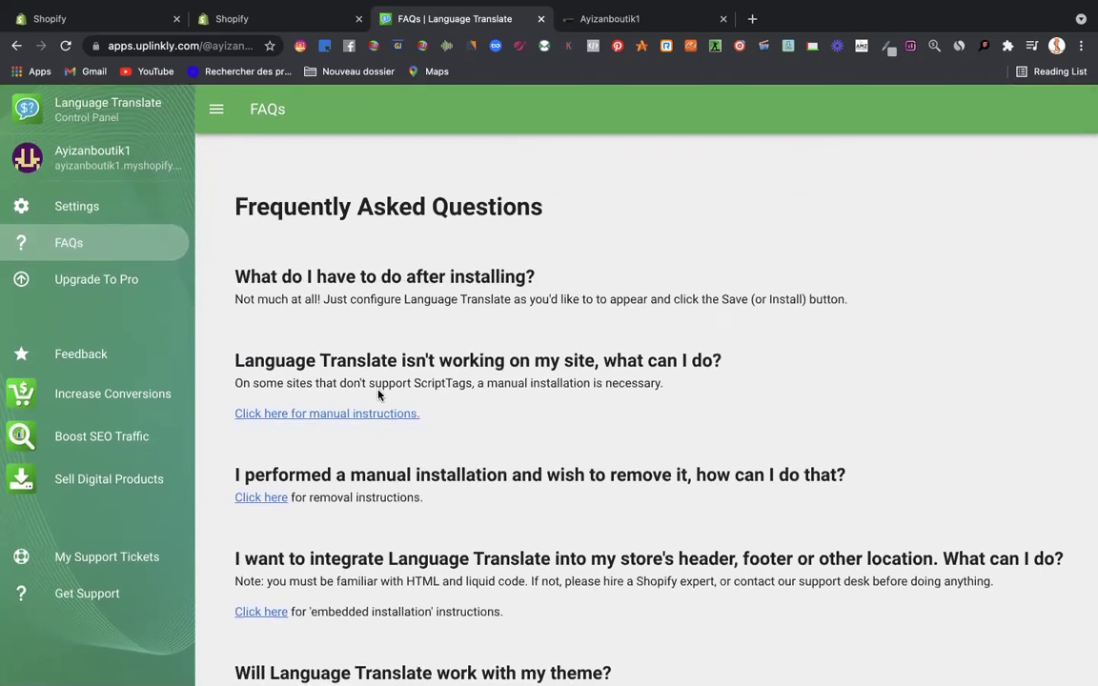
{"action": "scroll", "coordinate": [378, 394], "scroll_direction": "down", "scroll_amount": 4}
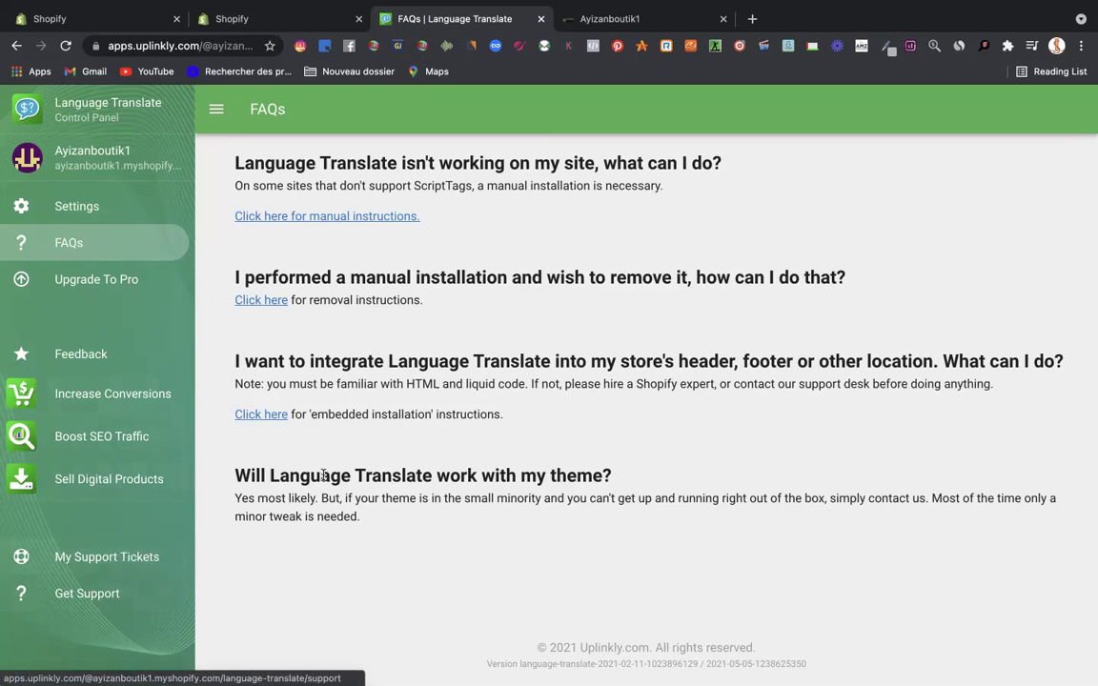
{"action": "left_click", "coordinate": [88, 558]}
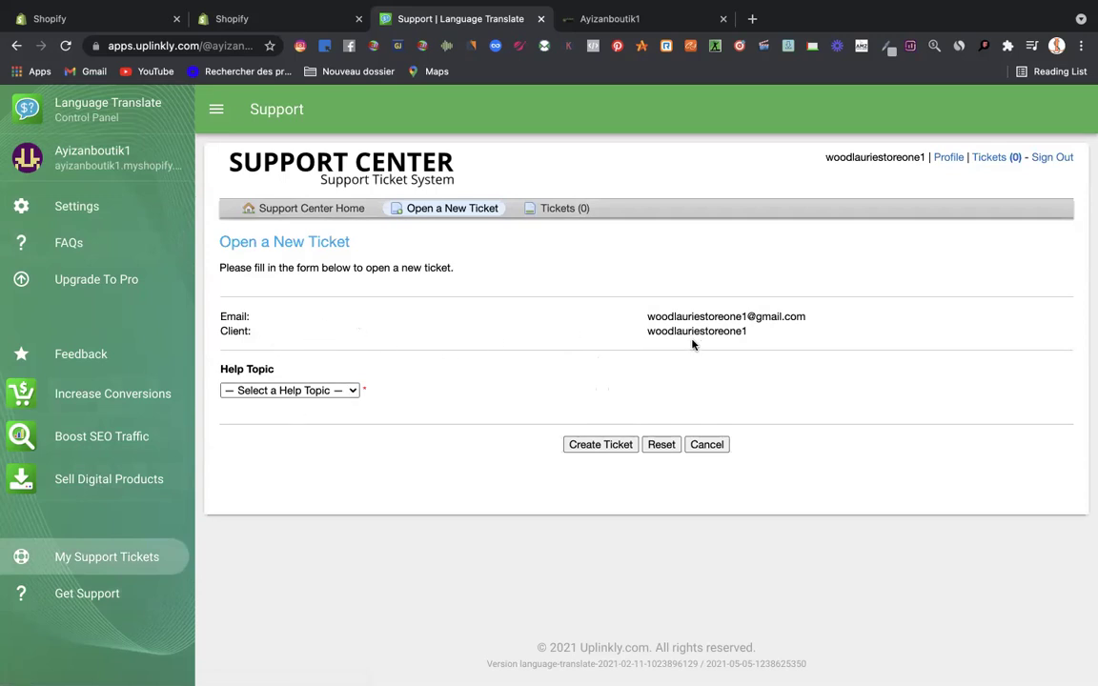
{"action": "left_click", "coordinate": [284, 390]}
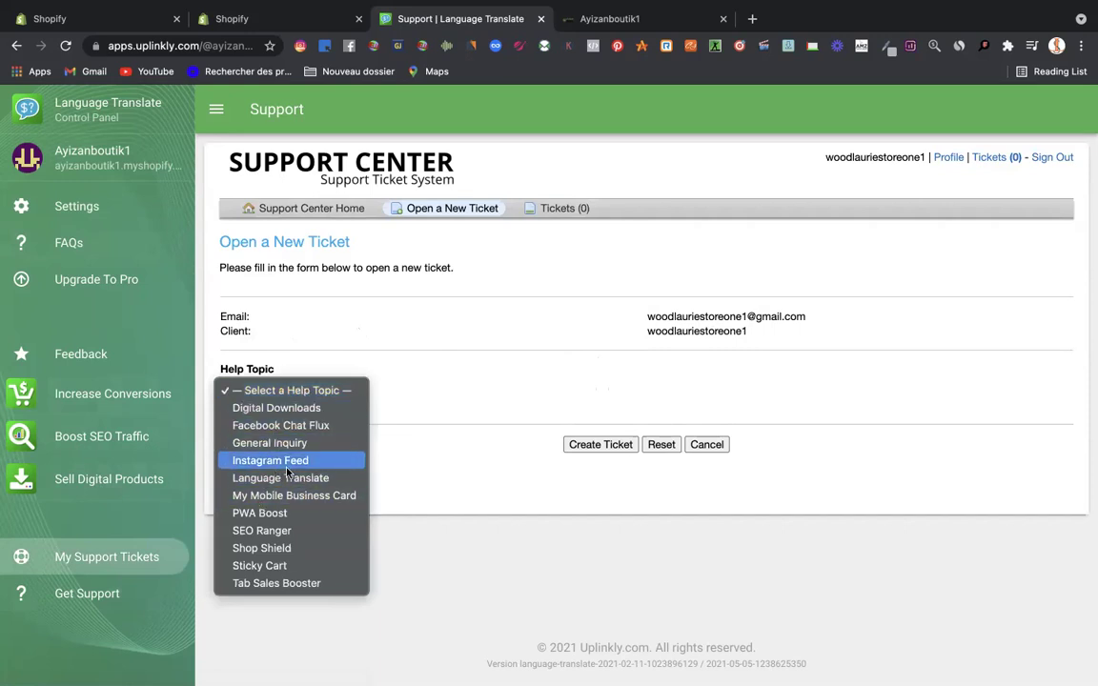
{"action": "left_click", "coordinate": [474, 377]}
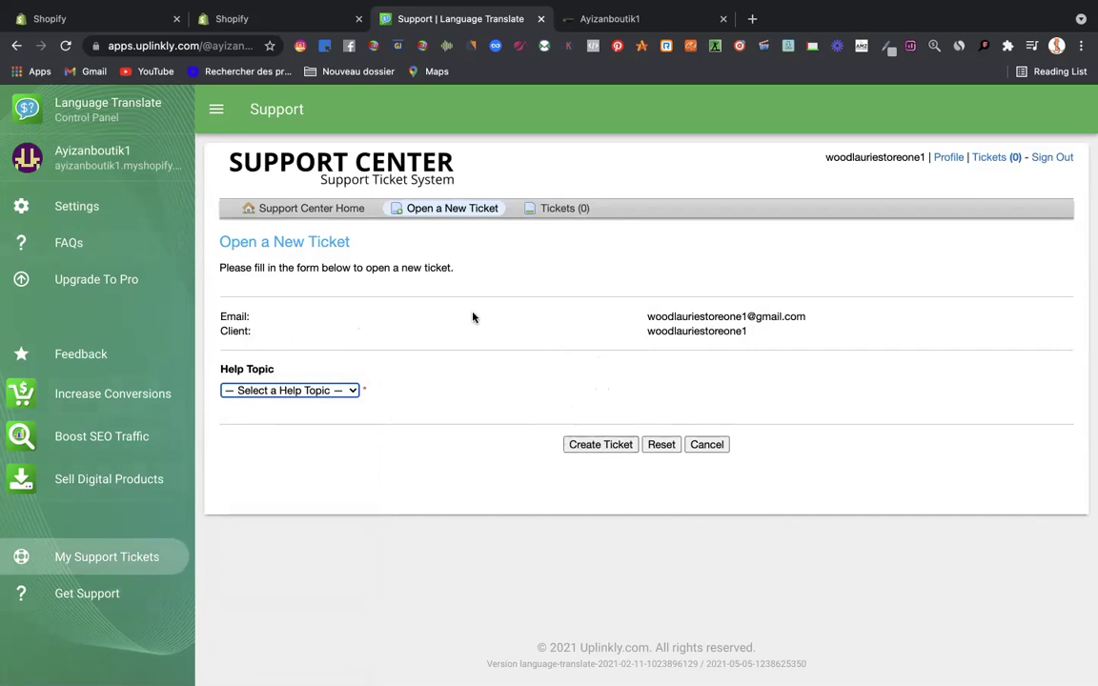
{"action": "left_click", "coordinate": [88, 593]}
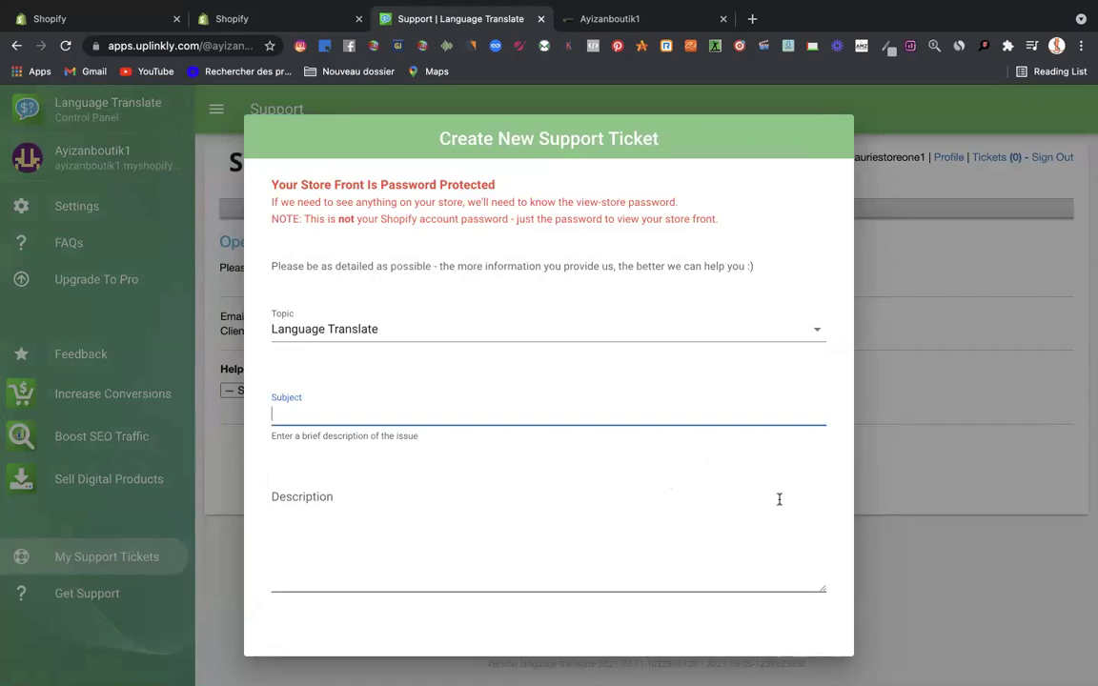
{"action": "left_click", "coordinate": [997, 398]}
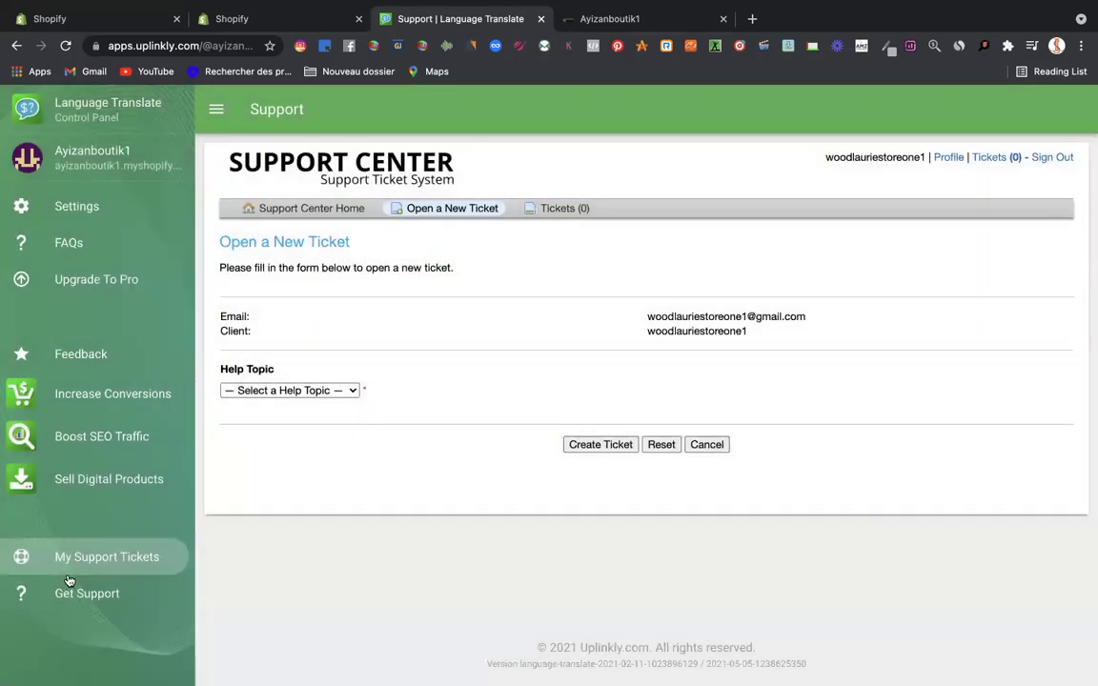
- Return to the General settings, showing Auto Popup and Auto-Detect off and the United Kingdom flag
{"action": "mouse_move", "coordinate": [770, 8]}
{"action": "left_click", "coordinate": [80, 208]}
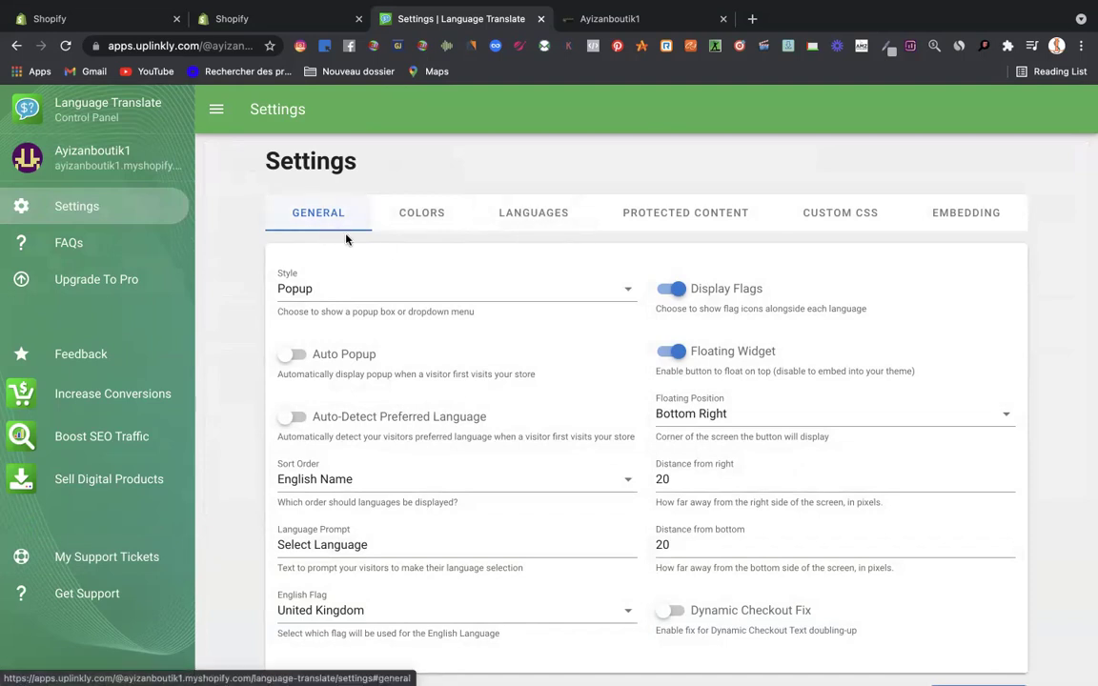
{"action": "scroll", "coordinate": [524, 385], "scroll_direction": "down", "scroll_amount": 1}
{"action": "scroll", "coordinate": [530, 391], "scroll_direction": "up", "scroll_amount": 1}
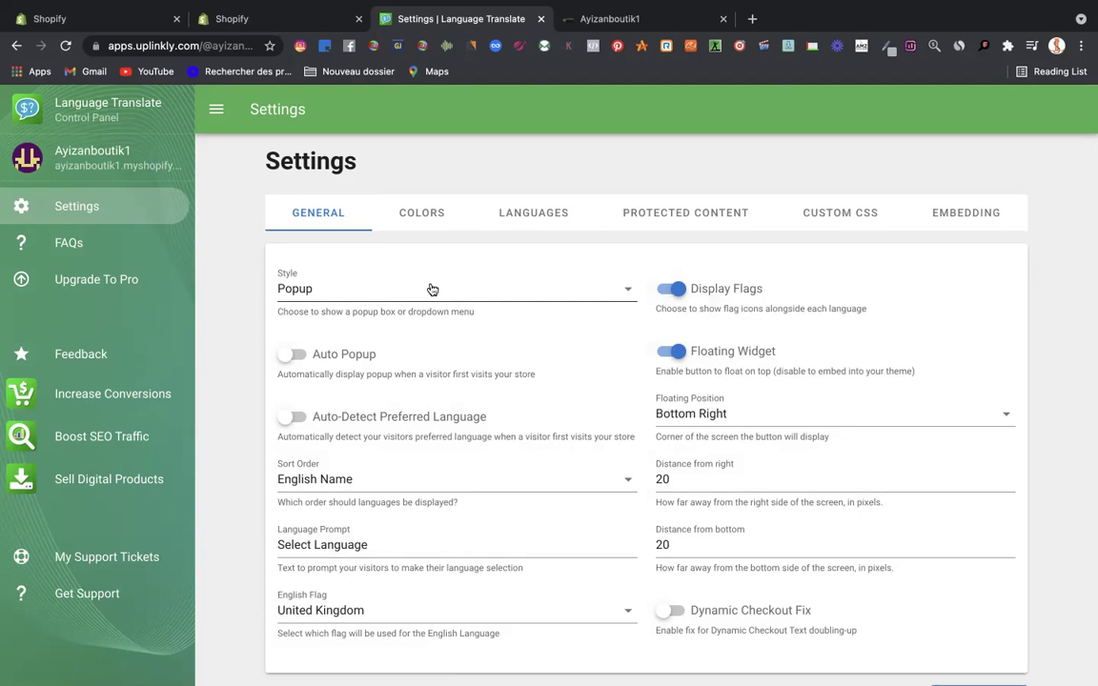
- Switch to the Ayizanboutik1 storefront tab with its Super Sale up to 50% off banner
{"action": "left_click", "coordinate": [688, 22]}
{"action": "scroll", "coordinate": [612, 501], "scroll_direction": "down", "scroll_amount": 2}
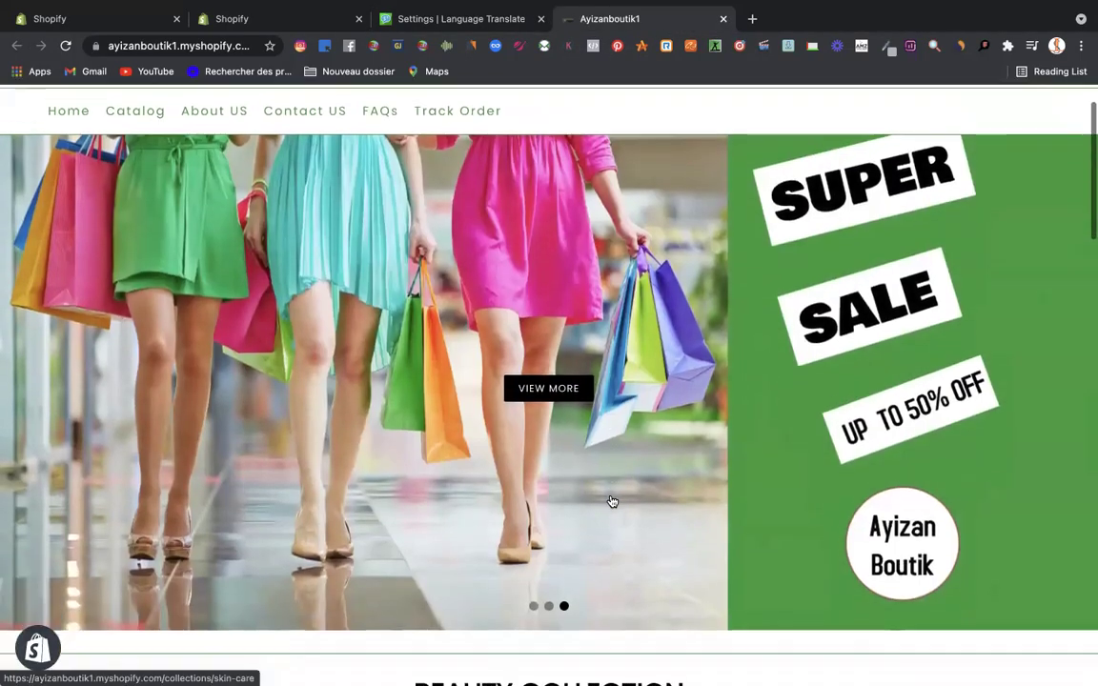
{"action": "scroll", "coordinate": [612, 501], "scroll_direction": "up", "scroll_amount": 2}
{"action": "scroll", "coordinate": [610, 502], "scroll_direction": "down", "scroll_amount": 2}
{"action": "scroll", "coordinate": [610, 502], "scroll_direction": "up", "scroll_amount": 1}
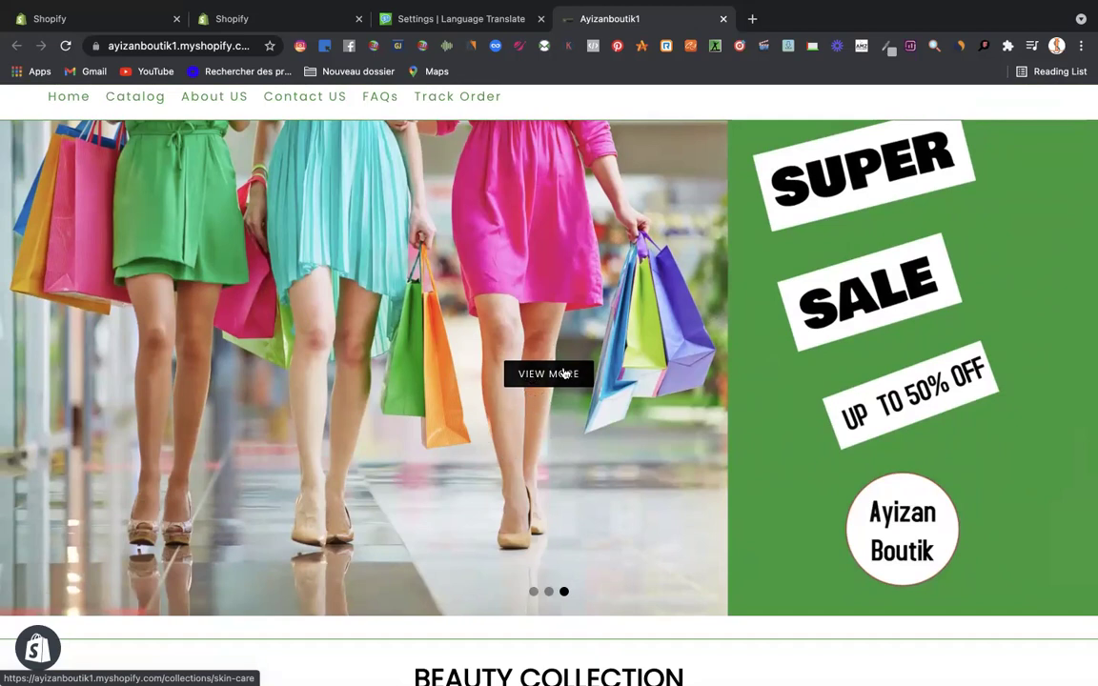
- Open loca-locastore.com in a new browser tab
{"action": "left_click", "coordinate": [752, 19]}
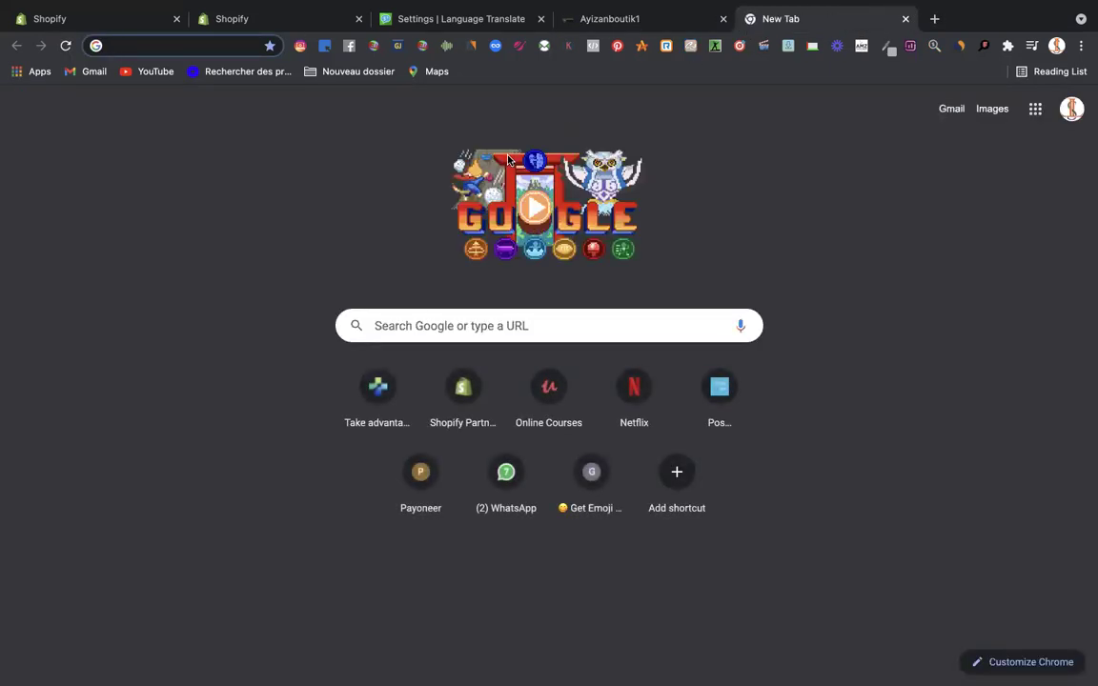
{"action": "type", "text": "loca"}
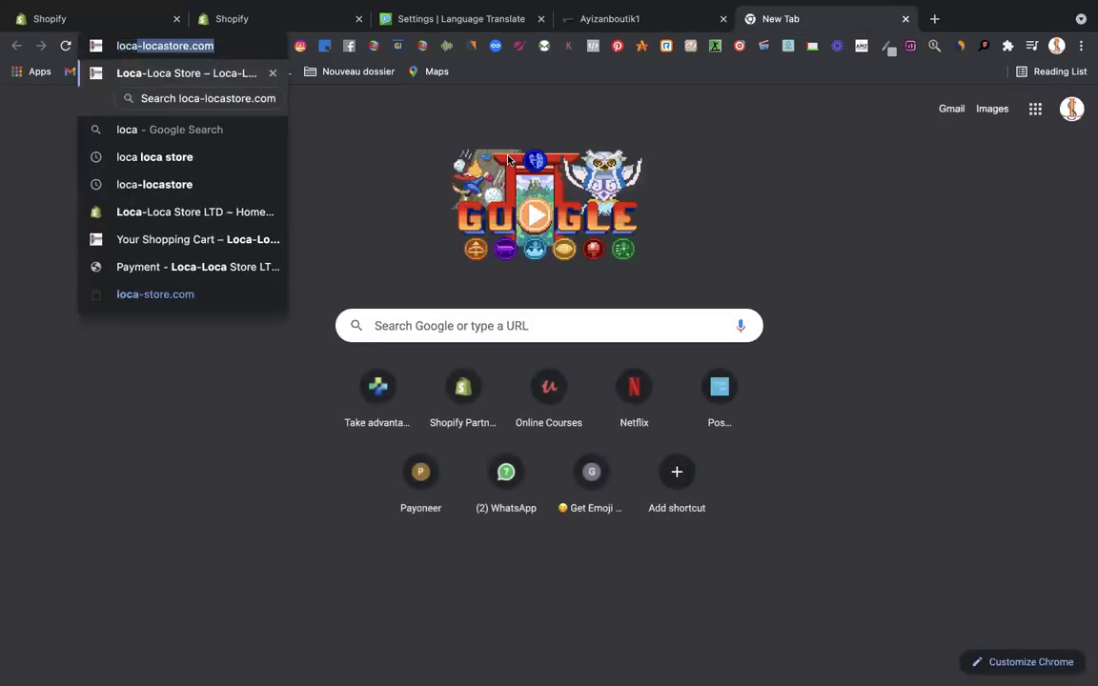
{"action": "key", "text": "Return"}
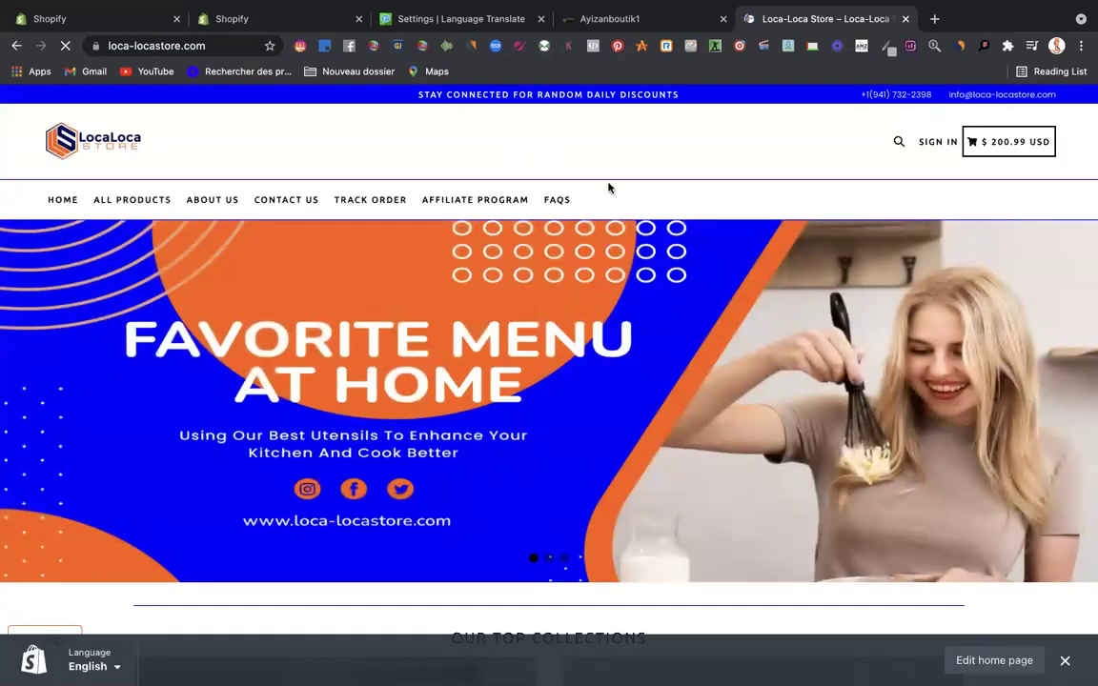
{"action": "scroll", "coordinate": [590, 339], "scroll_direction": "down", "scroll_amount": 1}
{"action": "scroll", "coordinate": [591, 339], "scroll_direction": "down", "scroll_amount": 2}
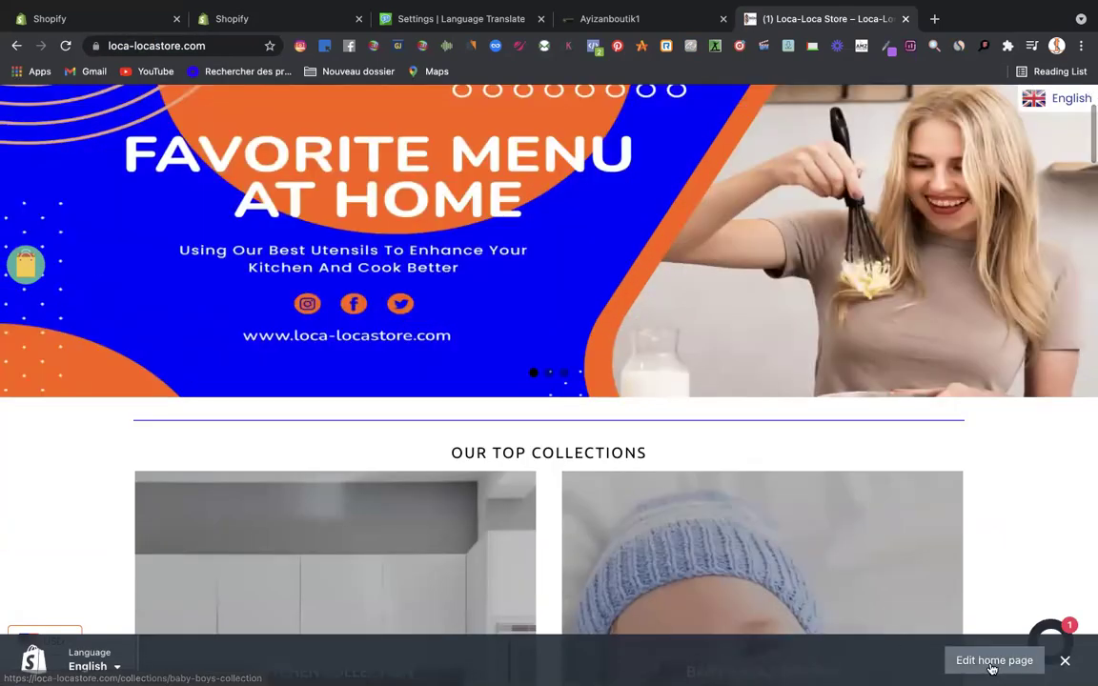
- Close the Shopify preview bar and browse down to the Collection of the Week products
{"action": "left_click", "coordinate": [1065, 661]}
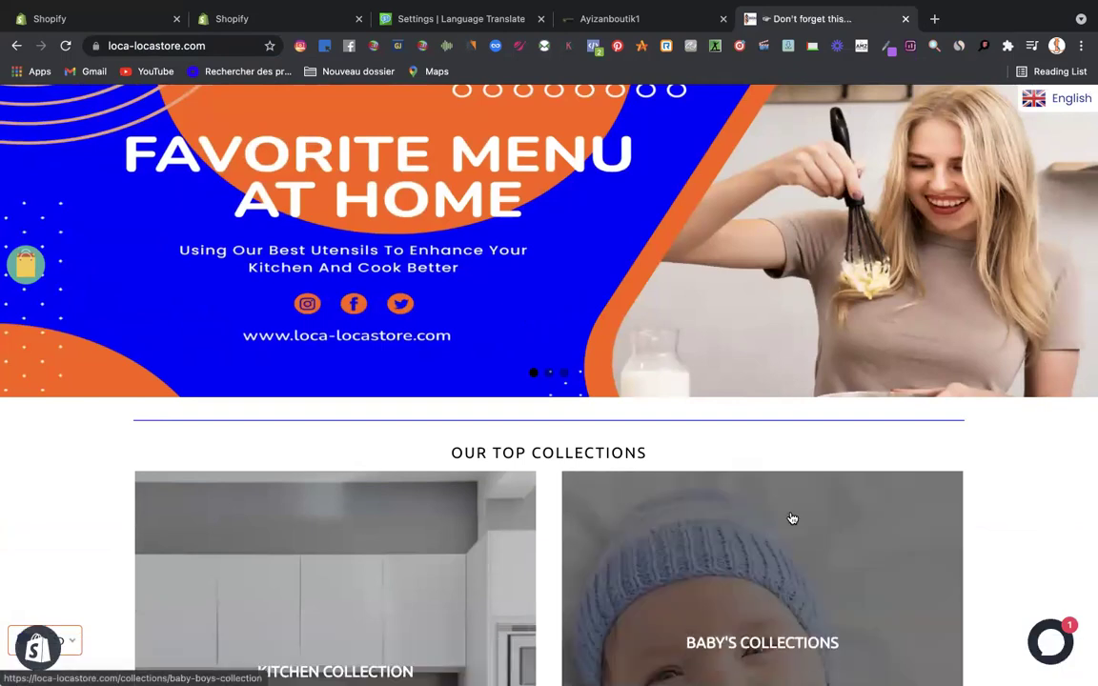
{"action": "scroll", "coordinate": [792, 519], "scroll_direction": "down", "scroll_amount": 4}
{"action": "scroll", "coordinate": [792, 517], "scroll_direction": "down", "scroll_amount": 5}
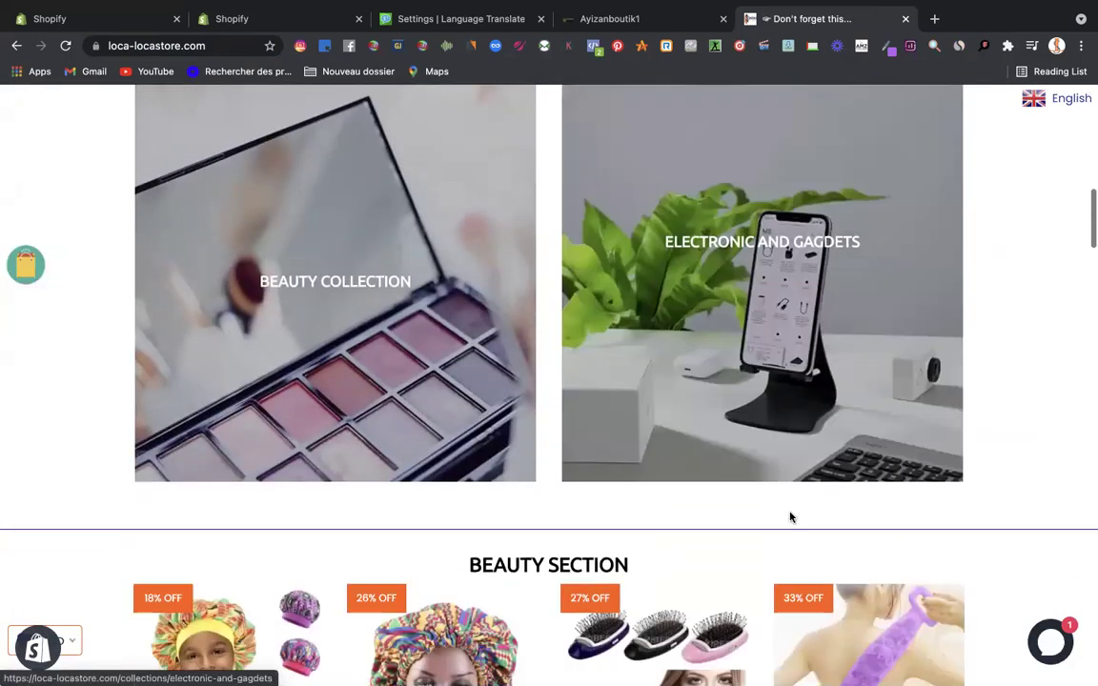
{"action": "scroll", "coordinate": [792, 518], "scroll_direction": "down", "scroll_amount": 3}
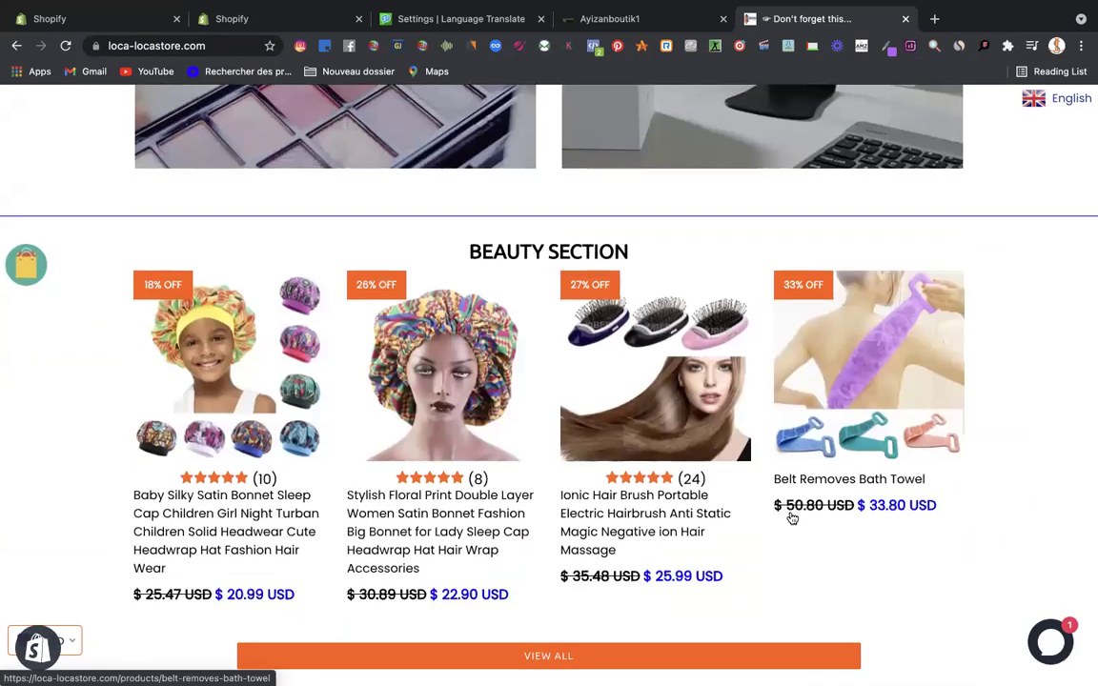
{"action": "scroll", "coordinate": [792, 518], "scroll_direction": "down", "scroll_amount": 2}
{"action": "scroll", "coordinate": [792, 519], "scroll_direction": "down", "scroll_amount": 5}
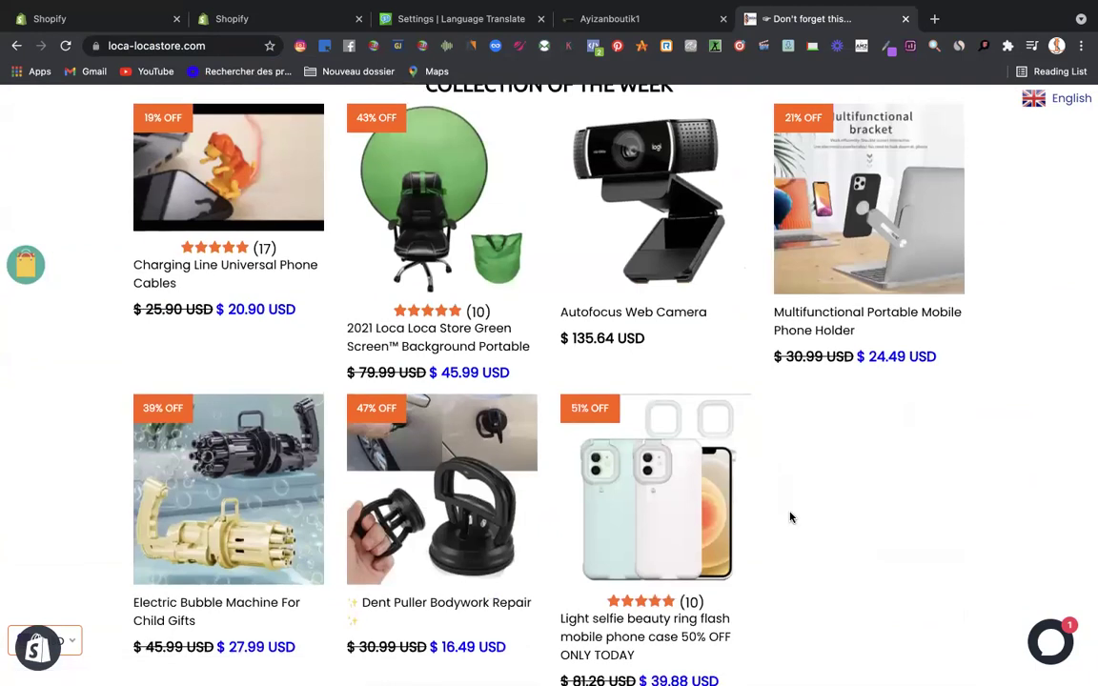
{"action": "scroll", "coordinate": [790, 518], "scroll_direction": "up", "scroll_amount": 1}
{"action": "scroll", "coordinate": [790, 518], "scroll_direction": "down", "scroll_amount": 1}
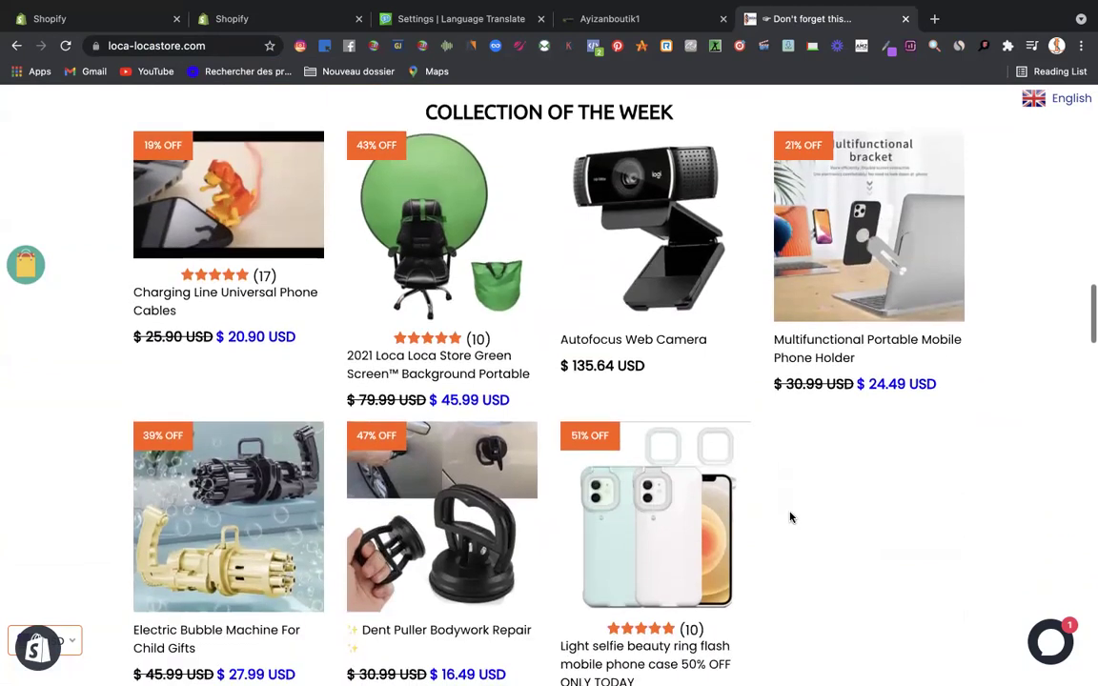
{"action": "scroll", "coordinate": [790, 518], "scroll_direction": "down", "scroll_amount": 3}
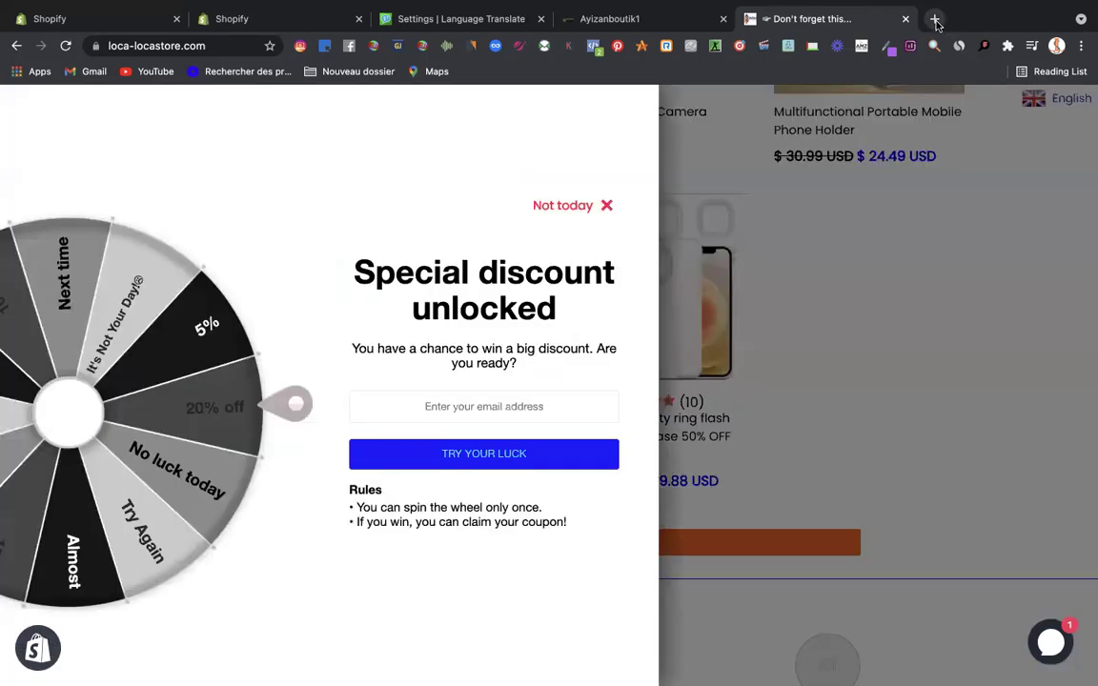
- Open roseskinco.com in another new tab, showing its 57% off sale banner
{"action": "left_click", "coordinate": [934, 19]}
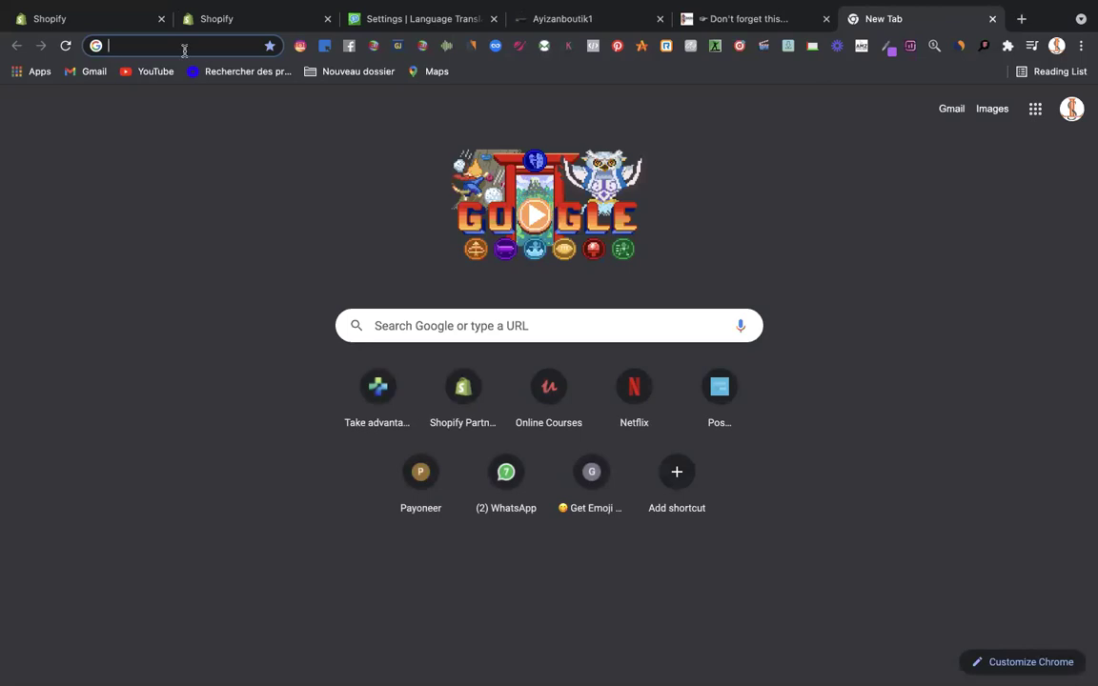
{"action": "type", "text": "ros"}
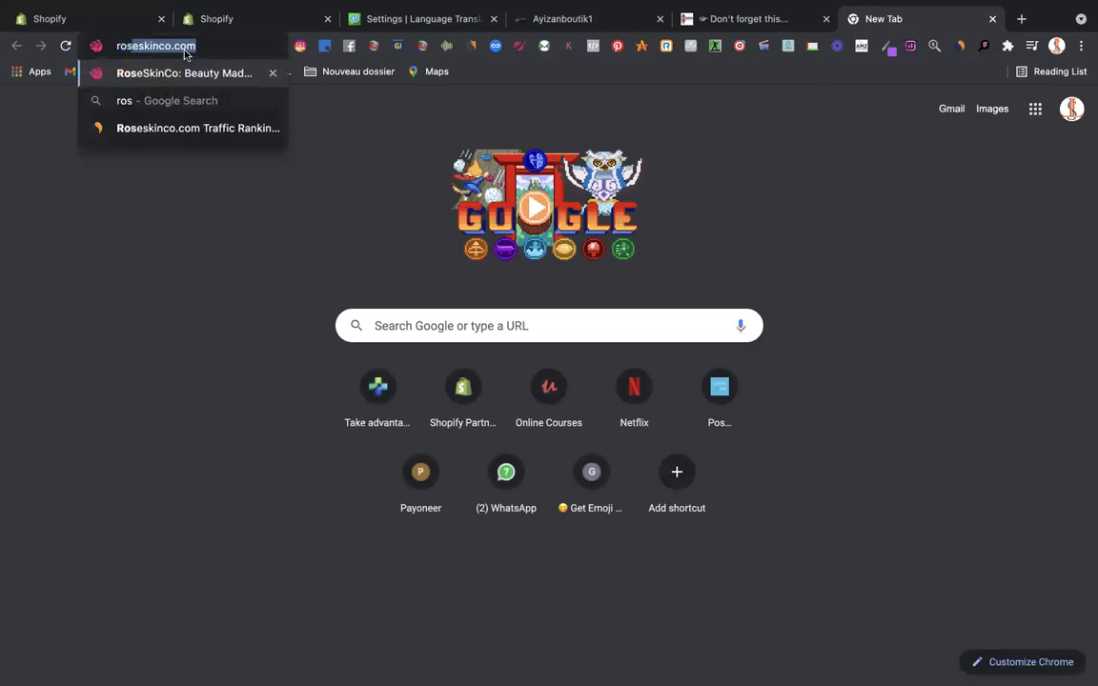
{"action": "key", "text": "Return"}
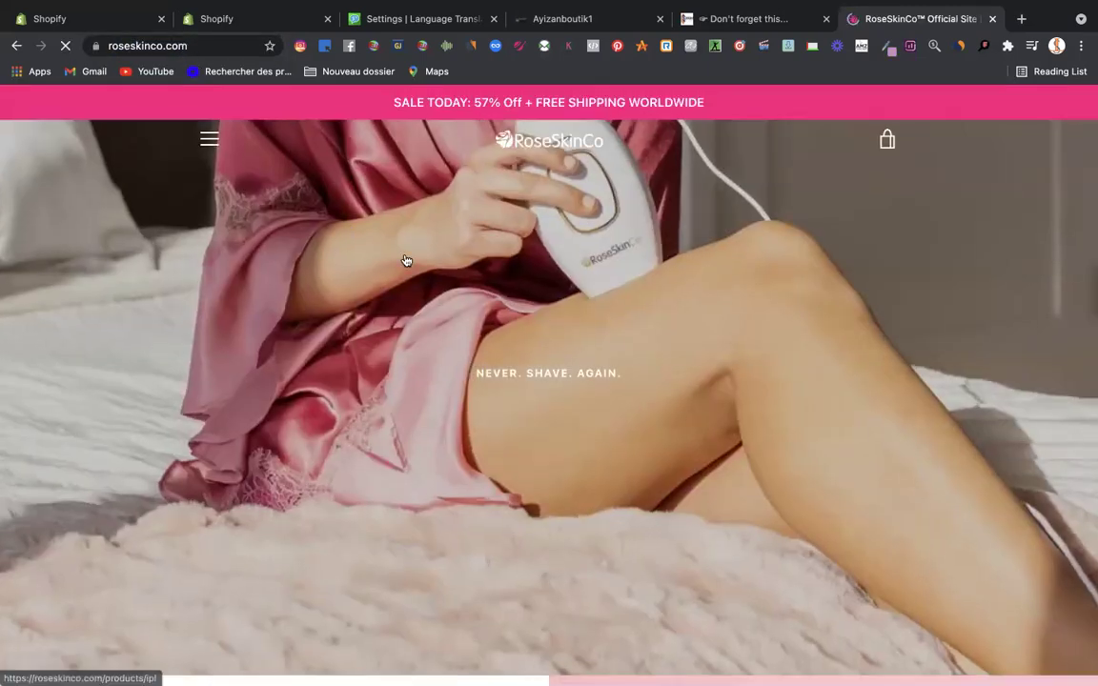
{"action": "scroll", "coordinate": [503, 362], "scroll_direction": "down", "scroll_amount": 1}
{"action": "scroll", "coordinate": [504, 362], "scroll_direction": "up", "scroll_amount": 1}
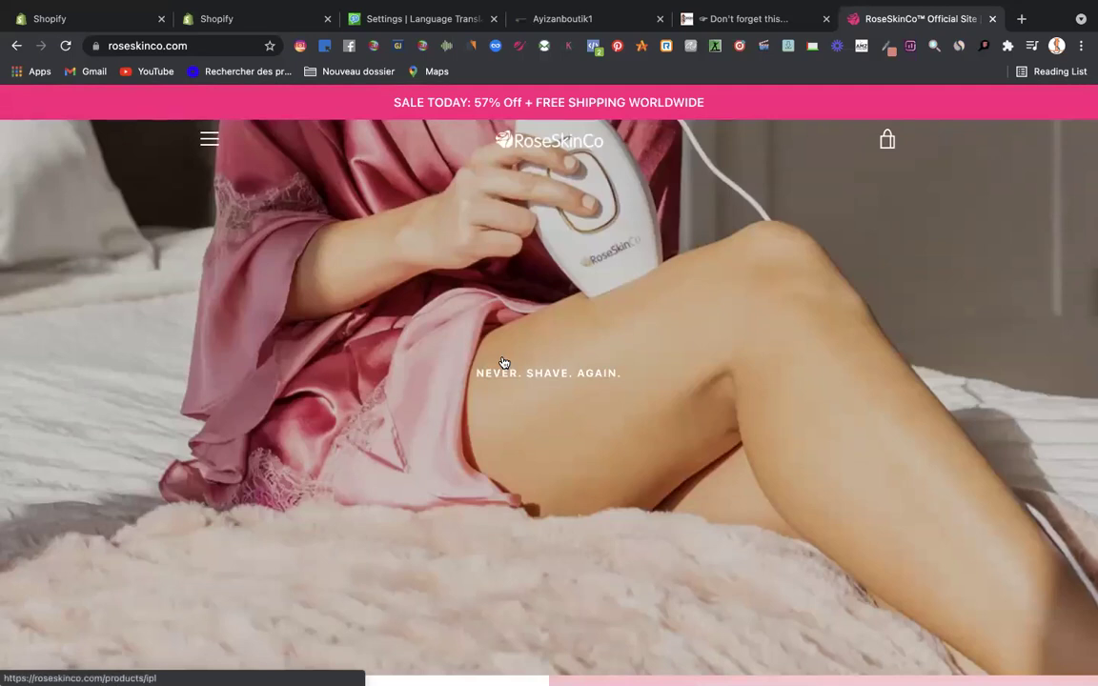
{"action": "scroll", "coordinate": [504, 362], "scroll_direction": "down", "scroll_amount": 1}
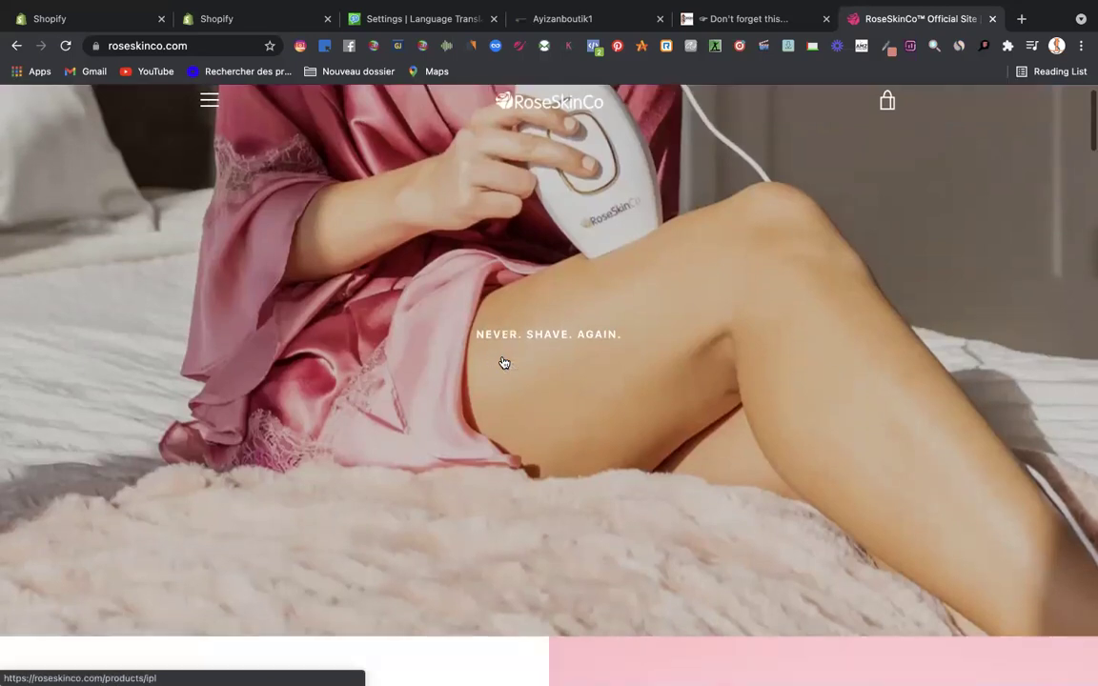
{"action": "scroll", "coordinate": [503, 362], "scroll_direction": "up", "scroll_amount": 1}
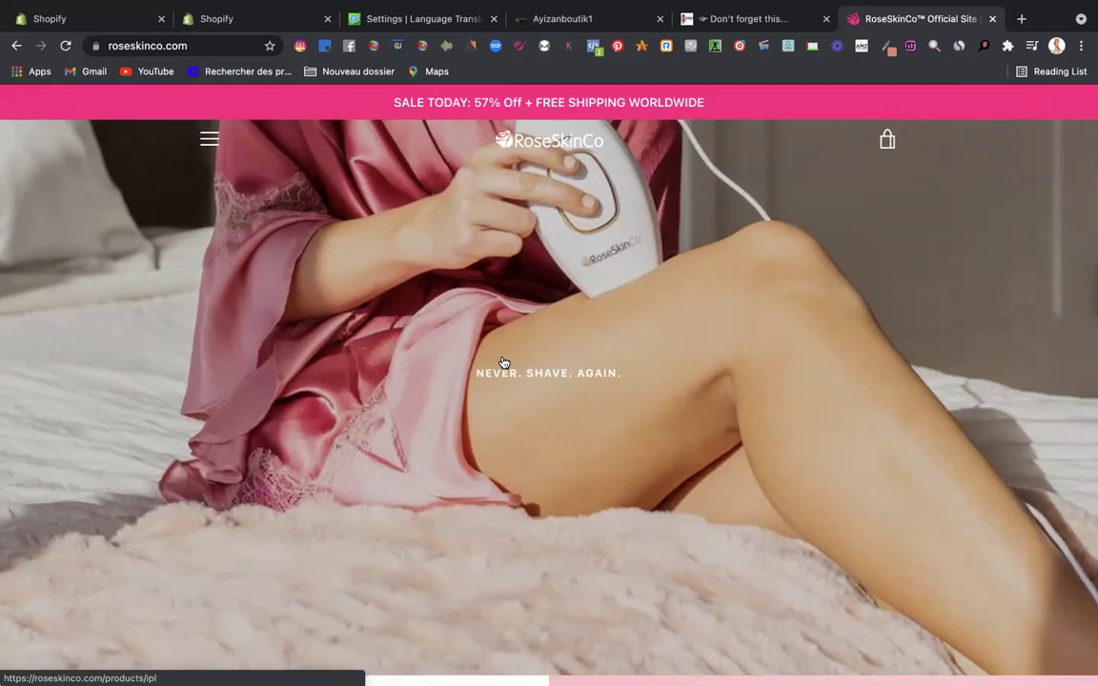
{"action": "scroll", "coordinate": [503, 363], "scroll_direction": "down", "scroll_amount": 1}
{"action": "scroll", "coordinate": [503, 363], "scroll_direction": "up", "scroll_amount": 1}
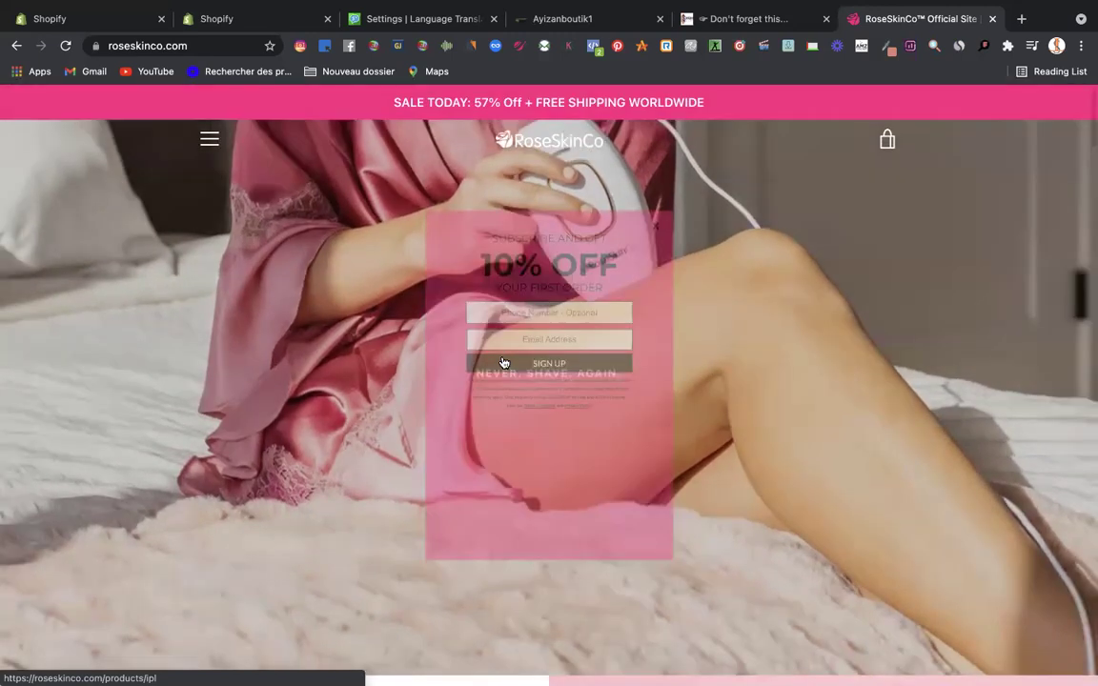
{"action": "scroll", "coordinate": [503, 362], "scroll_direction": "down", "scroll_amount": 1}
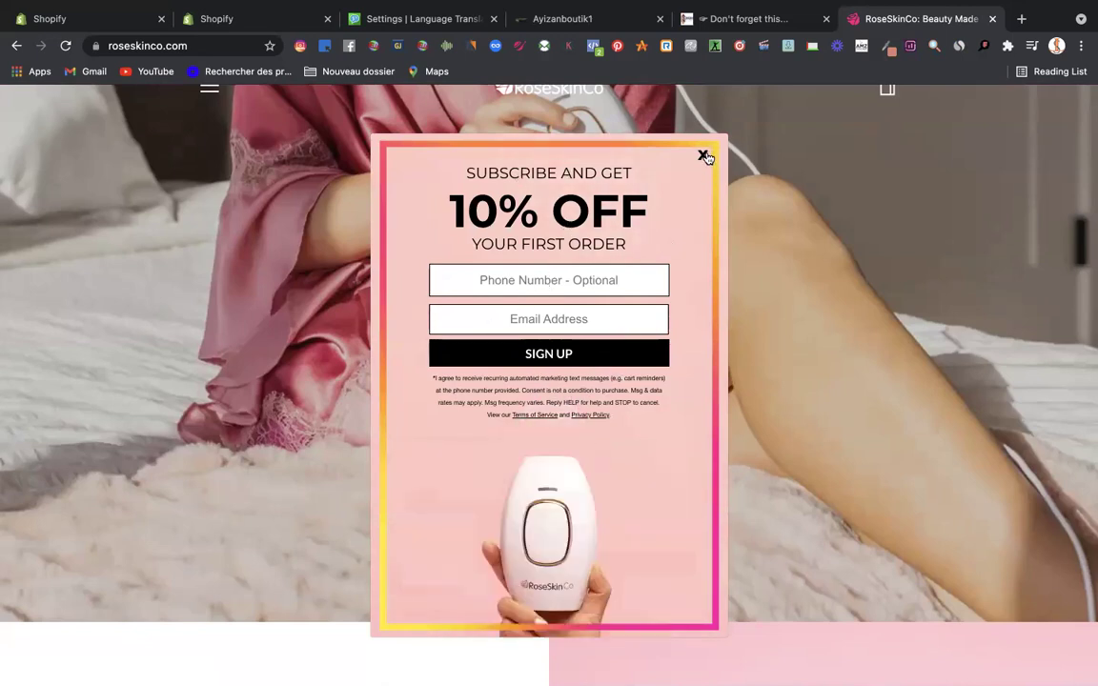
- Dismiss the 10% OFF signup popup and browse the RoseSkinCo homepage, including the IPL handset
{"action": "left_click", "coordinate": [704, 155]}
{"action": "scroll", "coordinate": [686, 333], "scroll_direction": "up", "scroll_amount": 1}
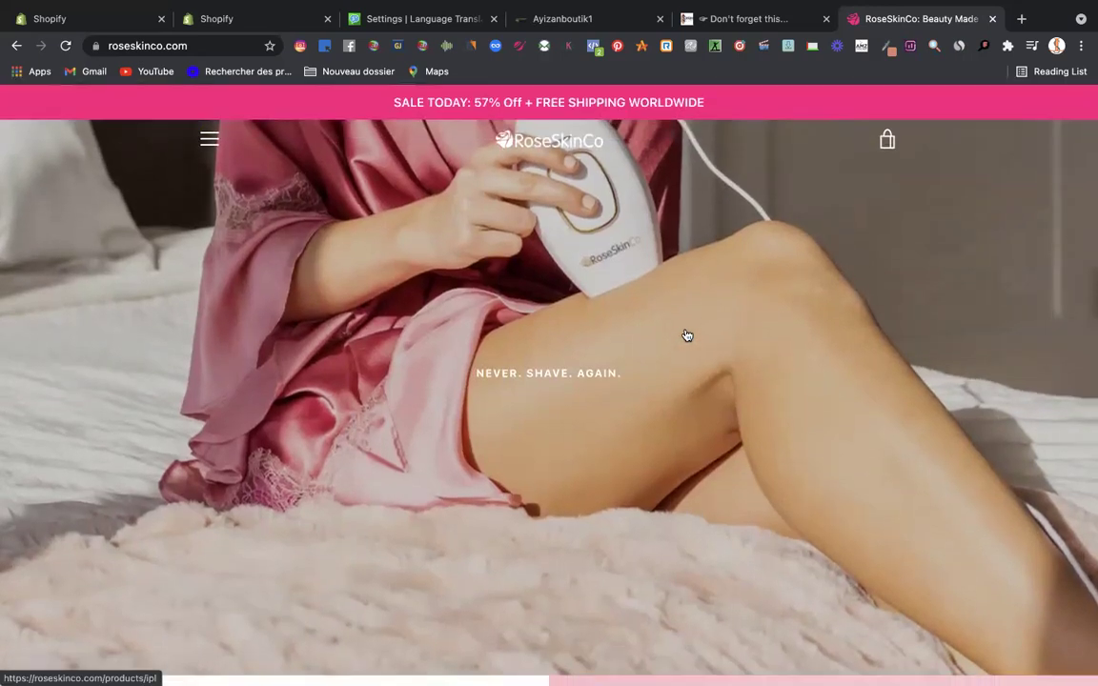
{"action": "scroll", "coordinate": [686, 335], "scroll_direction": "down", "scroll_amount": 6}
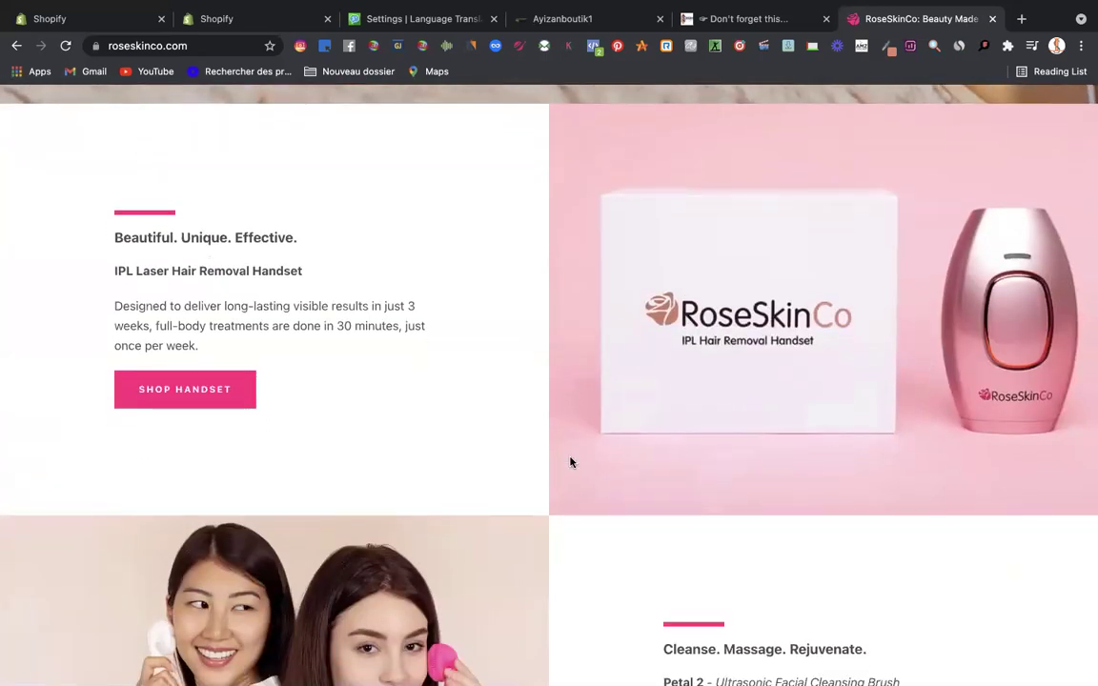
{"action": "scroll", "coordinate": [793, 434], "scroll_direction": "down", "scroll_amount": 4}
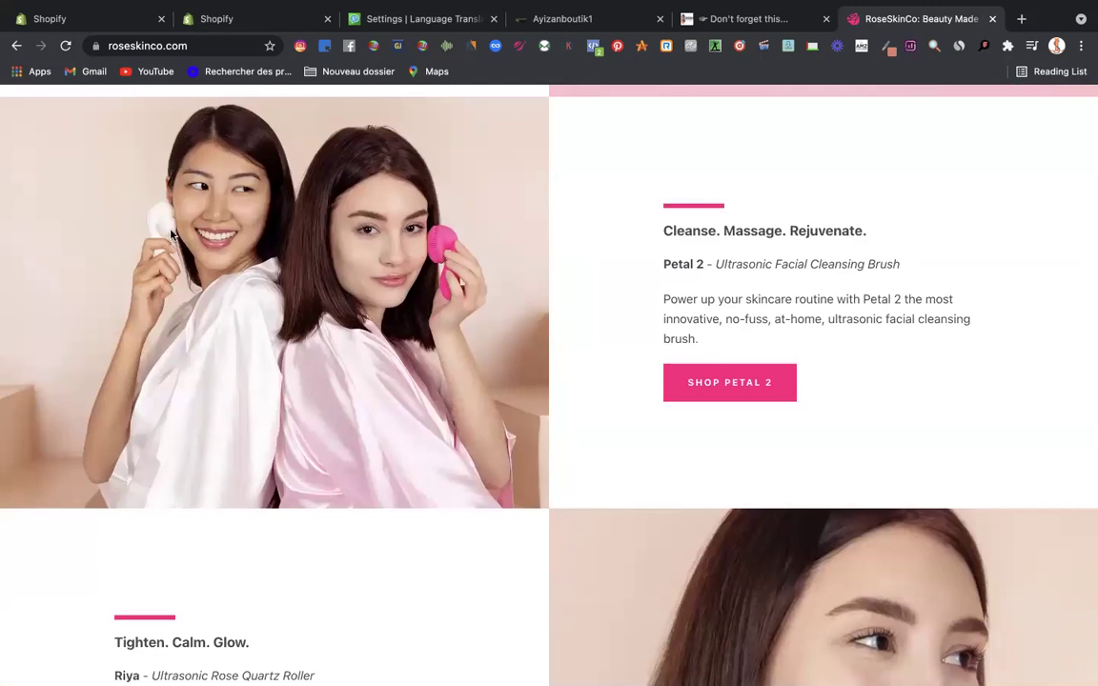
{"action": "scroll", "coordinate": [447, 338], "scroll_direction": "down", "scroll_amount": 5}
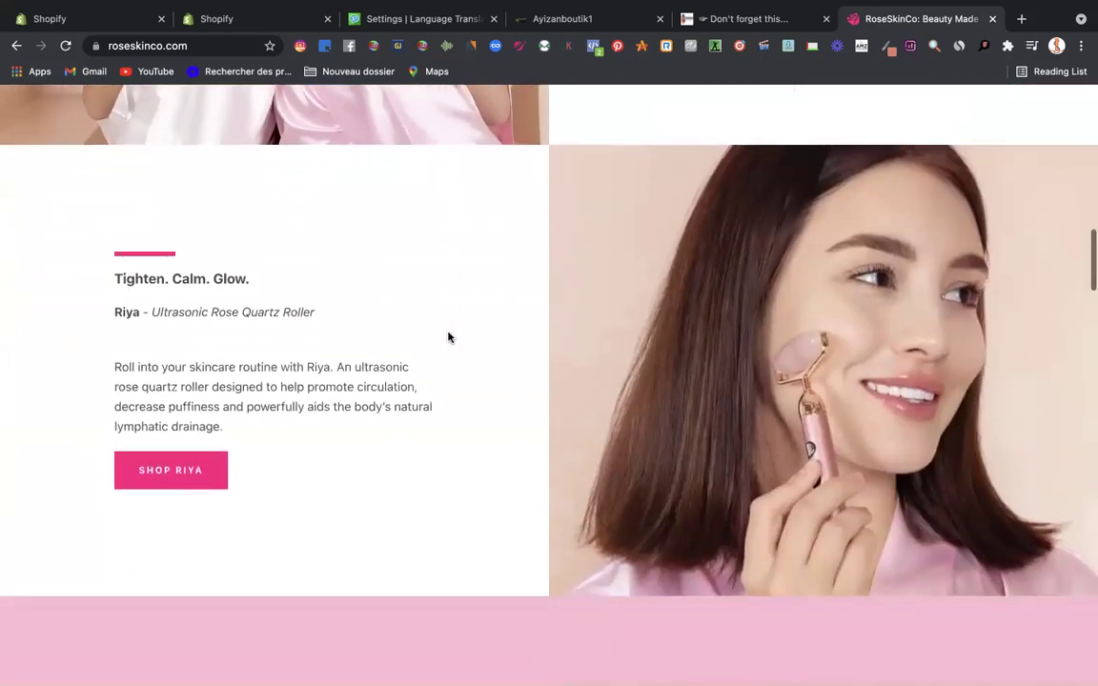
{"action": "scroll", "coordinate": [448, 336], "scroll_direction": "down", "scroll_amount": 8}
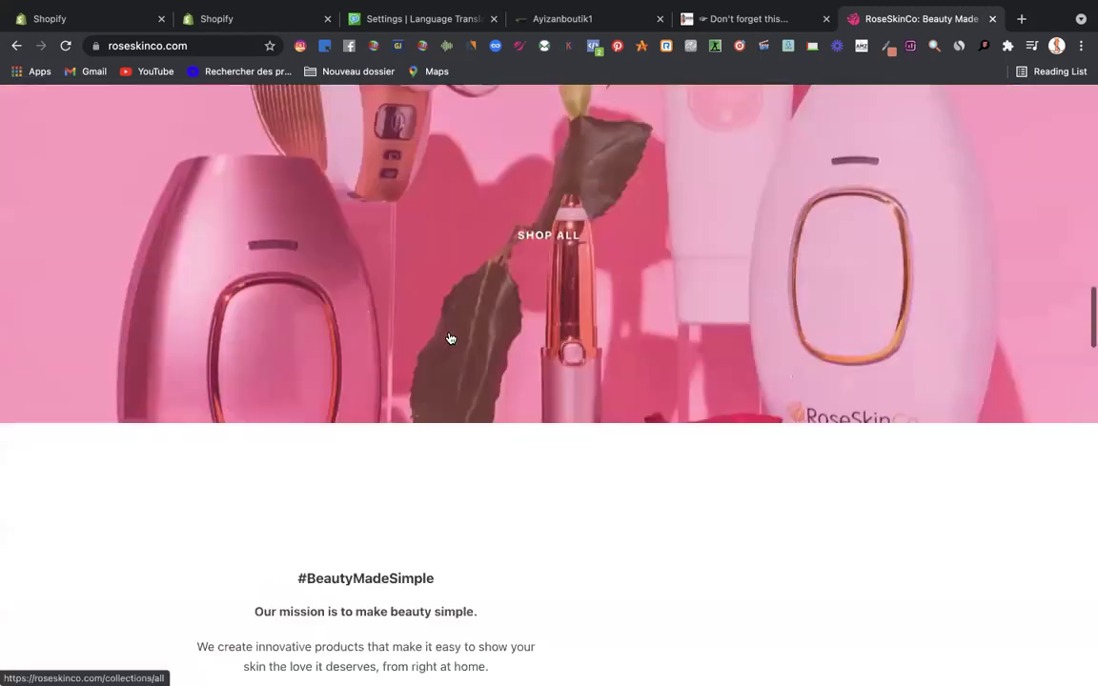
{"action": "scroll", "coordinate": [448, 336], "scroll_direction": "down", "scroll_amount": 6}
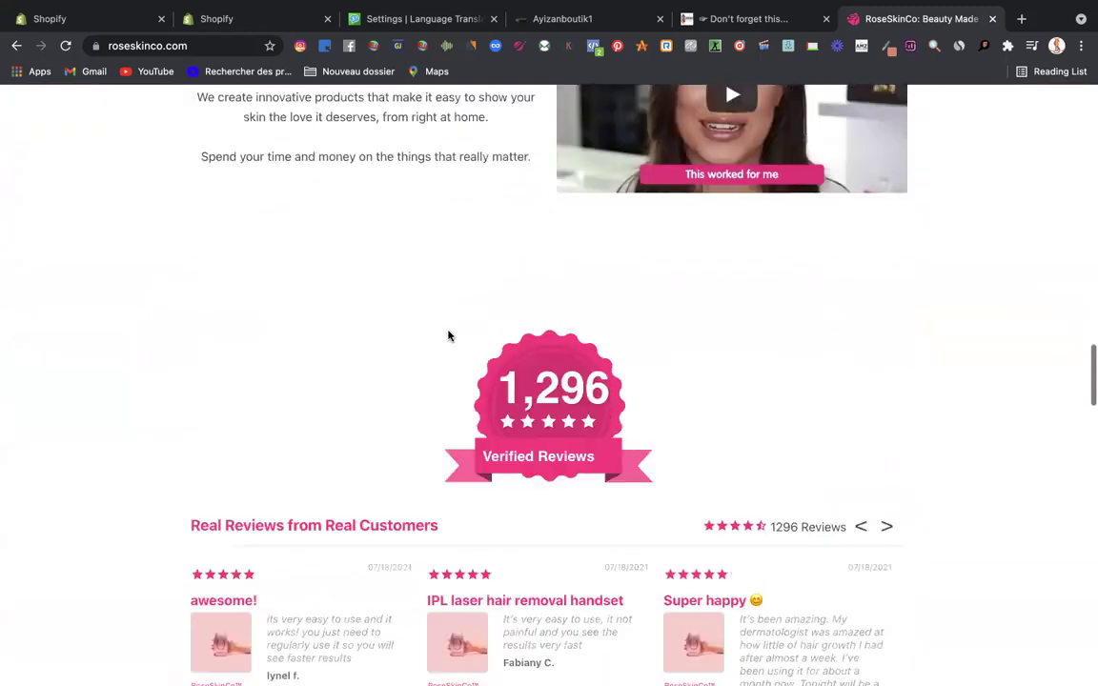
{"action": "scroll", "coordinate": [450, 338], "scroll_direction": "down", "scroll_amount": 3}
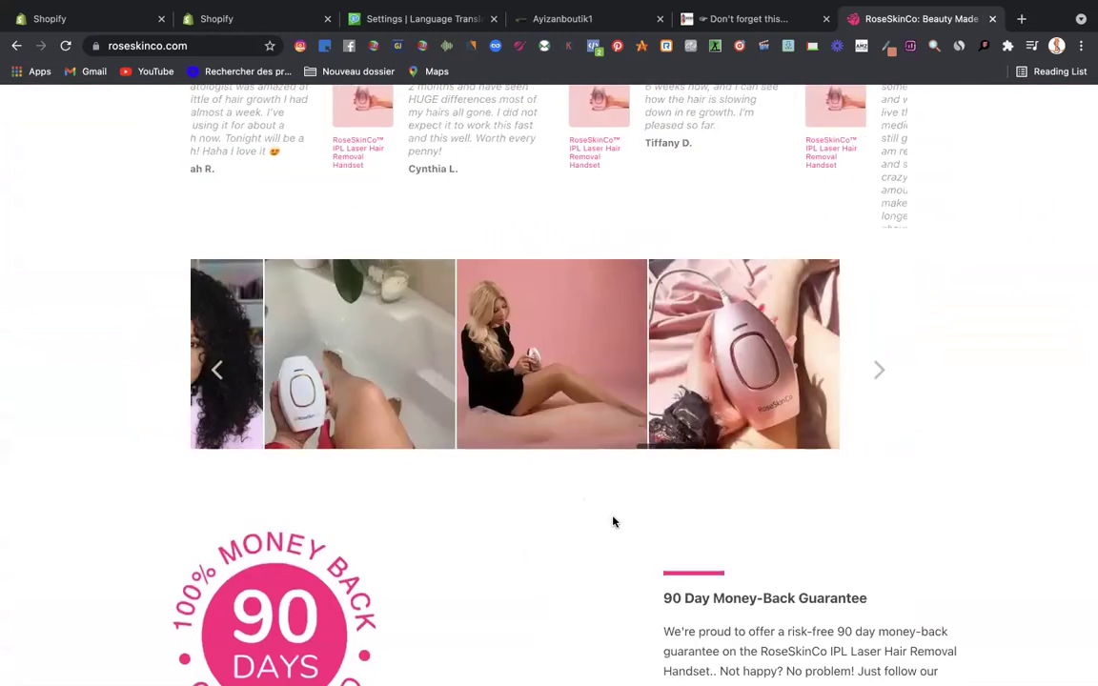
{"action": "scroll", "coordinate": [614, 521], "scroll_direction": "down", "scroll_amount": 6}
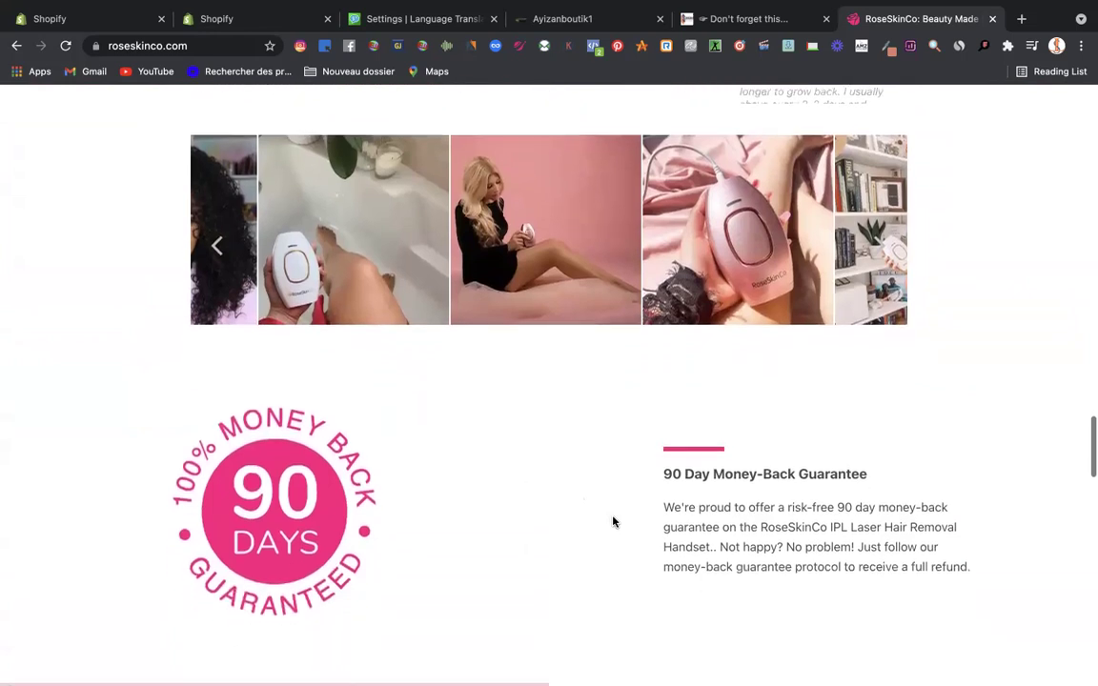
{"action": "scroll", "coordinate": [614, 522], "scroll_direction": "down", "scroll_amount": 3}
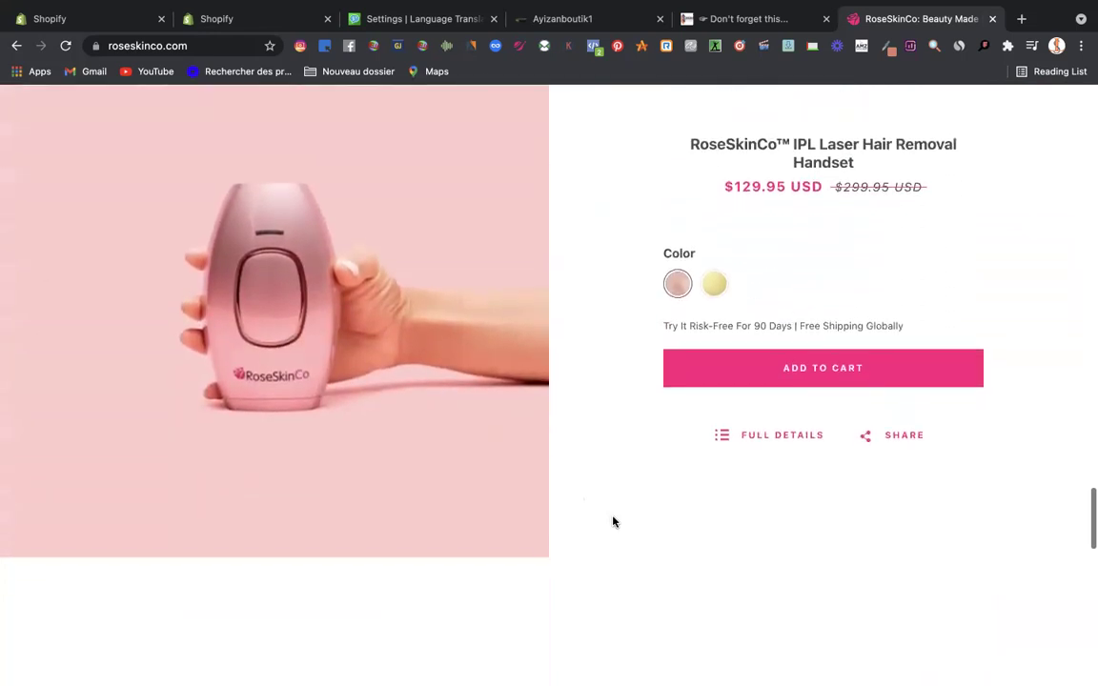
{"action": "scroll", "coordinate": [614, 521], "scroll_direction": "up", "scroll_amount": 1}
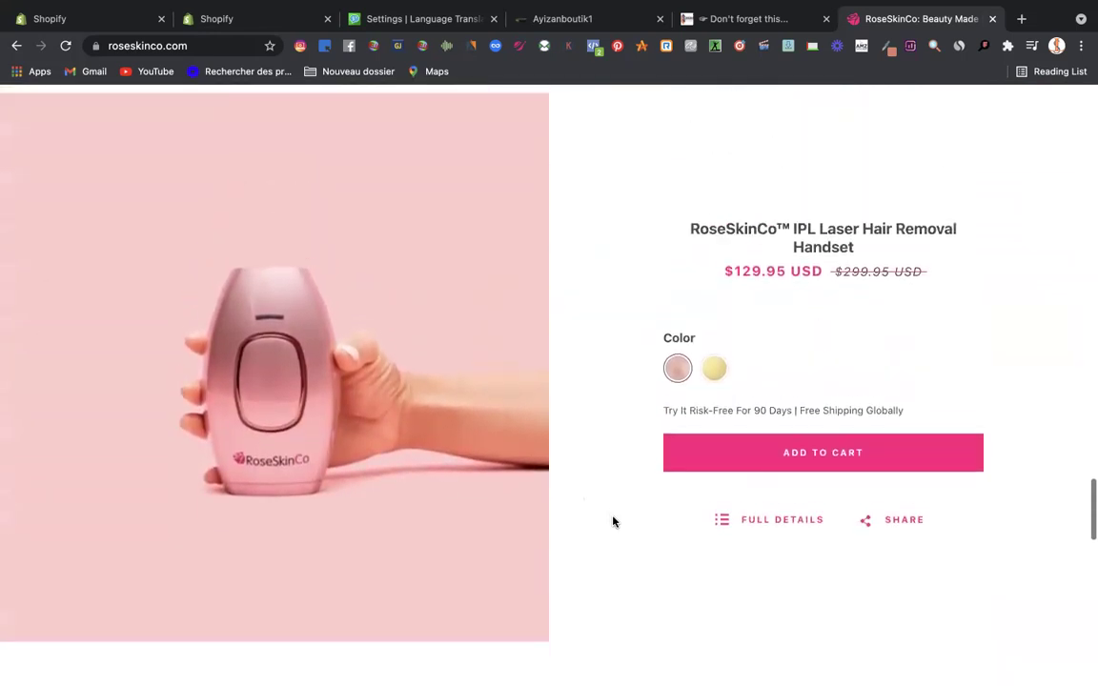
{"action": "scroll", "coordinate": [614, 521], "scroll_direction": "down", "scroll_amount": 6}
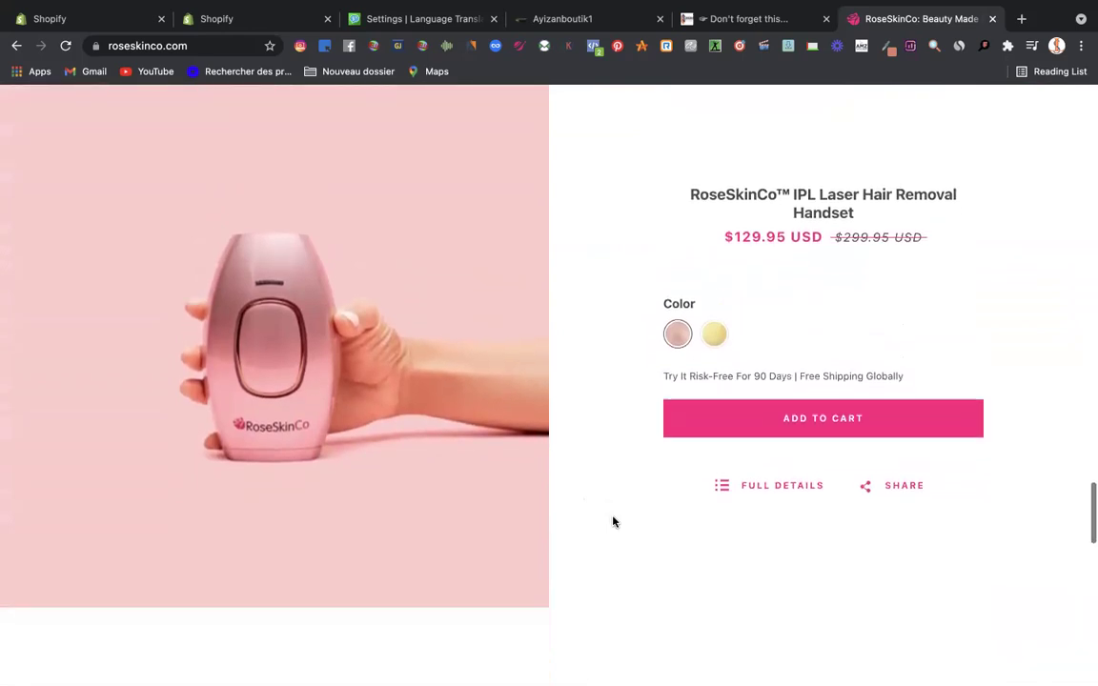
{"action": "scroll", "coordinate": [614, 522], "scroll_direction": "down", "scroll_amount": 8}
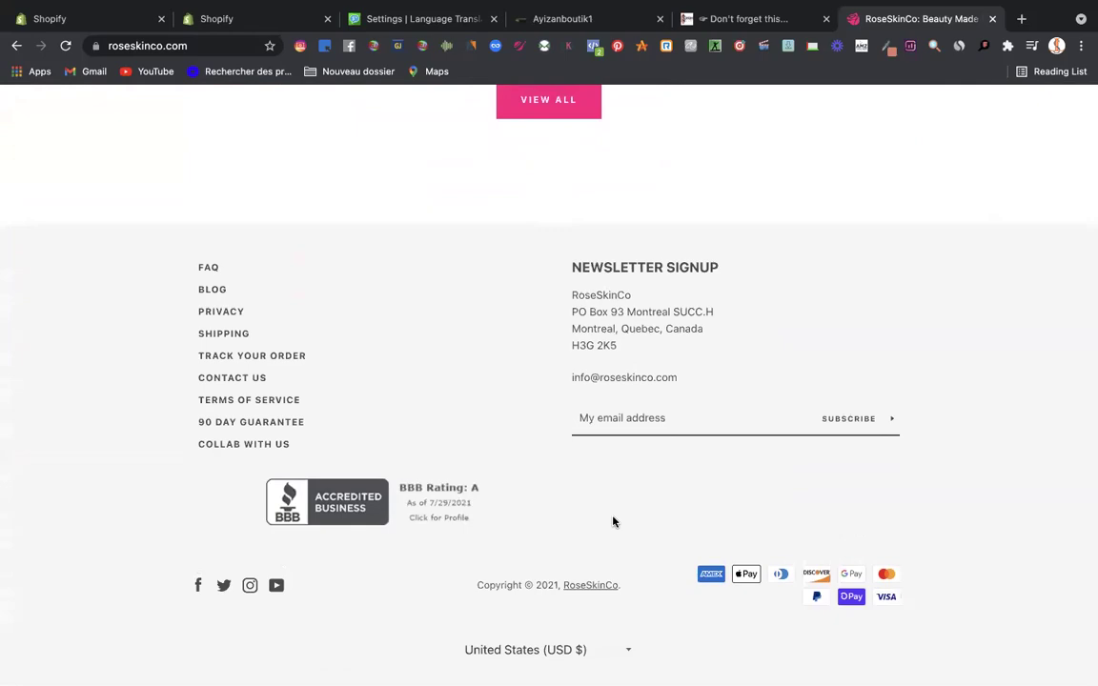
{"action": "scroll", "coordinate": [613, 521], "scroll_direction": "up", "scroll_amount": 13}
{"action": "scroll", "coordinate": [614, 521], "scroll_direction": "up", "scroll_amount": 20}
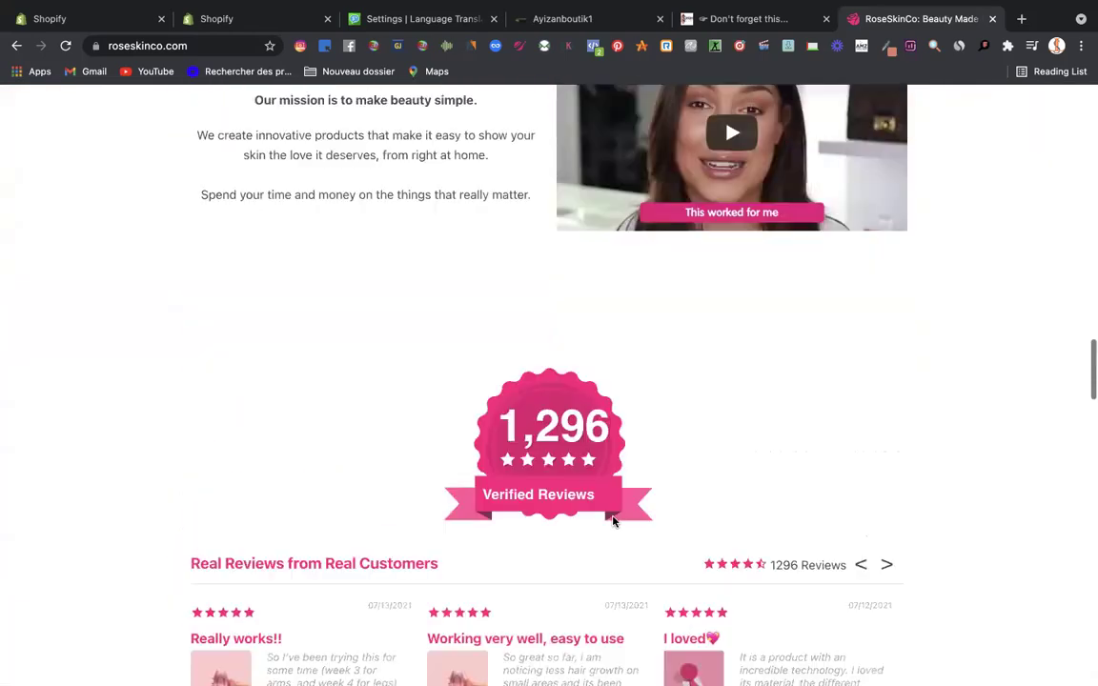
{"action": "scroll", "coordinate": [613, 523], "scroll_direction": "up", "scroll_amount": 12}
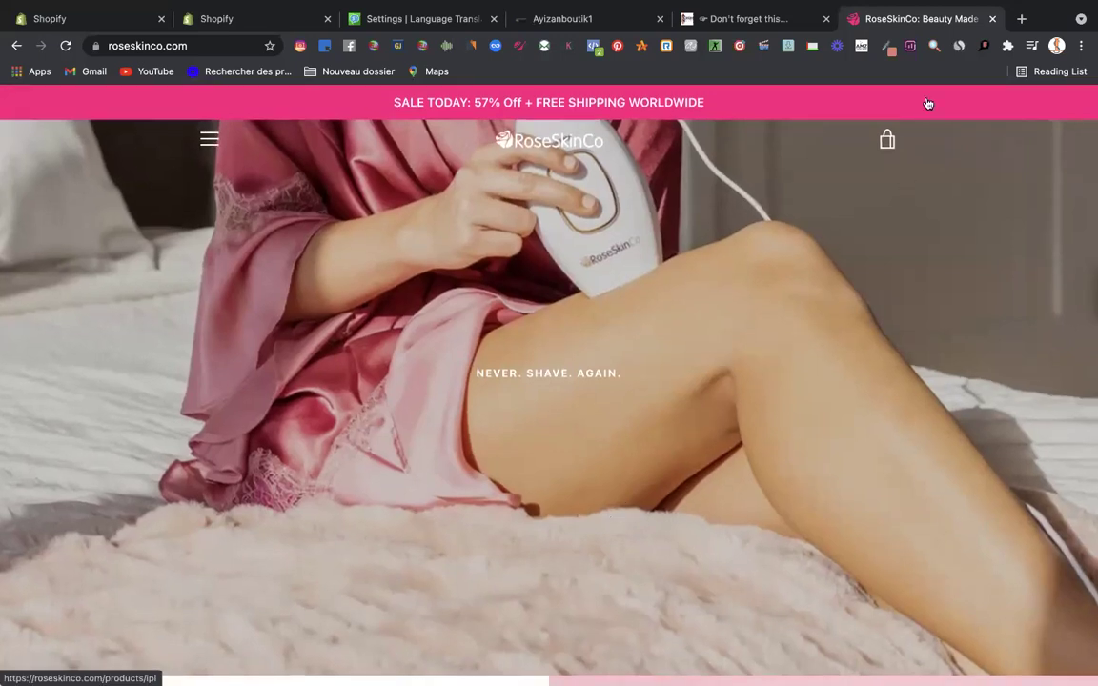
{"action": "left_click", "coordinate": [933, 47]}
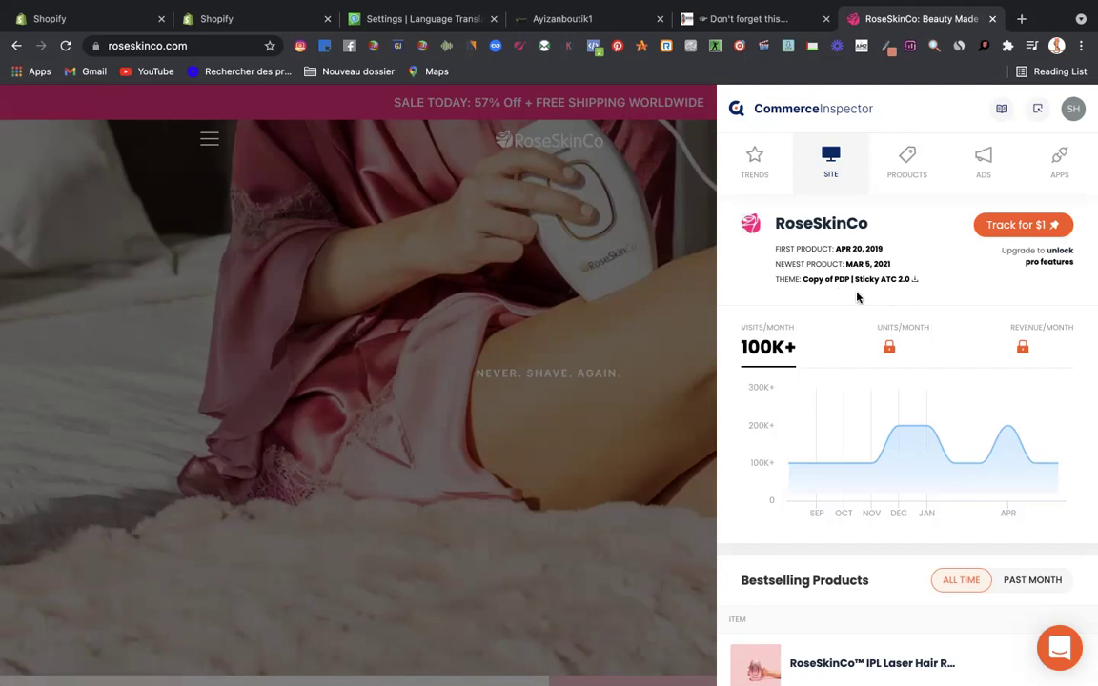
{"action": "scroll", "coordinate": [855, 296], "scroll_direction": "down", "scroll_amount": 1}
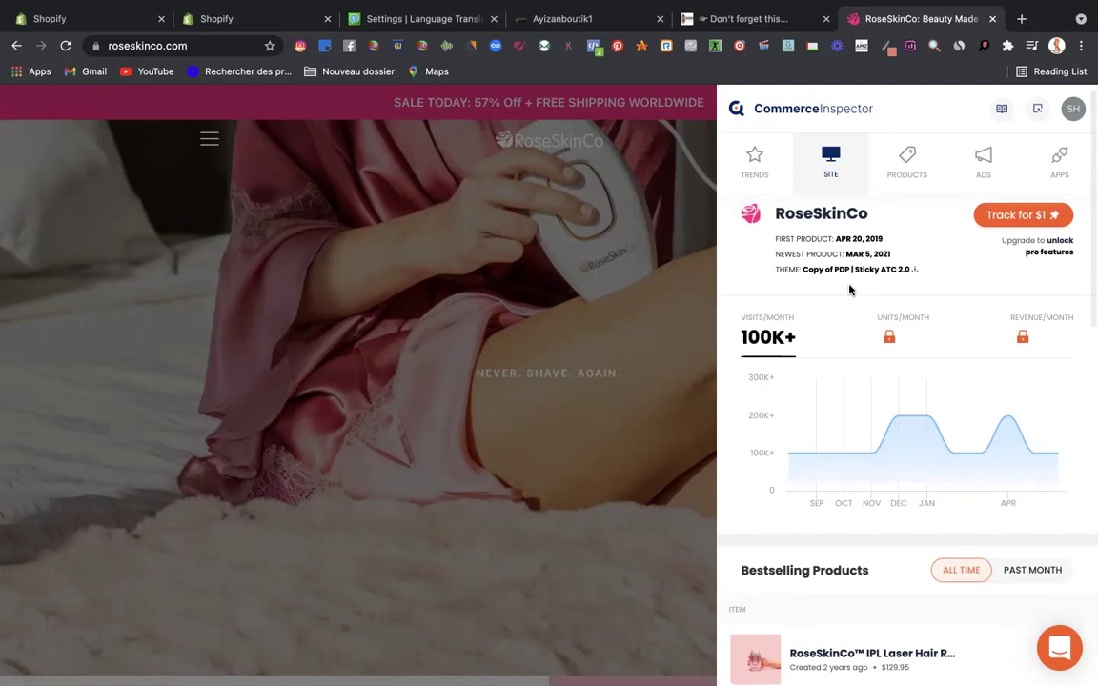
{"action": "scroll", "coordinate": [786, 315], "scroll_direction": "down", "scroll_amount": 3}
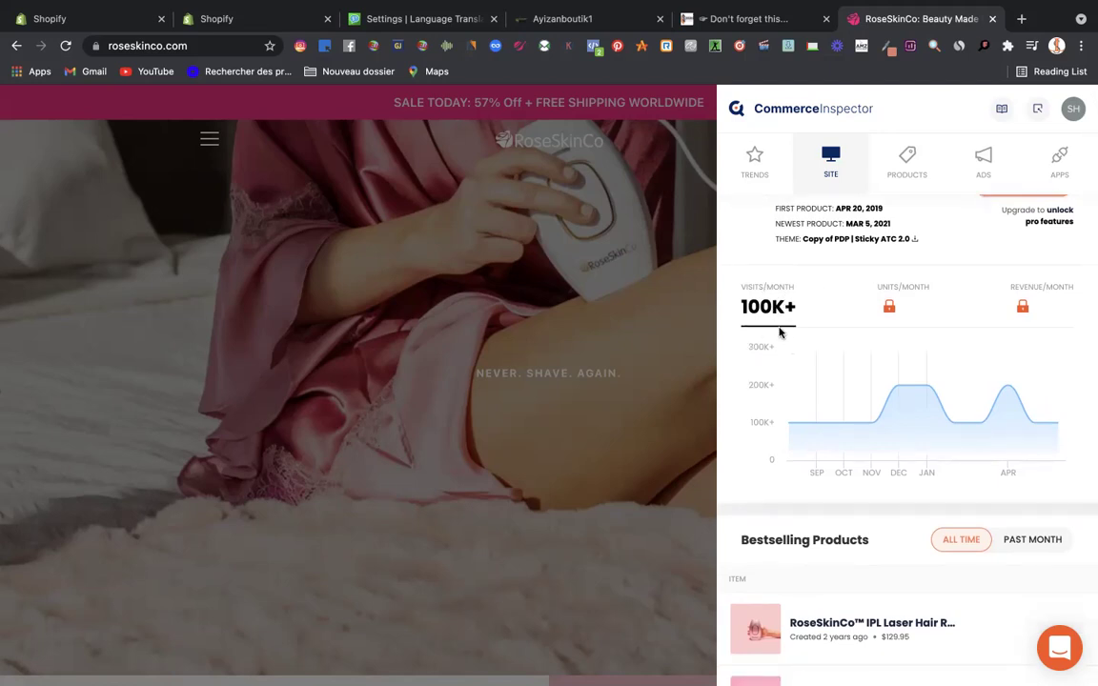
{"action": "scroll", "coordinate": [780, 310], "scroll_direction": "down", "scroll_amount": 2}
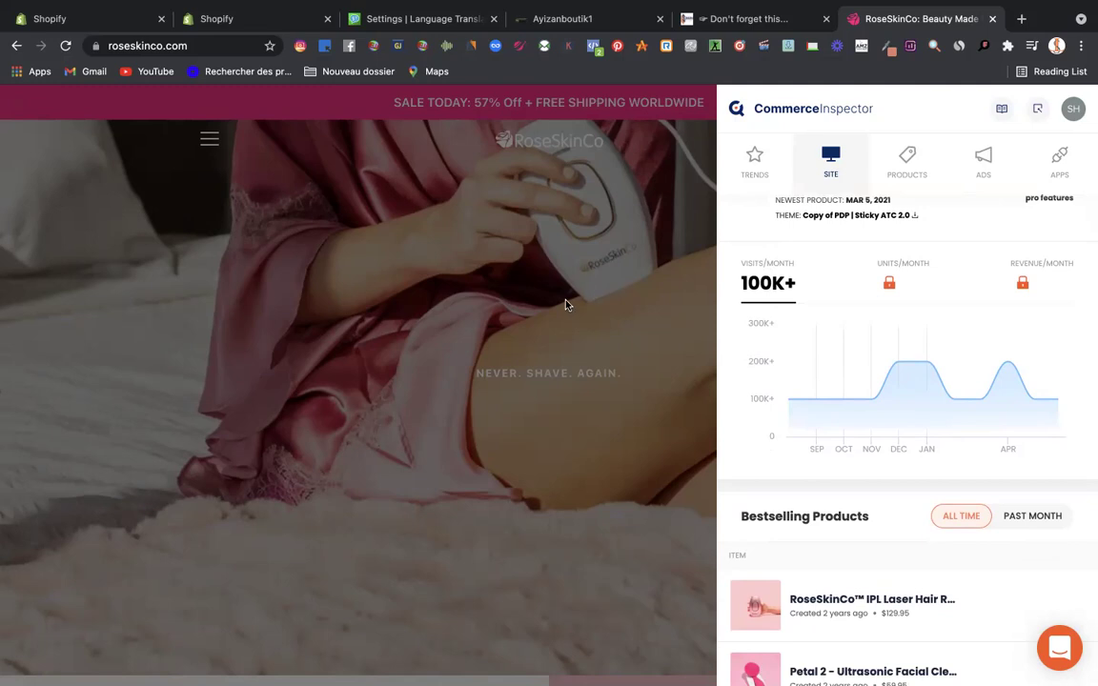
{"action": "scroll", "coordinate": [796, 341], "scroll_direction": "down", "scroll_amount": 5}
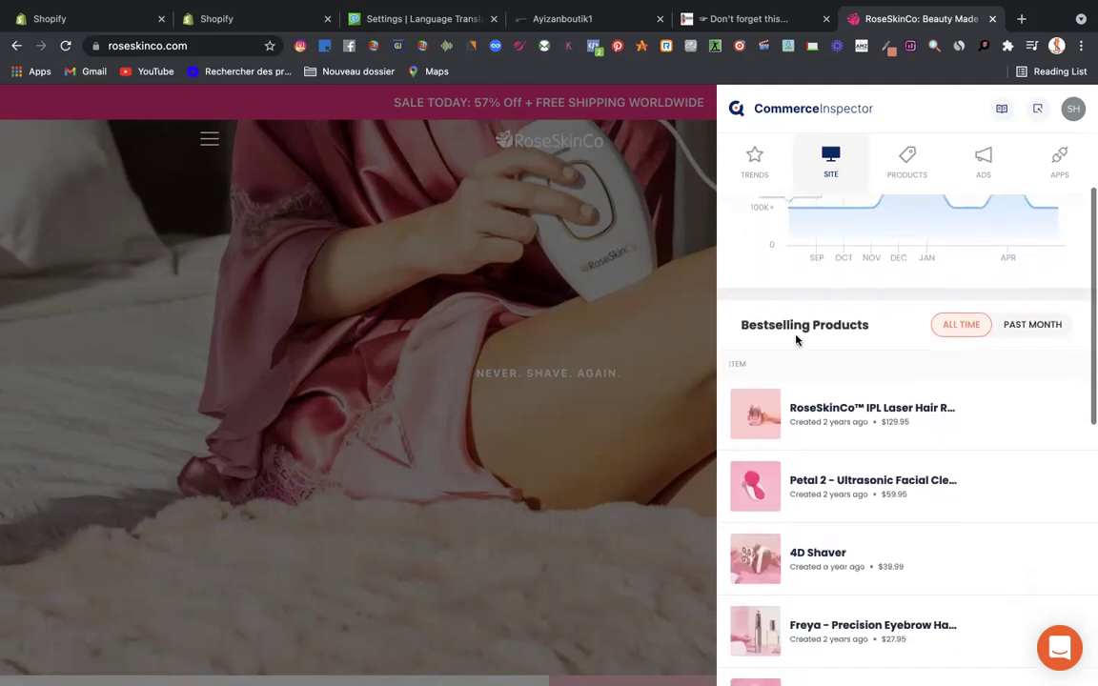
{"action": "scroll", "coordinate": [797, 343], "scroll_direction": "down", "scroll_amount": 5}
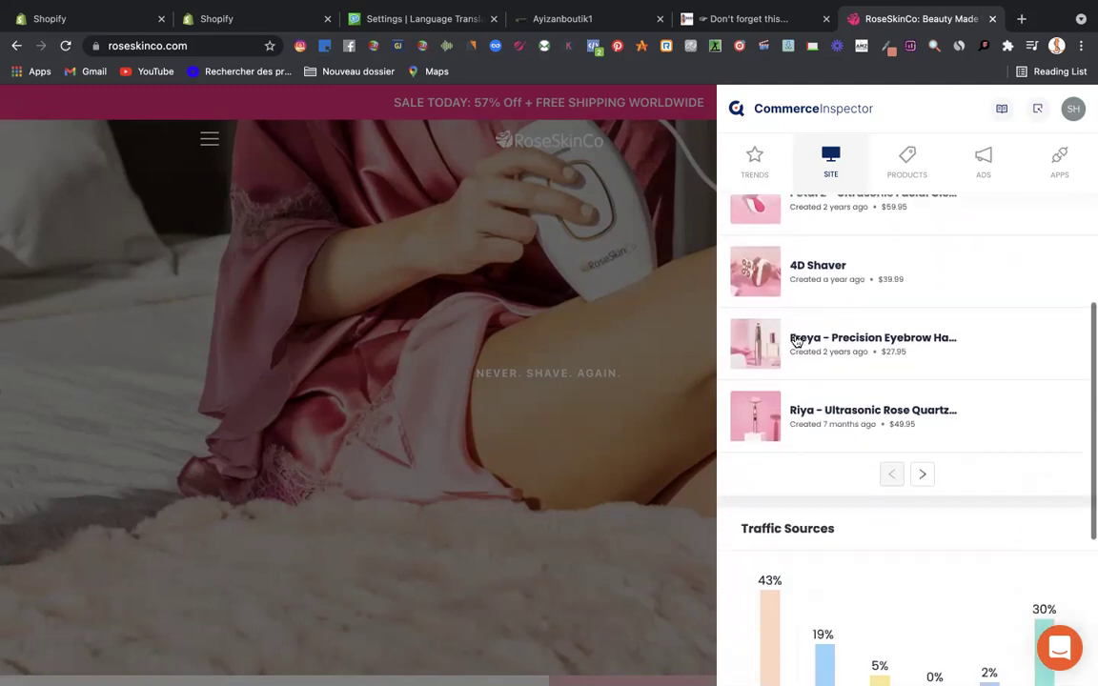
{"action": "left_click", "coordinate": [628, 305]}
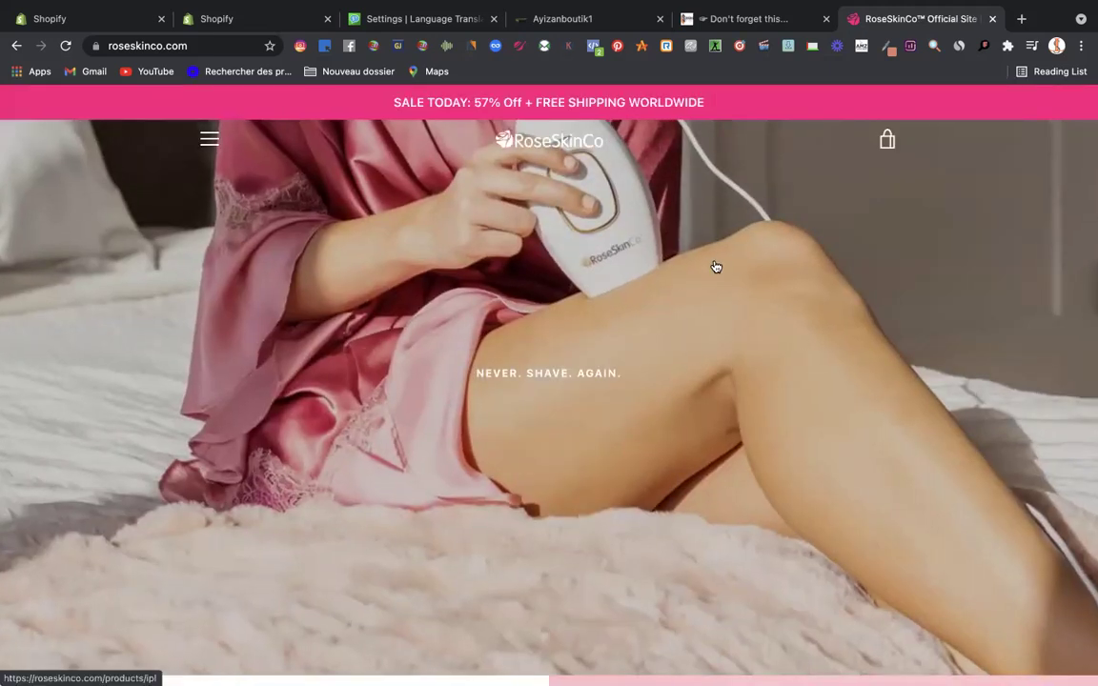
- In a new tab, clear the unwanted autocomplete and start typing 'fle' in the address bar
{"action": "left_click", "coordinate": [1020, 19]}
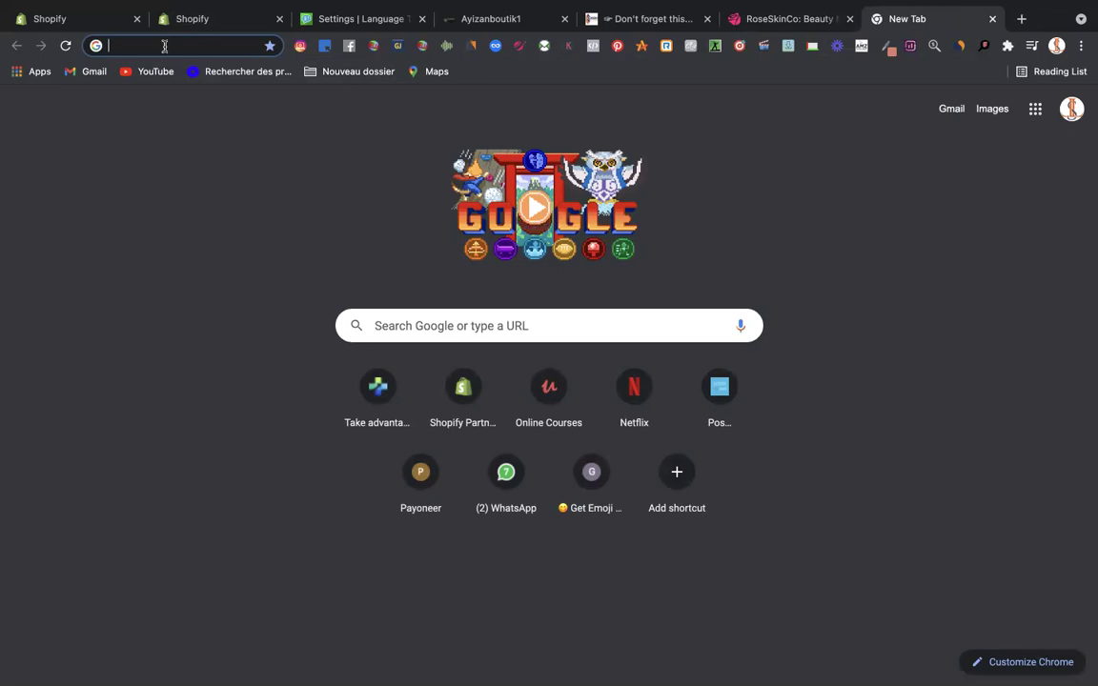
{"action": "type", "text": "d"}
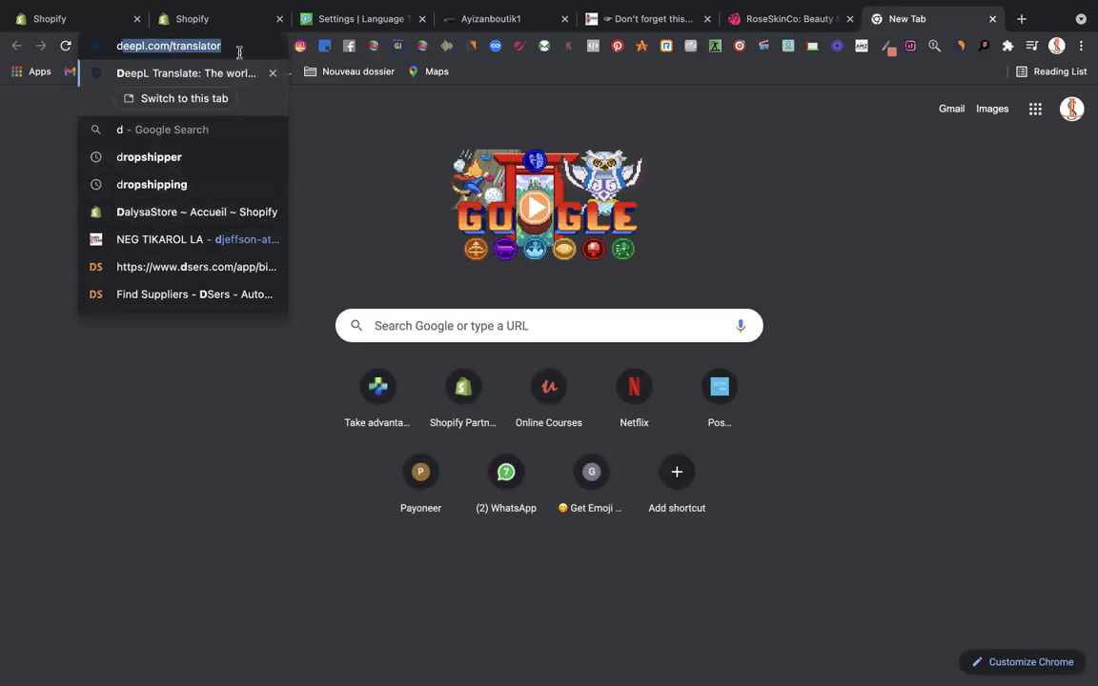
{"action": "key", "text": "BackSpace"}
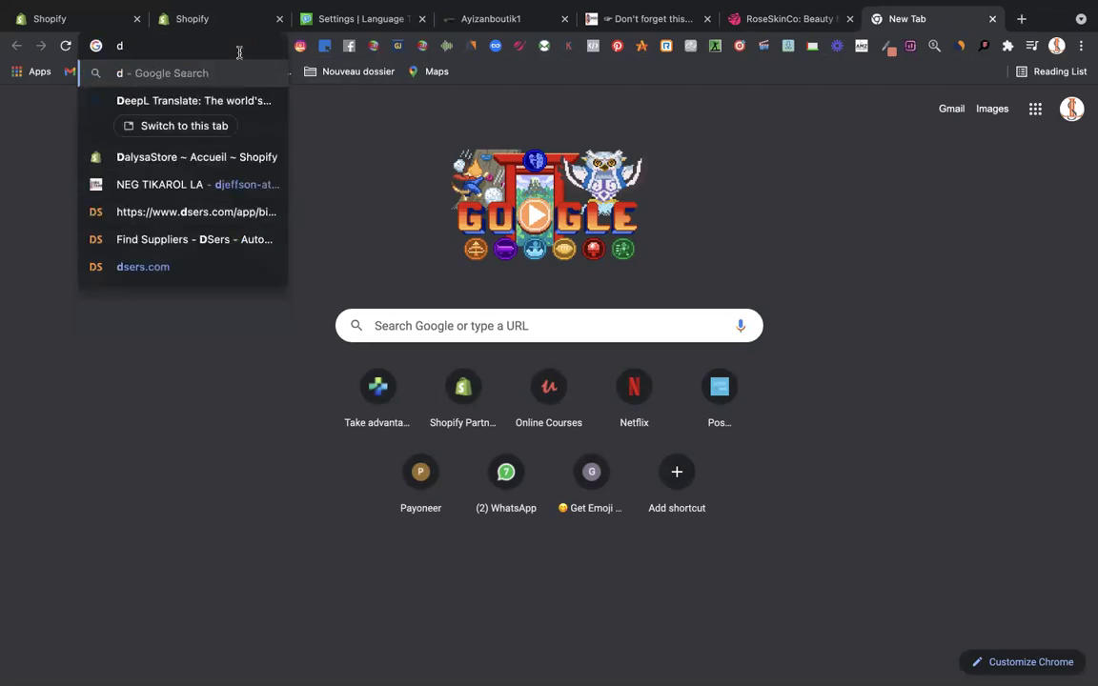
{"action": "key", "text": "BackSpace"}
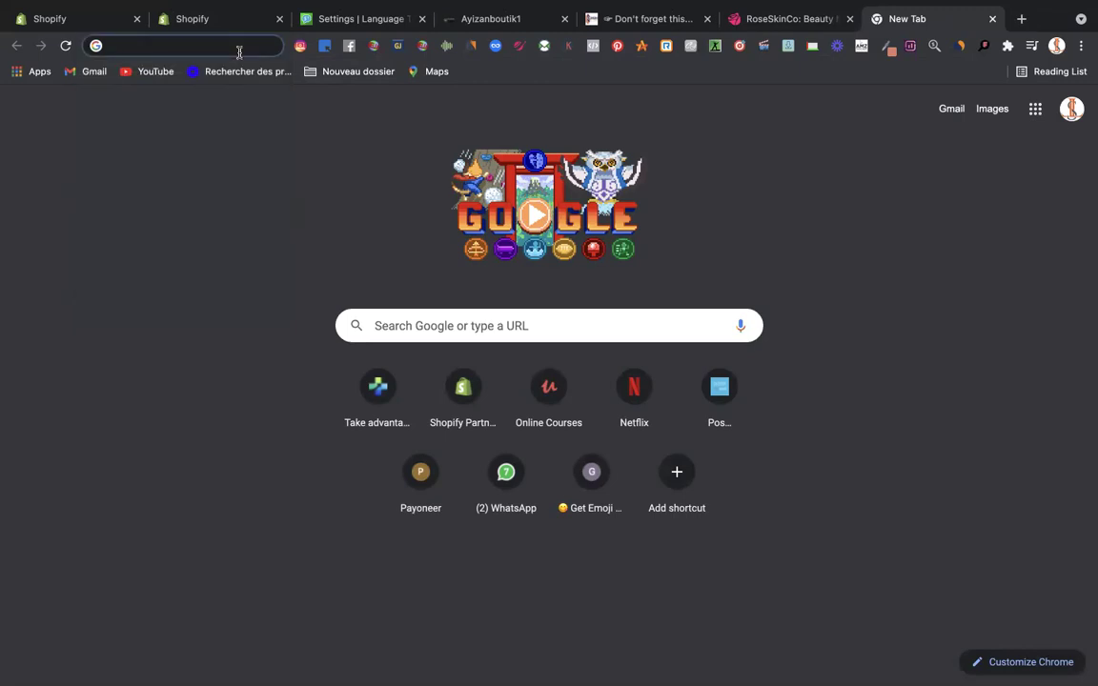
{"action": "type", "text": "fle"}
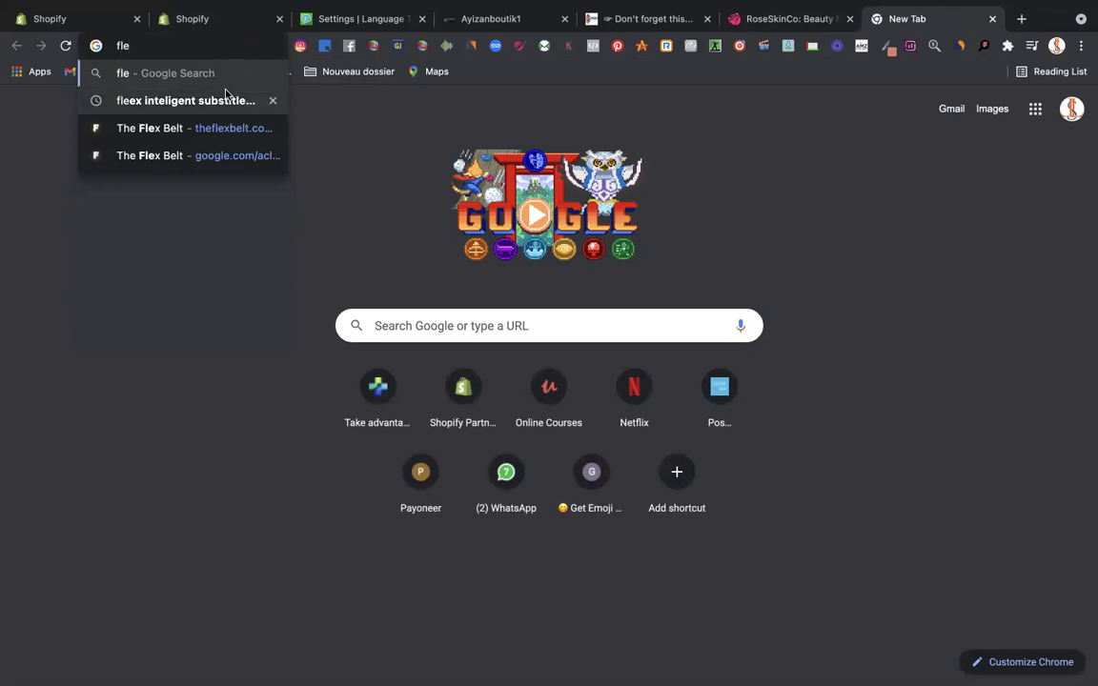
- Go to theflexbelt.com and scroll through The Flex Belt product page and back up
{"action": "left_click", "coordinate": [184, 128]}
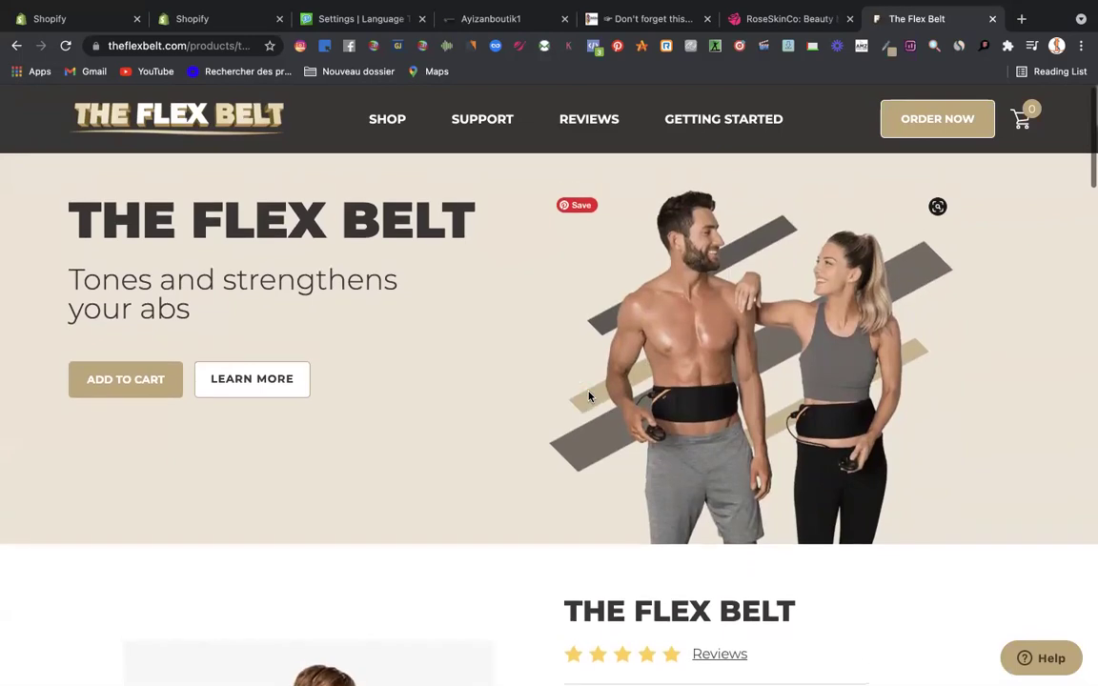
{"action": "scroll", "coordinate": [680, 405], "scroll_direction": "down", "scroll_amount": 2}
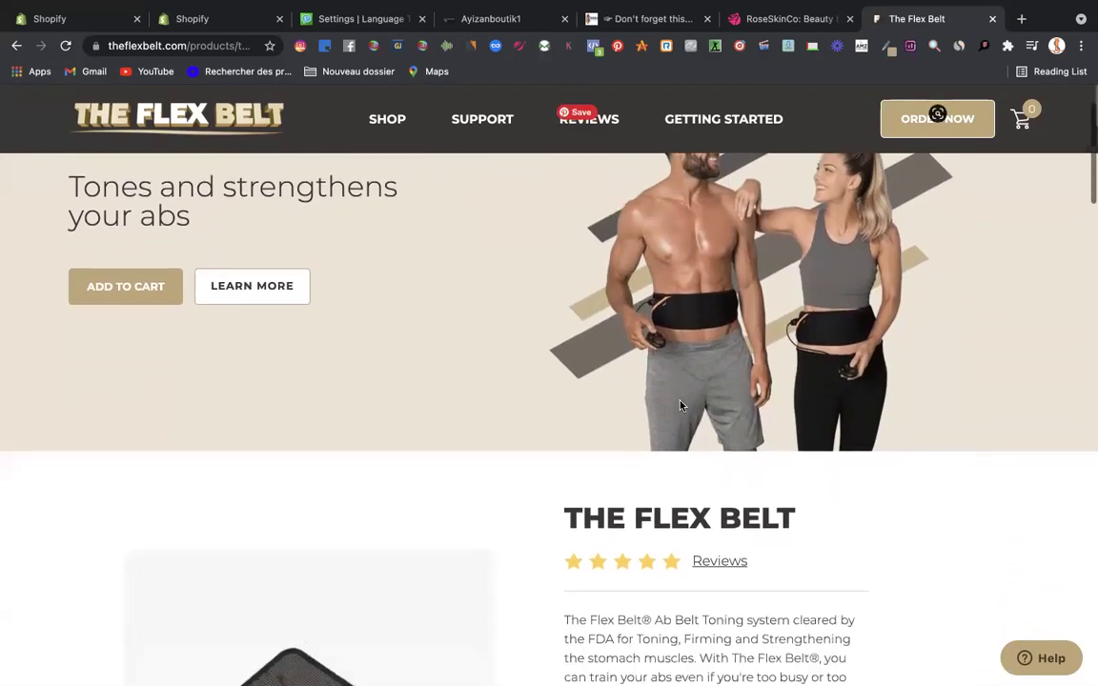
{"action": "scroll", "coordinate": [680, 406], "scroll_direction": "down", "scroll_amount": 9}
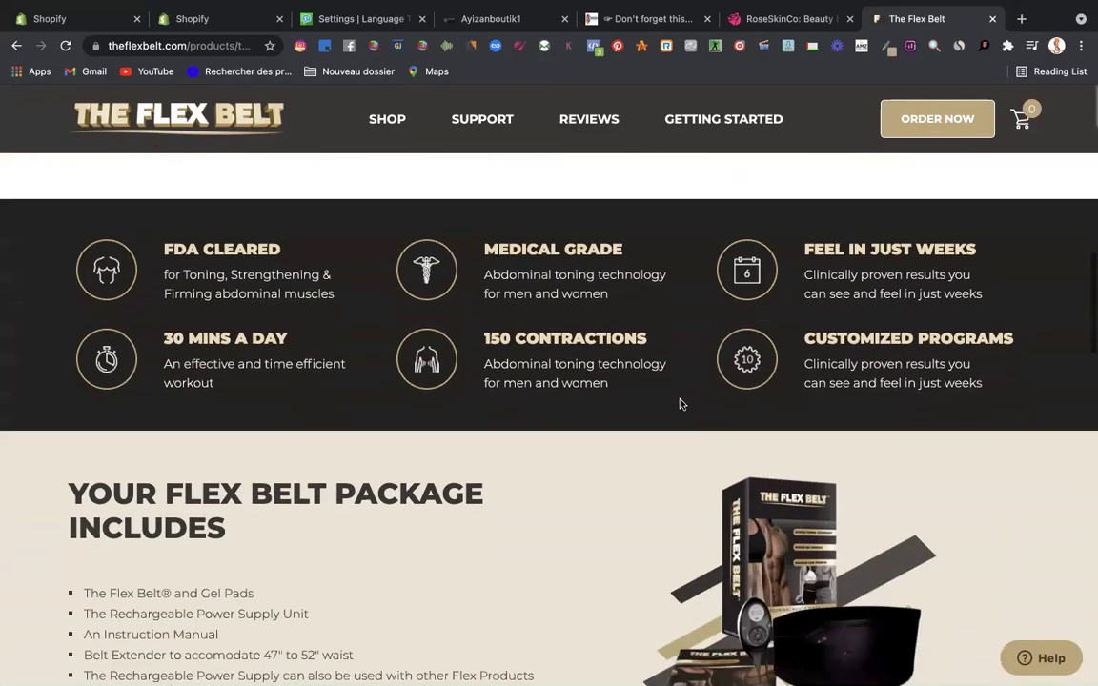
{"action": "scroll", "coordinate": [680, 404], "scroll_direction": "down", "scroll_amount": 5}
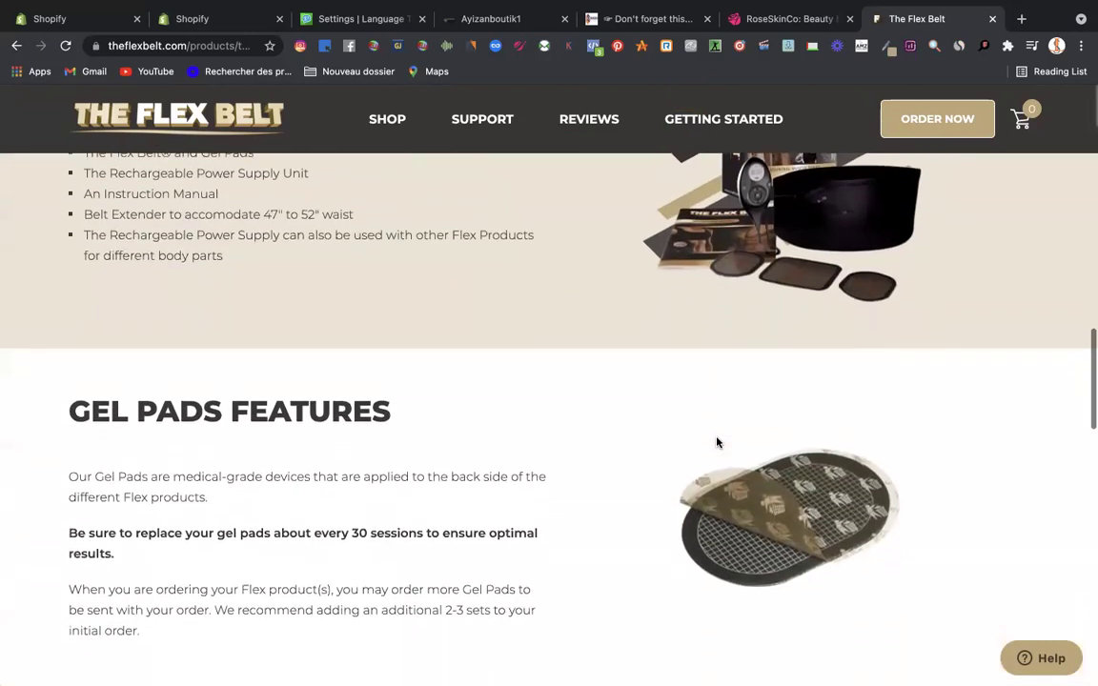
{"action": "scroll", "coordinate": [718, 440], "scroll_direction": "down", "scroll_amount": 5}
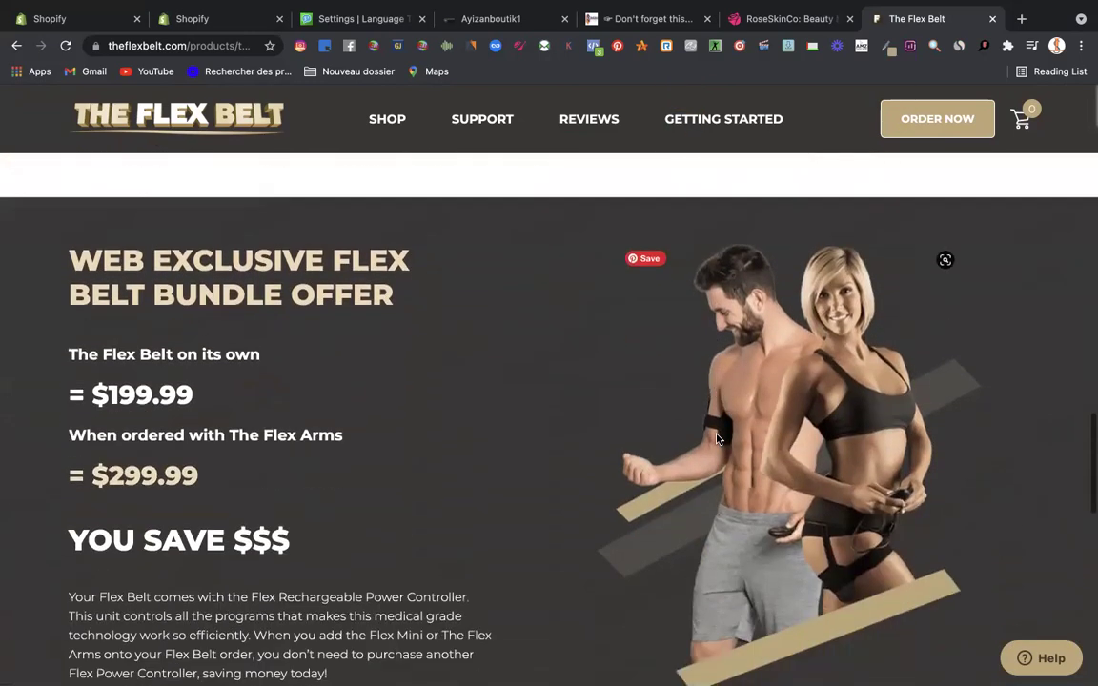
{"action": "scroll", "coordinate": [718, 438], "scroll_direction": "down", "scroll_amount": 5}
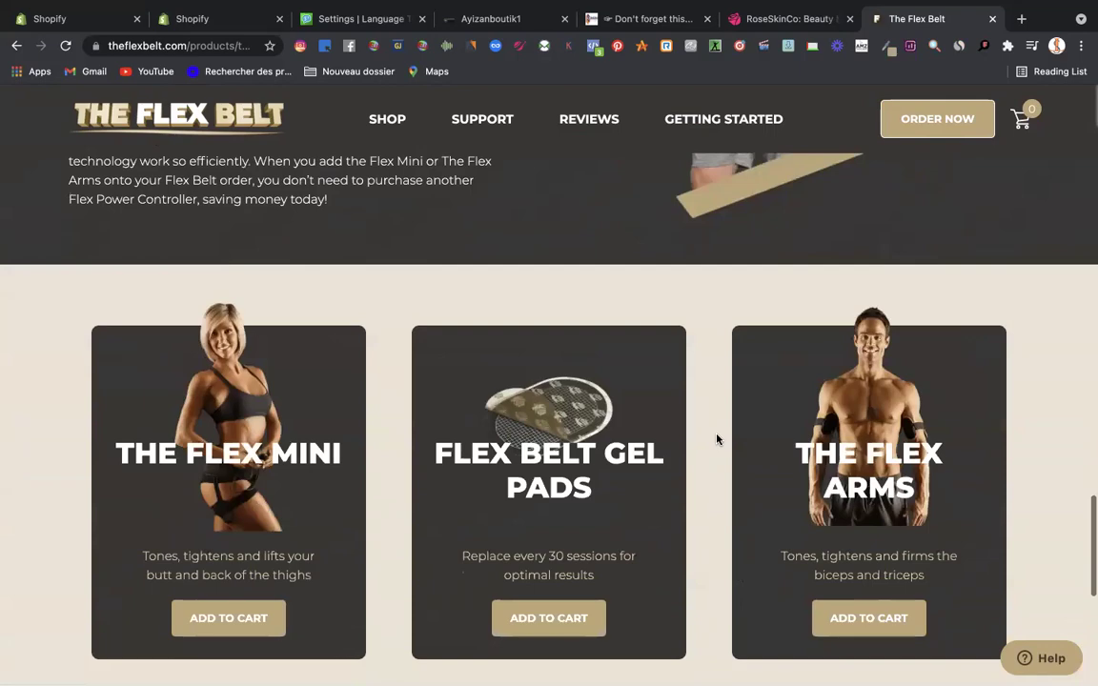
{"action": "scroll", "coordinate": [717, 440], "scroll_direction": "down", "scroll_amount": 5}
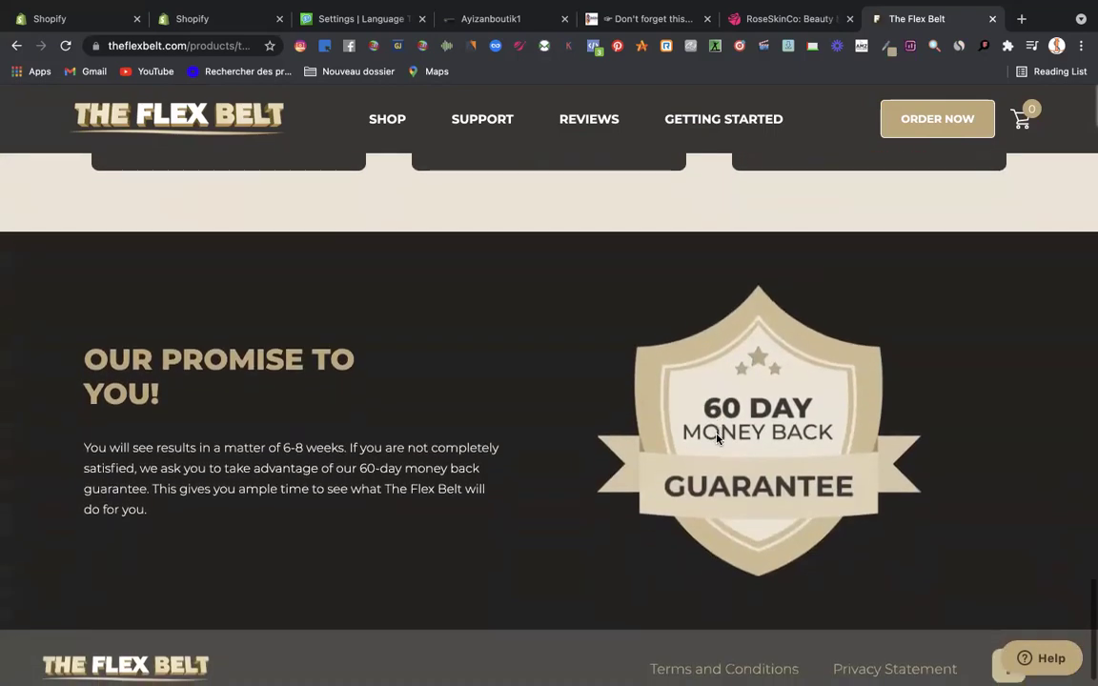
{"action": "scroll", "coordinate": [718, 439], "scroll_direction": "up", "scroll_amount": 10}
{"action": "scroll", "coordinate": [718, 439], "scroll_direction": "up", "scroll_amount": 20}
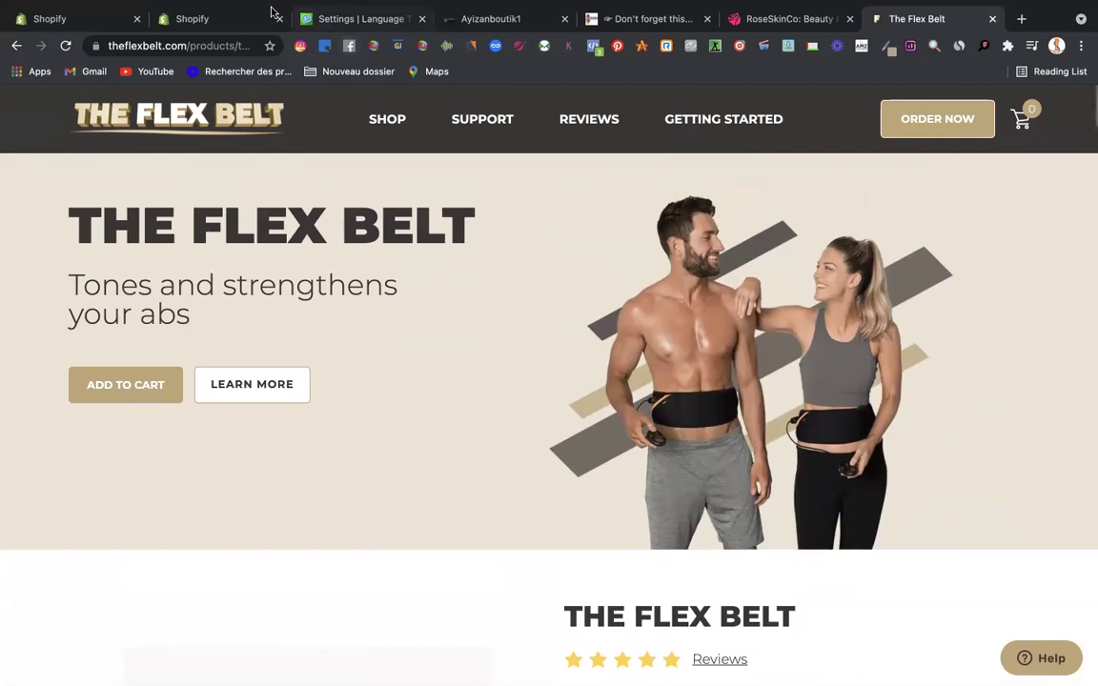
{"action": "left_click", "coordinate": [232, 19]}
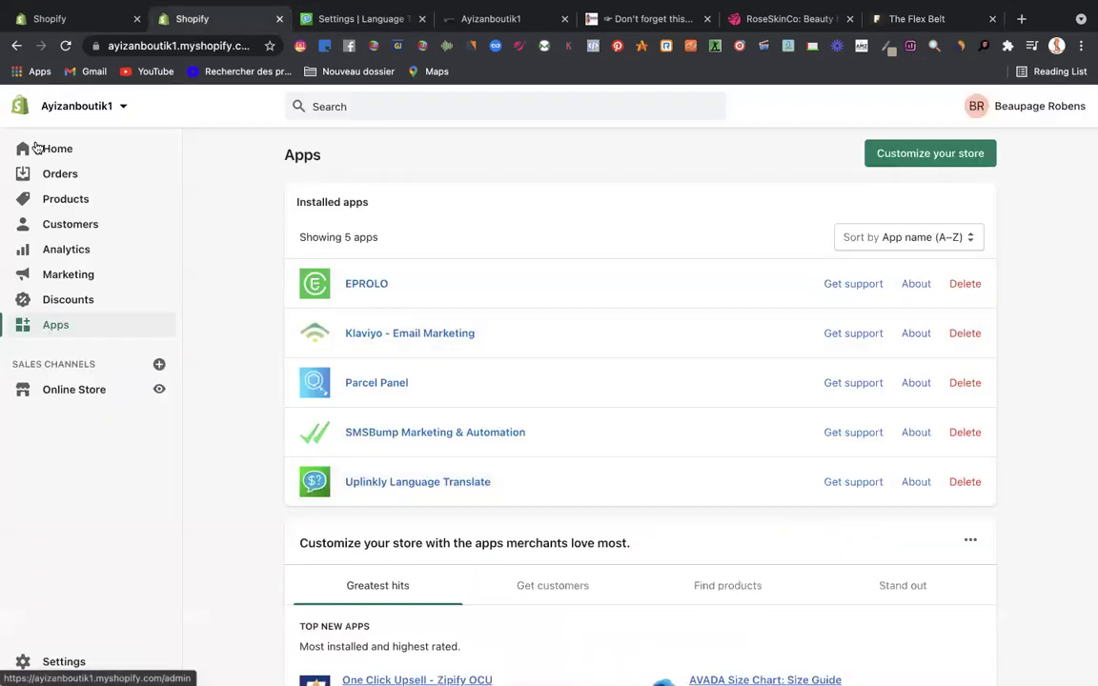
{"action": "left_click", "coordinate": [505, 19]}
{"action": "scroll", "coordinate": [537, 419], "scroll_direction": "down", "scroll_amount": 2}
{"action": "scroll", "coordinate": [536, 419], "scroll_direction": "down", "scroll_amount": 10}
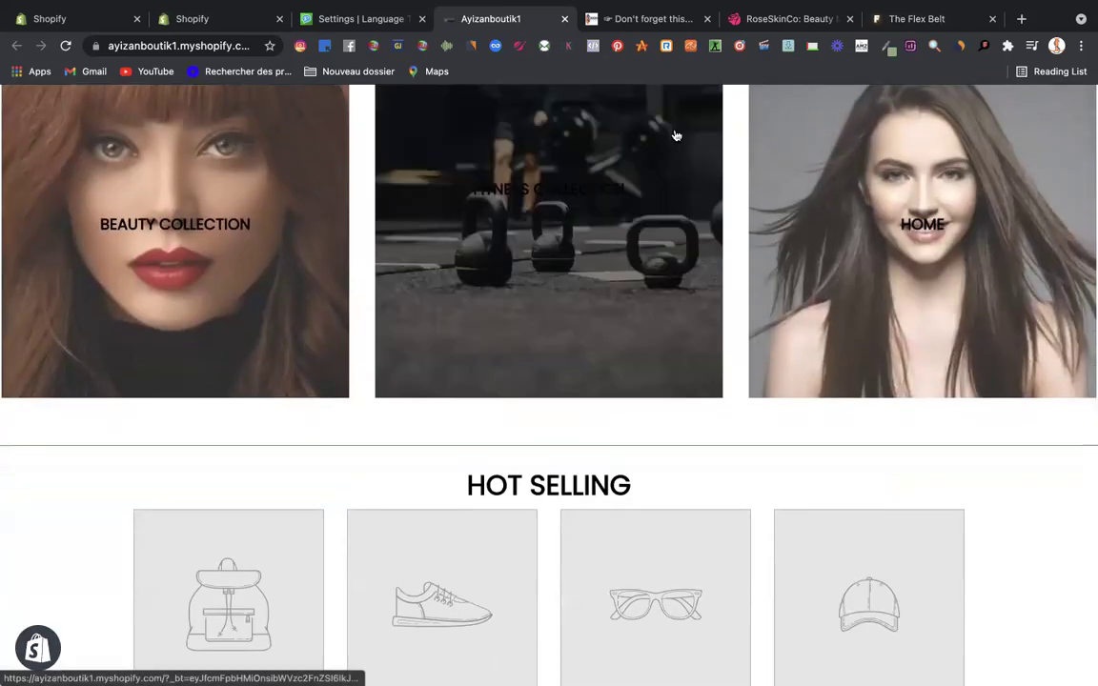
{"action": "mouse_move", "coordinate": [742, 8]}
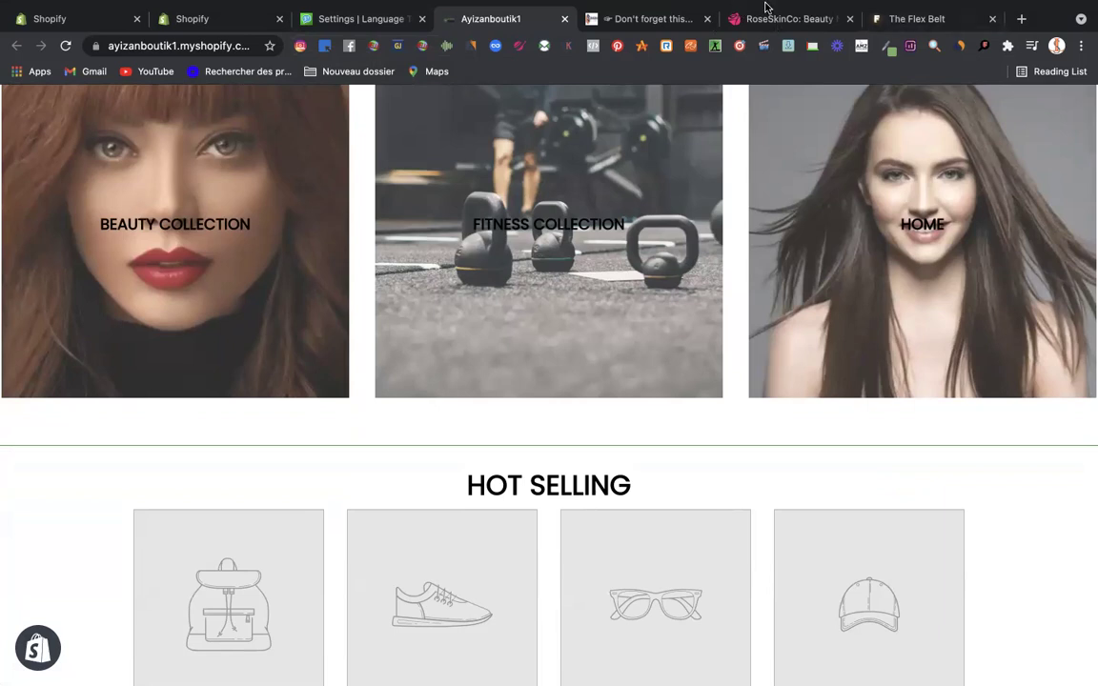
{"action": "left_click", "coordinate": [920, 19]}
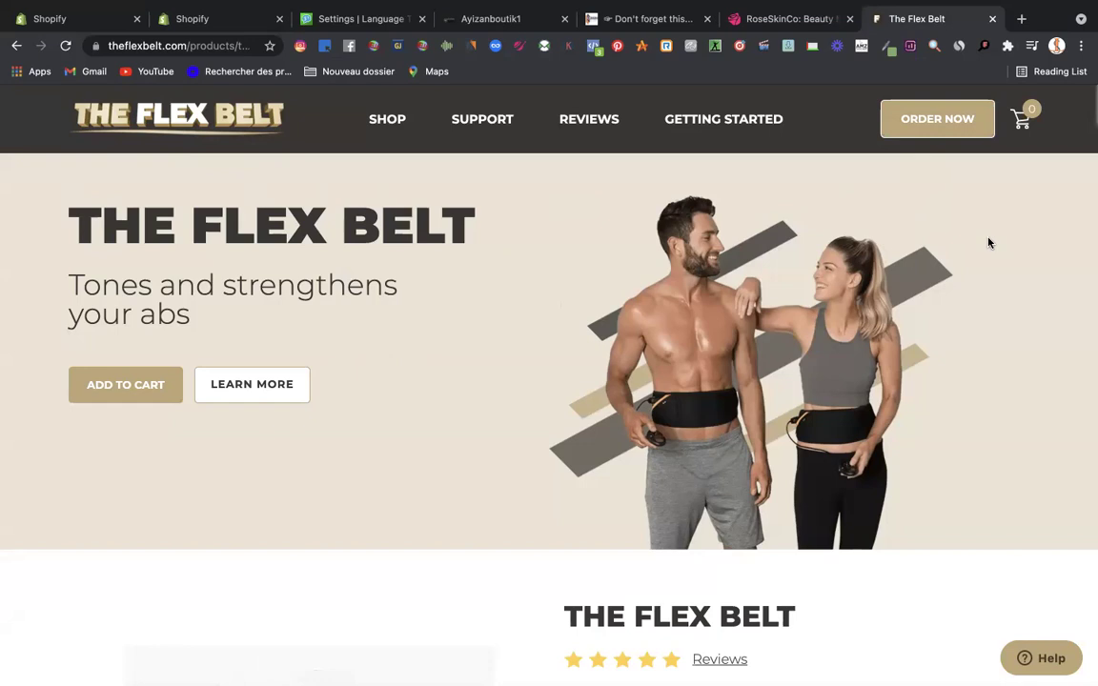
{"action": "scroll", "coordinate": [973, 517], "scroll_direction": "down", "scroll_amount": 2}
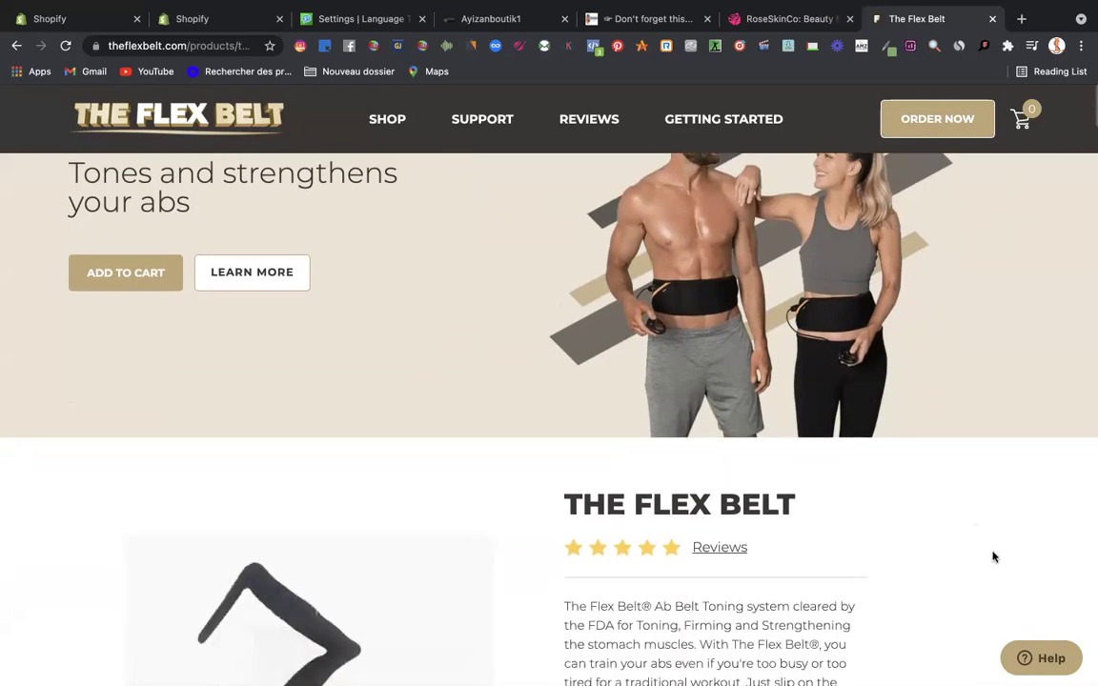
{"action": "scroll", "coordinate": [993, 557], "scroll_direction": "down", "scroll_amount": 5}
{"action": "scroll", "coordinate": [995, 550], "scroll_direction": "down", "scroll_amount": 10}
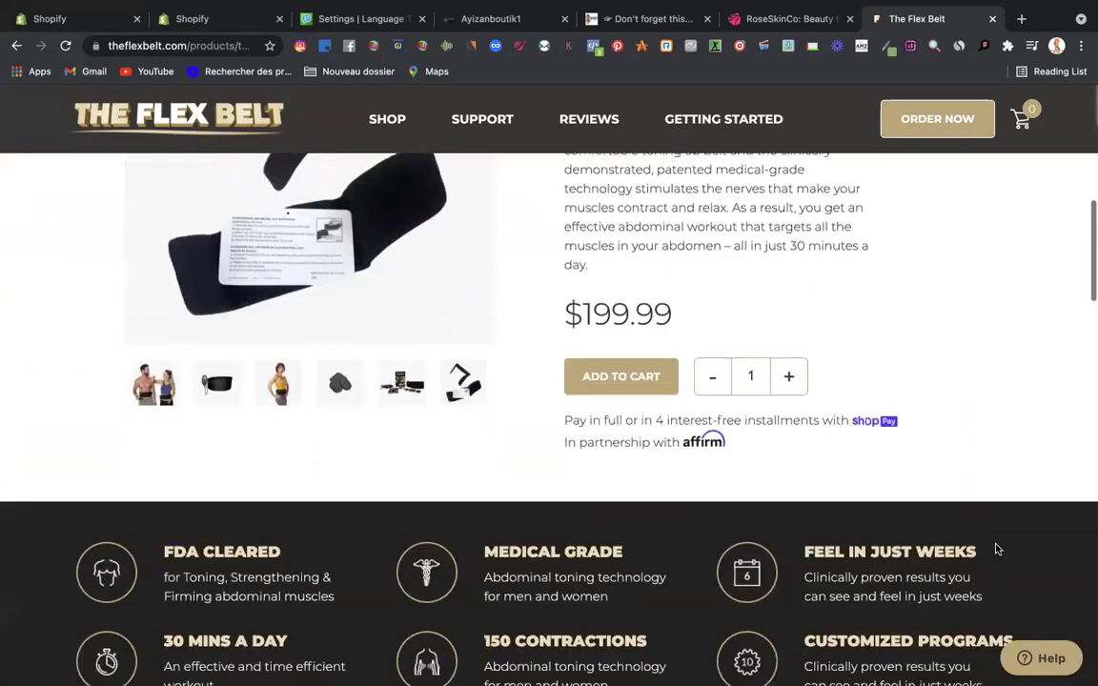
{"action": "scroll", "coordinate": [771, 546], "scroll_direction": "down", "scroll_amount": 12}
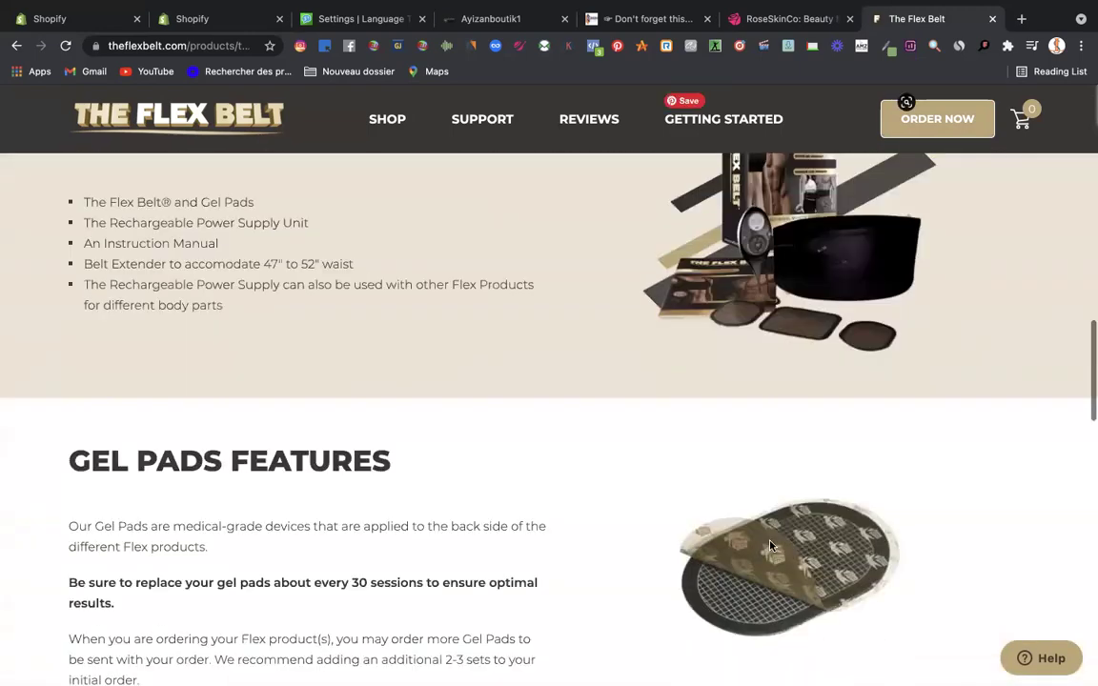
{"action": "scroll", "coordinate": [772, 547], "scroll_direction": "down", "scroll_amount": 11}
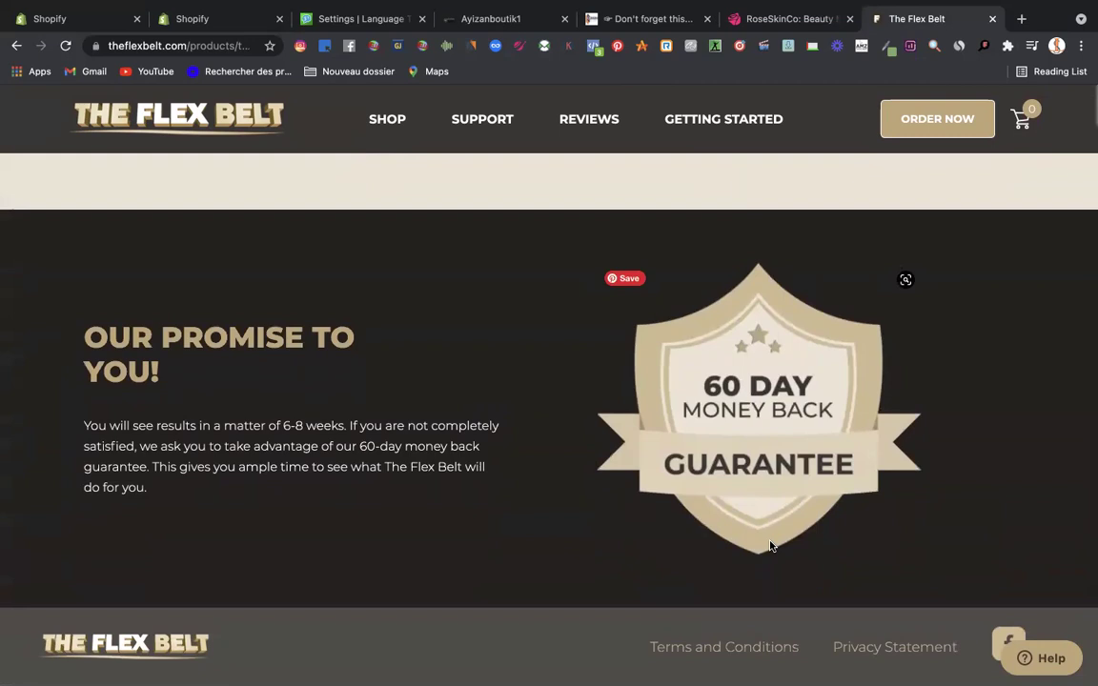
{"action": "scroll", "coordinate": [771, 545], "scroll_direction": "up", "scroll_amount": 5}
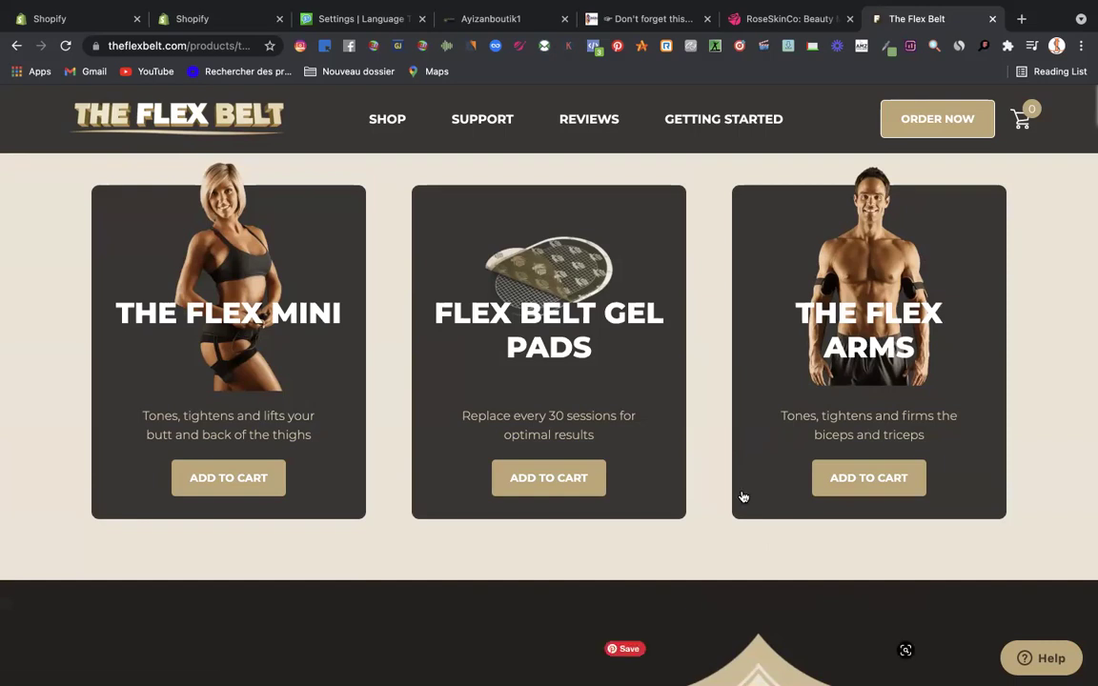
{"action": "scroll", "coordinate": [740, 498], "scroll_direction": "up", "scroll_amount": 5}
{"action": "scroll", "coordinate": [741, 495], "scroll_direction": "up", "scroll_amount": 10}
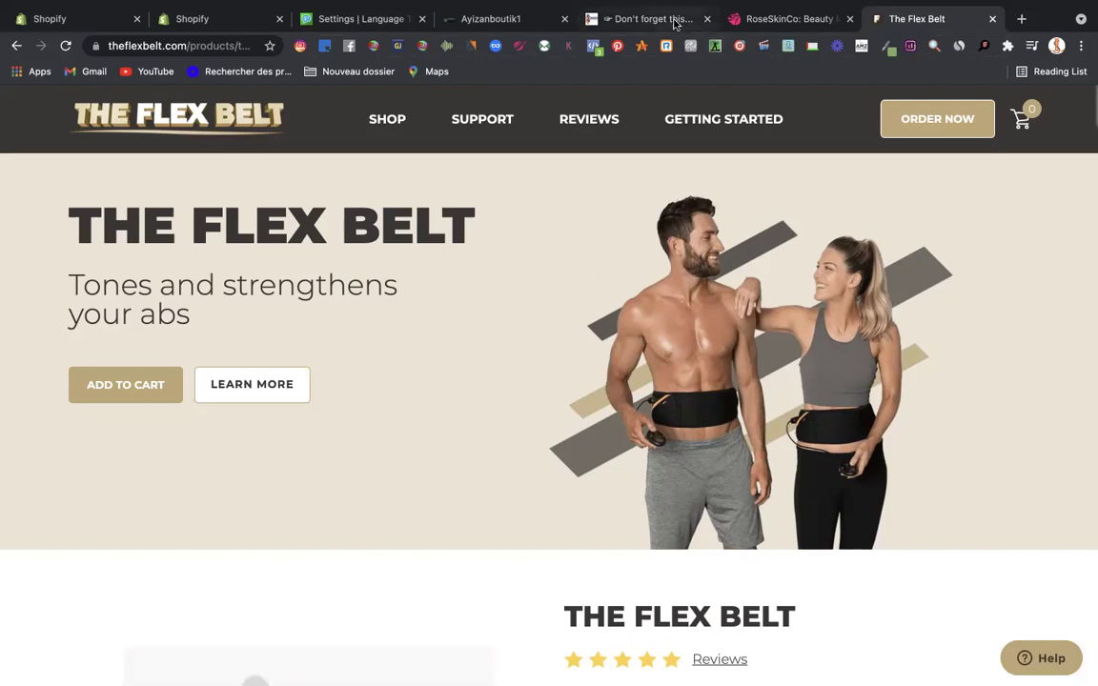
{"action": "left_click", "coordinate": [643, 18]}
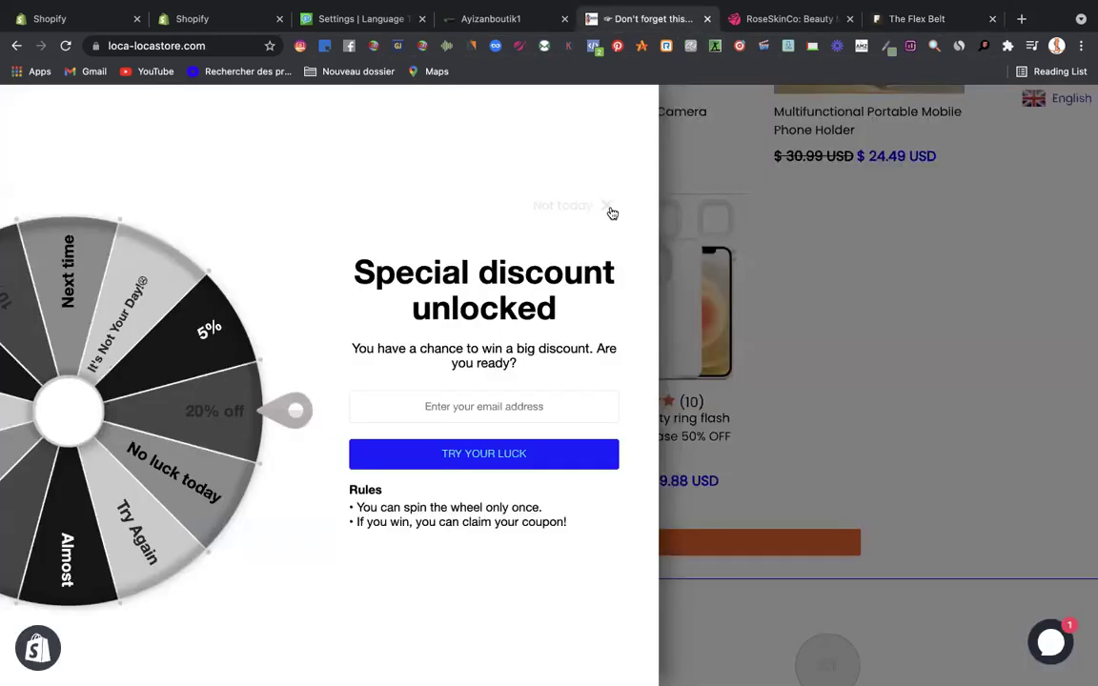
{"action": "left_click", "coordinate": [608, 206]}
{"action": "scroll", "coordinate": [696, 297], "scroll_direction": "up", "scroll_amount": 2}
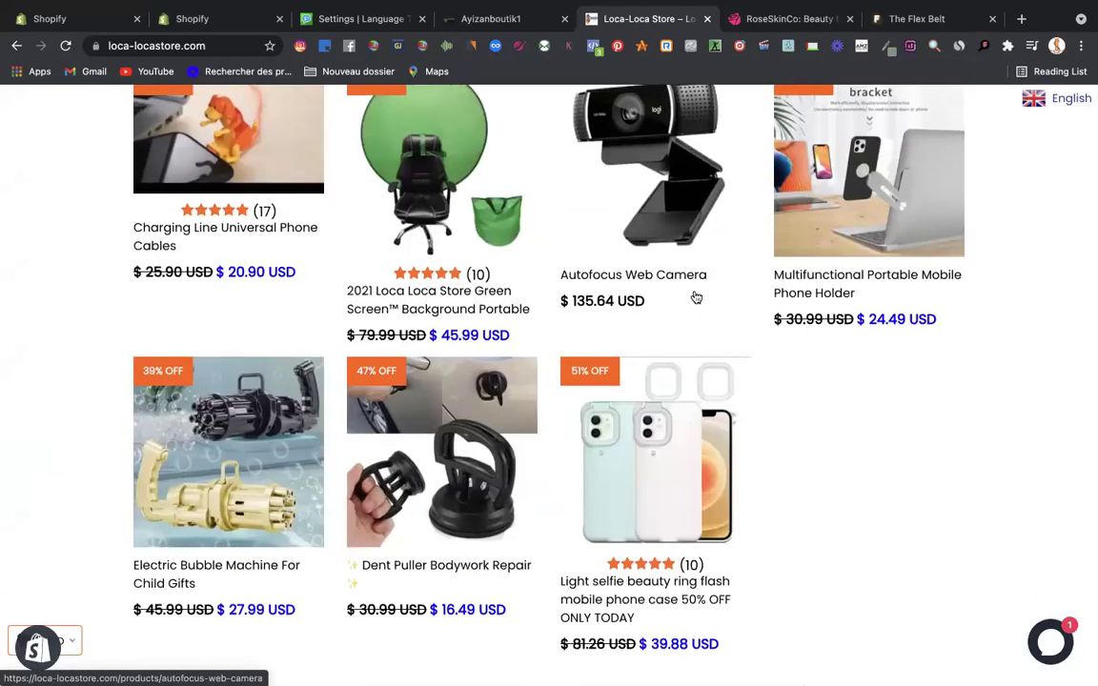
{"action": "scroll", "coordinate": [697, 297], "scroll_direction": "up", "scroll_amount": 4}
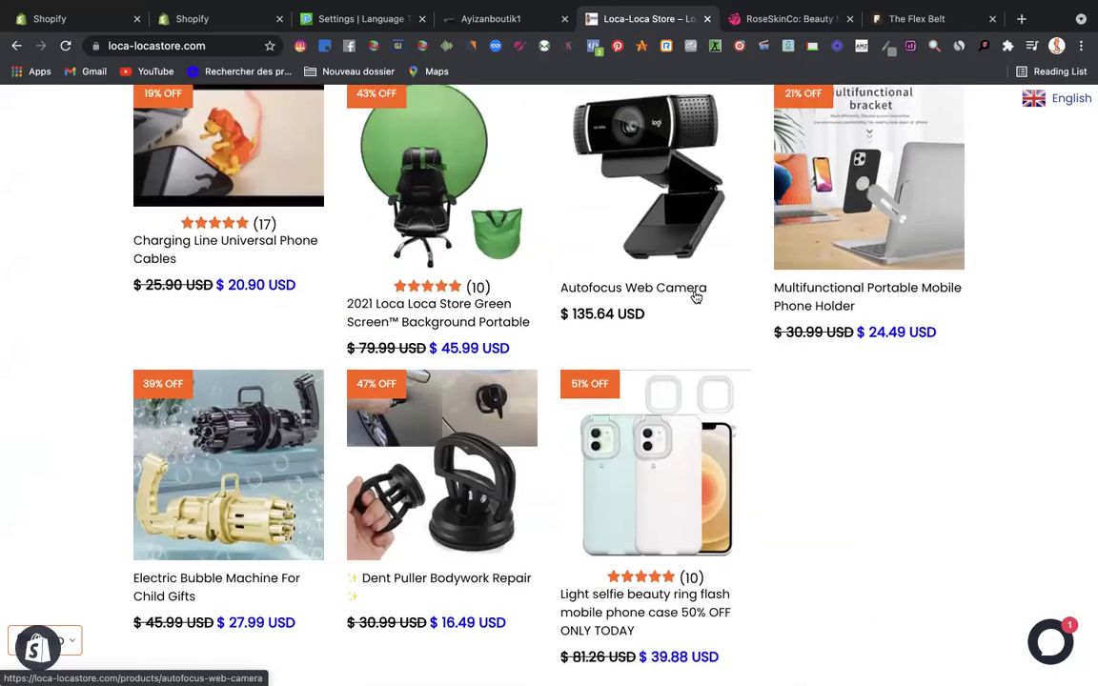
{"action": "scroll", "coordinate": [696, 298], "scroll_direction": "up", "scroll_amount": 4}
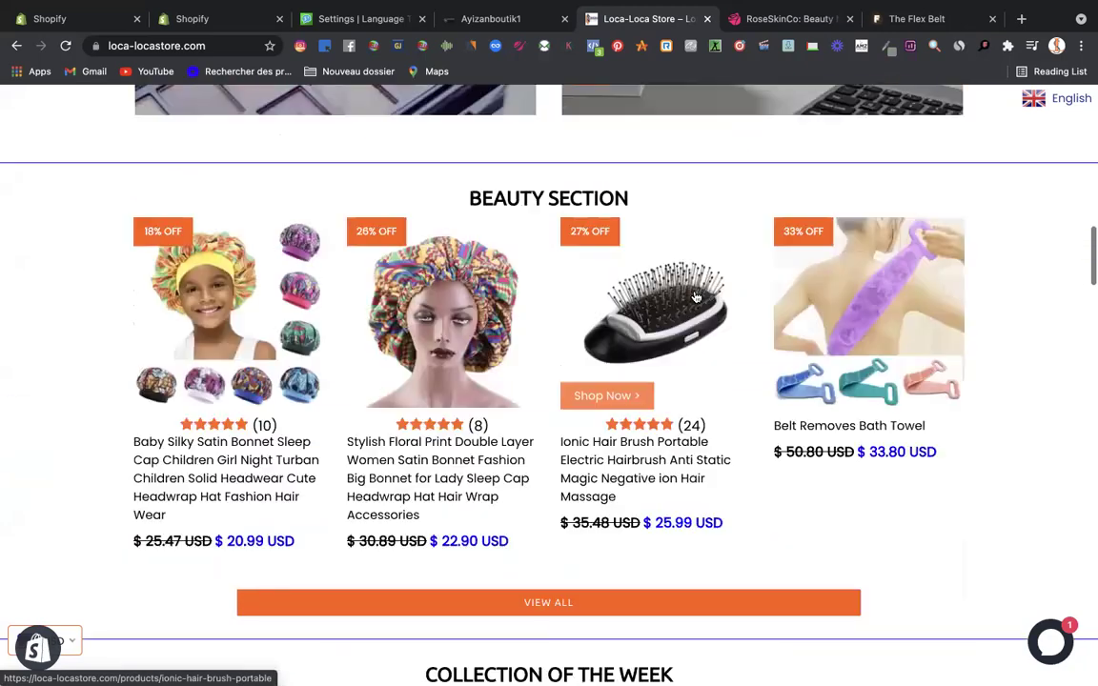
{"action": "scroll", "coordinate": [697, 298], "scroll_direction": "up", "scroll_amount": 4}
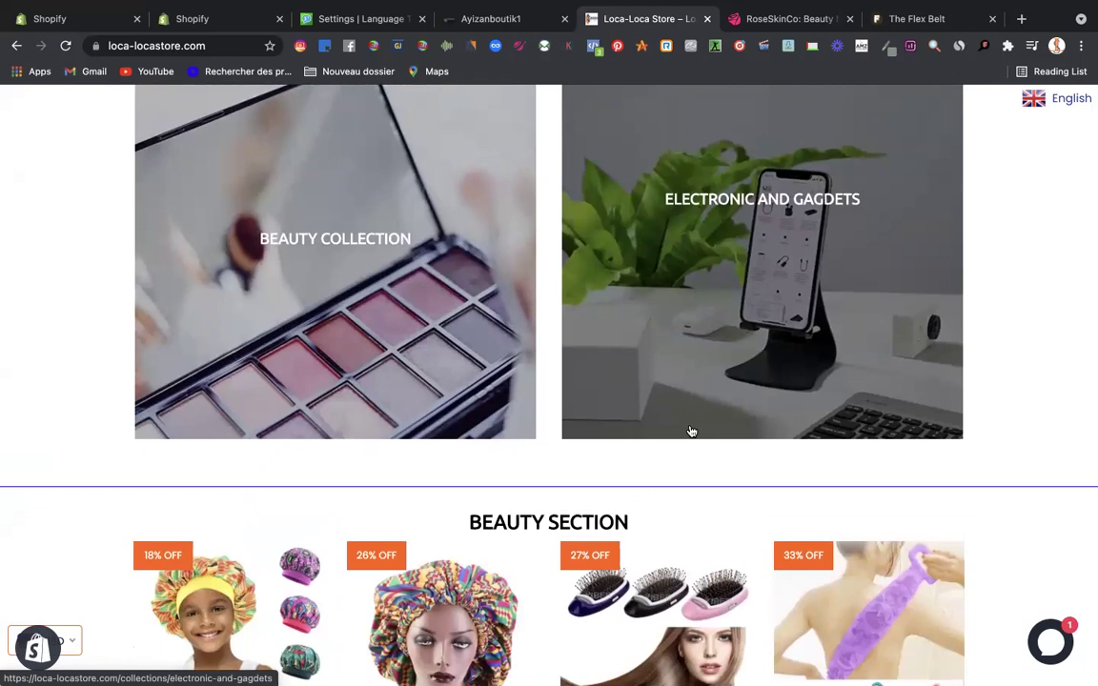
{"action": "scroll", "coordinate": [691, 432], "scroll_direction": "up", "scroll_amount": 5}
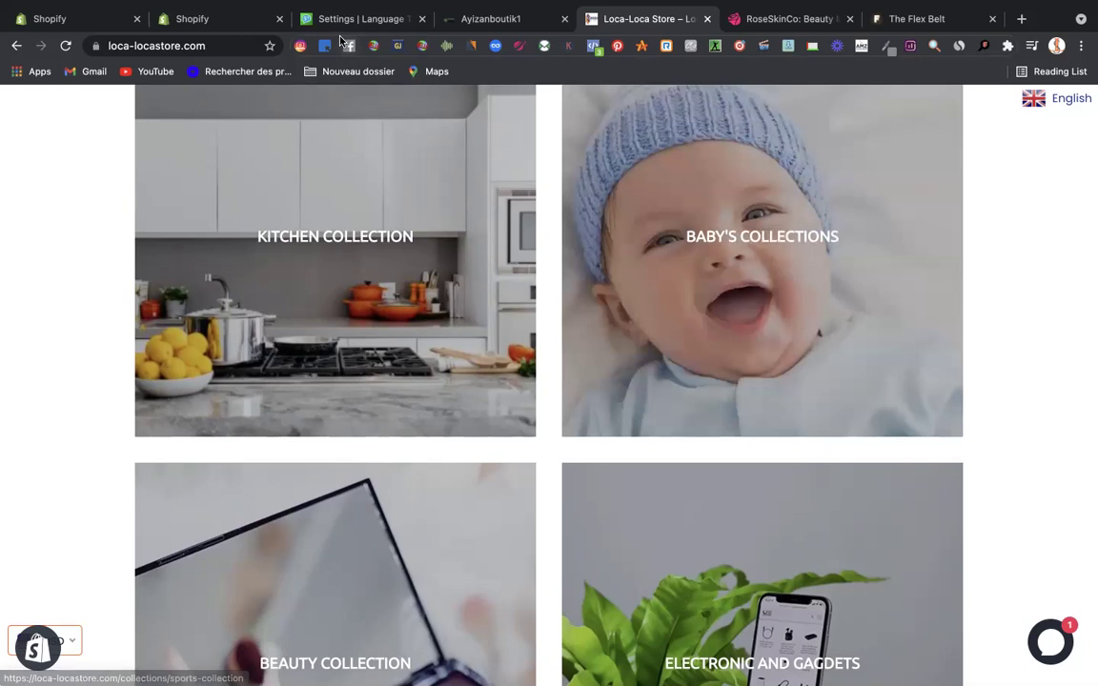
- Return to Ayizanboutik1's Language Translate settings, leaving the selector style as Popup
{"action": "left_click", "coordinate": [242, 16]}
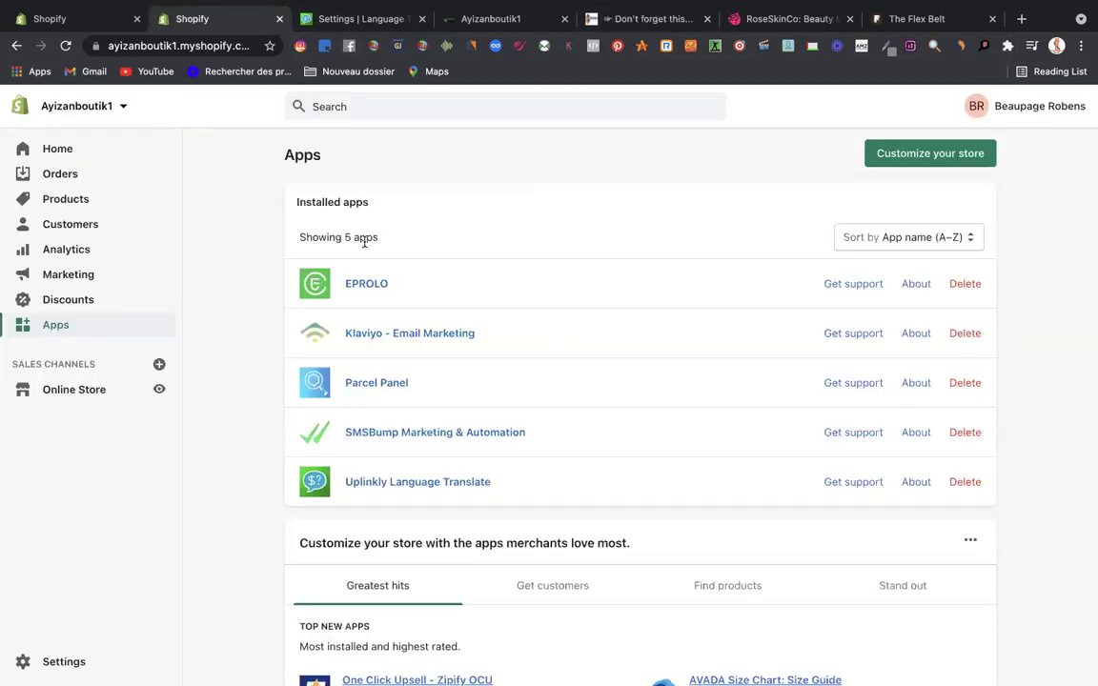
{"action": "left_click", "coordinate": [368, 19]}
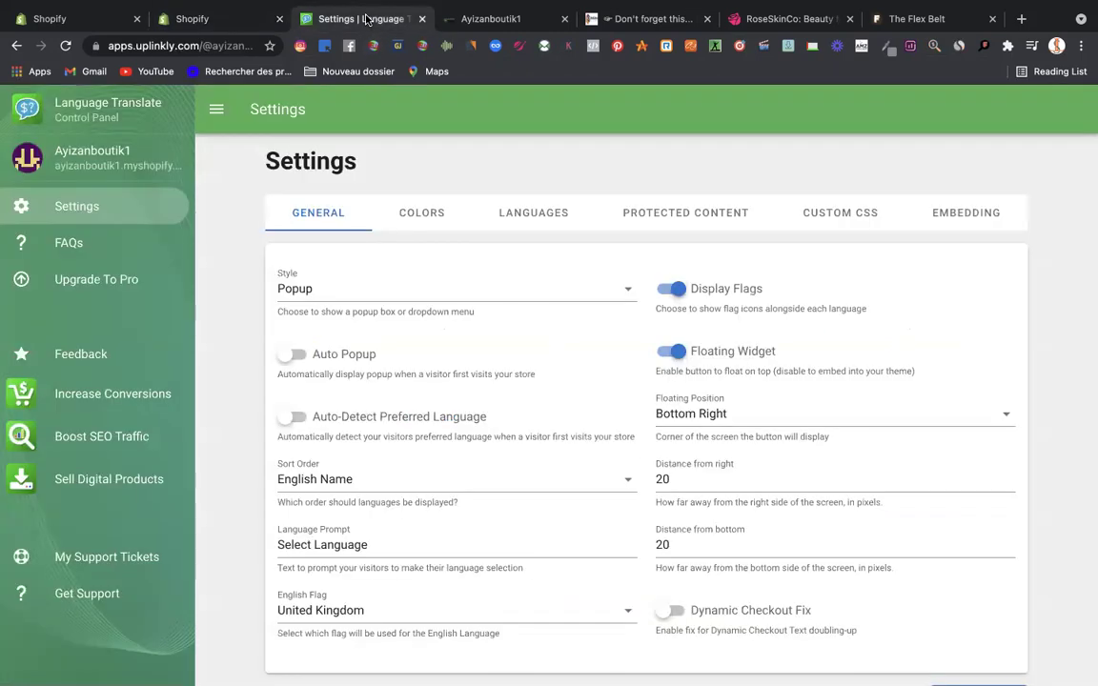
{"action": "scroll", "coordinate": [461, 348], "scroll_direction": "down", "scroll_amount": 2}
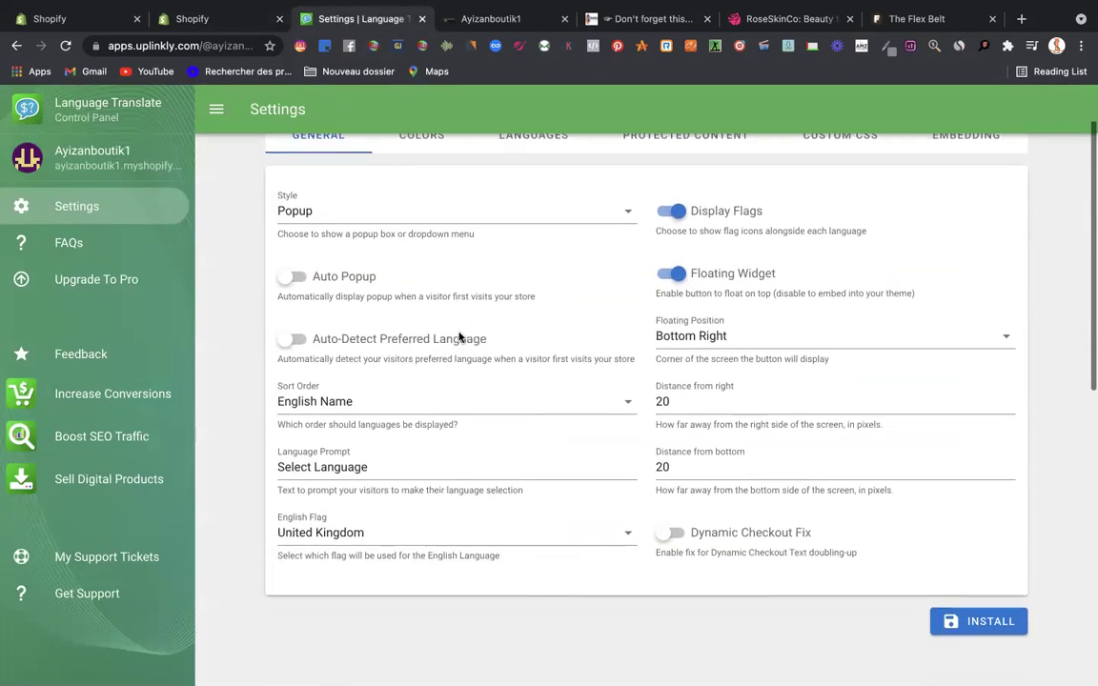
{"action": "scroll", "coordinate": [458, 336], "scroll_direction": "down", "scroll_amount": 1}
{"action": "scroll", "coordinate": [458, 337], "scroll_direction": "up", "scroll_amount": 3}
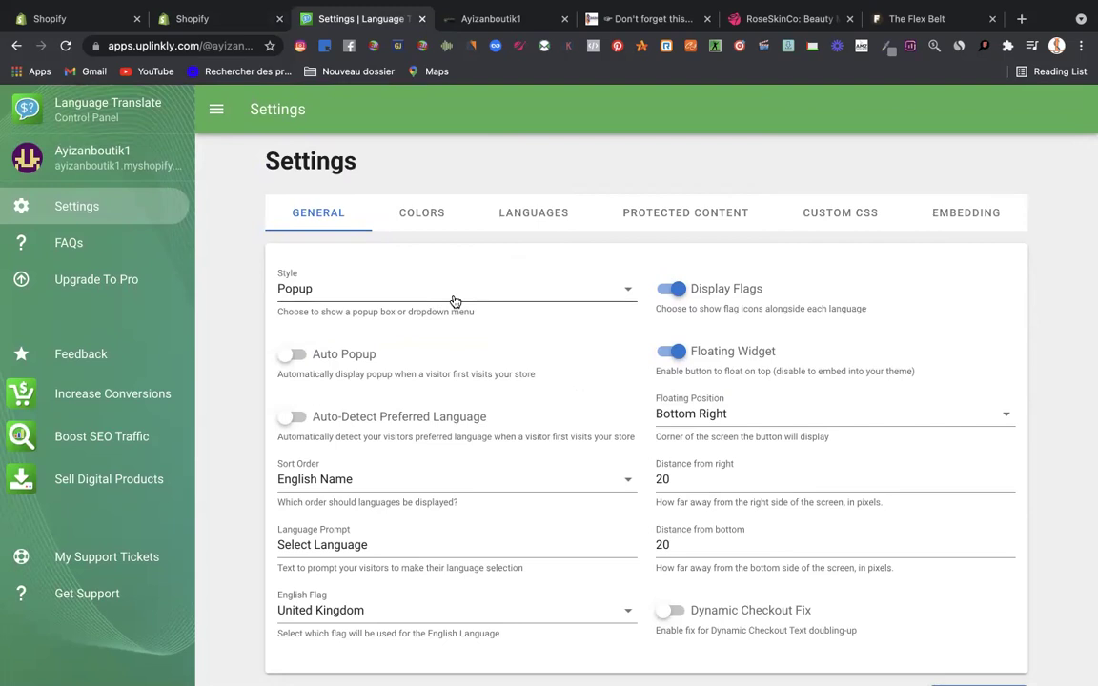
{"action": "left_click", "coordinate": [455, 300]}
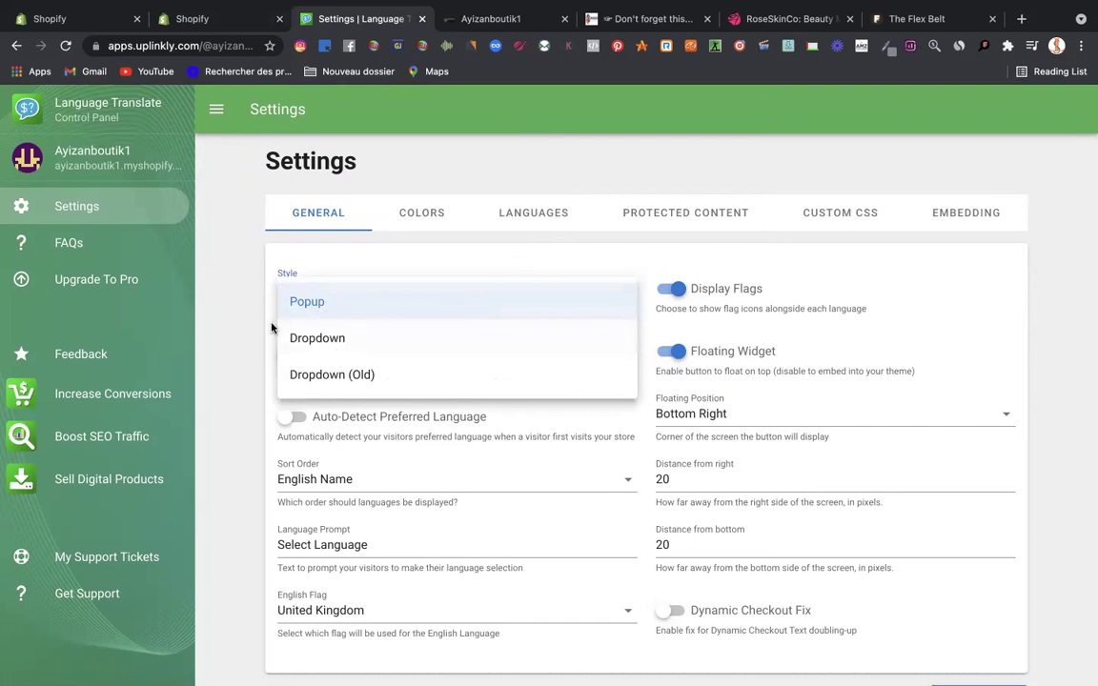
{"action": "left_click", "coordinate": [329, 305]}
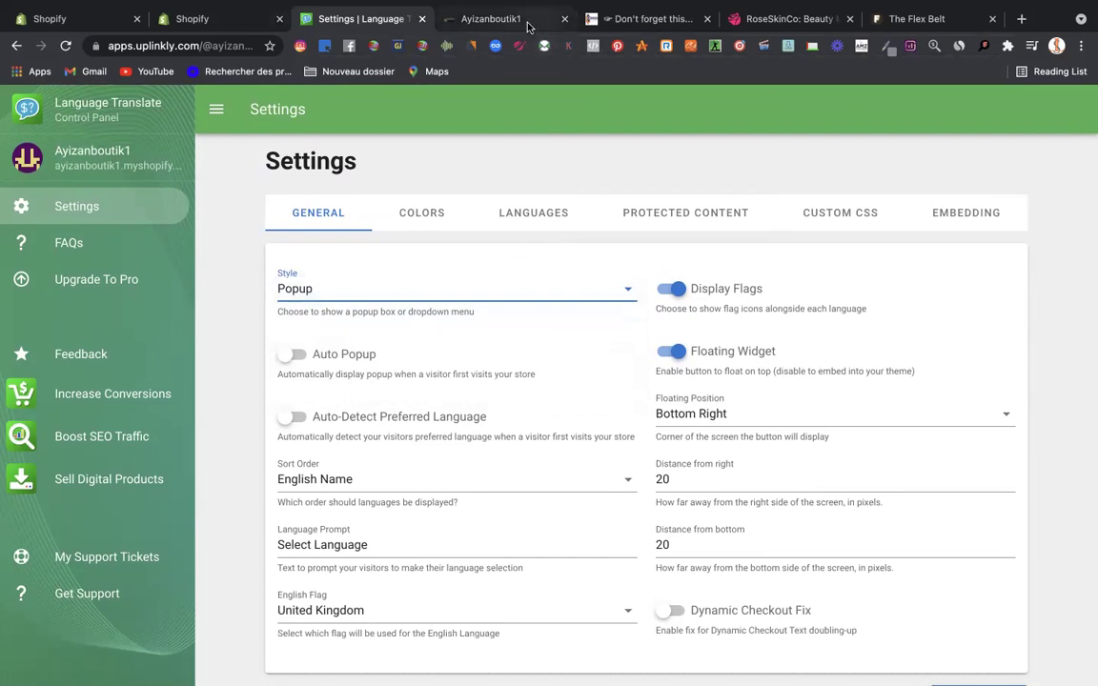
{"action": "left_click", "coordinate": [479, 25]}
{"action": "scroll", "coordinate": [605, 353], "scroll_direction": "up", "scroll_amount": 15}
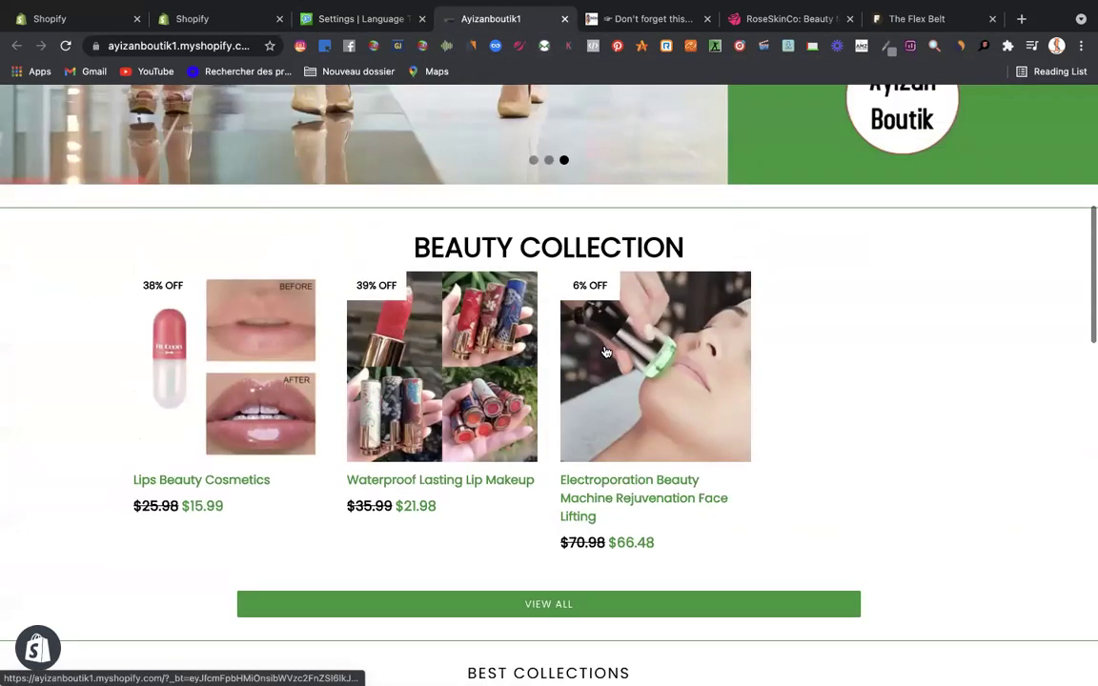
{"action": "scroll", "coordinate": [605, 353], "scroll_direction": "down", "scroll_amount": 20}
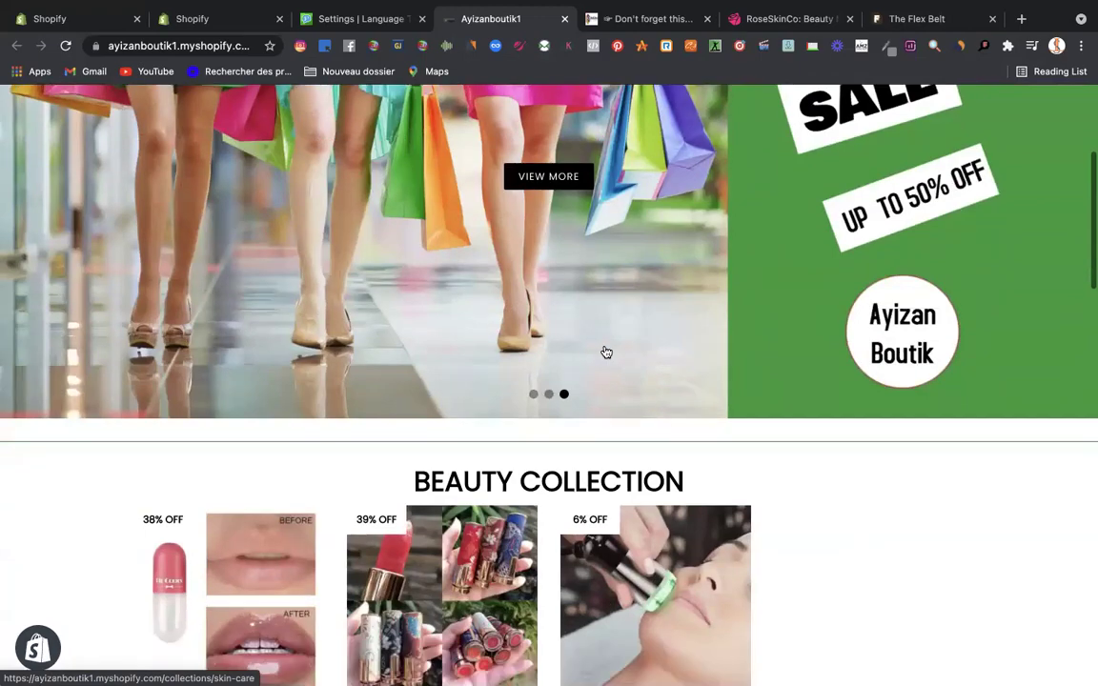
{"action": "scroll", "coordinate": [605, 352], "scroll_direction": "down", "scroll_amount": 3}
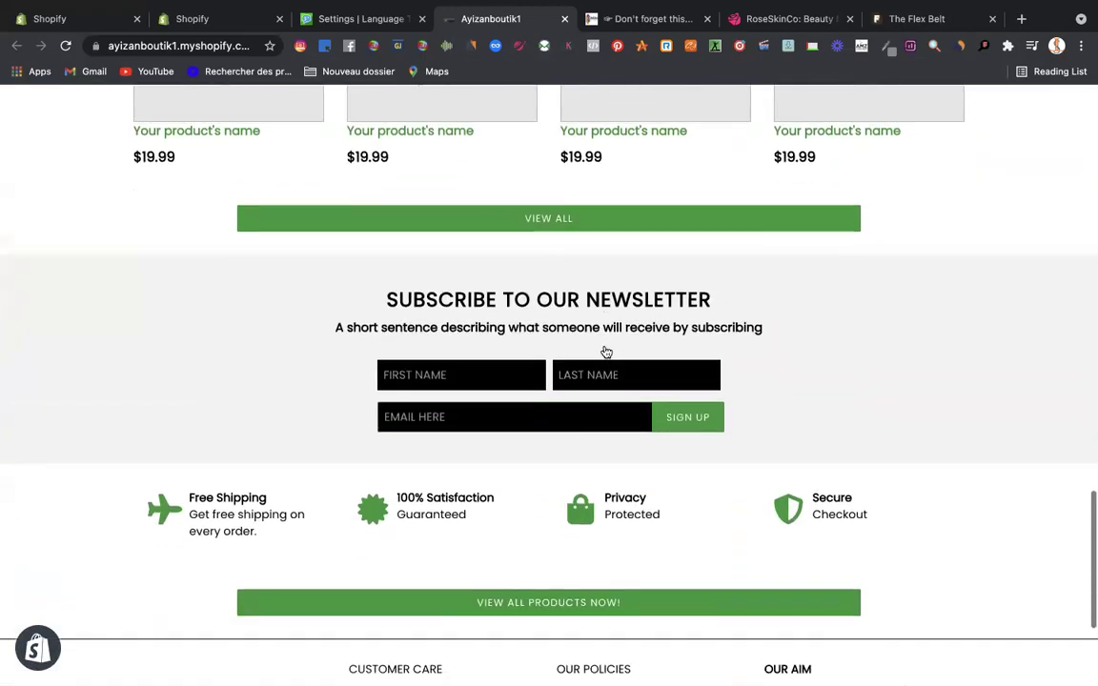
{"action": "scroll", "coordinate": [605, 352], "scroll_direction": "up", "scroll_amount": 10}
{"action": "scroll", "coordinate": [606, 351], "scroll_direction": "up", "scroll_amount": 10}
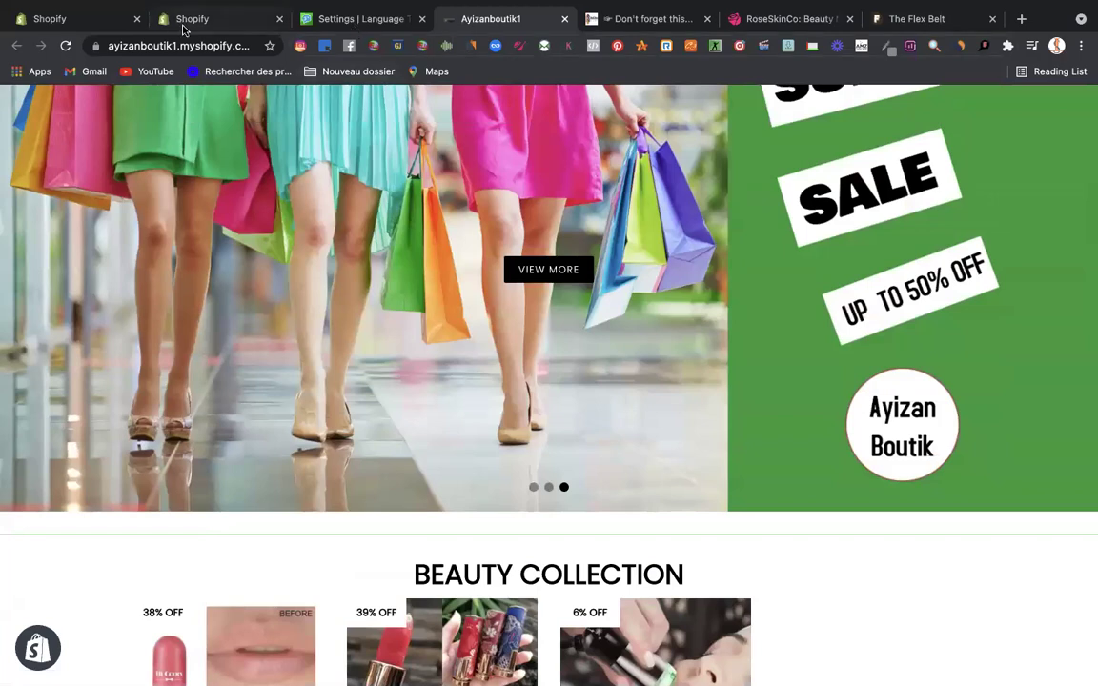
{"action": "scroll", "coordinate": [408, 218], "scroll_direction": "up", "scroll_amount": 1}
{"action": "scroll", "coordinate": [408, 218], "scroll_direction": "up", "scroll_amount": 3}
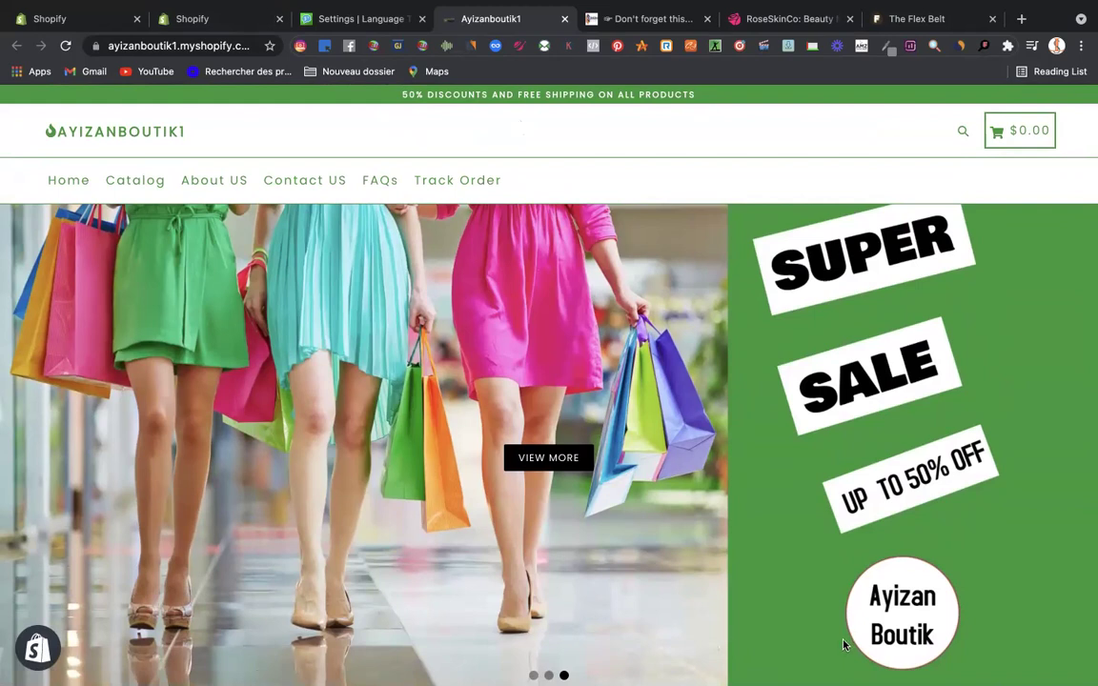
{"action": "left_click", "coordinate": [756, 580]}
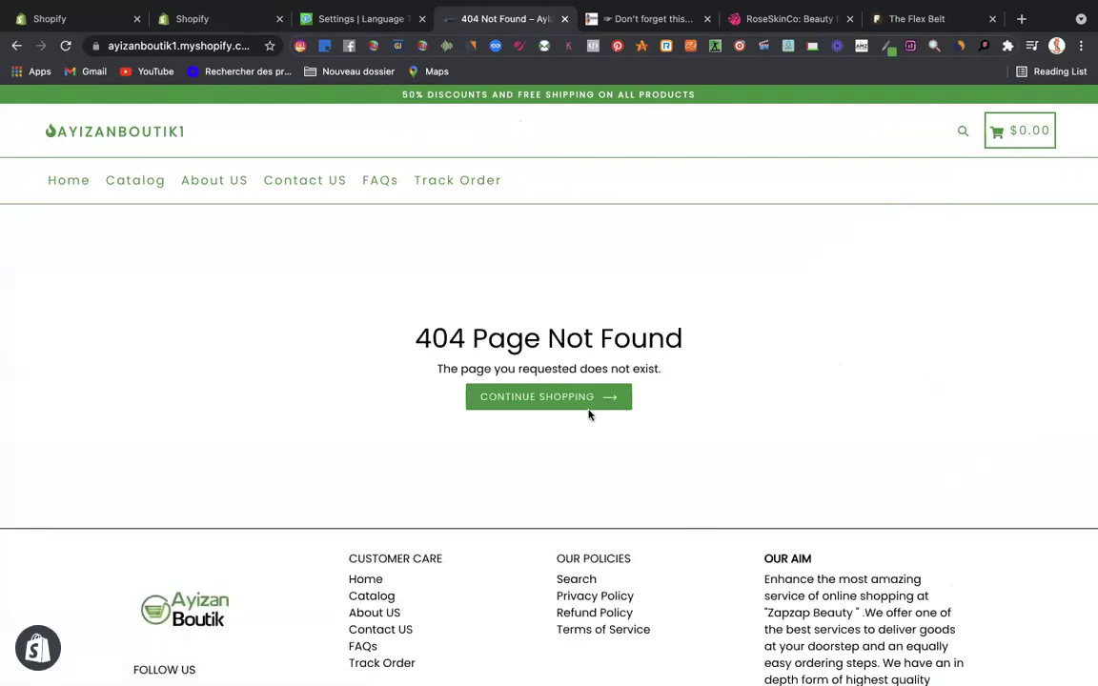
{"action": "left_click", "coordinate": [84, 182]}
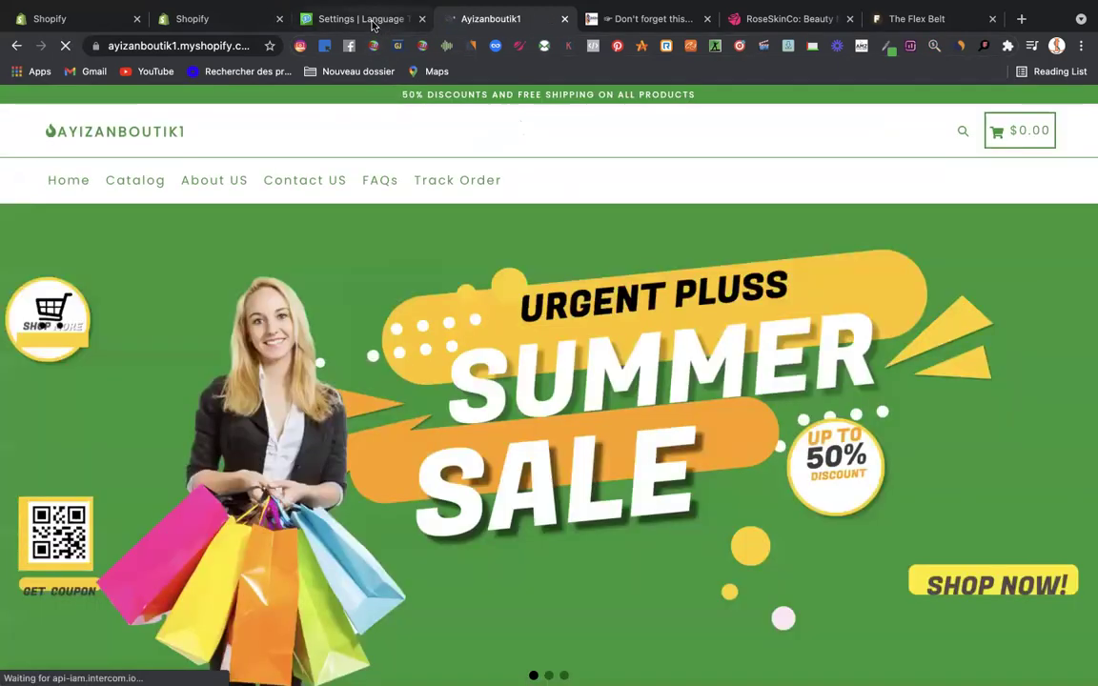
{"action": "left_click", "coordinate": [374, 26]}
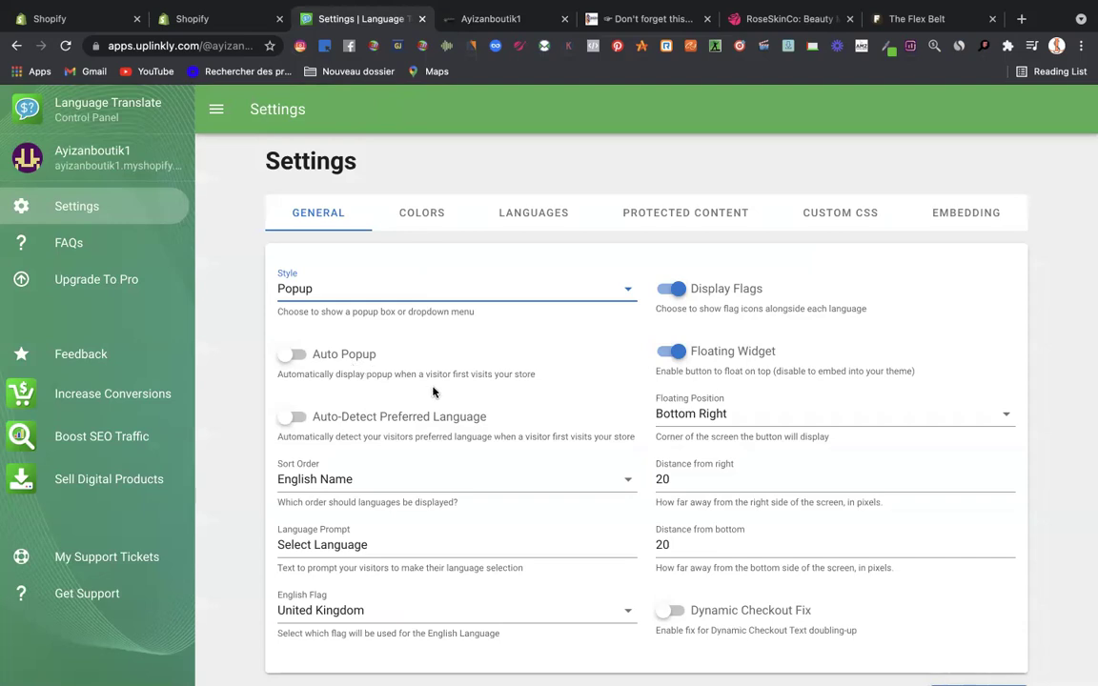
- Turn on Auto Popup for first-time visitors and Auto-Detect Preferred Language
{"action": "left_click", "coordinate": [296, 354]}
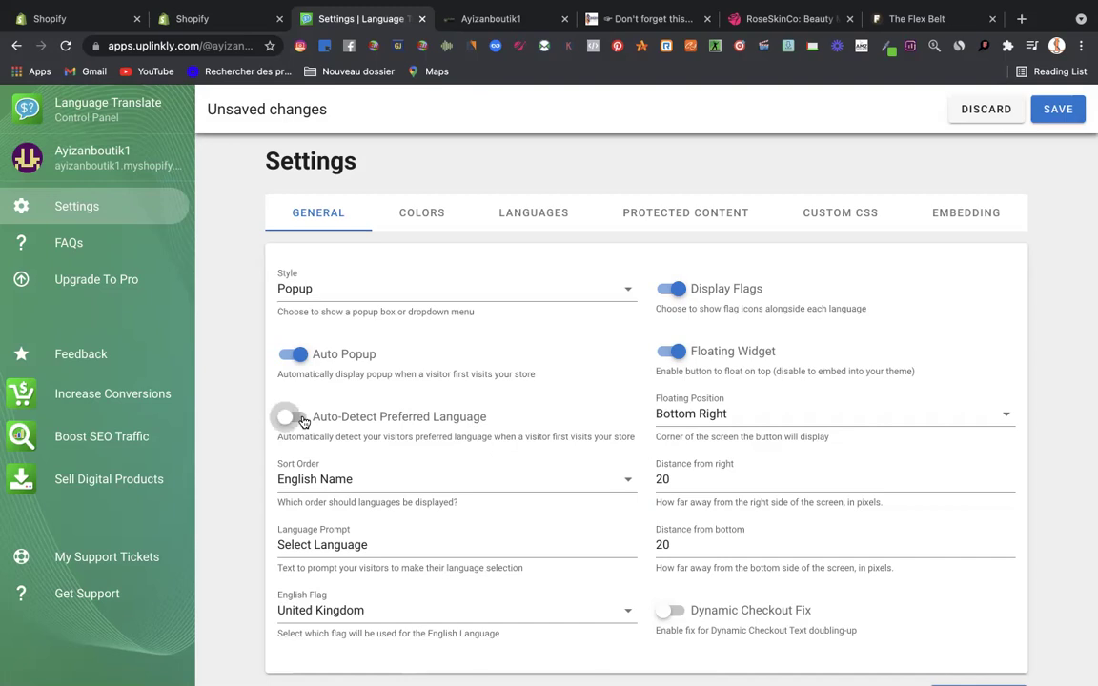
{"action": "left_click", "coordinate": [303, 422]}
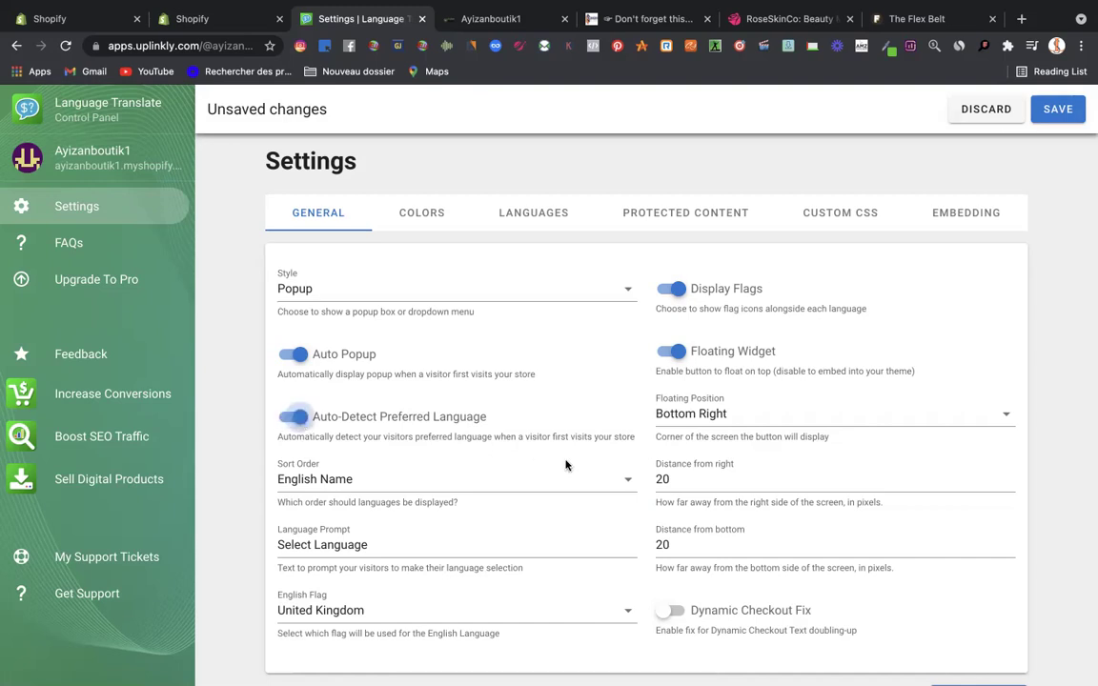
{"action": "scroll", "coordinate": [565, 465], "scroll_direction": "down", "scroll_amount": 4}
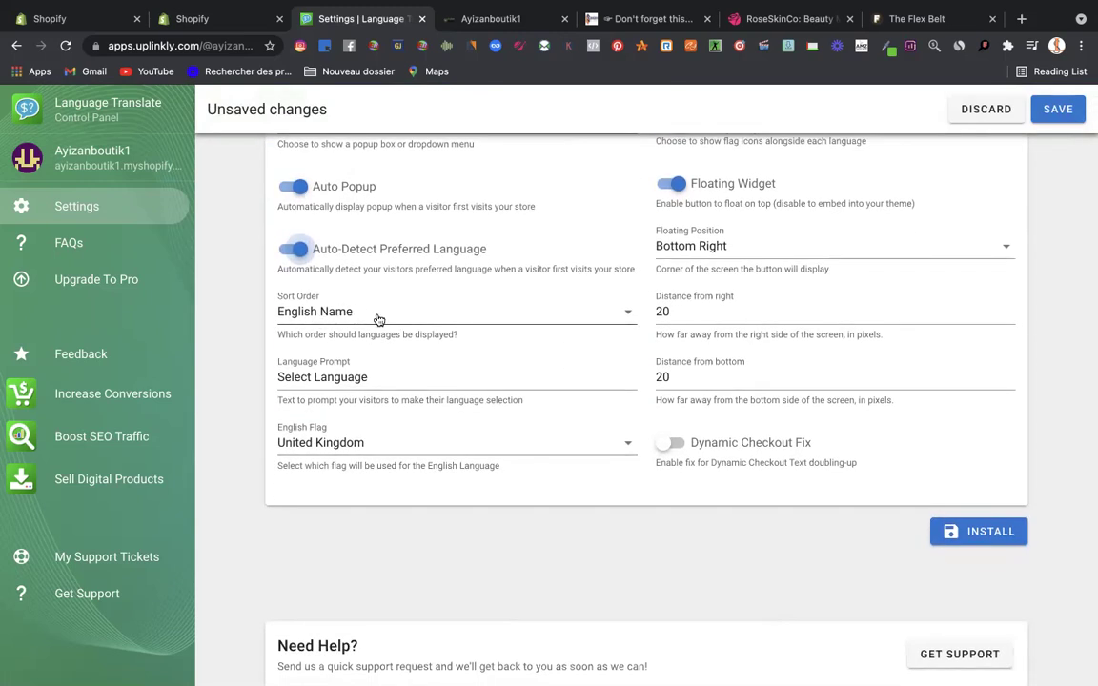
- Set the English flag to United States, keeping languages sorted by English Name
{"action": "left_click", "coordinate": [367, 382]}
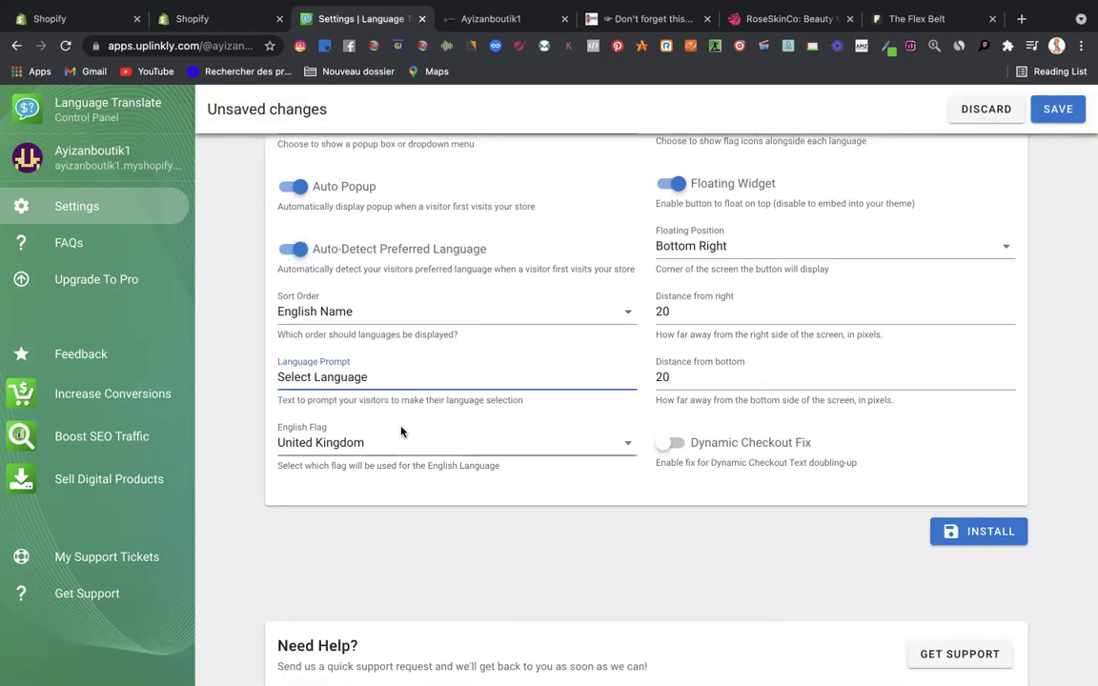
{"action": "left_click", "coordinate": [414, 452]}
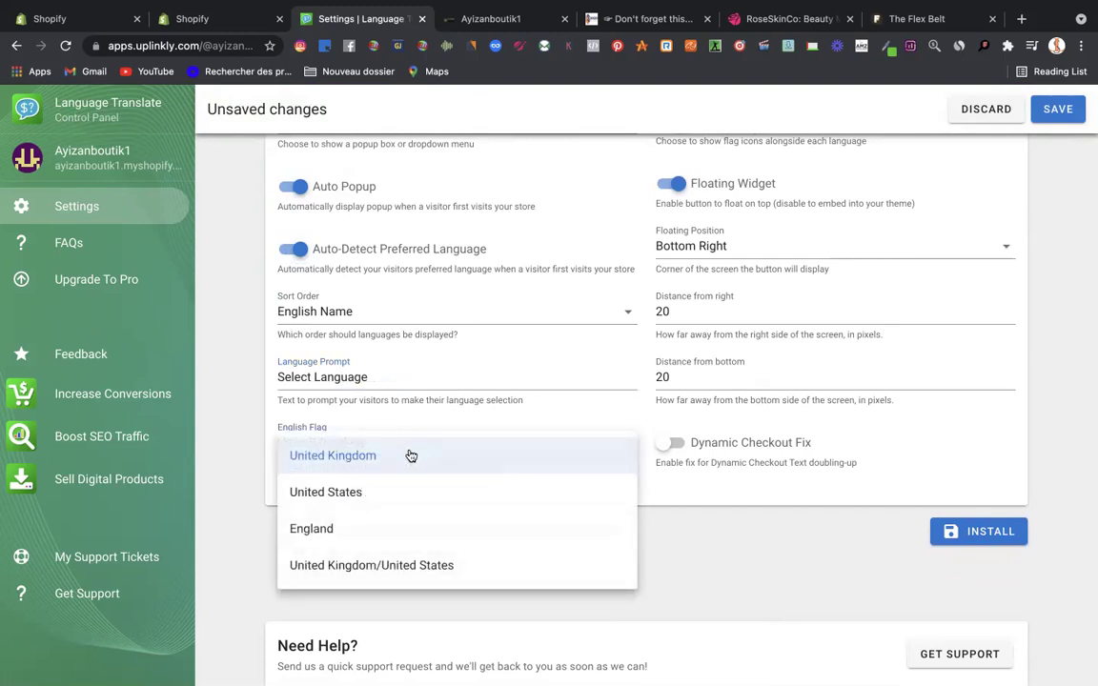
{"action": "left_click", "coordinate": [360, 495]}
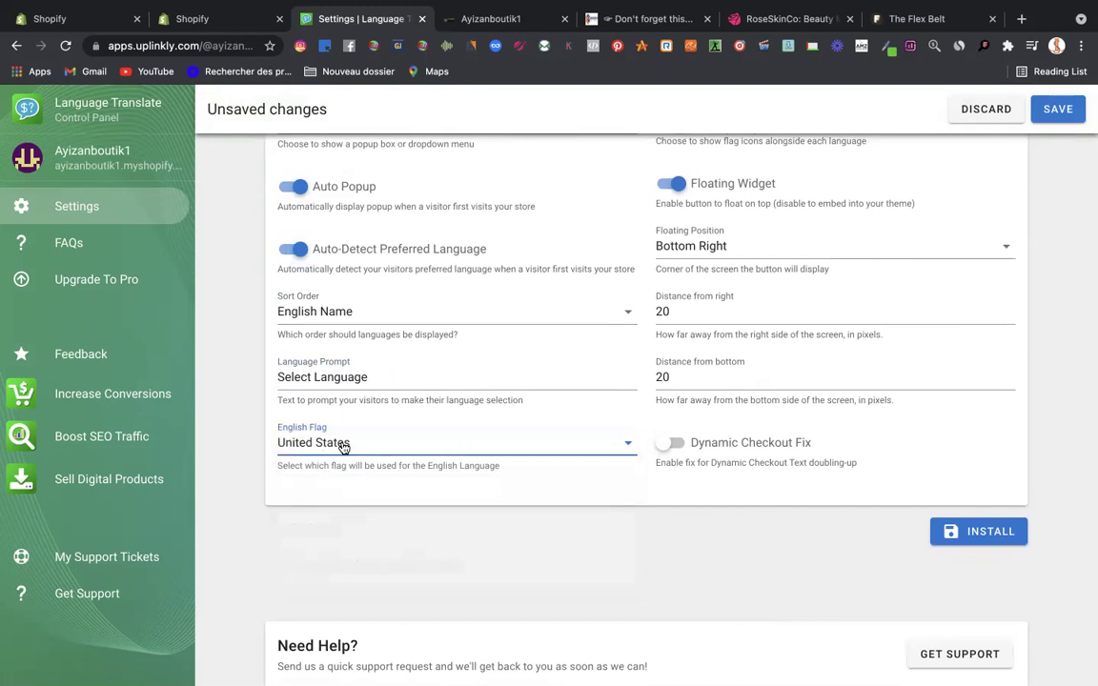
{"action": "left_click", "coordinate": [444, 327]}
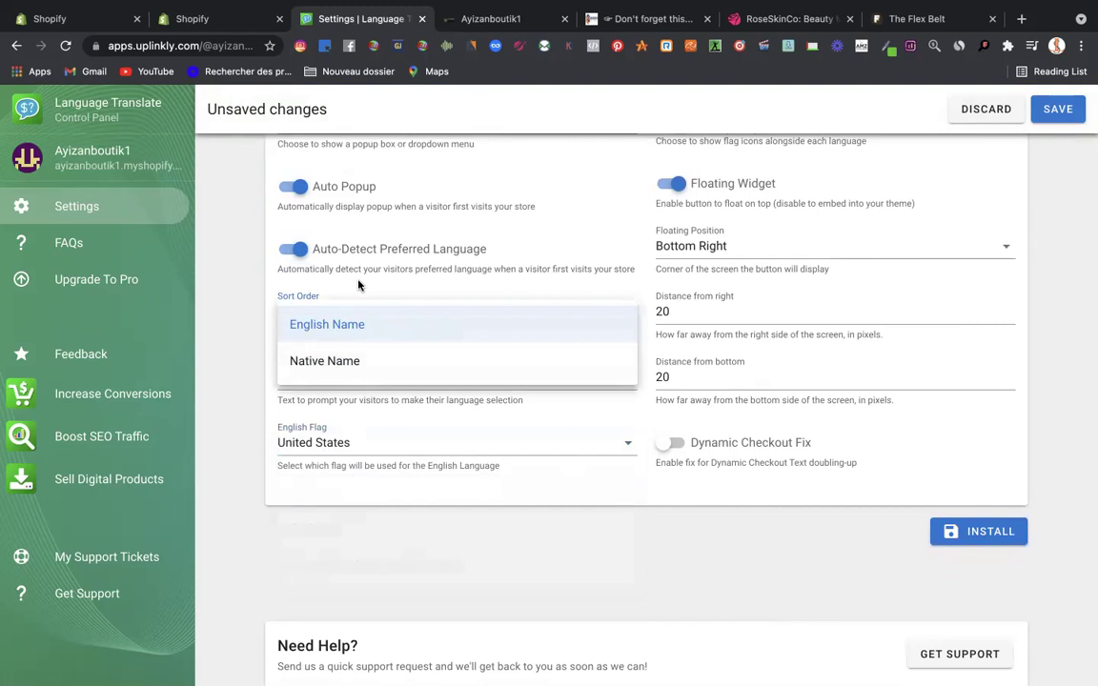
{"action": "left_click", "coordinate": [412, 315]}
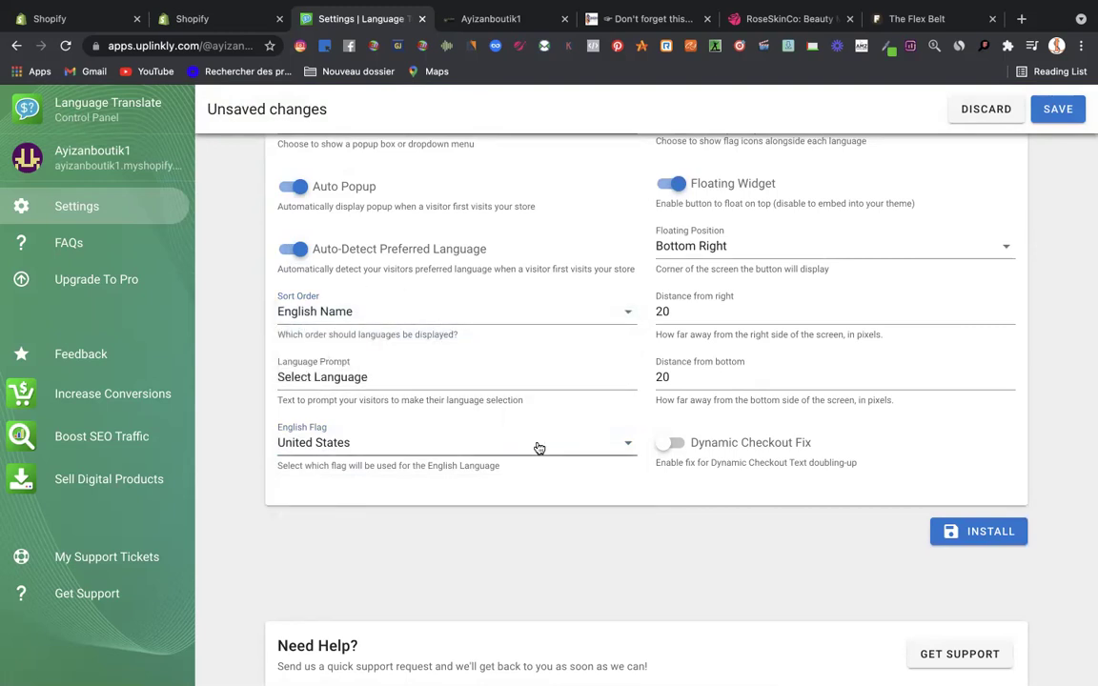
{"action": "scroll", "coordinate": [538, 448], "scroll_direction": "up", "scroll_amount": 1}
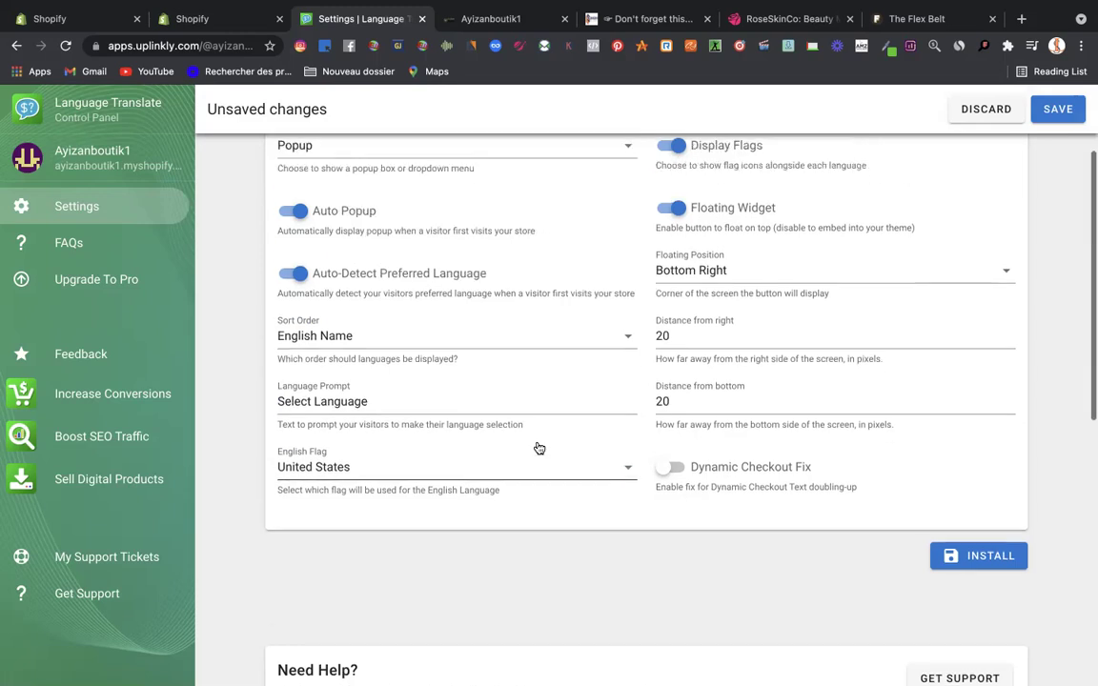
{"action": "scroll", "coordinate": [537, 447], "scroll_direction": "up", "scroll_amount": 3}
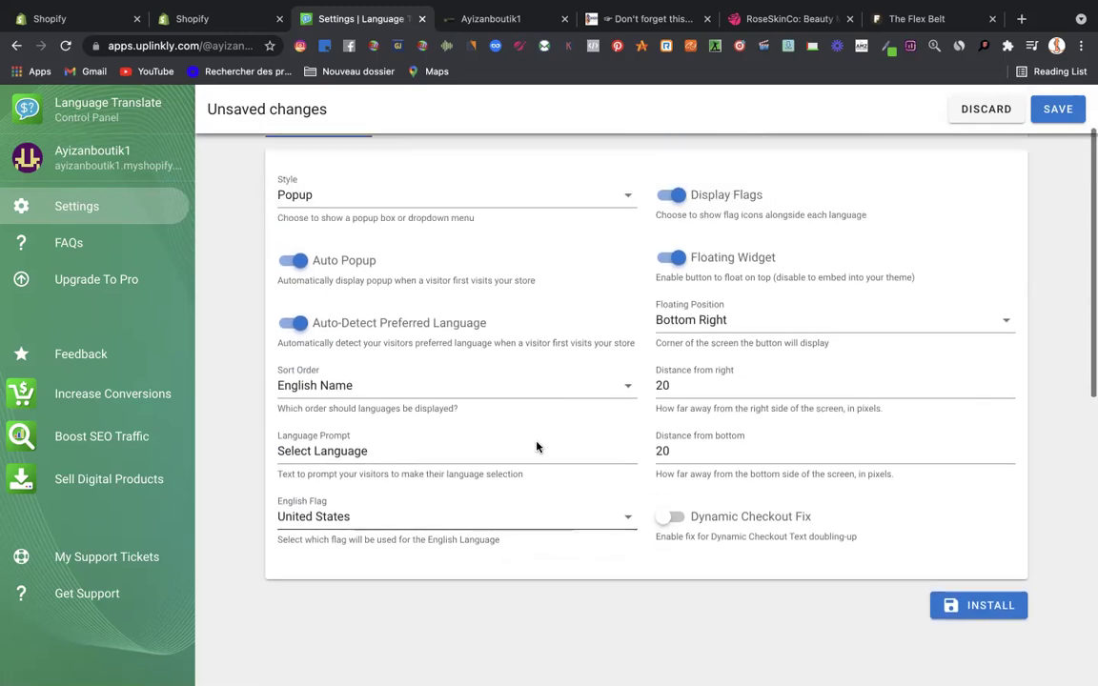
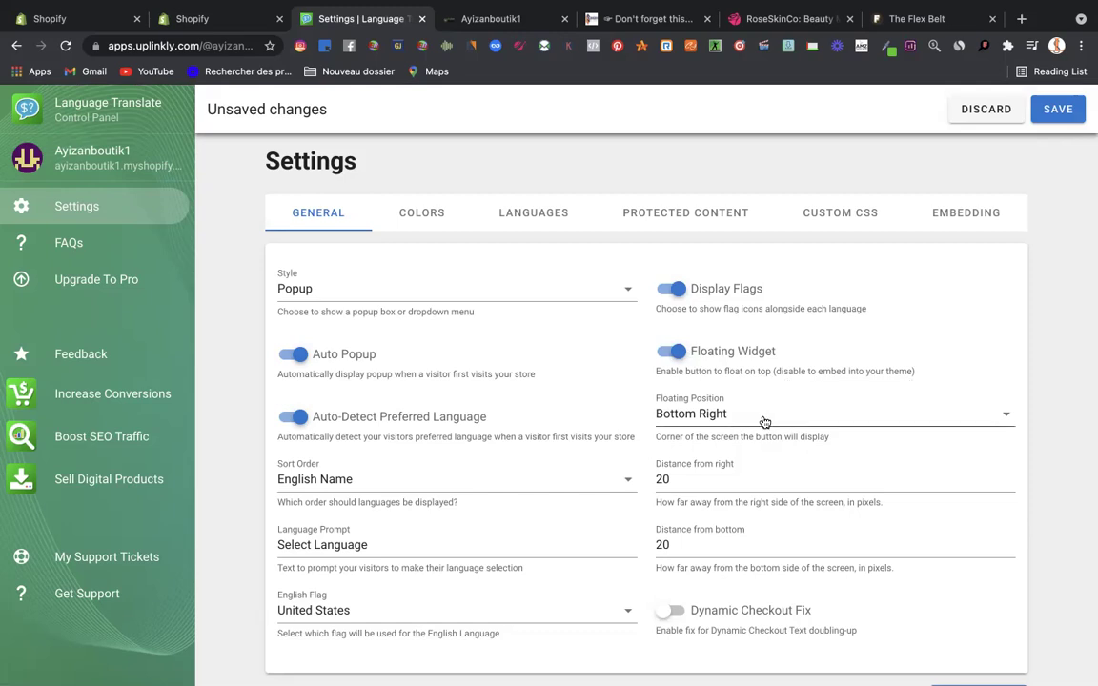
- Scroll down the General settings, showing the Floating Widget placed Bottom Right at 20 pixels
{"action": "scroll", "coordinate": [743, 467], "scroll_direction": "down", "scroll_amount": 2}
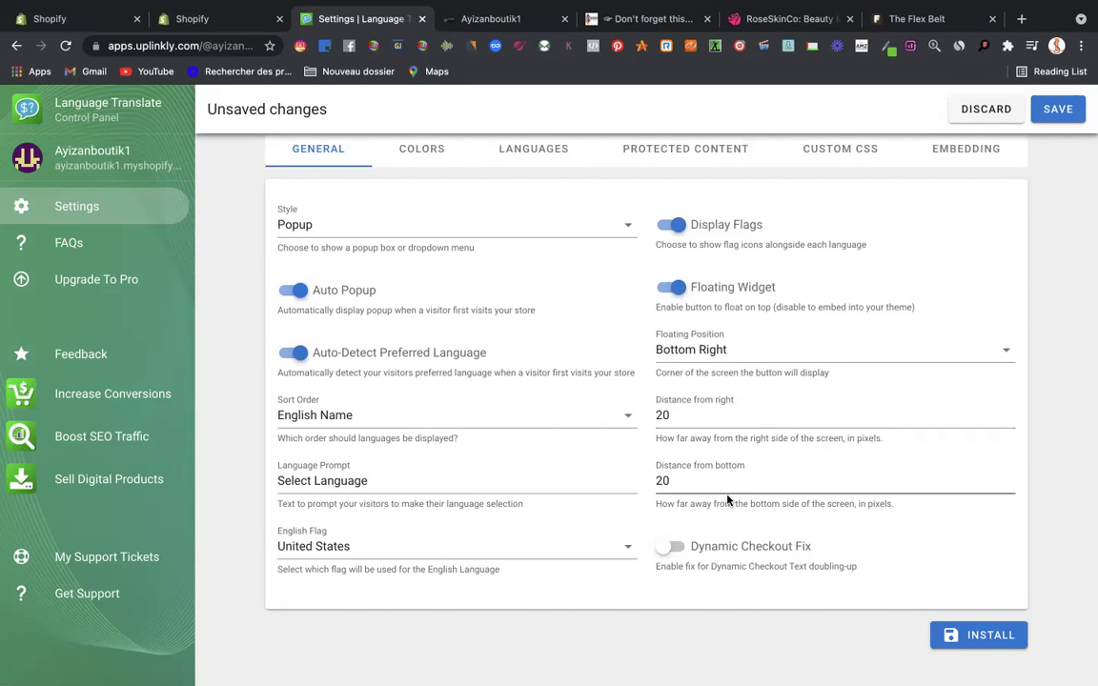
- On the Loca-Loca Store site, open and close the English language selection popup
{"action": "left_click", "coordinate": [593, 18]}
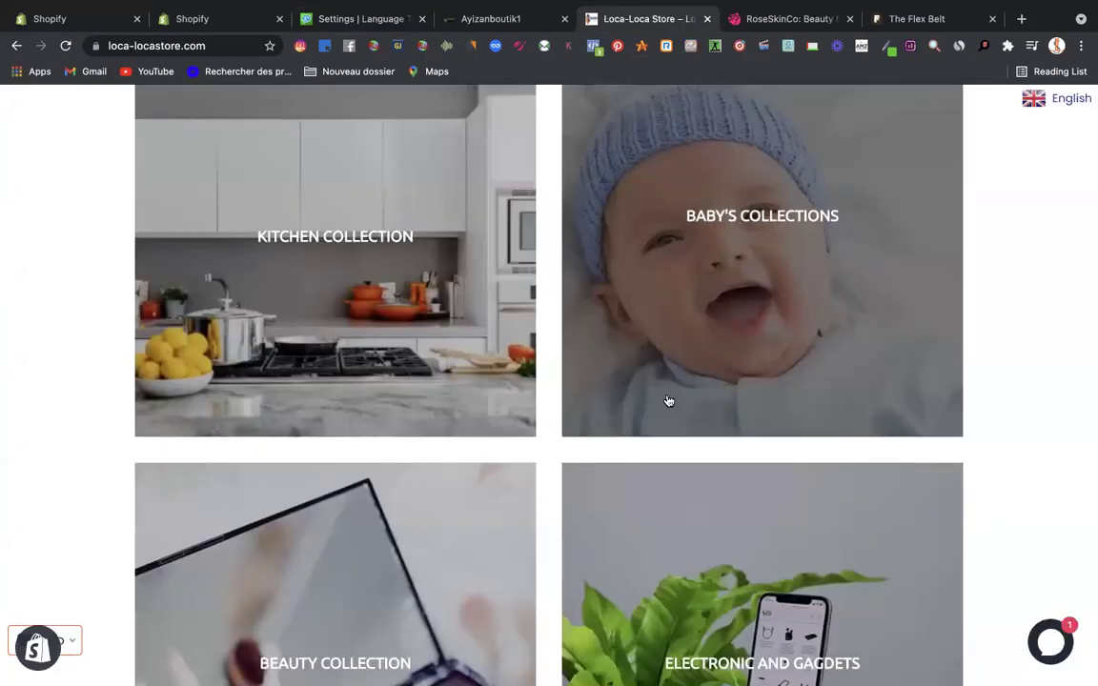
{"action": "scroll", "coordinate": [880, 532], "scroll_direction": "down", "scroll_amount": 1}
{"action": "scroll", "coordinate": [880, 532], "scroll_direction": "up", "scroll_amount": 2}
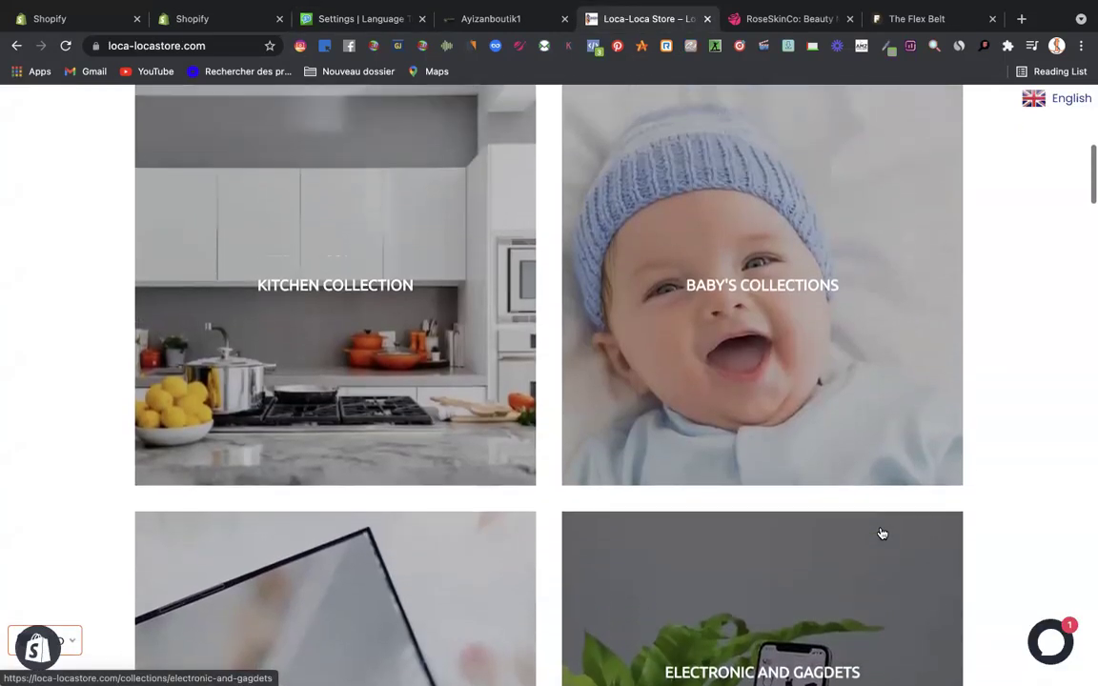
{"action": "scroll", "coordinate": [881, 533], "scroll_direction": "up", "scroll_amount": 1}
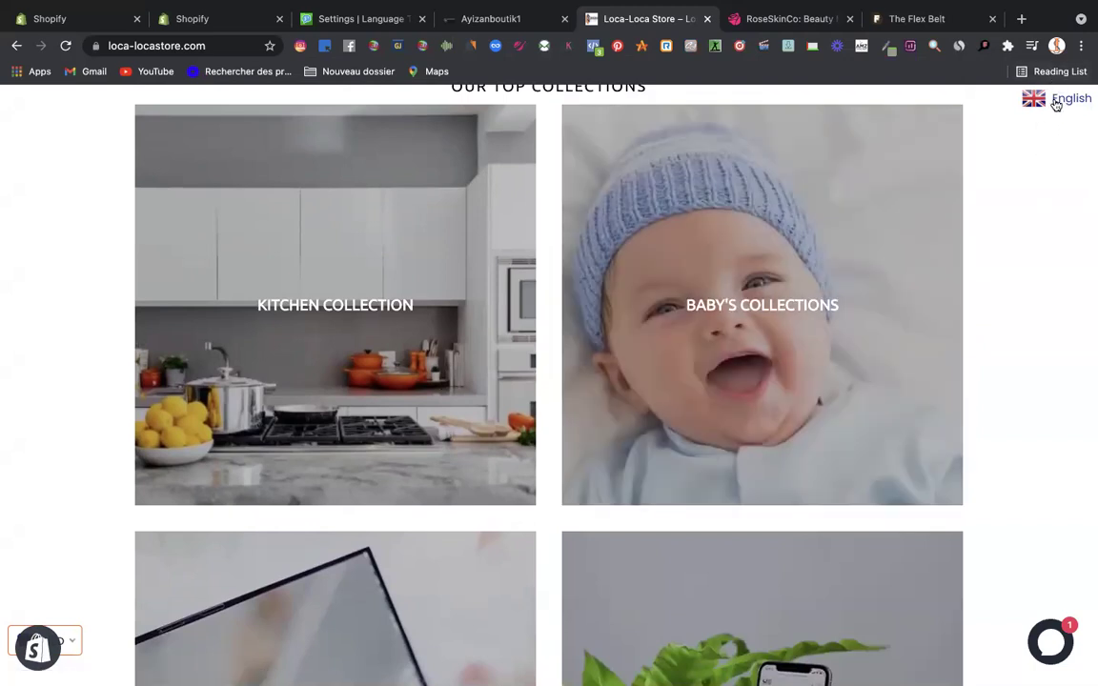
{"action": "left_click", "coordinate": [1055, 103]}
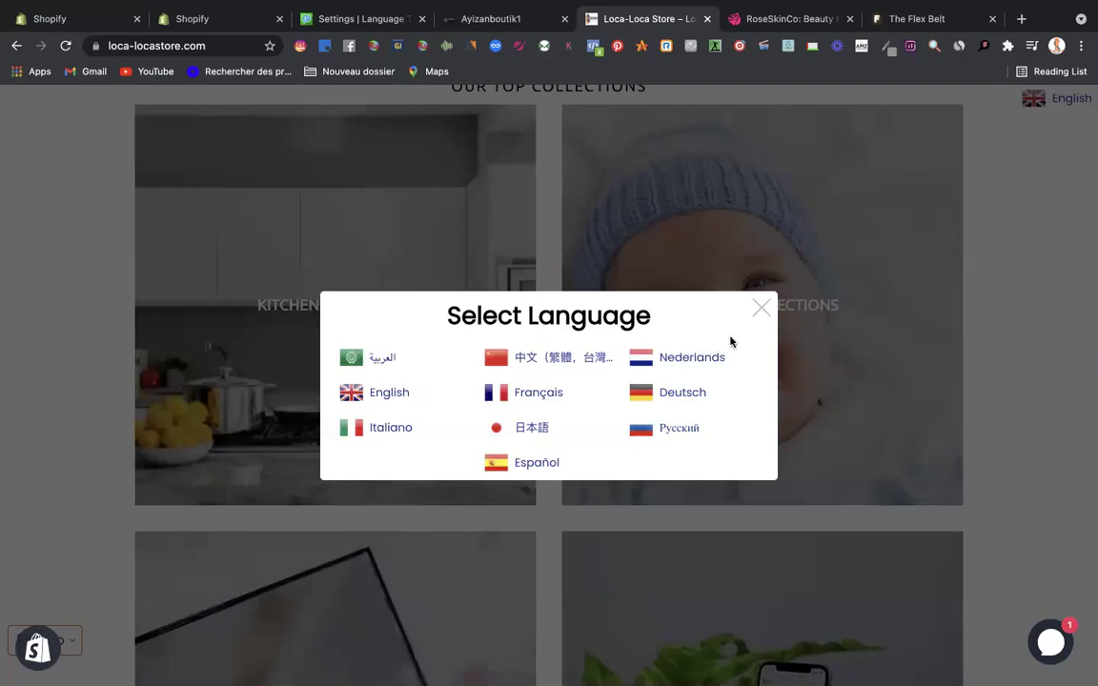
{"action": "left_click", "coordinate": [762, 307]}
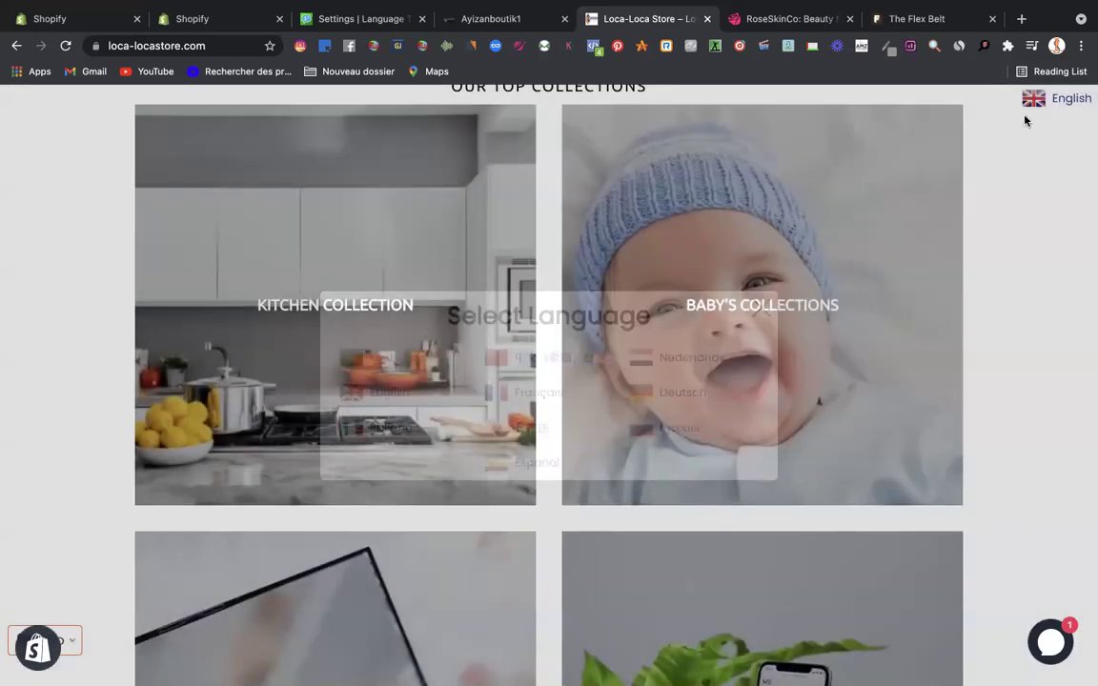
{"action": "scroll", "coordinate": [1021, 353], "scroll_direction": "down", "scroll_amount": 3}
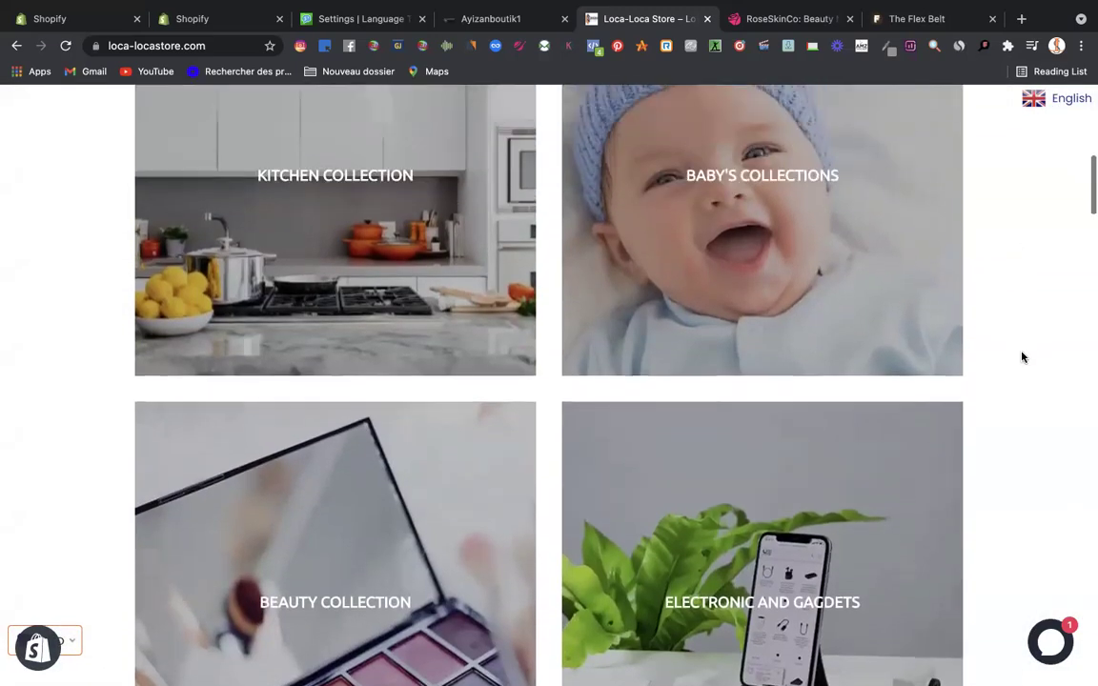
{"action": "scroll", "coordinate": [1034, 229], "scroll_direction": "up", "scroll_amount": 3}
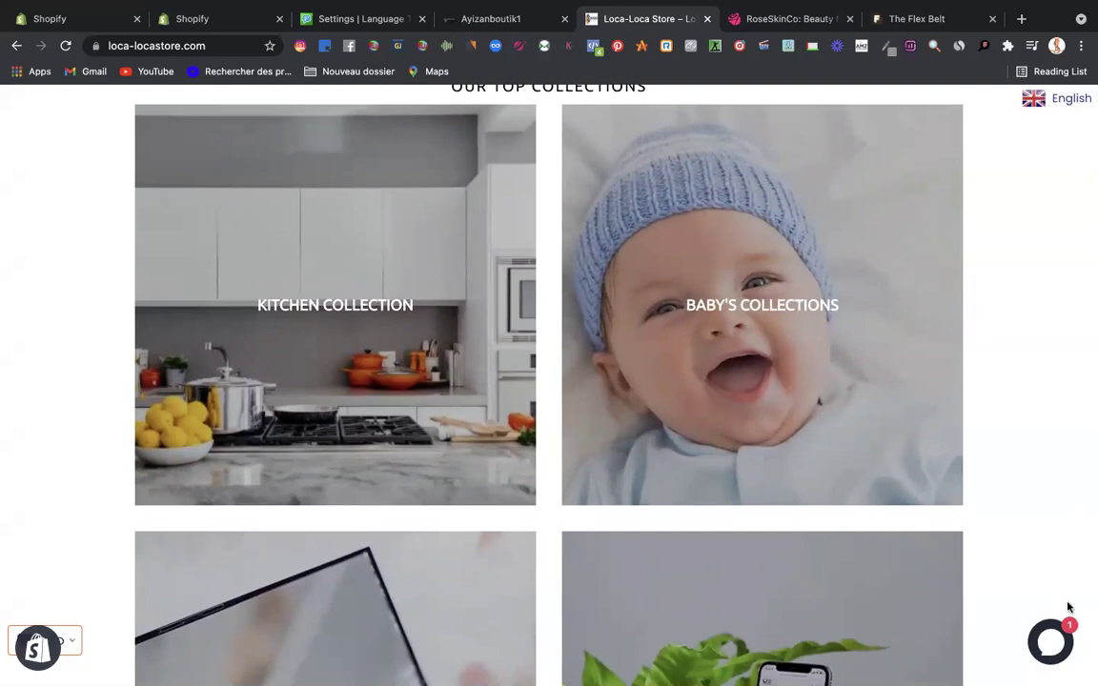
- Open and close the store's live chat and currency list, then return to Language Translate
{"action": "left_click", "coordinate": [1049, 641]}
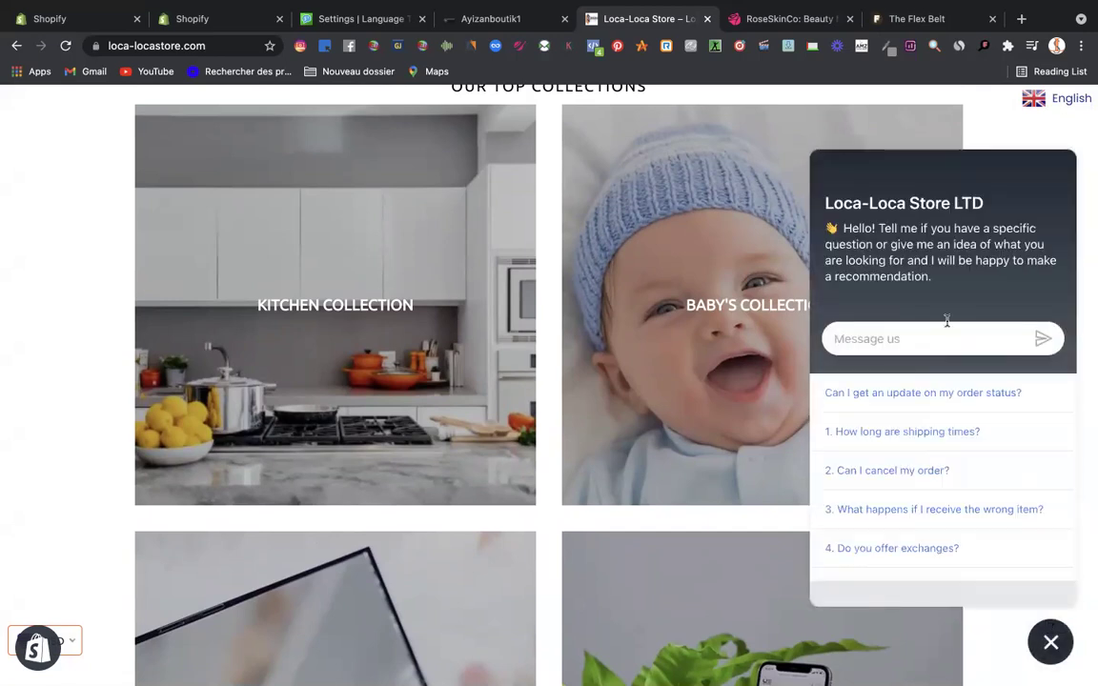
{"action": "left_click", "coordinate": [1052, 643]}
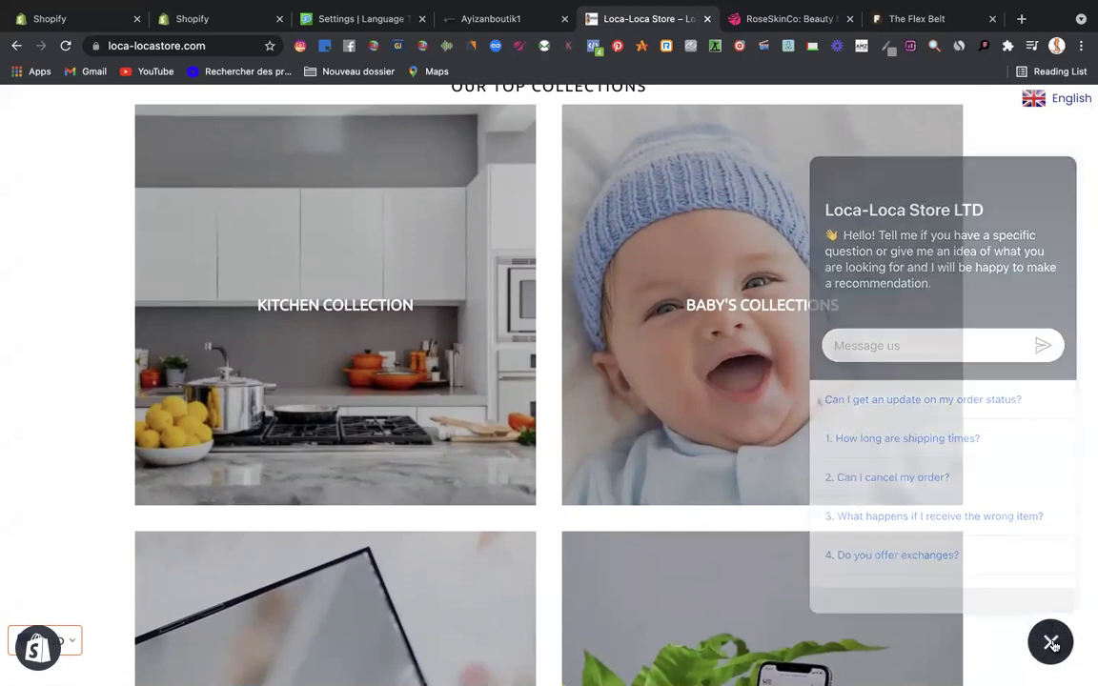
{"action": "left_click", "coordinate": [67, 641]}
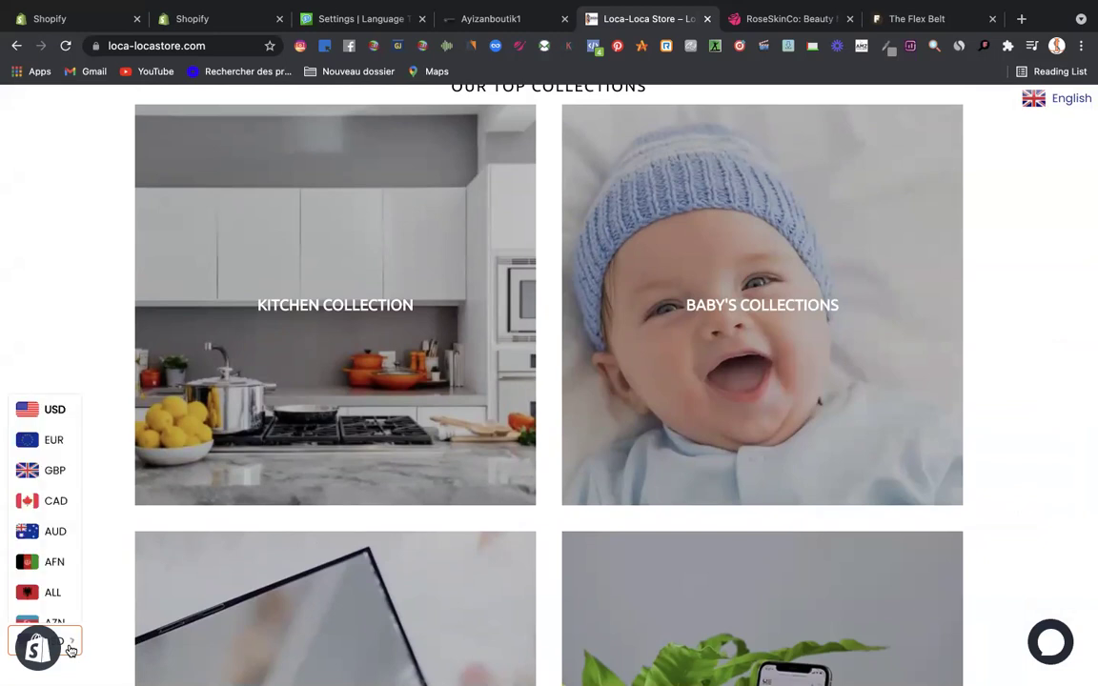
{"action": "scroll", "coordinate": [37, 503], "scroll_direction": "down", "scroll_amount": 10}
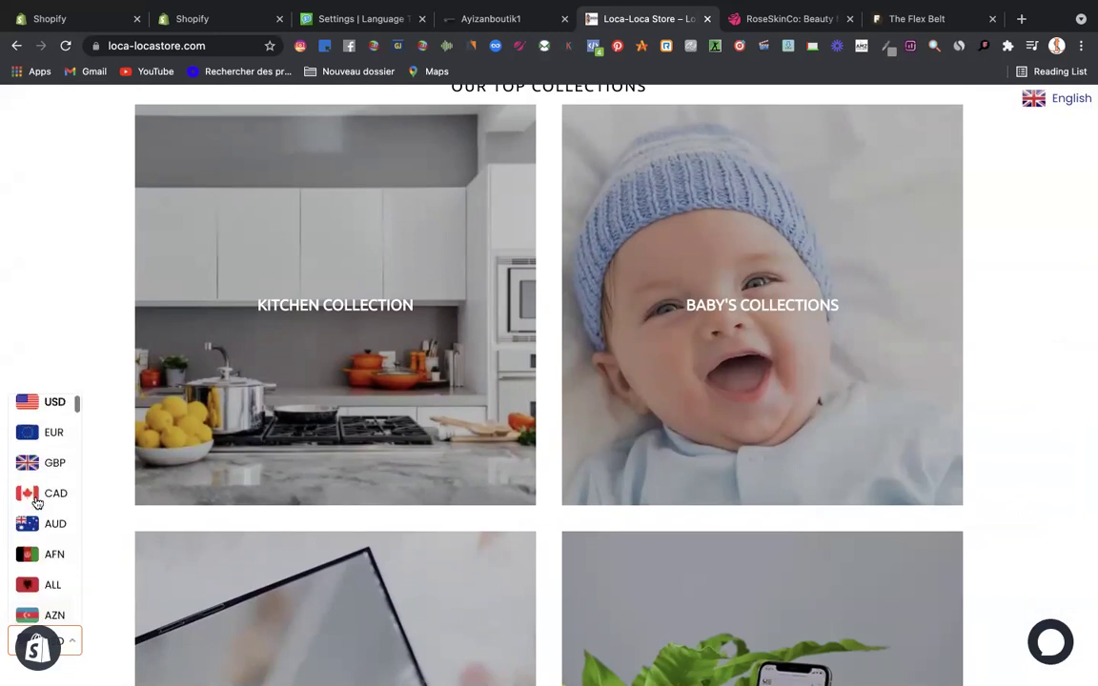
{"action": "scroll", "coordinate": [36, 502], "scroll_direction": "down", "scroll_amount": 8}
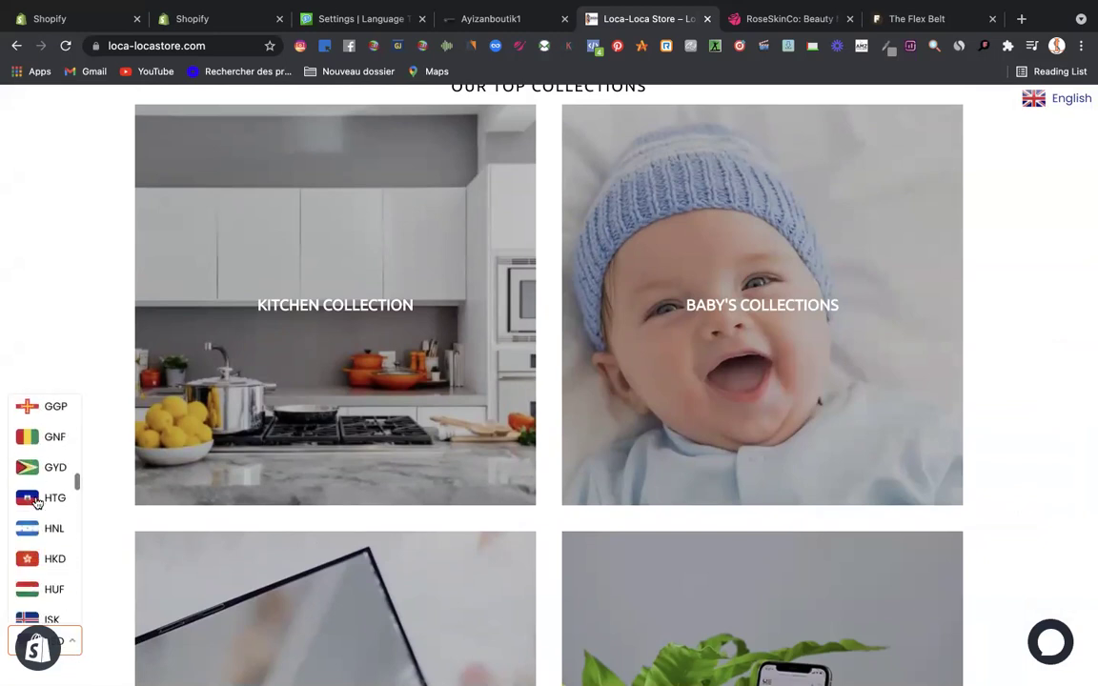
{"action": "left_click", "coordinate": [72, 647]}
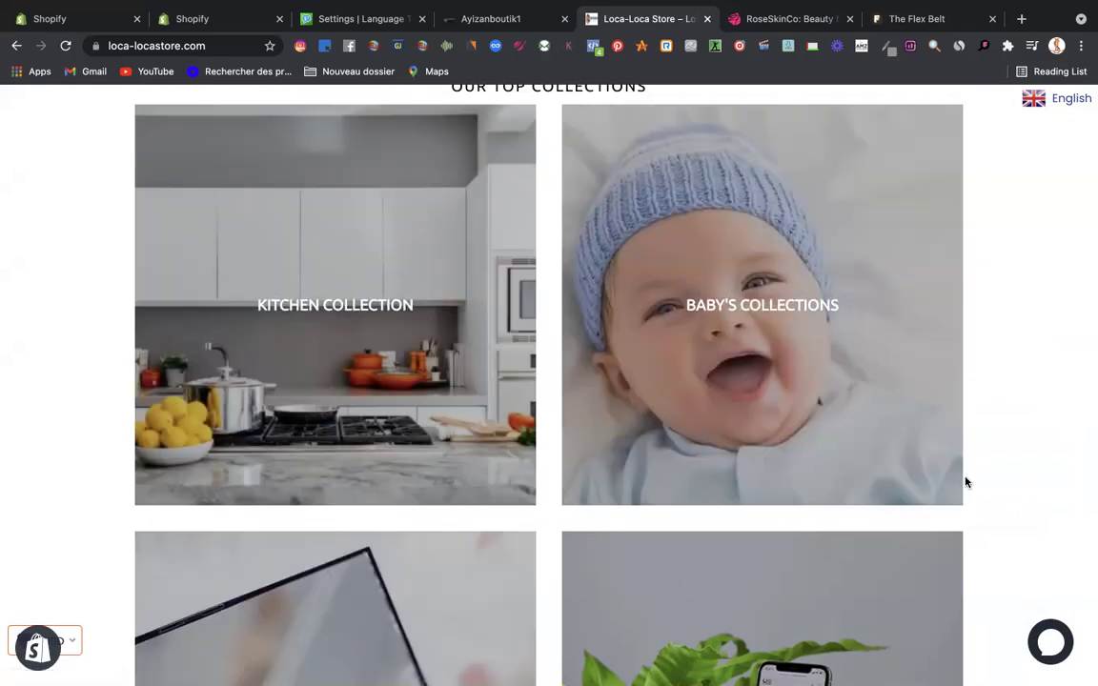
{"action": "scroll", "coordinate": [967, 481], "scroll_direction": "down", "scroll_amount": 2}
{"action": "scroll", "coordinate": [968, 484], "scroll_direction": "up", "scroll_amount": 8}
{"action": "scroll", "coordinate": [967, 484], "scroll_direction": "down", "scroll_amount": 1}
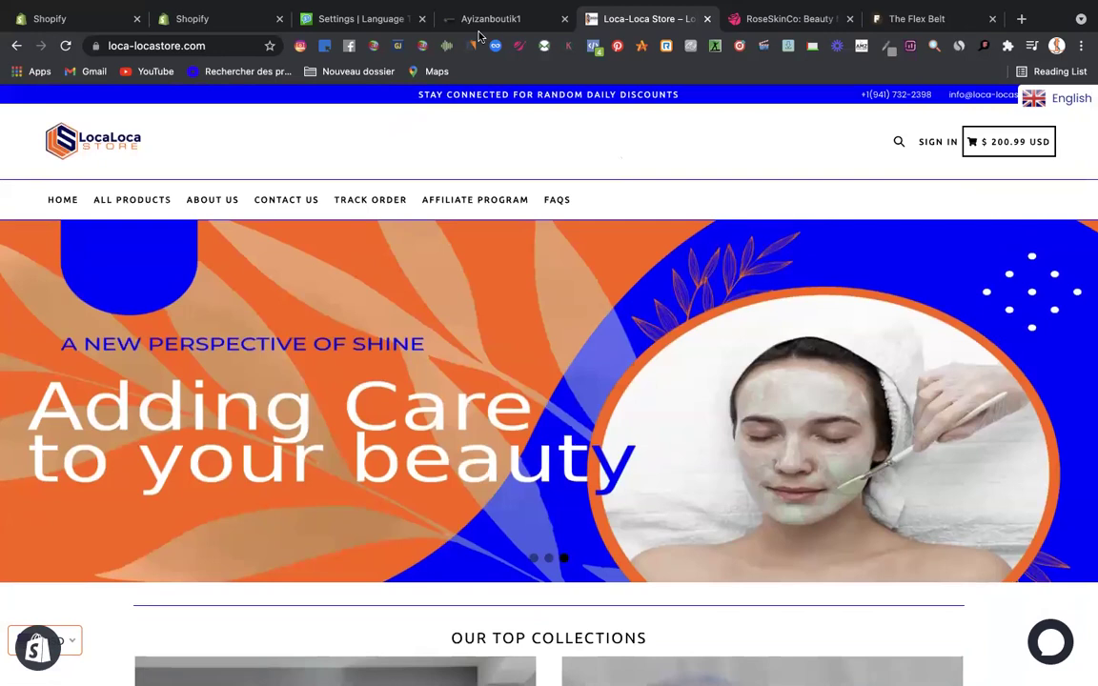
{"action": "left_click", "coordinate": [384, 20]}
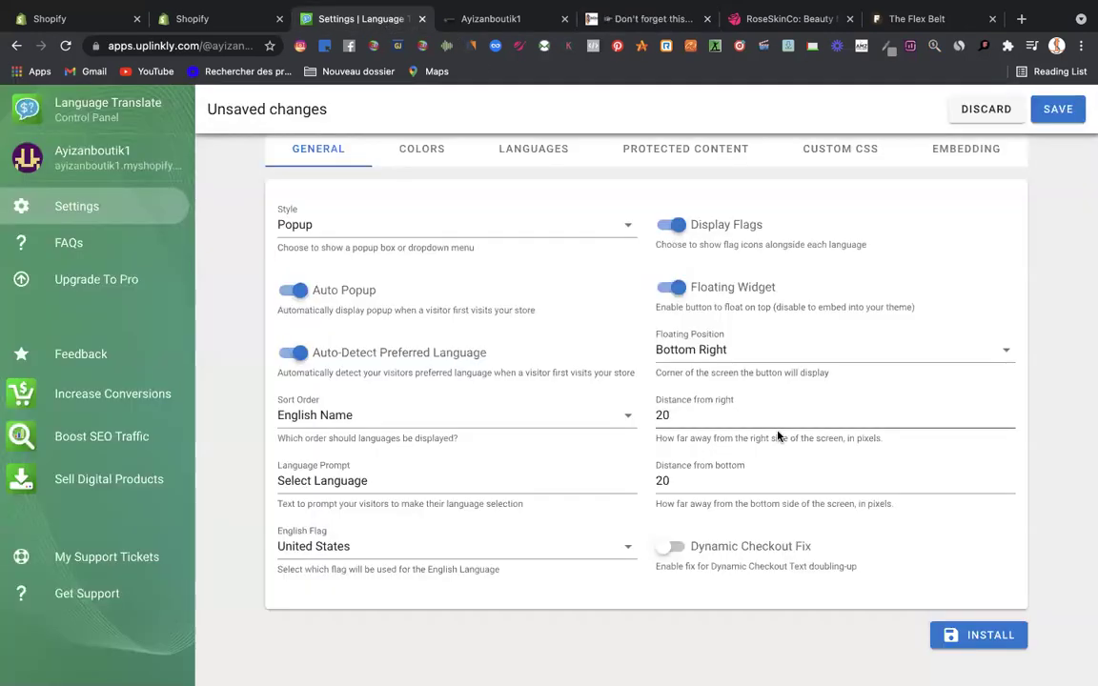
- View the widget's colours: font 0,0,0, background 255,255,255, hover 221,255,221
{"action": "scroll", "coordinate": [777, 435], "scroll_direction": "down", "scroll_amount": 1}
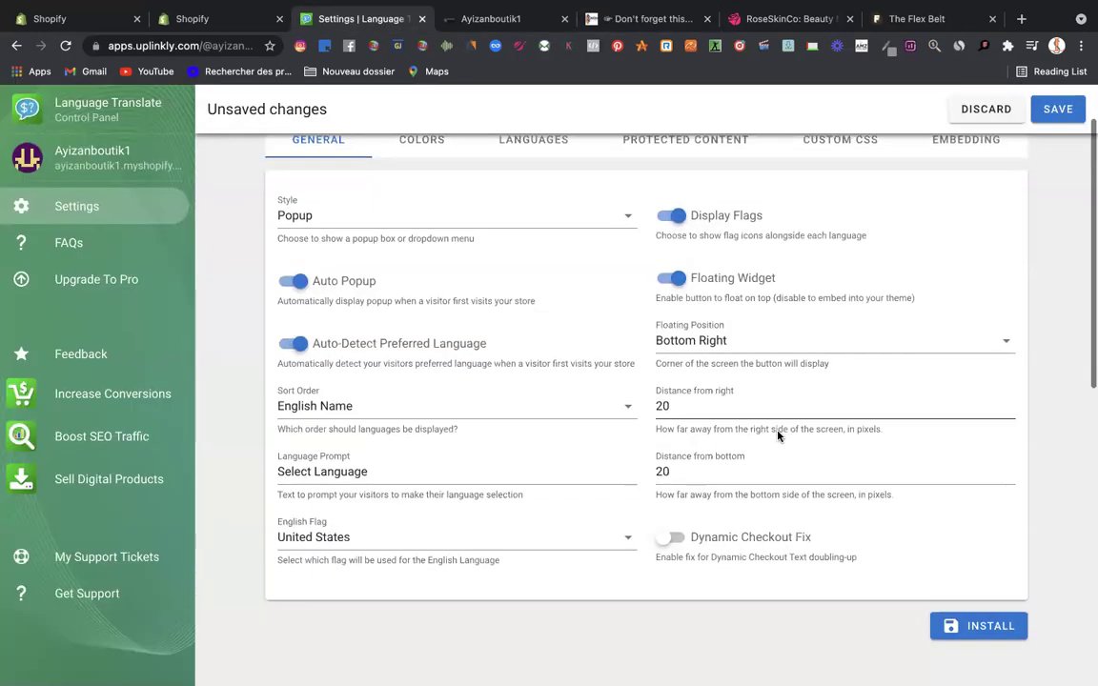
{"action": "scroll", "coordinate": [777, 434], "scroll_direction": "up", "scroll_amount": 3}
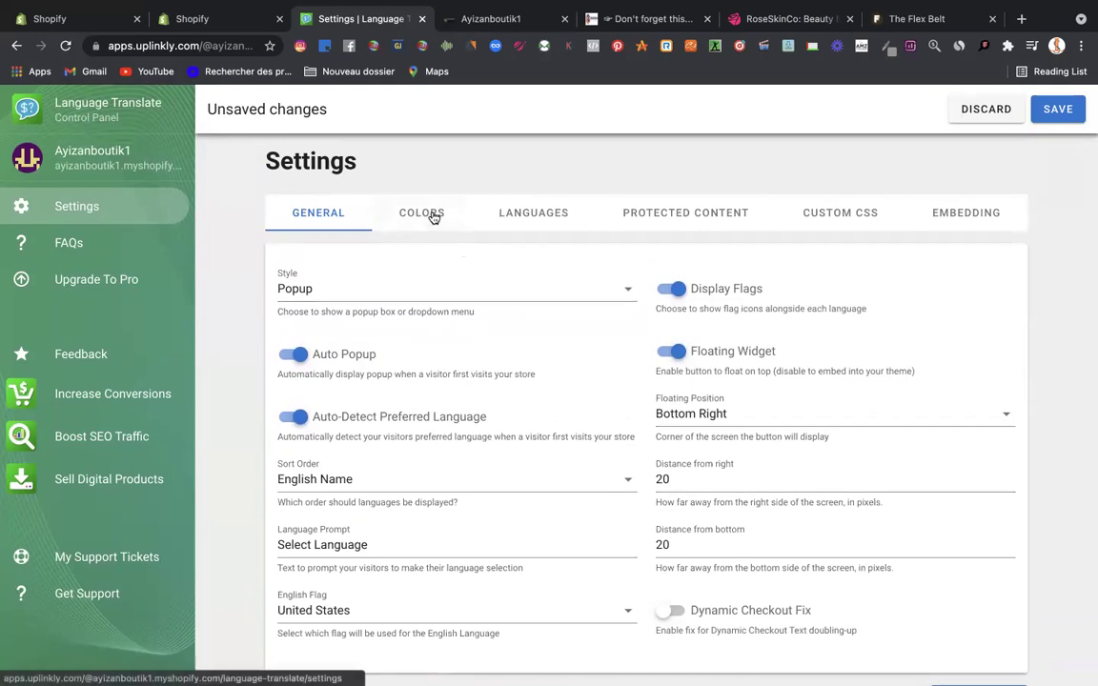
{"action": "left_click", "coordinate": [434, 217]}
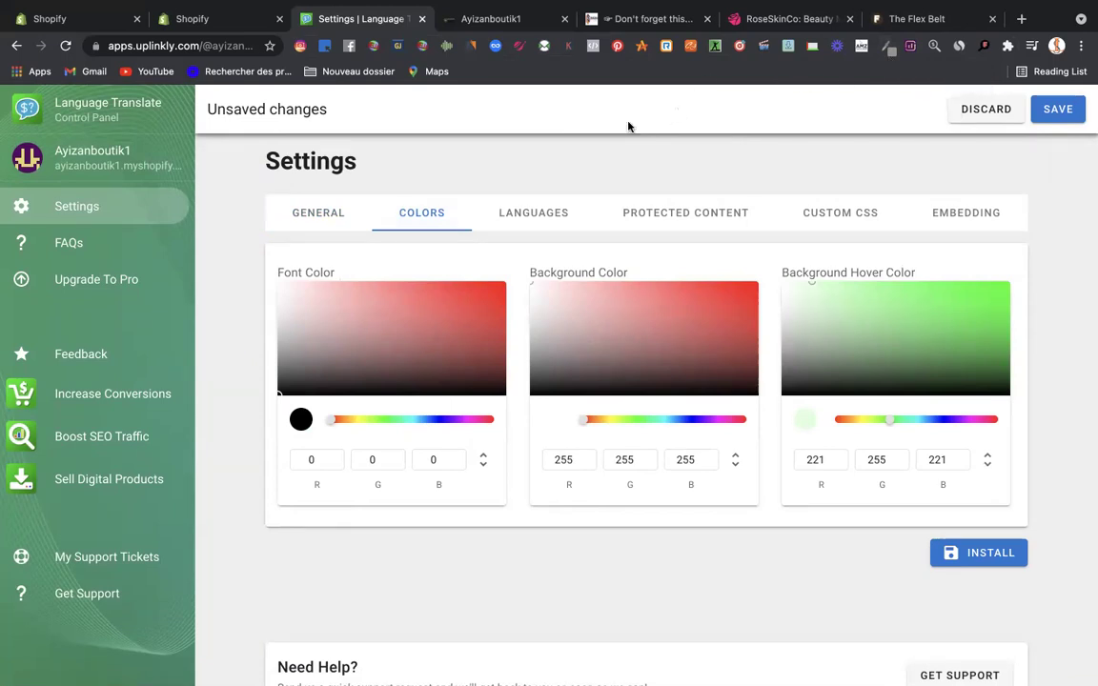
{"action": "left_click", "coordinate": [520, 24]}
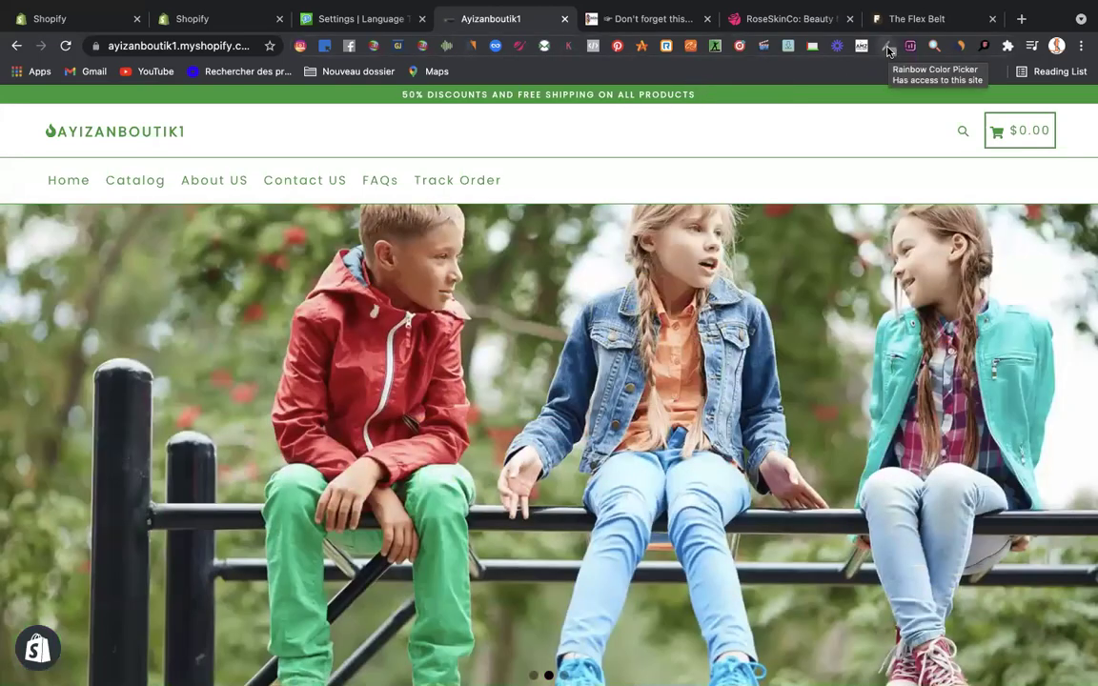
- Sample the Ayizanboutik1 banner green with Rainbow Color Picker and copy its hex #2e9a35
{"action": "left_click", "coordinate": [887, 48]}
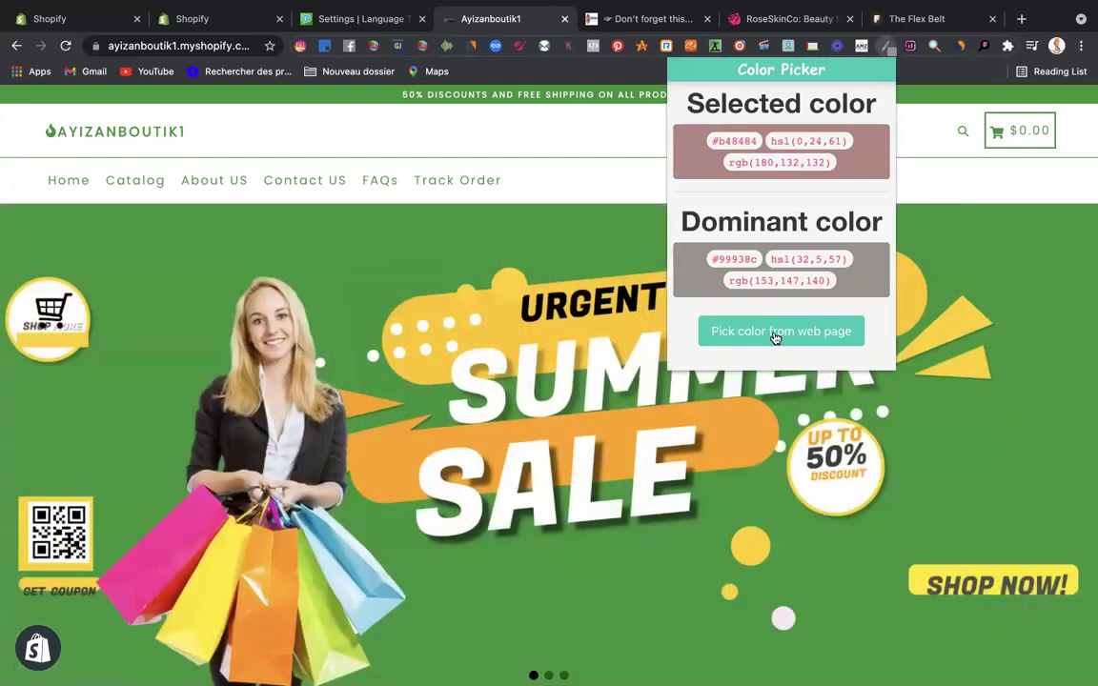
{"action": "left_click", "coordinate": [773, 337]}
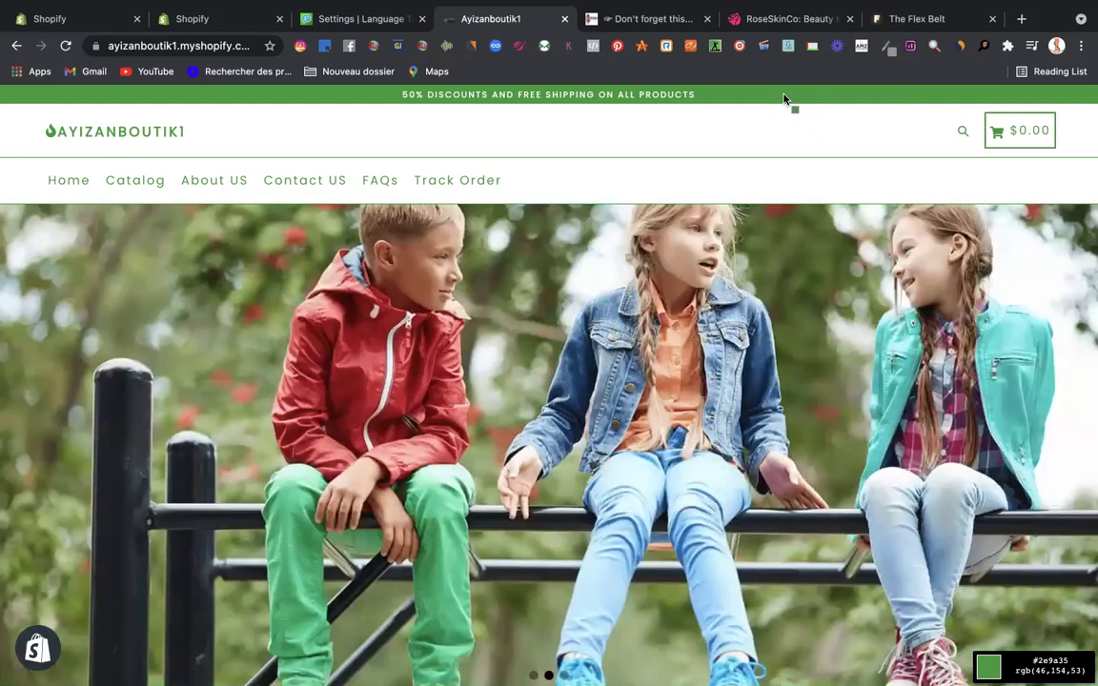
{"action": "left_click", "coordinate": [783, 98]}
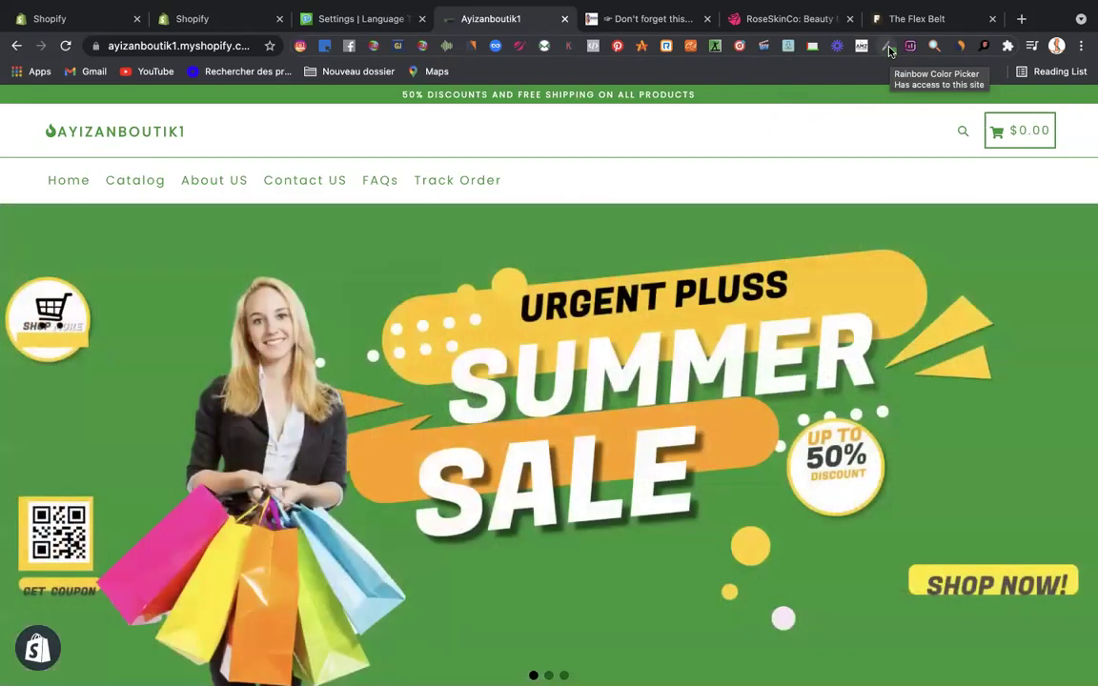
{"action": "left_click", "coordinate": [888, 50]}
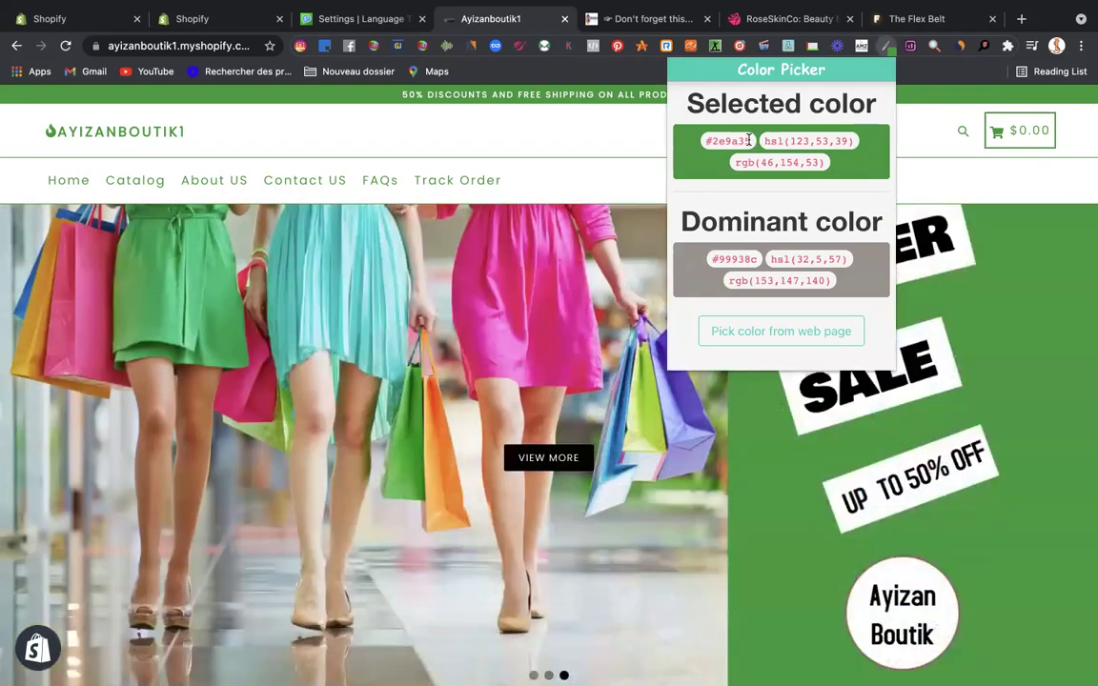
{"action": "left_click", "coordinate": [724, 141]}
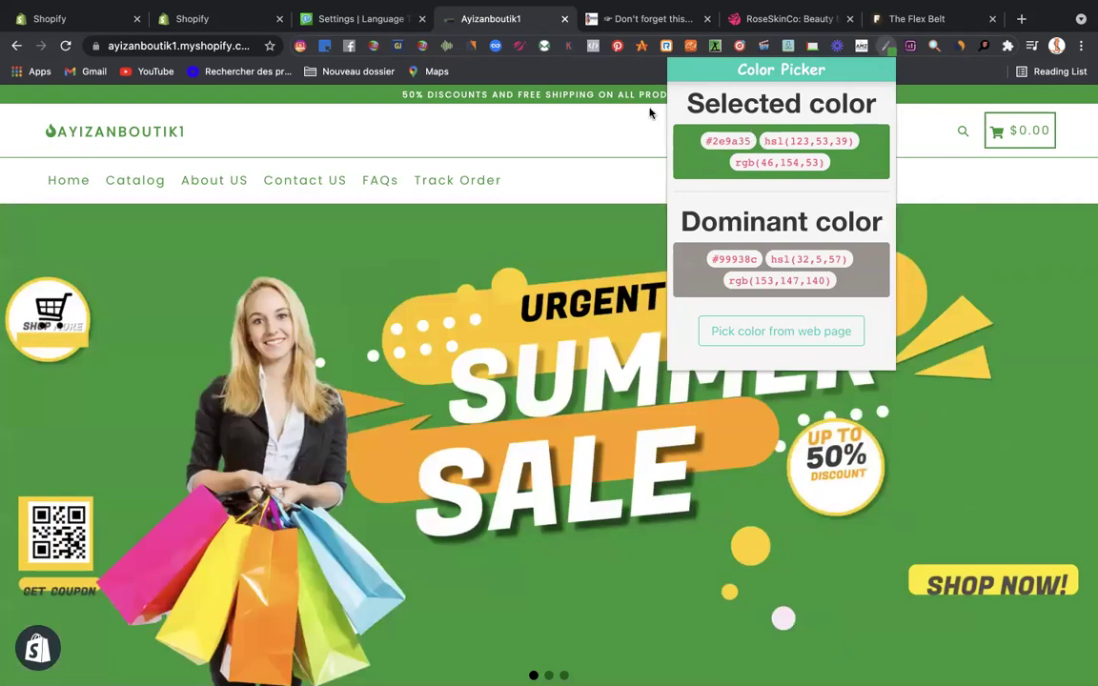
{"action": "left_click", "coordinate": [360, 21]}
{"action": "left_click", "coordinate": [360, 19]}
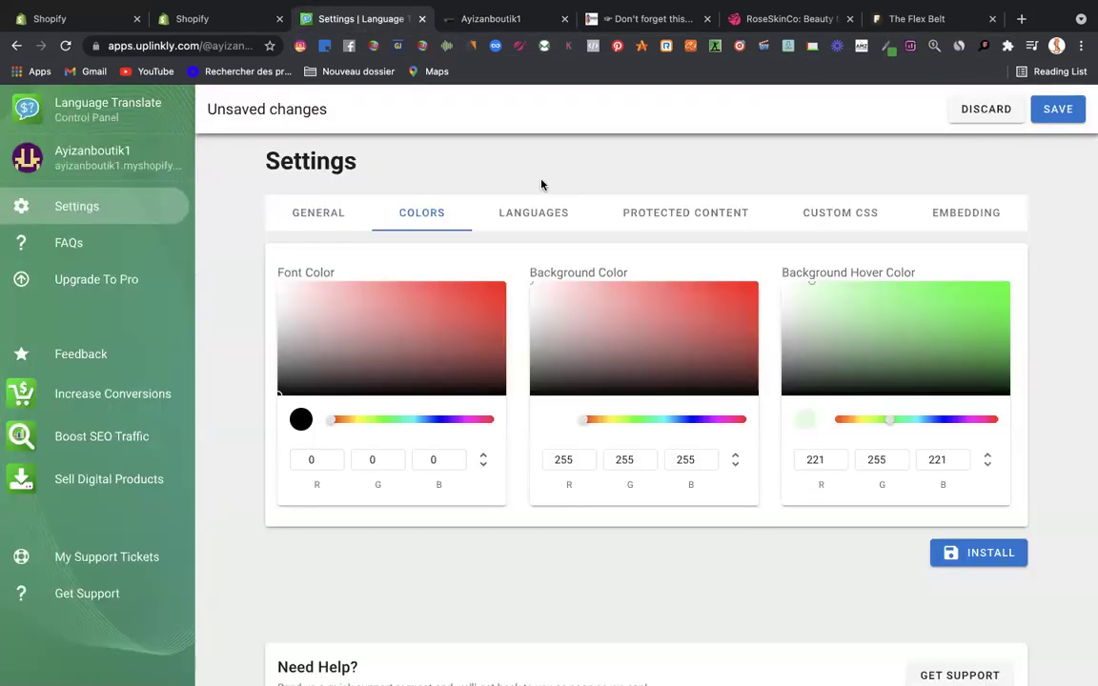
- Back on the Colors tab, move the Font Color hue slider over to green
{"action": "left_click", "coordinate": [915, 19]}
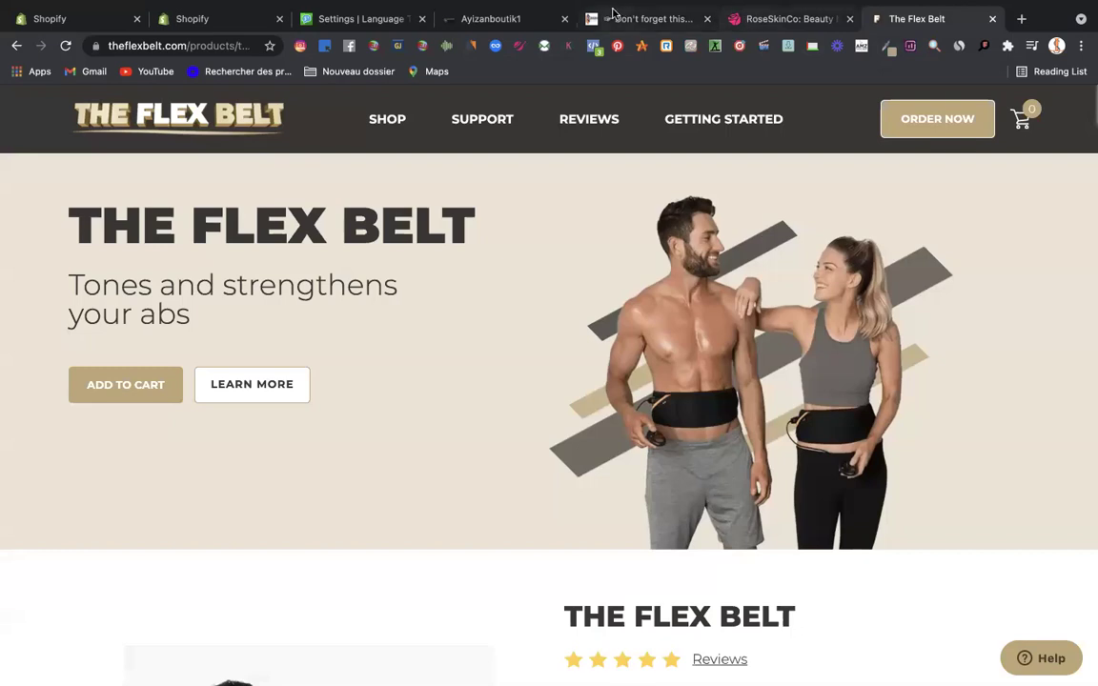
{"action": "left_click", "coordinate": [495, 18]}
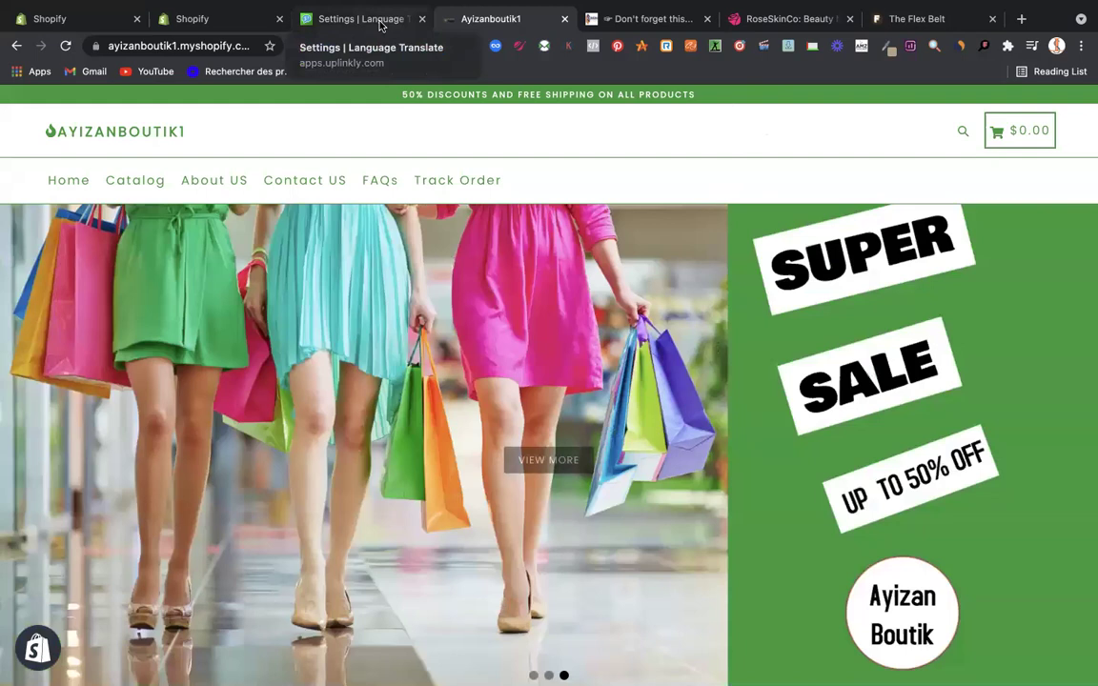
{"action": "left_click", "coordinate": [380, 25]}
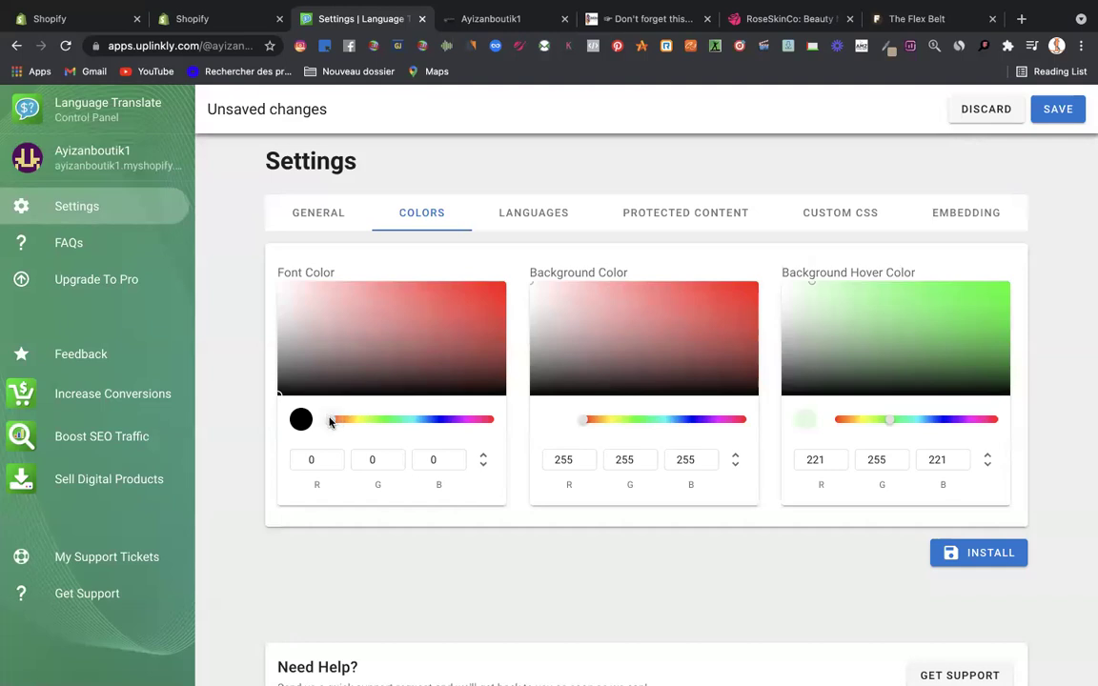
{"action": "mouse_move", "coordinate": [330, 422]}
{"action": "left_mouse_down"}
{"action": "mouse_move", "coordinate": [477, 431]}
{"action": "mouse_move", "coordinate": [437, 412]}
{"action": "mouse_move", "coordinate": [413, 419]}
{"action": "mouse_move", "coordinate": [367, 377]}
{"action": "mouse_move", "coordinate": [380, 402]}
{"action": "mouse_move", "coordinate": [335, 419]}
{"action": "mouse_move", "coordinate": [480, 436]}
{"action": "mouse_move", "coordinate": [324, 407]}
{"action": "left_mouse_up"}
{"action": "left_click_drag", "start_coordinate": [330, 425], "coordinate": [345, 424]}
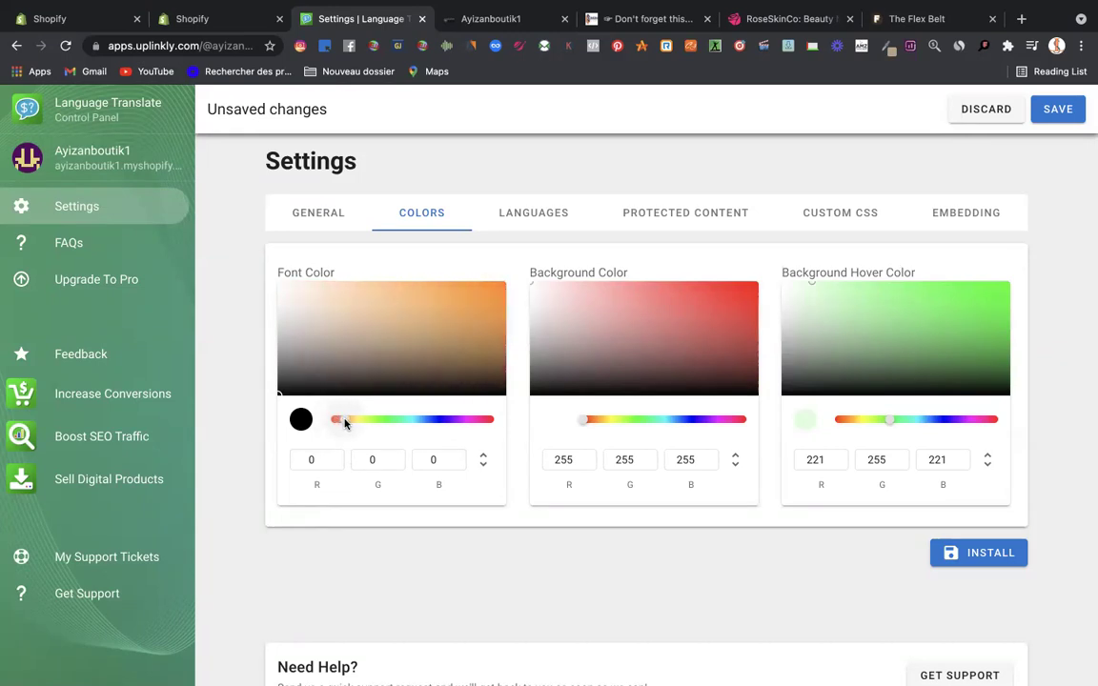
{"action": "mouse_move", "coordinate": [345, 424]}
{"action": "left_mouse_down"}
{"action": "mouse_move", "coordinate": [331, 430]}
{"action": "mouse_move", "coordinate": [345, 424]}
{"action": "left_mouse_up"}
{"action": "left_click_drag", "start_coordinate": [345, 424], "coordinate": [377, 426]}
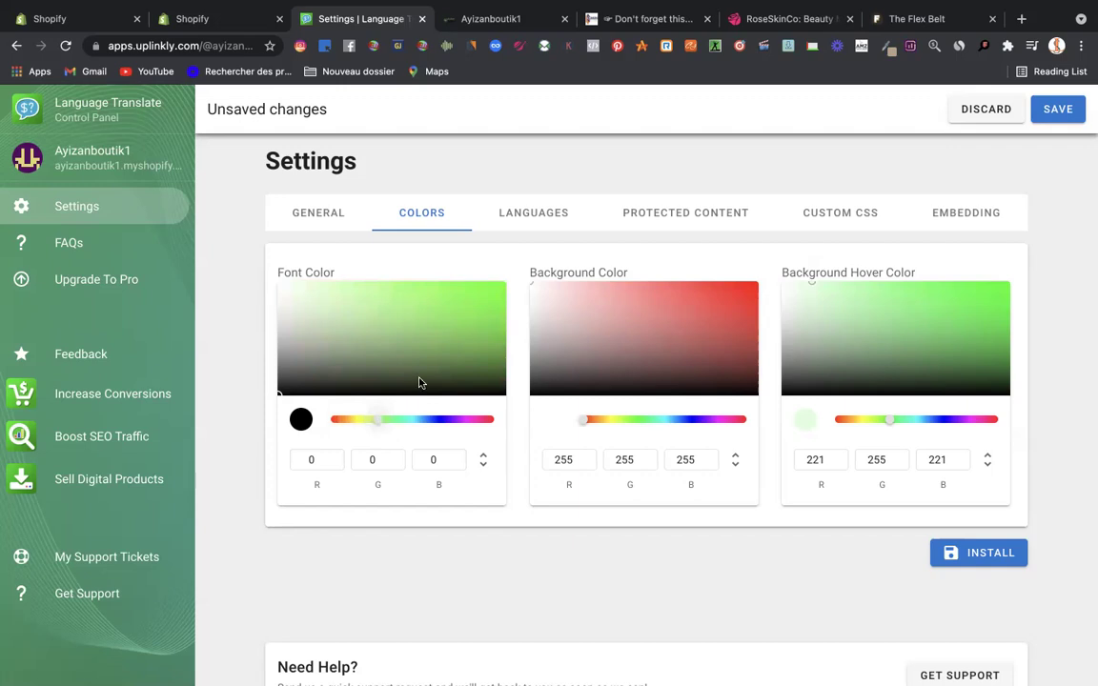
- Pick the bright green 68, 223, 13 in the Font Color gradient
{"action": "left_click", "coordinate": [477, 303]}
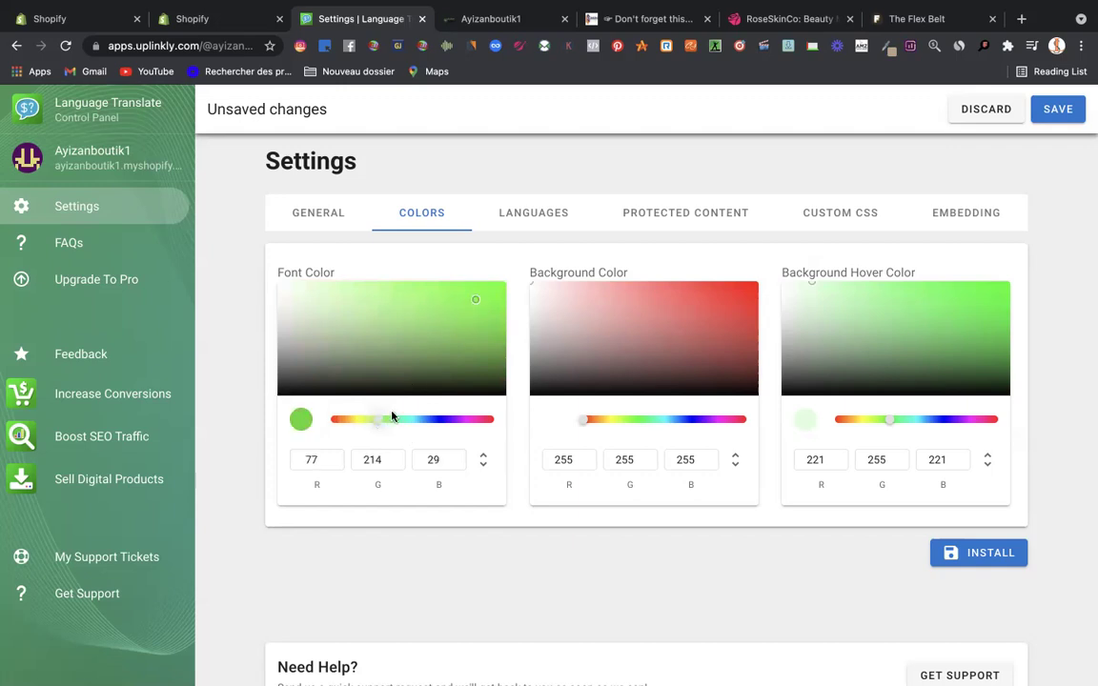
{"action": "left_click", "coordinate": [487, 299]}
{"action": "left_click", "coordinate": [487, 303]}
{"action": "left_click", "coordinate": [490, 286]}
{"action": "left_click", "coordinate": [492, 299]}
- Begin replacing the Background Color RGB values and try a green shade in its gradient
{"action": "key", "text": "BackSpace"}
{"action": "key", "text": "BackSpace"}
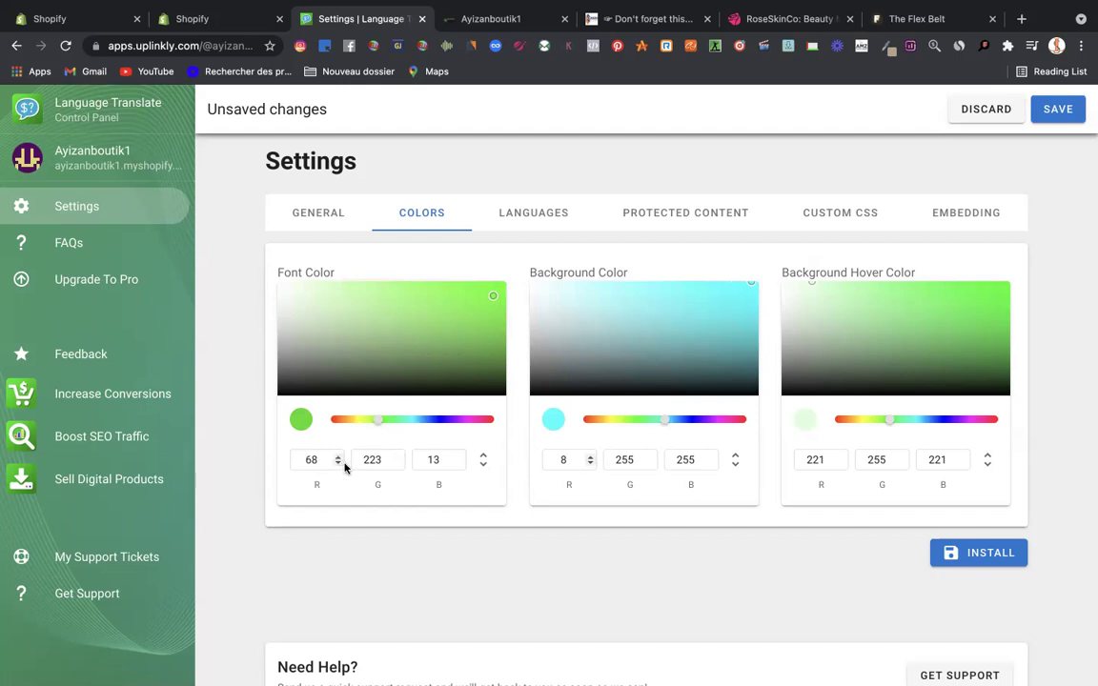
{"action": "left_click", "coordinate": [639, 461]}
{"action": "key", "text": "BackSpace"}
{"action": "key", "text": "BackSpace"}
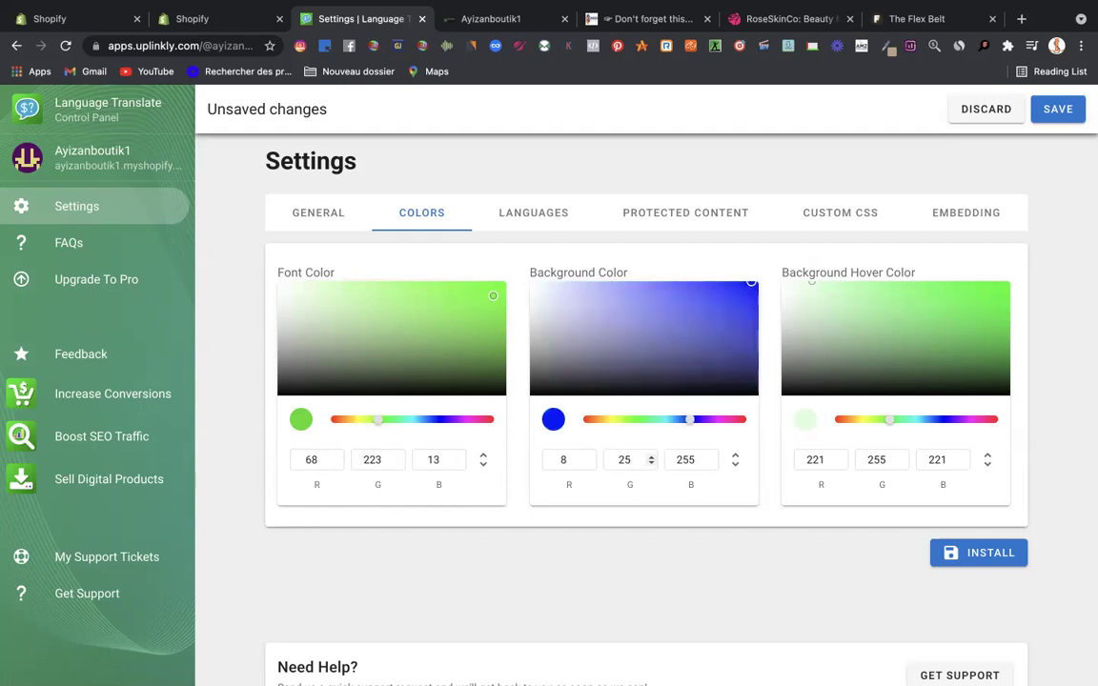
{"action": "type", "text": "23"}
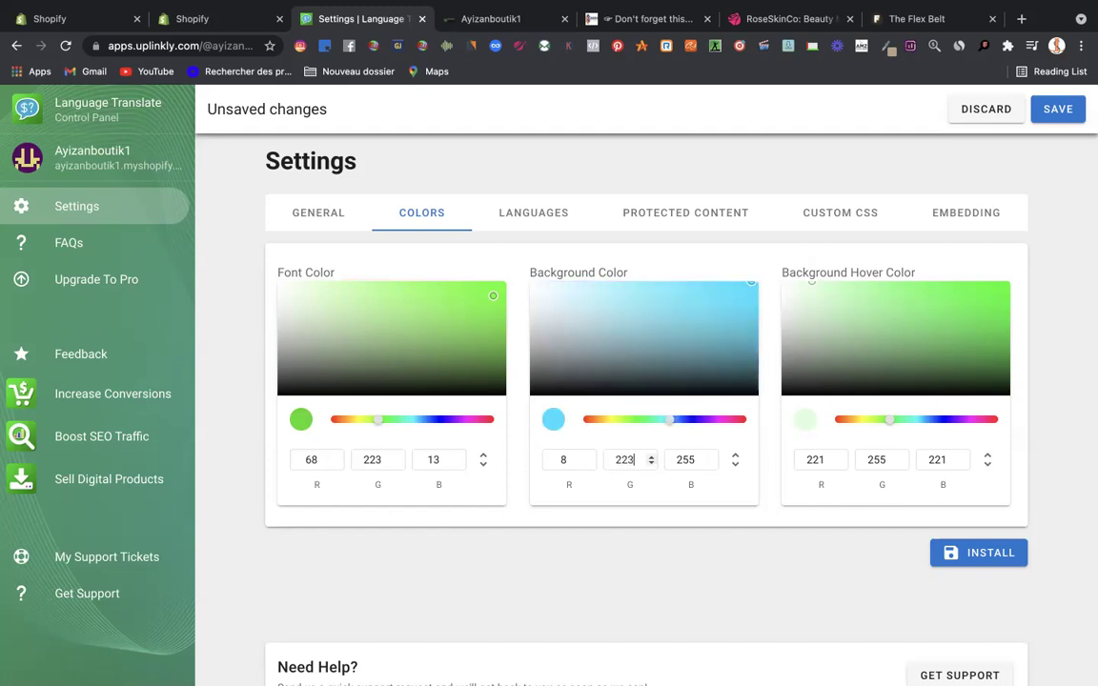
{"action": "left_click", "coordinate": [695, 461]}
{"action": "key", "text": "BackSpace"}
{"action": "key", "text": "BackSpace"}
{"action": "key", "text": "BackSpace"}
{"action": "type", "text": "0"}
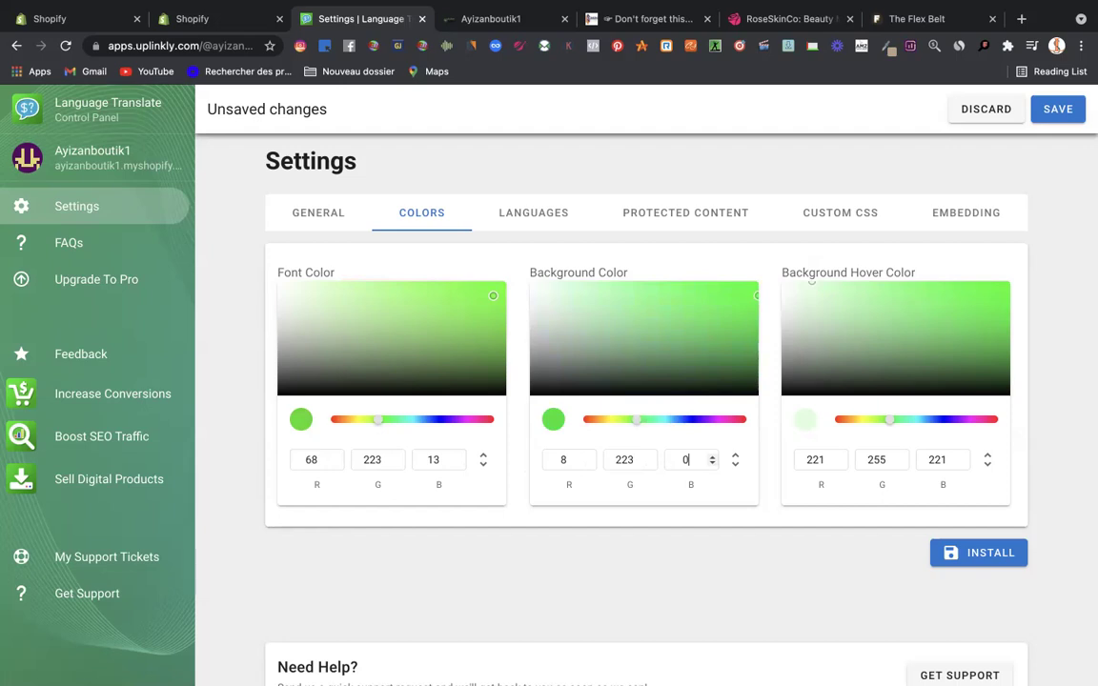
{"action": "type", "text": "13"}
{"action": "left_click_drag", "start_coordinate": [749, 297], "coordinate": [742, 296]}
- Enter 68, 223 and 13 into the Background Color R, G and B fields
{"action": "left_click", "coordinate": [571, 459]}
{"action": "key", "text": "BackSpace"}
{"action": "type", "text": "68"}
{"action": "left_click", "coordinate": [638, 461]}
{"action": "key", "text": "BackSpace"}
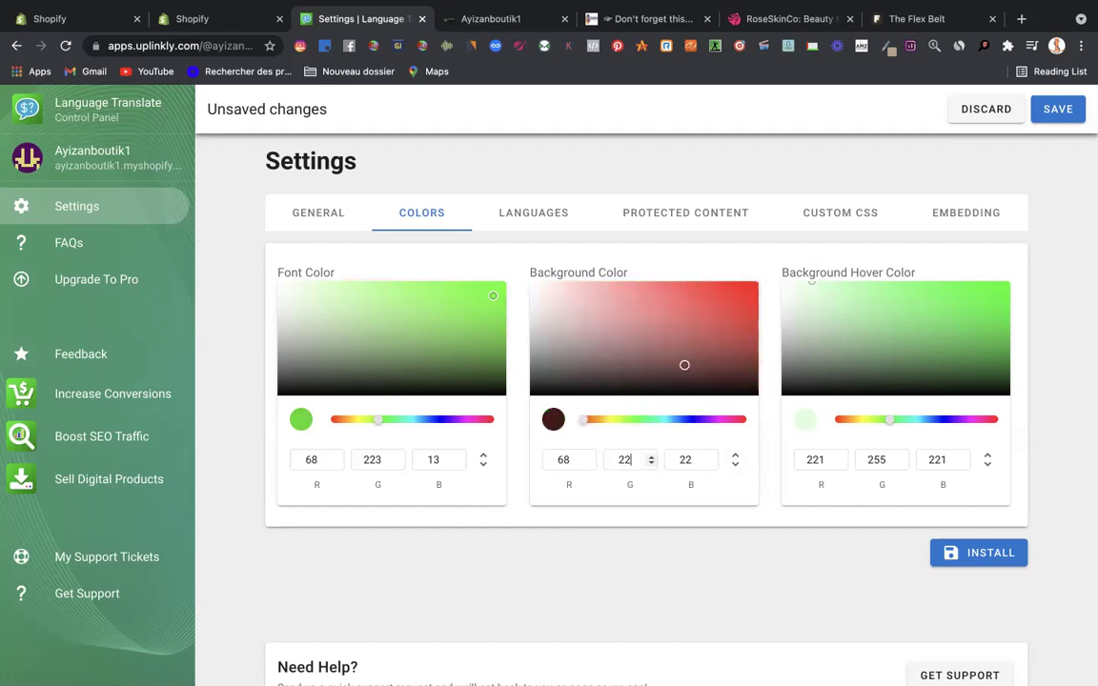
{"action": "type", "text": "3"}
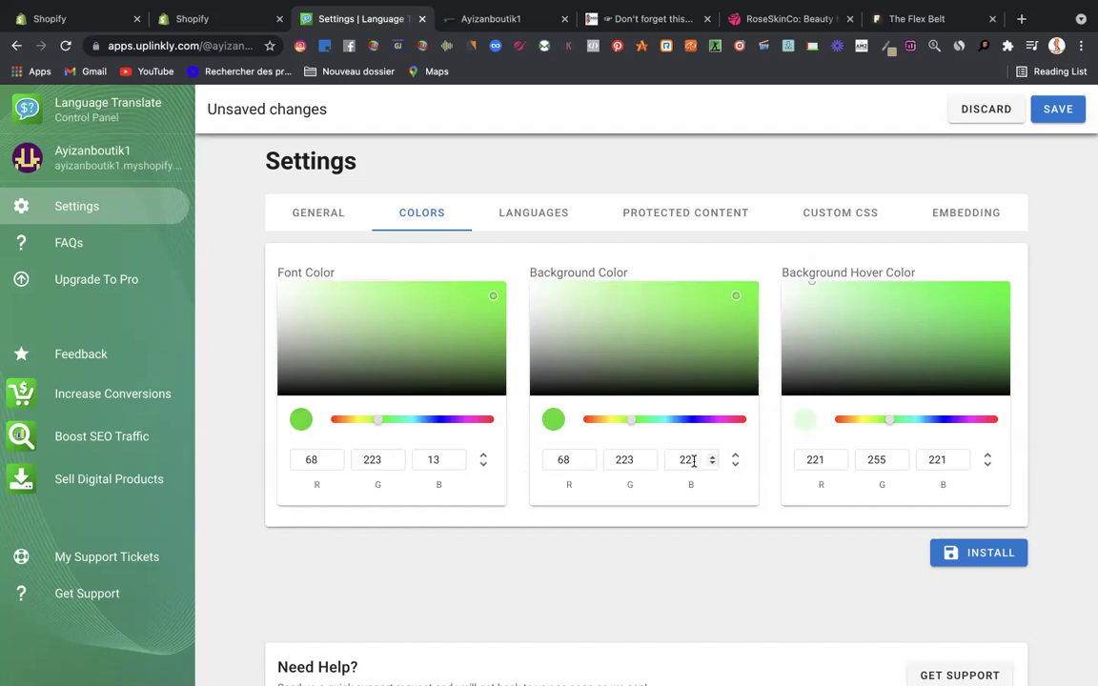
{"action": "left_click", "coordinate": [693, 461]}
{"action": "key", "text": "BackSpace"}
{"action": "key", "text": "BackSpace"}
{"action": "type", "text": "3"}
- Enter 68, 223 and 13 into the Background Hover Color R, G and B fields
{"action": "double_click", "coordinate": [816, 459]}
{"action": "type", "text": "2"}
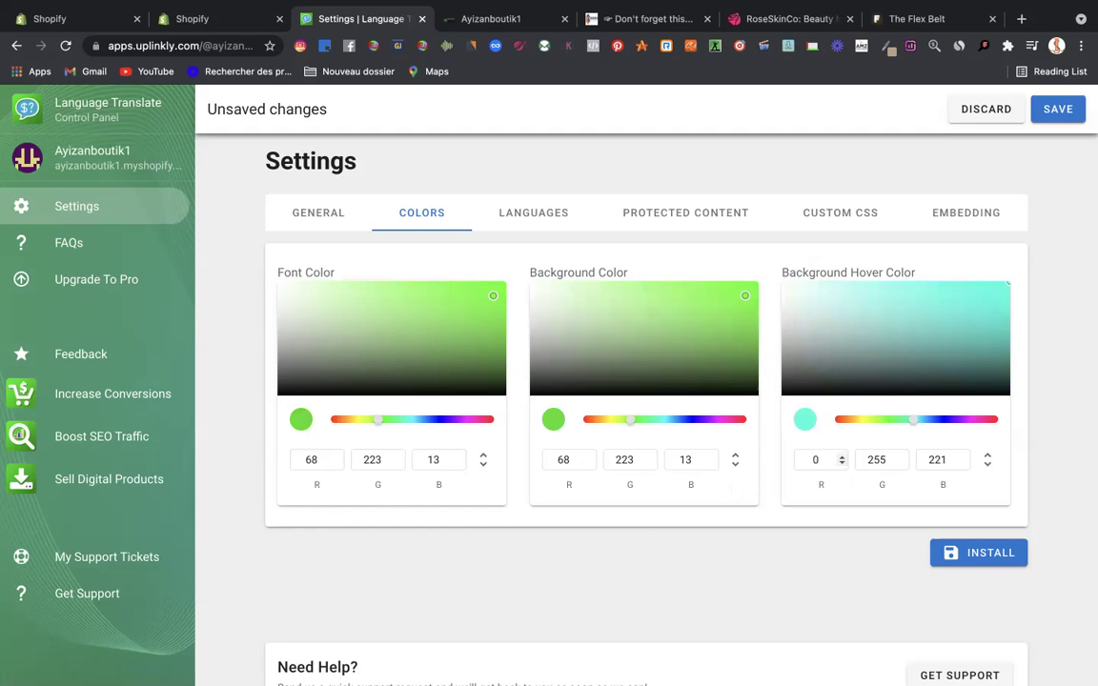
{"action": "type", "text": "68"}
{"action": "left_click", "coordinate": [881, 461]}
{"action": "key", "text": "BackSpace"}
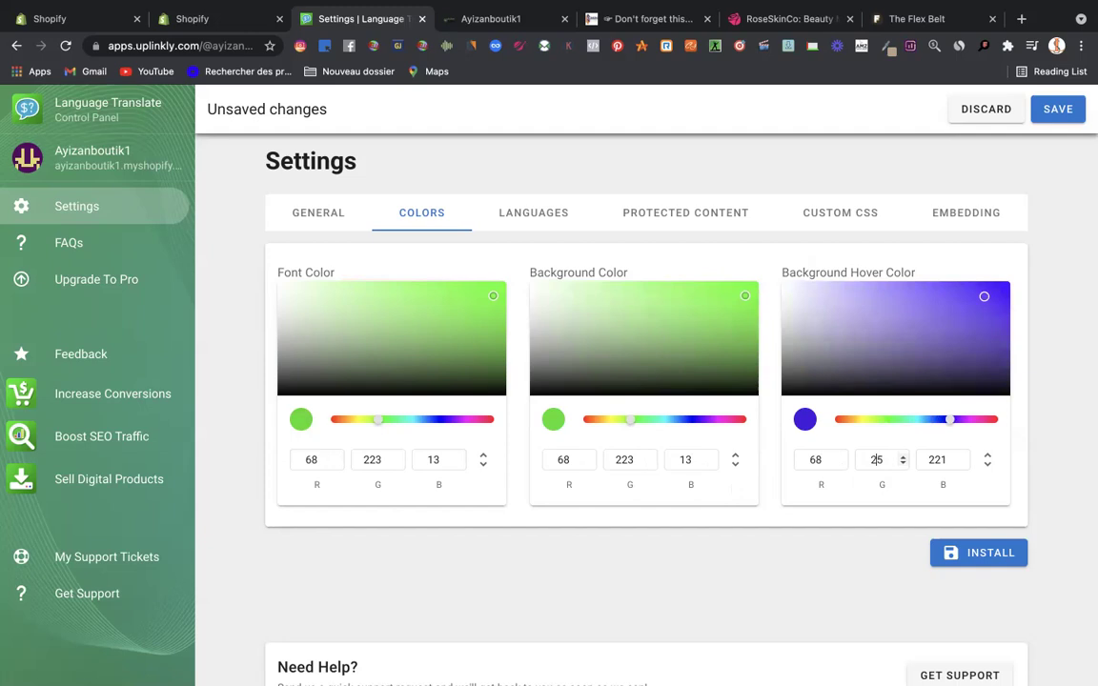
{"action": "type", "text": "23"}
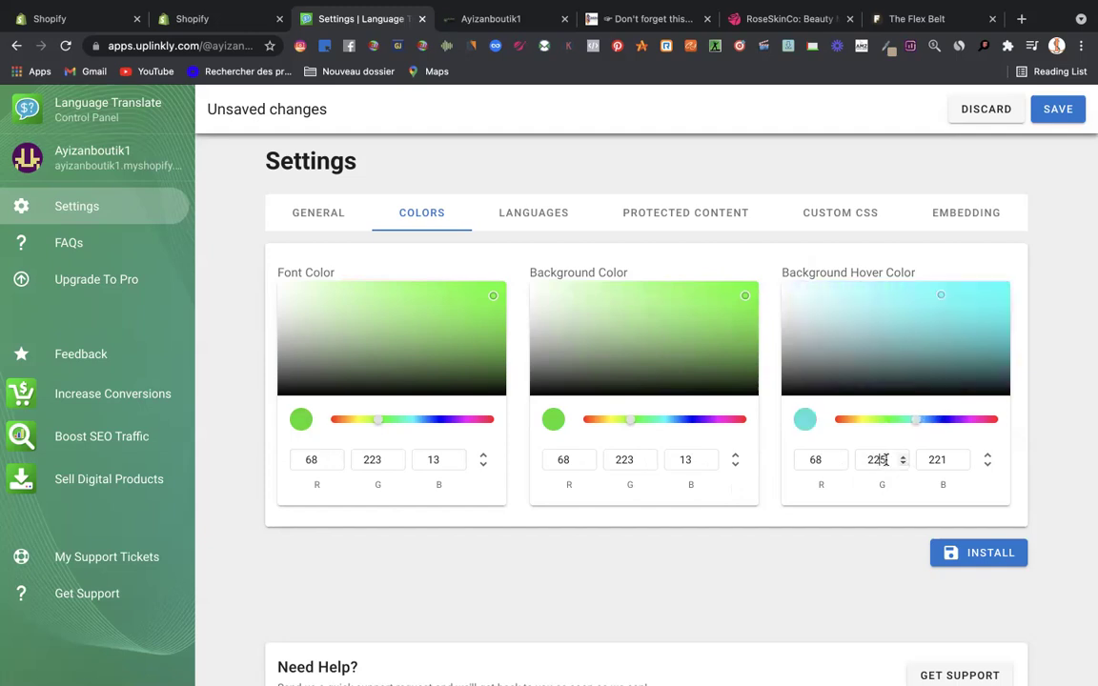
{"action": "key", "text": "BackSpace"}
{"action": "type", "text": "3"}
{"action": "left_click", "coordinate": [948, 460]}
{"action": "key", "text": "BackSpace"}
{"action": "key", "text": "BackSpace"}
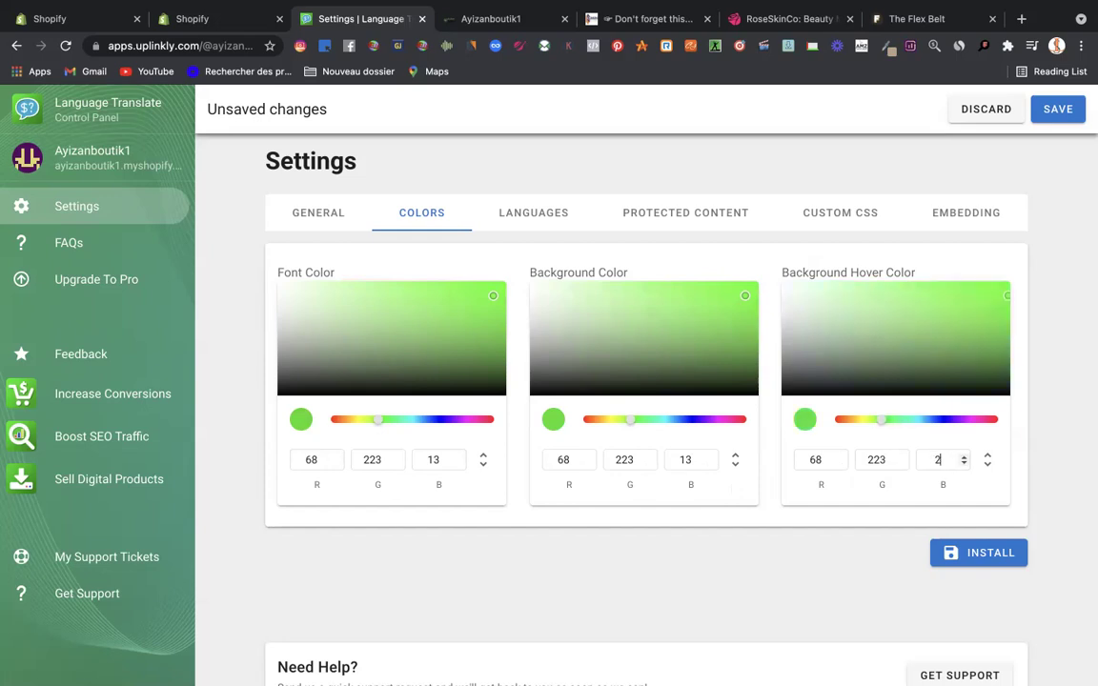
{"action": "type", "text": "13"}
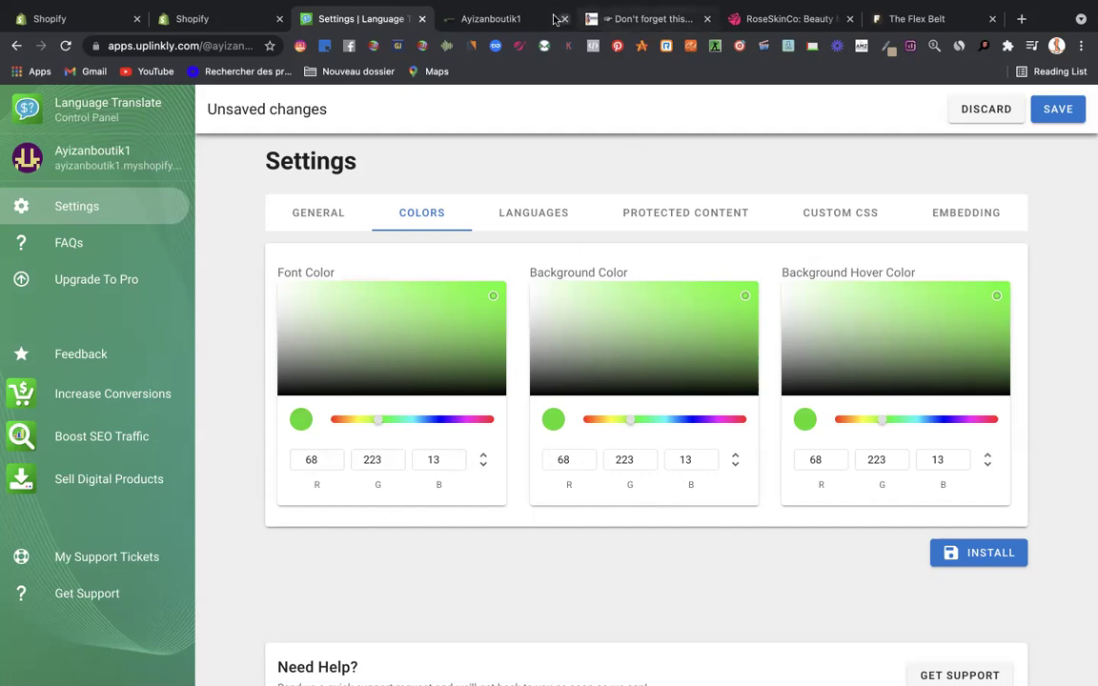
{"action": "left_click", "coordinate": [507, 18]}
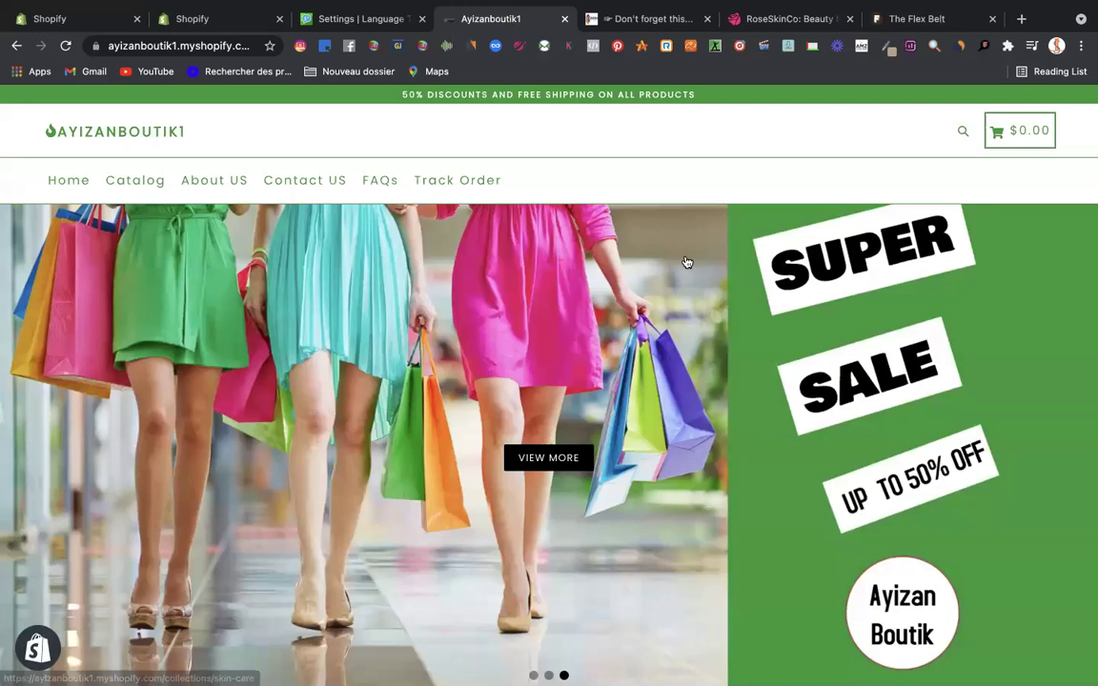
{"action": "left_click", "coordinate": [357, 18]}
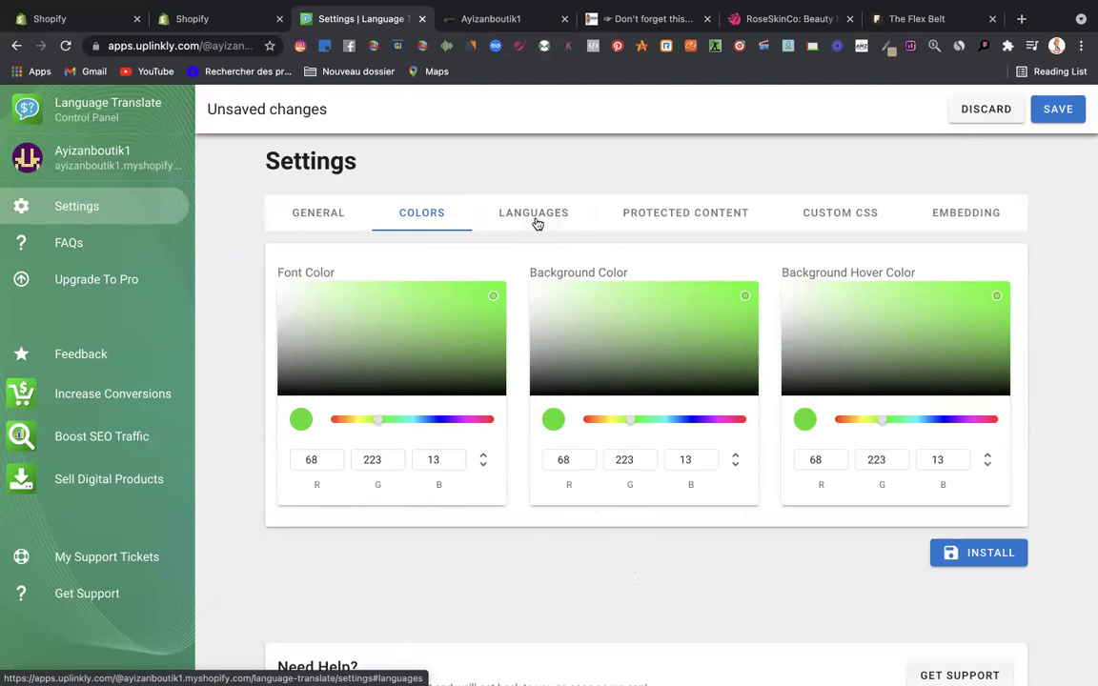
- Open the LANGUAGES tab and scroll through the grid of ten ticked languages
{"action": "left_click", "coordinate": [534, 214]}
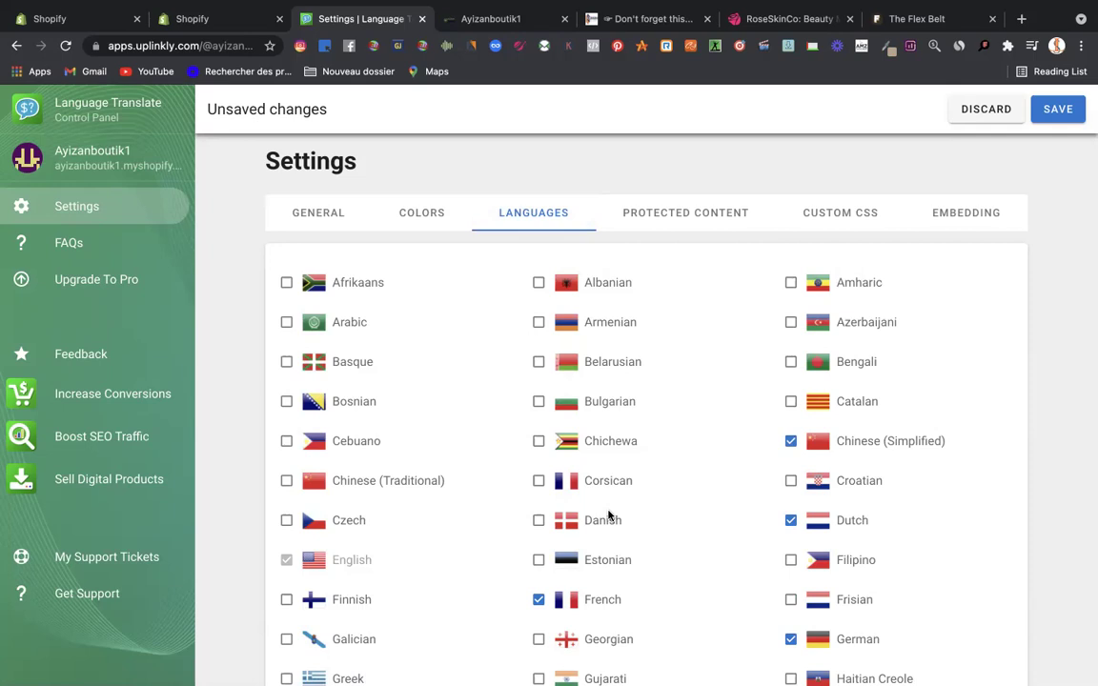
{"action": "scroll", "coordinate": [608, 515], "scroll_direction": "down", "scroll_amount": 10}
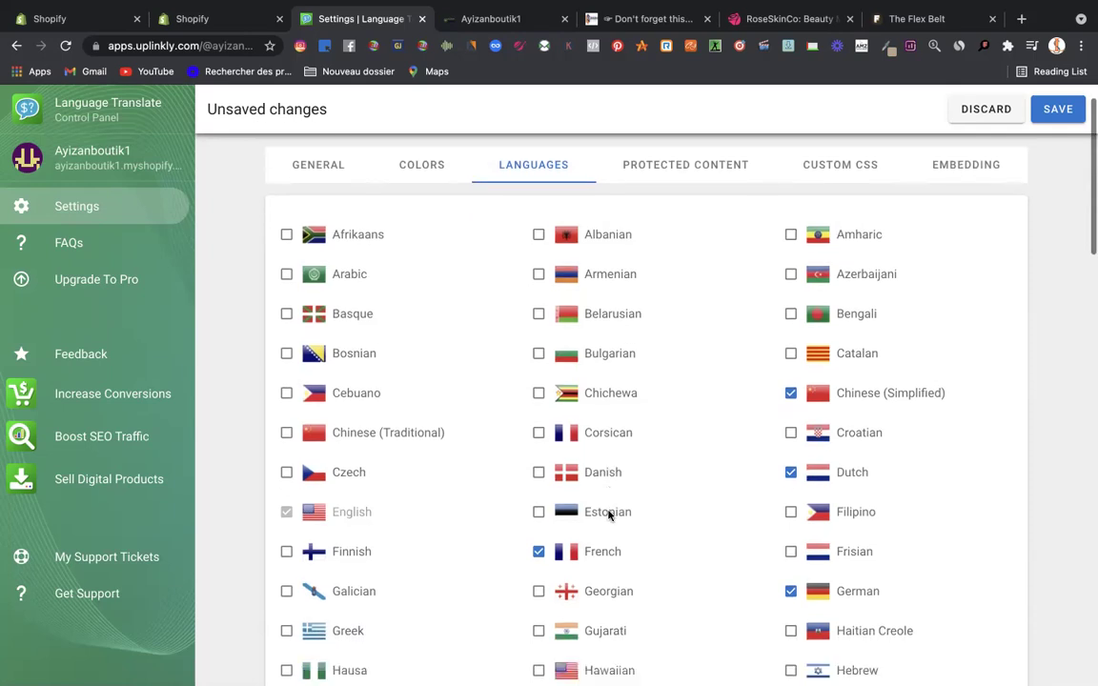
{"action": "scroll", "coordinate": [608, 514], "scroll_direction": "down", "scroll_amount": 6}
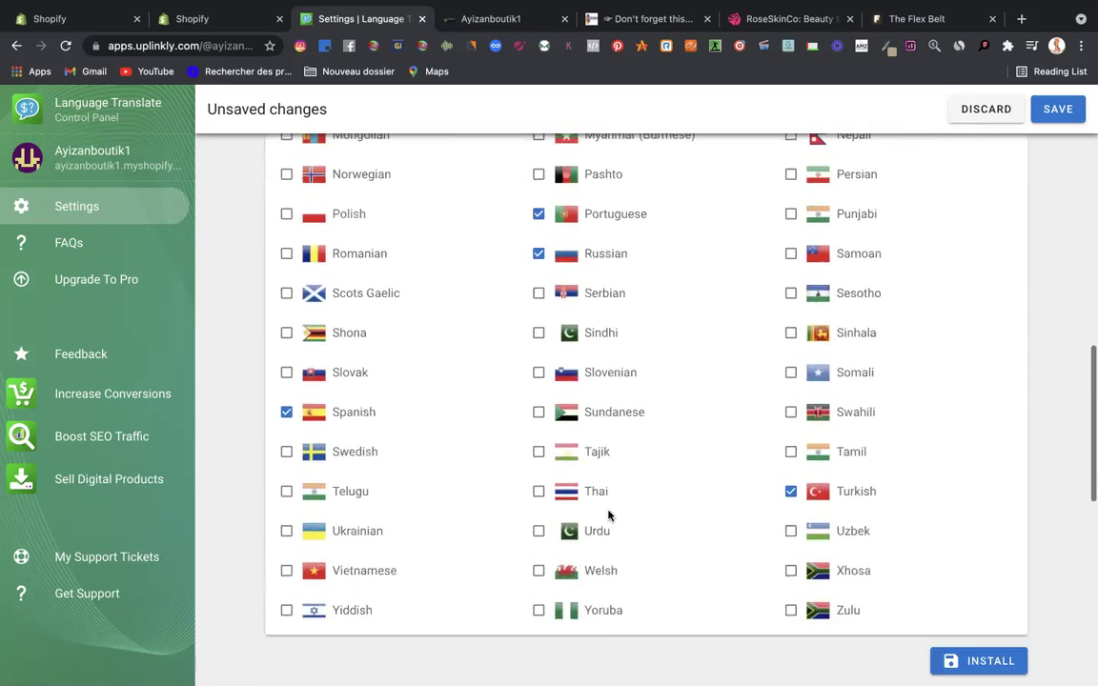
{"action": "scroll", "coordinate": [608, 515], "scroll_direction": "up", "scroll_amount": 2}
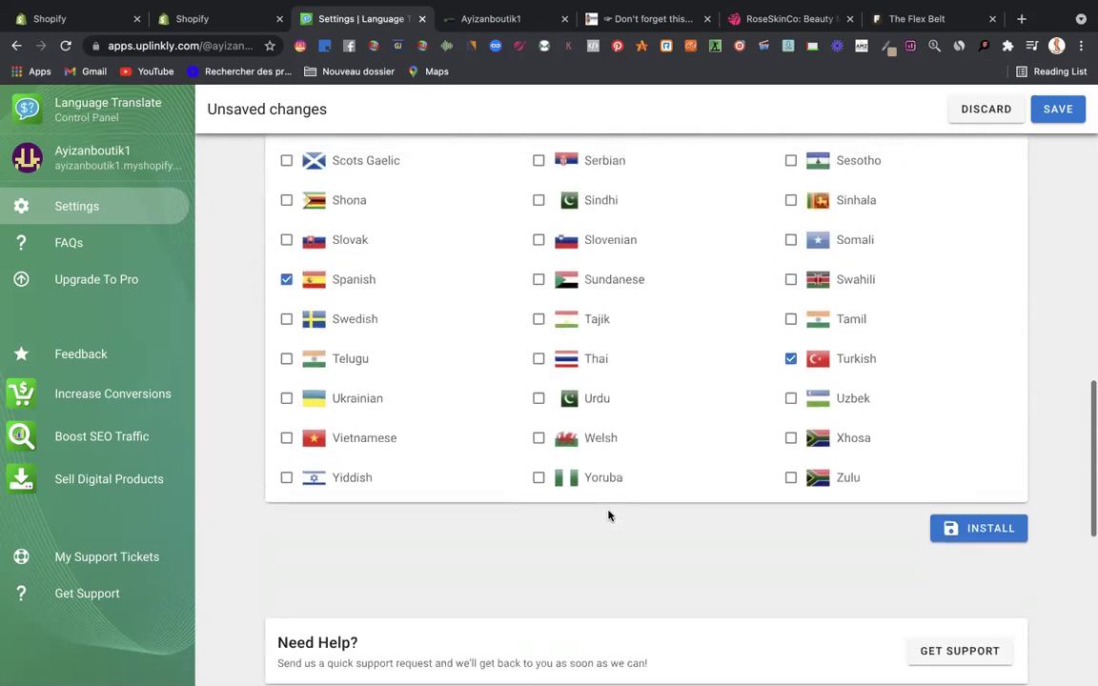
{"action": "scroll", "coordinate": [608, 516], "scroll_direction": "up", "scroll_amount": 4}
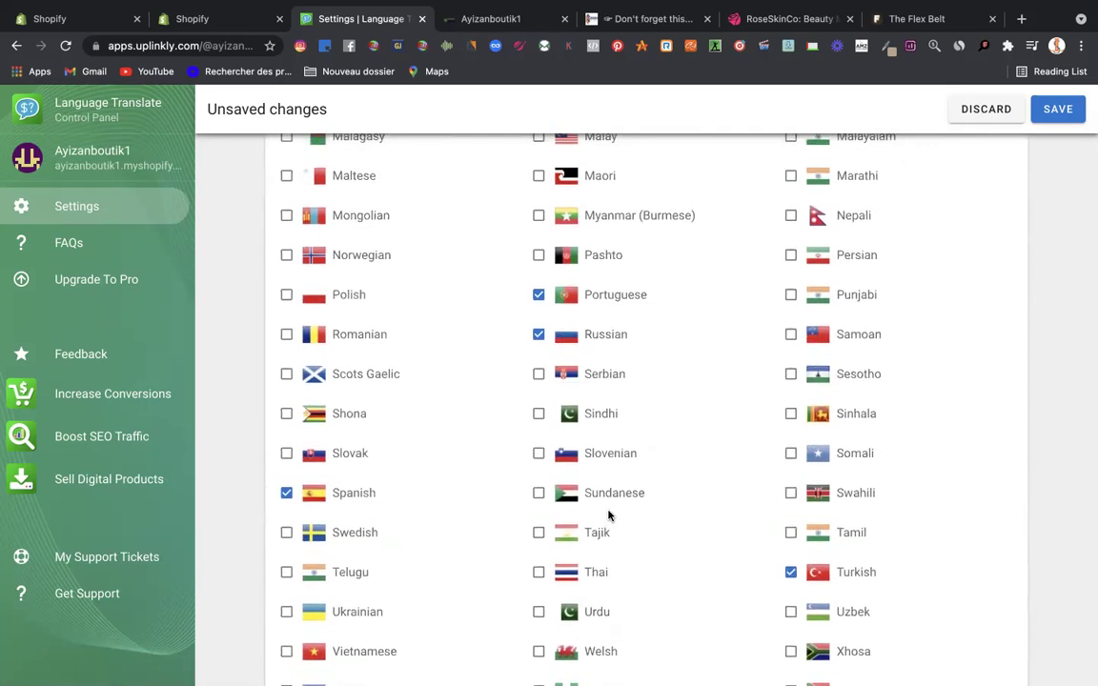
{"action": "scroll", "coordinate": [608, 515], "scroll_direction": "up", "scroll_amount": 8}
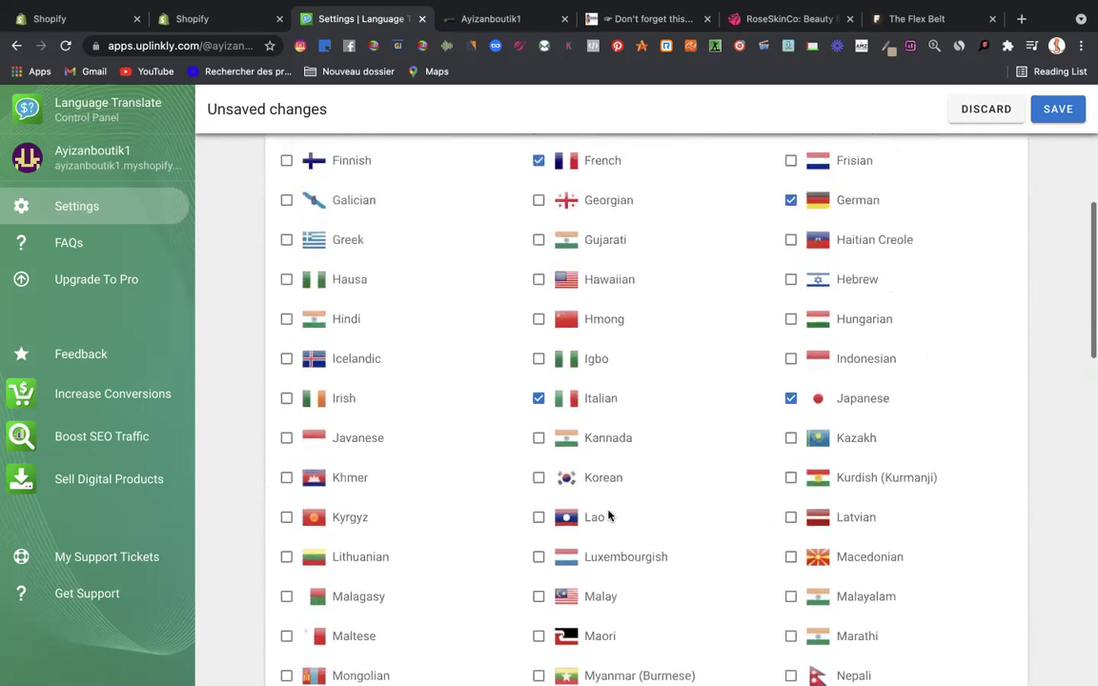
{"action": "scroll", "coordinate": [608, 514], "scroll_direction": "up", "scroll_amount": 2}
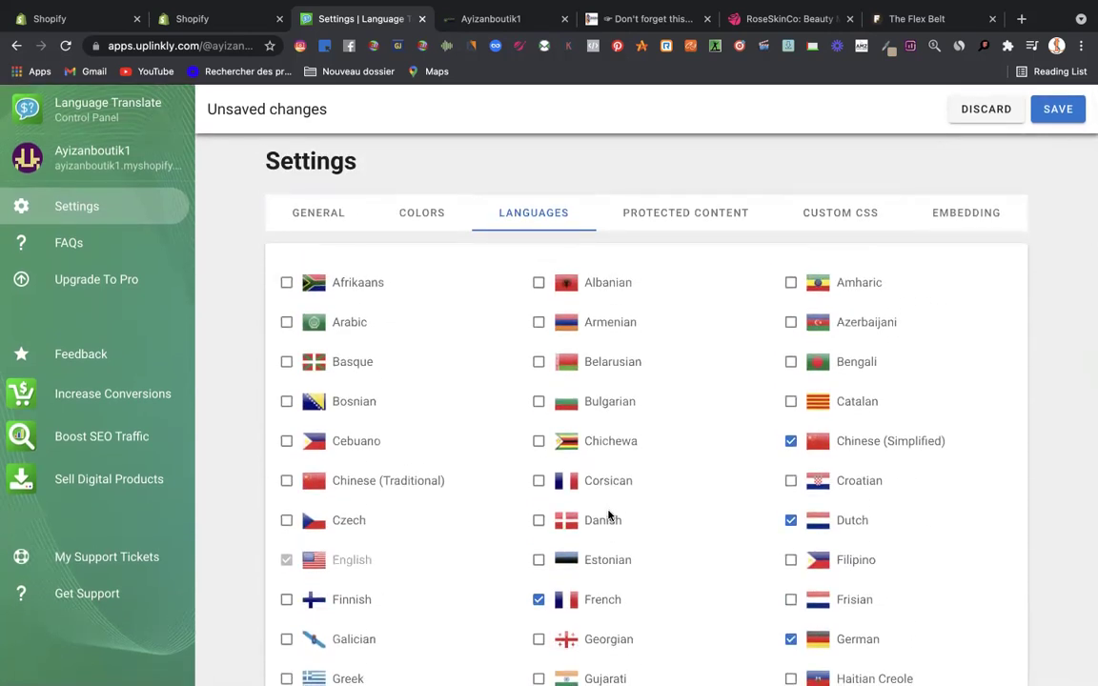
{"action": "scroll", "coordinate": [608, 515], "scroll_direction": "down", "scroll_amount": 3}
{"action": "scroll", "coordinate": [608, 515], "scroll_direction": "down", "scroll_amount": 3}
{"action": "scroll", "coordinate": [608, 516], "scroll_direction": "up", "scroll_amount": 4}
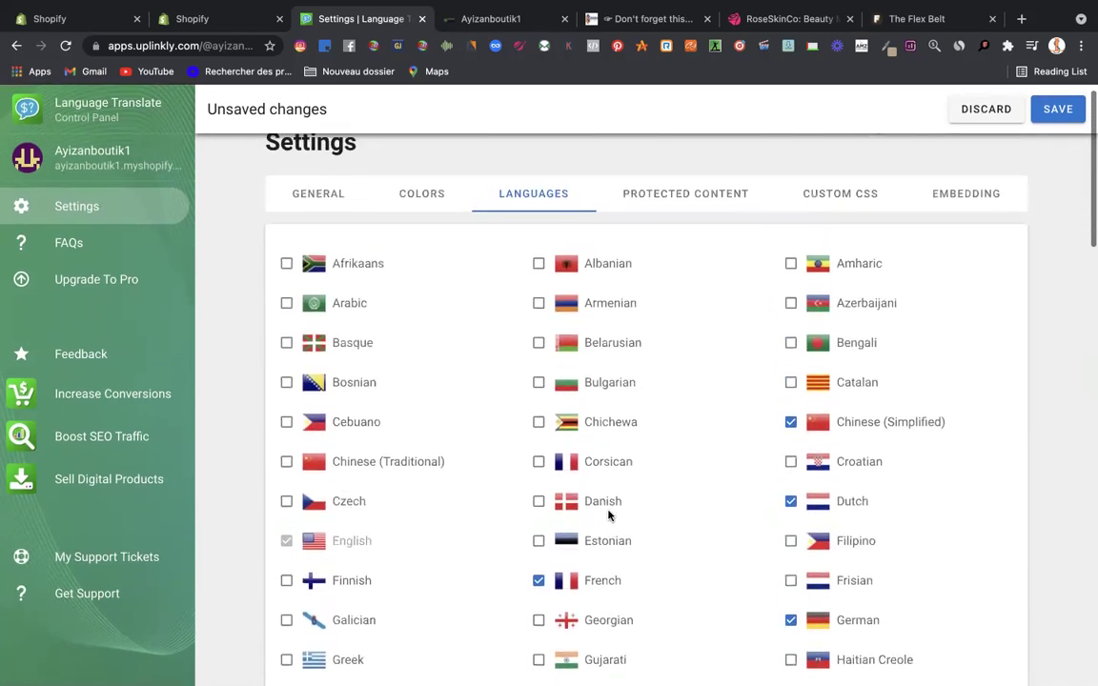
{"action": "scroll", "coordinate": [608, 515], "scroll_direction": "down", "scroll_amount": 2}
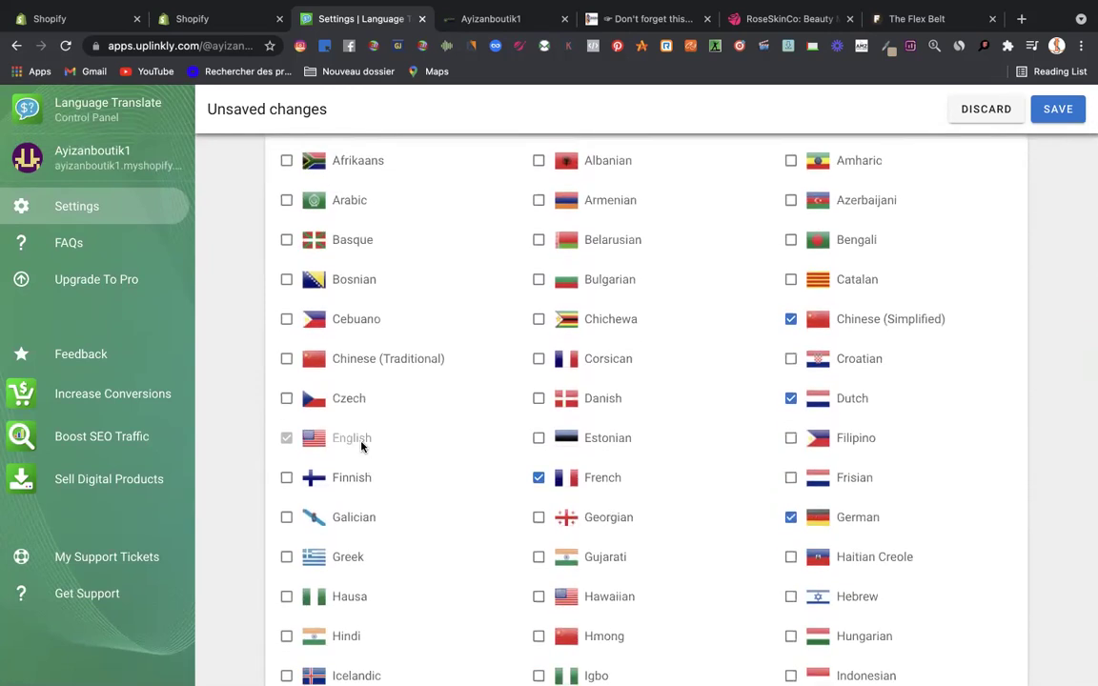
{"action": "scroll", "coordinate": [362, 445], "scroll_direction": "down", "scroll_amount": 5}
{"action": "scroll", "coordinate": [361, 445], "scroll_direction": "down", "scroll_amount": 6}
{"action": "scroll", "coordinate": [362, 445], "scroll_direction": "down", "scroll_amount": 4}
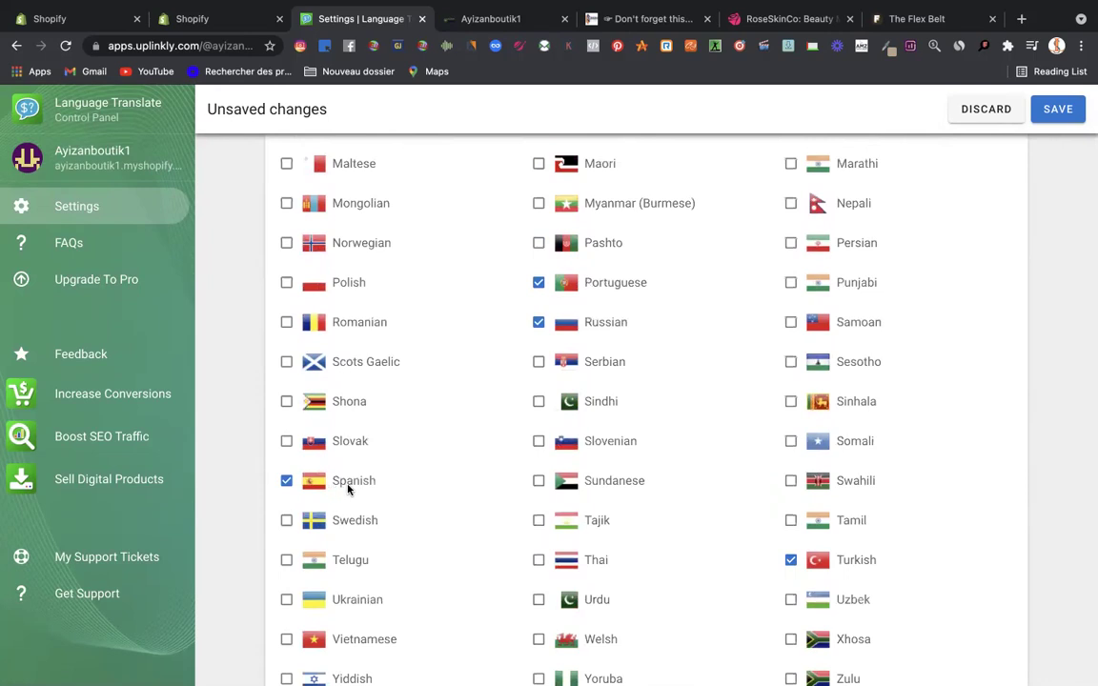
{"action": "scroll", "coordinate": [358, 481], "scroll_direction": "down", "scroll_amount": 1}
{"action": "scroll", "coordinate": [361, 477], "scroll_direction": "down", "scroll_amount": 2}
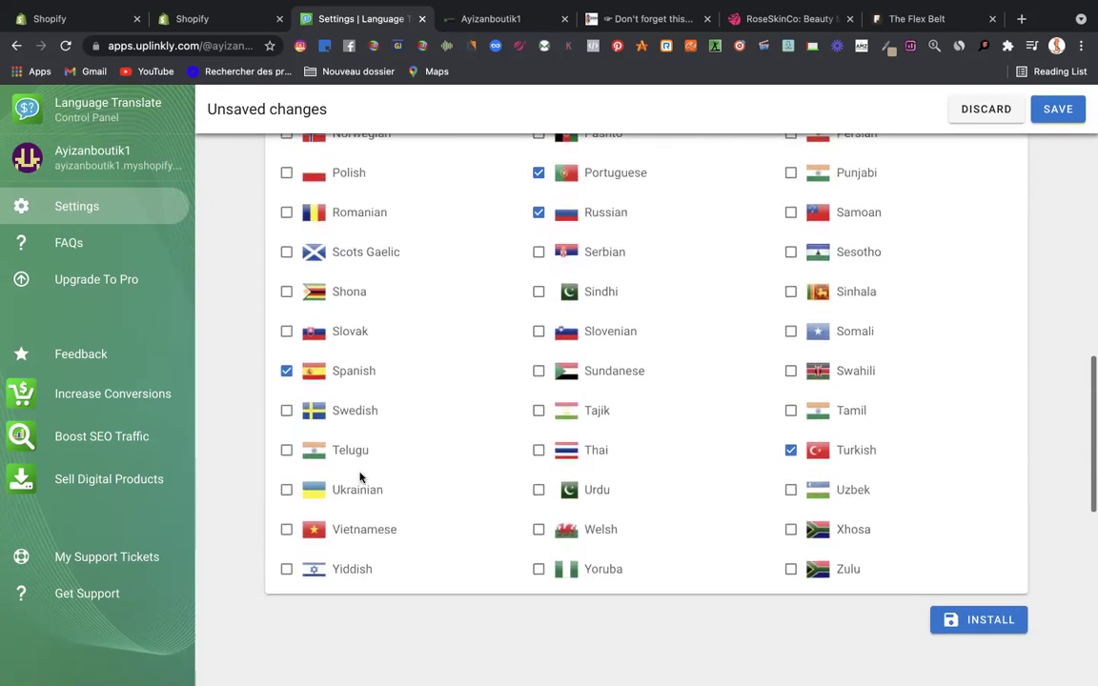
{"action": "scroll", "coordinate": [556, 470], "scroll_direction": "up", "scroll_amount": 4}
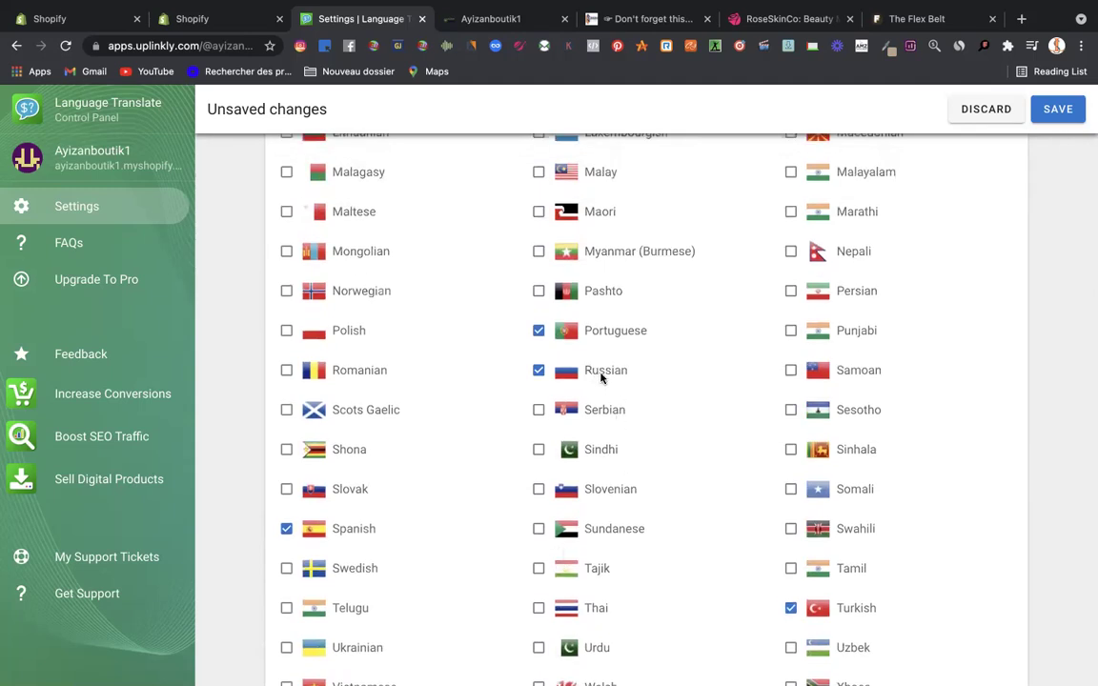
- Untick Russian, Portuguese and Italian, leaving French ticked
{"action": "left_click", "coordinate": [541, 372]}
{"action": "left_click", "coordinate": [539, 333]}
{"action": "scroll", "coordinate": [582, 349], "scroll_direction": "up", "scroll_amount": 3}
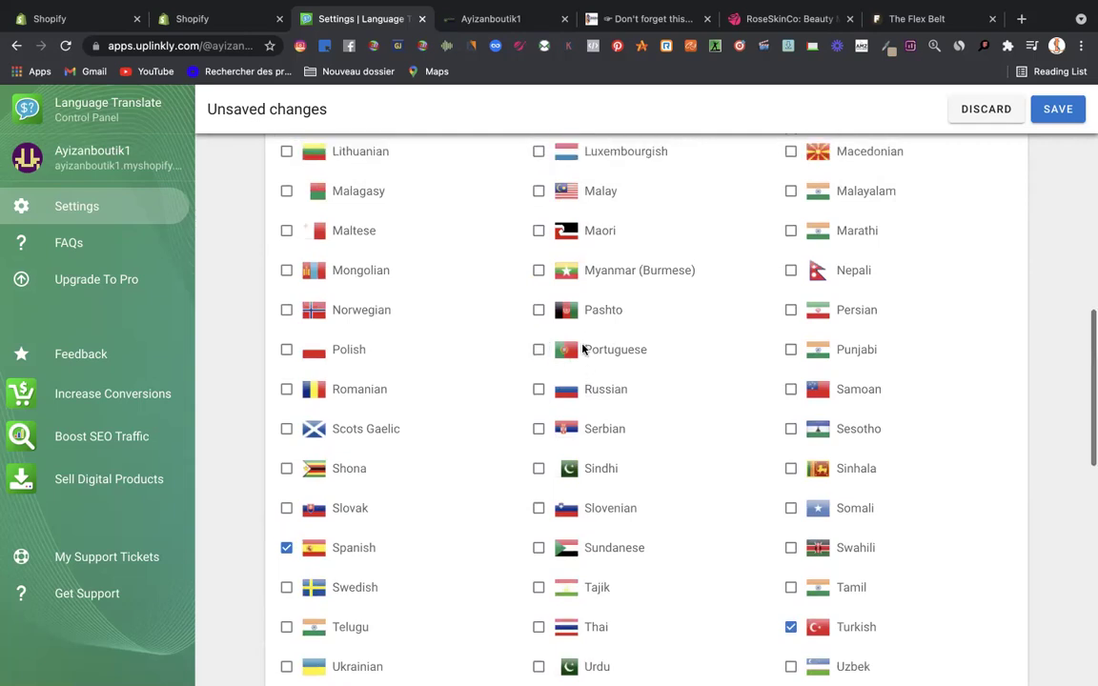
{"action": "scroll", "coordinate": [582, 348], "scroll_direction": "up", "scroll_amount": 3}
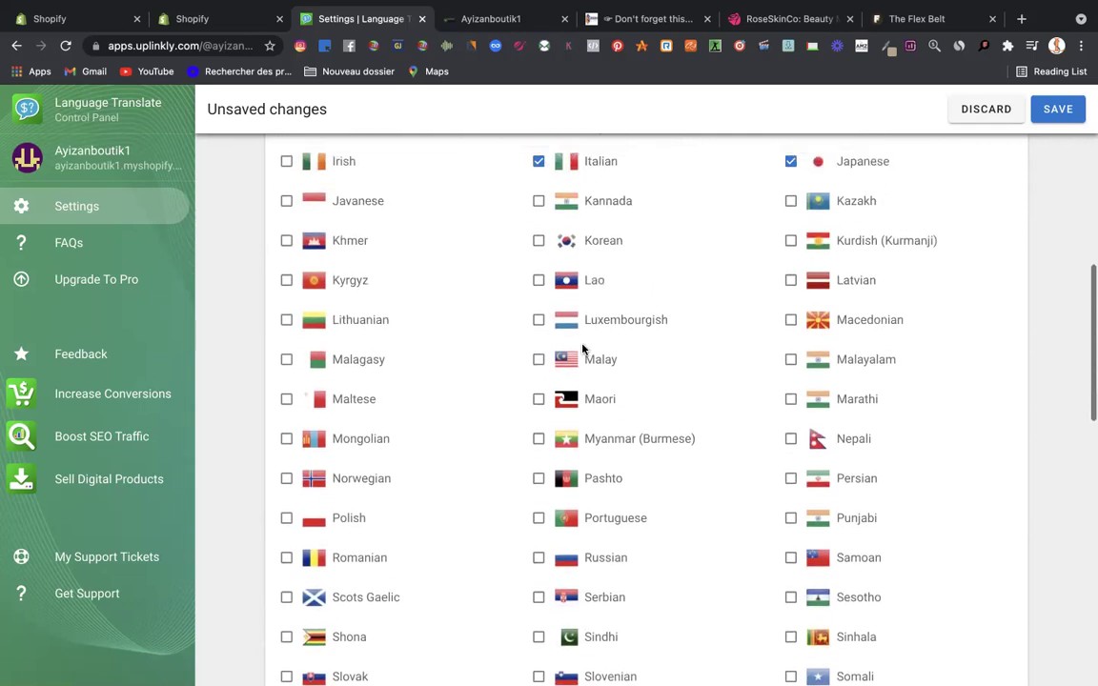
{"action": "left_click", "coordinate": [539, 280]}
{"action": "scroll", "coordinate": [572, 291], "scroll_direction": "up", "scroll_amount": 1}
{"action": "scroll", "coordinate": [580, 286], "scroll_direction": "up", "scroll_amount": 3}
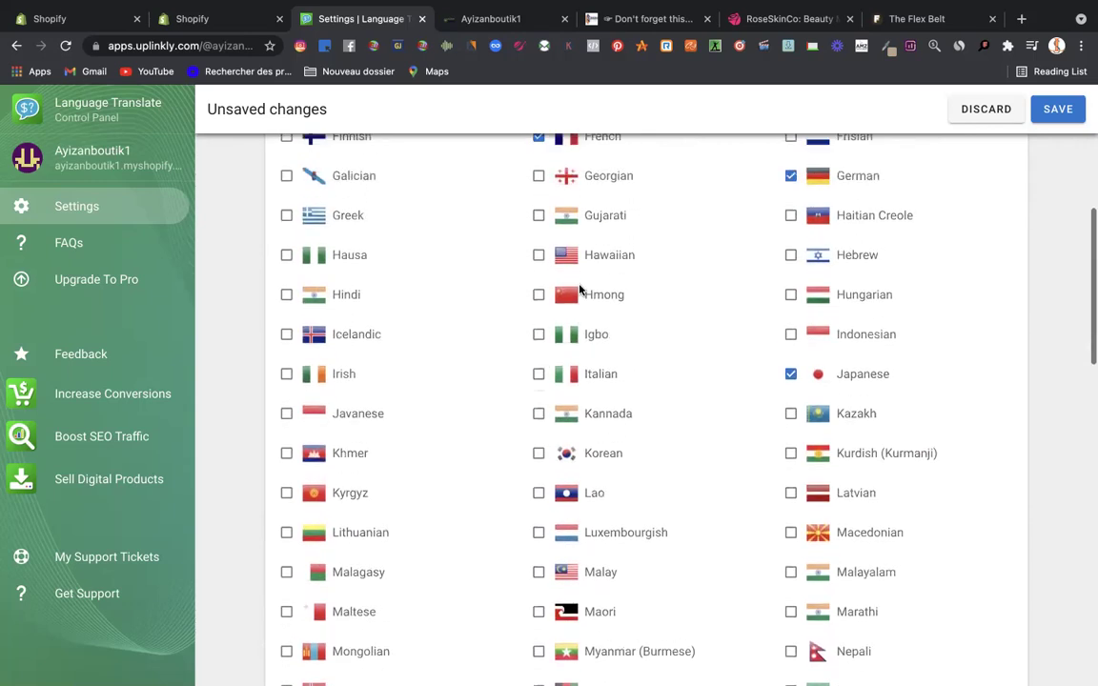
{"action": "left_click", "coordinate": [572, 229]}
{"action": "scroll", "coordinate": [572, 246], "scroll_direction": "up", "scroll_amount": 3}
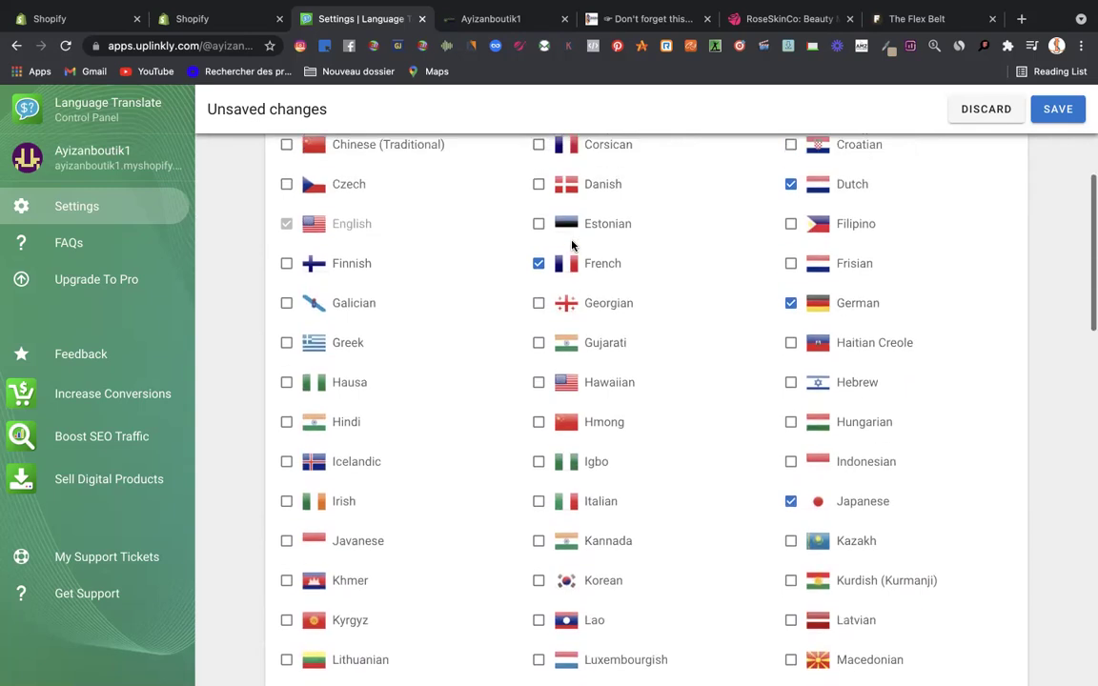
{"action": "scroll", "coordinate": [572, 246], "scroll_direction": "up", "scroll_amount": 4}
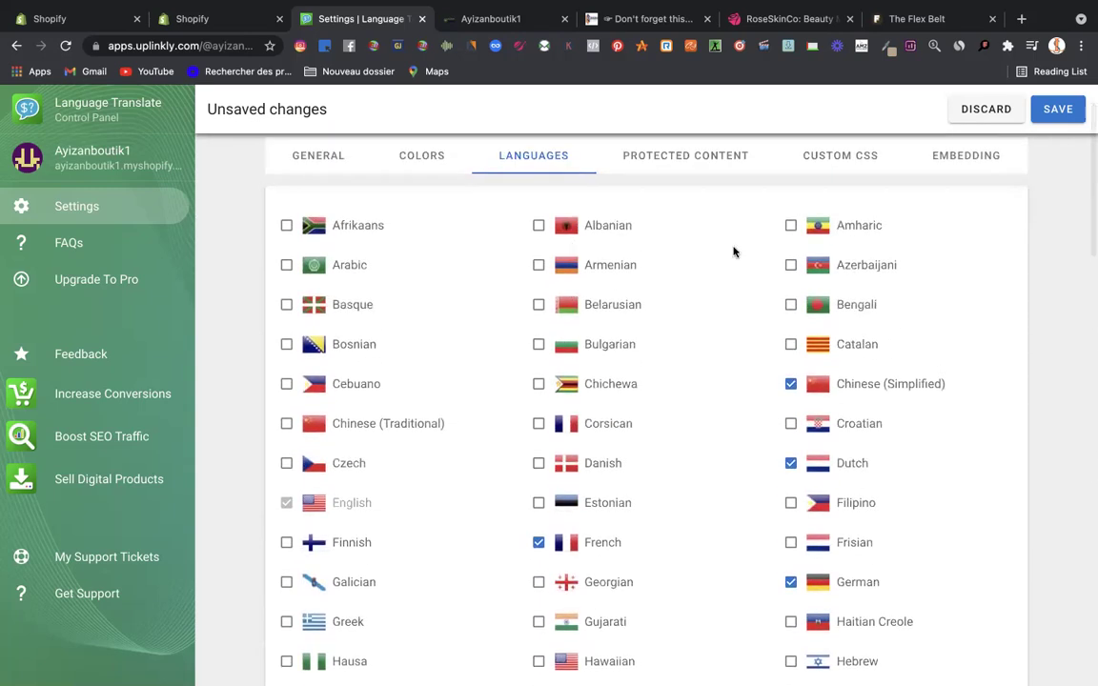
{"action": "scroll", "coordinate": [801, 250], "scroll_direction": "down", "scroll_amount": 1}
{"action": "scroll", "coordinate": [803, 252], "scroll_direction": "down", "scroll_amount": 1}
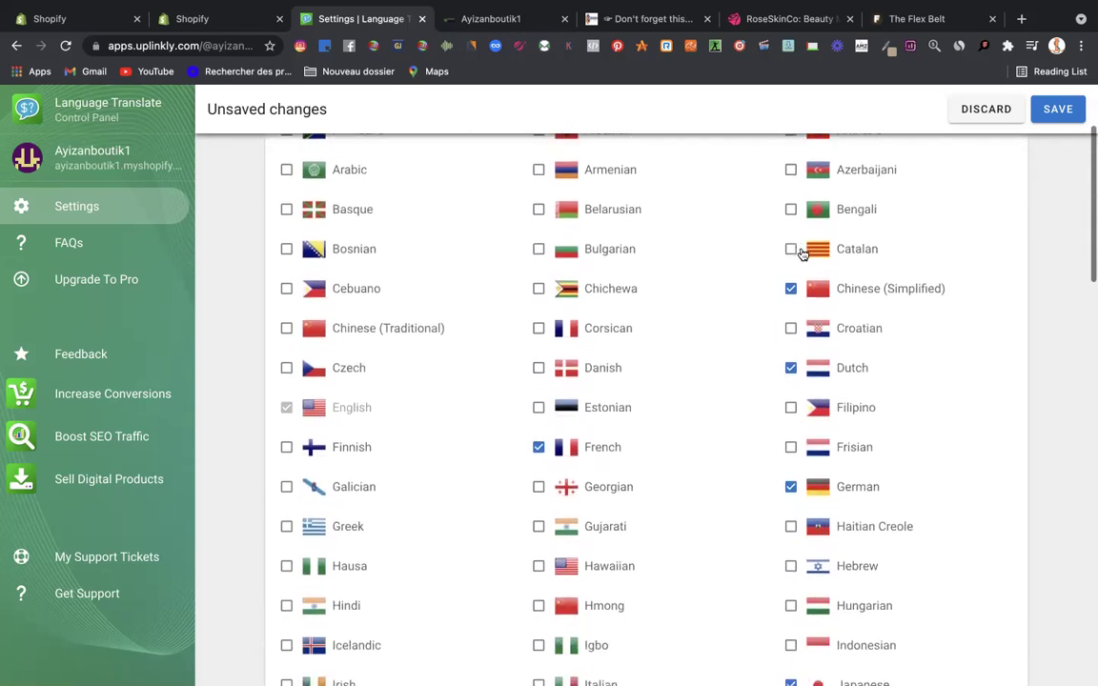
- Untick Chinese (Simplified), Dutch, German and Turkish, and tick Haitian Creole
{"action": "left_click", "coordinate": [790, 275]}
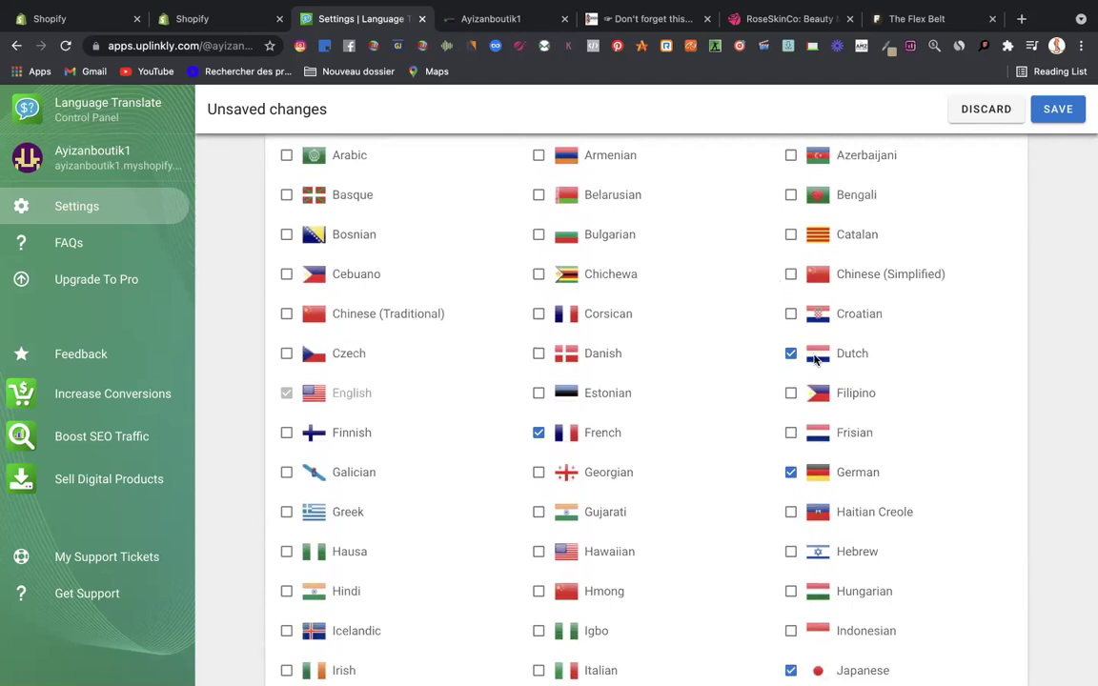
{"action": "scroll", "coordinate": [813, 347], "scroll_direction": "down", "scroll_amount": 2}
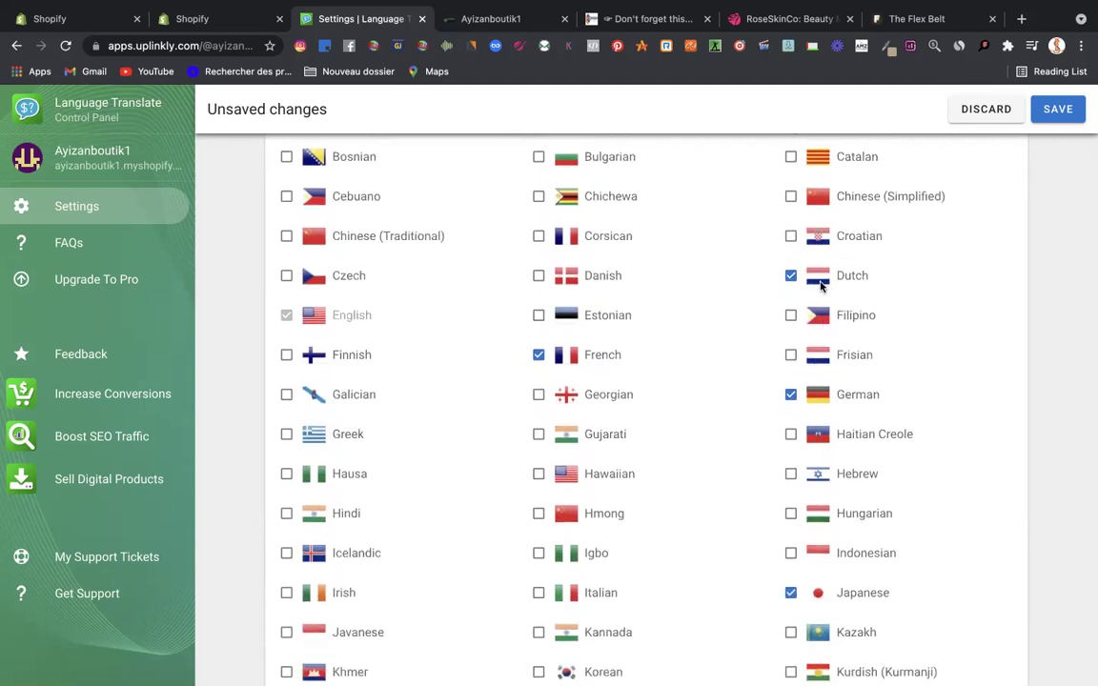
{"action": "left_click", "coordinate": [791, 275]}
{"action": "scroll", "coordinate": [833, 289], "scroll_direction": "down", "scroll_amount": 1}
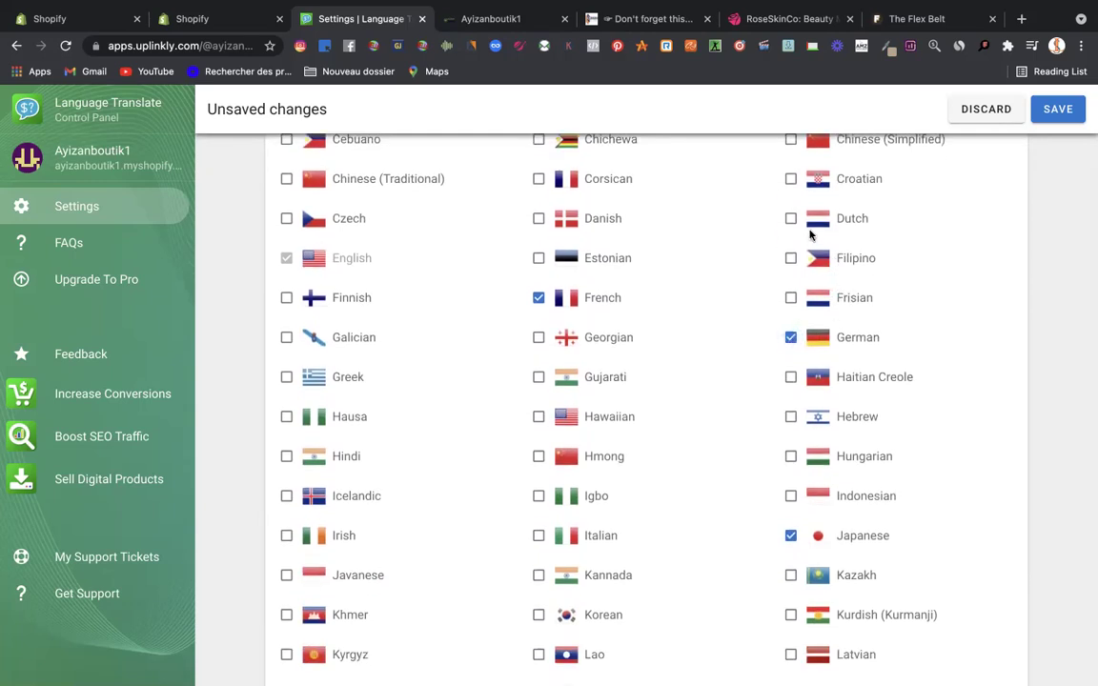
{"action": "left_click", "coordinate": [790, 339]}
{"action": "scroll", "coordinate": [790, 339], "scroll_direction": "down", "scroll_amount": 1}
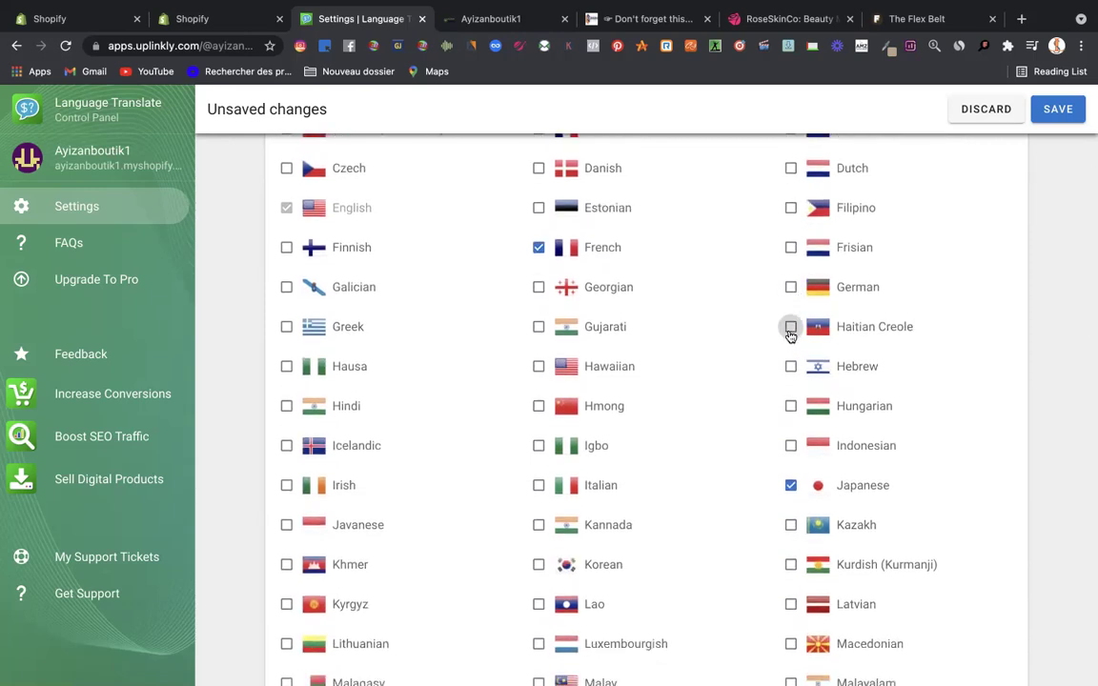
{"action": "left_click", "coordinate": [790, 329]}
{"action": "scroll", "coordinate": [816, 381], "scroll_direction": "down", "scroll_amount": 1}
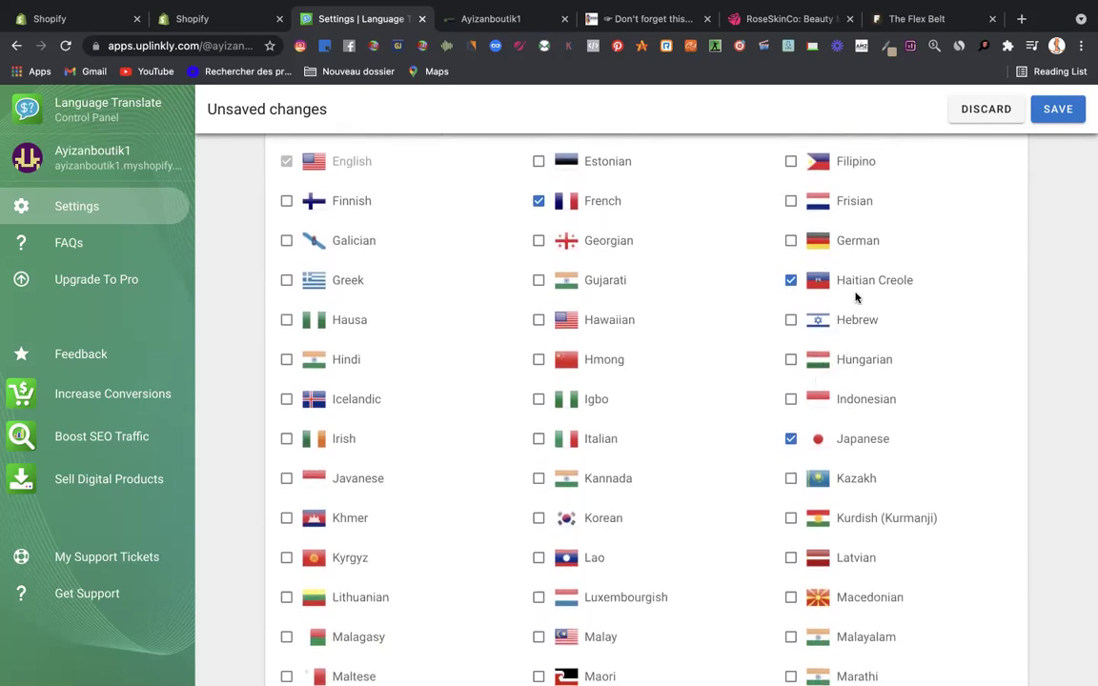
{"action": "scroll", "coordinate": [836, 421], "scroll_direction": "down", "scroll_amount": 1}
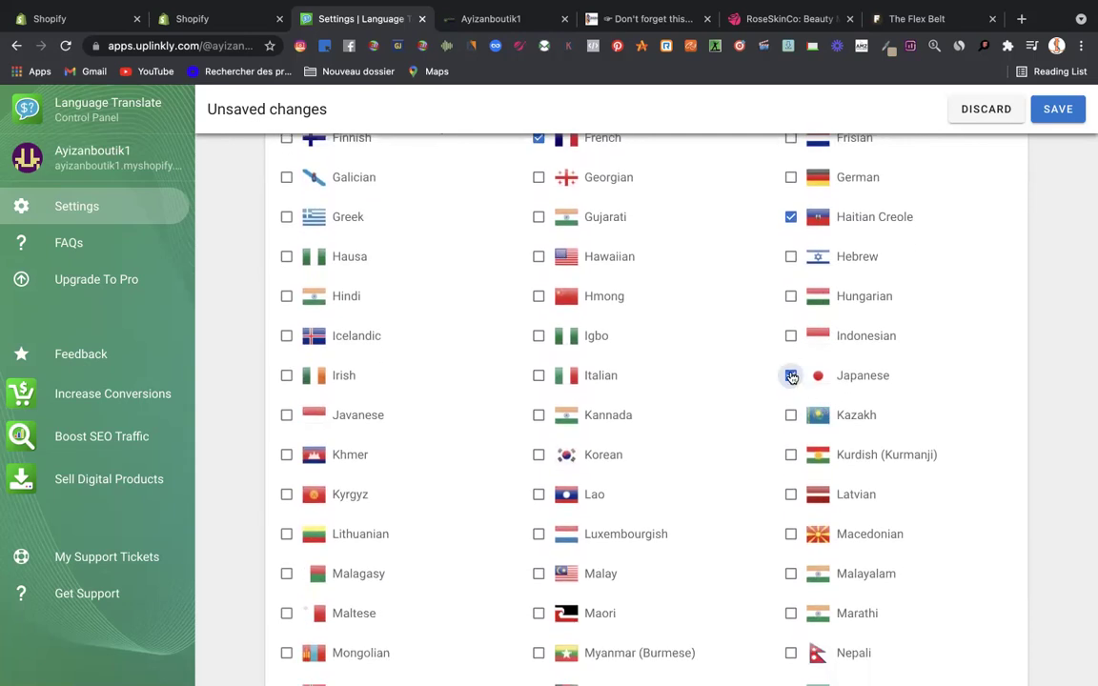
{"action": "scroll", "coordinate": [826, 383], "scroll_direction": "down", "scroll_amount": 5}
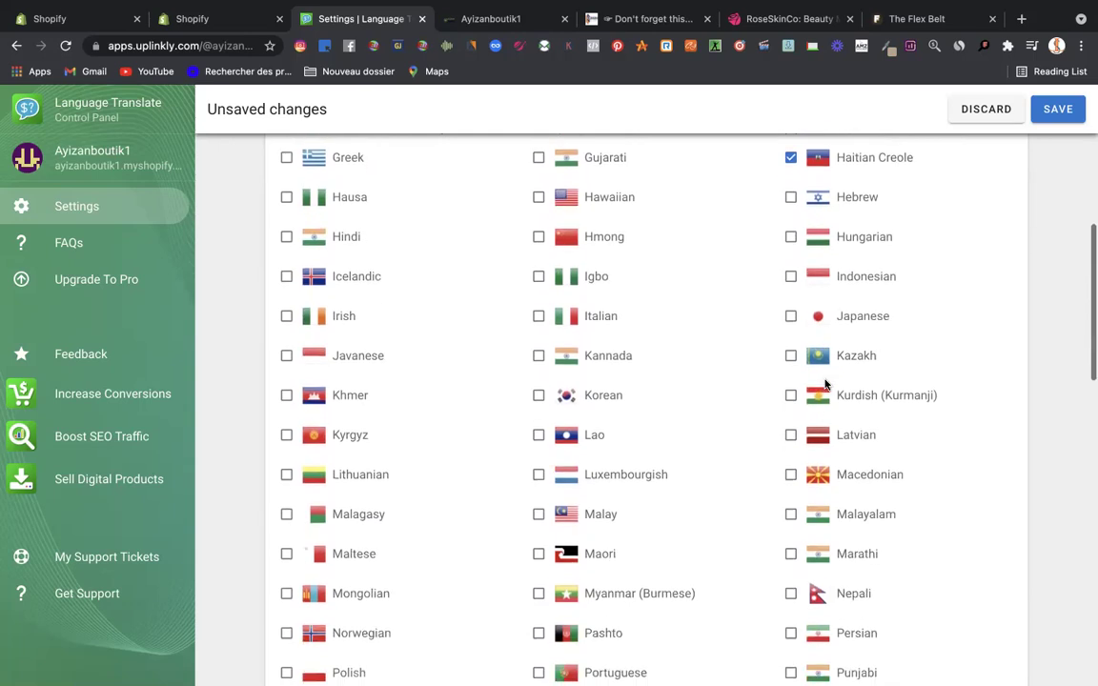
{"action": "scroll", "coordinate": [825, 383], "scroll_direction": "down", "scroll_amount": 5}
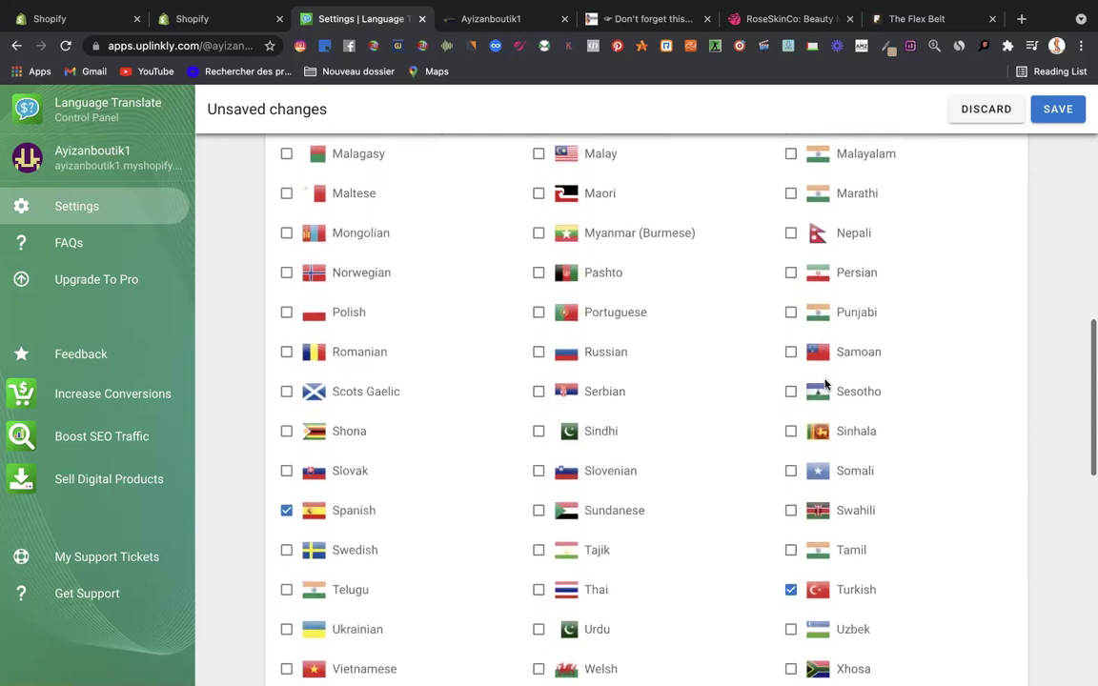
{"action": "left_click", "coordinate": [792, 510]}
{"action": "scroll", "coordinate": [819, 536], "scroll_direction": "down", "scroll_amount": 5}
{"action": "scroll", "coordinate": [820, 537], "scroll_direction": "up", "scroll_amount": 2}
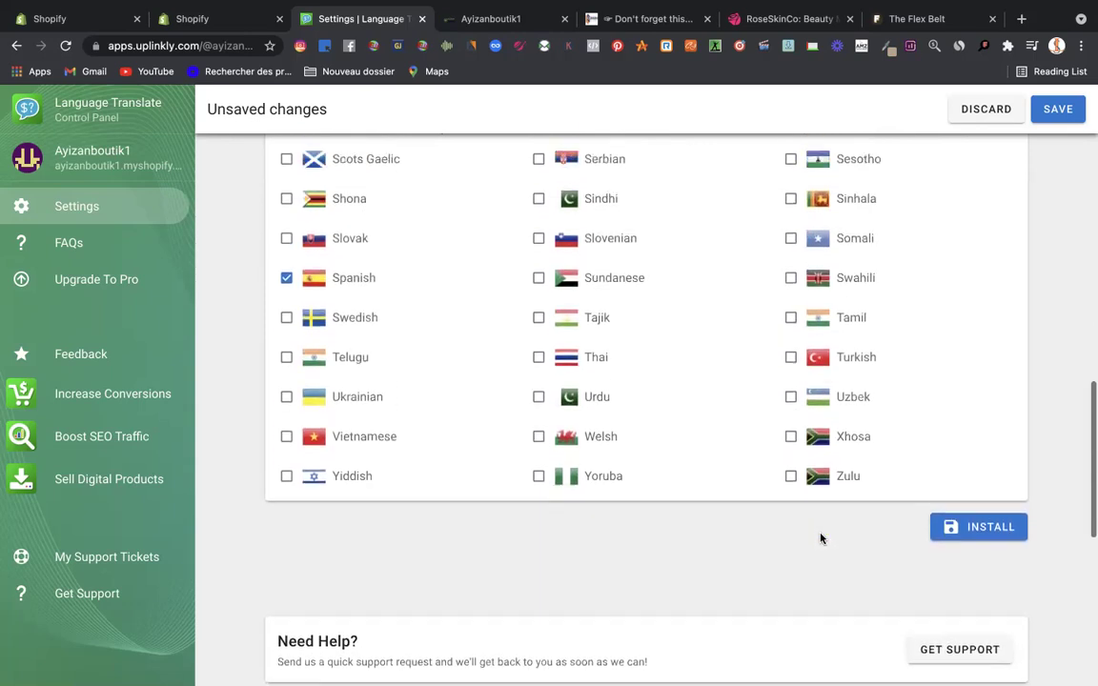
{"action": "scroll", "coordinate": [819, 538], "scroll_direction": "up", "scroll_amount": 10}
{"action": "scroll", "coordinate": [820, 538], "scroll_direction": "up", "scroll_amount": 9}
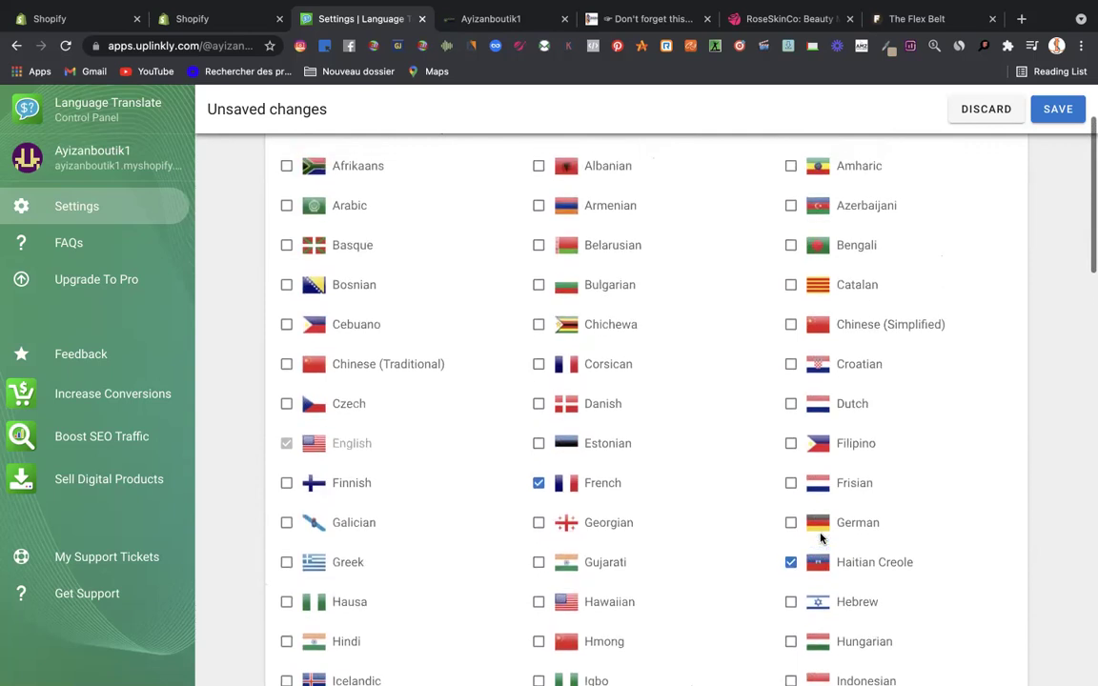
{"action": "scroll", "coordinate": [820, 539], "scroll_direction": "up", "scroll_amount": 3}
{"action": "scroll", "coordinate": [820, 538], "scroll_direction": "down", "scroll_amount": 2}
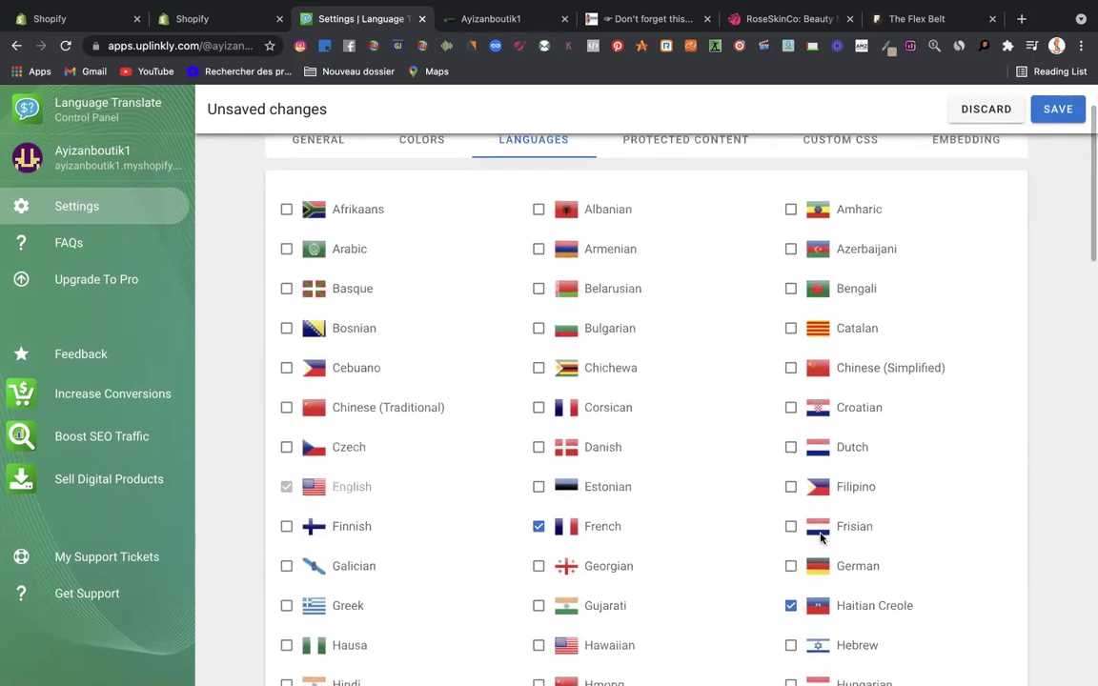
{"action": "scroll", "coordinate": [821, 538], "scroll_direction": "down", "scroll_amount": 3}
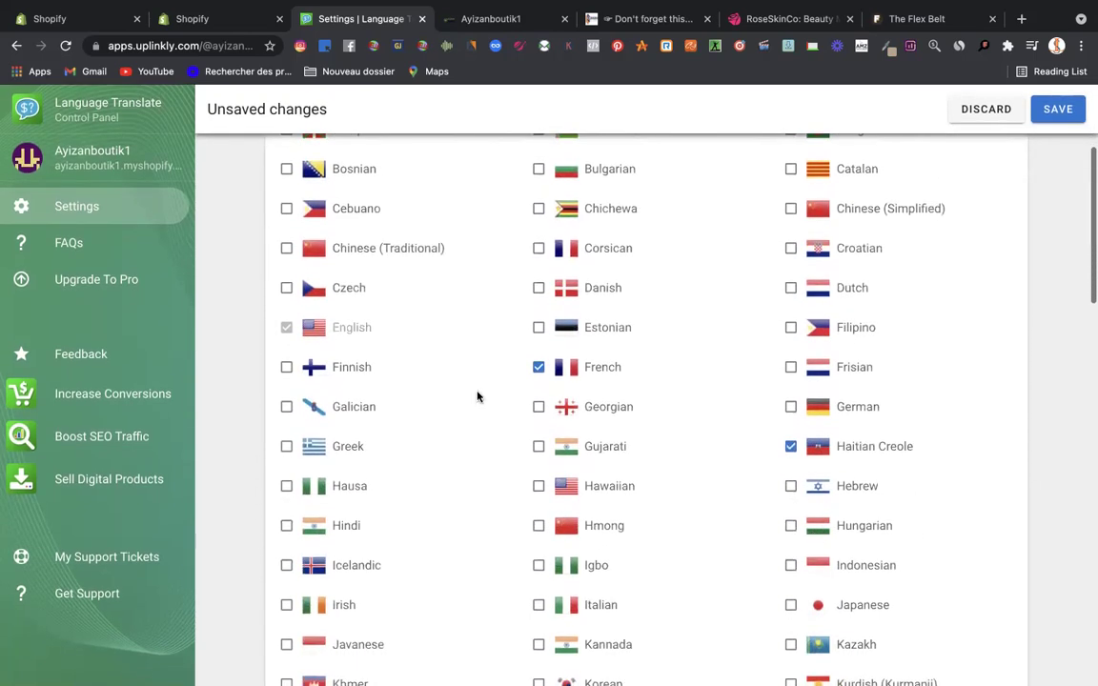
{"action": "scroll", "coordinate": [354, 341], "scroll_direction": "down", "scroll_amount": 6}
{"action": "scroll", "coordinate": [352, 338], "scroll_direction": "down", "scroll_amount": 8}
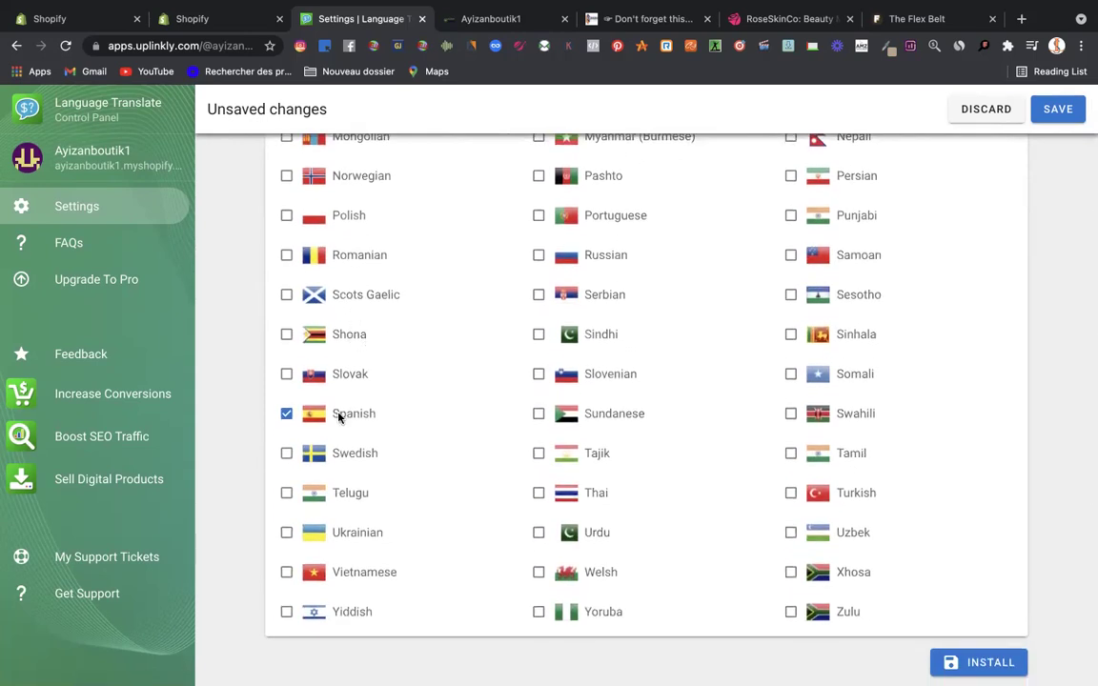
{"action": "scroll", "coordinate": [588, 567], "scroll_direction": "up", "scroll_amount": 10}
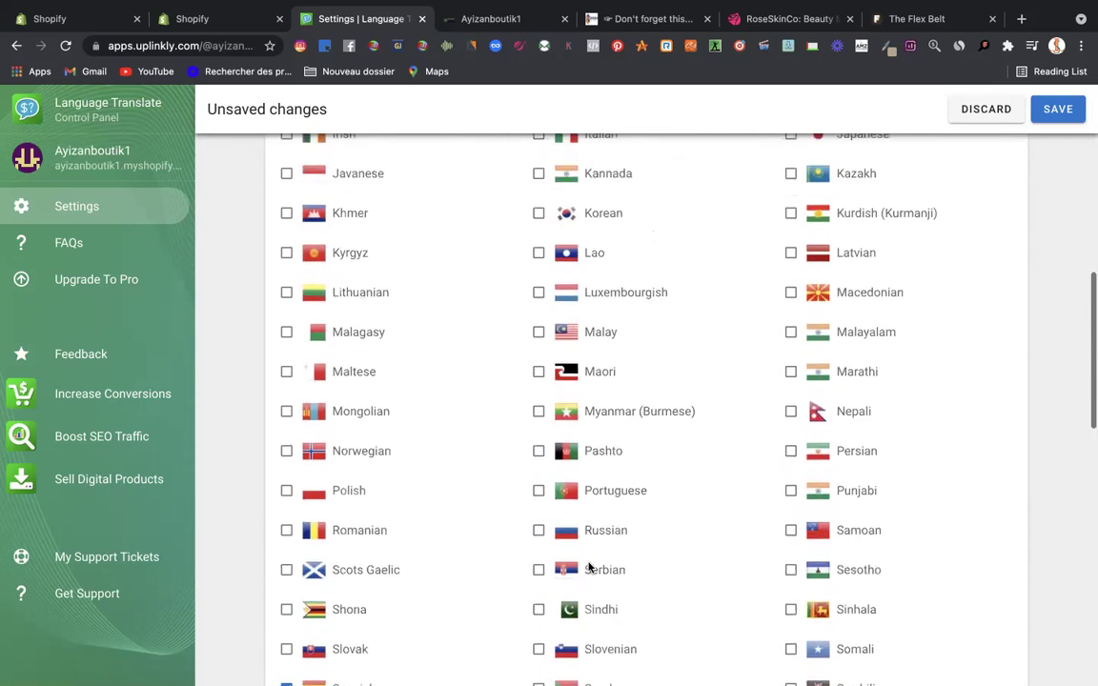
{"action": "scroll", "coordinate": [588, 567], "scroll_direction": "up", "scroll_amount": 5}
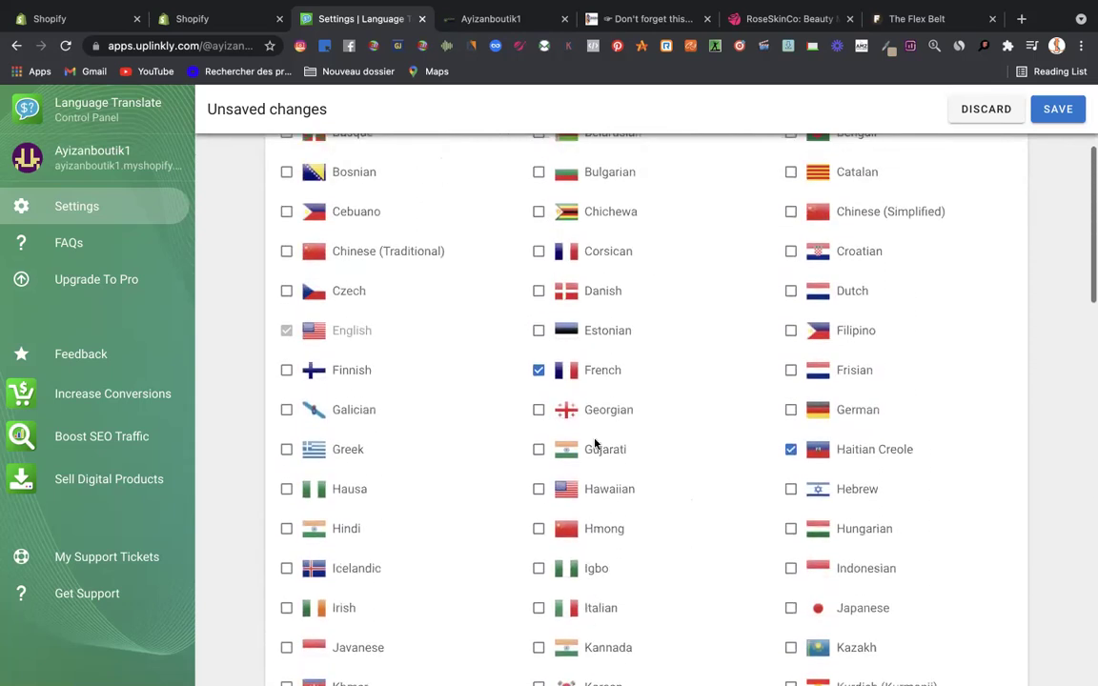
{"action": "scroll", "coordinate": [588, 365], "scroll_direction": "up", "scroll_amount": 3}
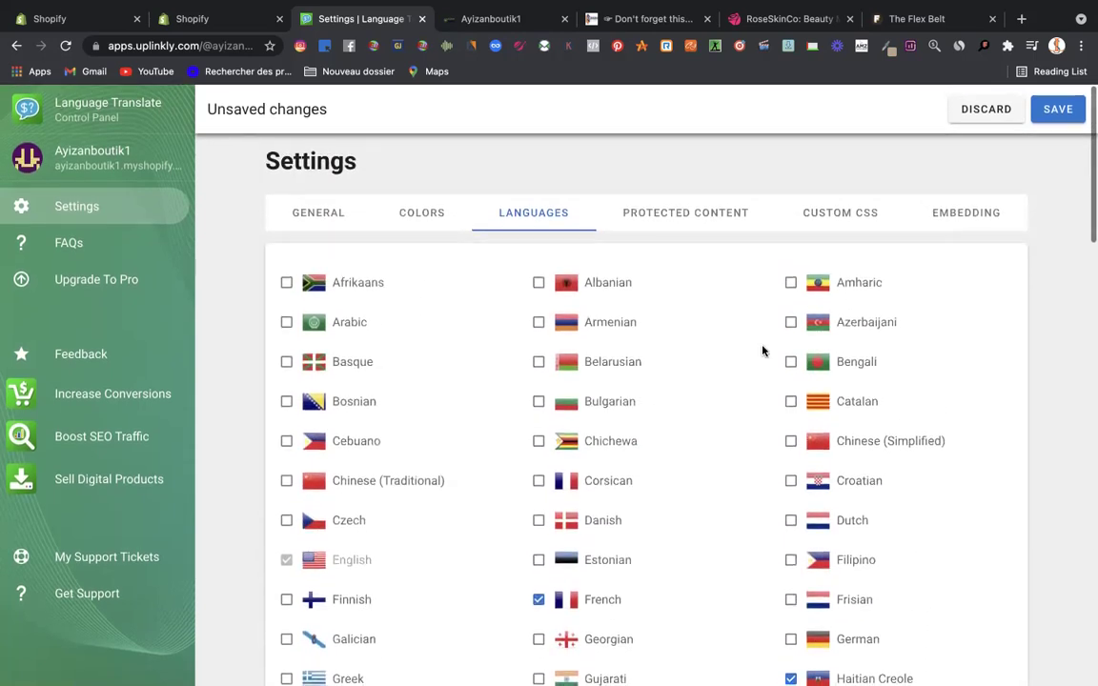
{"action": "scroll", "coordinate": [819, 459], "scroll_direction": "down", "scroll_amount": 8}
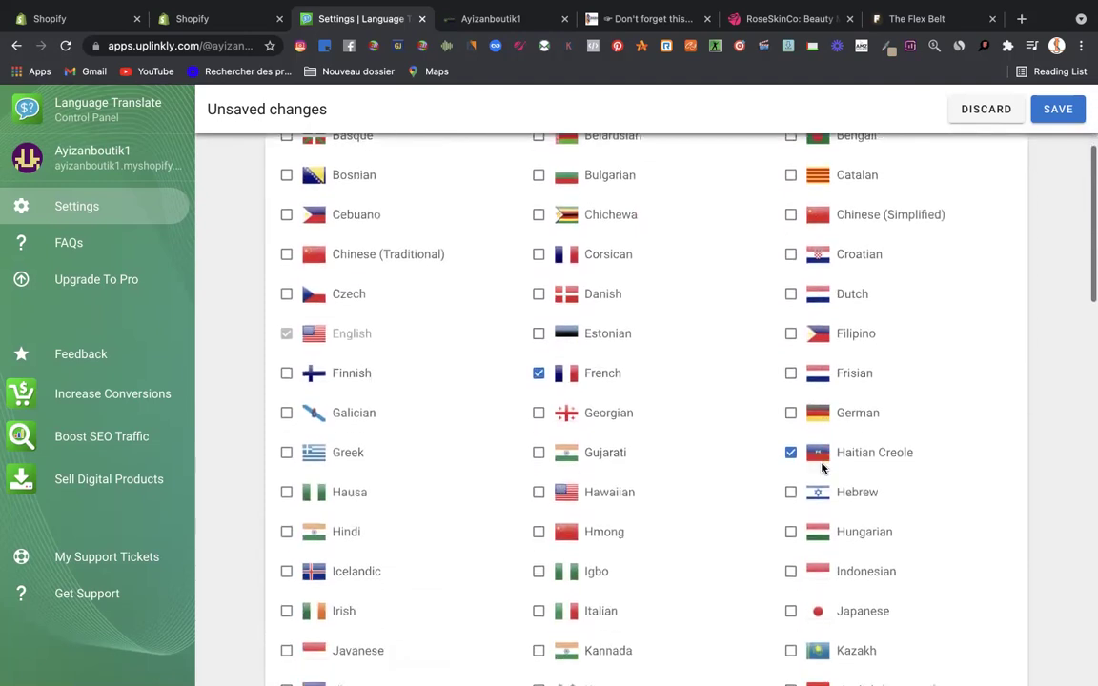
{"action": "scroll", "coordinate": [819, 491], "scroll_direction": "down", "scroll_amount": 13}
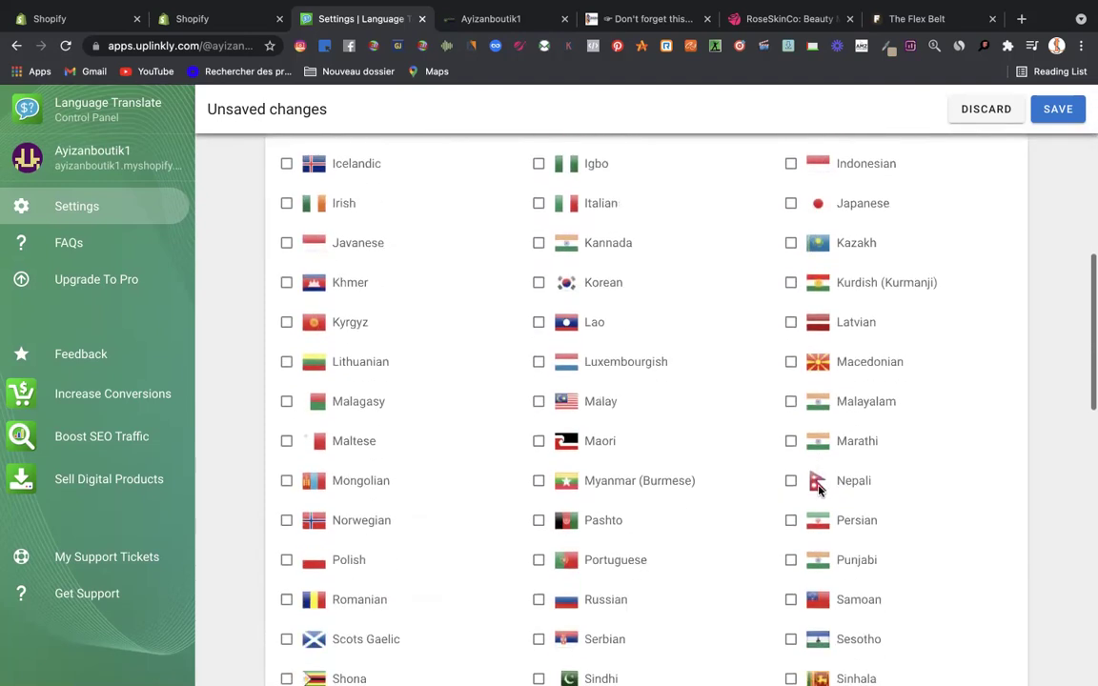
{"action": "scroll", "coordinate": [818, 491], "scroll_direction": "down", "scroll_amount": 3}
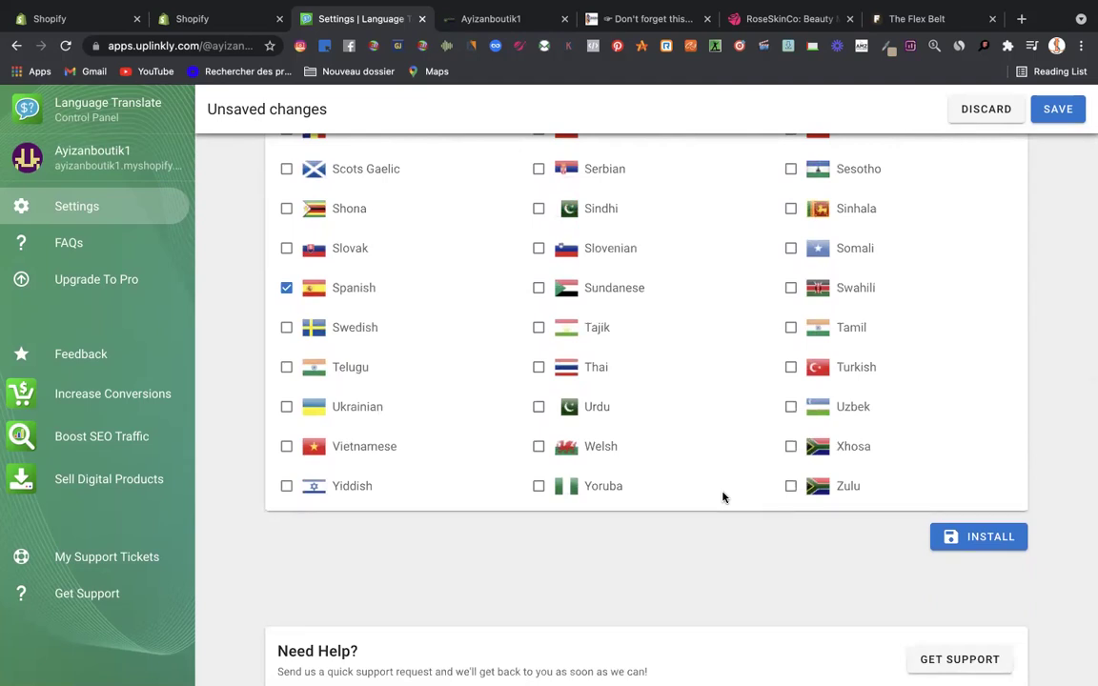
{"action": "scroll", "coordinate": [666, 479], "scroll_direction": "up", "scroll_amount": 6}
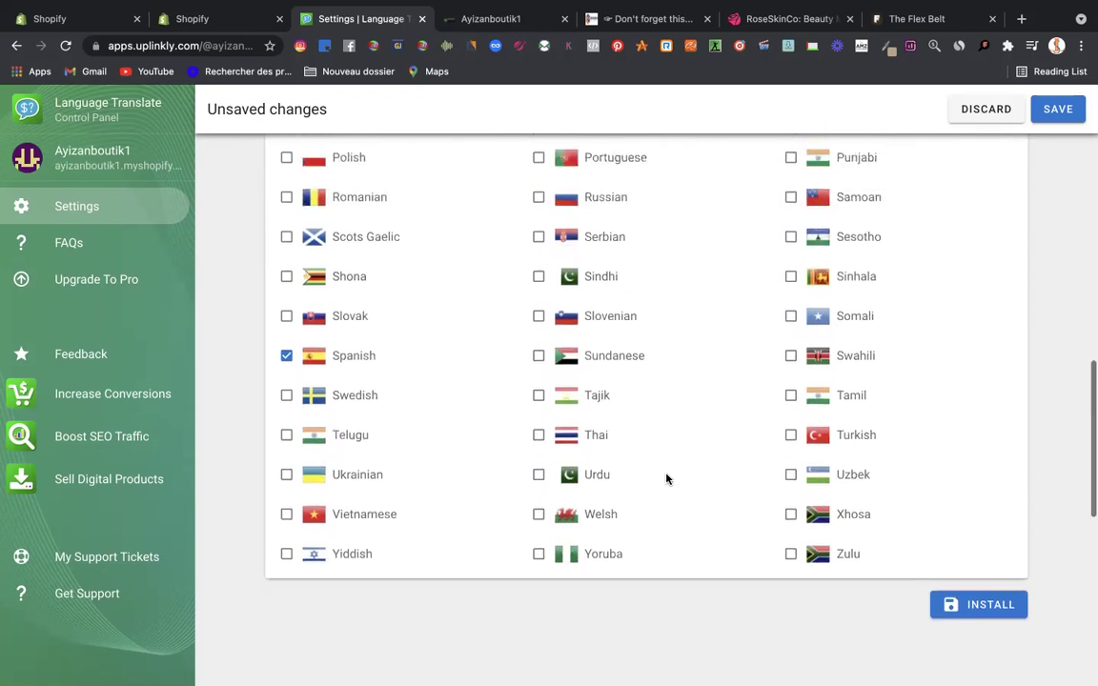
{"action": "scroll", "coordinate": [667, 479], "scroll_direction": "up", "scroll_amount": 10}
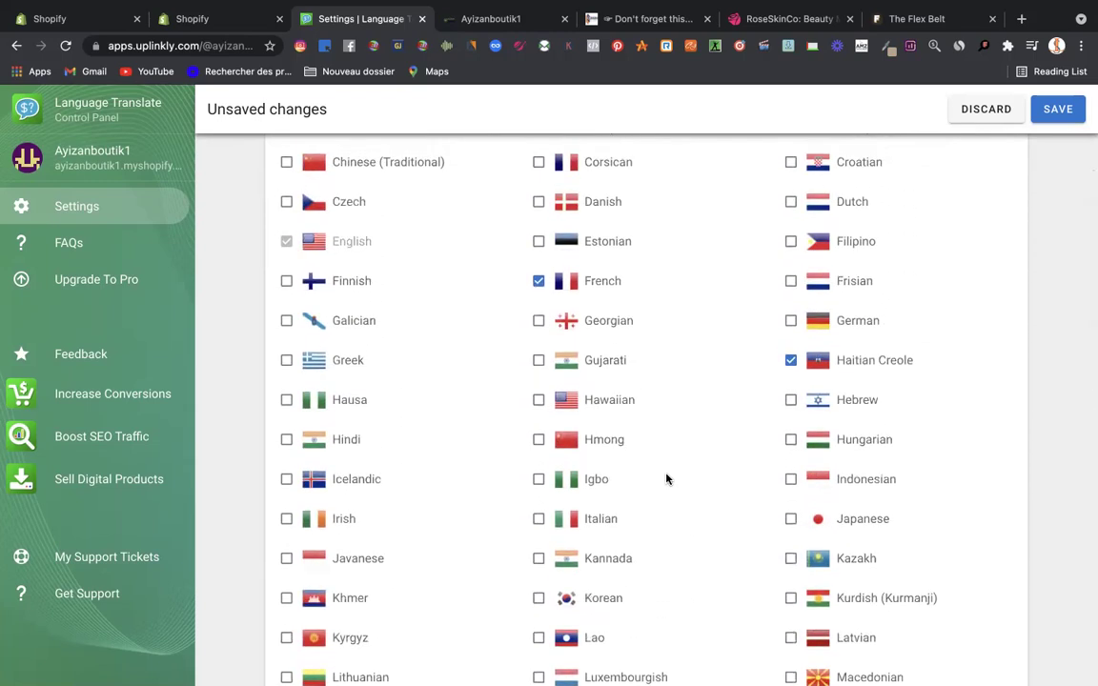
{"action": "scroll", "coordinate": [666, 479], "scroll_direction": "up", "scroll_amount": 3}
{"action": "scroll", "coordinate": [667, 479], "scroll_direction": "up", "scroll_amount": 4}
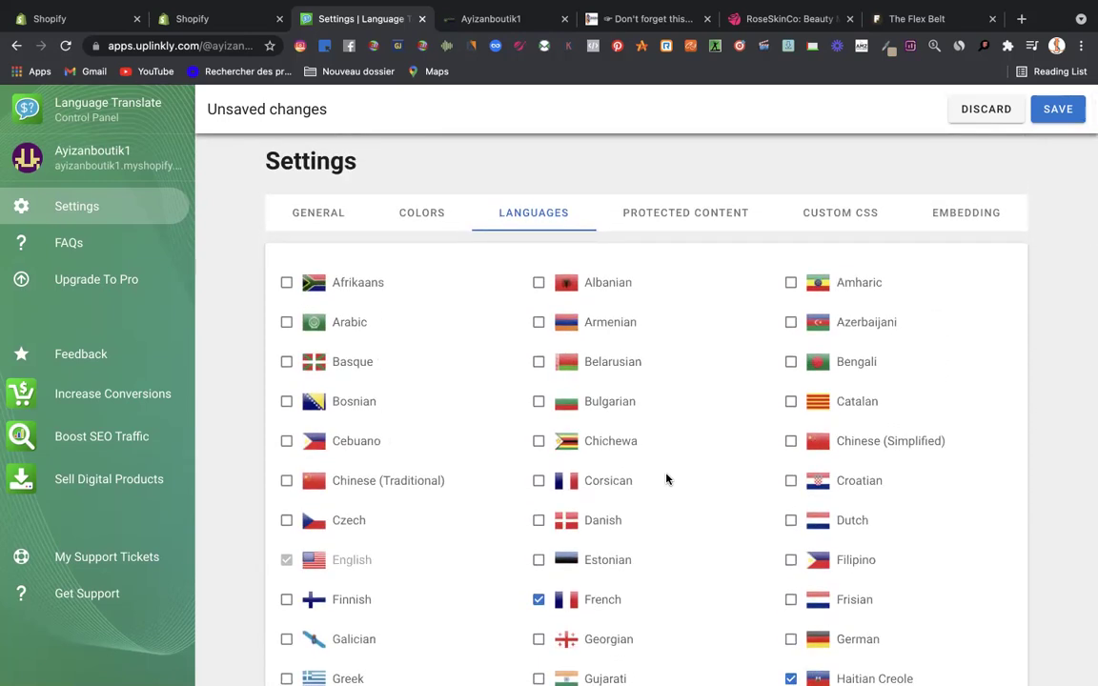
{"action": "scroll", "coordinate": [666, 479], "scroll_direction": "down", "scroll_amount": 1}
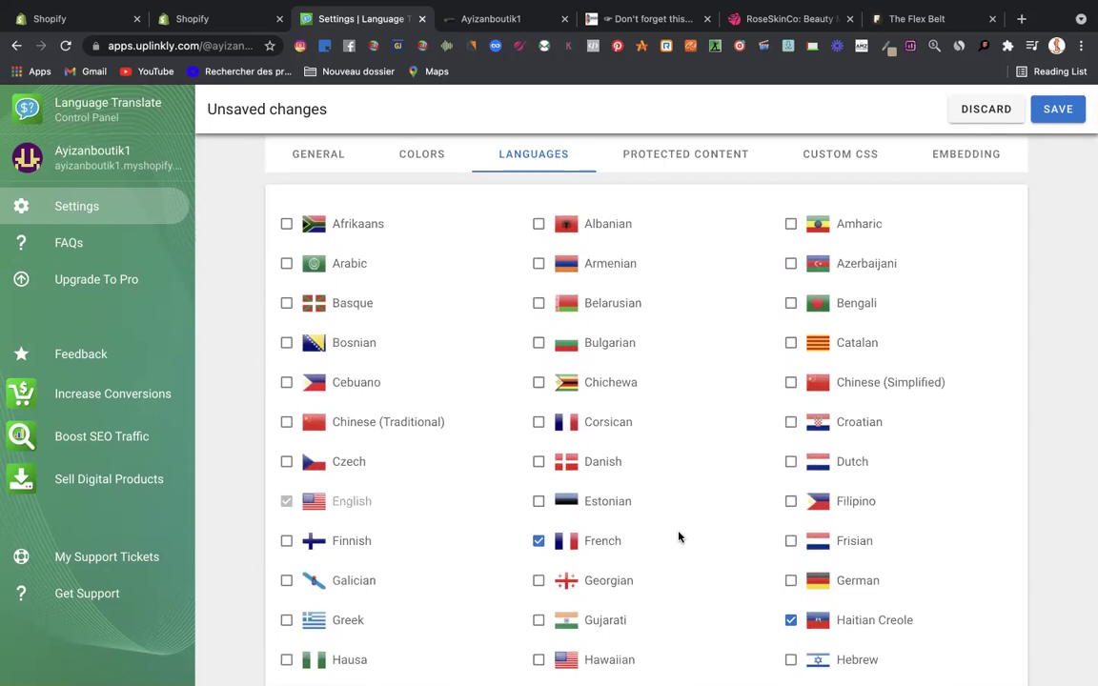
{"action": "scroll", "coordinate": [669, 583], "scroll_direction": "down", "scroll_amount": 5}
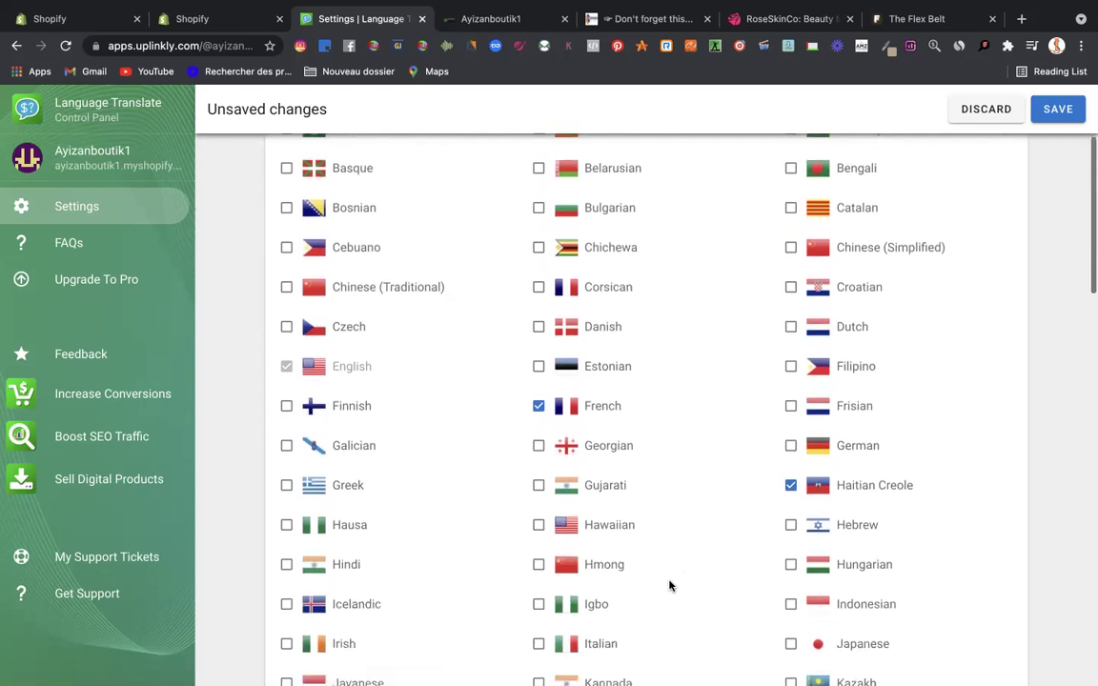
{"action": "scroll", "coordinate": [669, 586], "scroll_direction": "down", "scroll_amount": 7}
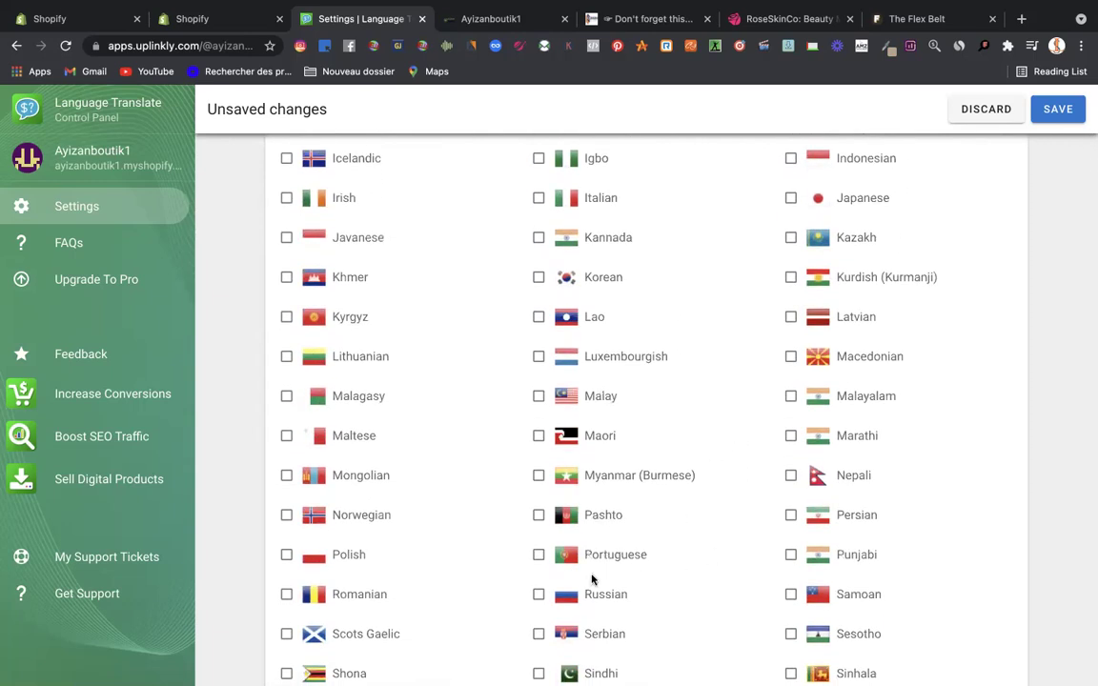
{"action": "scroll", "coordinate": [608, 546], "scroll_direction": "down", "scroll_amount": 9}
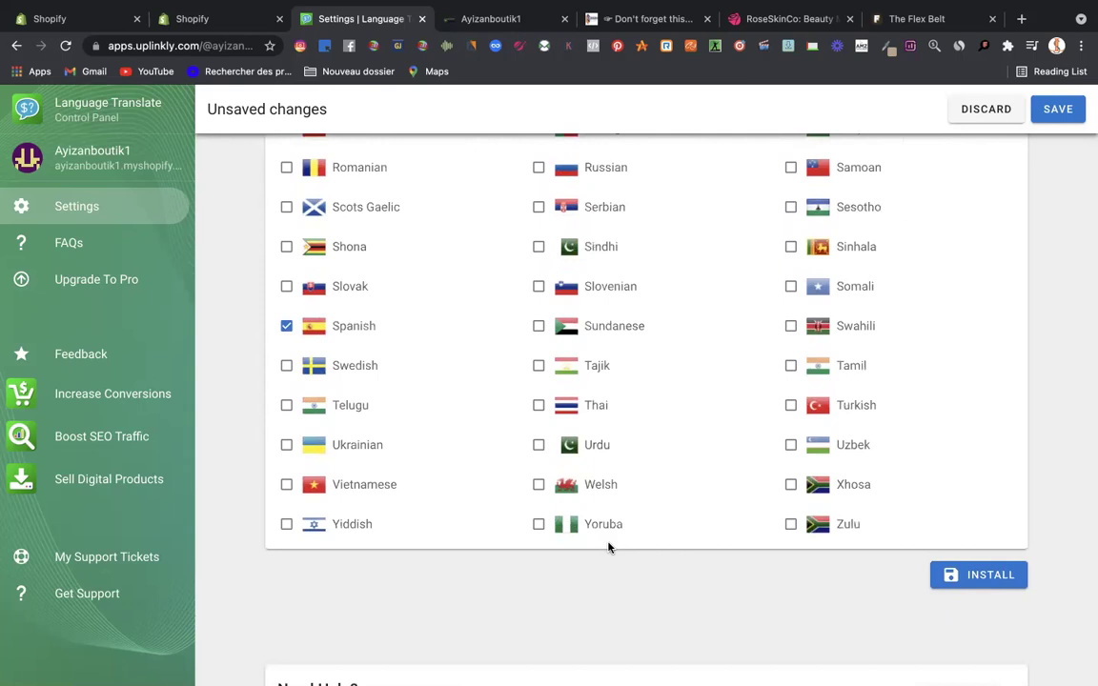
{"action": "scroll", "coordinate": [674, 464], "scroll_direction": "up", "scroll_amount": 12}
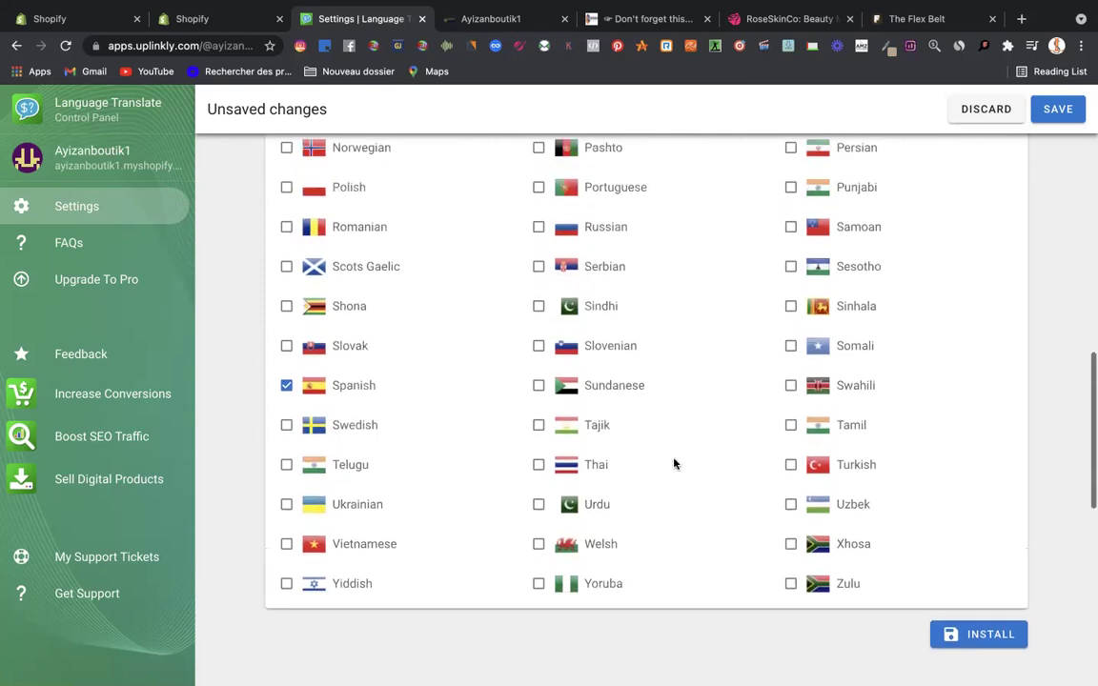
{"action": "scroll", "coordinate": [674, 464], "scroll_direction": "up", "scroll_amount": 9}
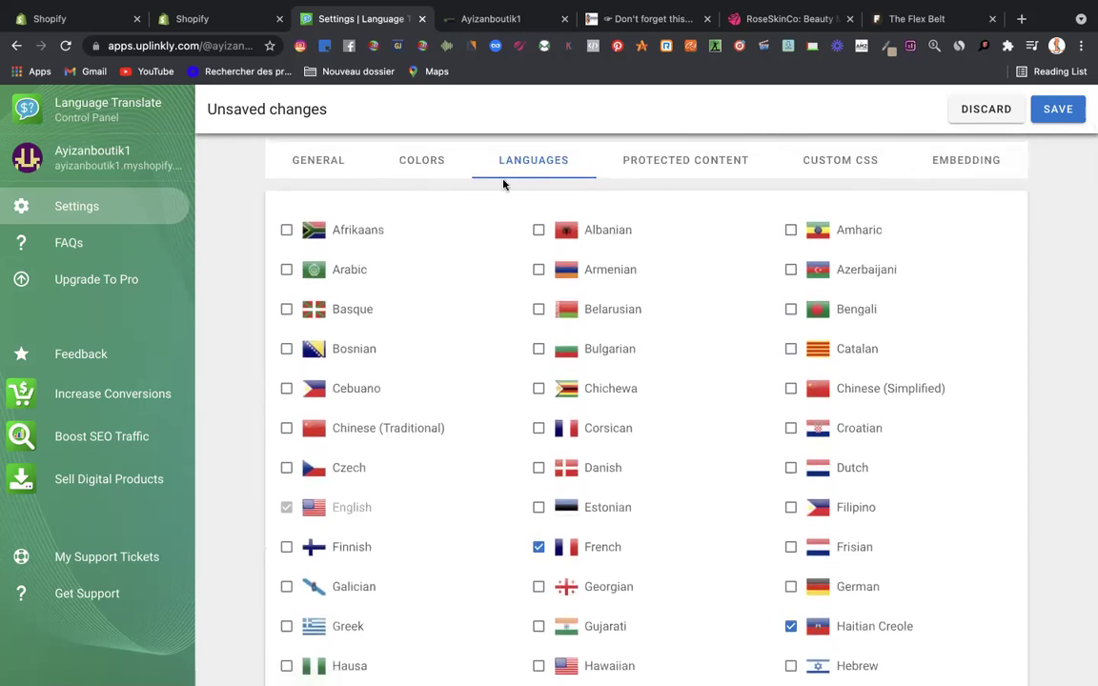
- Review the widget's General and Colors settings tabs
{"action": "left_click", "coordinate": [331, 177]}
{"action": "scroll", "coordinate": [569, 420], "scroll_direction": "down", "scroll_amount": 3}
{"action": "scroll", "coordinate": [569, 402], "scroll_direction": "up", "scroll_amount": 1}
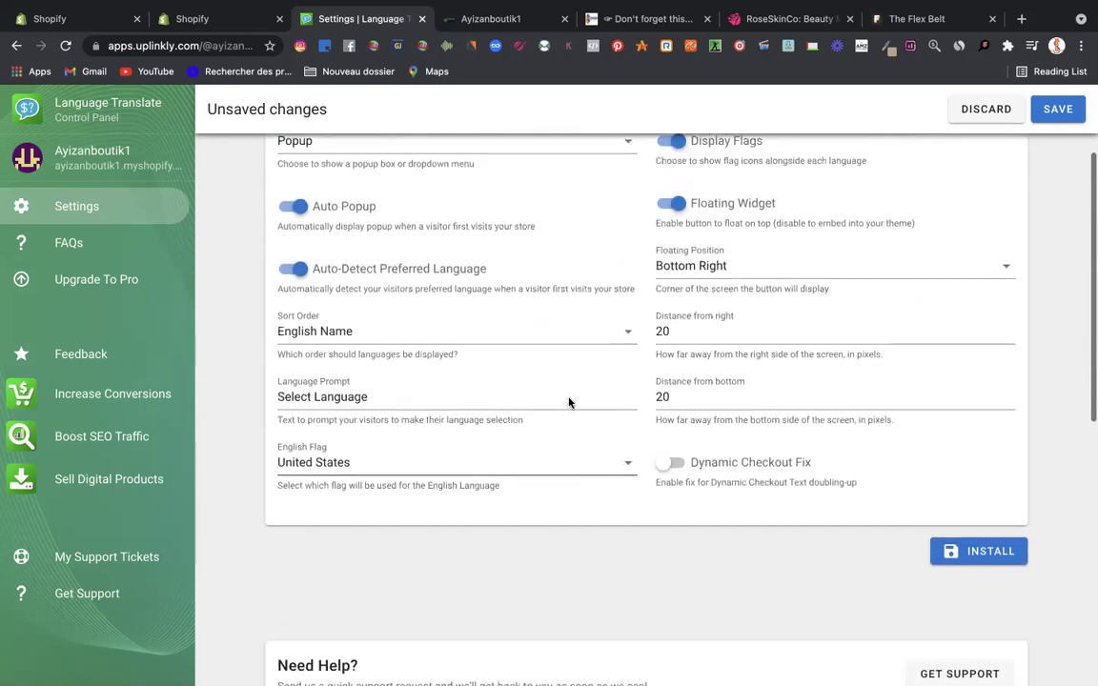
{"action": "scroll", "coordinate": [569, 402], "scroll_direction": "up", "scroll_amount": 3}
{"action": "scroll", "coordinate": [569, 402], "scroll_direction": "down", "scroll_amount": 2}
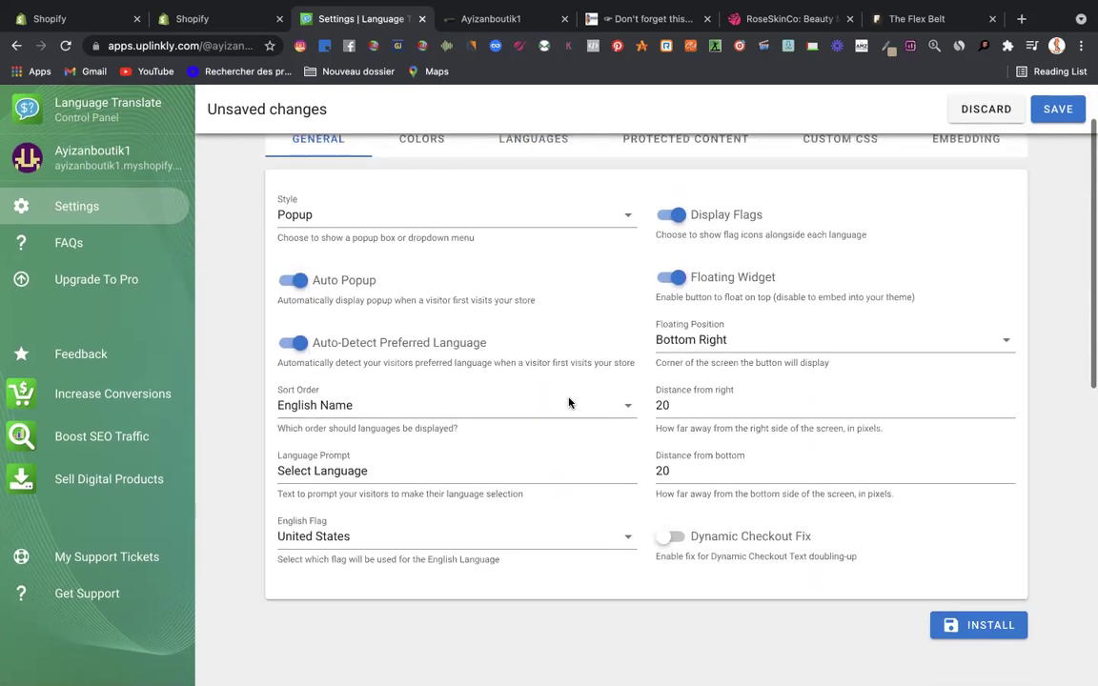
{"action": "scroll", "coordinate": [569, 403], "scroll_direction": "up", "scroll_amount": 1}
{"action": "left_click", "coordinate": [414, 200]}
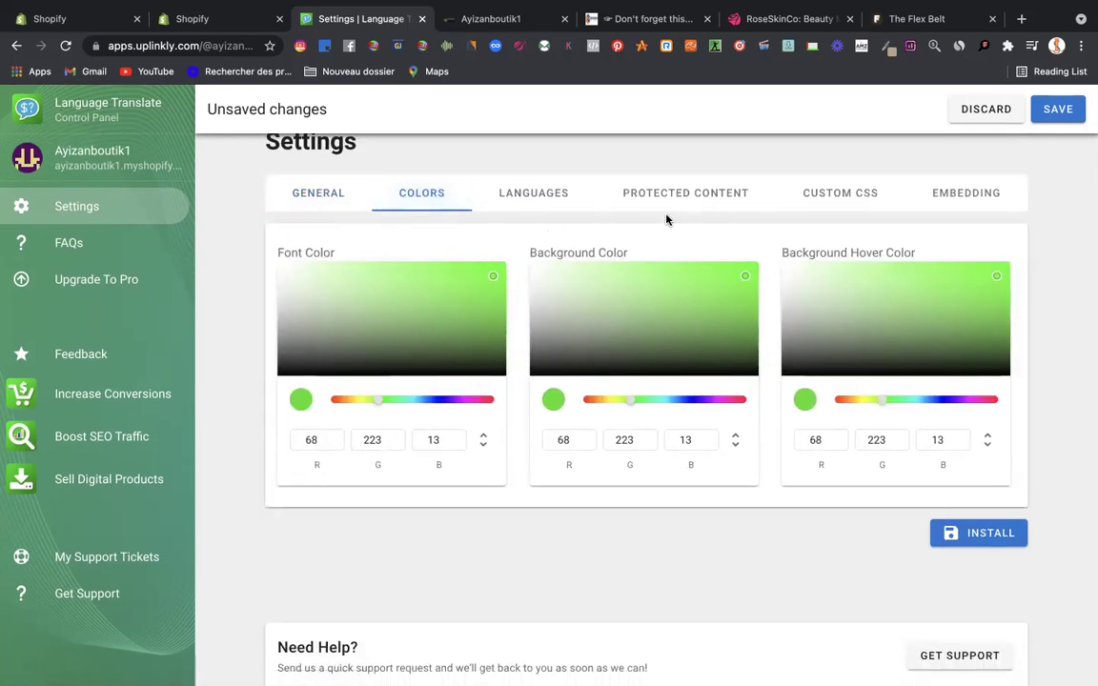
- Check the selected languages, save the Language Translate settings, and view the Ayizanboutik1 store
{"action": "left_click", "coordinate": [553, 199]}
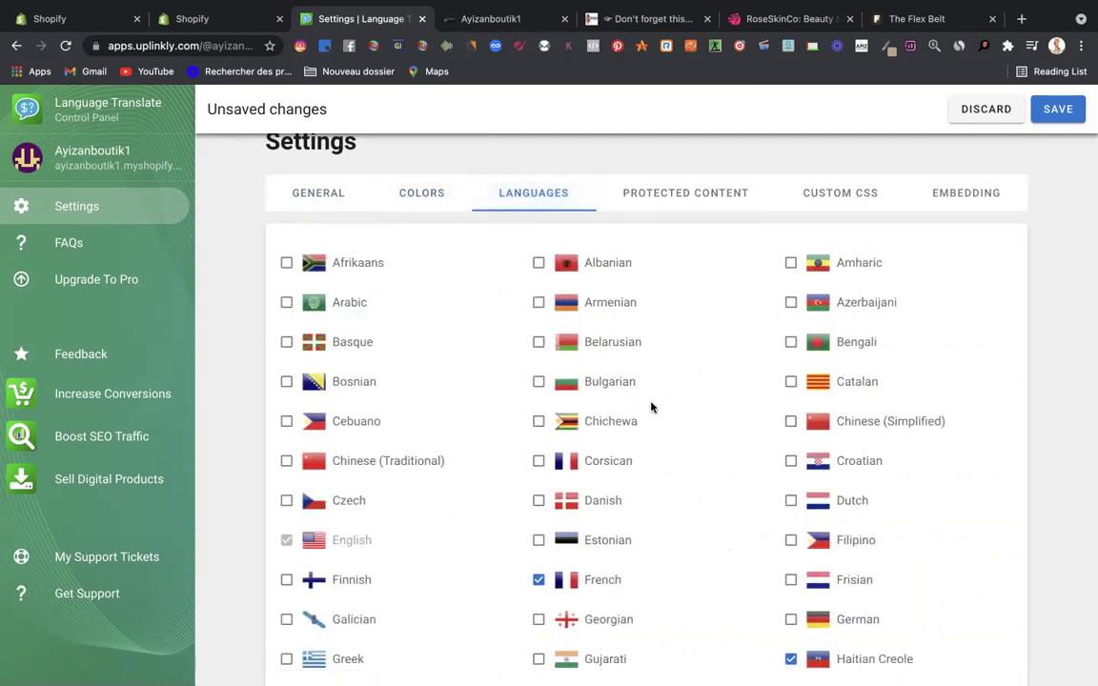
{"action": "scroll", "coordinate": [651, 407], "scroll_direction": "down", "scroll_amount": 5}
{"action": "scroll", "coordinate": [662, 401], "scroll_direction": "down", "scroll_amount": 6}
{"action": "scroll", "coordinate": [662, 401], "scroll_direction": "up", "scroll_amount": 10}
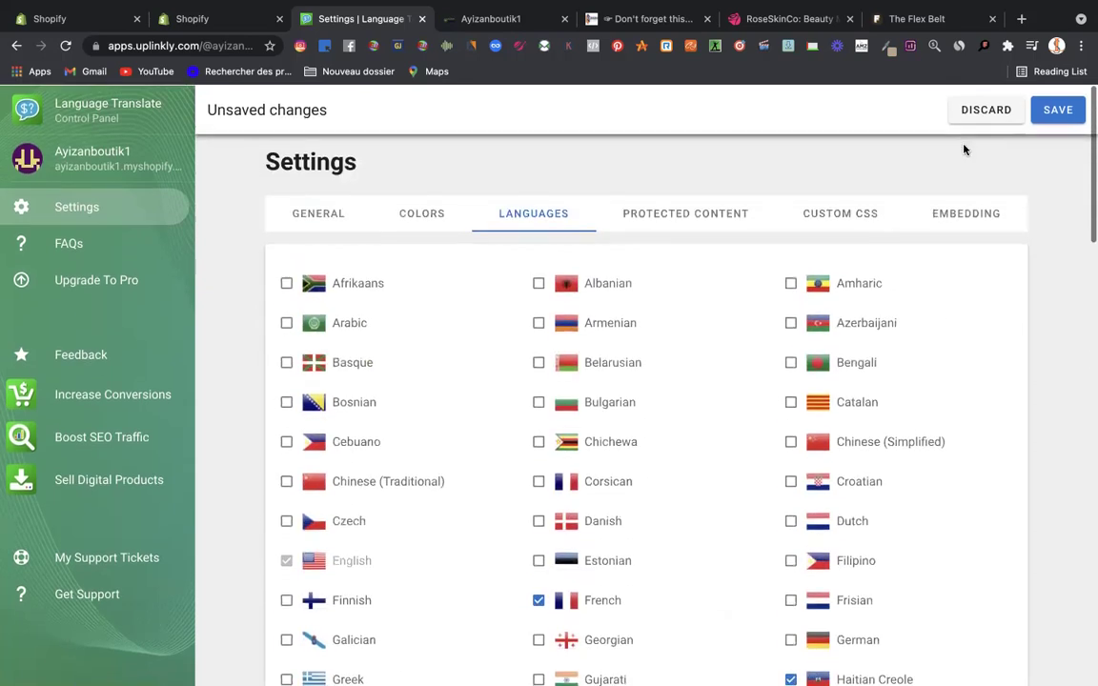
{"action": "left_click", "coordinate": [1058, 109]}
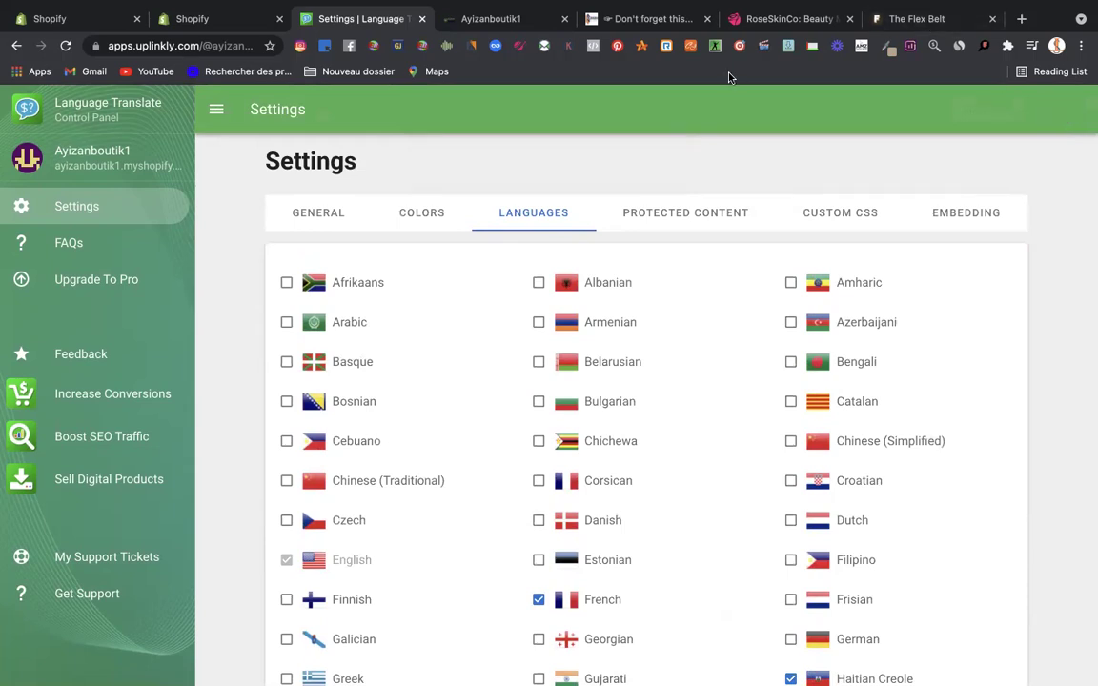
{"action": "left_click", "coordinate": [505, 21]}
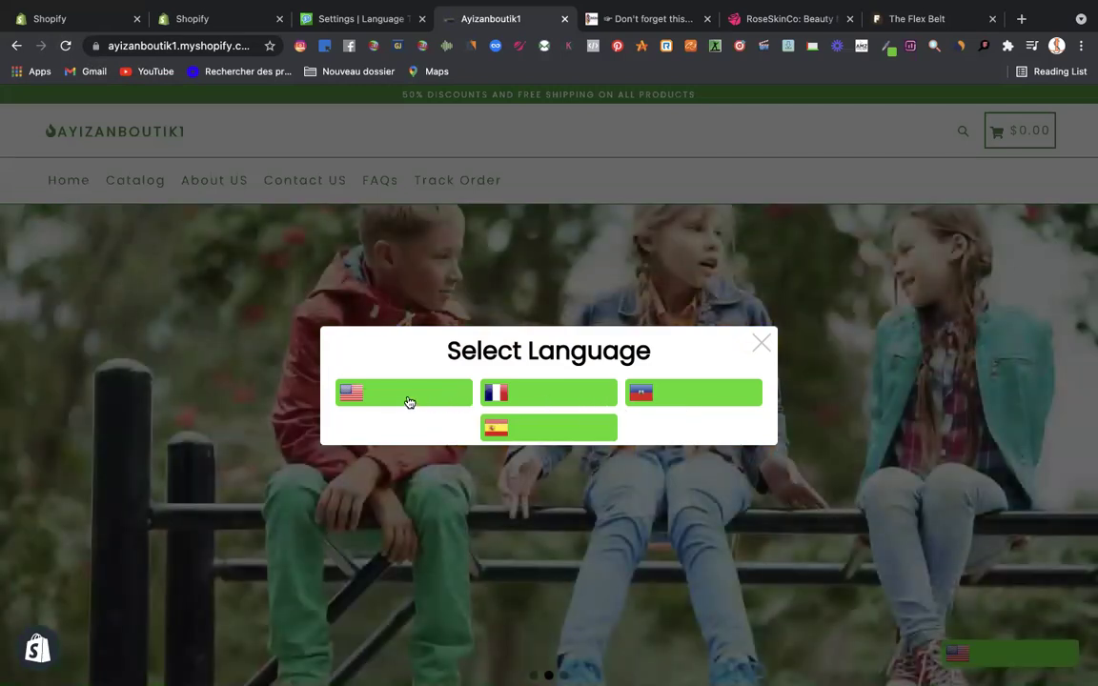
- Pick the US flag to show the store in English, then reopen the language switcher
{"action": "left_click", "coordinate": [408, 401]}
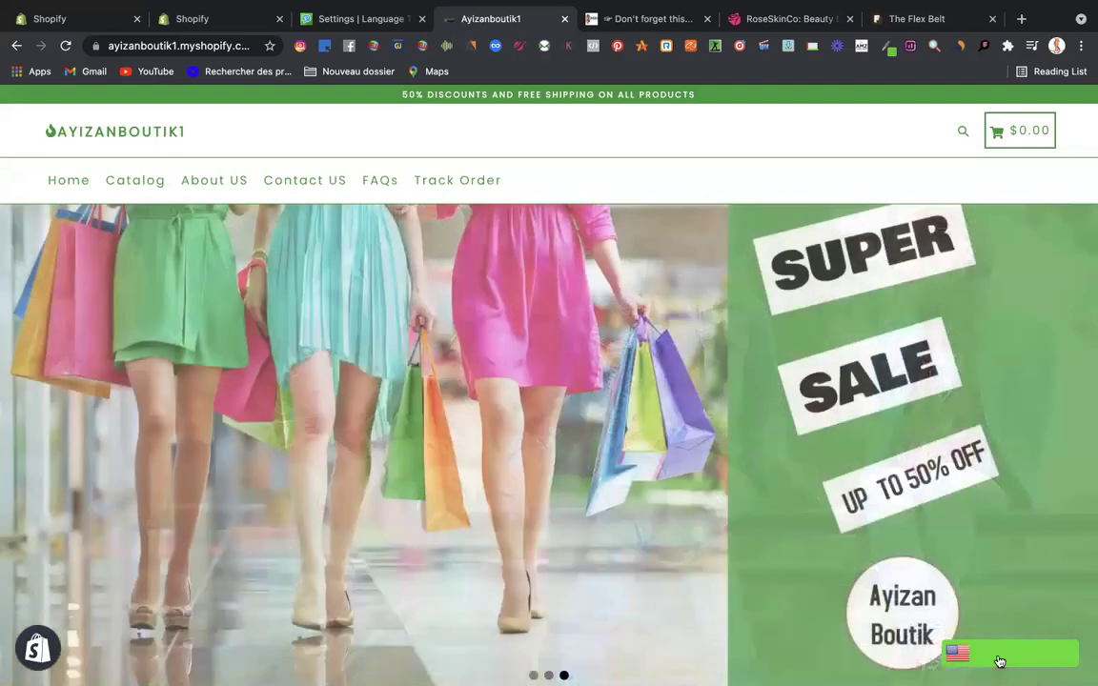
{"action": "left_click", "coordinate": [999, 660]}
- Switch the store to Haitian Creole, browse the translated homepage, and go back to Home
{"action": "left_click", "coordinate": [678, 404]}
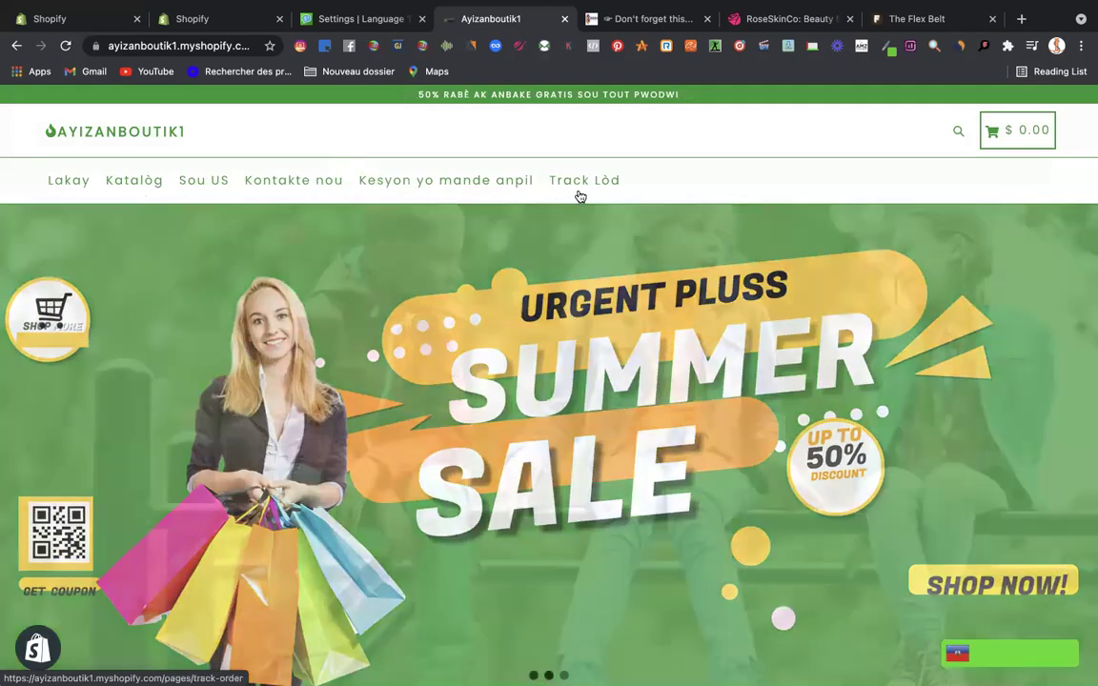
{"action": "scroll", "coordinate": [620, 197], "scroll_direction": "down", "scroll_amount": 1}
{"action": "scroll", "coordinate": [620, 197], "scroll_direction": "up", "scroll_amount": 1}
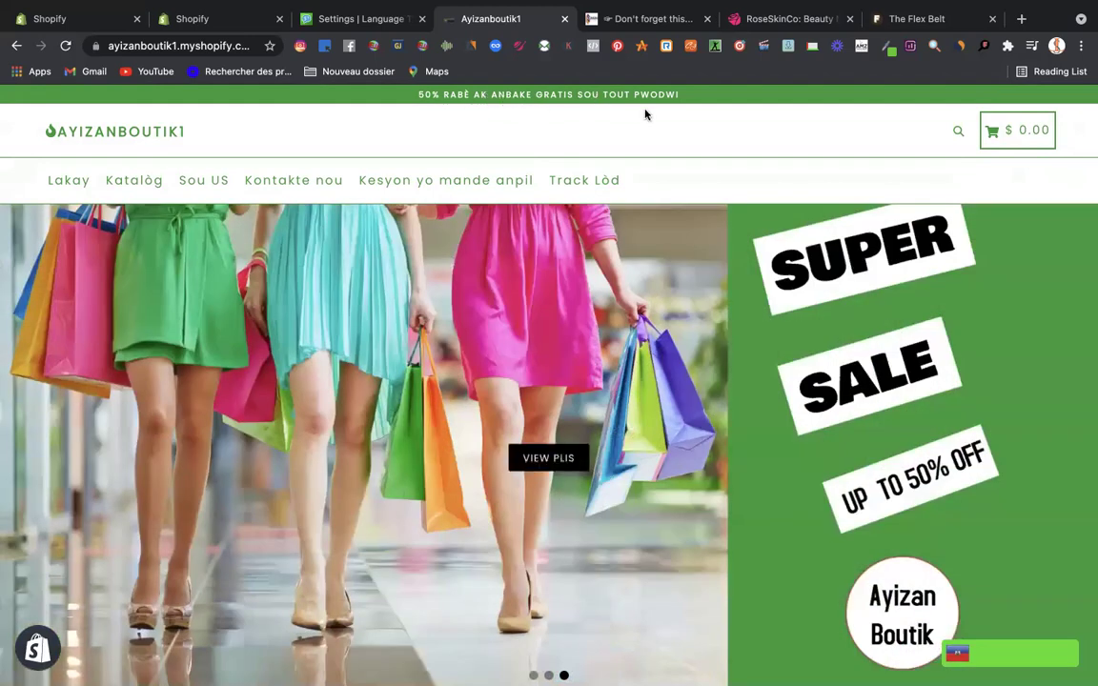
{"action": "scroll", "coordinate": [644, 241], "scroll_direction": "down", "scroll_amount": 5}
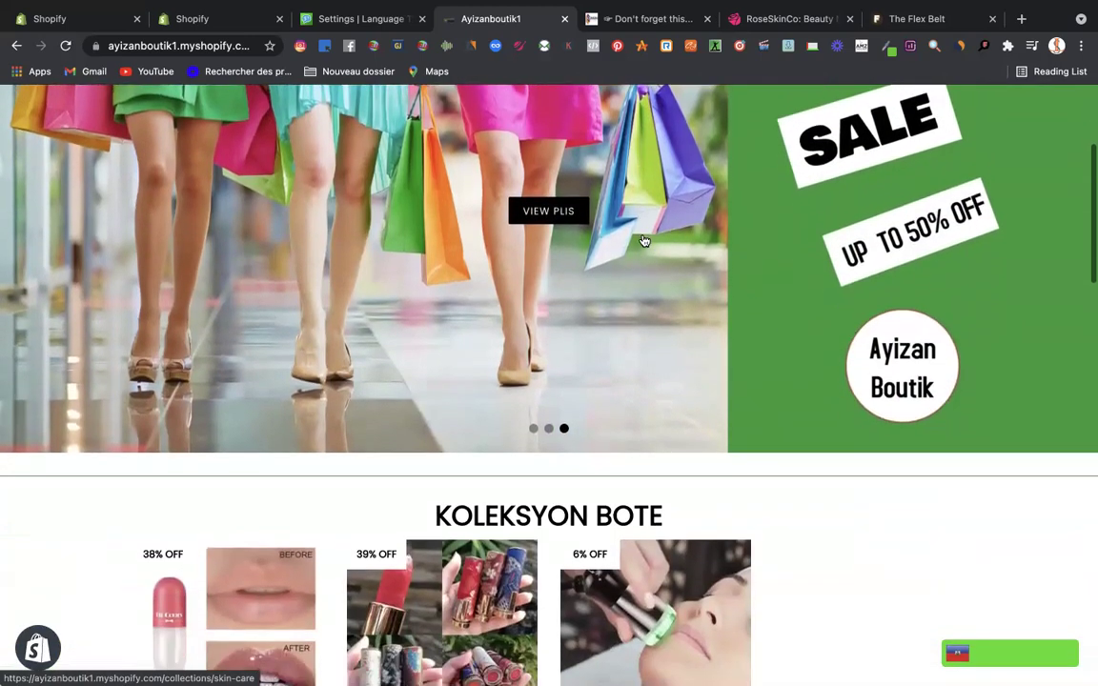
{"action": "scroll", "coordinate": [644, 240], "scroll_direction": "up", "scroll_amount": 3}
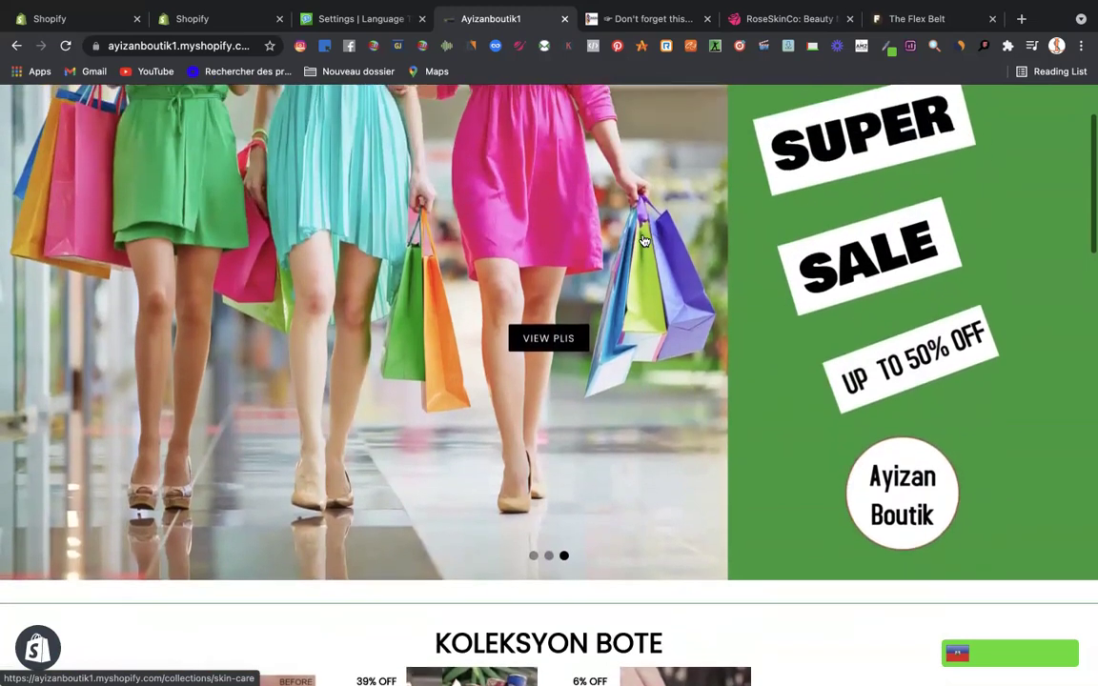
{"action": "scroll", "coordinate": [644, 240], "scroll_direction": "up", "scroll_amount": 3}
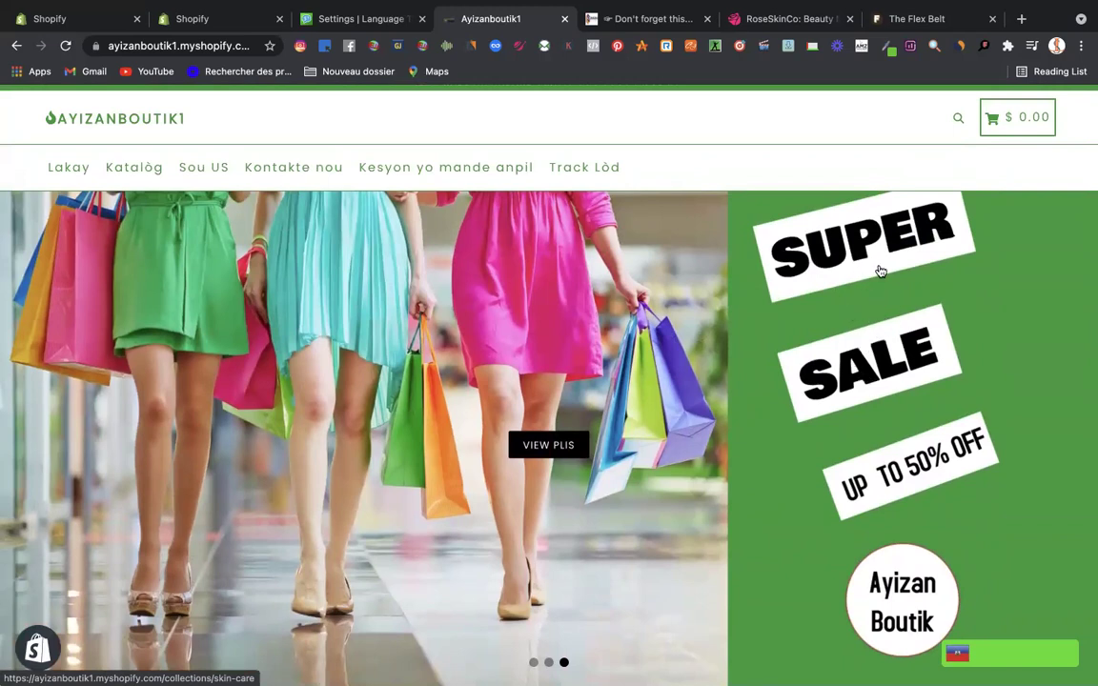
{"action": "scroll", "coordinate": [865, 379], "scroll_direction": "down", "scroll_amount": 2}
{"action": "scroll", "coordinate": [862, 385], "scroll_direction": "up", "scroll_amount": 2}
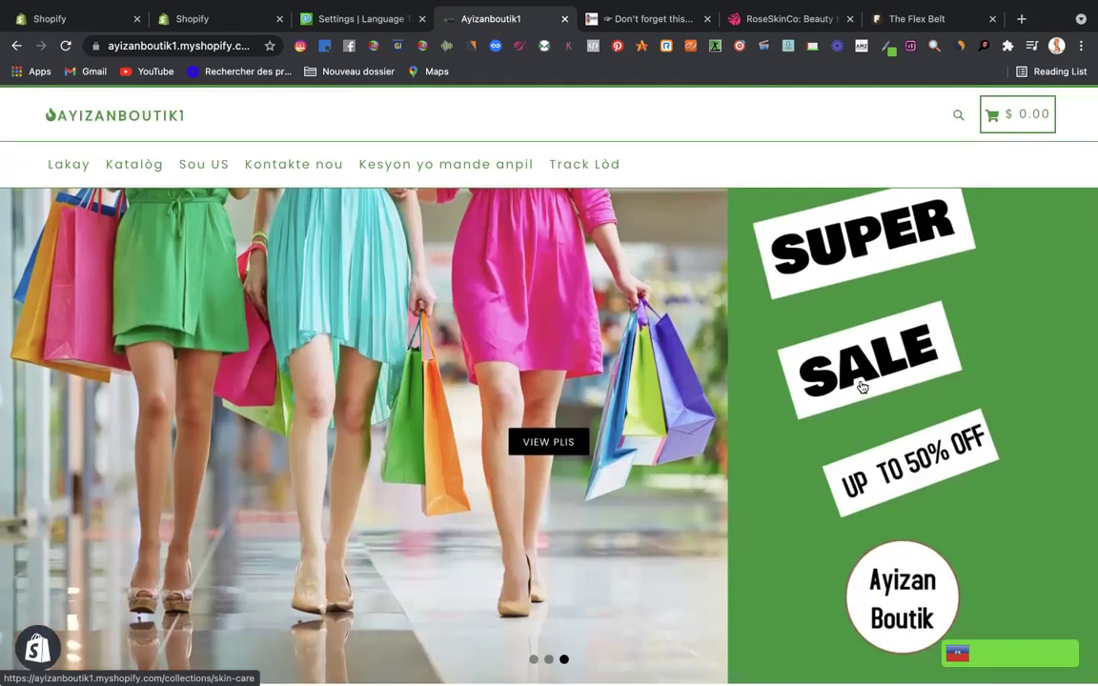
{"action": "scroll", "coordinate": [862, 386], "scroll_direction": "down", "scroll_amount": 2}
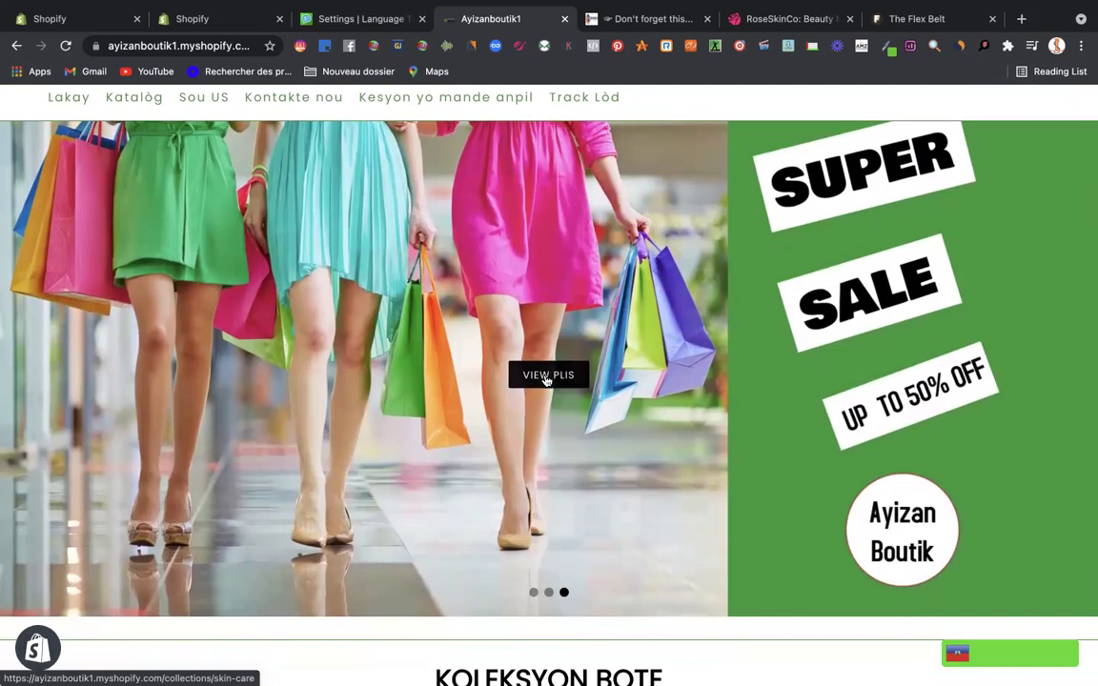
{"action": "scroll", "coordinate": [618, 417], "scroll_direction": "down", "scroll_amount": 10}
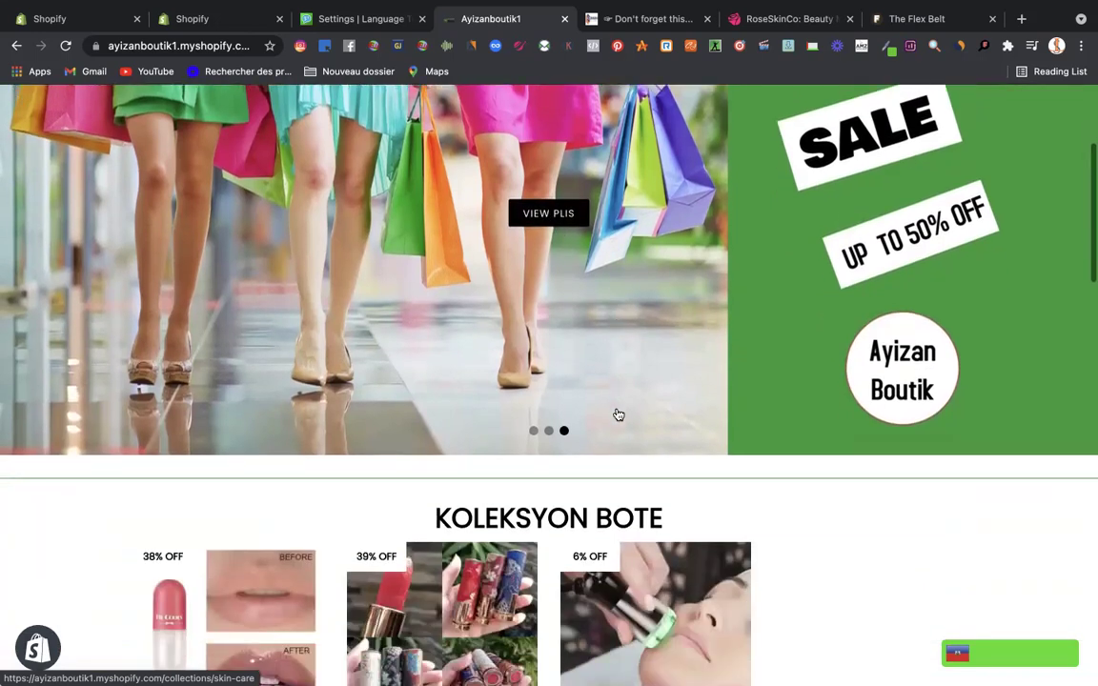
{"action": "scroll", "coordinate": [454, 547], "scroll_direction": "down", "scroll_amount": 5}
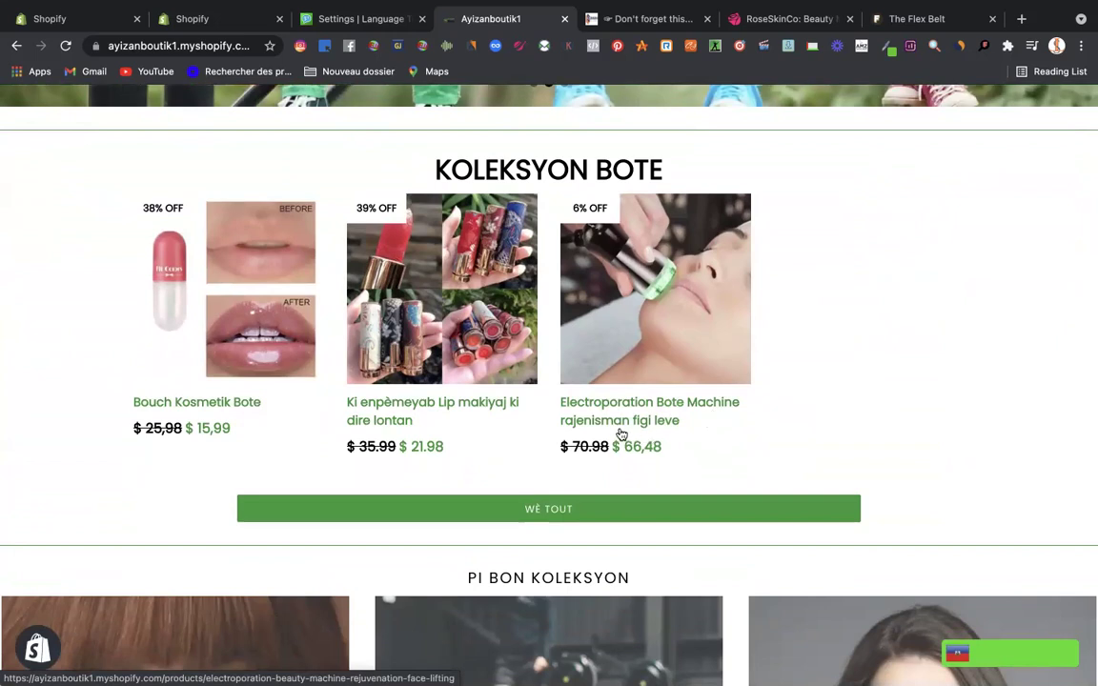
{"action": "scroll", "coordinate": [672, 439], "scroll_direction": "down", "scroll_amount": 6}
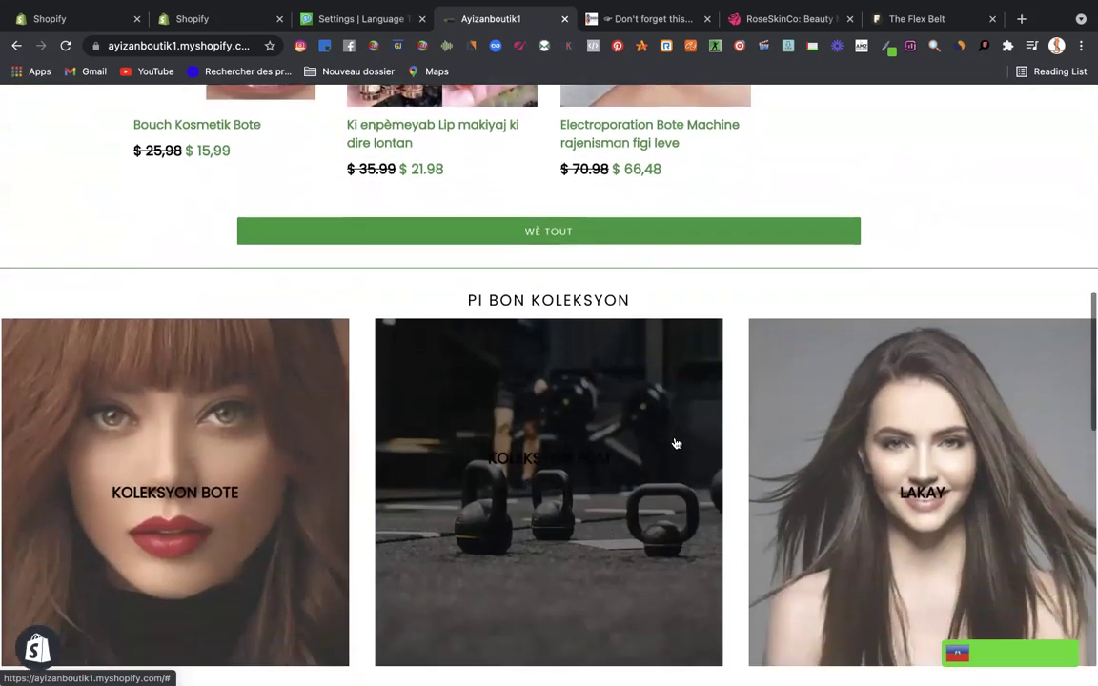
{"action": "scroll", "coordinate": [676, 442], "scroll_direction": "down", "scroll_amount": 1}
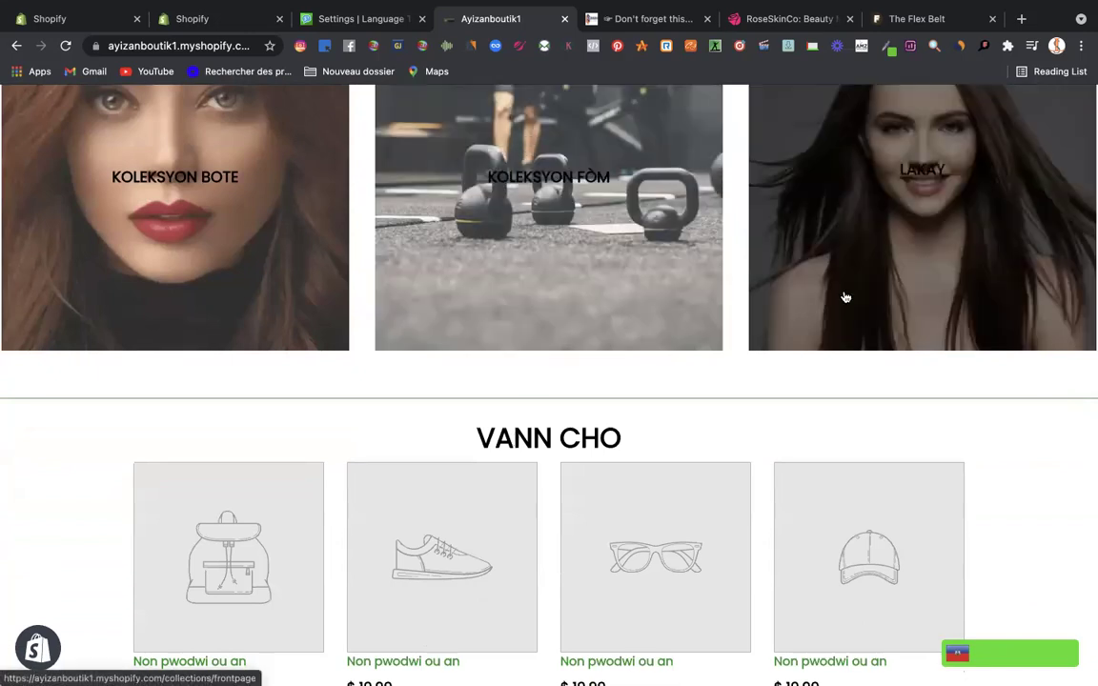
{"action": "scroll", "coordinate": [667, 409], "scroll_direction": "down", "scroll_amount": 4}
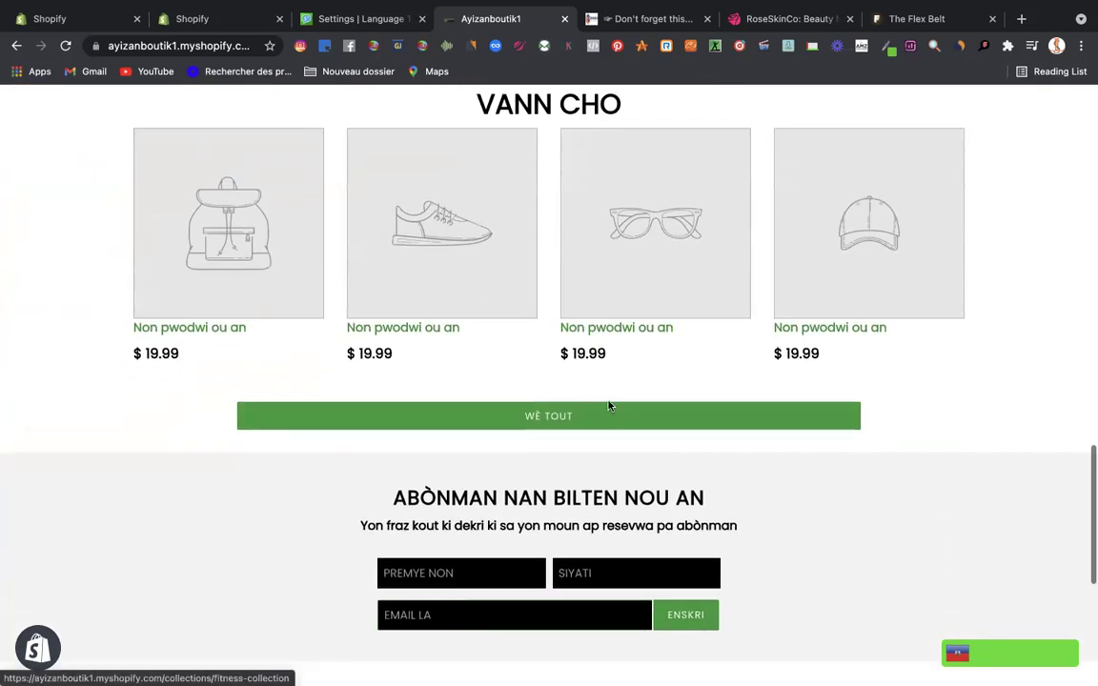
{"action": "scroll", "coordinate": [621, 461], "scroll_direction": "down", "scroll_amount": 2}
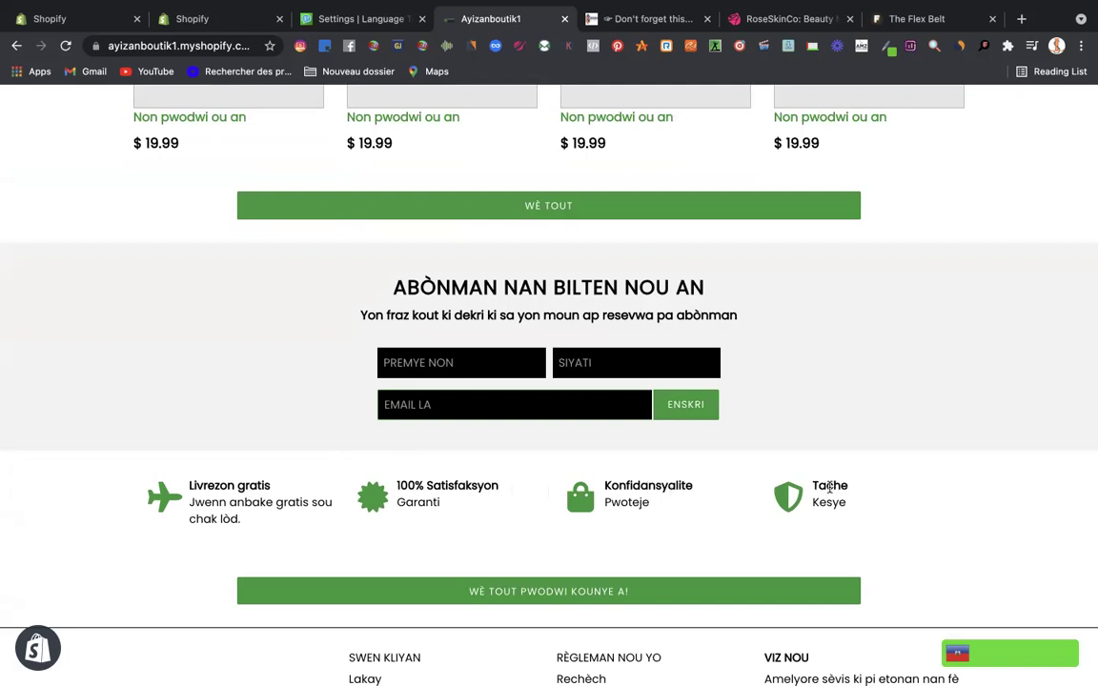
{"action": "scroll", "coordinate": [834, 487], "scroll_direction": "left", "scroll_amount": 5}
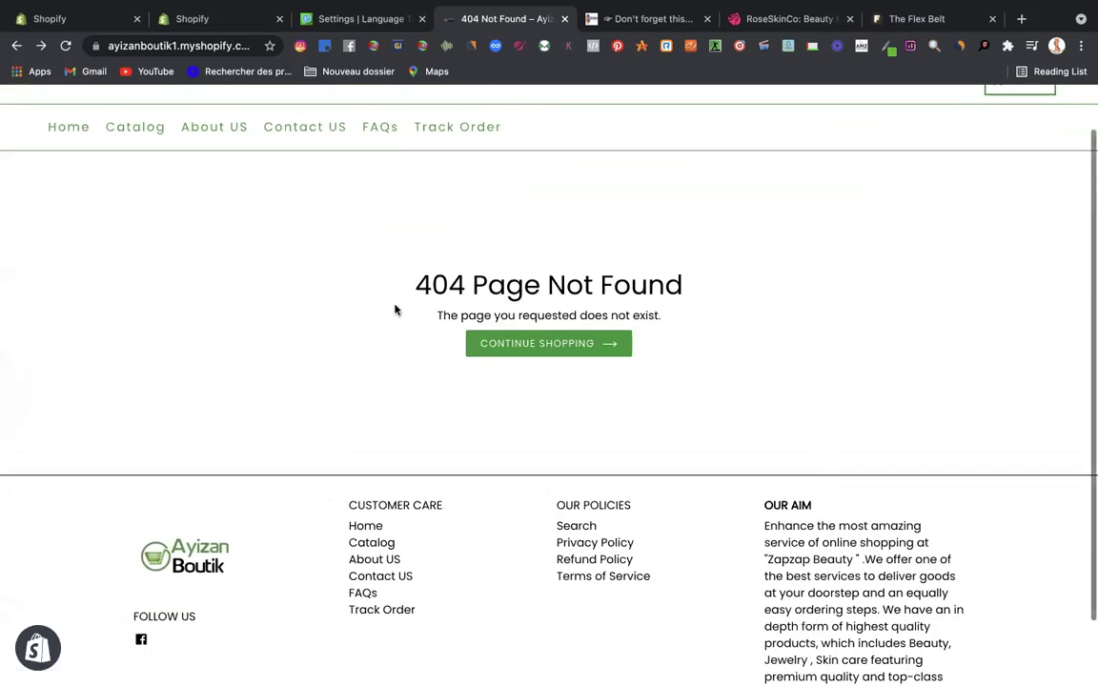
{"action": "left_click", "coordinate": [81, 133]}
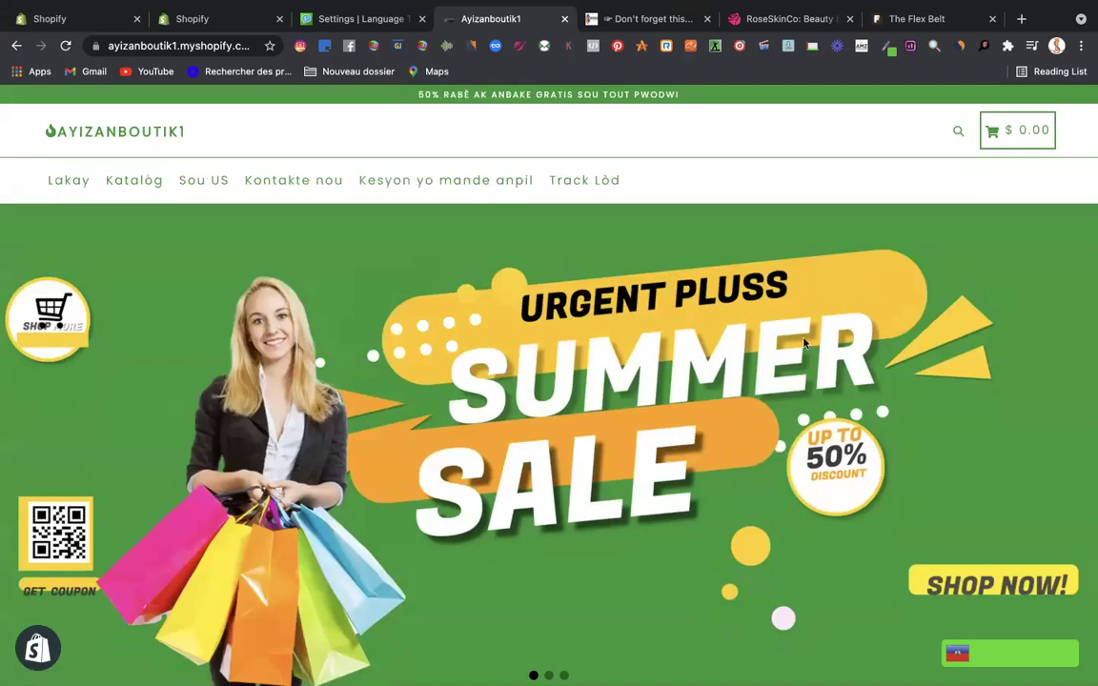
- Switch the store to Spanish, review the Casa/Catalogar page, and reopen the language picker
{"action": "scroll", "coordinate": [930, 424], "scroll_direction": "down", "scroll_amount": 10}
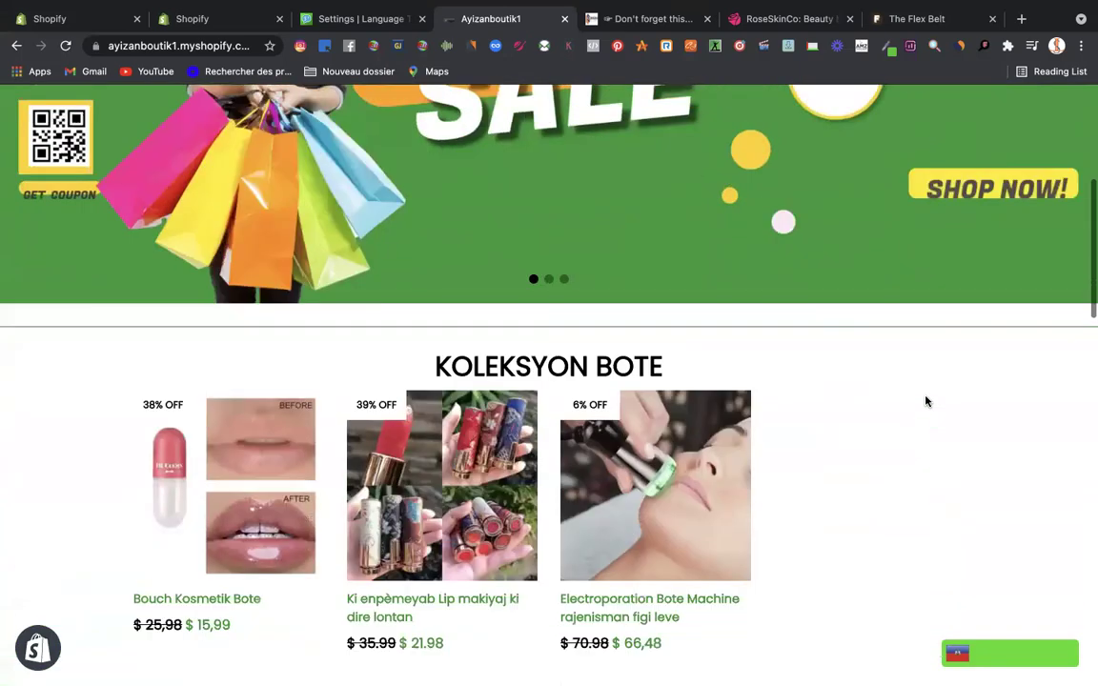
{"action": "scroll", "coordinate": [925, 402], "scroll_direction": "down", "scroll_amount": 10}
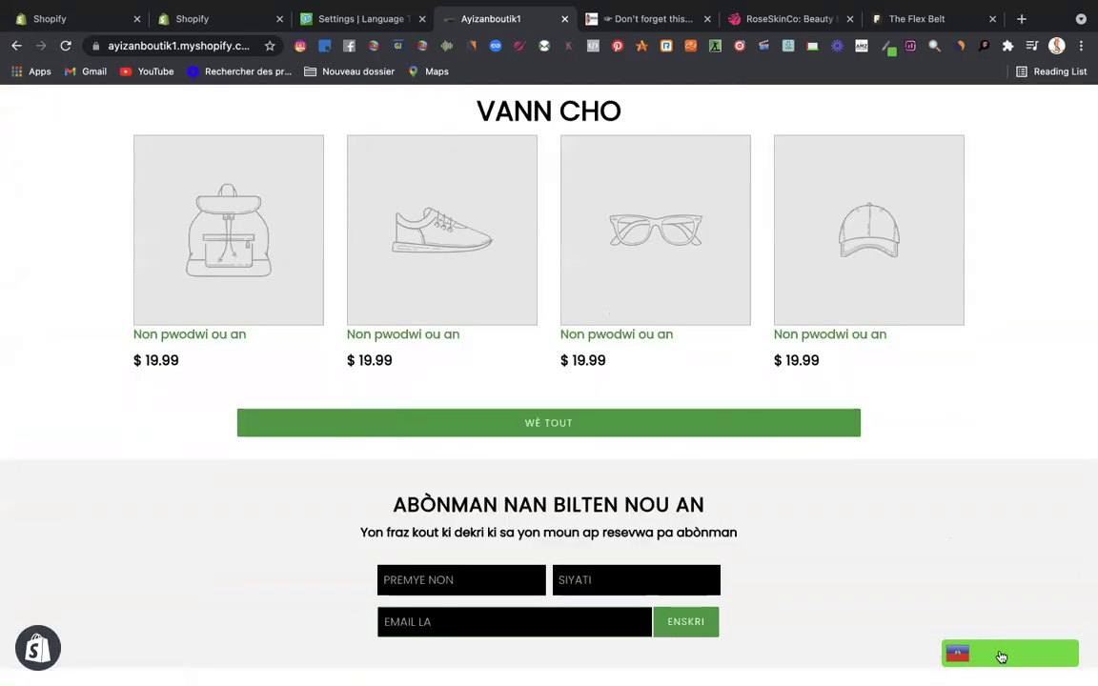
{"action": "left_click", "coordinate": [1000, 659]}
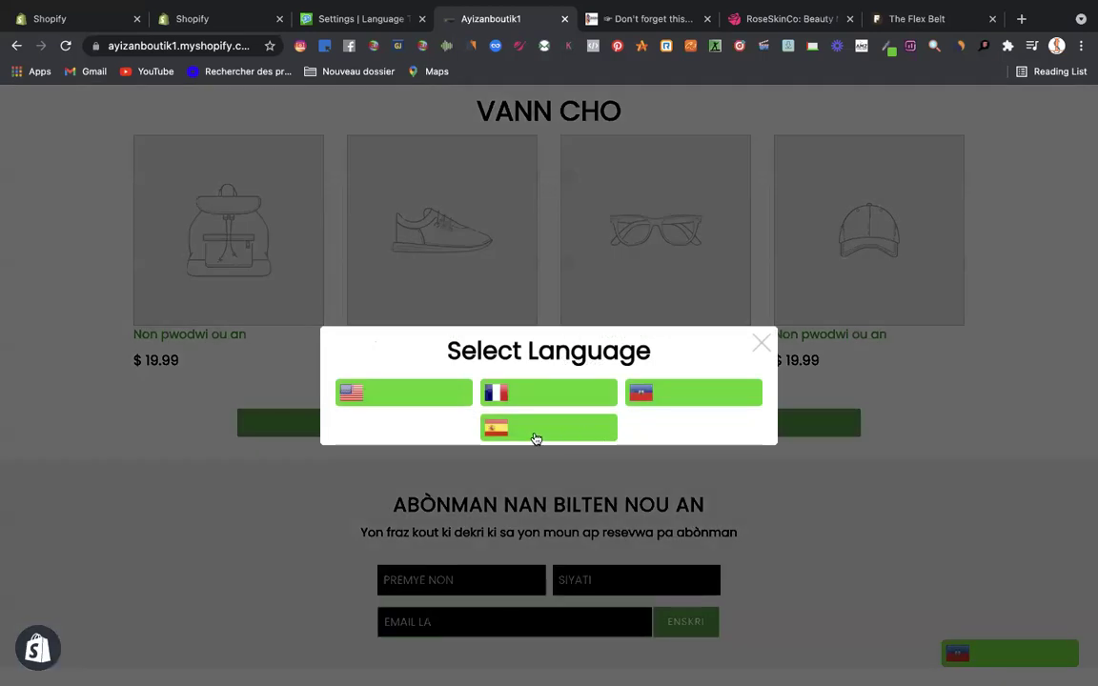
{"action": "left_click", "coordinate": [535, 434]}
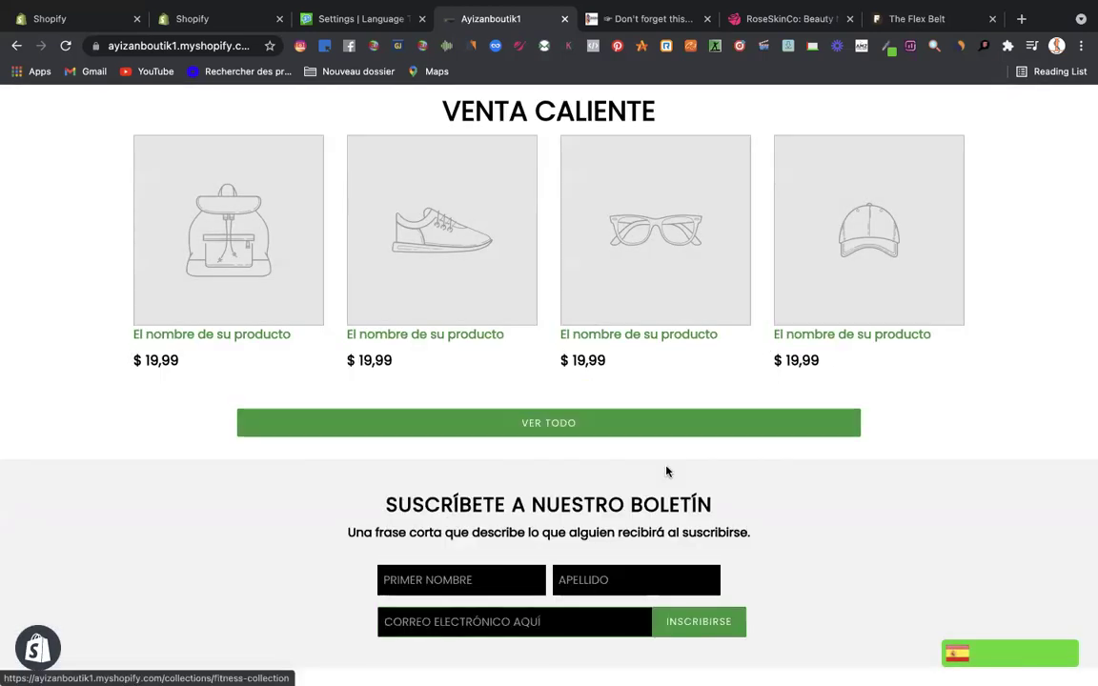
{"action": "scroll", "coordinate": [666, 471], "scroll_direction": "up", "scroll_amount": 15}
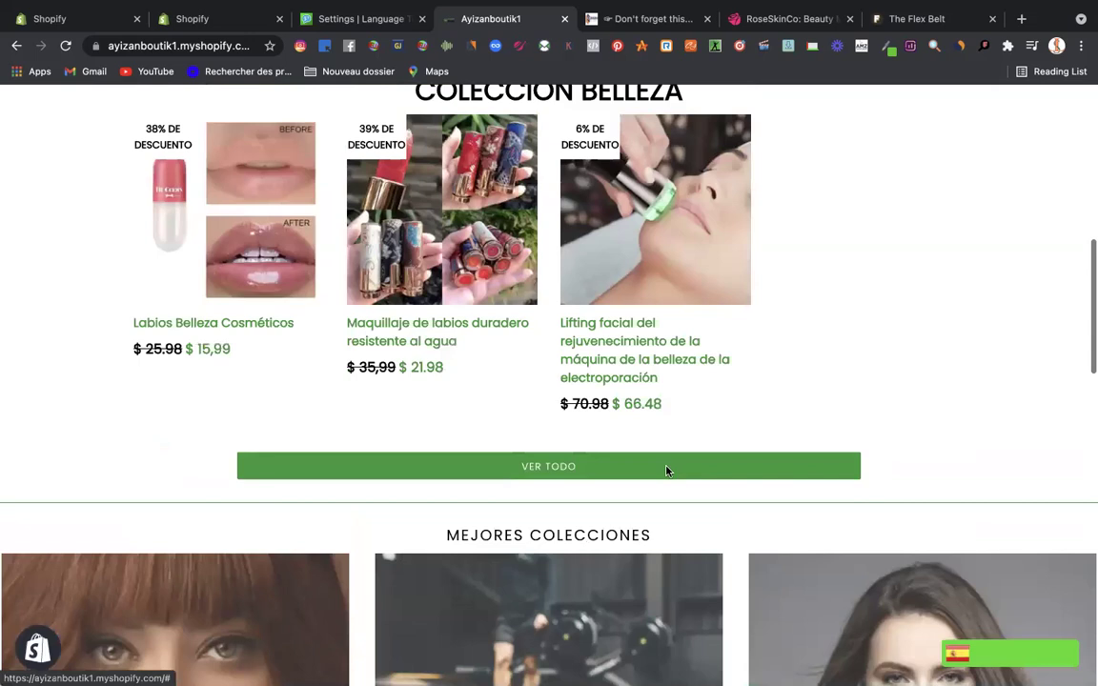
{"action": "scroll", "coordinate": [666, 471], "scroll_direction": "up", "scroll_amount": 3}
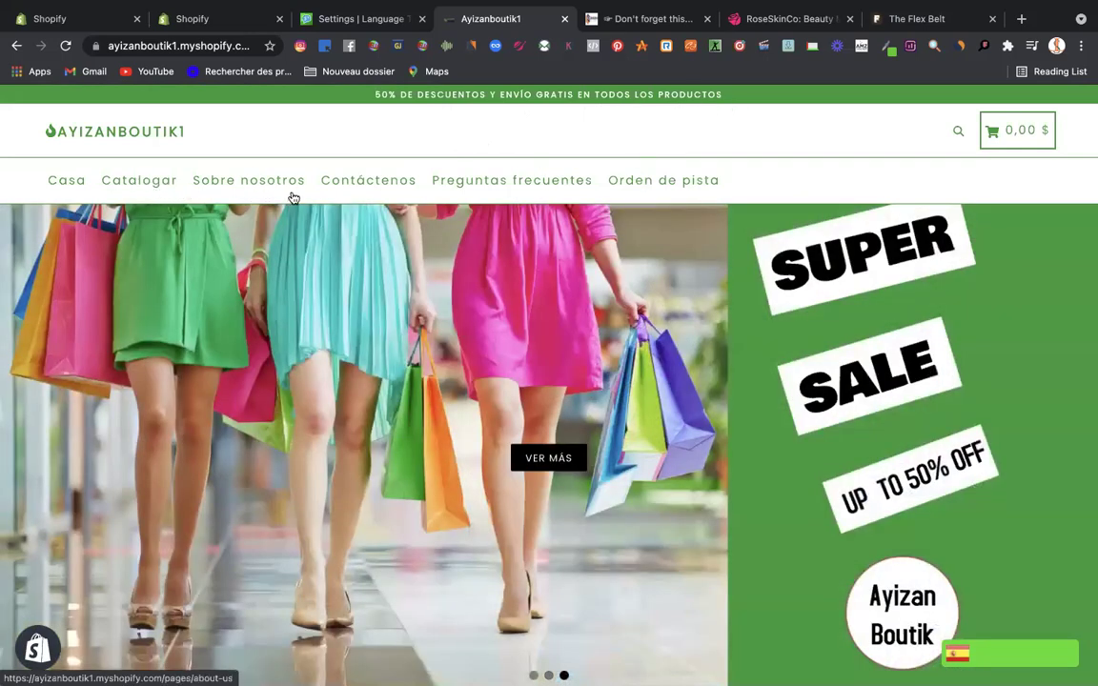
{"action": "scroll", "coordinate": [639, 329], "scroll_direction": "down", "scroll_amount": 3}
{"action": "scroll", "coordinate": [639, 329], "scroll_direction": "down", "scroll_amount": 3}
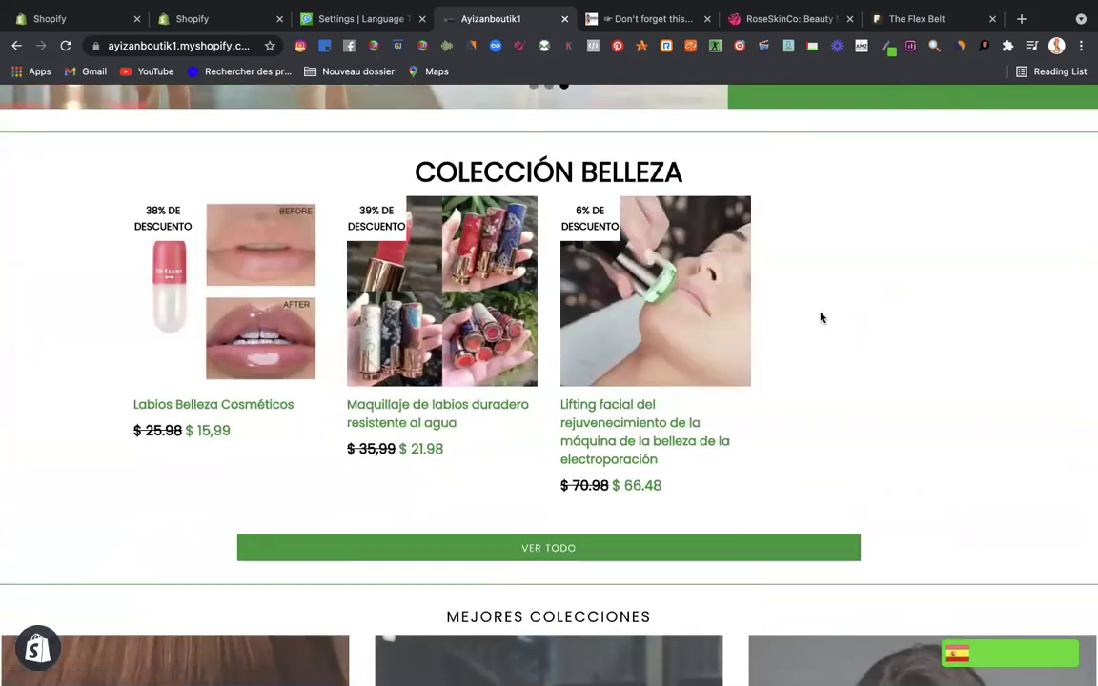
{"action": "scroll", "coordinate": [821, 317], "scroll_direction": "down", "scroll_amount": 9}
{"action": "scroll", "coordinate": [822, 316], "scroll_direction": "down", "scroll_amount": 6}
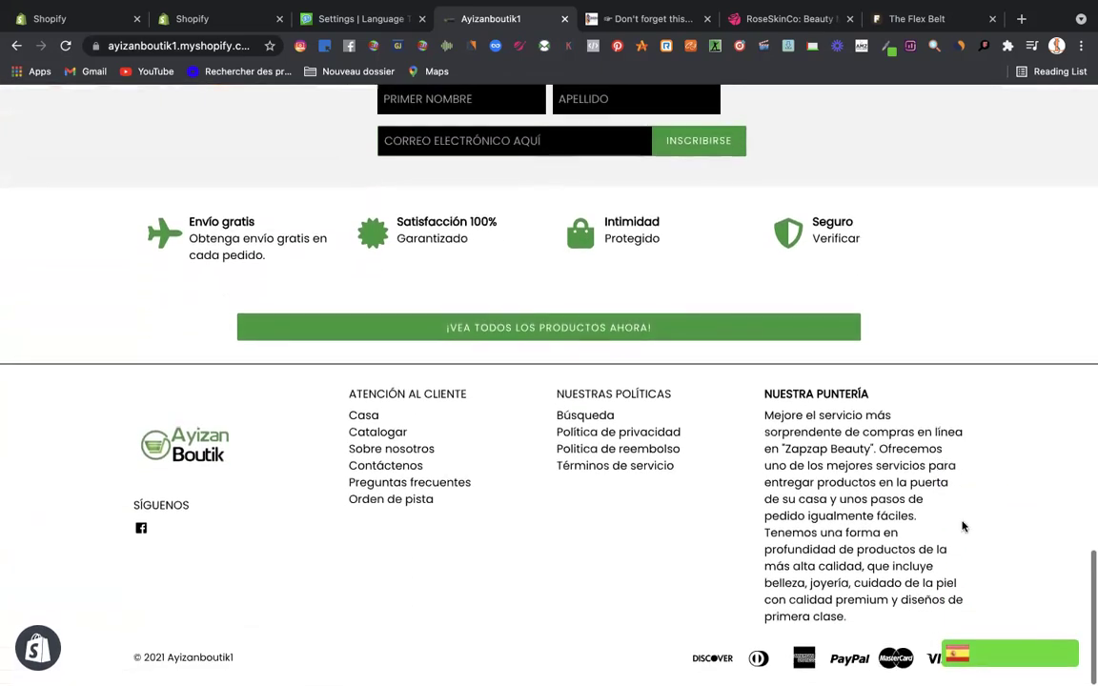
{"action": "left_click", "coordinate": [1005, 666]}
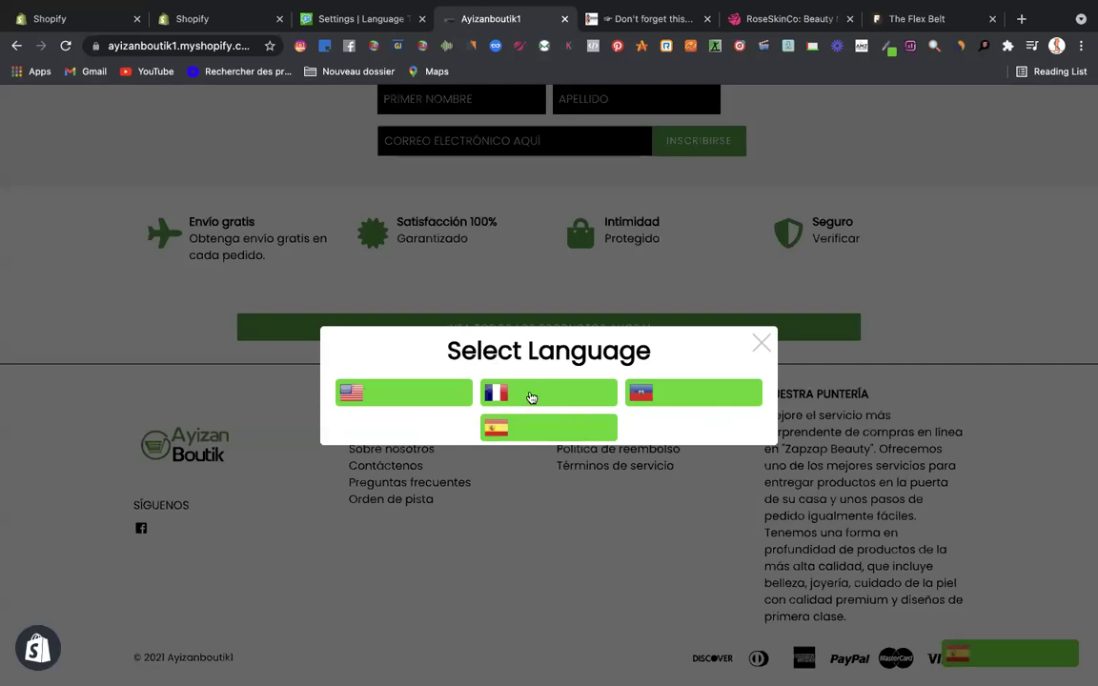
- Switch the store to French and browse the translated page (Domicile, Catalogue)
{"action": "left_click", "coordinate": [562, 405]}
{"action": "scroll", "coordinate": [744, 450], "scroll_direction": "down", "scroll_amount": 1}
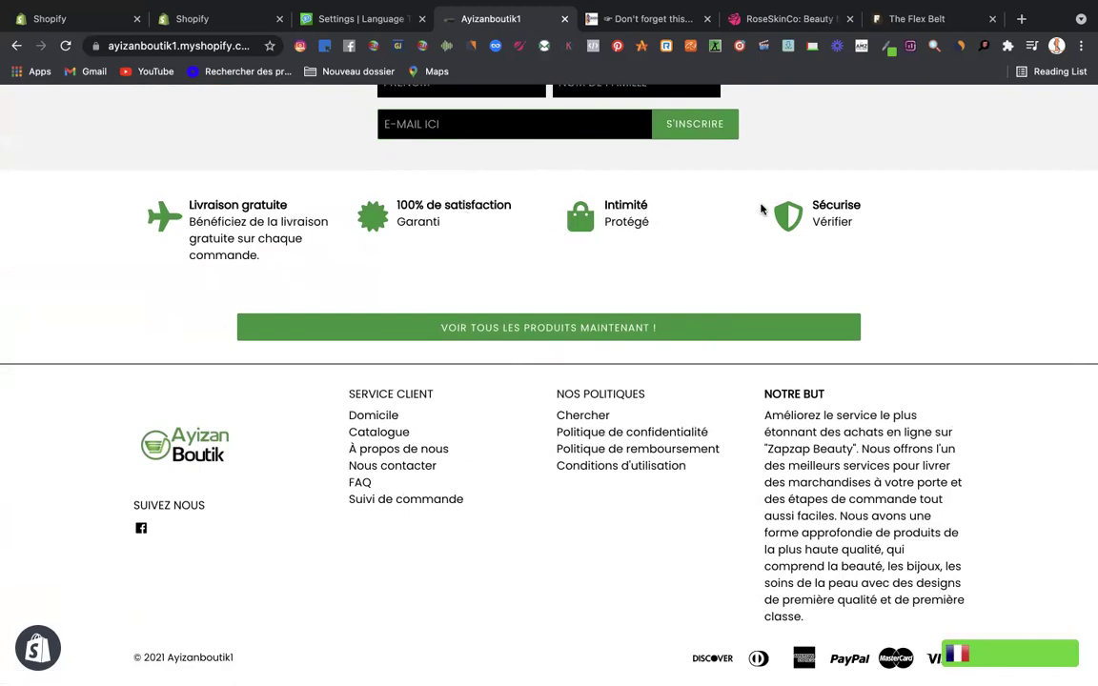
{"action": "scroll", "coordinate": [875, 212], "scroll_direction": "up", "scroll_amount": 20}
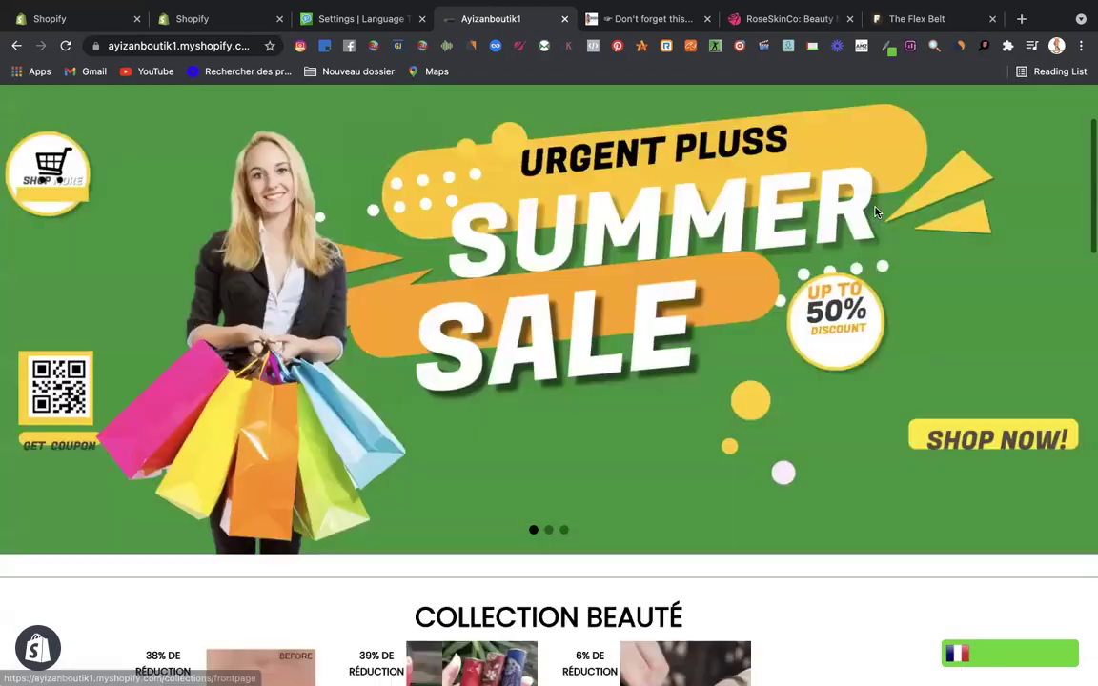
{"action": "scroll", "coordinate": [874, 212], "scroll_direction": "up", "scroll_amount": 3}
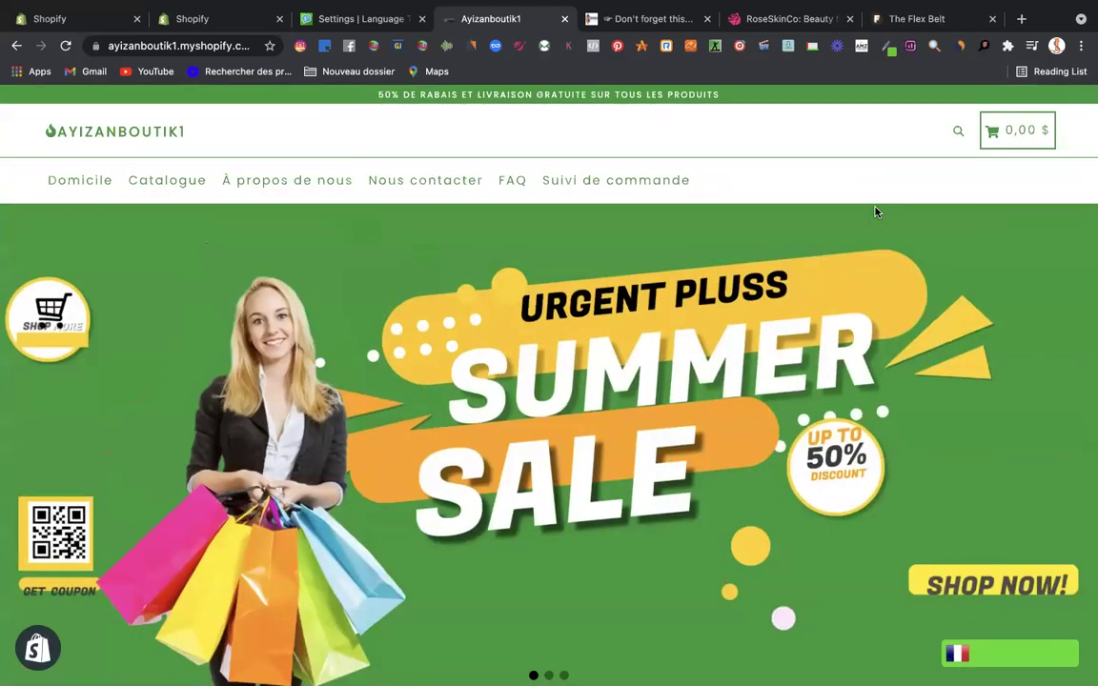
{"action": "scroll", "coordinate": [932, 469], "scroll_direction": "down", "scroll_amount": 1}
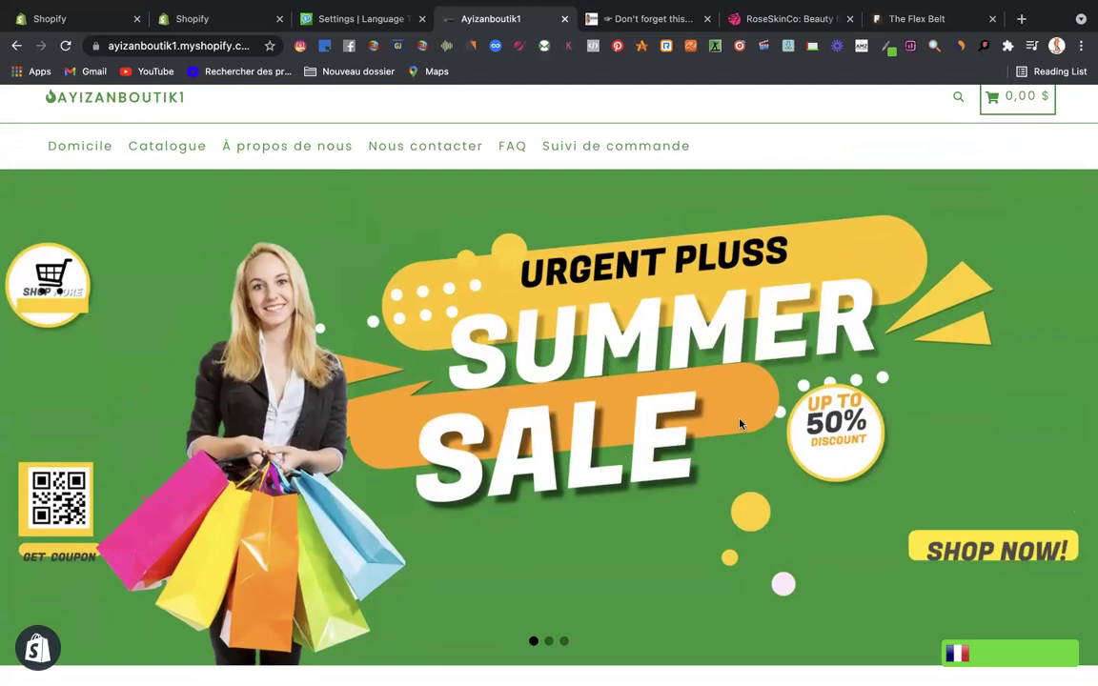
- Return the store to English and scroll down to the Beauty Collection products
{"action": "left_click", "coordinate": [1016, 659]}
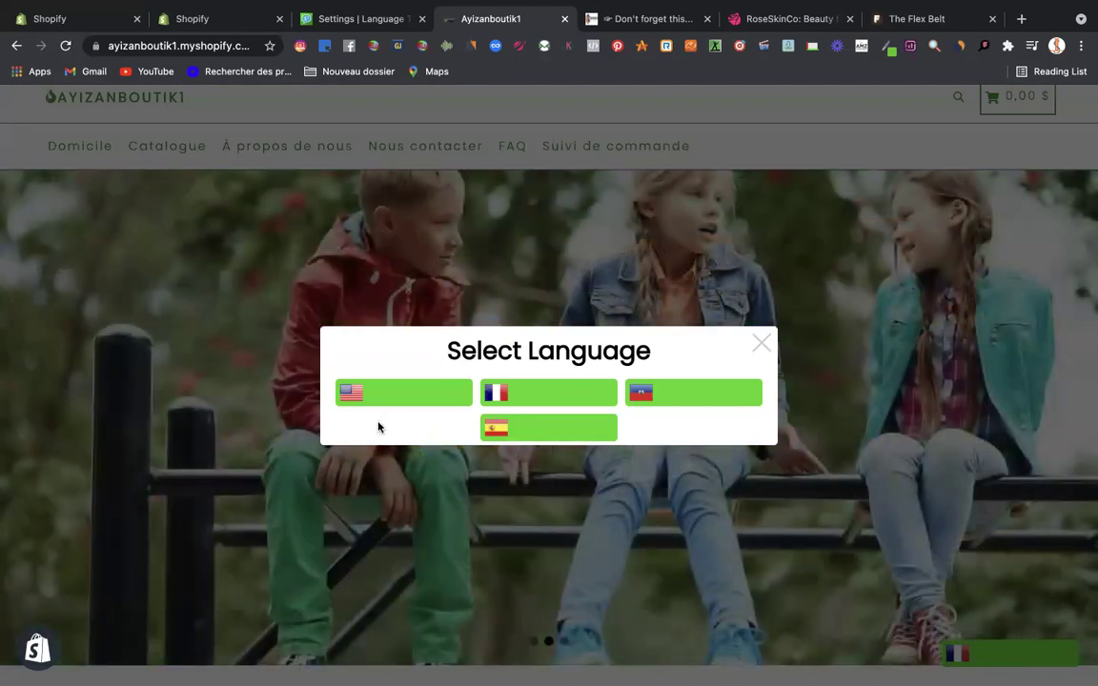
{"action": "left_click", "coordinate": [388, 407]}
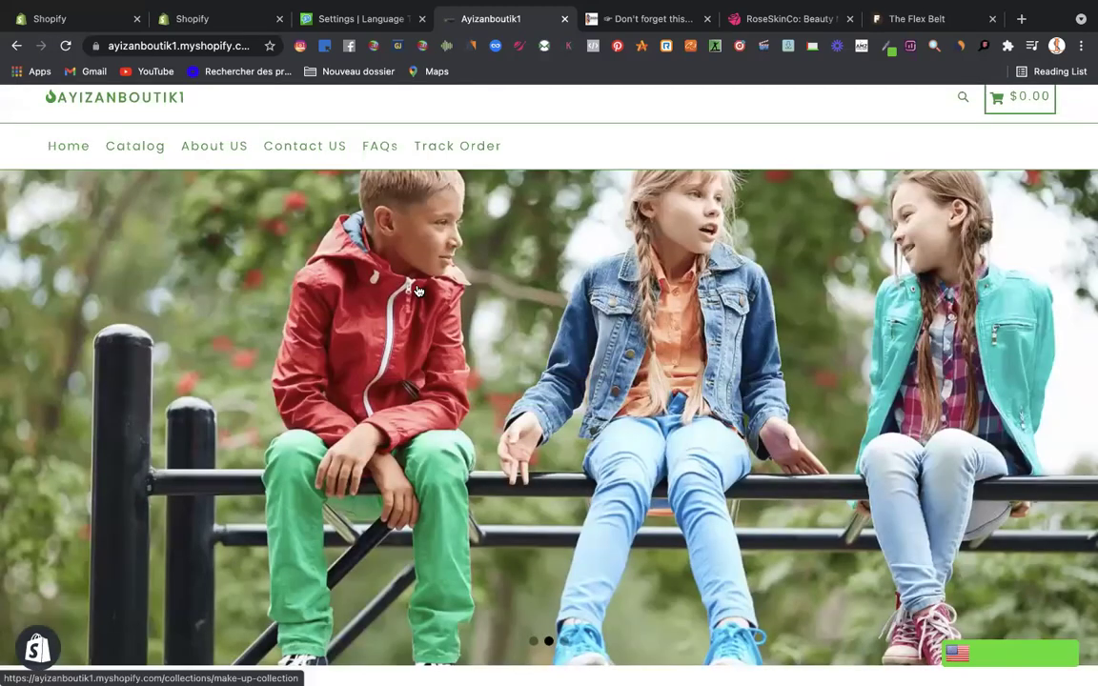
{"action": "scroll", "coordinate": [417, 290], "scroll_direction": "down", "scroll_amount": 5}
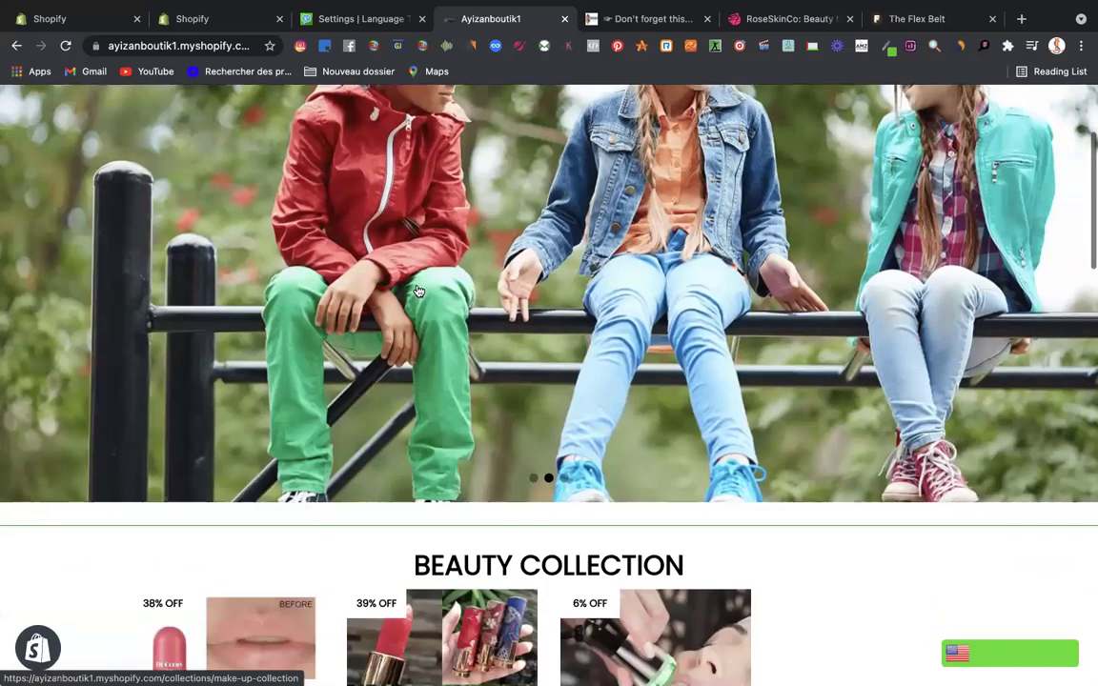
{"action": "scroll", "coordinate": [417, 291], "scroll_direction": "down", "scroll_amount": 5}
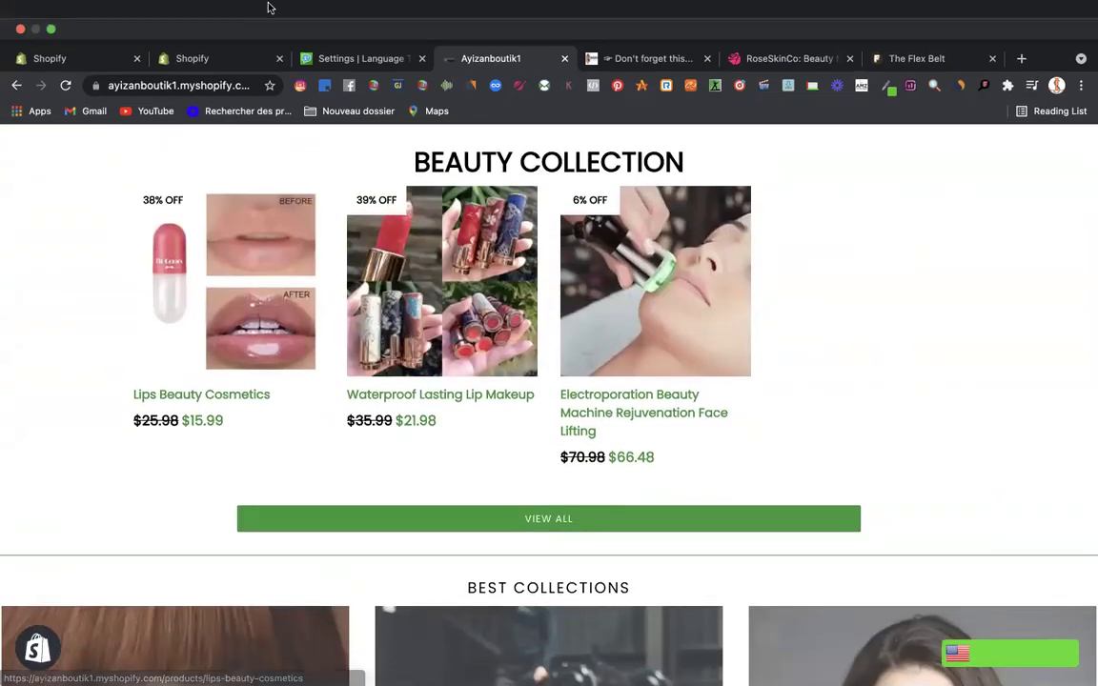
- In the Language Translate settings, enable Chinese (Traditional) as a store language
{"action": "left_click", "coordinate": [362, 56]}
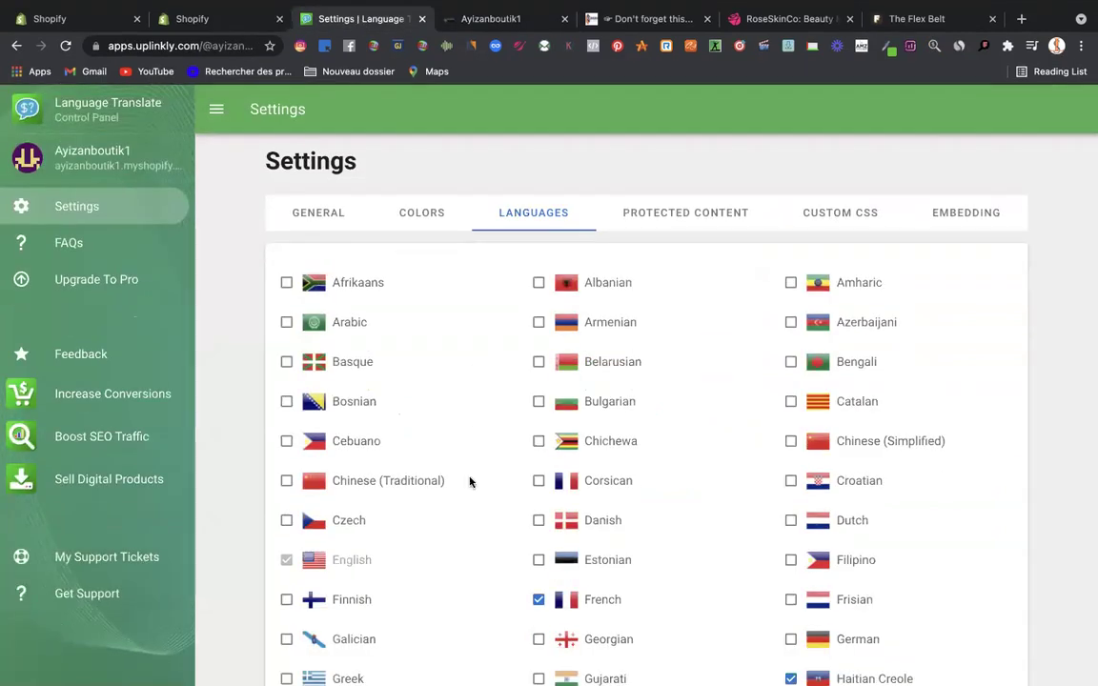
{"action": "scroll", "coordinate": [469, 498], "scroll_direction": "down", "scroll_amount": 1}
{"action": "scroll", "coordinate": [469, 498], "scroll_direction": "up", "scroll_amount": 1}
{"action": "scroll", "coordinate": [469, 498], "scroll_direction": "down", "scroll_amount": 1}
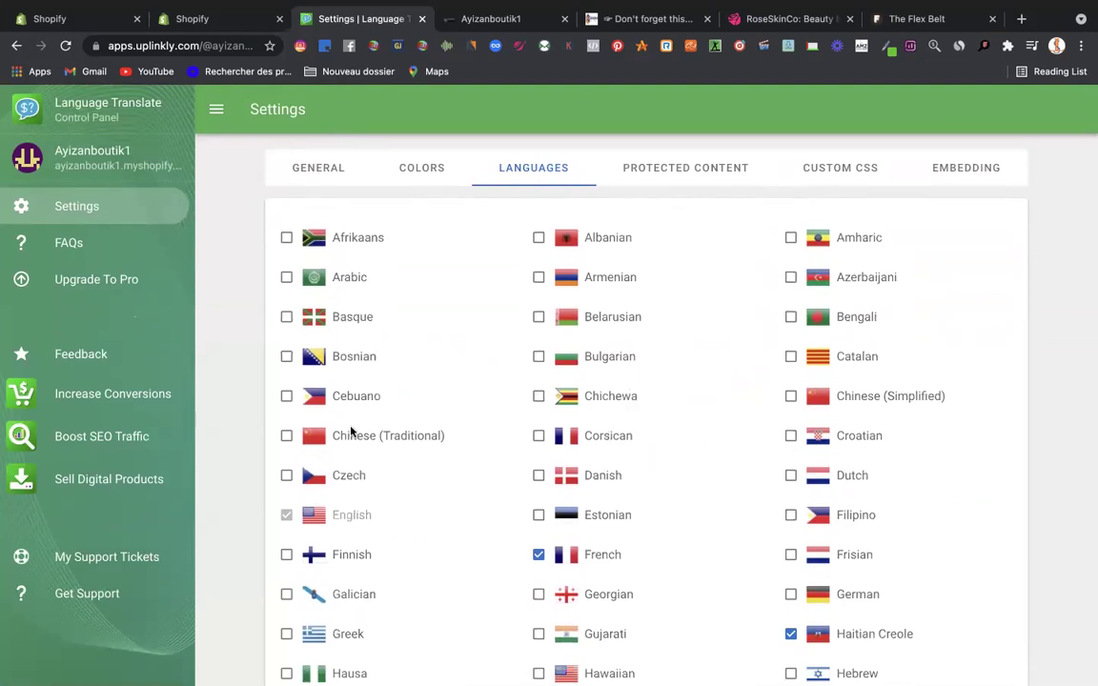
{"action": "left_click", "coordinate": [287, 436]}
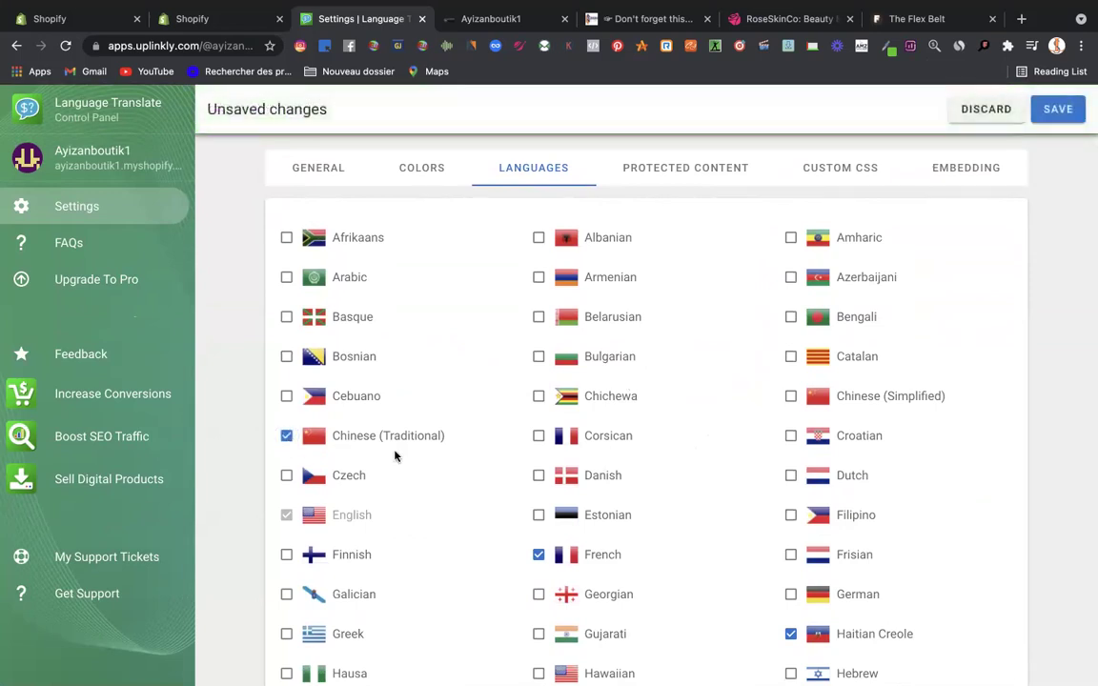
- Enable German as a store language as well
{"action": "scroll", "coordinate": [510, 490], "scroll_direction": "down", "scroll_amount": 5}
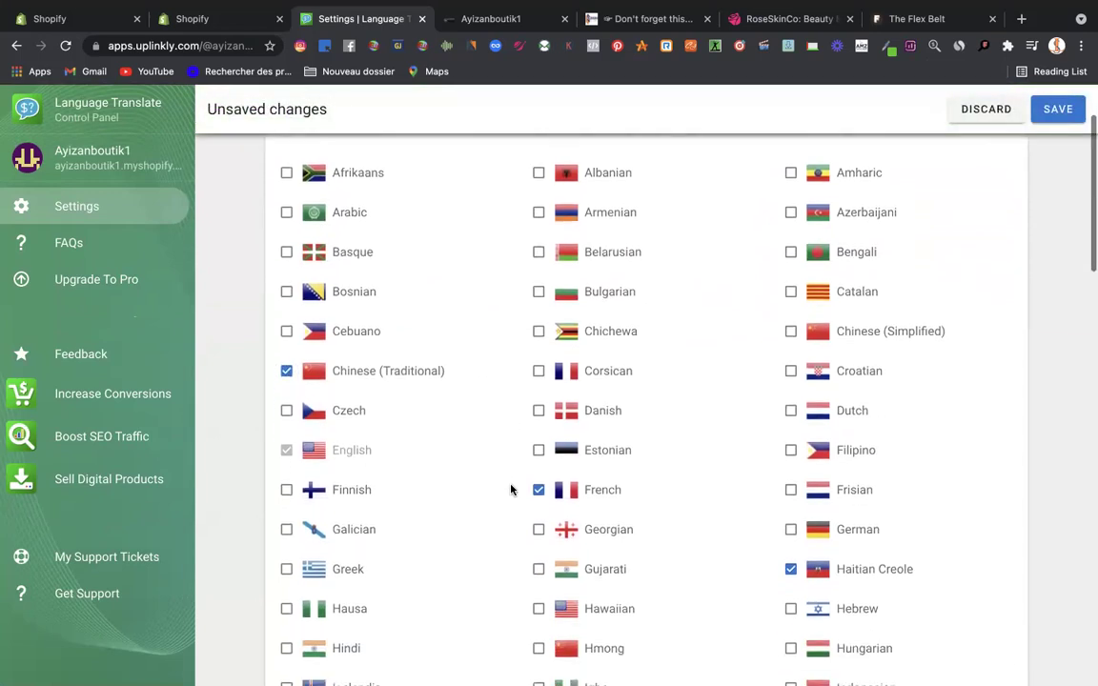
{"action": "scroll", "coordinate": [511, 490], "scroll_direction": "down", "scroll_amount": 4}
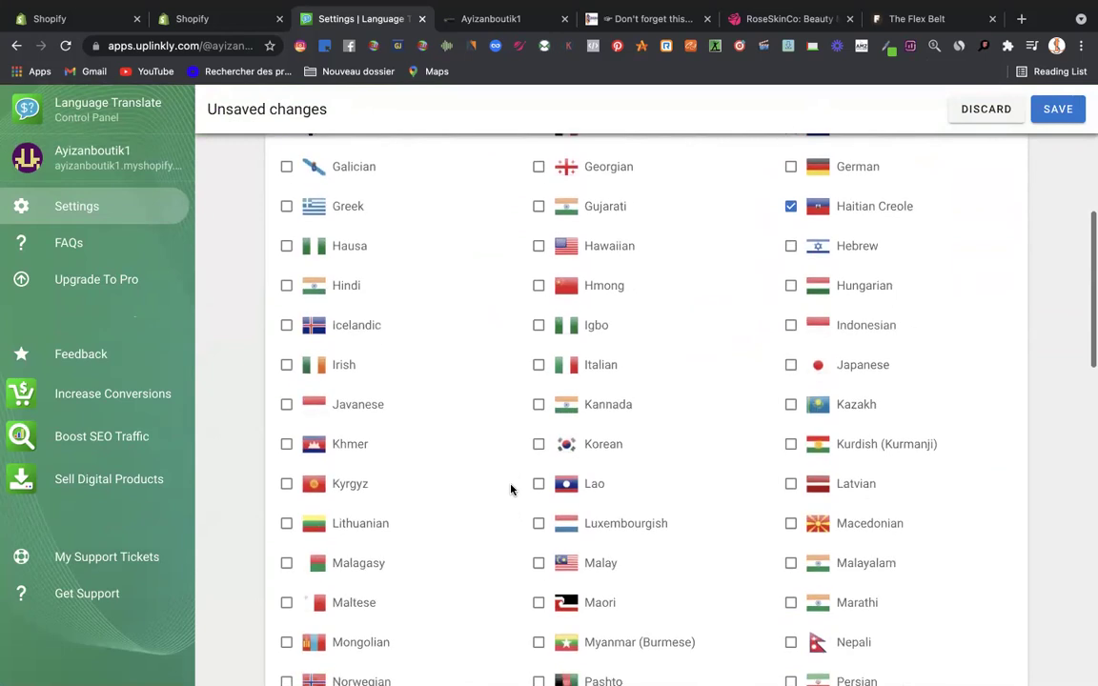
{"action": "scroll", "coordinate": [511, 489], "scroll_direction": "down", "scroll_amount": 4}
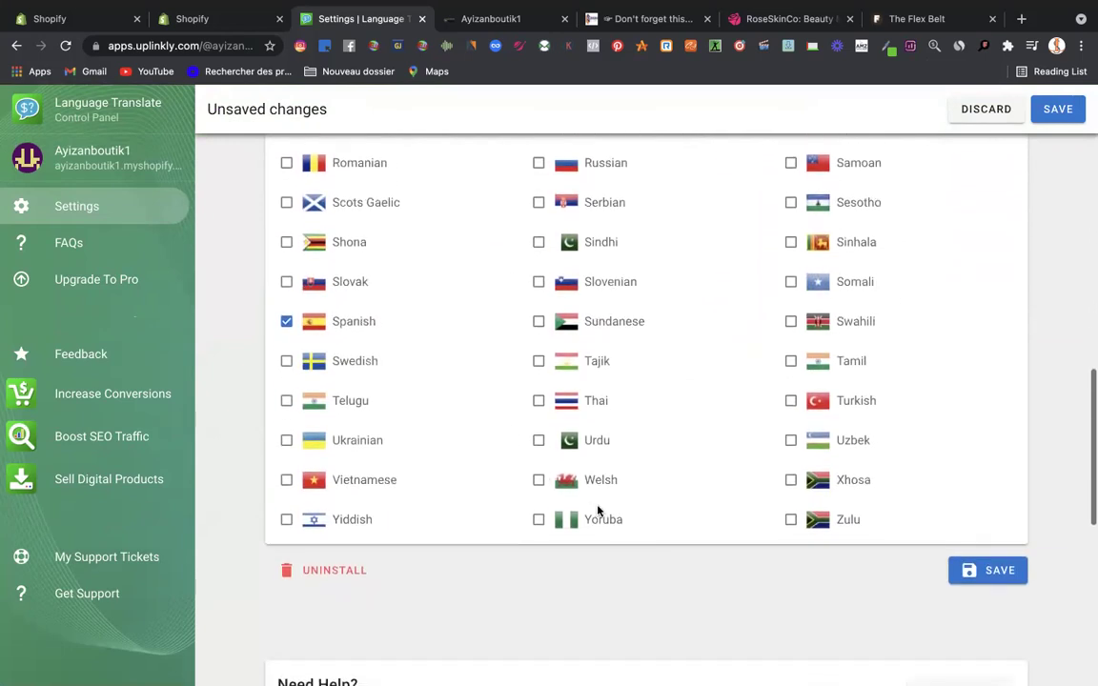
{"action": "scroll", "coordinate": [639, 454], "scroll_direction": "up", "scroll_amount": 1}
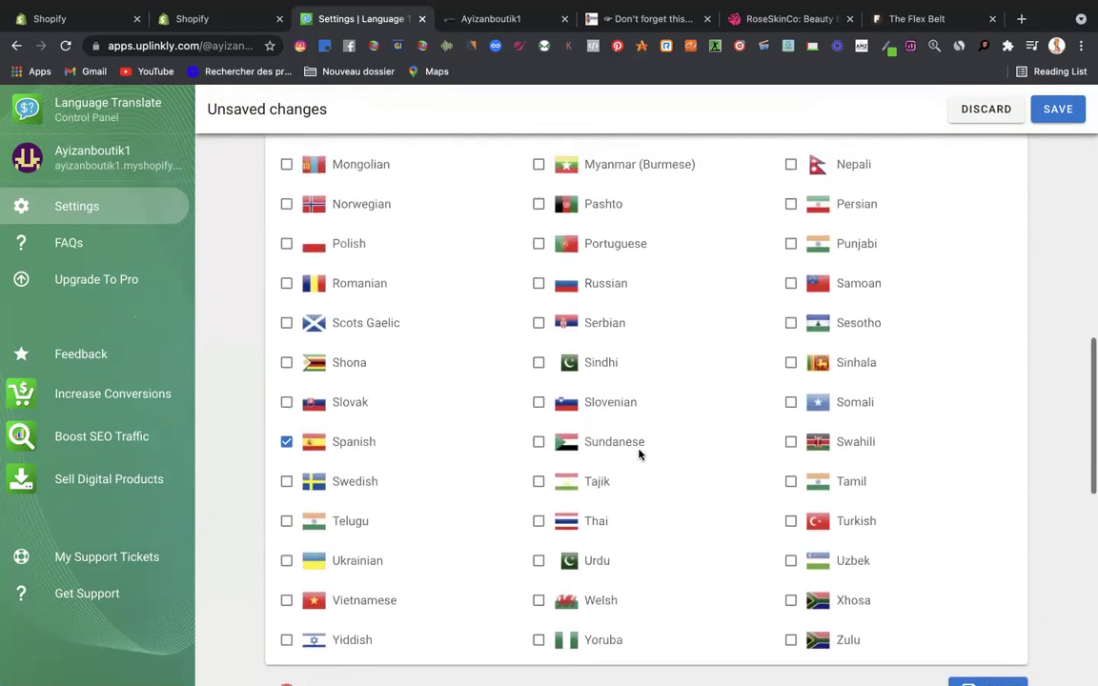
{"action": "scroll", "coordinate": [639, 455], "scroll_direction": "up", "scroll_amount": 1}
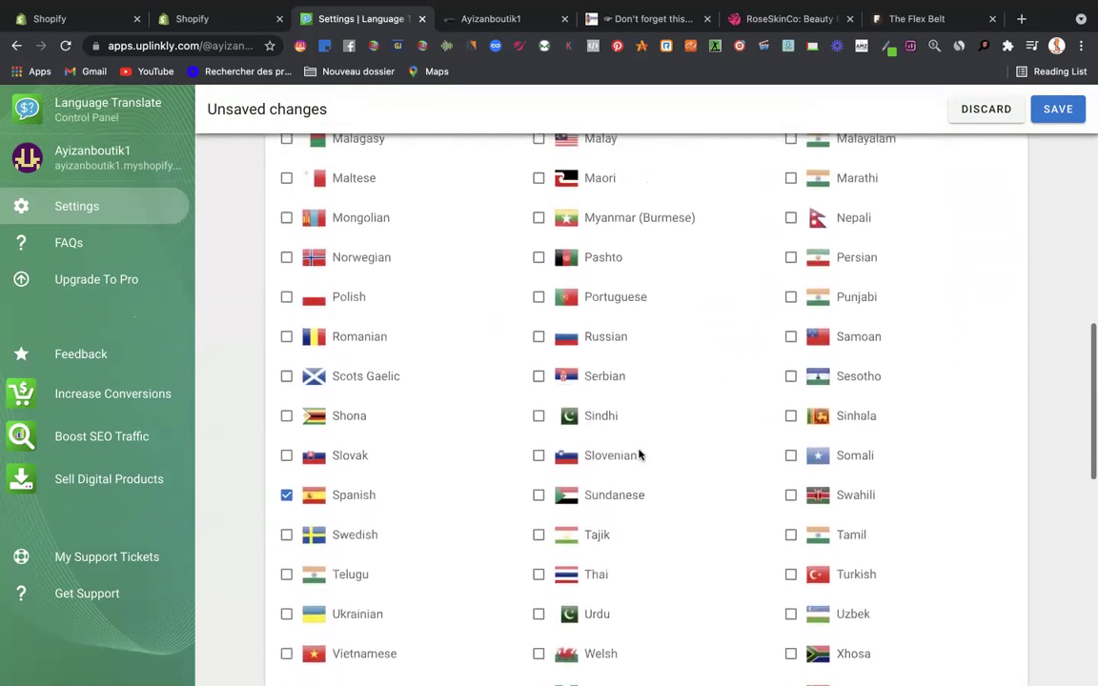
{"action": "scroll", "coordinate": [638, 455], "scroll_direction": "up", "scroll_amount": 1}
{"action": "scroll", "coordinate": [638, 455], "scroll_direction": "up", "scroll_amount": 2}
{"action": "scroll", "coordinate": [639, 455], "scroll_direction": "up", "scroll_amount": 2}
{"action": "scroll", "coordinate": [638, 455], "scroll_direction": "up", "scroll_amount": 2}
{"action": "scroll", "coordinate": [639, 455], "scroll_direction": "up", "scroll_amount": 2}
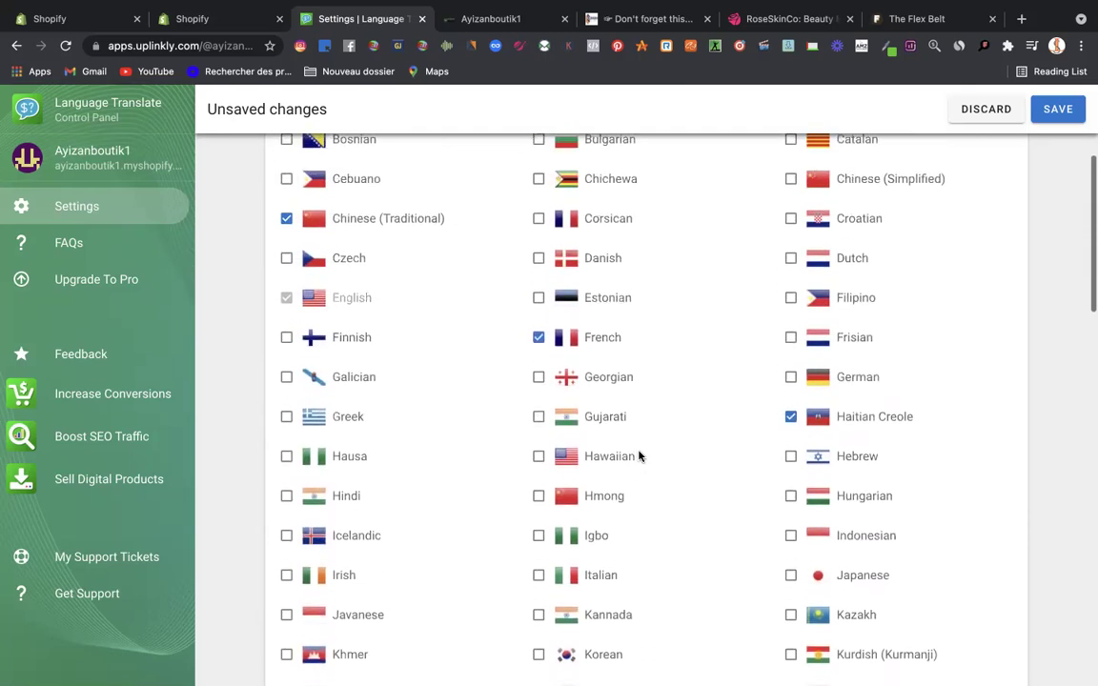
{"action": "scroll", "coordinate": [638, 455], "scroll_direction": "up", "scroll_amount": 1}
{"action": "left_click", "coordinate": [791, 410]}
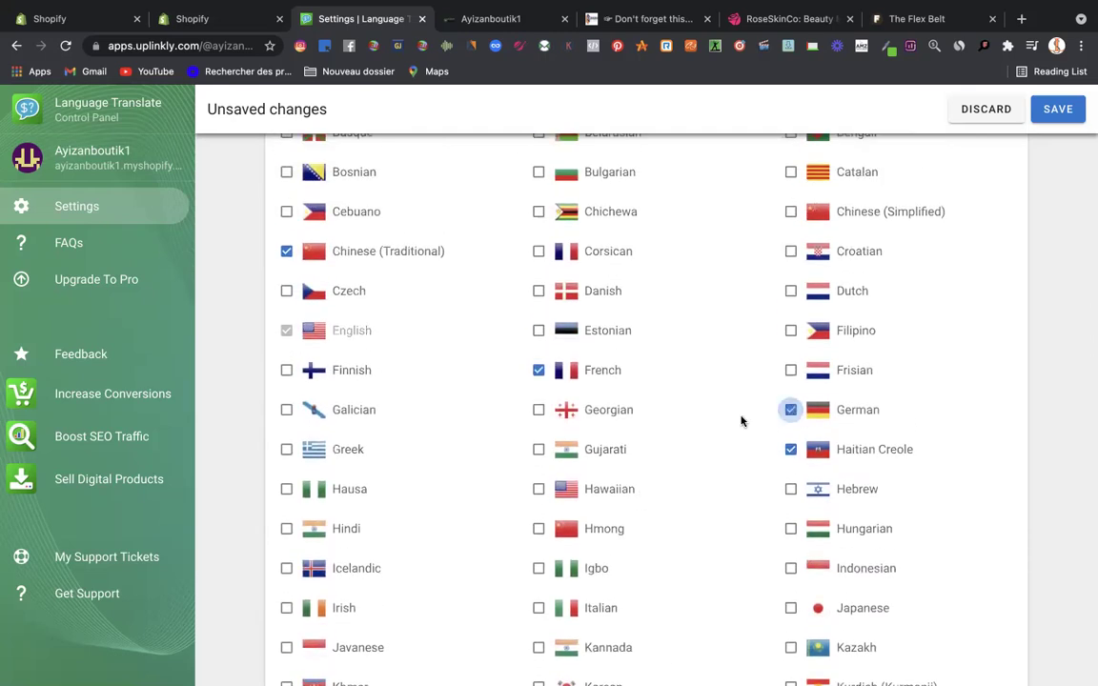
- Save the newly added languages and go back to the storefront tab
{"action": "scroll", "coordinate": [692, 423], "scroll_direction": "up", "scroll_amount": 2}
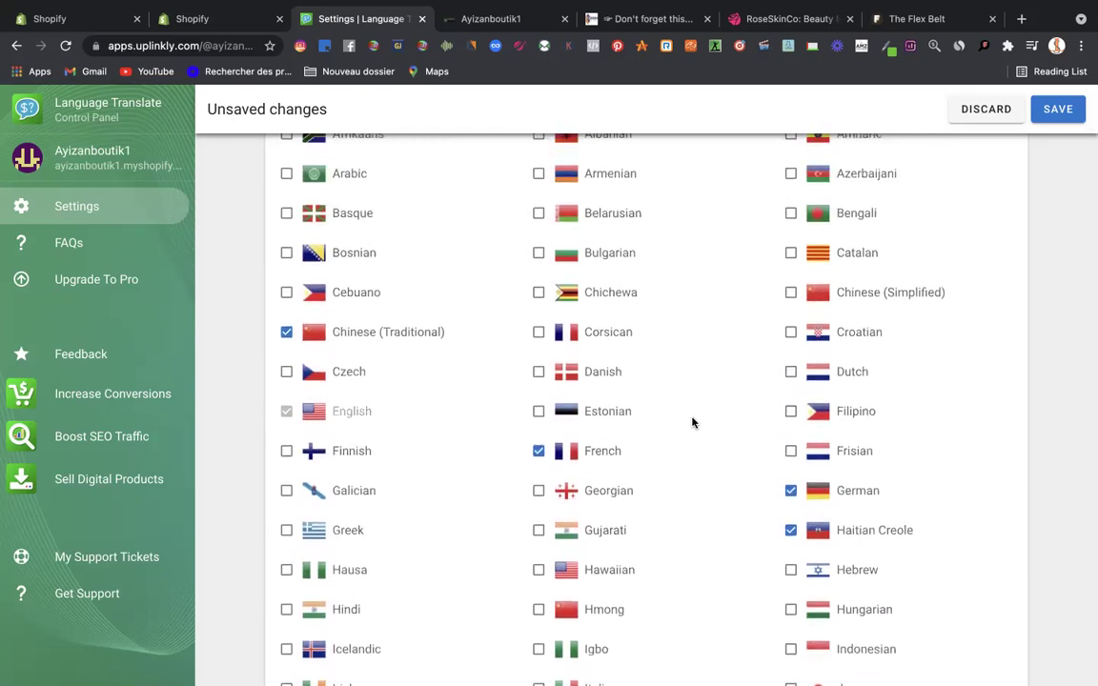
{"action": "scroll", "coordinate": [693, 422], "scroll_direction": "up", "scroll_amount": 1}
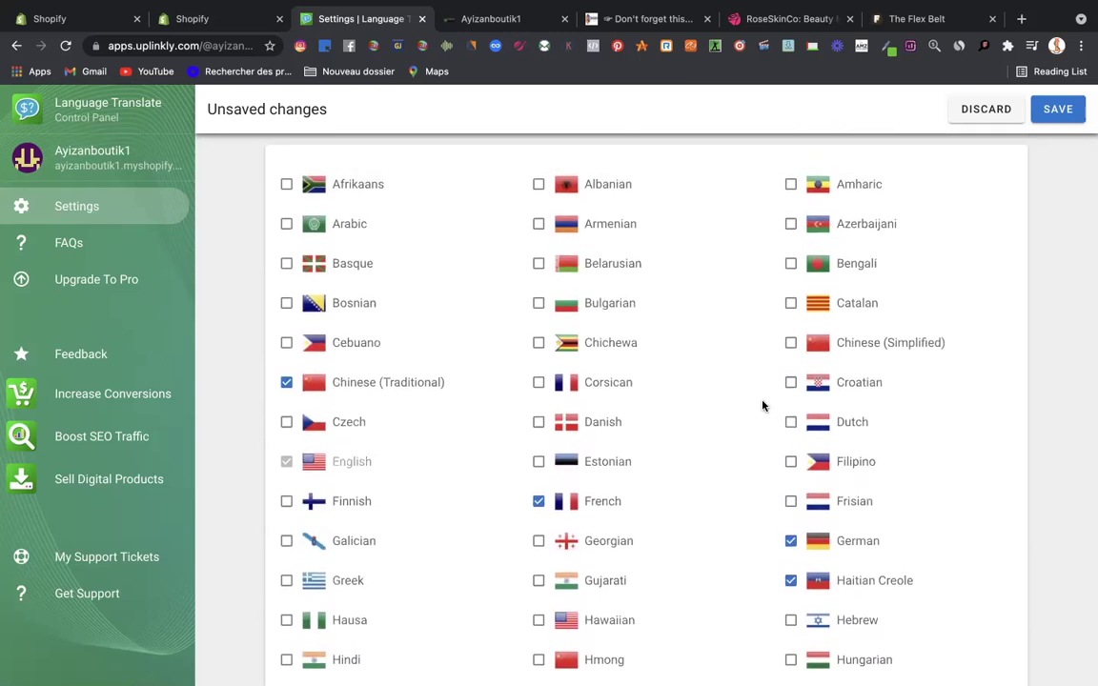
{"action": "scroll", "coordinate": [745, 406], "scroll_direction": "up", "scroll_amount": 2}
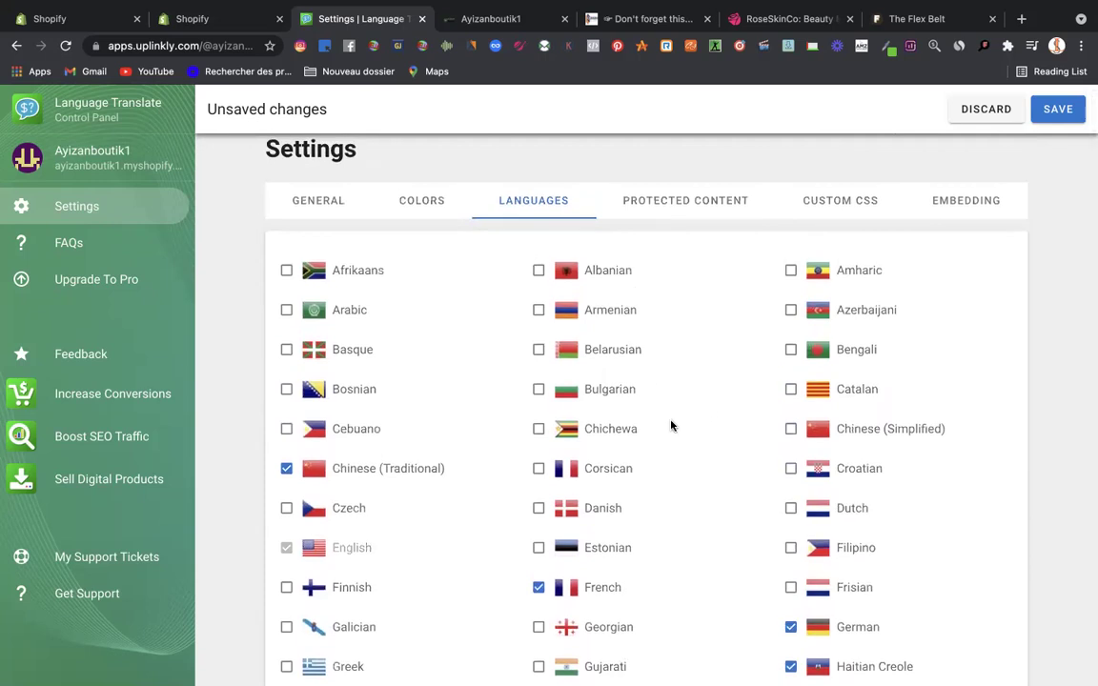
{"action": "left_click", "coordinate": [1058, 110]}
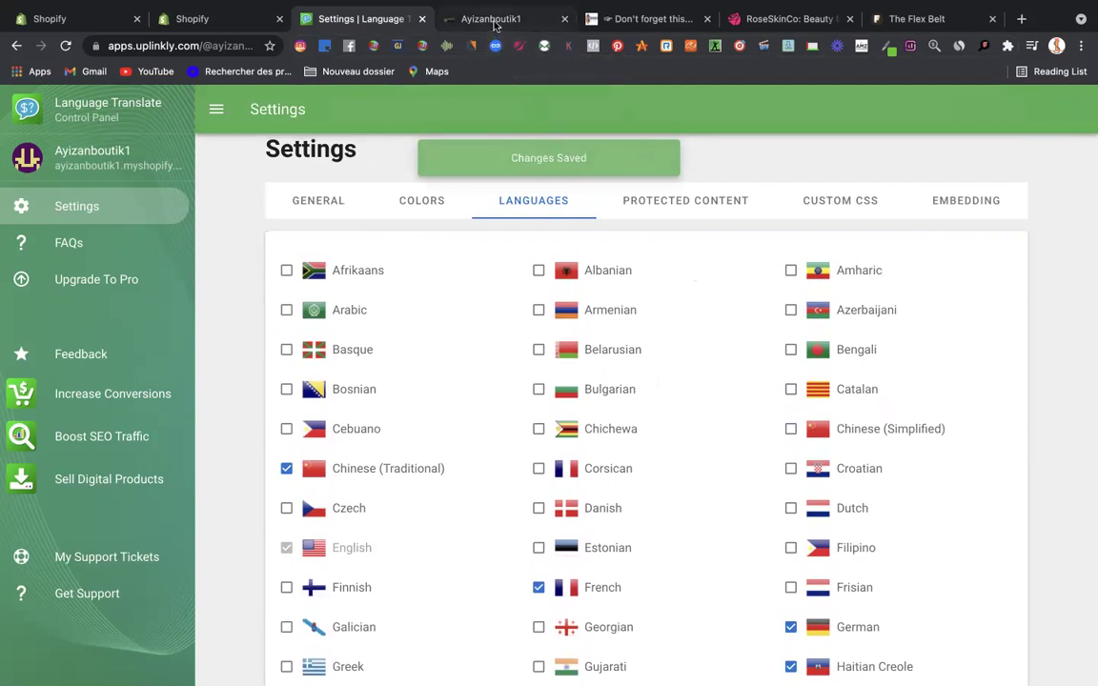
{"action": "left_click", "coordinate": [492, 20]}
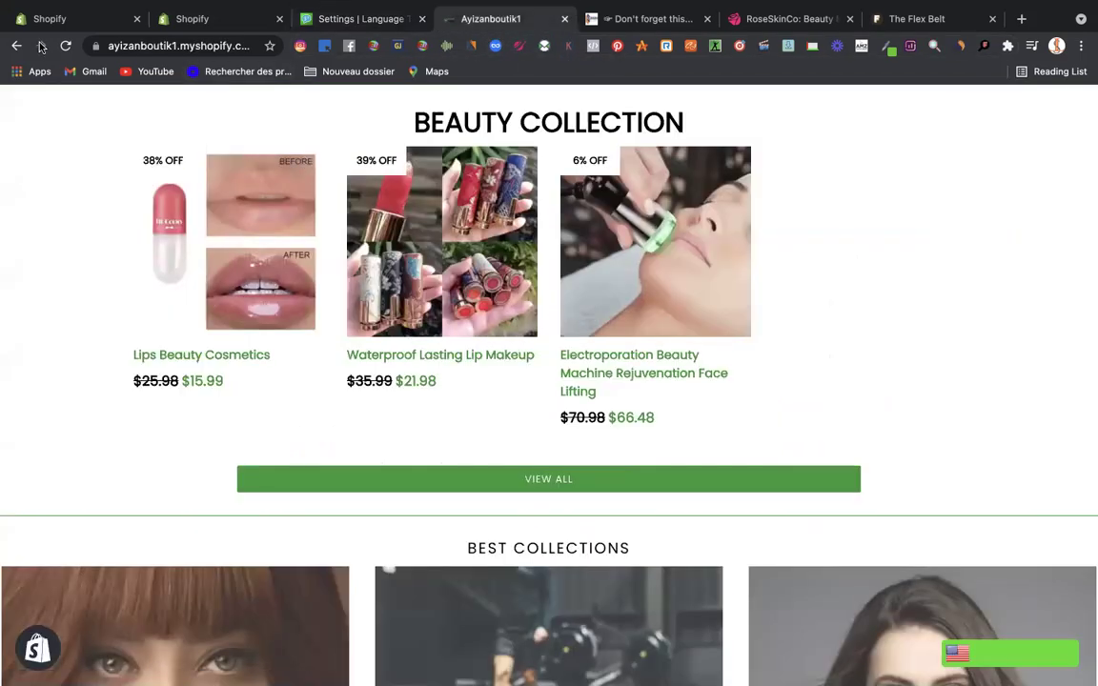
- Reload the storefront twice and check which languages the picker offers
{"action": "left_click", "coordinate": [68, 46]}
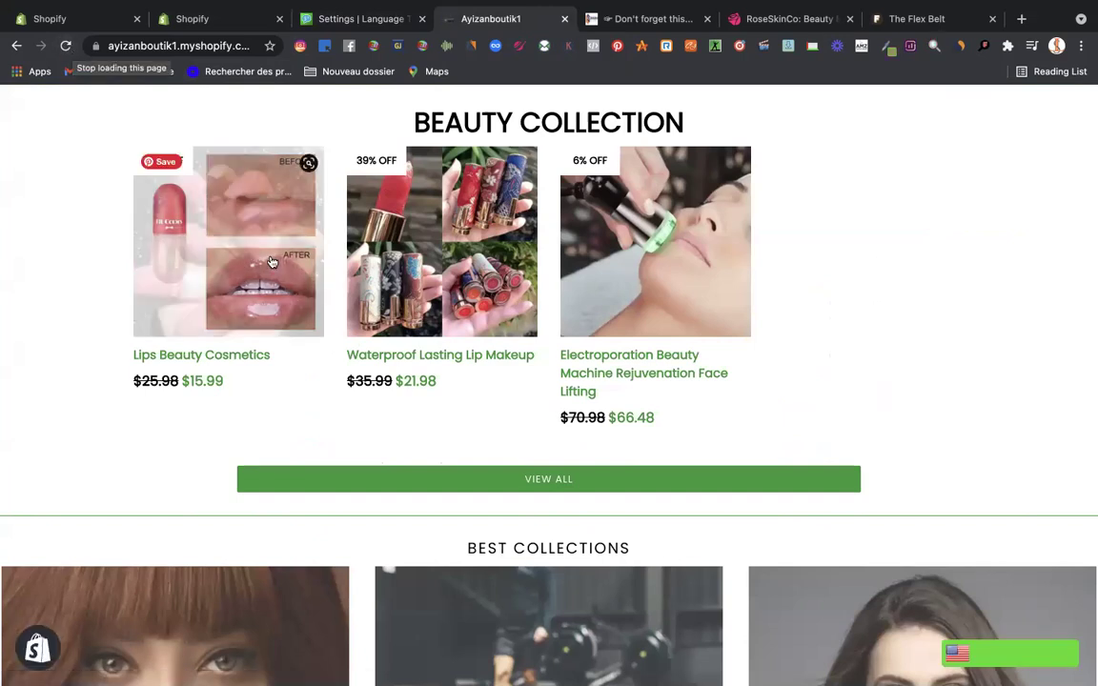
{"action": "left_click", "coordinate": [1011, 661]}
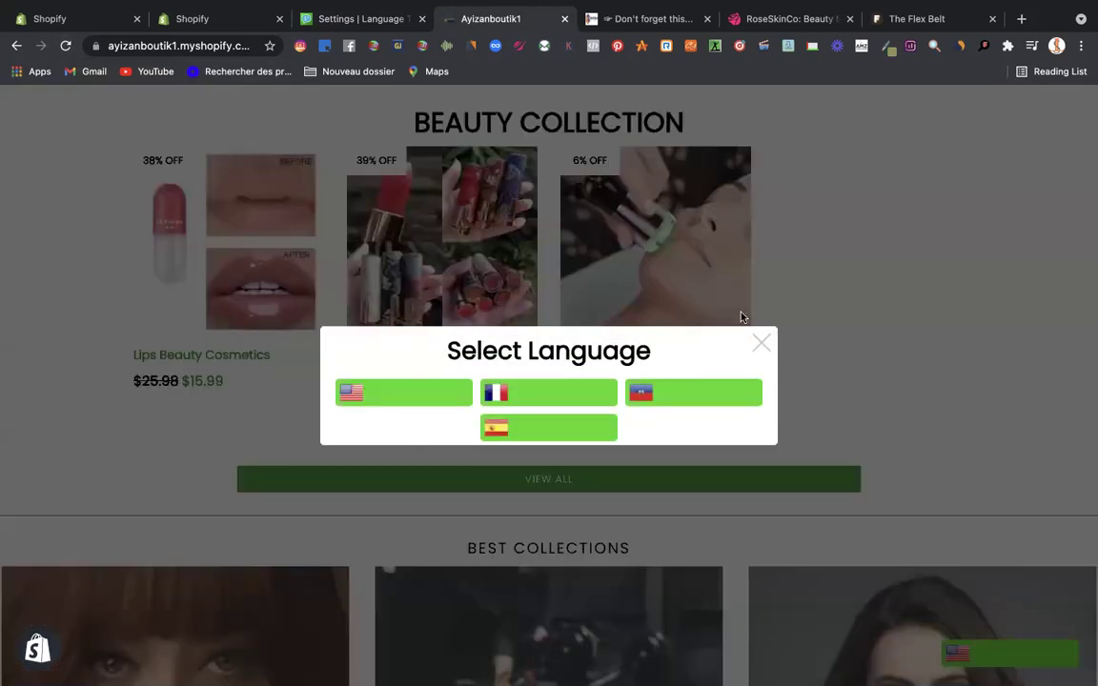
{"action": "left_click", "coordinate": [761, 344]}
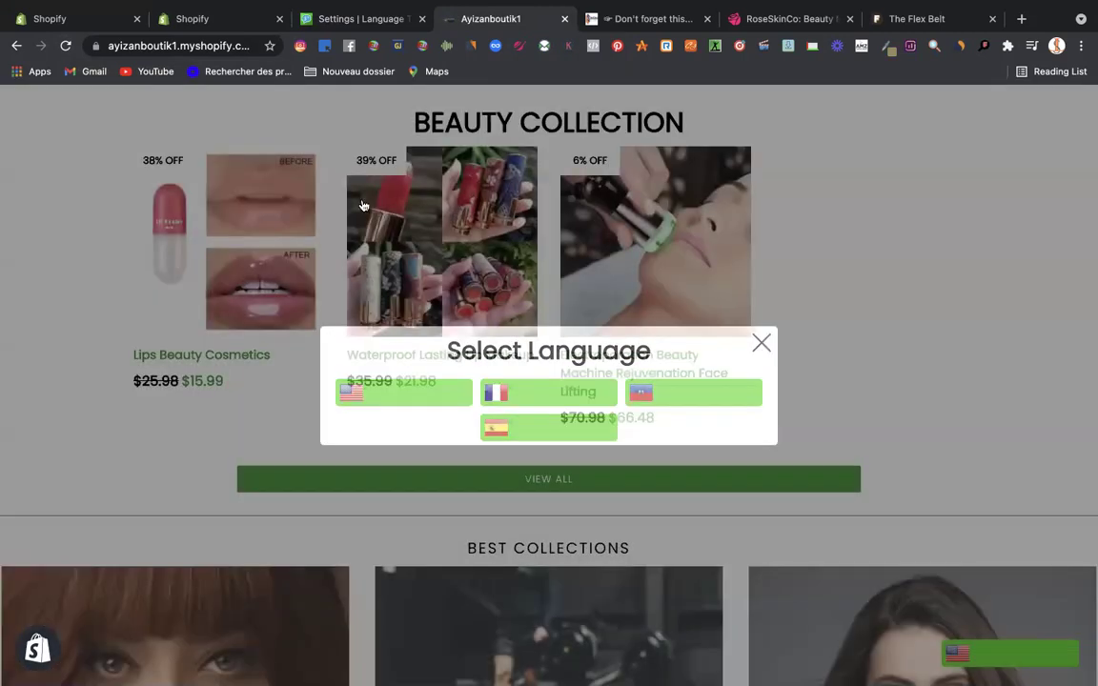
{"action": "left_click", "coordinate": [66, 46]}
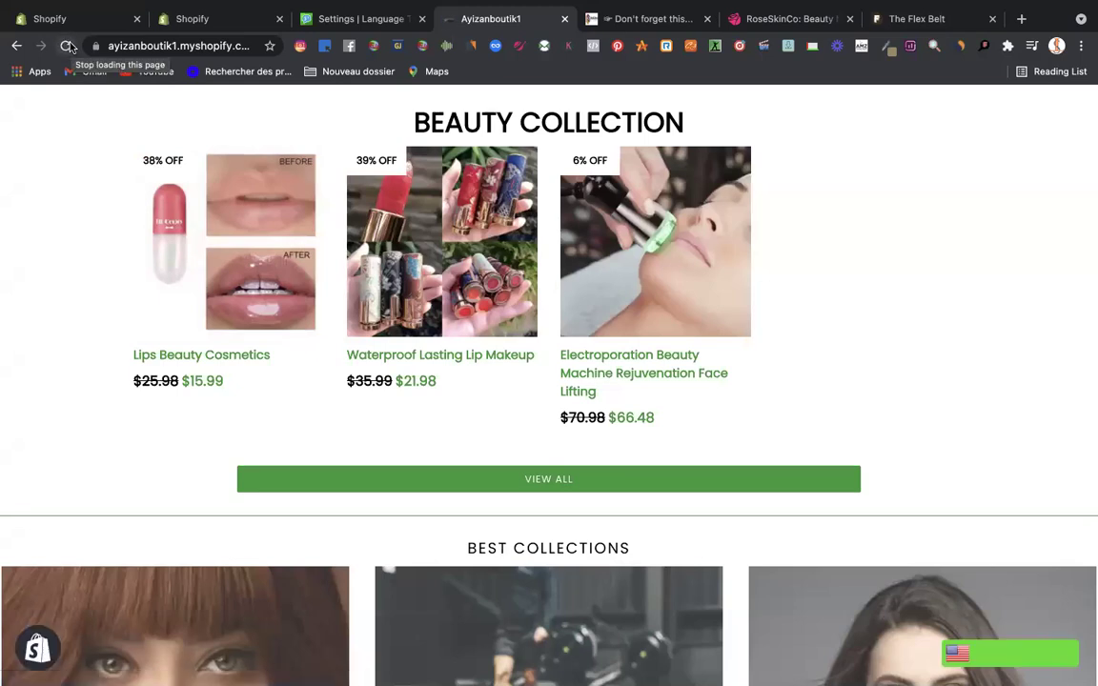
{"action": "left_click", "coordinate": [1009, 657]}
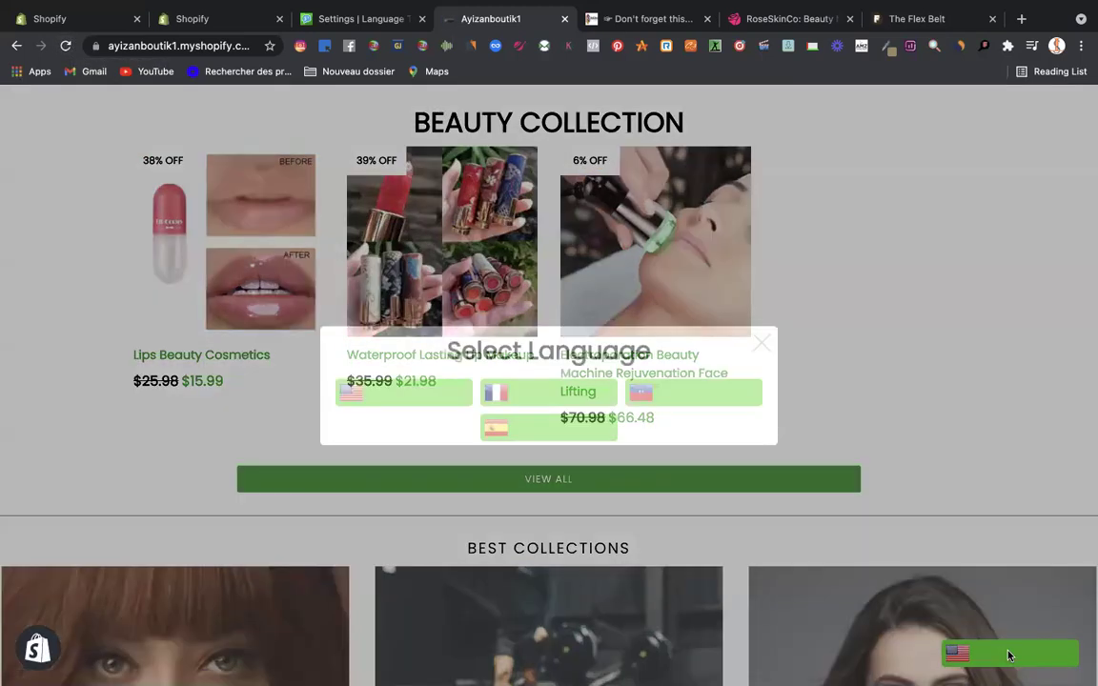
{"action": "left_click", "coordinate": [761, 343]}
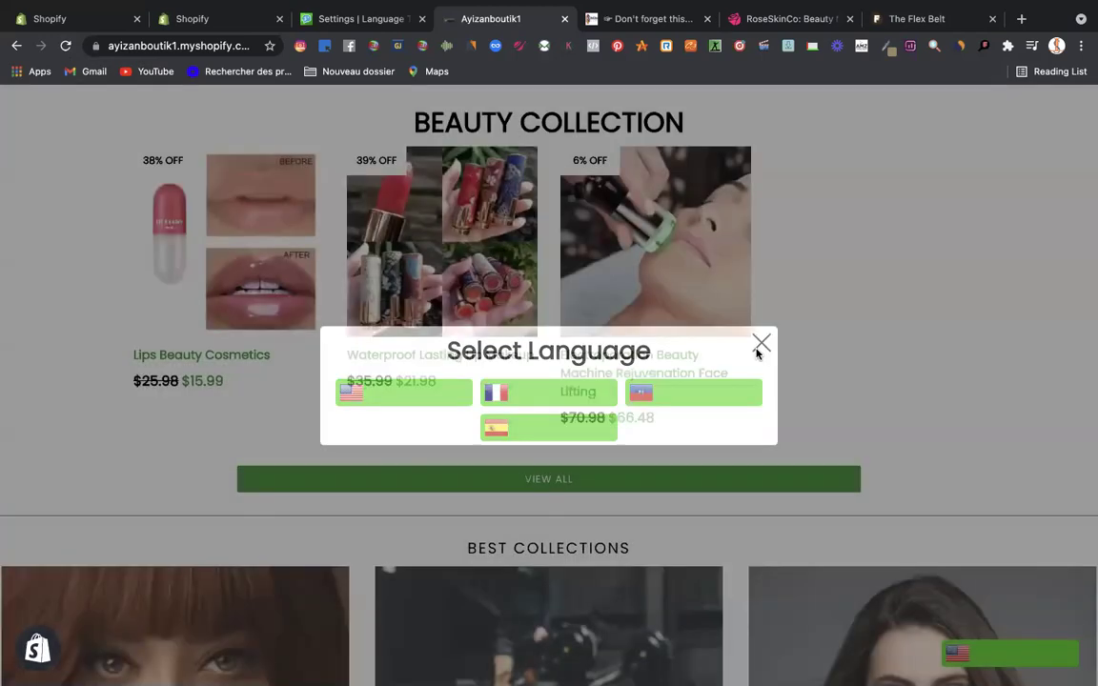
- Close the storefront tab and reopen the online store from Shopify admin in a new tab
{"action": "left_click", "coordinate": [564, 19]}
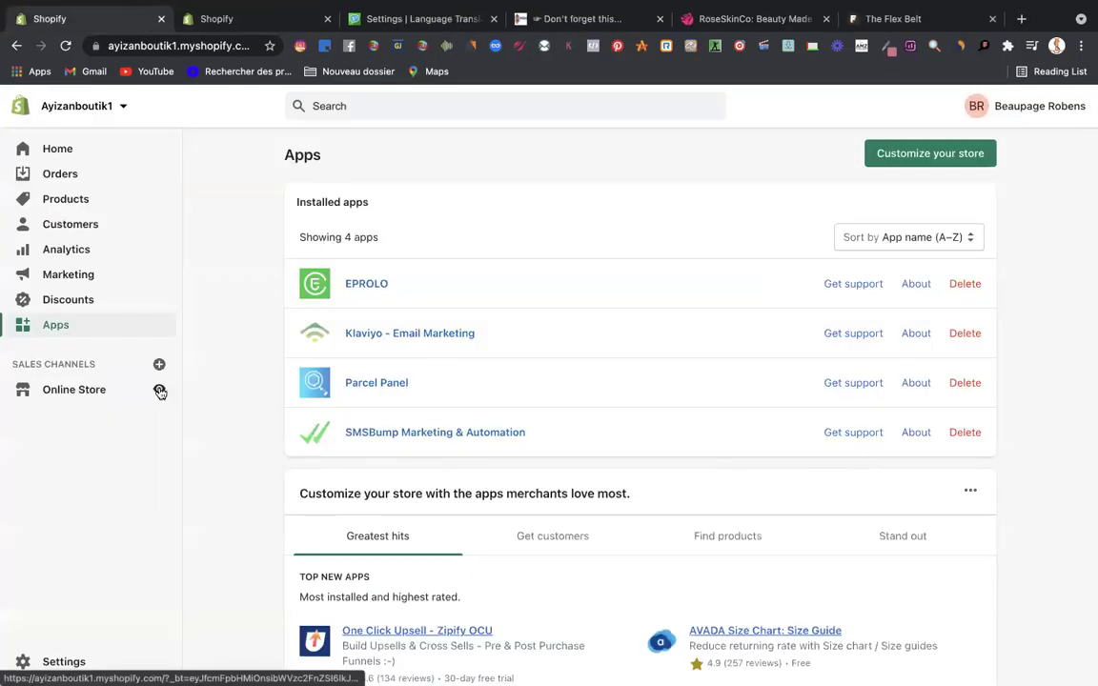
{"action": "left_click", "coordinate": [159, 390]}
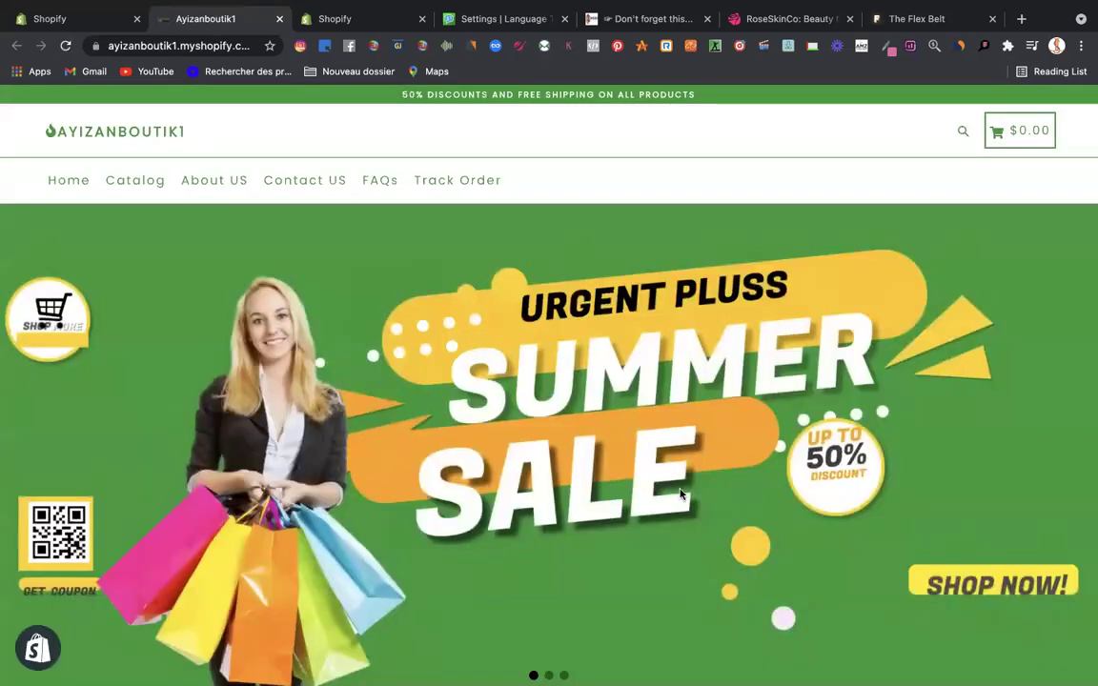
{"action": "scroll", "coordinate": [683, 471], "scroll_direction": "down", "scroll_amount": 5}
{"action": "scroll", "coordinate": [682, 471], "scroll_direction": "down", "scroll_amount": 2}
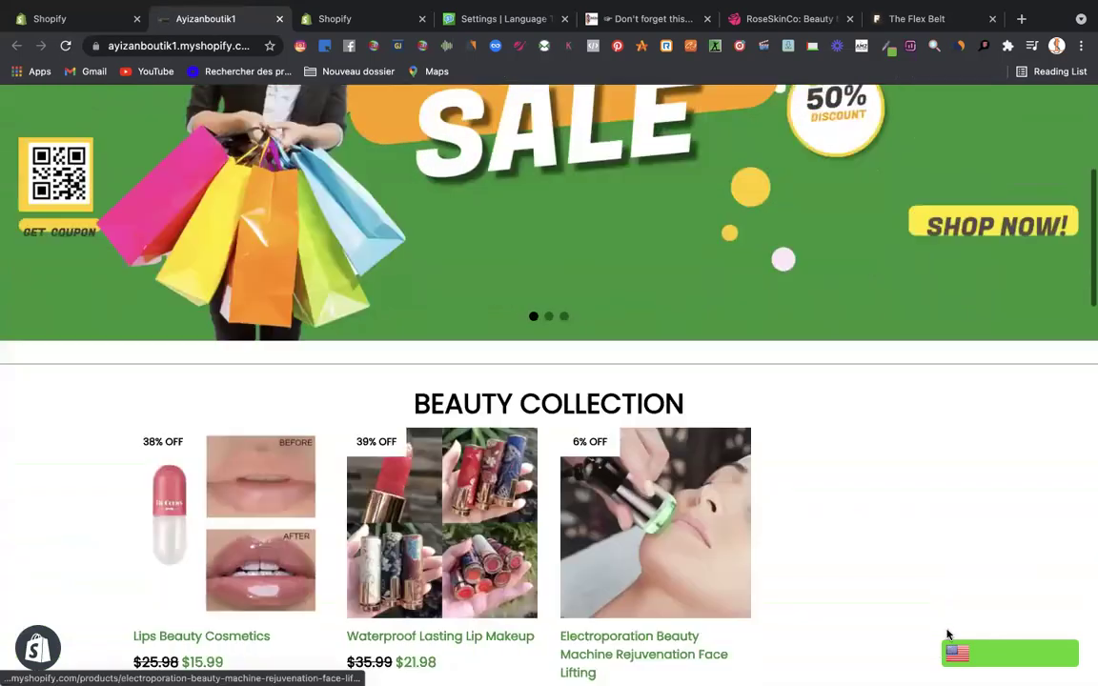
{"action": "left_click", "coordinate": [1002, 659]}
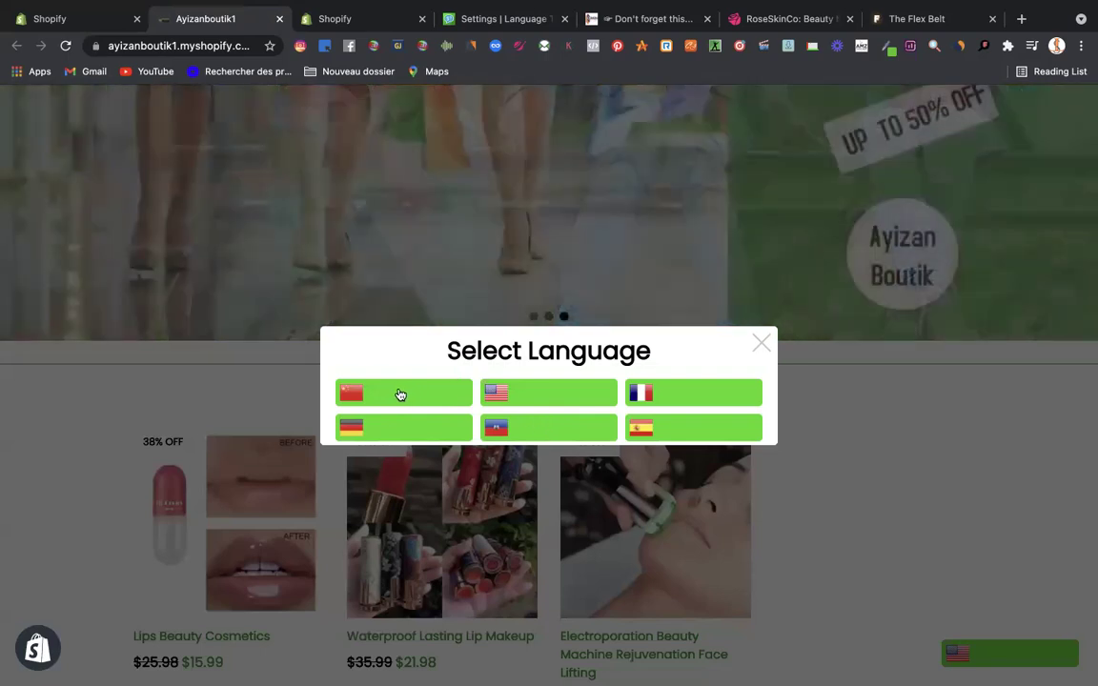
{"action": "left_click", "coordinate": [401, 395]}
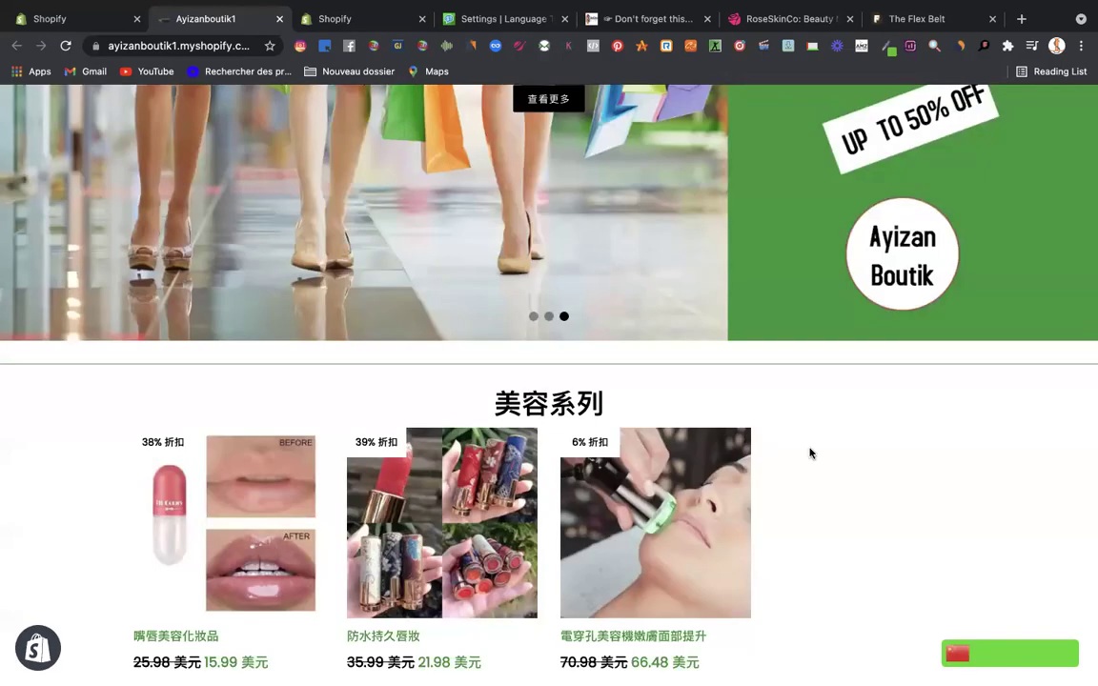
{"action": "scroll", "coordinate": [809, 454], "scroll_direction": "up", "scroll_amount": 4}
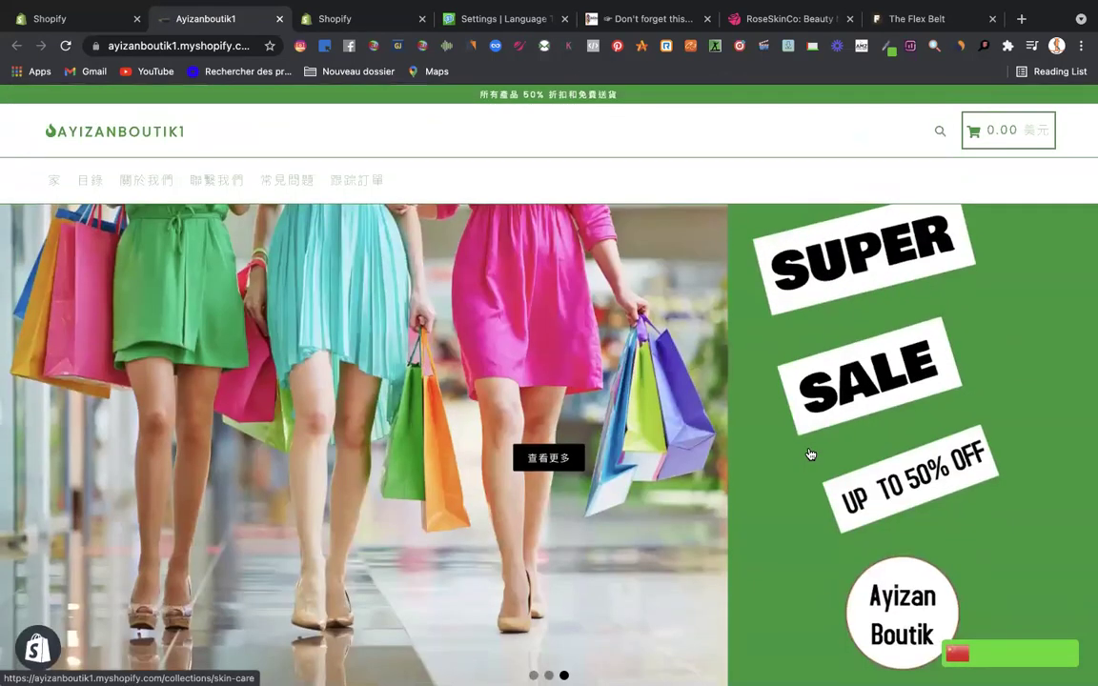
{"action": "scroll", "coordinate": [809, 455], "scroll_direction": "down", "scroll_amount": 6}
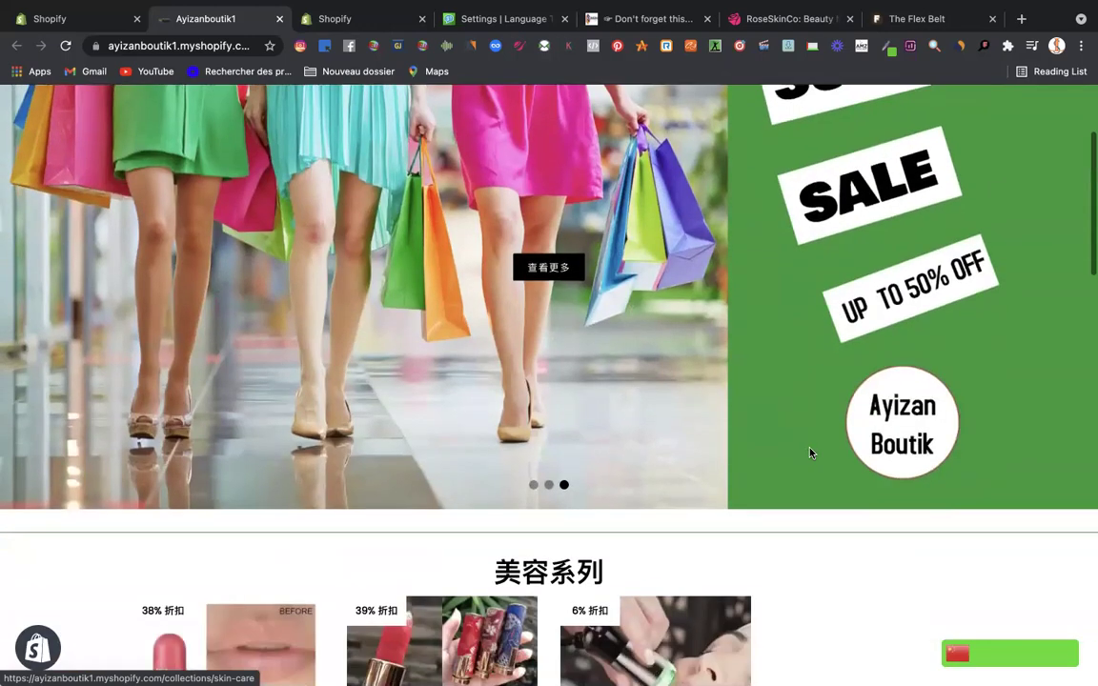
{"action": "scroll", "coordinate": [809, 452], "scroll_direction": "down", "scroll_amount": 3}
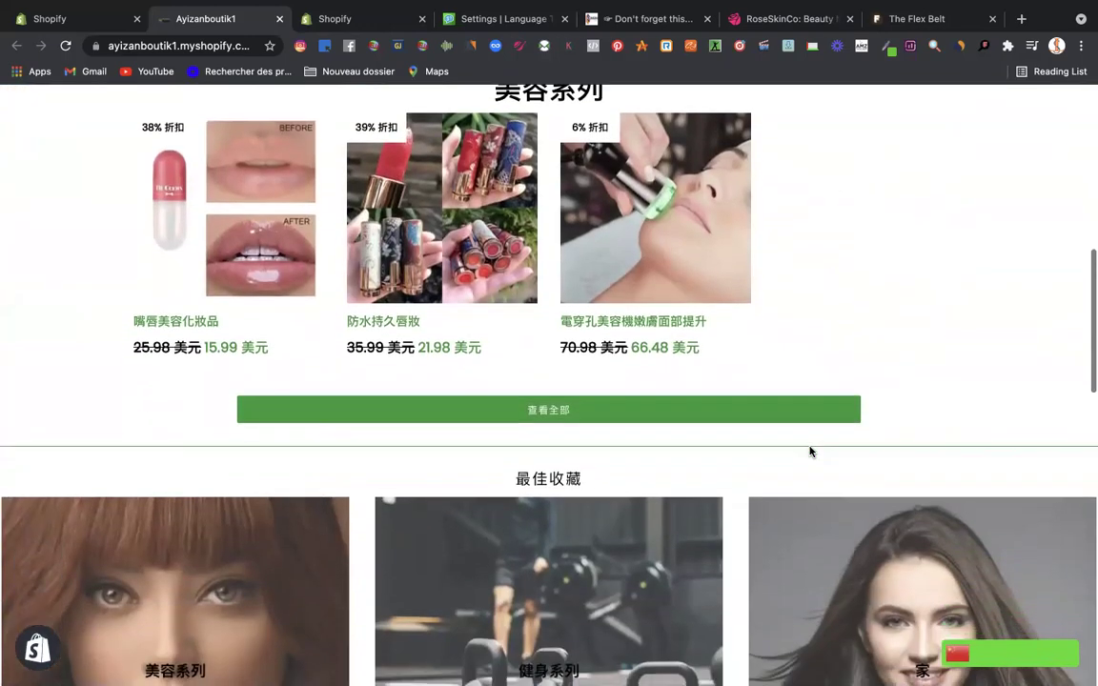
{"action": "scroll", "coordinate": [809, 452], "scroll_direction": "down", "scroll_amount": 8}
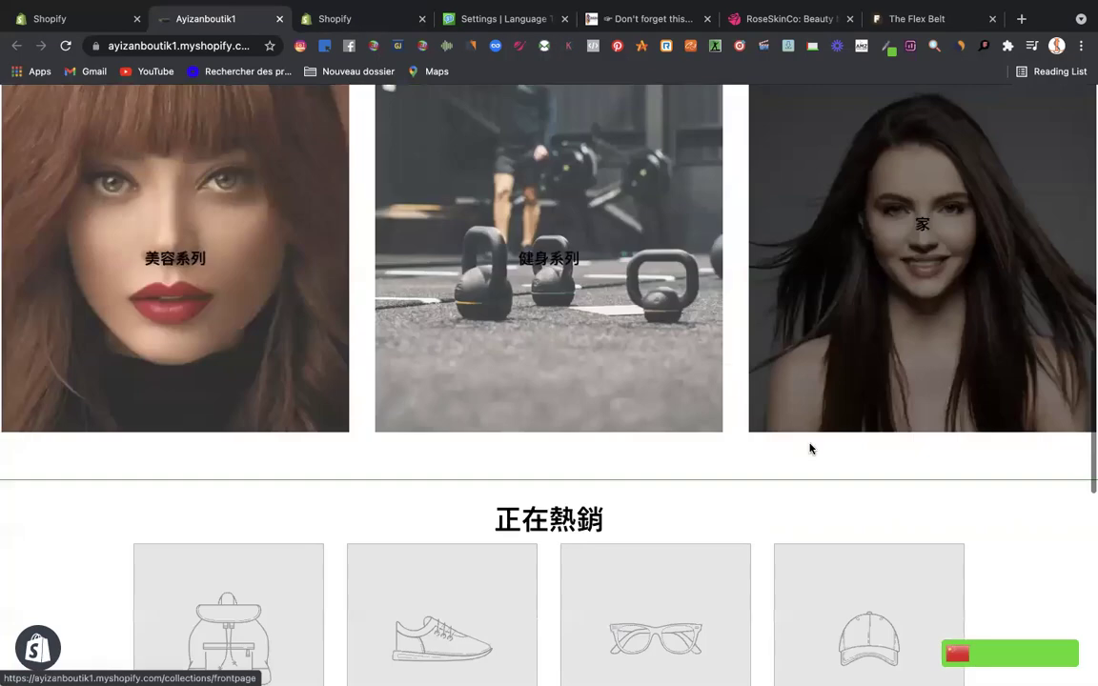
{"action": "scroll", "coordinate": [810, 450], "scroll_direction": "down", "scroll_amount": 3}
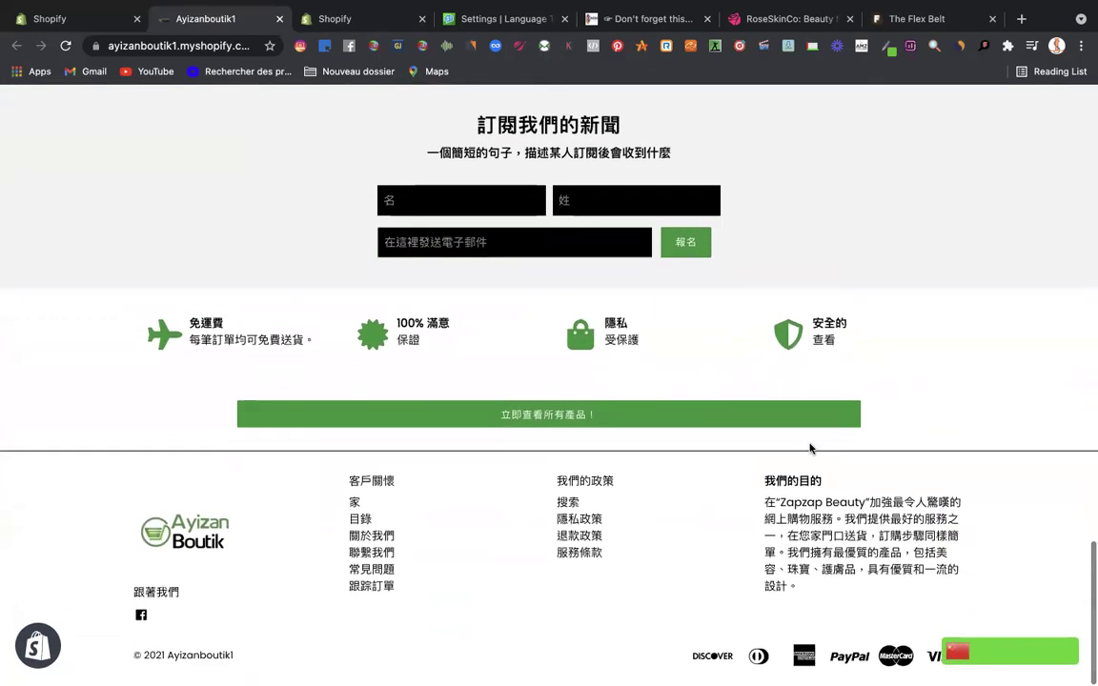
{"action": "scroll", "coordinate": [809, 449], "scroll_direction": "up", "scroll_amount": 3}
{"action": "scroll", "coordinate": [810, 449], "scroll_direction": "up", "scroll_amount": 20}
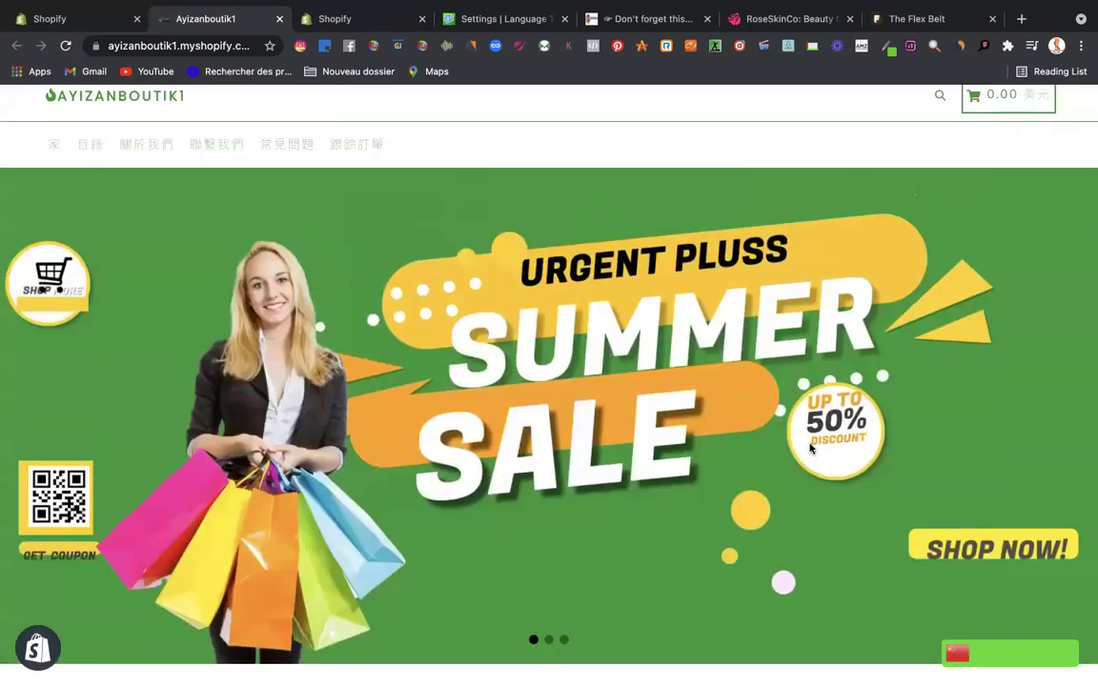
{"action": "scroll", "coordinate": [809, 448], "scroll_direction": "up", "scroll_amount": 1}
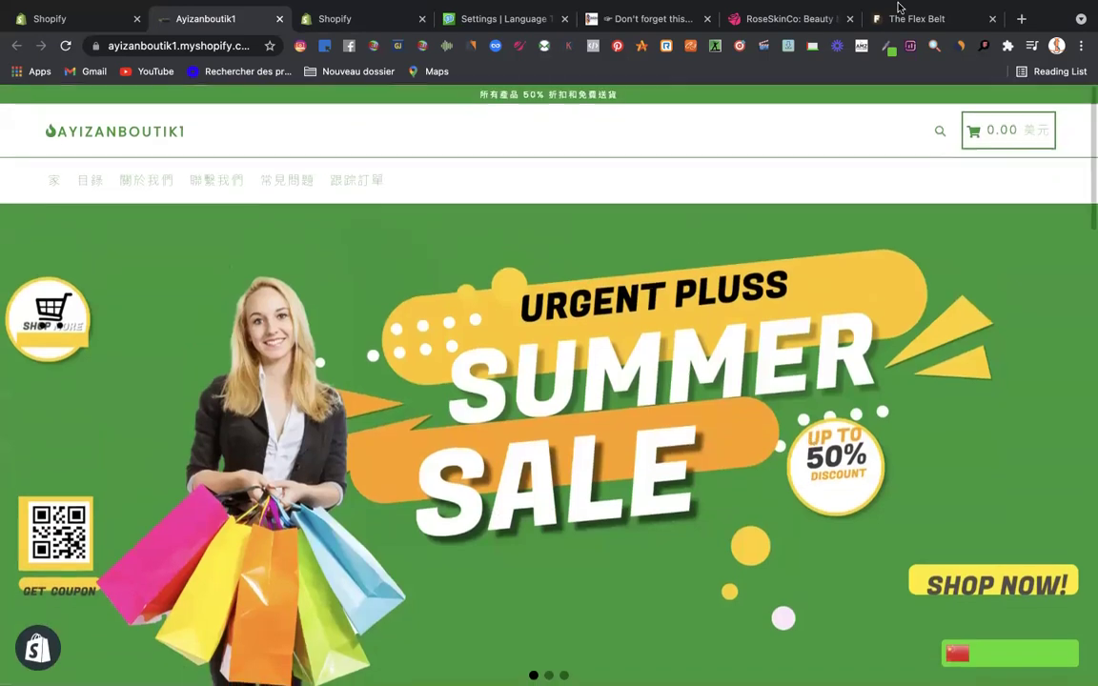
{"action": "scroll", "coordinate": [900, 493], "scroll_direction": "down", "scroll_amount": 5}
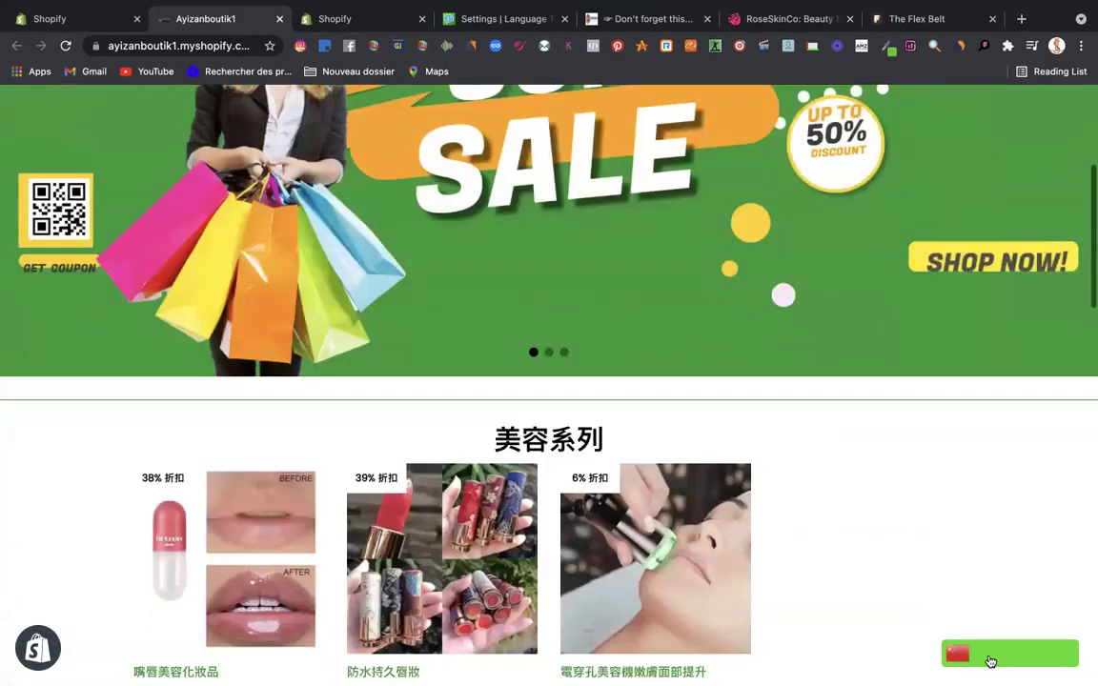
- Switch the store to German (Heim, Katalog), browse it, and reopen the language picker
{"action": "left_click", "coordinate": [991, 661]}
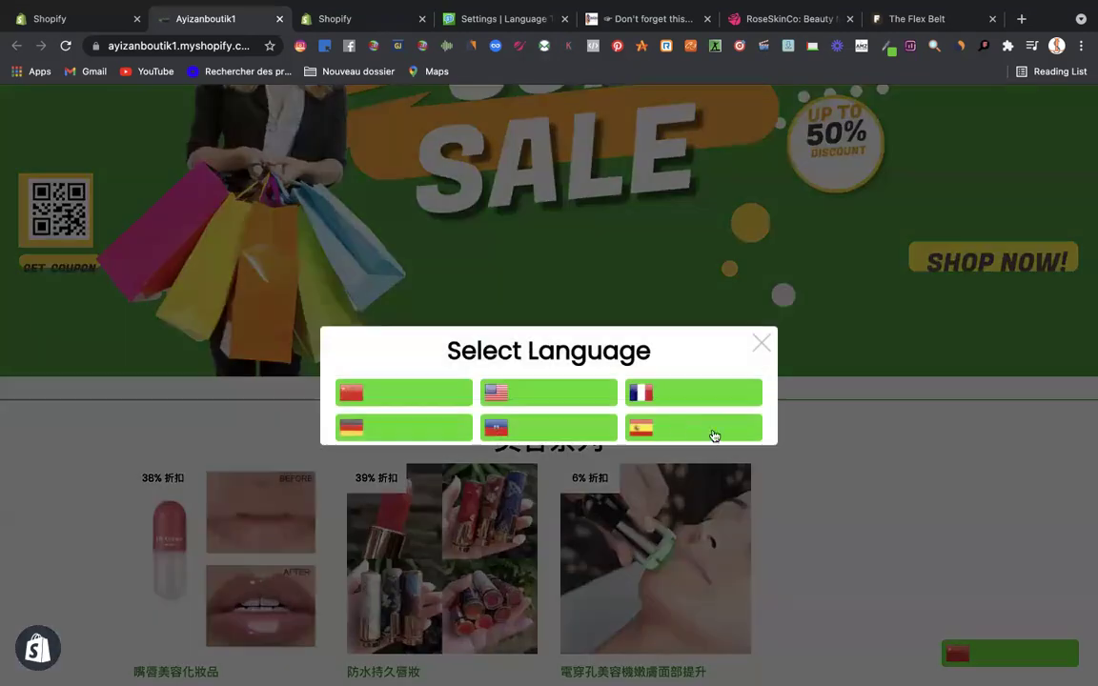
{"action": "left_click", "coordinate": [400, 434]}
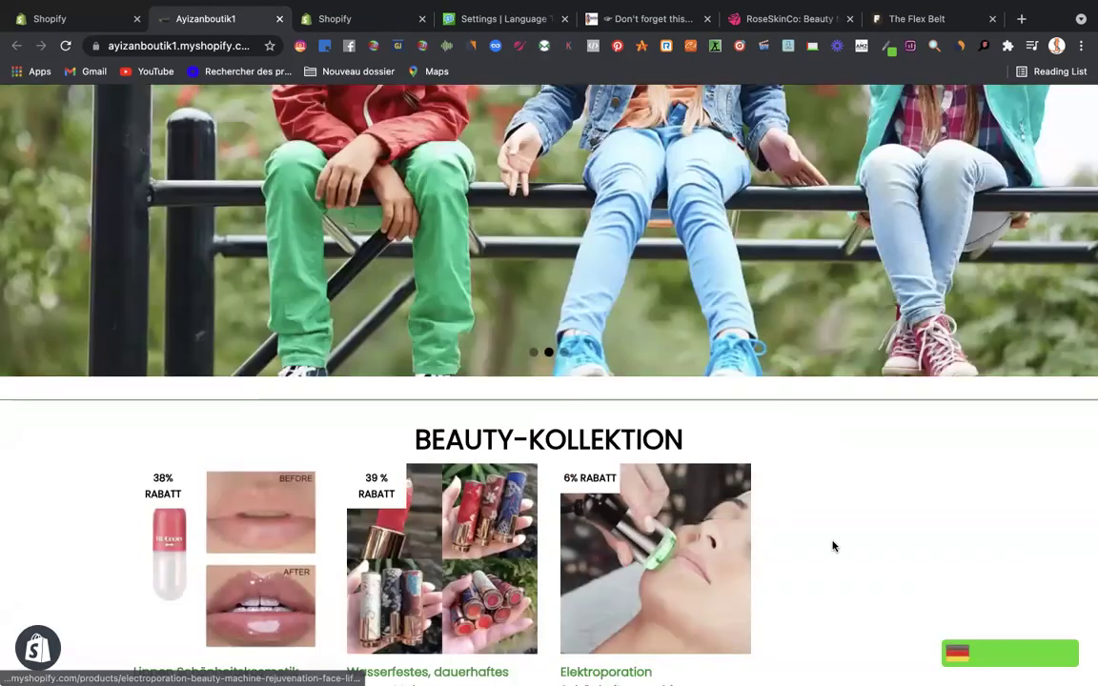
{"action": "scroll", "coordinate": [833, 546], "scroll_direction": "down", "scroll_amount": 3}
{"action": "scroll", "coordinate": [834, 547], "scroll_direction": "down", "scroll_amount": 9}
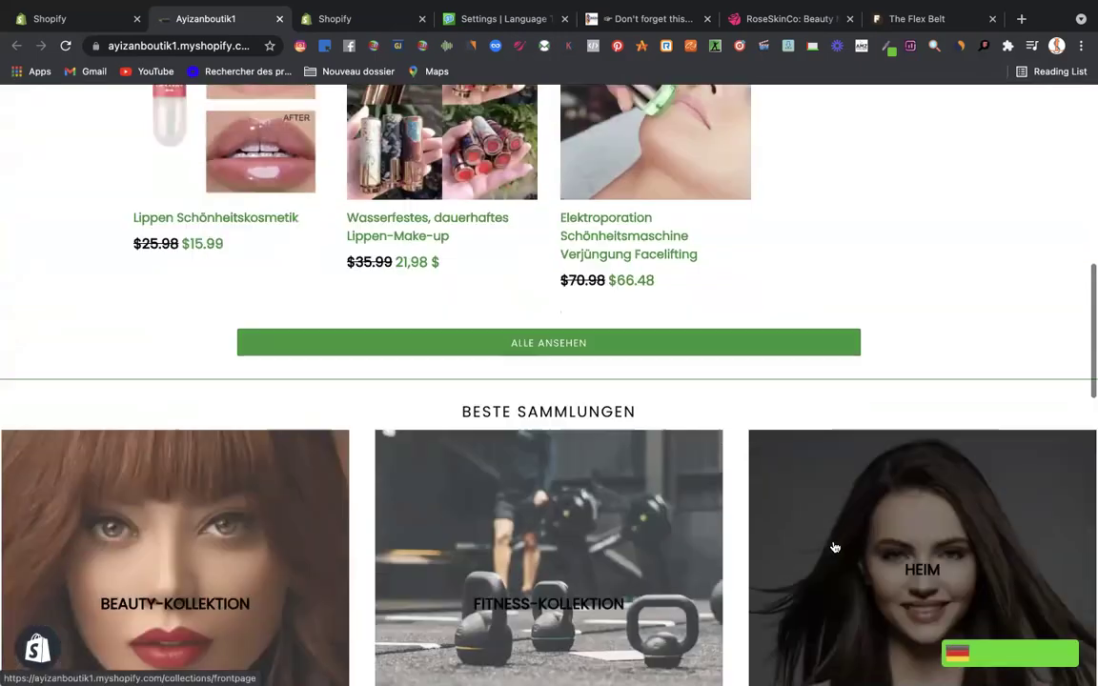
{"action": "scroll", "coordinate": [835, 545], "scroll_direction": "down", "scroll_amount": 10}
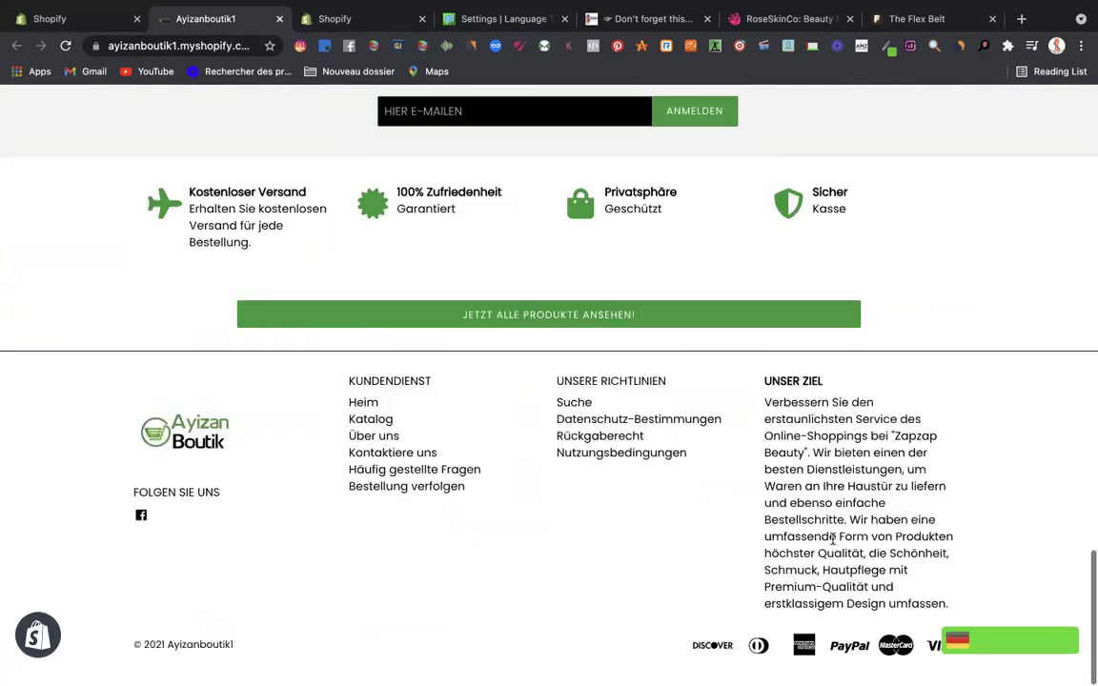
{"action": "scroll", "coordinate": [832, 543], "scroll_direction": "up", "scroll_amount": 3}
{"action": "scroll", "coordinate": [833, 544], "scroll_direction": "up", "scroll_amount": 20}
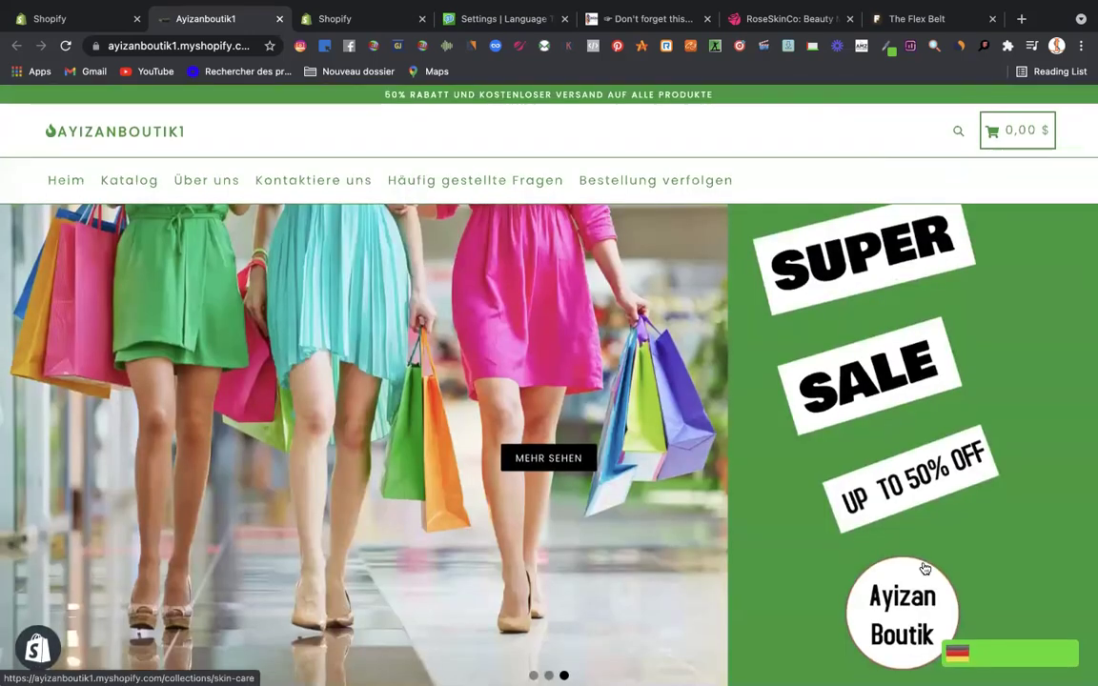
{"action": "left_click", "coordinate": [1009, 655]}
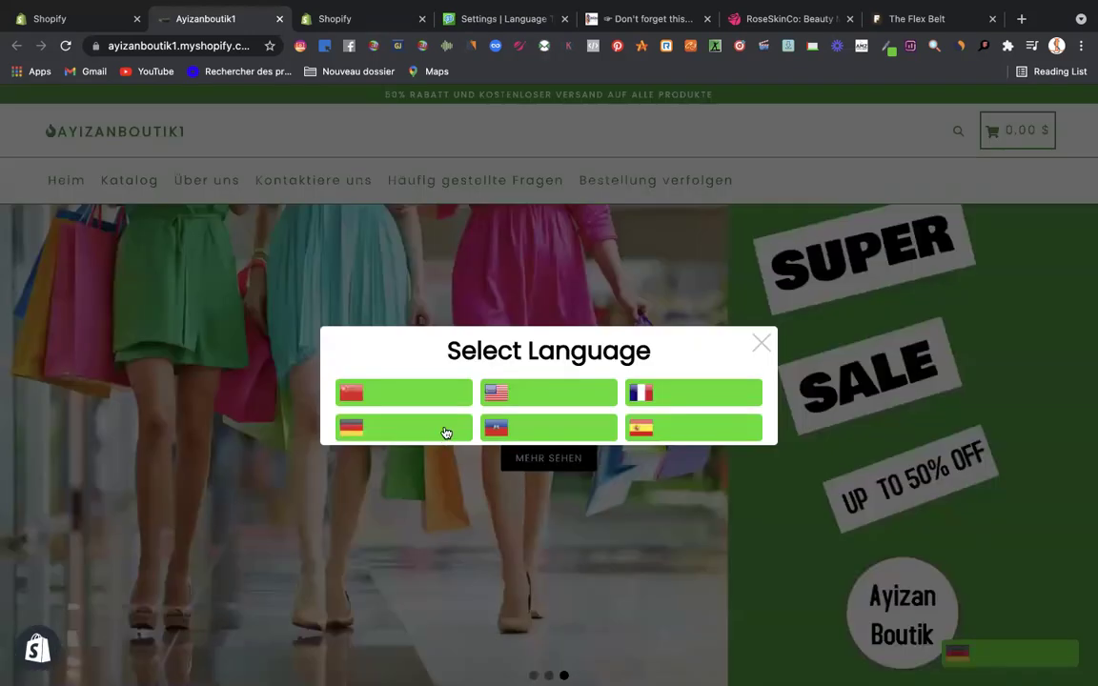
- Choose the US flag so the storefront menu reads Home, Catalog, About US, Contact US
{"action": "left_click", "coordinate": [522, 400]}
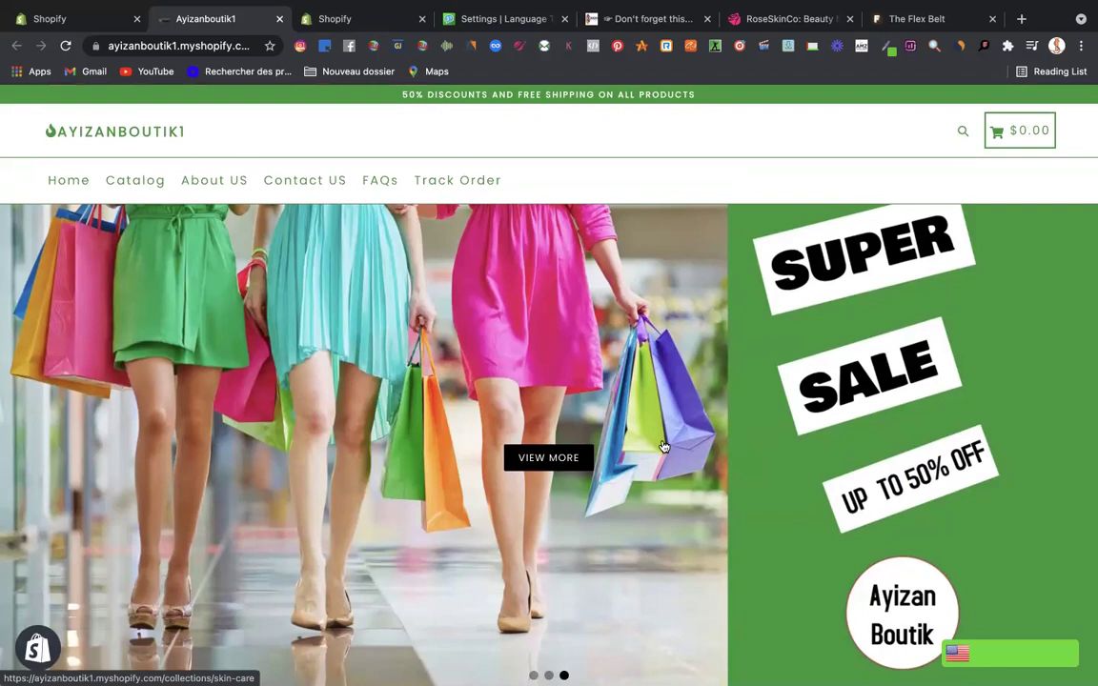
{"action": "mouse_move", "coordinate": [784, 8]}
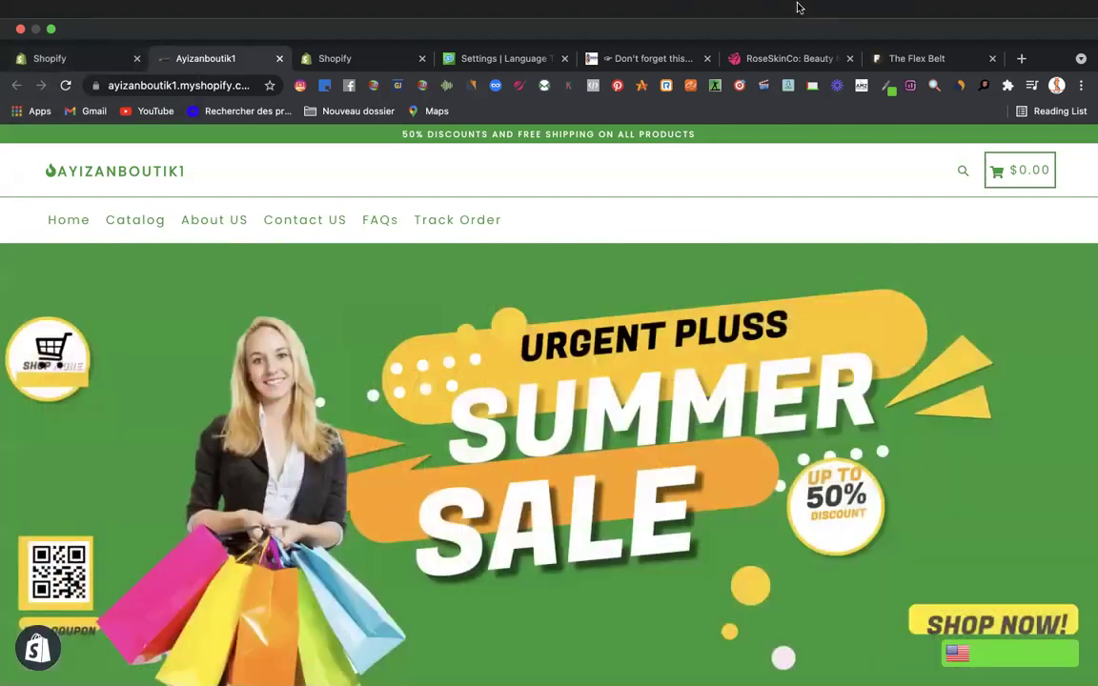
{"action": "scroll", "coordinate": [657, 325], "scroll_direction": "down", "scroll_amount": 1}
{"action": "scroll", "coordinate": [657, 325], "scroll_direction": "up", "scroll_amount": 1}
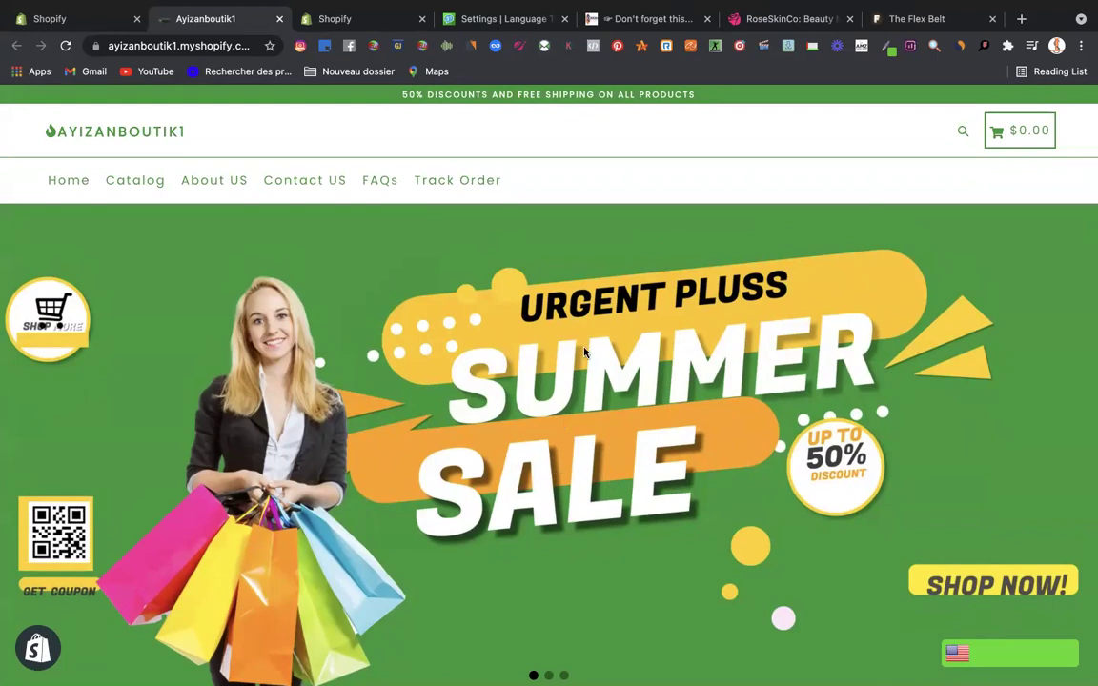
{"action": "scroll", "coordinate": [577, 442], "scroll_direction": "up", "scroll_amount": 2}
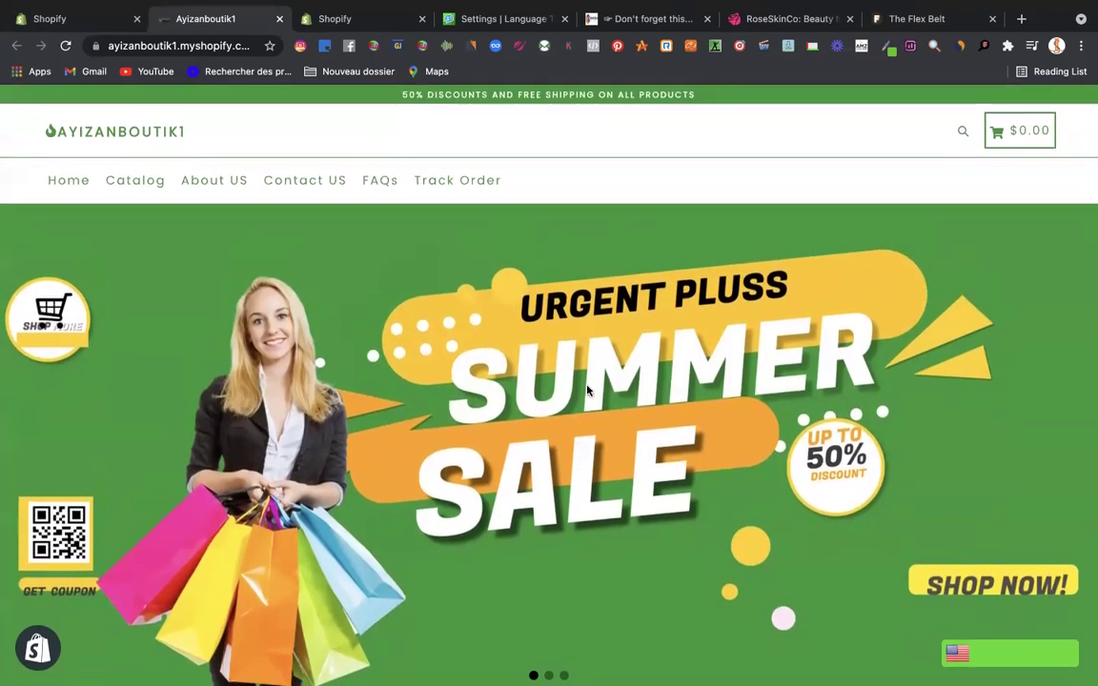
{"action": "scroll", "coordinate": [582, 419], "scroll_direction": "down", "scroll_amount": 4}
{"action": "scroll", "coordinate": [587, 390], "scroll_direction": "down", "scroll_amount": 6}
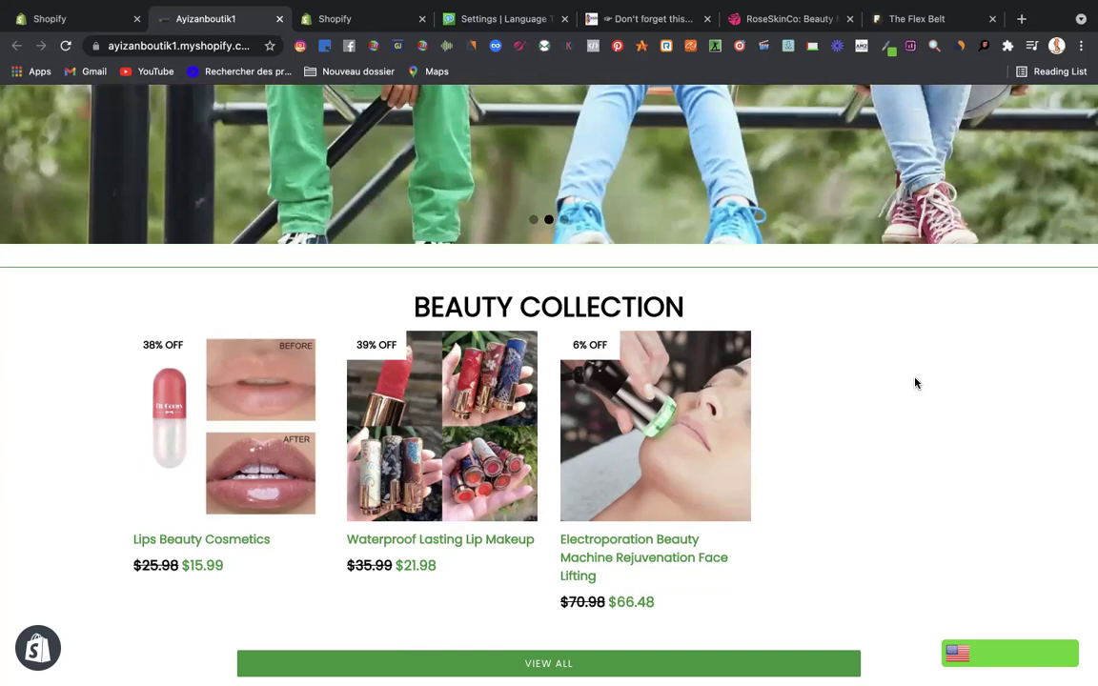
{"action": "mouse_move", "coordinate": [839, 5]}
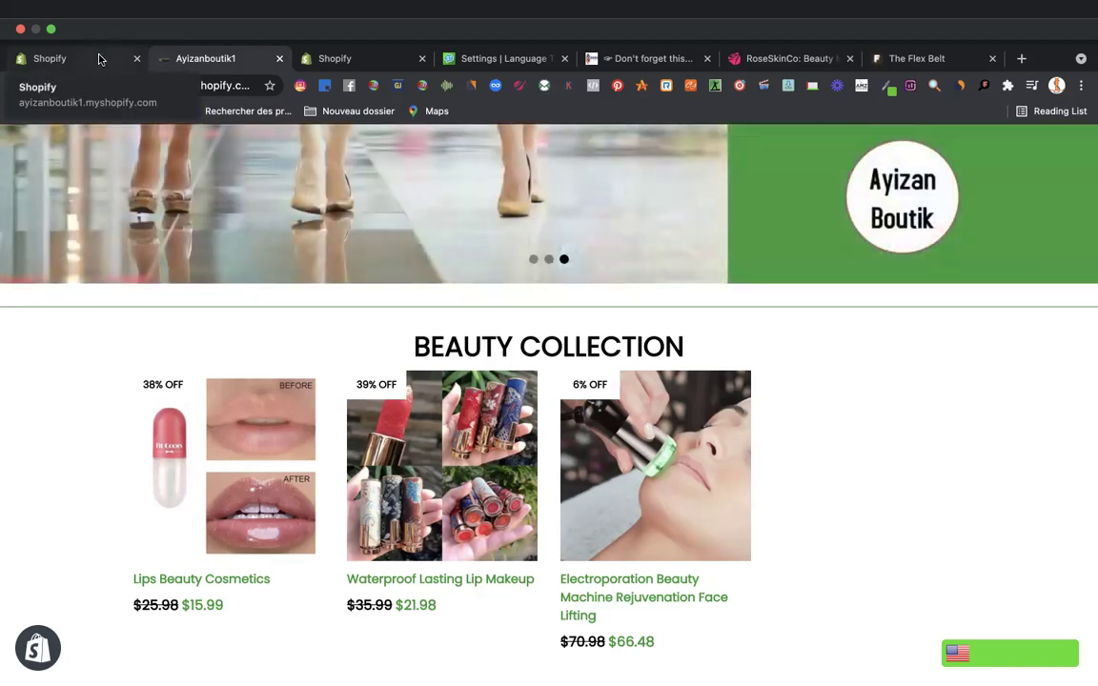
- Reload the Shopify admin apps list so Language Translate appears, and close the App Store
{"action": "left_click", "coordinate": [100, 59]}
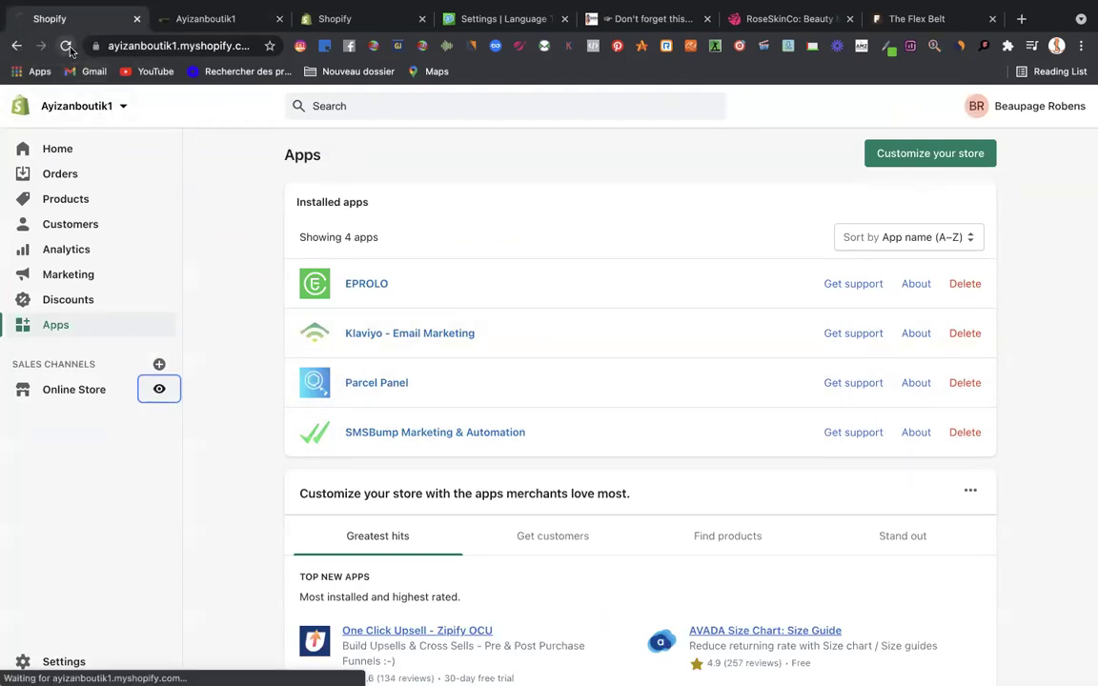
{"action": "left_click", "coordinate": [66, 46]}
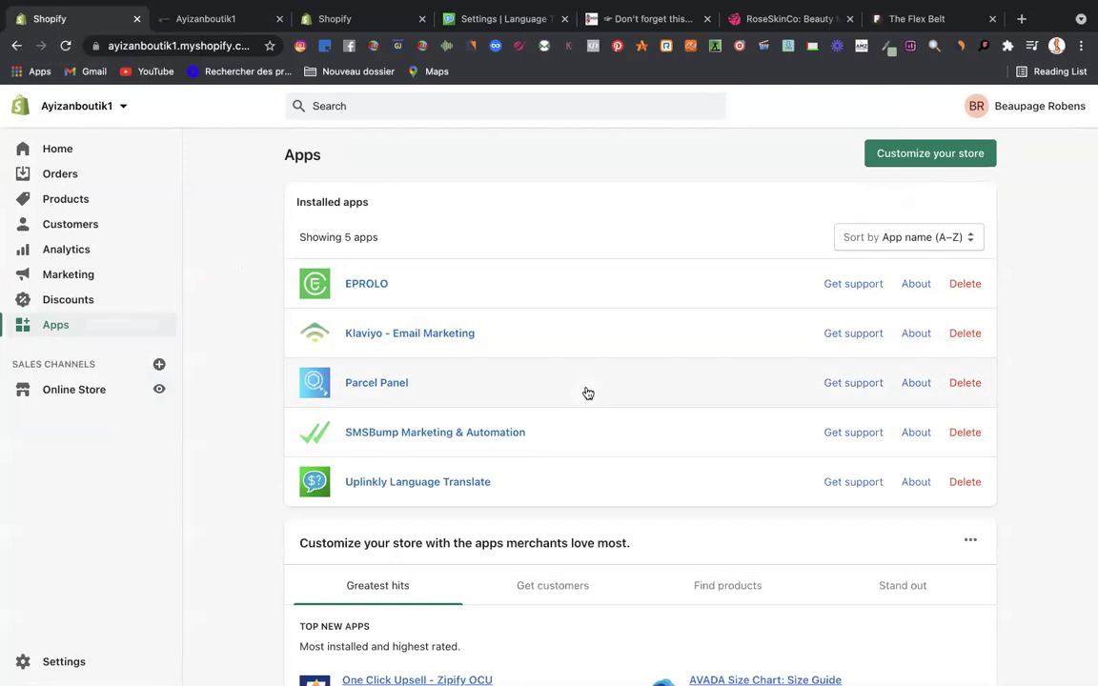
{"action": "left_click", "coordinate": [912, 155]}
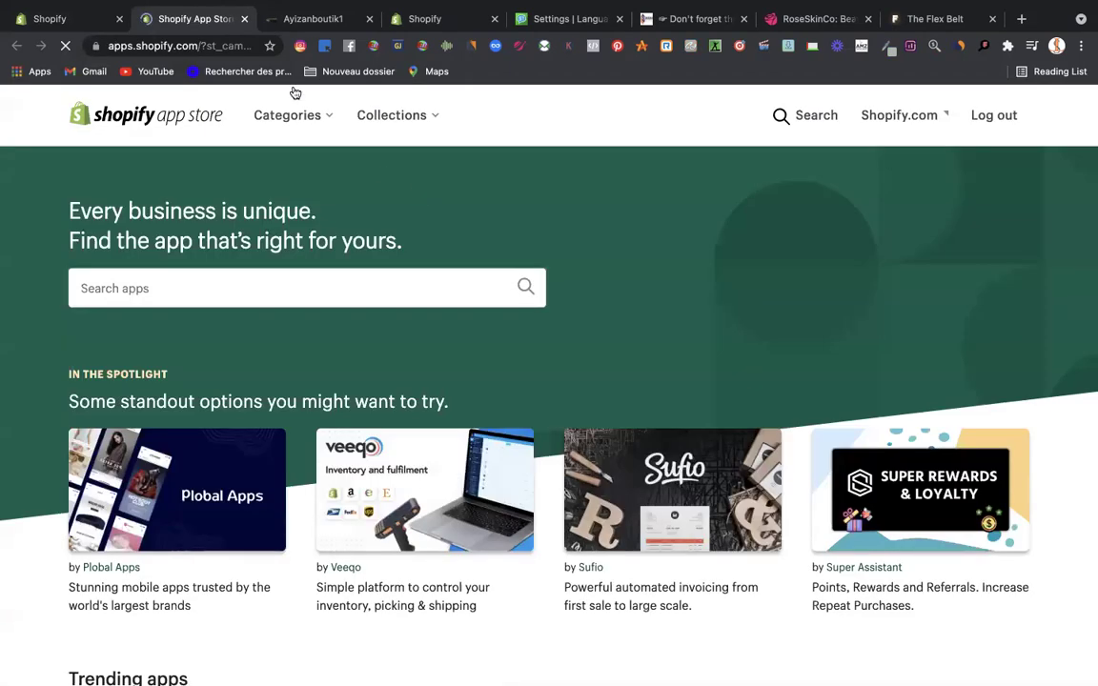
{"action": "left_click", "coordinate": [246, 20]}
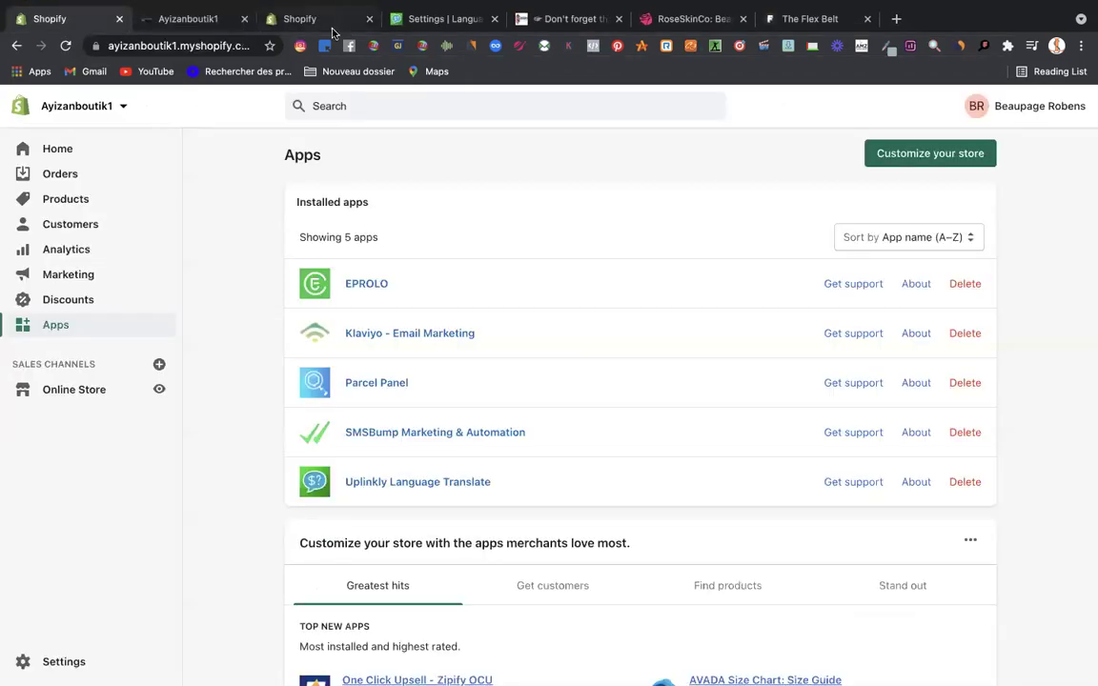
- Close the duplicate Shopify admin and Language Translate tabs, leaving the Loca-Loca Store site showing
{"action": "left_click_drag", "start_coordinate": [305, 23], "coordinate": [203, 24]}
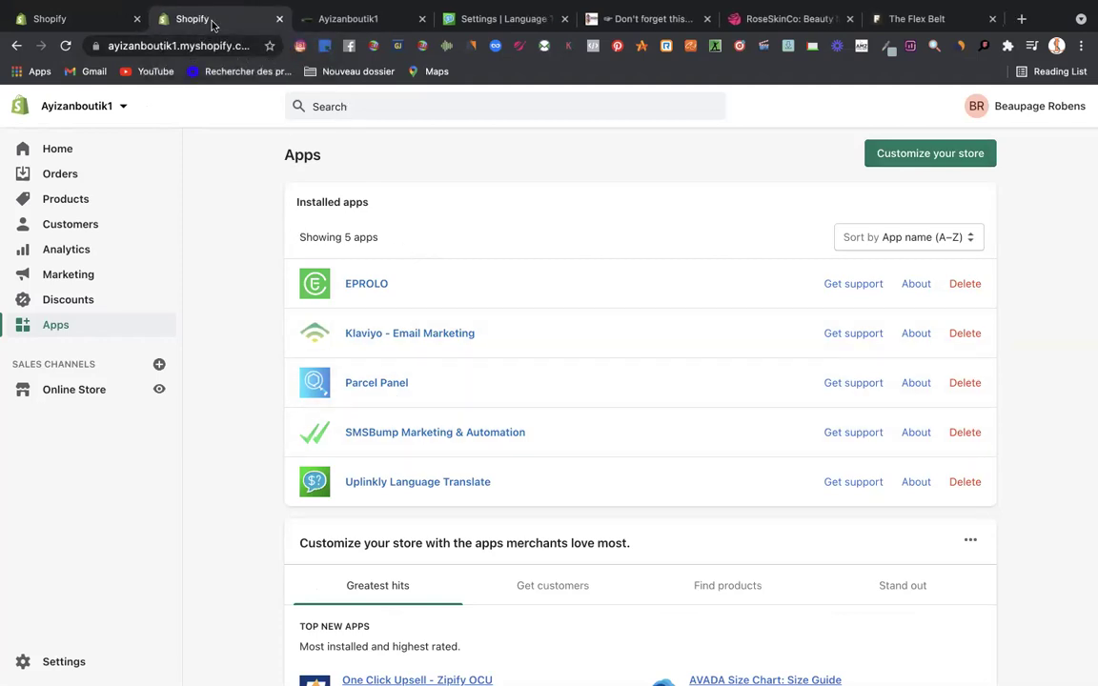
{"action": "left_click", "coordinate": [88, 18]}
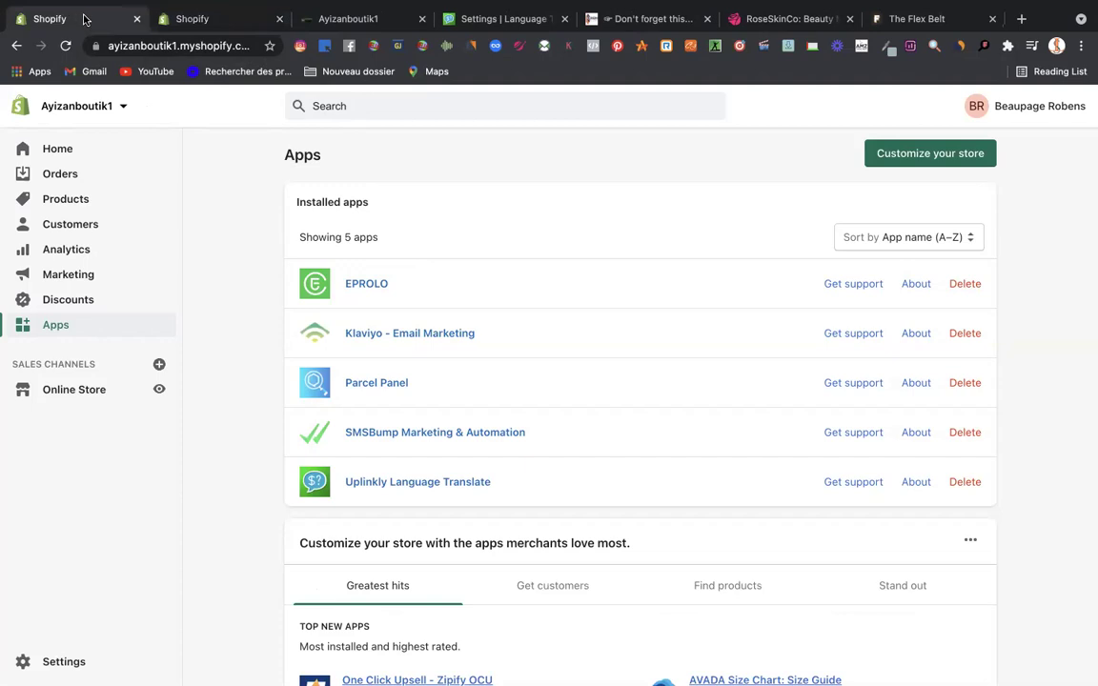
{"action": "left_click", "coordinate": [204, 25]}
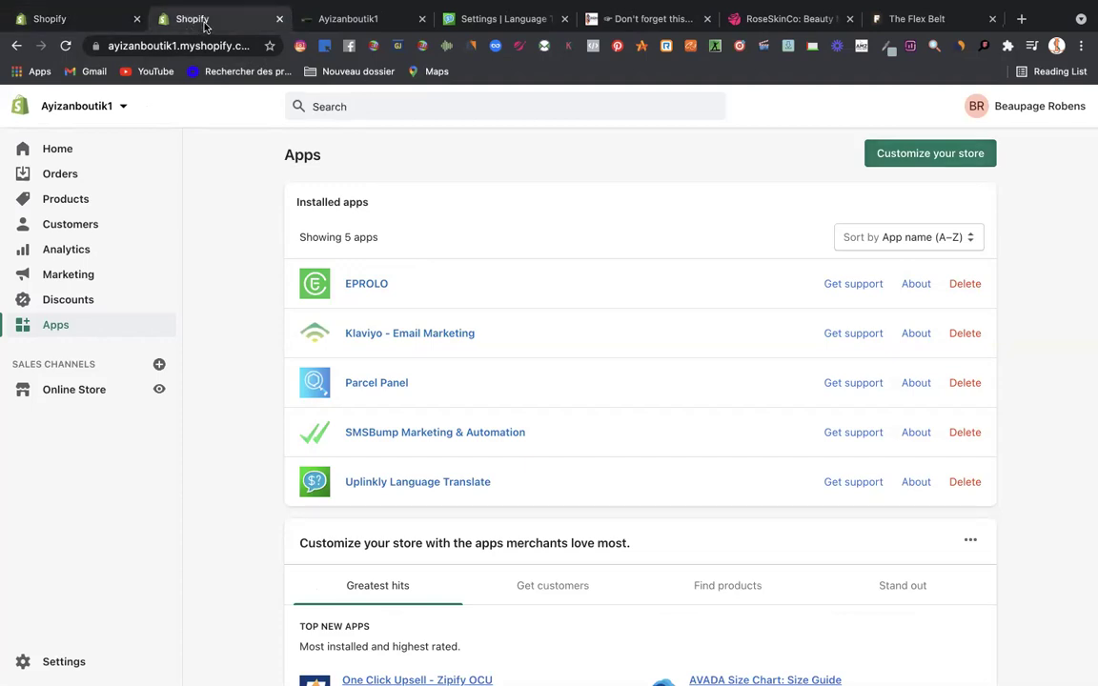
{"action": "left_click", "coordinate": [278, 19]}
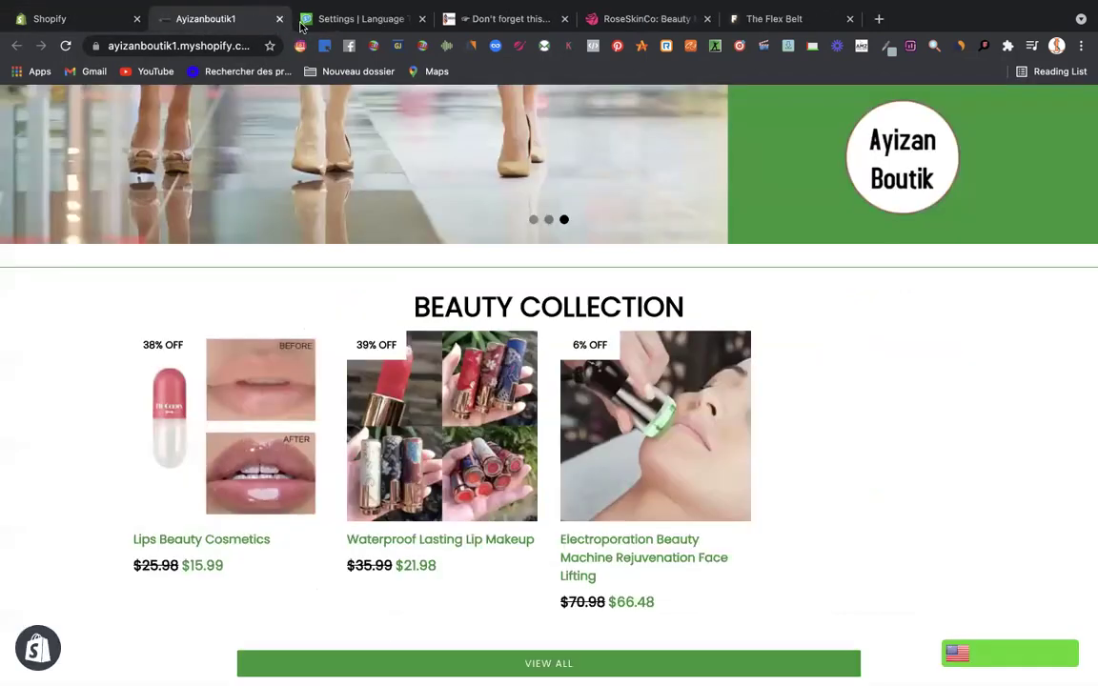
{"action": "left_click", "coordinate": [423, 19]}
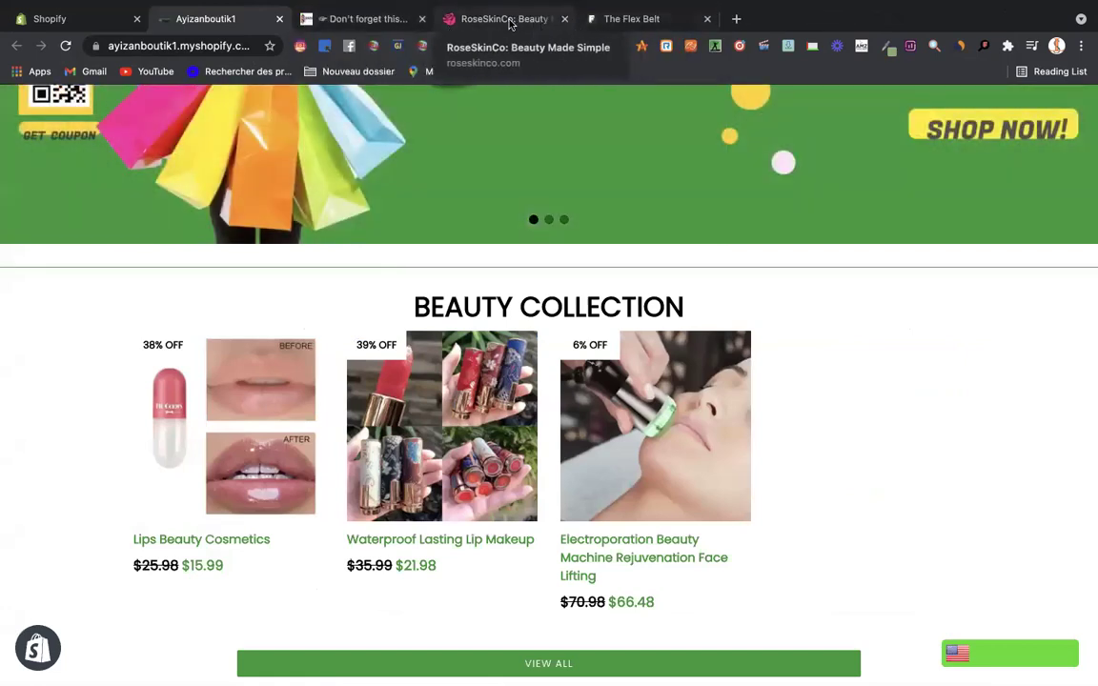
{"action": "left_click", "coordinate": [357, 20]}
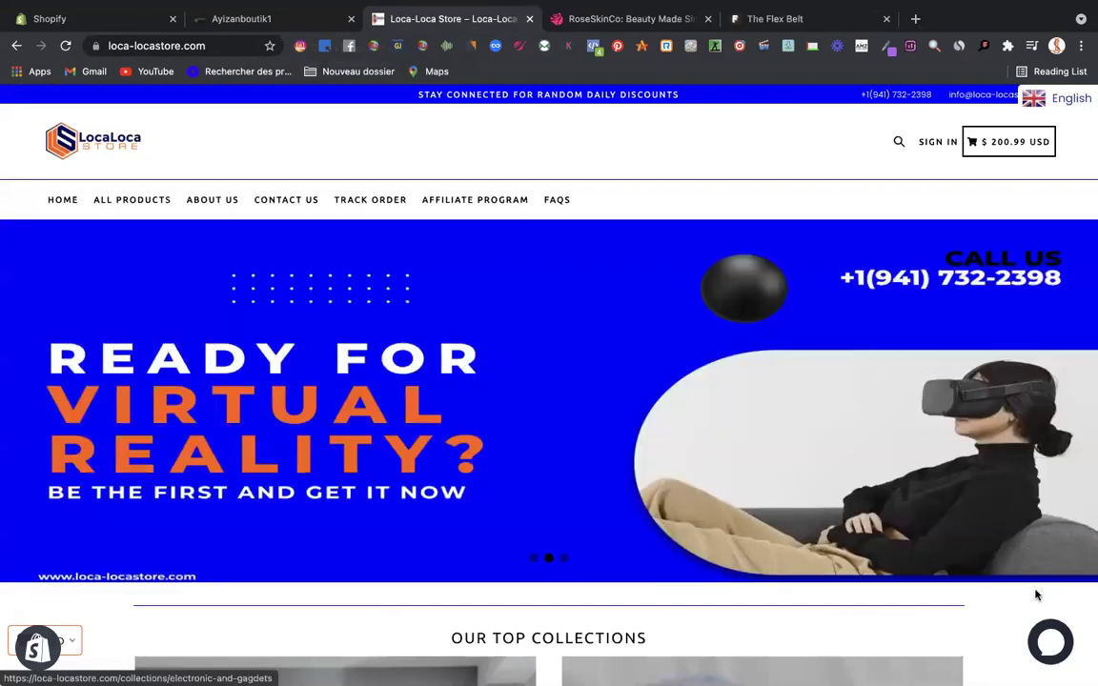
- Open the Loca-Loca Store live chat and choose the shipping-time question
{"action": "left_click", "coordinate": [1049, 643]}
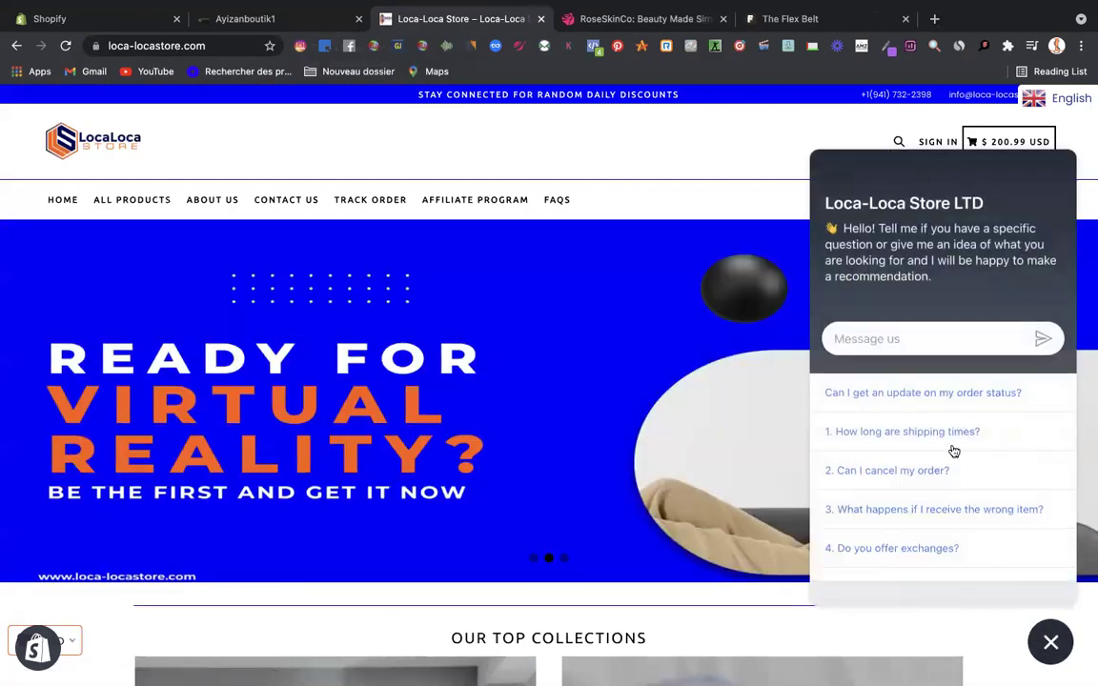
{"action": "scroll", "coordinate": [953, 450], "scroll_direction": "down", "scroll_amount": 1}
{"action": "scroll", "coordinate": [953, 451], "scroll_direction": "up", "scroll_amount": 1}
{"action": "scroll", "coordinate": [953, 451], "scroll_direction": "up", "scroll_amount": 1}
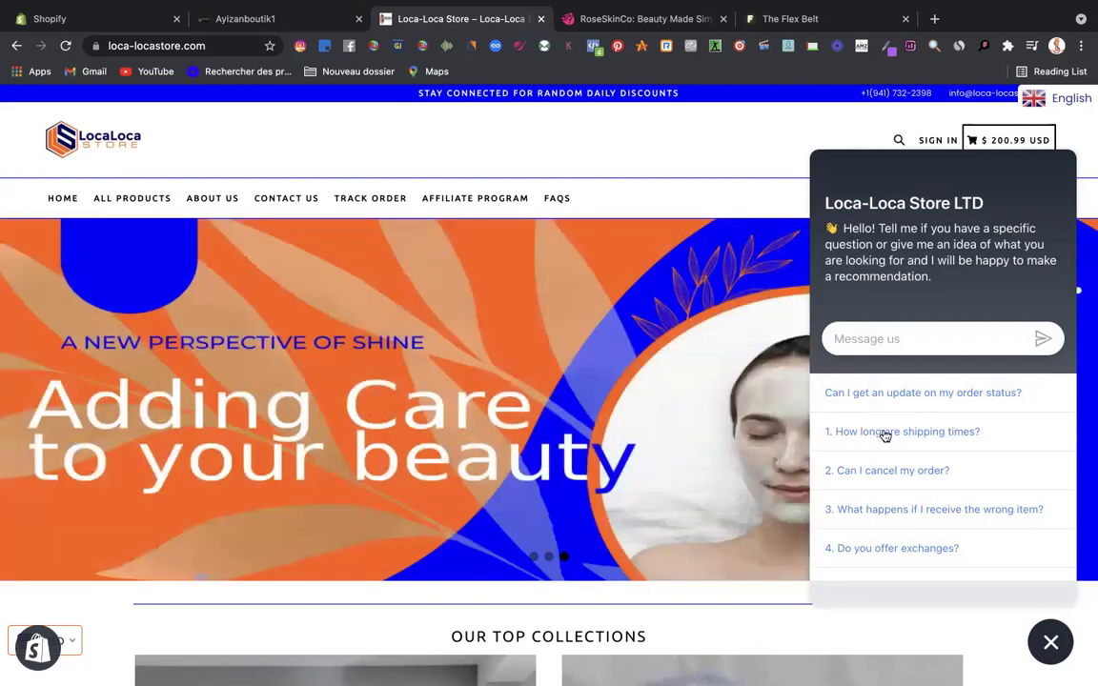
{"action": "left_click", "coordinate": [885, 436]}
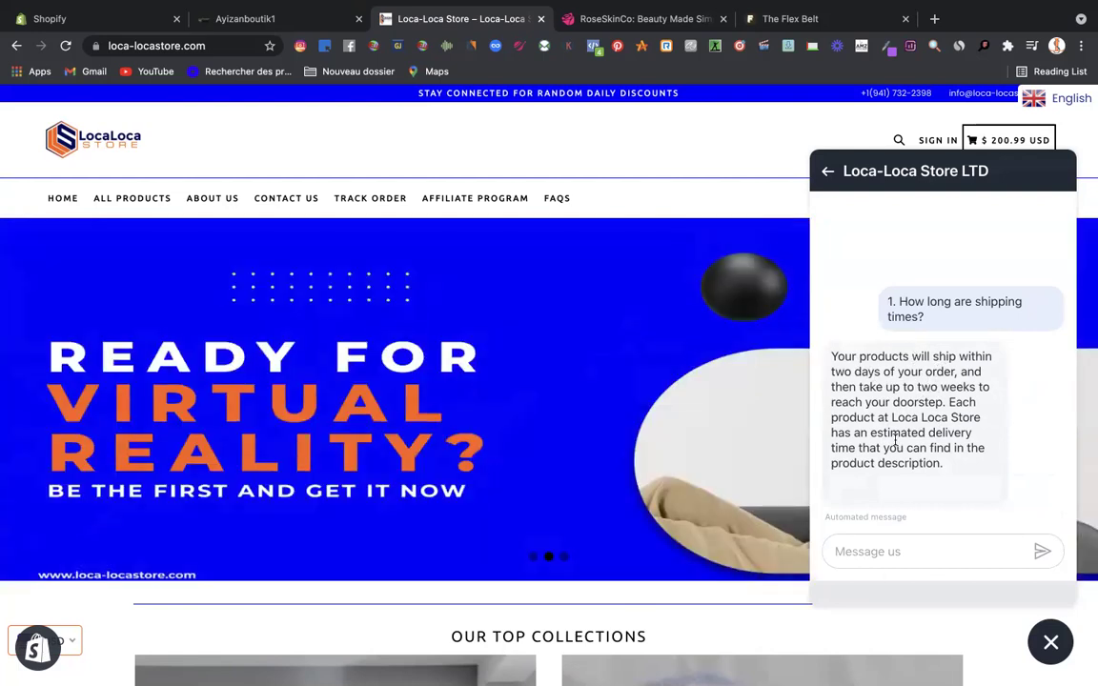
- Send 'Hello' from the chat's message box
{"action": "left_click", "coordinate": [890, 551]}
{"action": "type", "text": "Hello"}
{"action": "key", "text": "Return"}
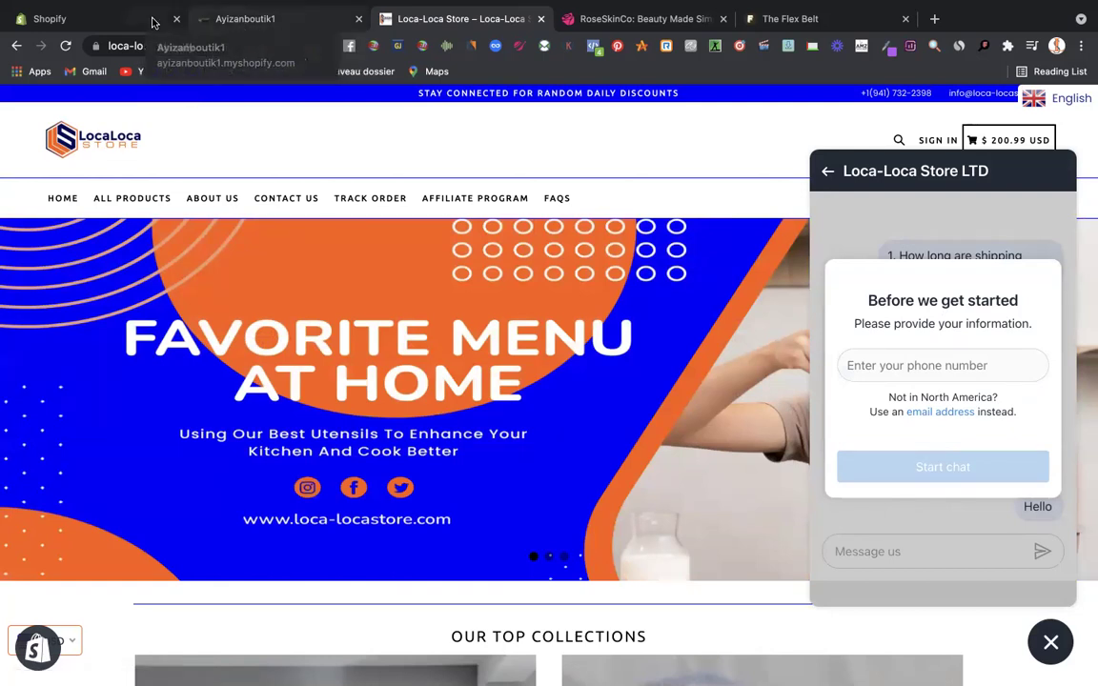
{"action": "left_click", "coordinate": [93, 20]}
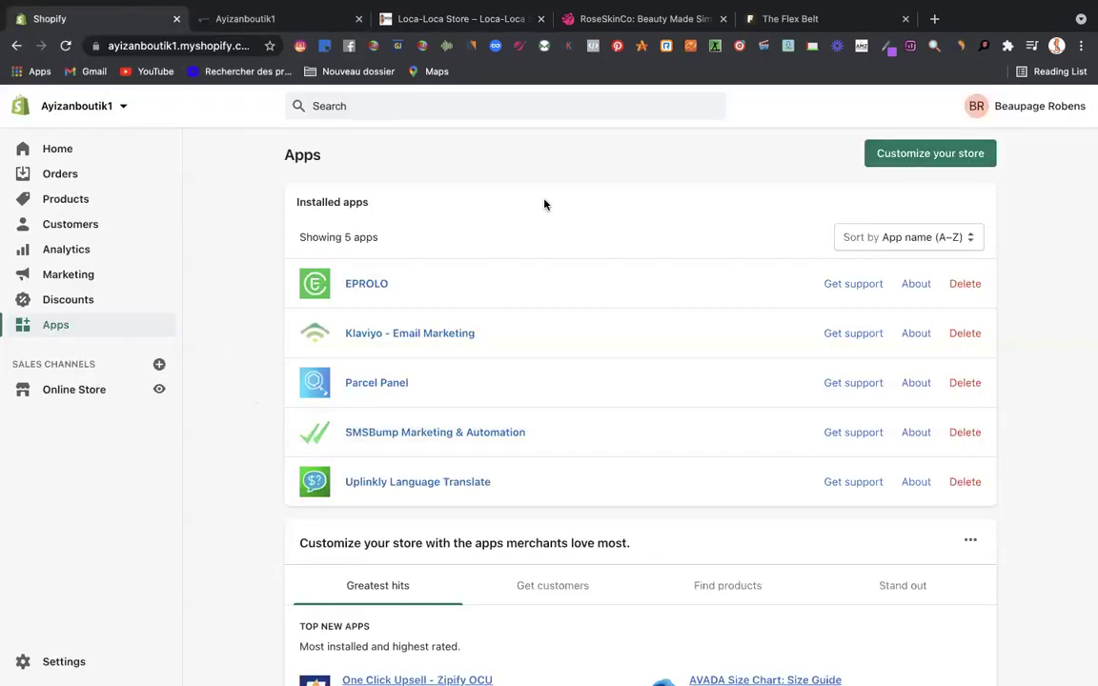
{"action": "left_click", "coordinate": [465, 19]}
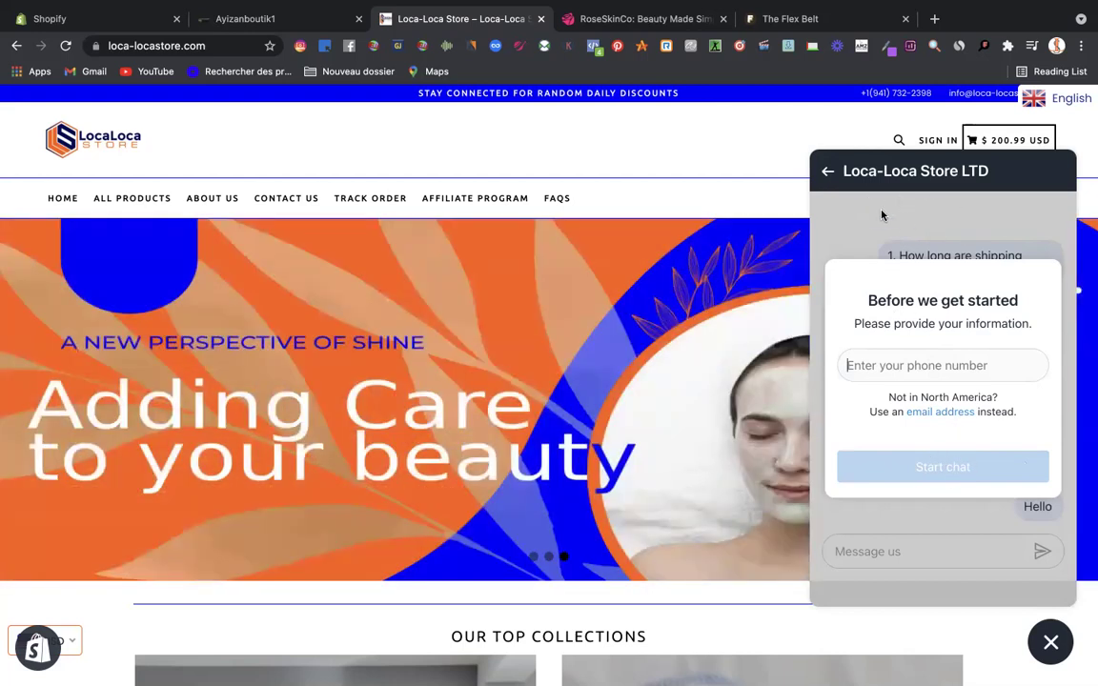
- Close the Loca-Loca Store chat widget and return to the Shopify admin Apps page
{"action": "left_click", "coordinate": [828, 172]}
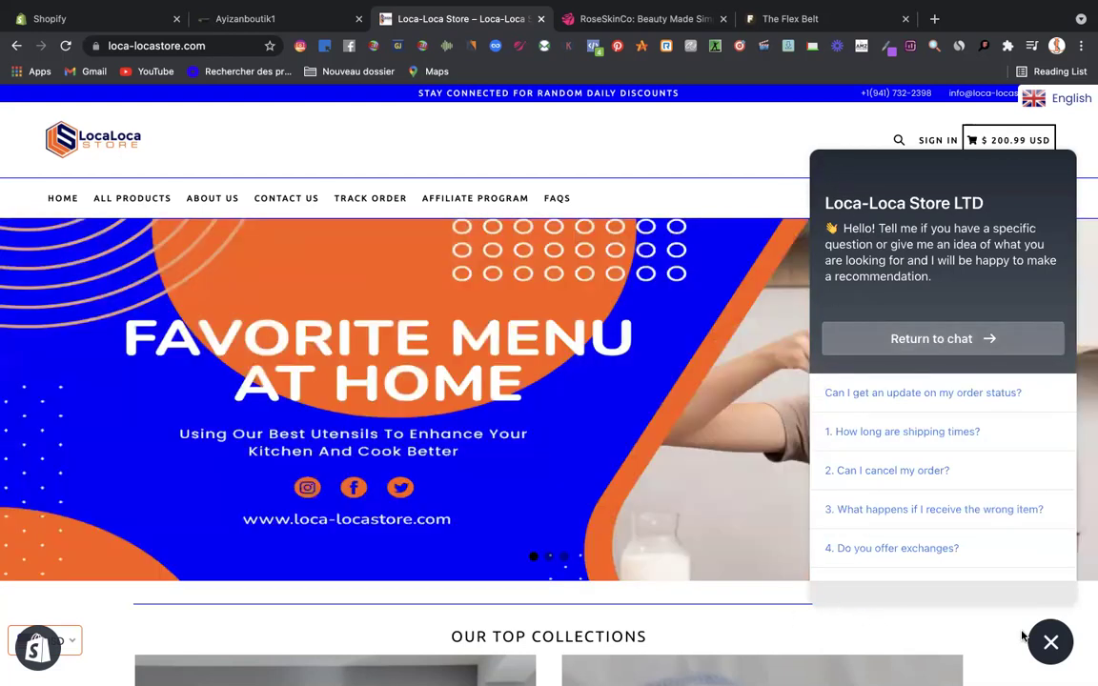
{"action": "left_click", "coordinate": [1049, 642]}
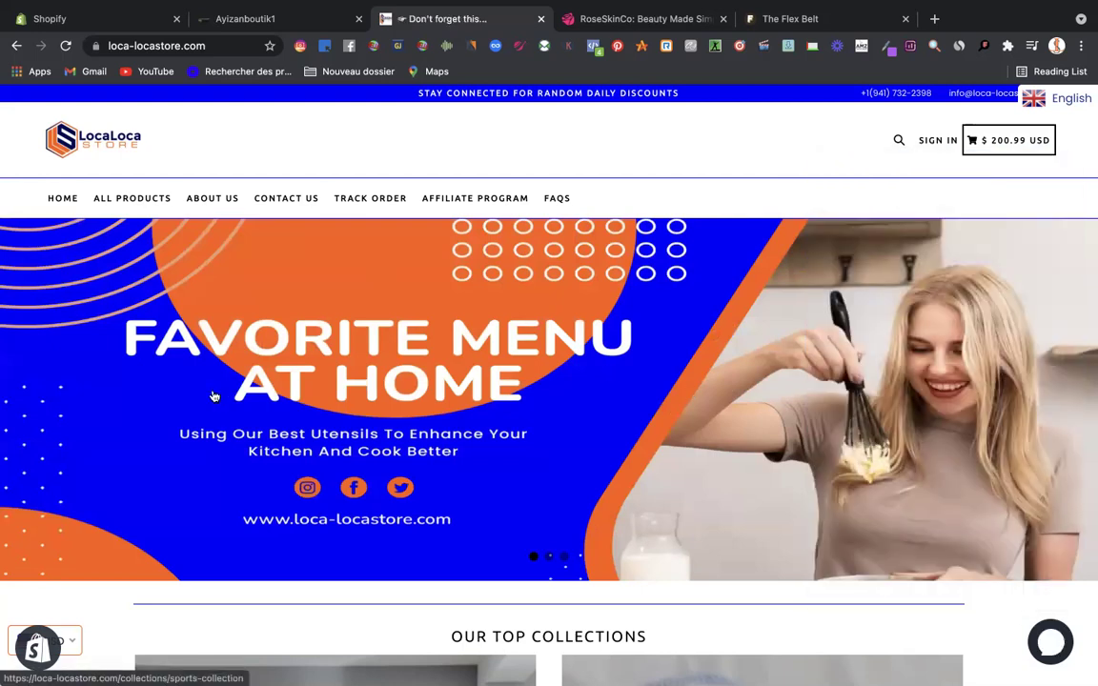
{"action": "left_click", "coordinate": [83, 19]}
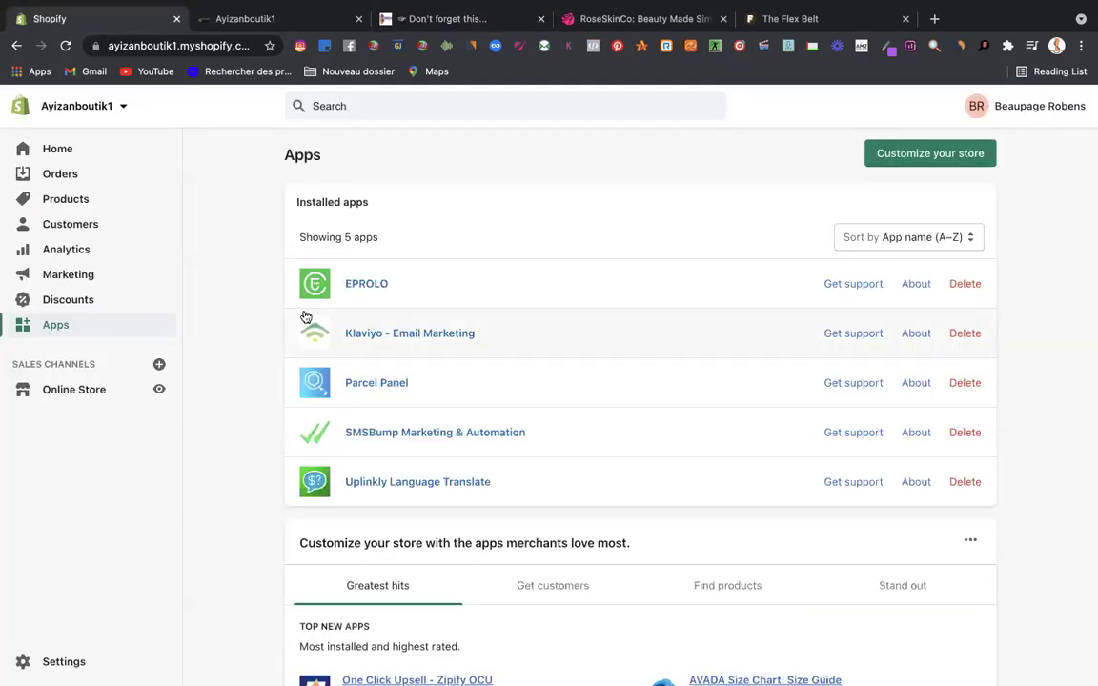
- Open the Shopify App Store in a new tab and search for 'Tidio live chat'
{"action": "left_click", "coordinate": [936, 154]}
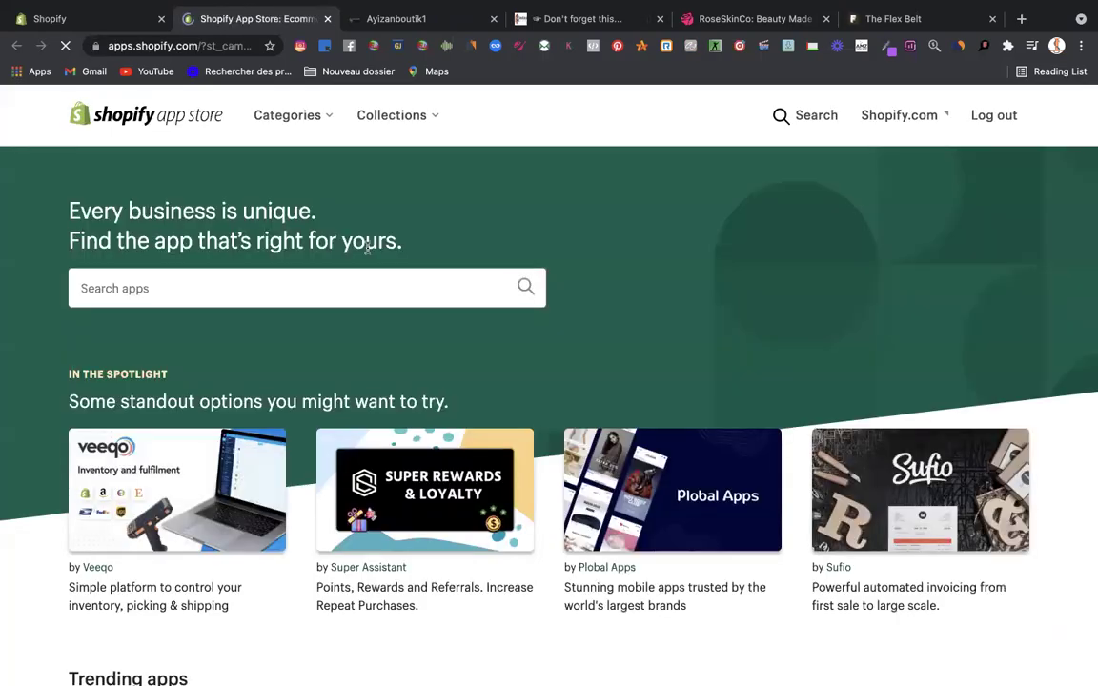
{"action": "left_click", "coordinate": [221, 286]}
{"action": "type", "text": "Tidoi"}
{"action": "key", "text": "BackSpace"}
{"action": "key", "text": "BackSpace"}
{"action": "type", "text": "io"}
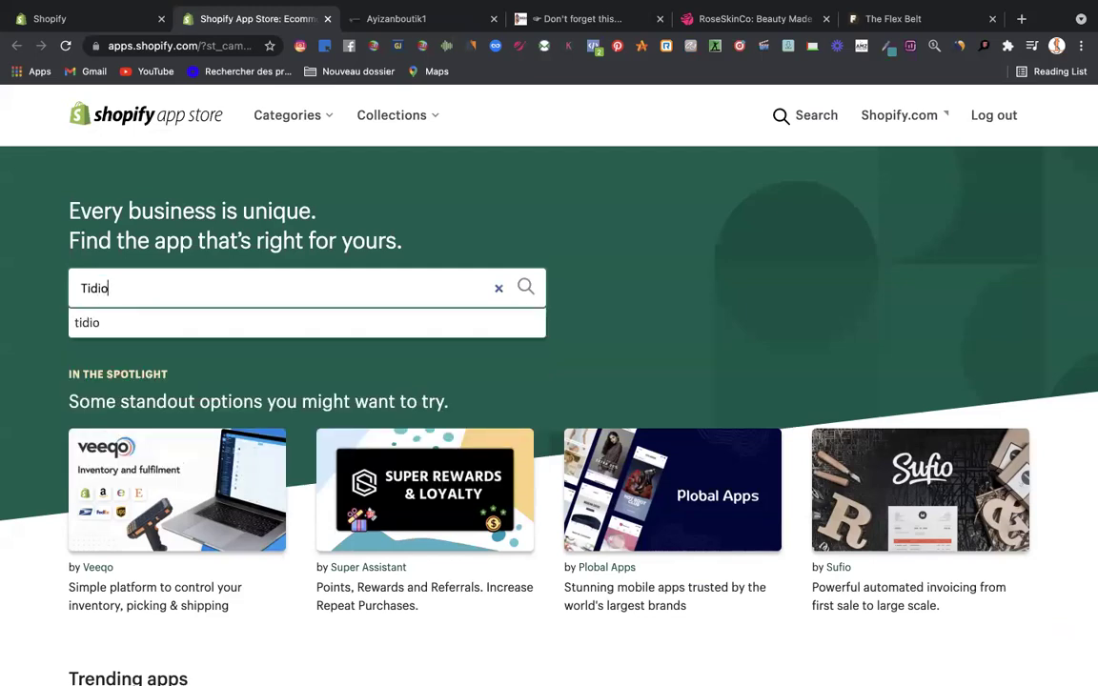
{"action": "type", "text": " live chat"}
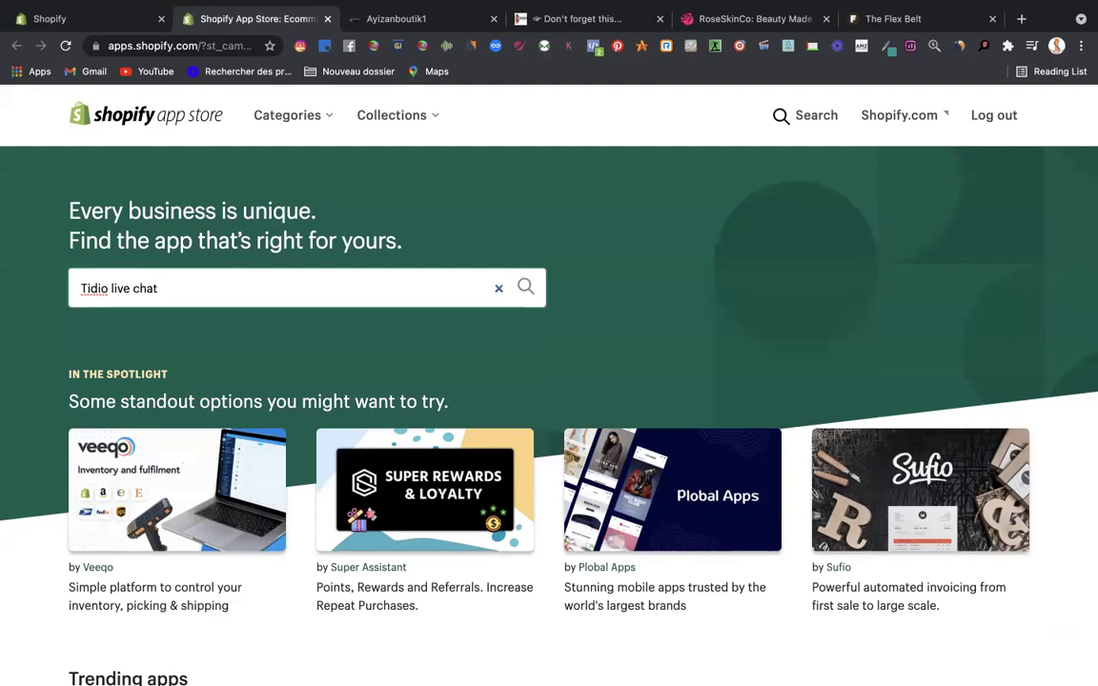
{"action": "key", "text": "Return"}
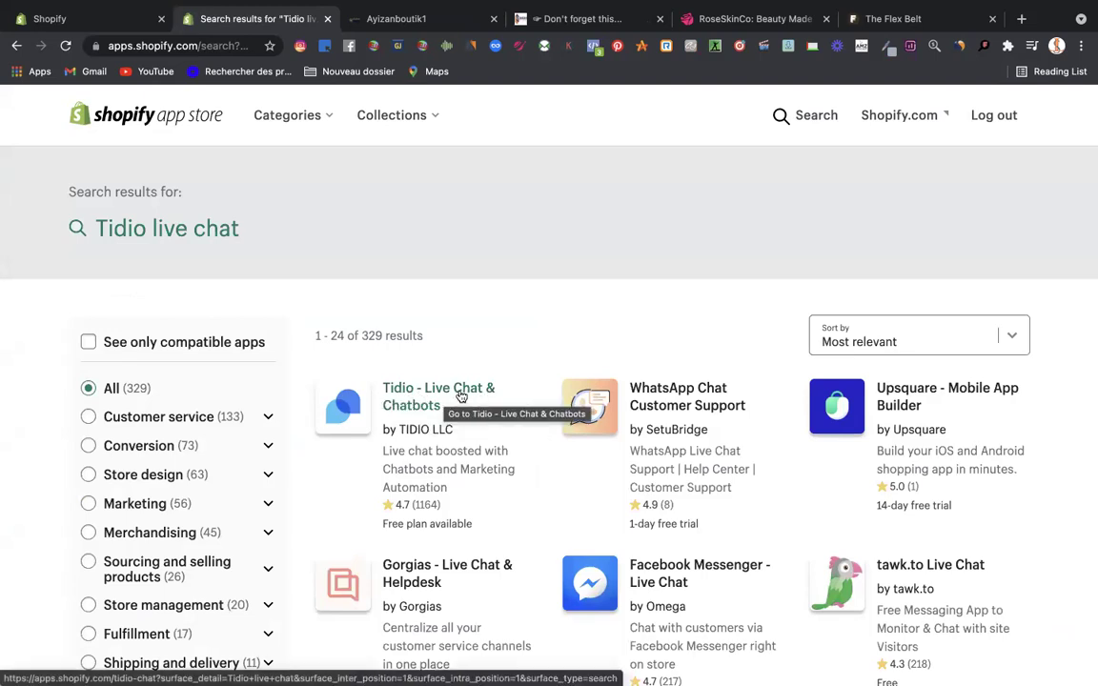
- Add the Tidio - Live Chat & Chatbots app to the store and approve its installation
{"action": "left_click", "coordinate": [400, 393]}
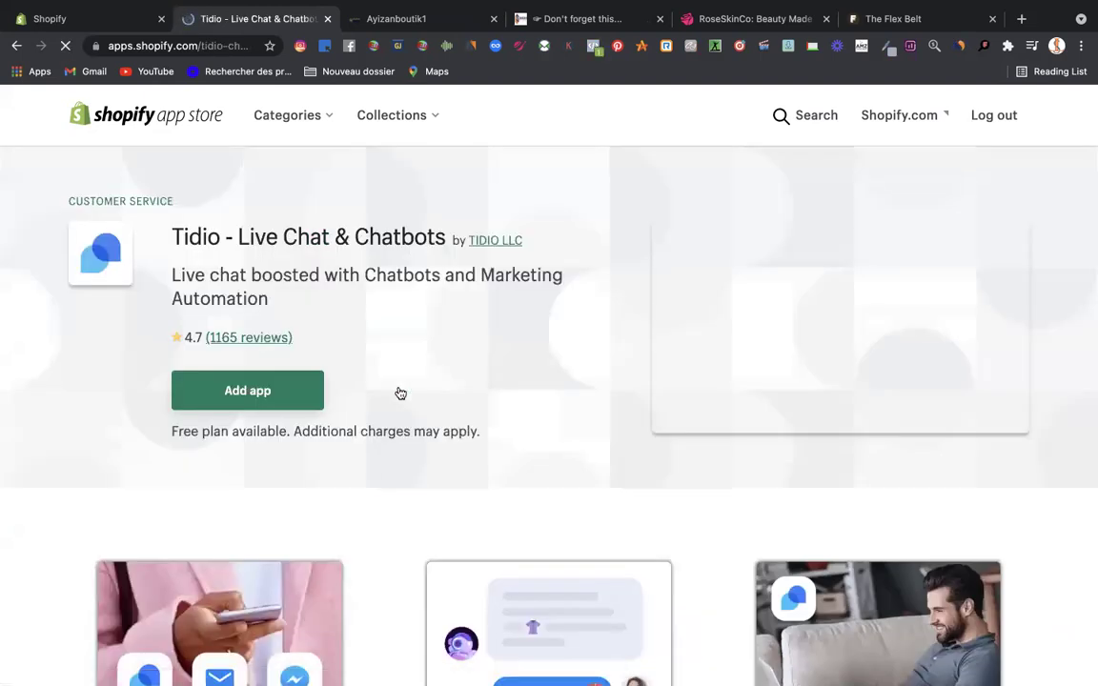
{"action": "left_click", "coordinate": [249, 396]}
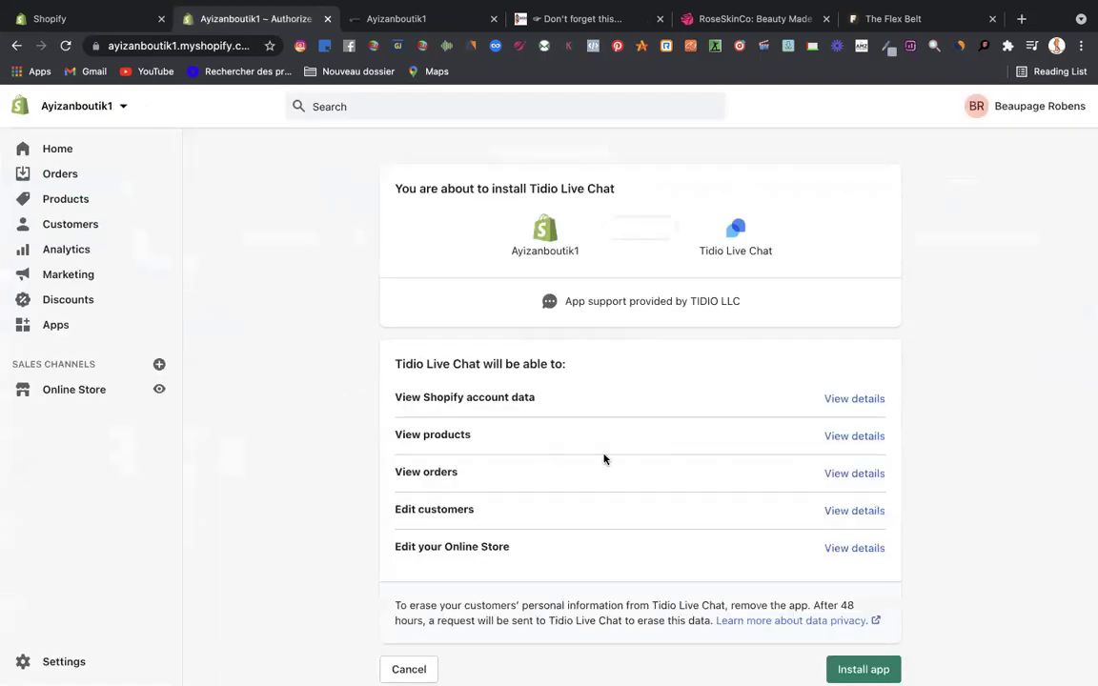
{"action": "scroll", "coordinate": [619, 467], "scroll_direction": "down", "scroll_amount": 3}
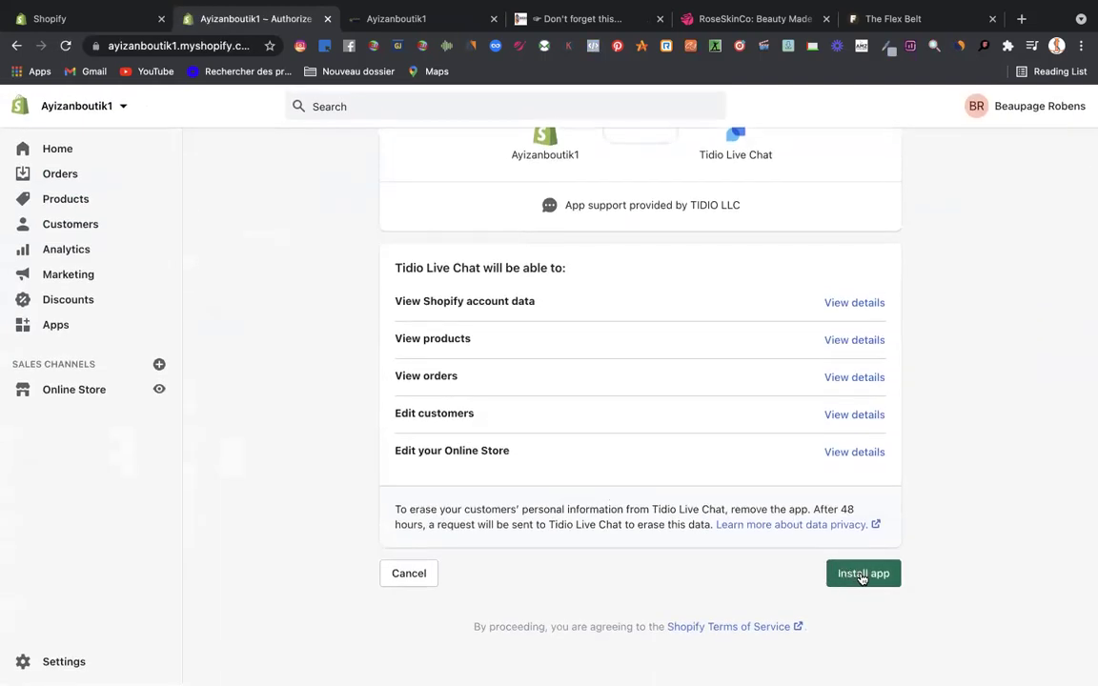
{"action": "left_click", "coordinate": [861, 576]}
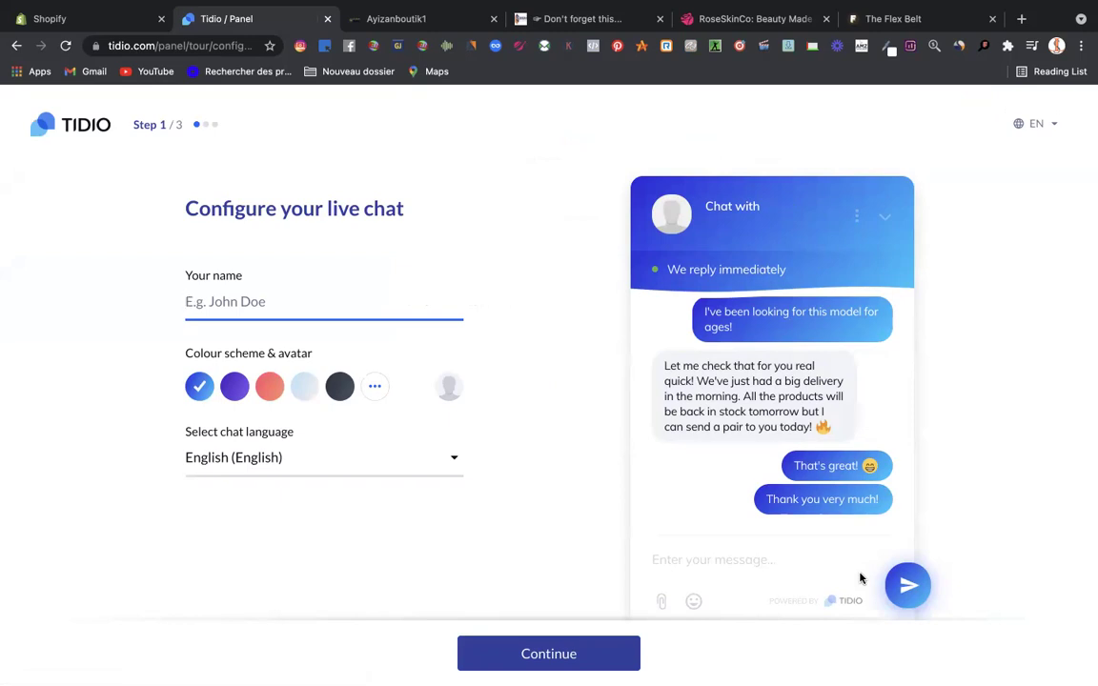
- Enter the agent's display name in Tidio's Your name field
{"action": "type", "text": "A"}
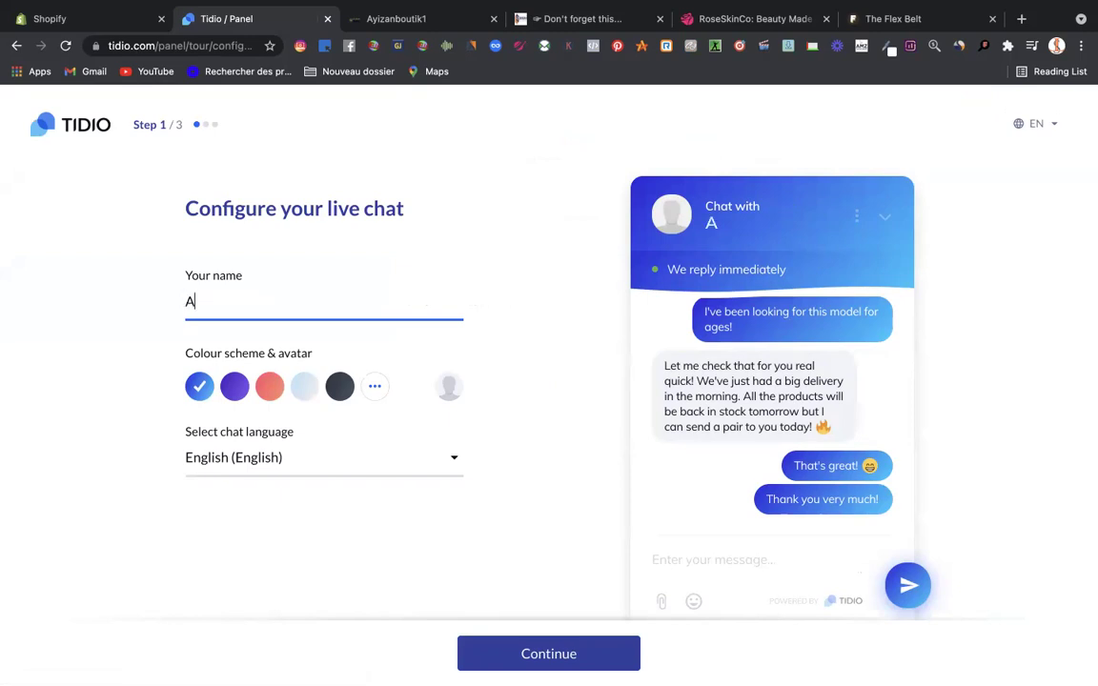
{"action": "type", "text": "gent Robens"}
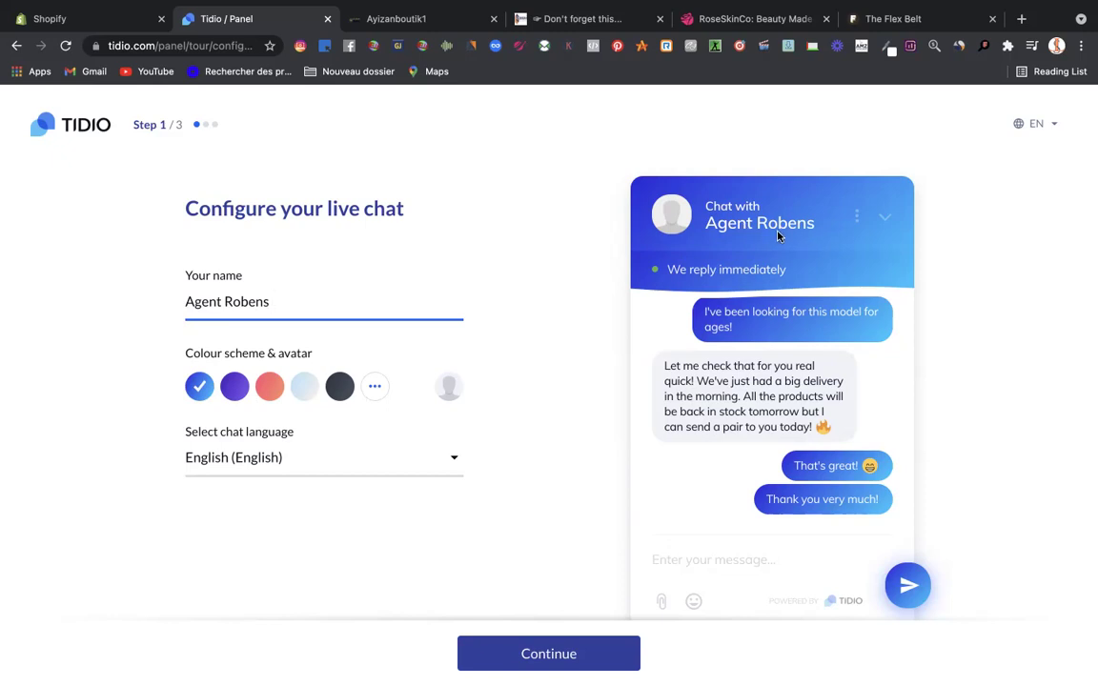
- Try the purple, coral, light-blue and dark preset chat colour schemes
{"action": "left_click", "coordinate": [234, 387]}
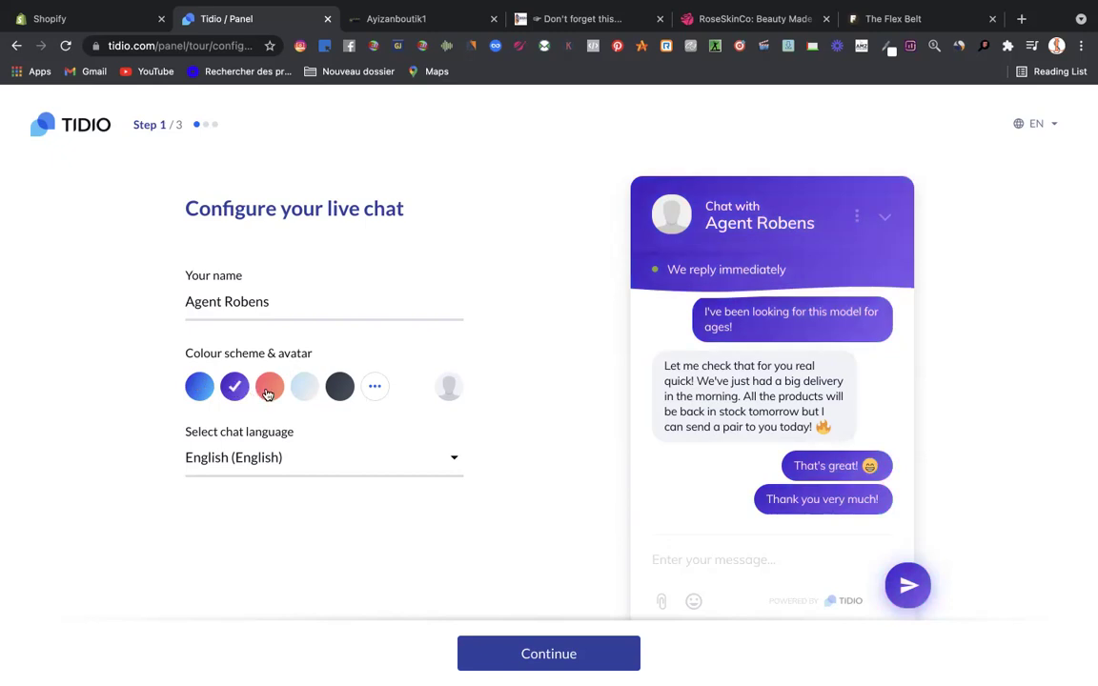
{"action": "left_click", "coordinate": [268, 389]}
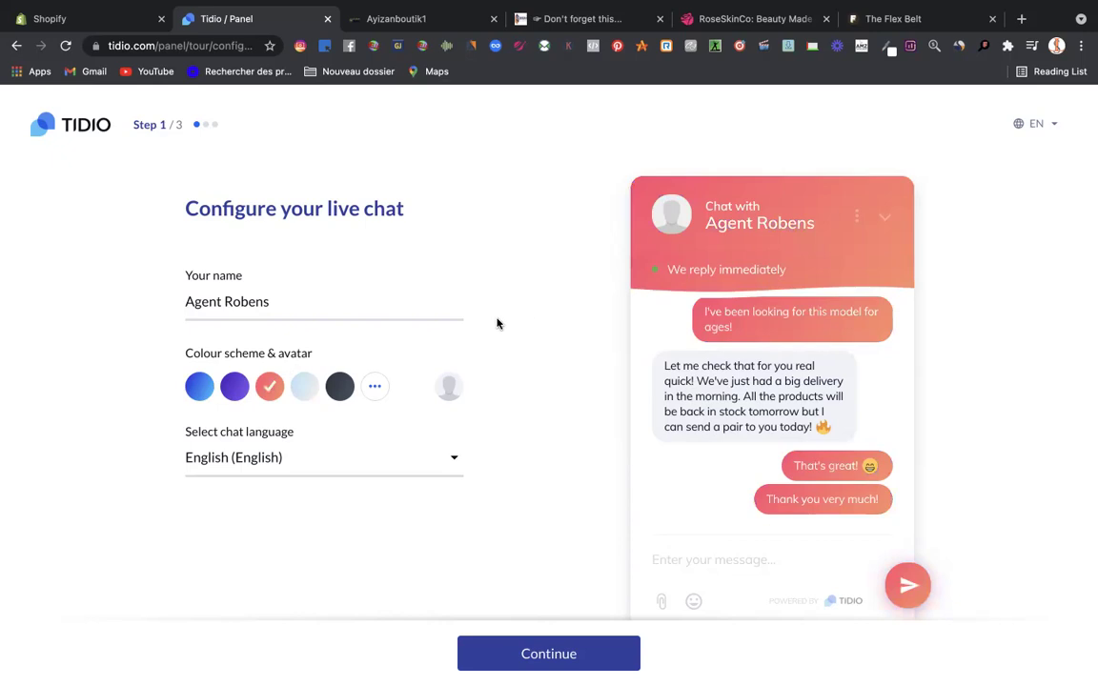
{"action": "left_click", "coordinate": [306, 388]}
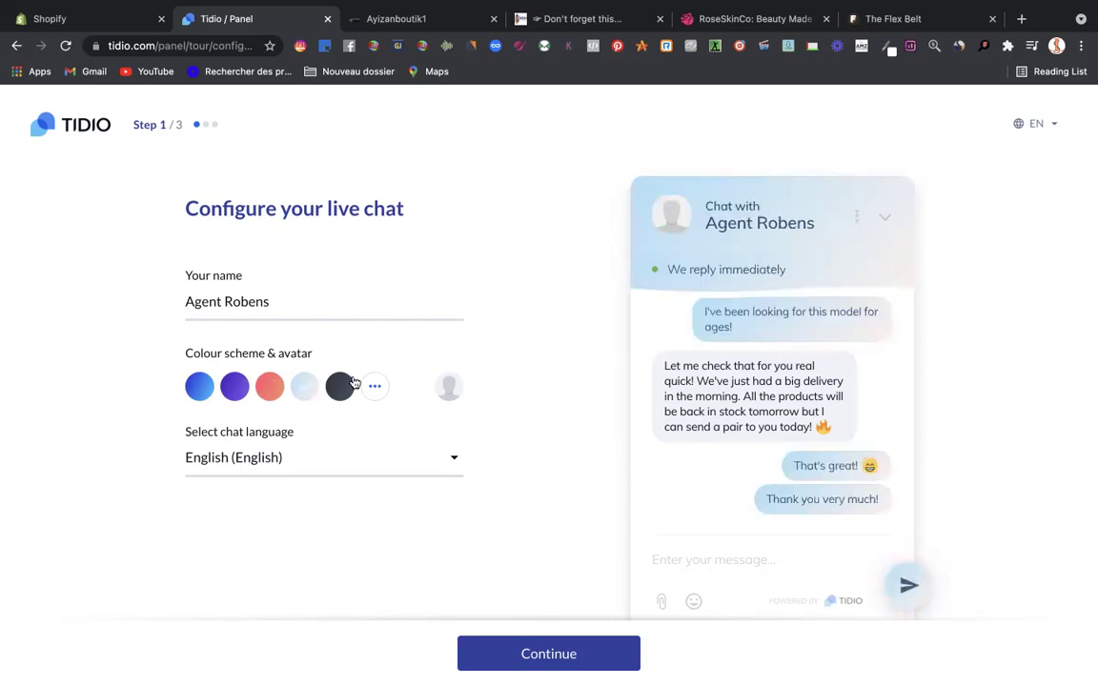
{"action": "left_click", "coordinate": [340, 389]}
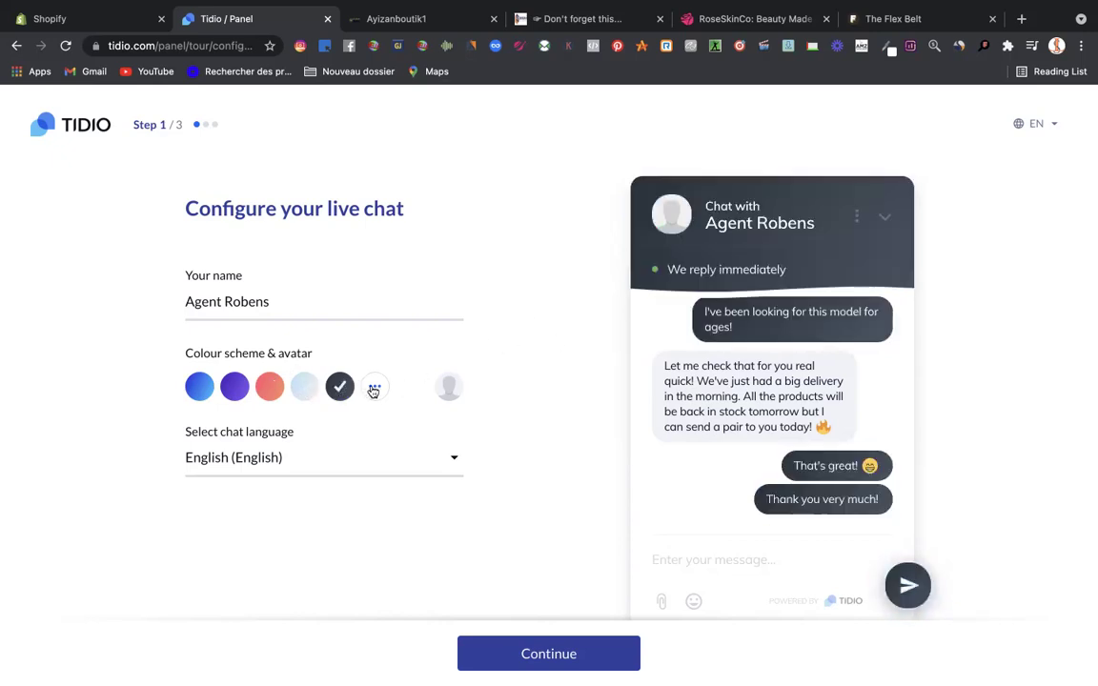
{"action": "left_click", "coordinate": [374, 387]}
{"action": "scroll", "coordinate": [382, 540], "scroll_direction": "down", "scroll_amount": 3}
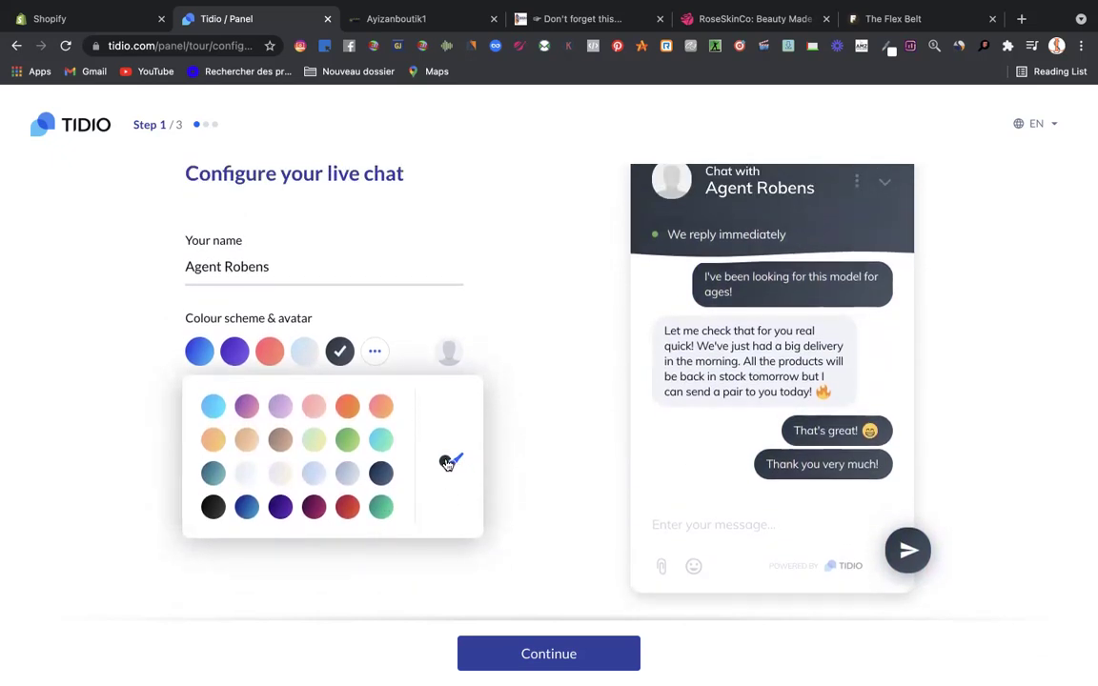
- Pick a green shade in Tidio's custom colour picker
{"action": "left_click", "coordinate": [449, 462]}
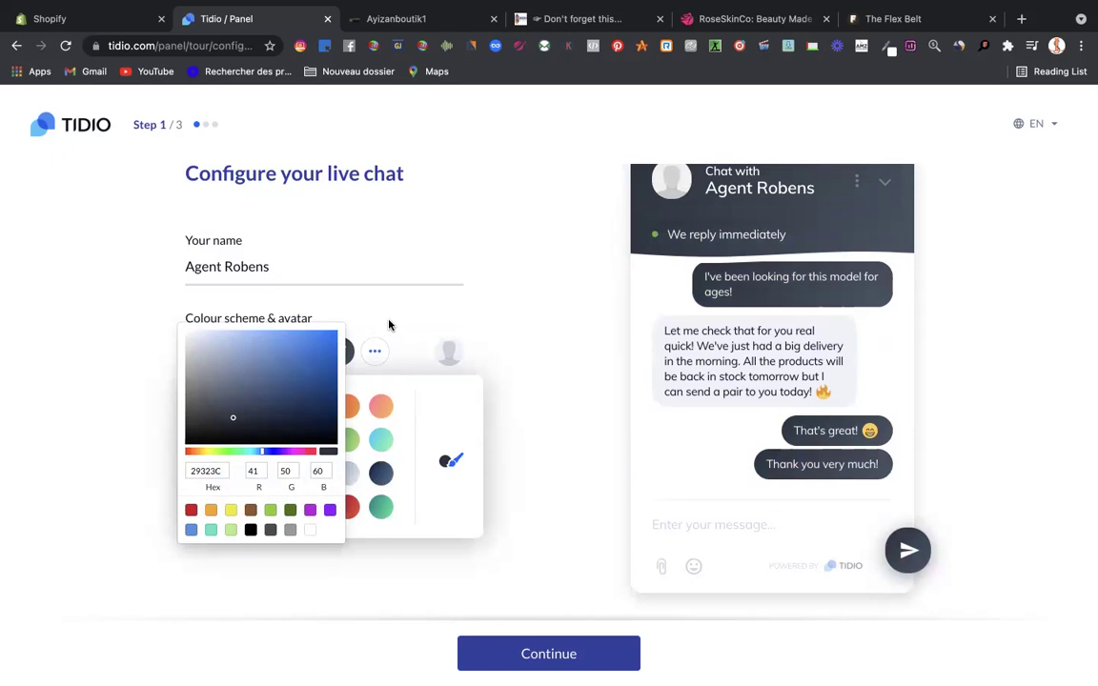
{"action": "left_click", "coordinate": [390, 307]}
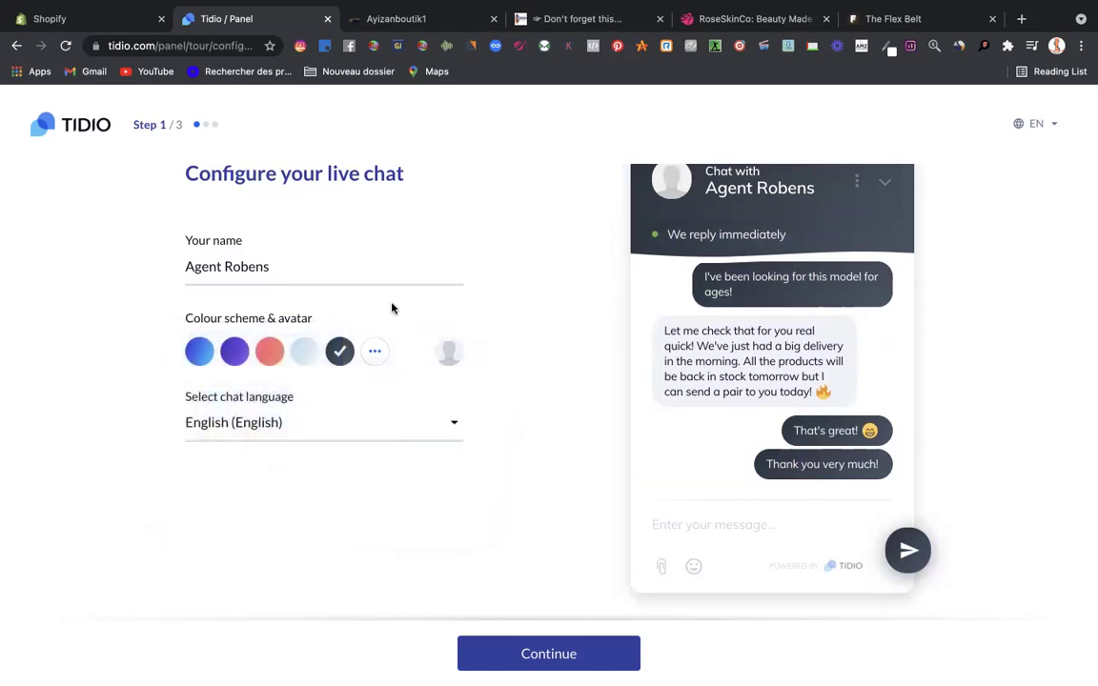
{"action": "left_click", "coordinate": [378, 356]}
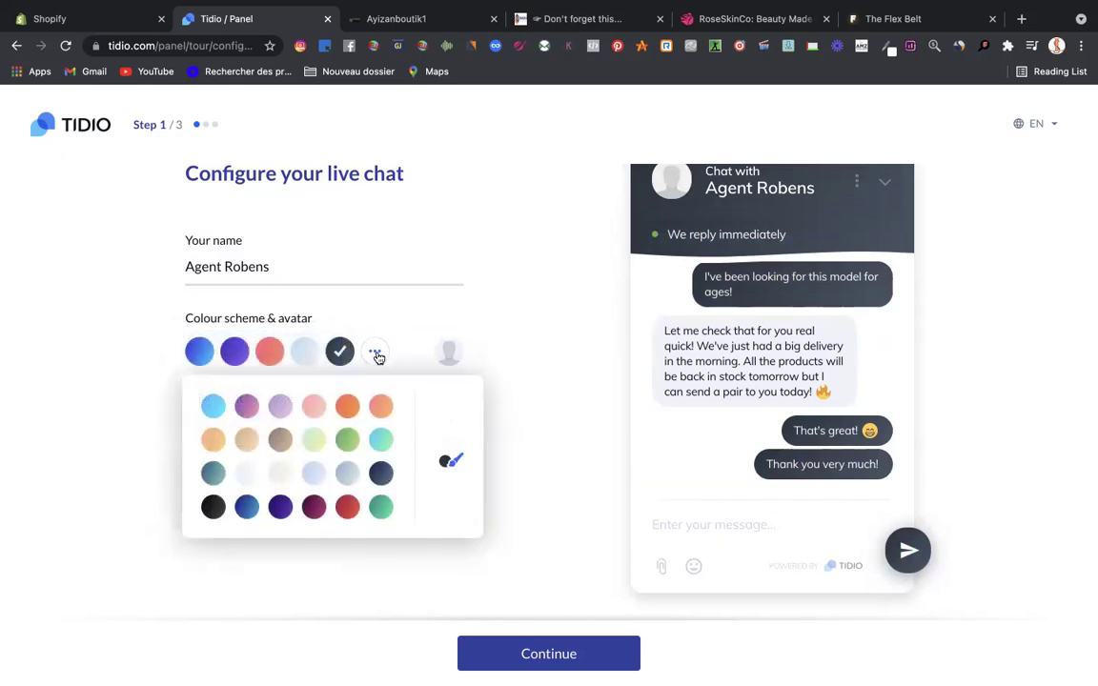
{"action": "left_click", "coordinate": [450, 464]}
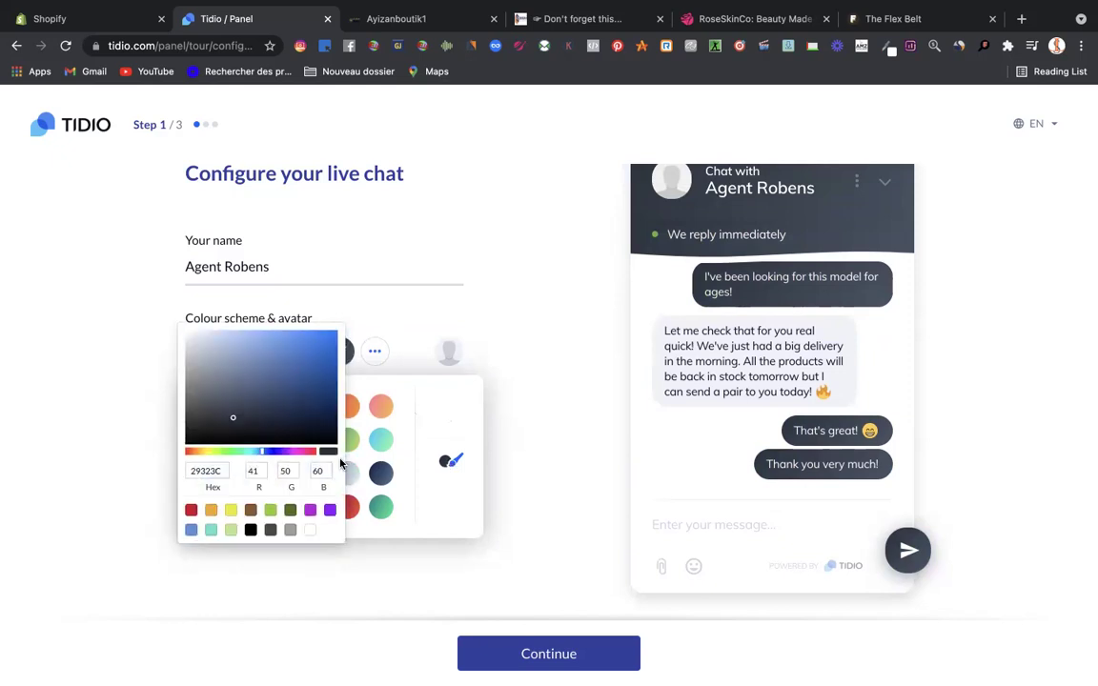
{"action": "left_click", "coordinate": [270, 511]}
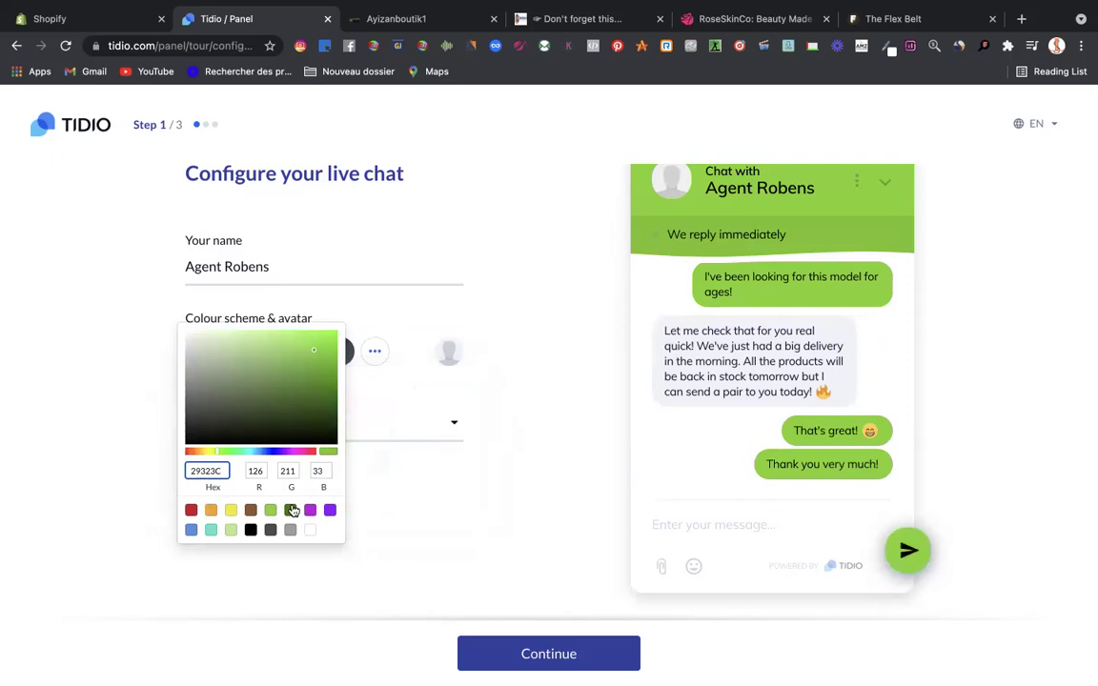
{"action": "left_click", "coordinate": [217, 456]}
{"action": "left_click", "coordinate": [218, 456]}
{"action": "left_click", "coordinate": [219, 472]}
- Set the custom colour's hex value to 2e9a35 and close the picker
{"action": "key", "text": "BackSpace"}
{"action": "key", "text": "BackSpace"}
{"action": "key", "text": "BackSpace"}
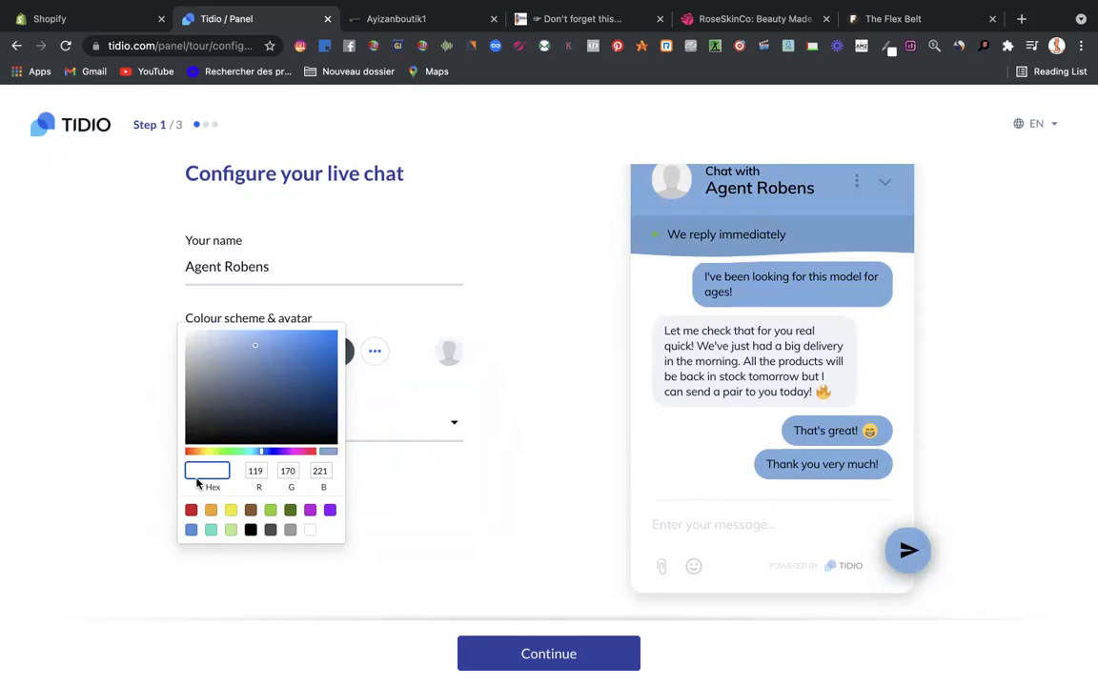
{"action": "type", "text": "2e9a"}
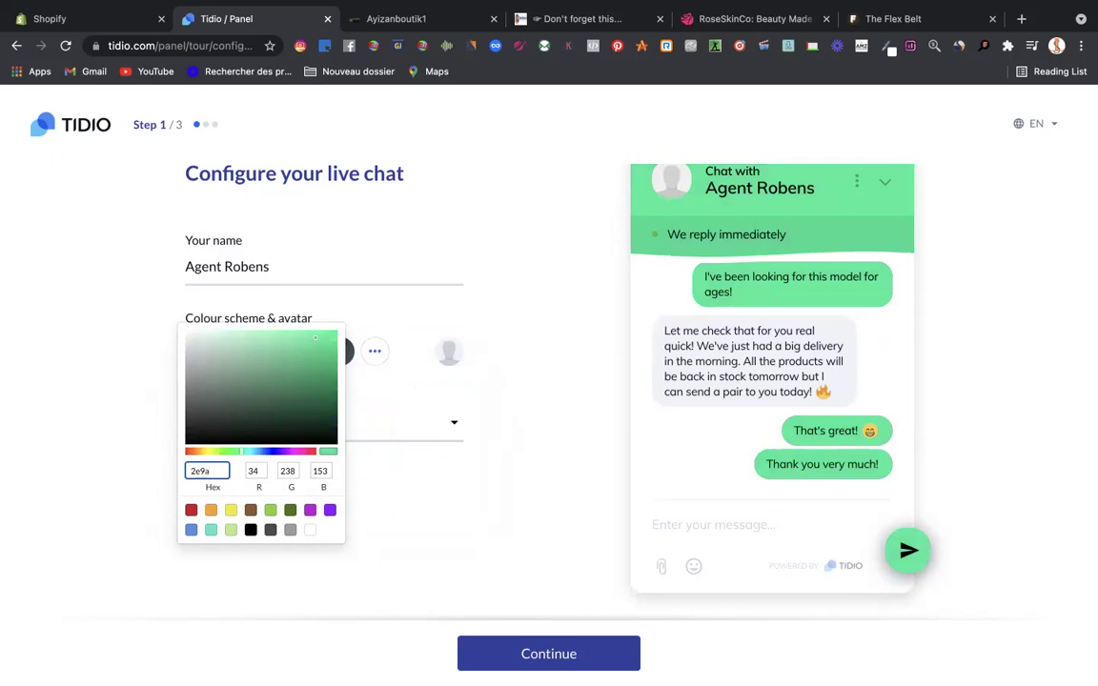
{"action": "left_click", "coordinate": [889, 47]}
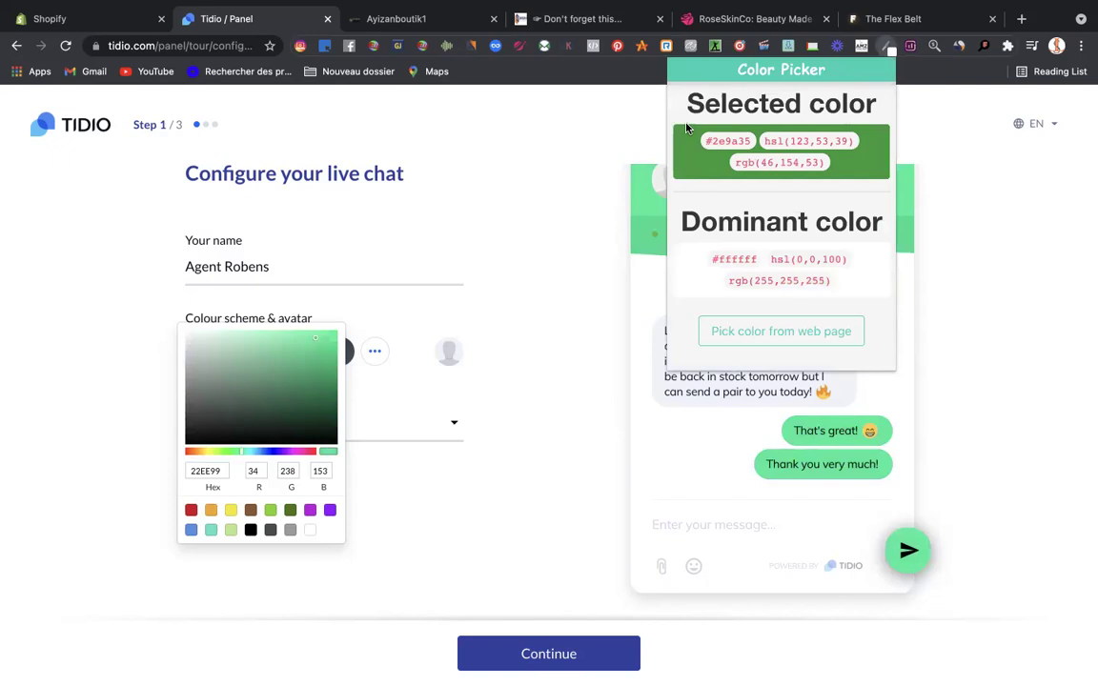
{"action": "left_click", "coordinate": [609, 126]}
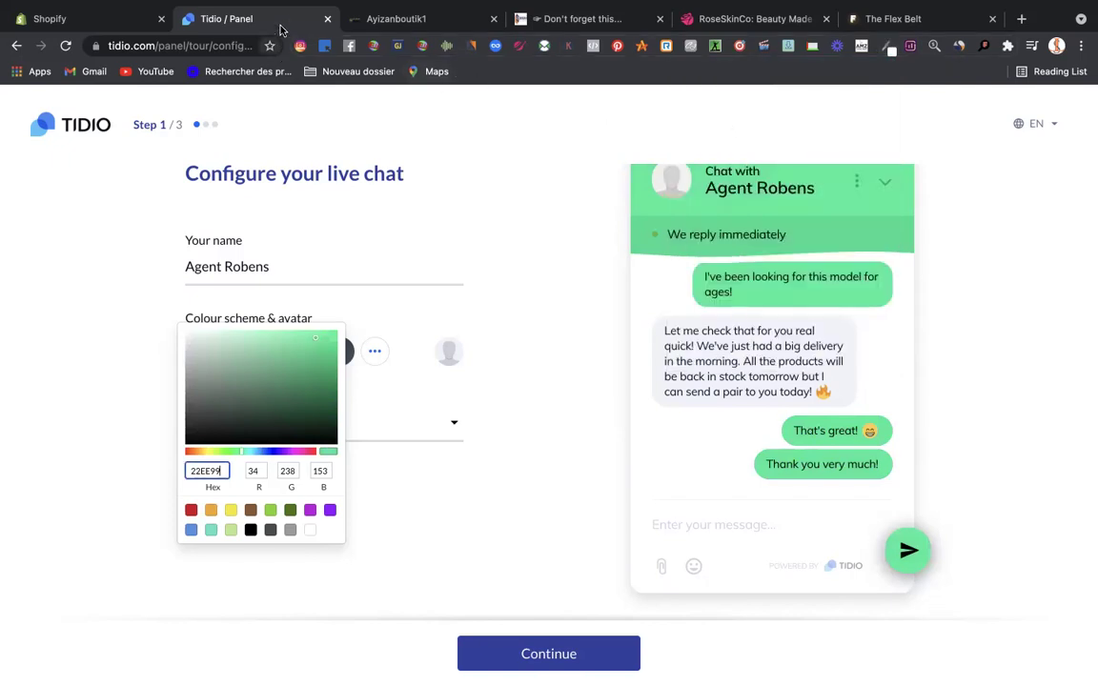
{"action": "key", "text": "BackSpace"}
{"action": "key", "text": "BackSpace"}
{"action": "key", "text": "BackSpace"}
{"action": "key", "text": "BackSpace"}
{"action": "key", "text": "BackSpace"}
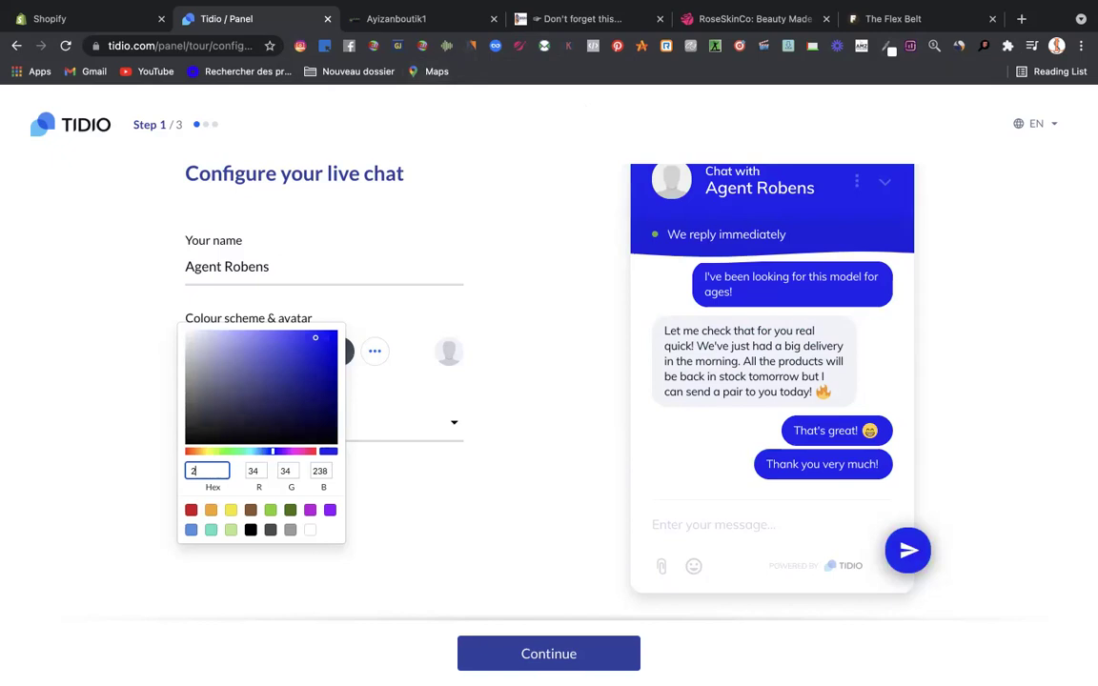
{"action": "type", "text": "e9a35"}
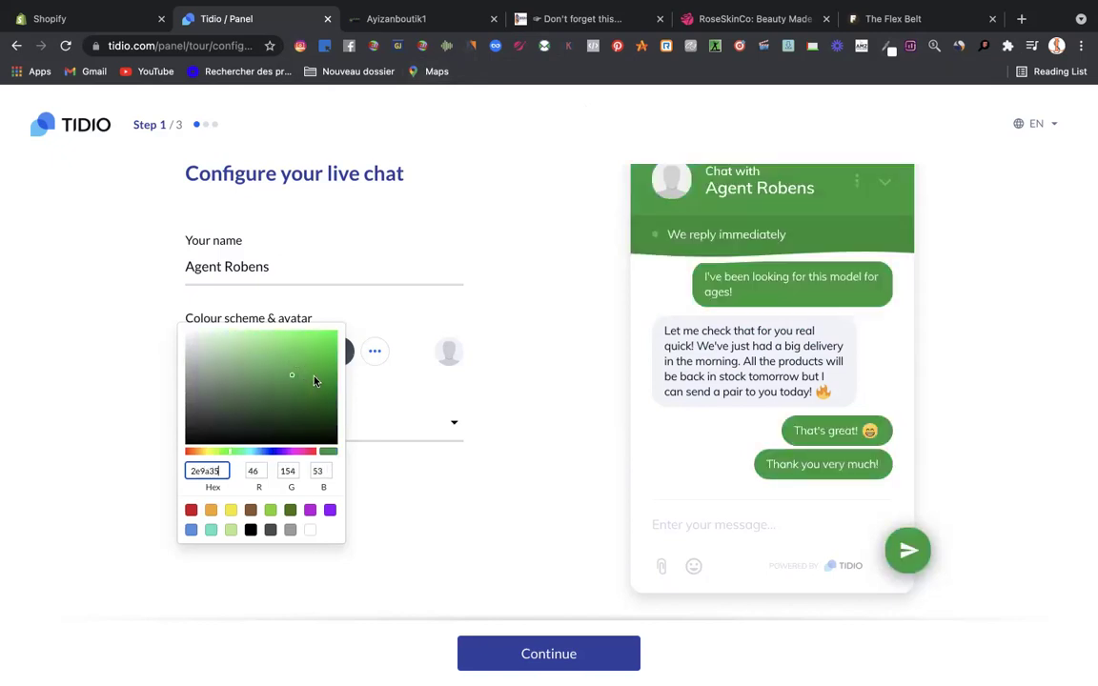
{"action": "left_click", "coordinate": [355, 412]}
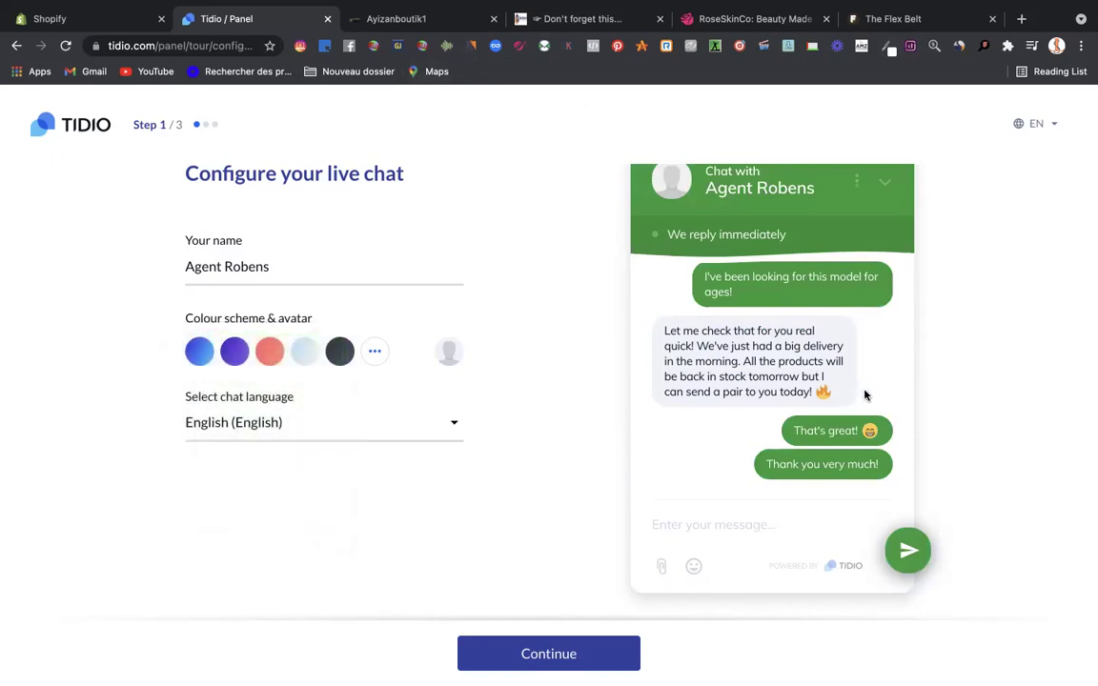
{"action": "scroll", "coordinate": [857, 325], "scroll_direction": "up", "scroll_amount": 2}
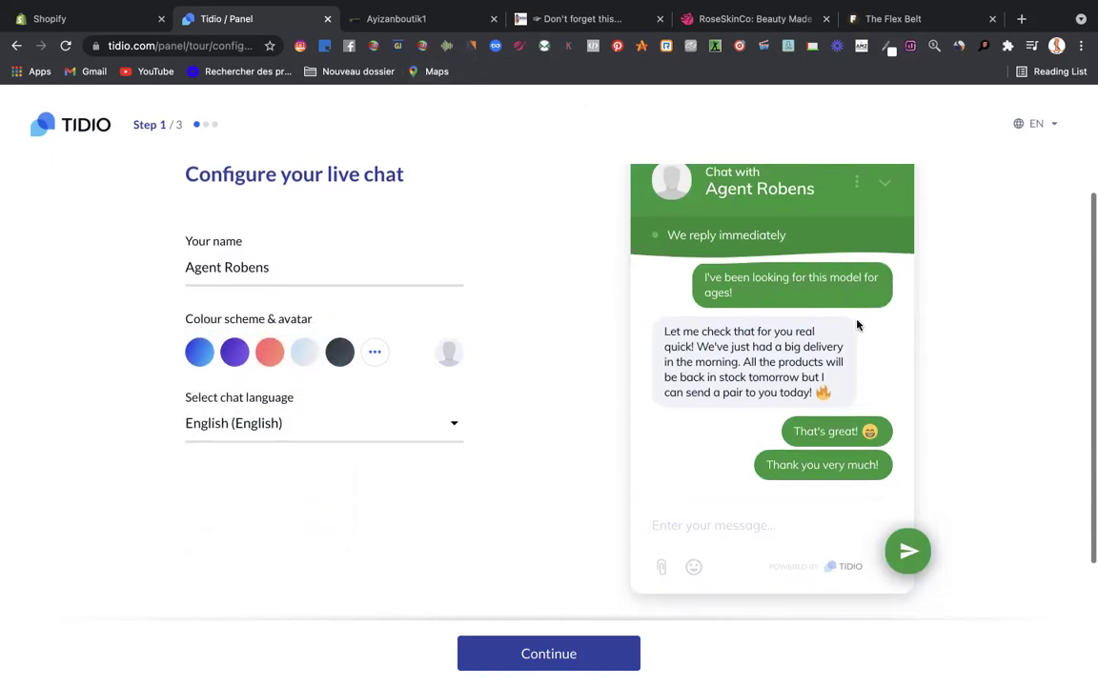
{"action": "scroll", "coordinate": [857, 321], "scroll_direction": "down", "scroll_amount": 2}
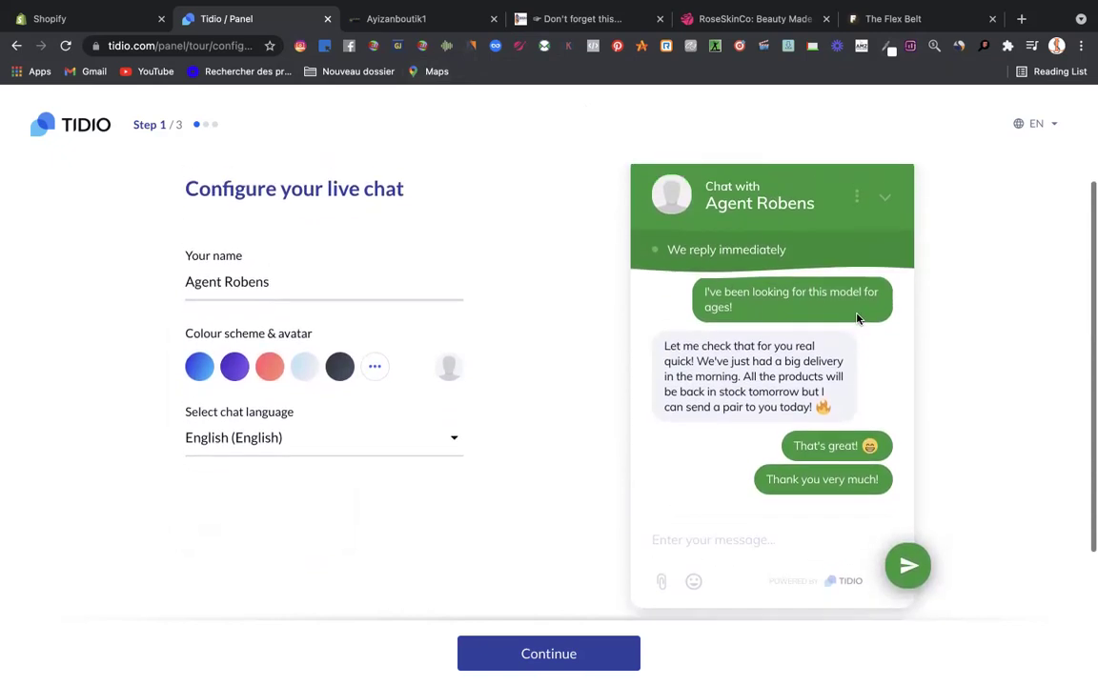
{"action": "scroll", "coordinate": [857, 320], "scroll_direction": "up", "scroll_amount": 2}
{"action": "scroll", "coordinate": [857, 319], "scroll_direction": "down", "scroll_amount": 3}
{"action": "scroll", "coordinate": [857, 320], "scroll_direction": "up", "scroll_amount": 2}
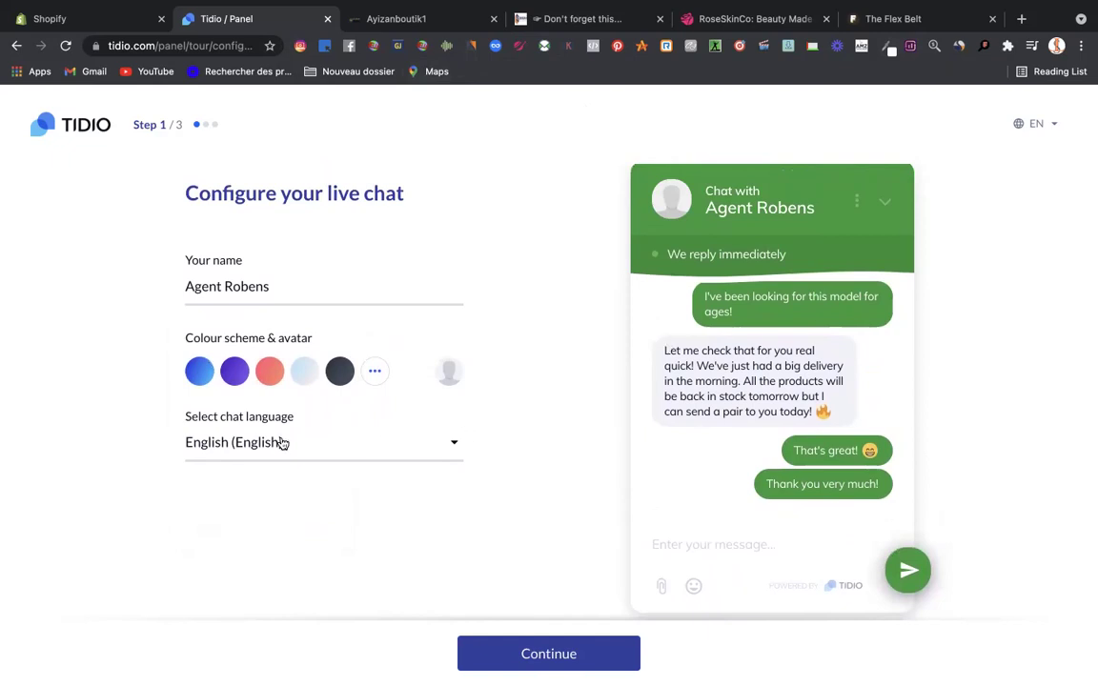
{"action": "left_click", "coordinate": [307, 458]}
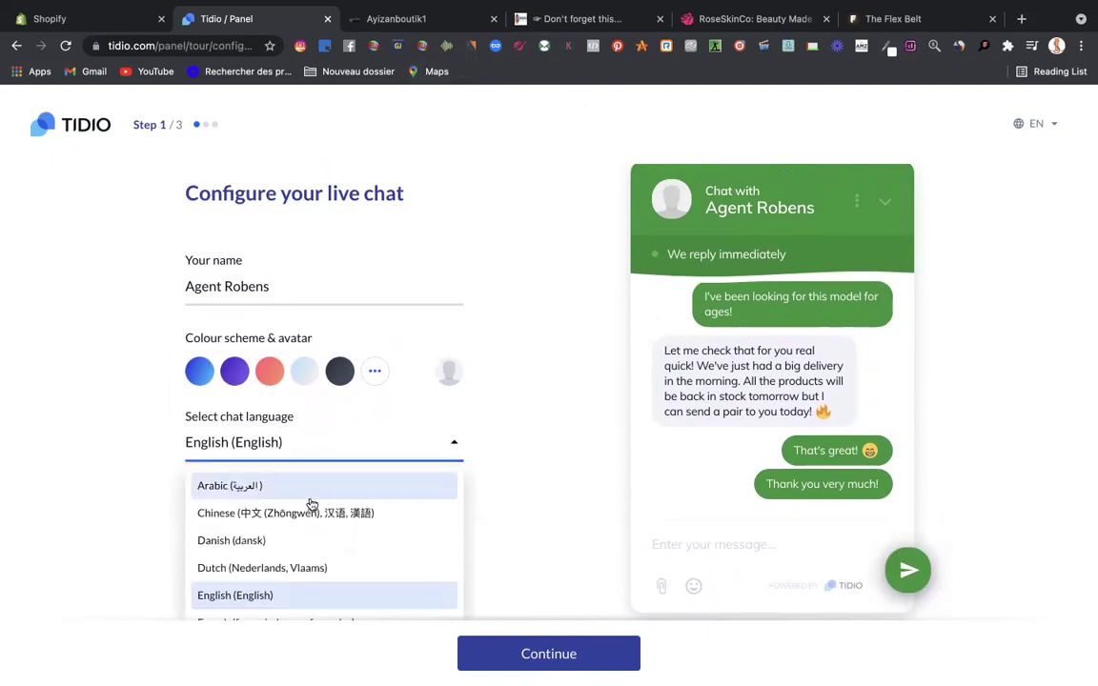
{"action": "scroll", "coordinate": [298, 580], "scroll_direction": "down", "scroll_amount": 1}
{"action": "scroll", "coordinate": [298, 580], "scroll_direction": "down", "scroll_amount": 7}
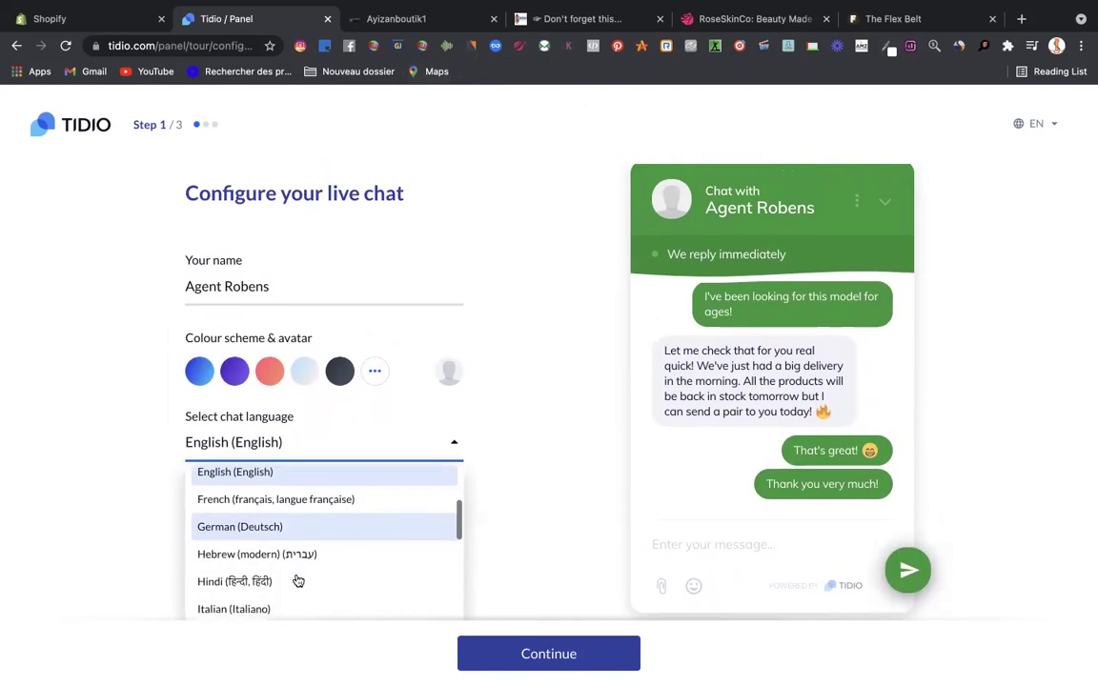
{"action": "scroll", "coordinate": [298, 581], "scroll_direction": "down", "scroll_amount": 7}
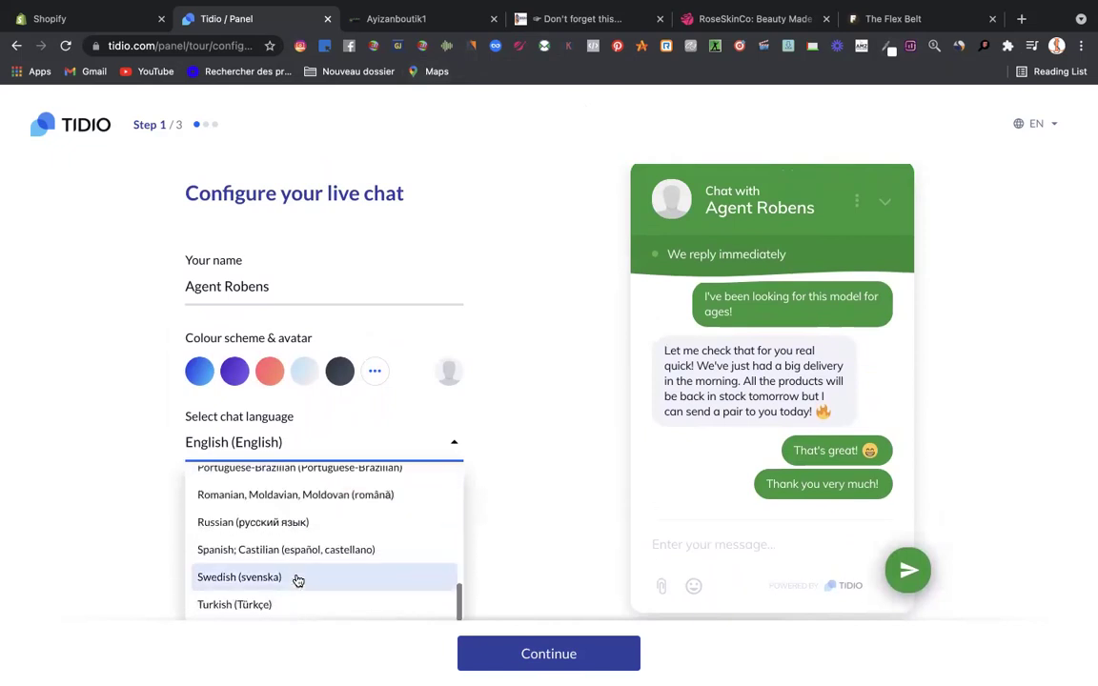
{"action": "scroll", "coordinate": [298, 580], "scroll_direction": "up", "scroll_amount": 8}
{"action": "scroll", "coordinate": [299, 580], "scroll_direction": "up", "scroll_amount": 7}
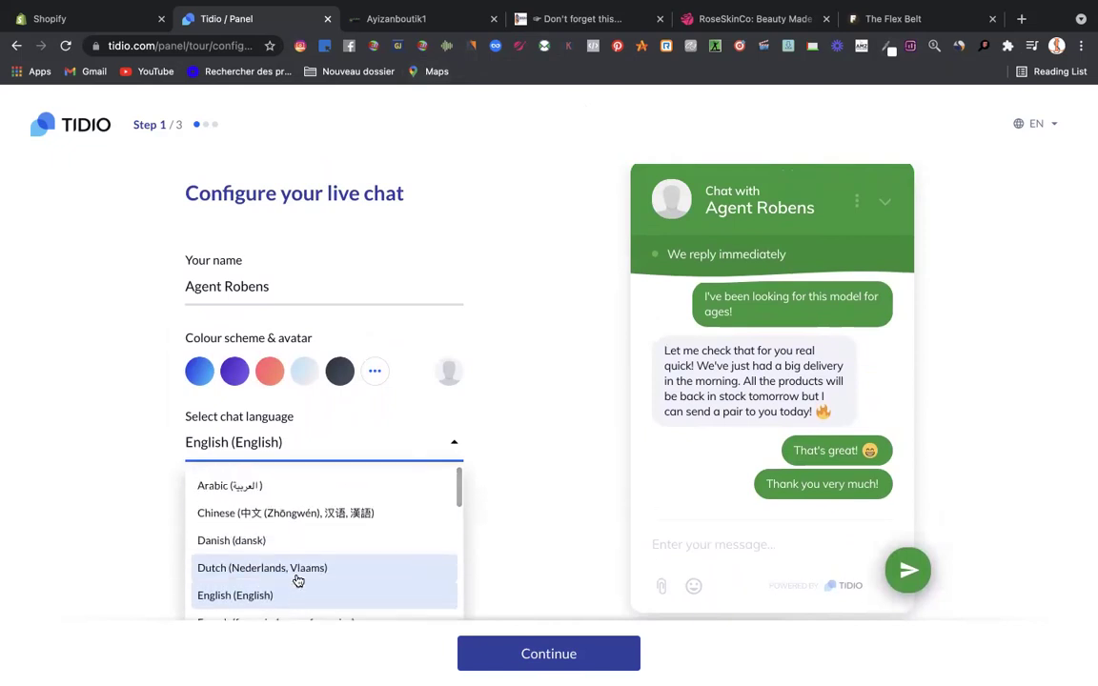
{"action": "left_click", "coordinate": [572, 544]}
{"action": "scroll", "coordinate": [409, 502], "scroll_direction": "down", "scroll_amount": 2}
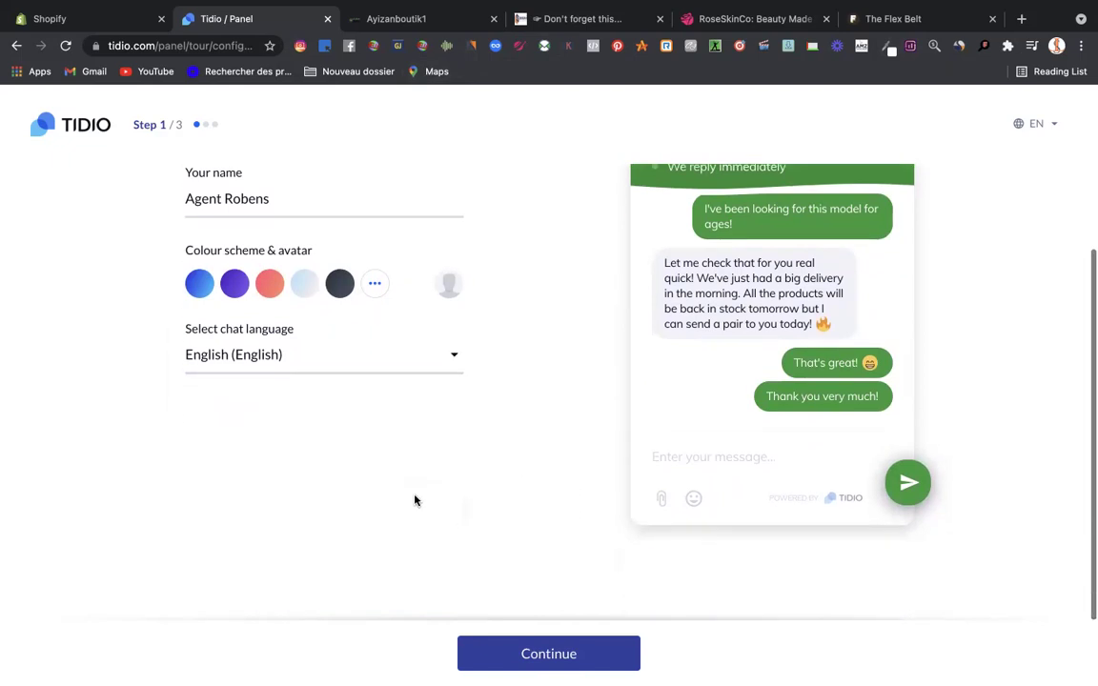
- On the account details step, set company size 2-3, 3 operators and country United States
{"action": "left_click", "coordinate": [562, 656]}
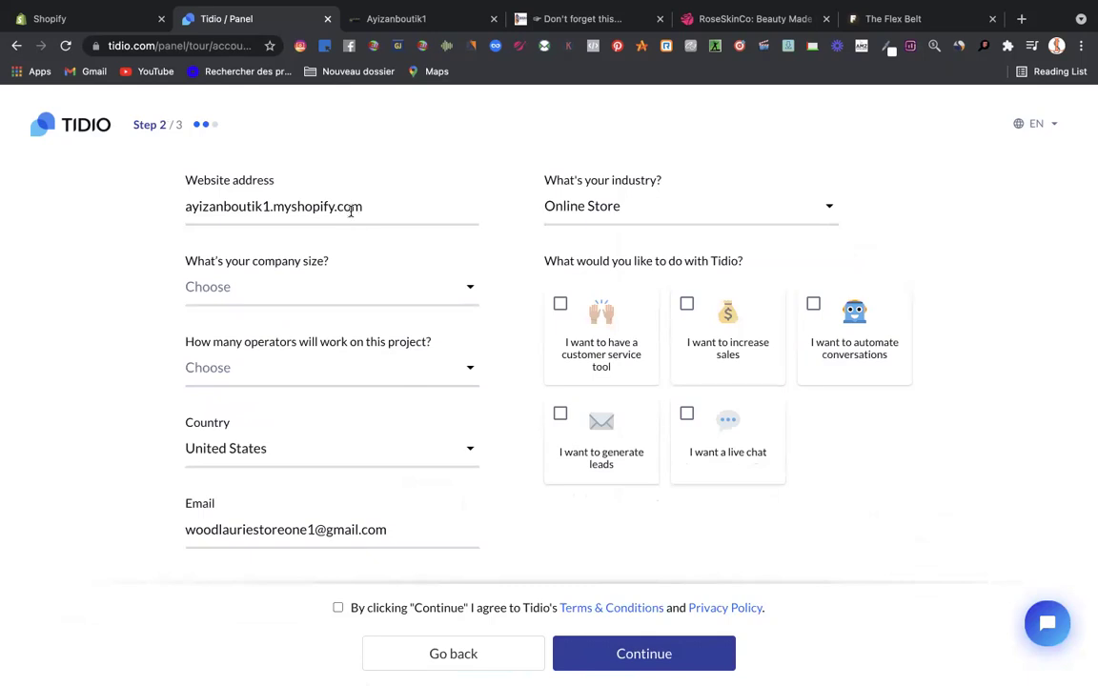
{"action": "left_click", "coordinate": [241, 301]}
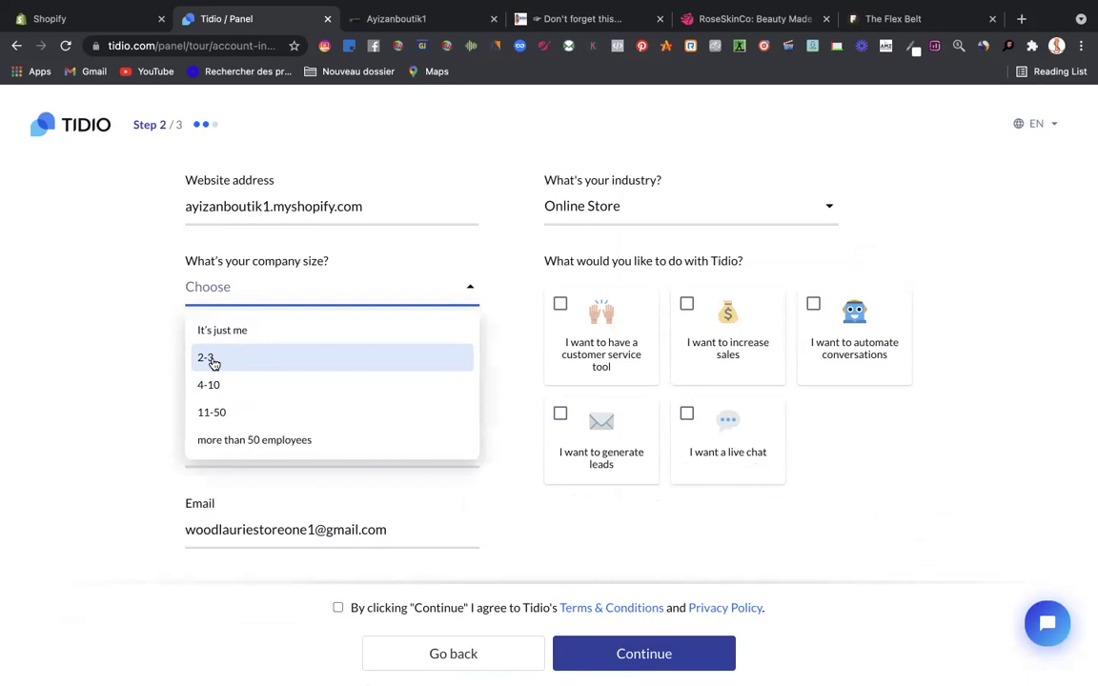
{"action": "left_click", "coordinate": [214, 362]}
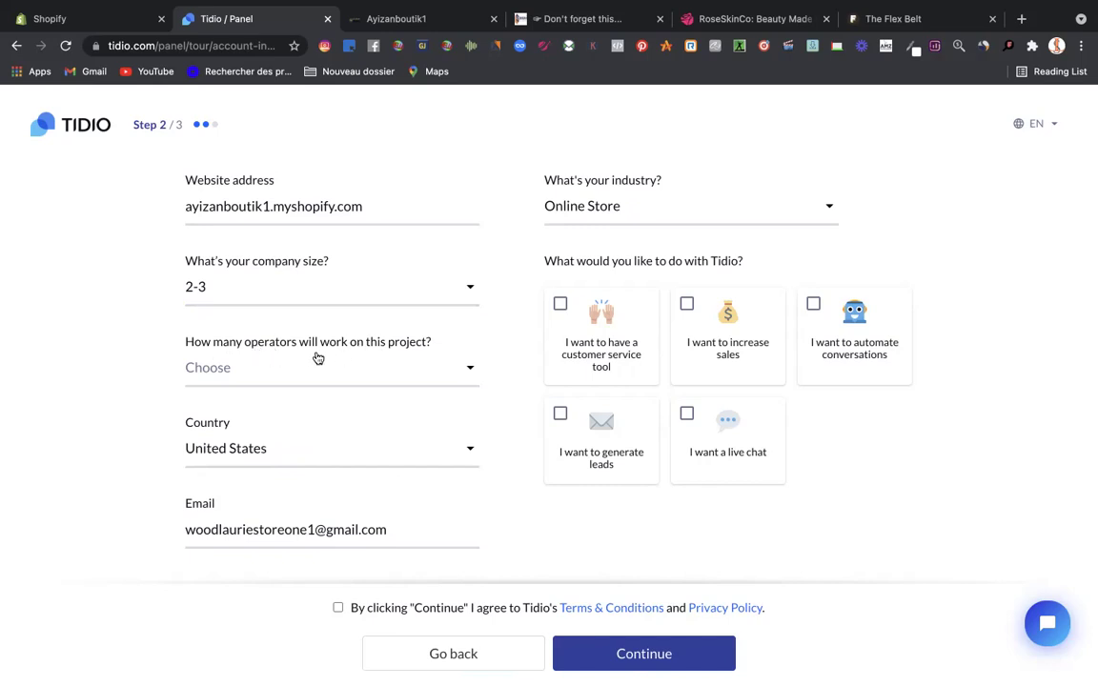
{"action": "left_click", "coordinate": [237, 371]}
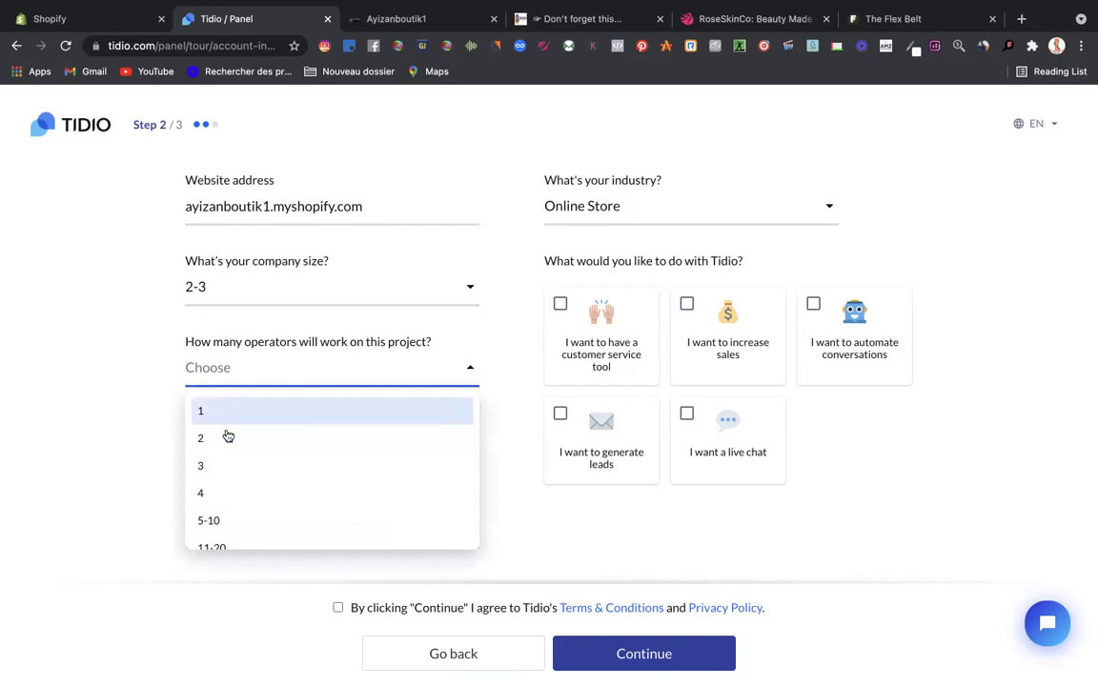
{"action": "left_click", "coordinate": [219, 469]}
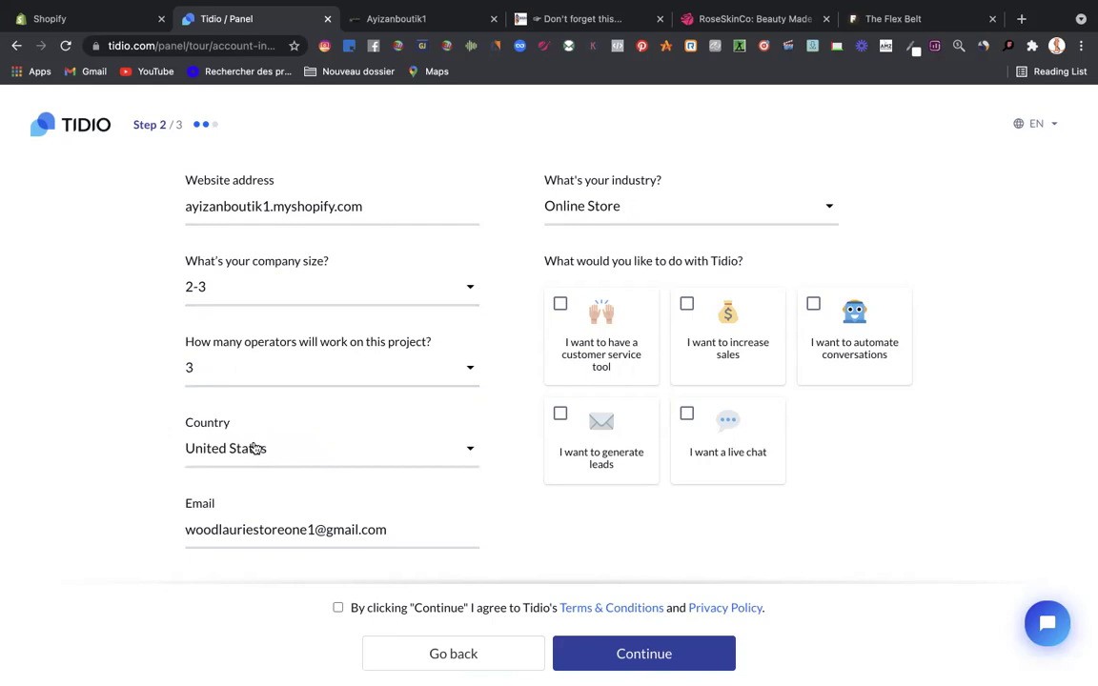
{"action": "left_click", "coordinate": [313, 461]}
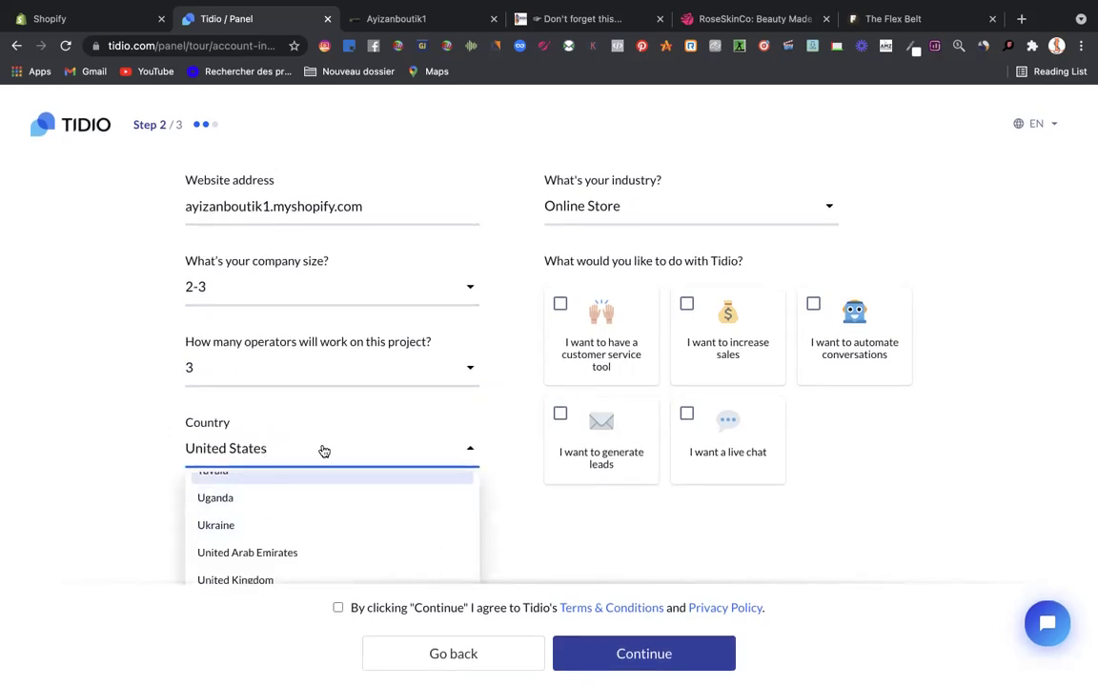
{"action": "left_click", "coordinate": [361, 461]}
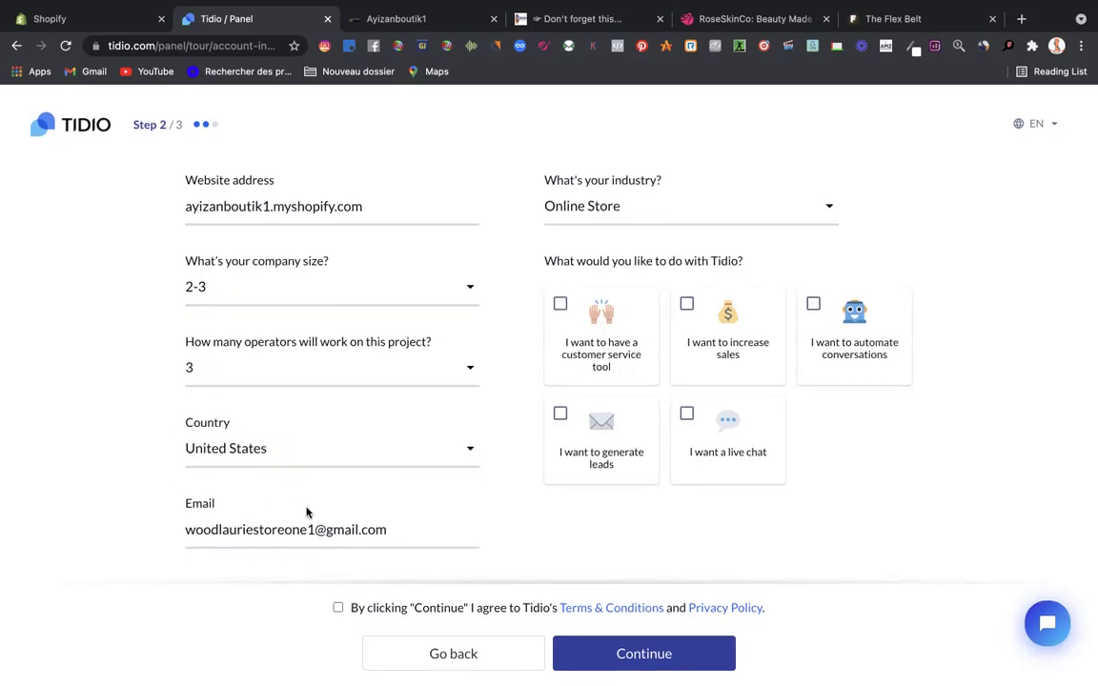
{"action": "left_click", "coordinate": [391, 532]}
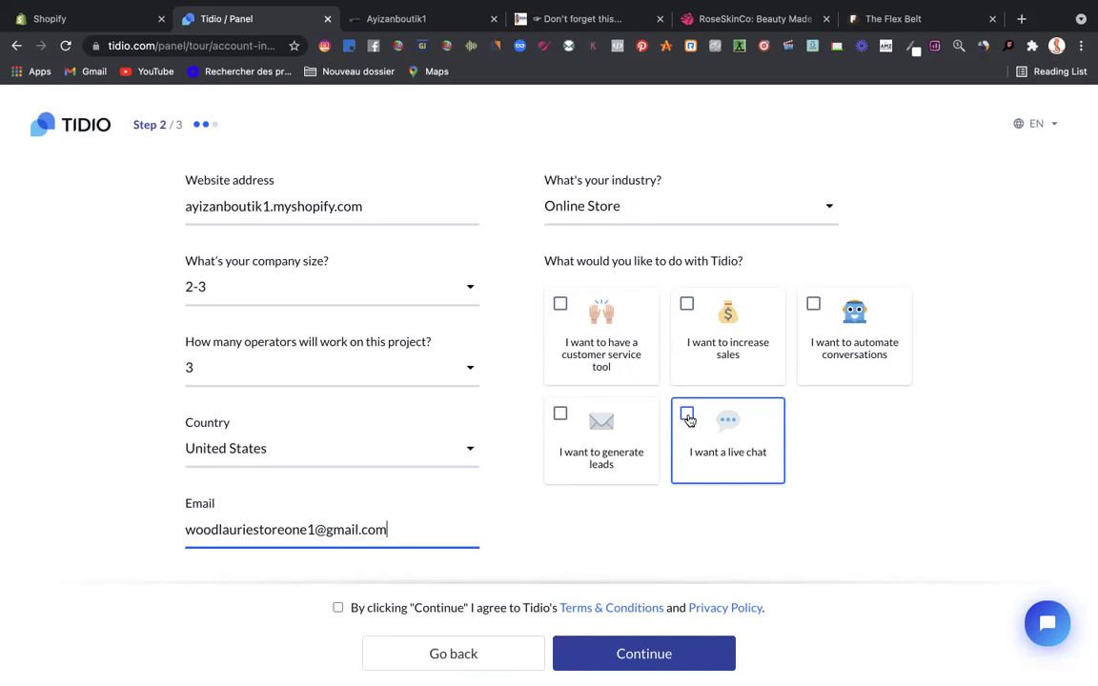
- Tick the live chat, customer service tool and automate conversations goals
{"action": "left_click", "coordinate": [687, 416]}
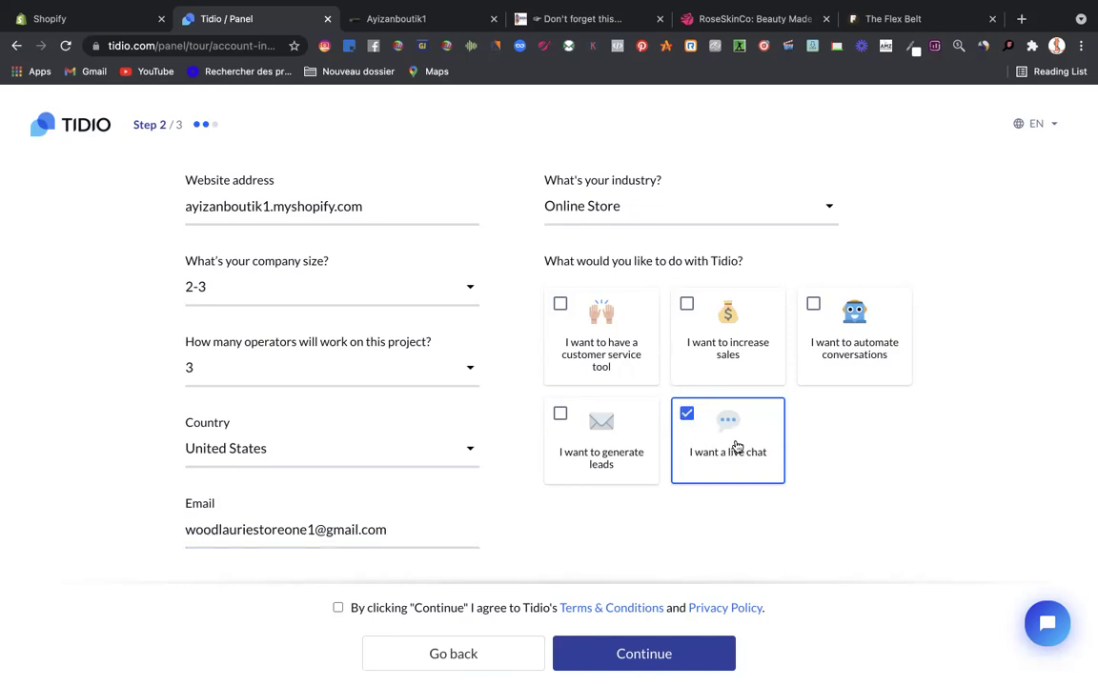
{"action": "left_click", "coordinate": [561, 304]}
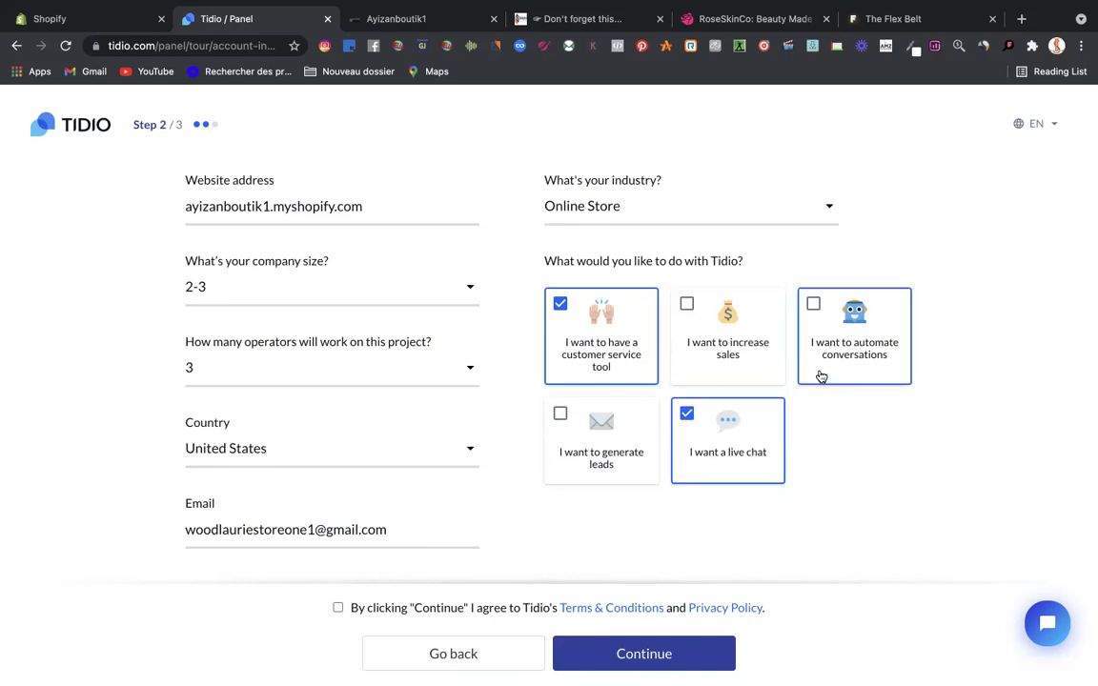
{"action": "left_click", "coordinate": [816, 319]}
{"action": "scroll", "coordinate": [815, 493], "scroll_direction": "down", "scroll_amount": 1}
- Tick Terms & Conditions and resubmit, dismissing both account-already-exists alerts
{"action": "left_click", "coordinate": [666, 656]}
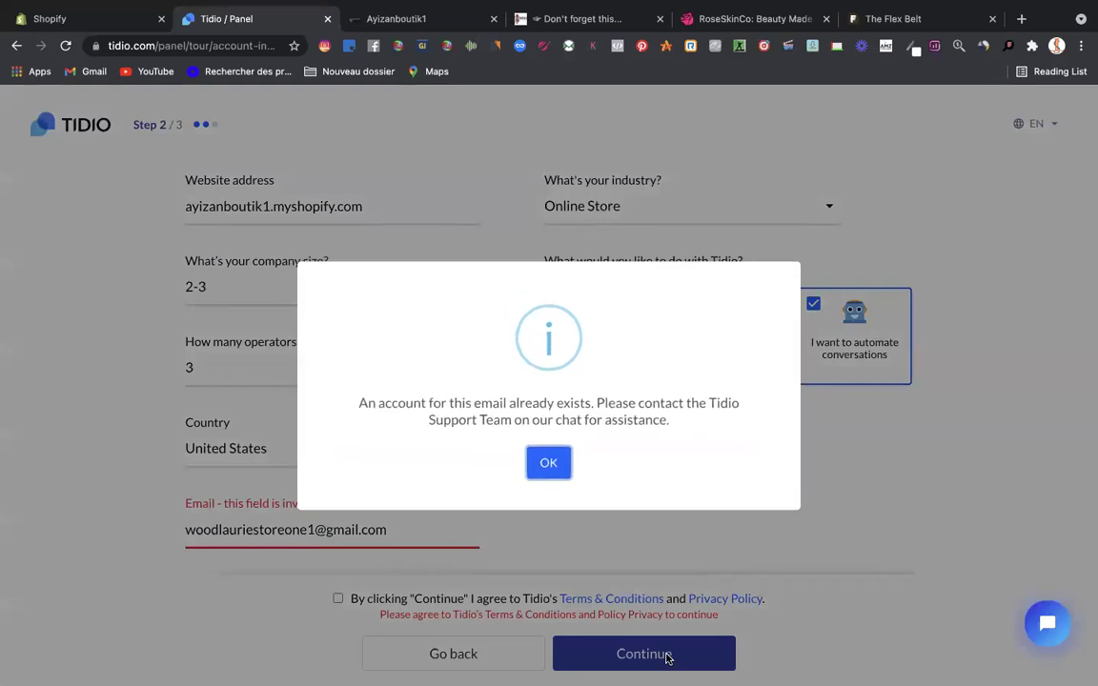
{"action": "left_click", "coordinate": [541, 462]}
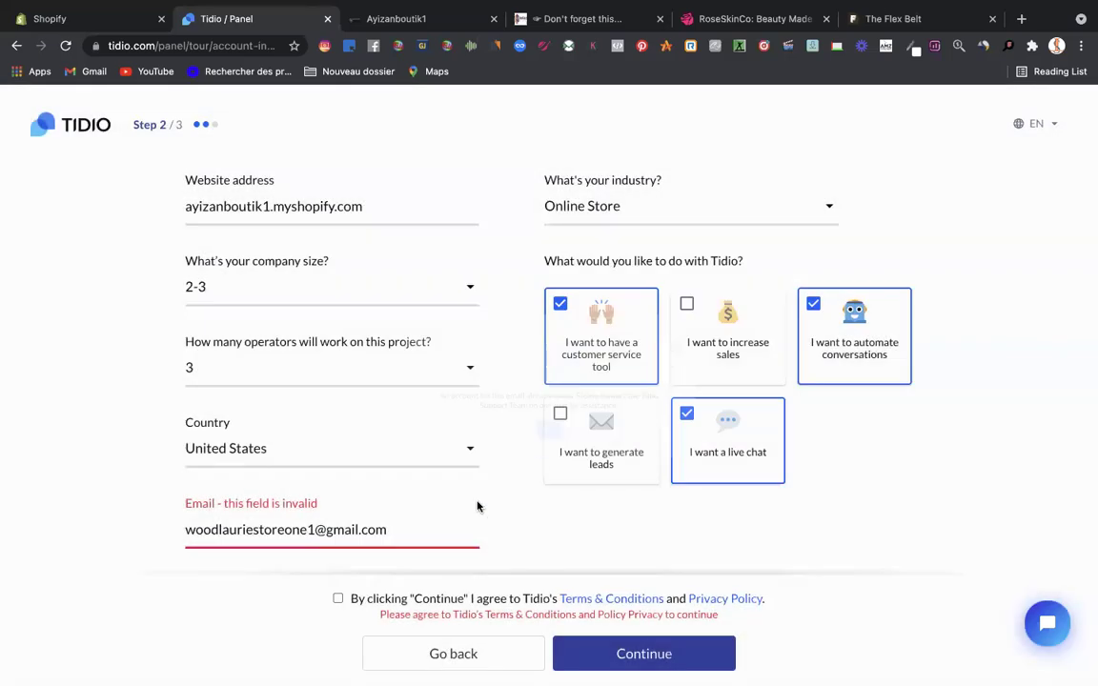
{"action": "left_click", "coordinate": [338, 600]}
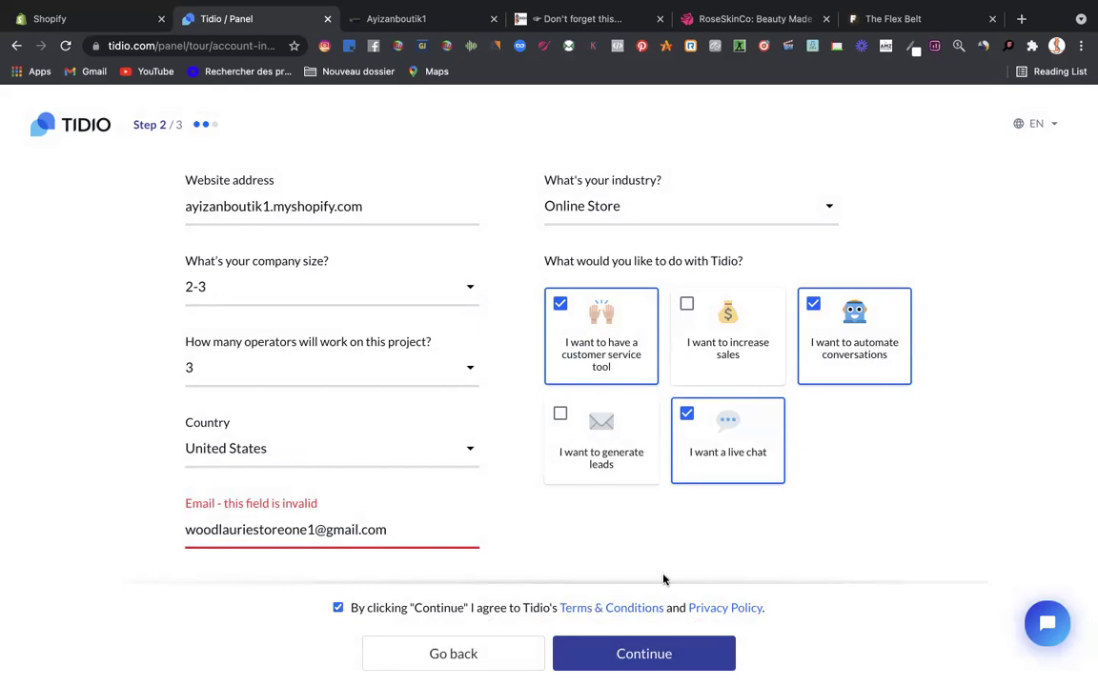
{"action": "left_click", "coordinate": [695, 648]}
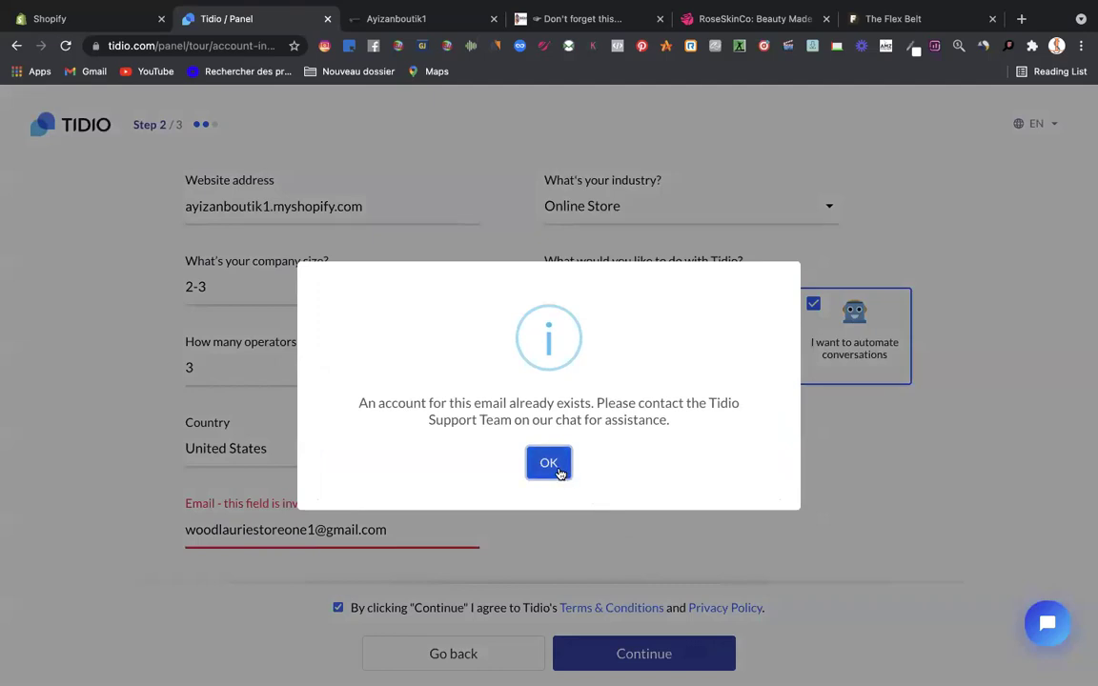
{"action": "left_click", "coordinate": [560, 473]}
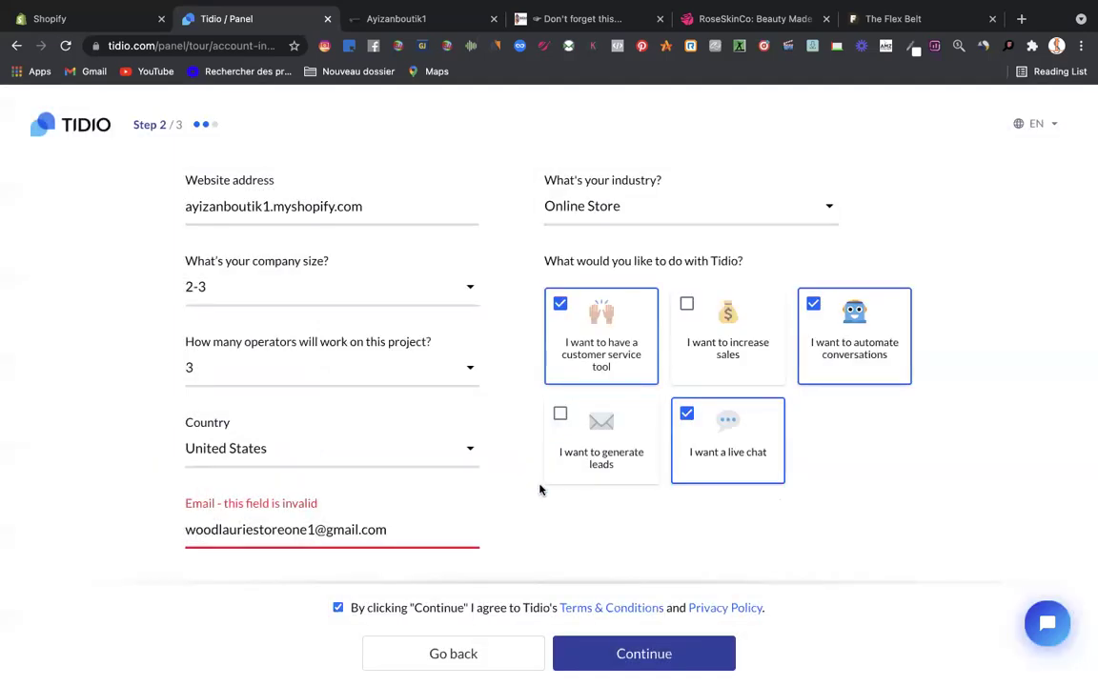
- Erase the old e-mail, enter a different e-mail address and continue
{"action": "left_click", "coordinate": [415, 533]}
{"action": "key", "text": "BackSpace"}
{"action": "key", "text": "BackSpace"}
{"action": "key", "text": "BackSpace"}
{"action": "key", "text": "BackSpace"}
{"action": "key", "text": "BackSpace"}
{"action": "key", "text": "BackSpace"}
{"action": "key", "text": "BackSpace"}
{"action": "key", "text": "BackSpace"}
{"action": "key", "text": "BackSpace"}
{"action": "key", "text": "BackSpace"}
{"action": "key", "text": "BackSpace"}
{"action": "key", "text": "BackSpace"}
{"action": "key", "text": "BackSpace"}
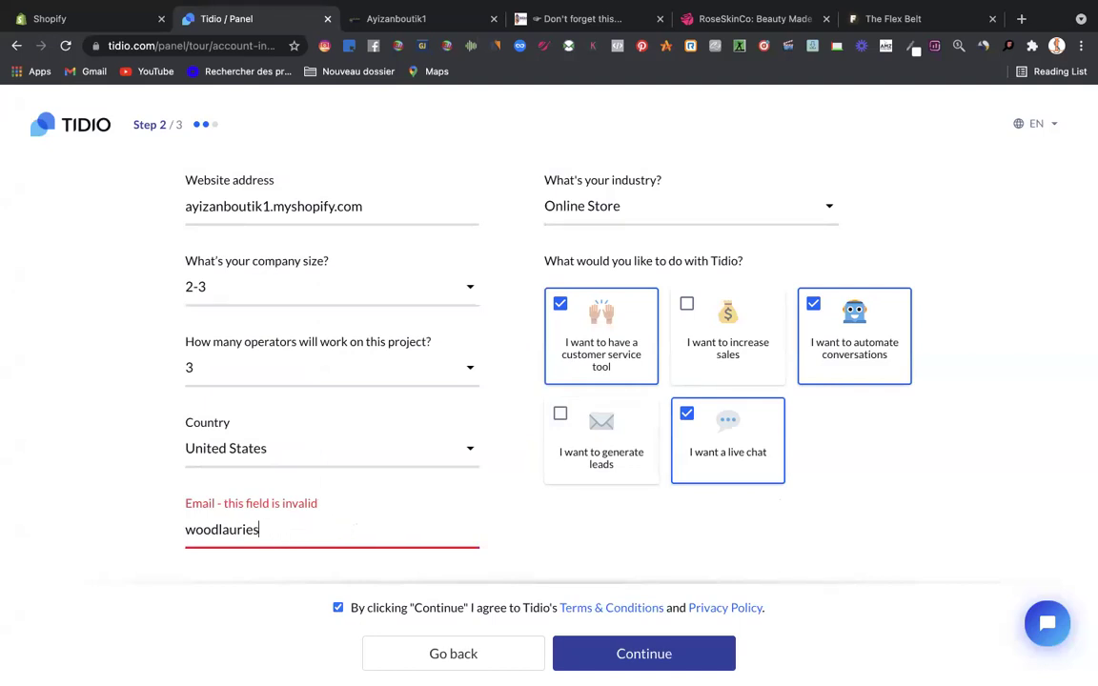
{"action": "key", "text": "BackSpace"}
{"action": "key", "text": "BackSpace"}
{"action": "key", "text": "BackSpace"}
{"action": "key", "text": "BackSpace"}
{"action": "key", "text": "BackSpace"}
{"action": "key", "text": "BackSpace"}
{"action": "key", "text": "BackSpace"}
{"action": "key", "text": "BackSpace"}
{"action": "key", "text": "BackSpace"}
{"action": "key", "text": "BackSpace"}
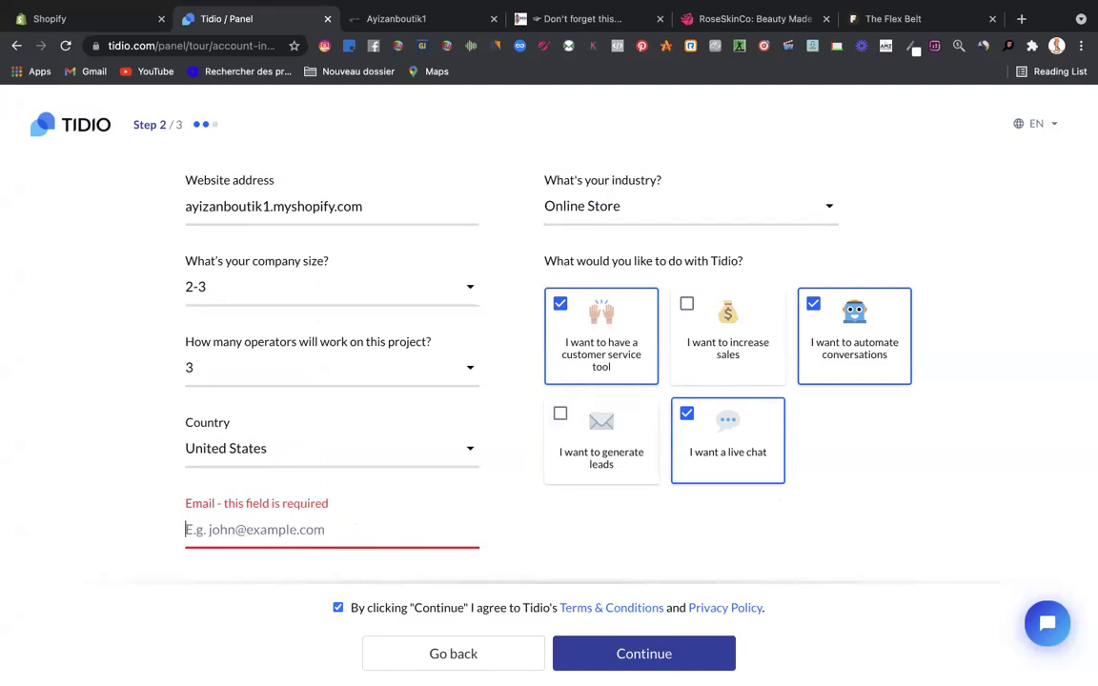
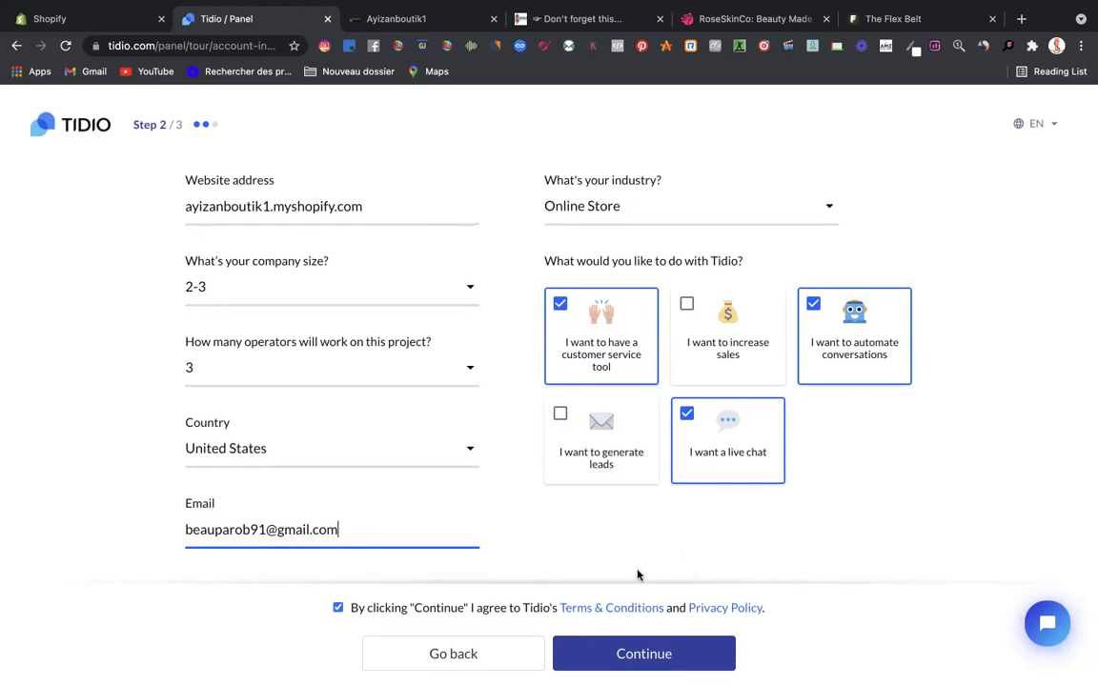
{"action": "left_click", "coordinate": [621, 654]}
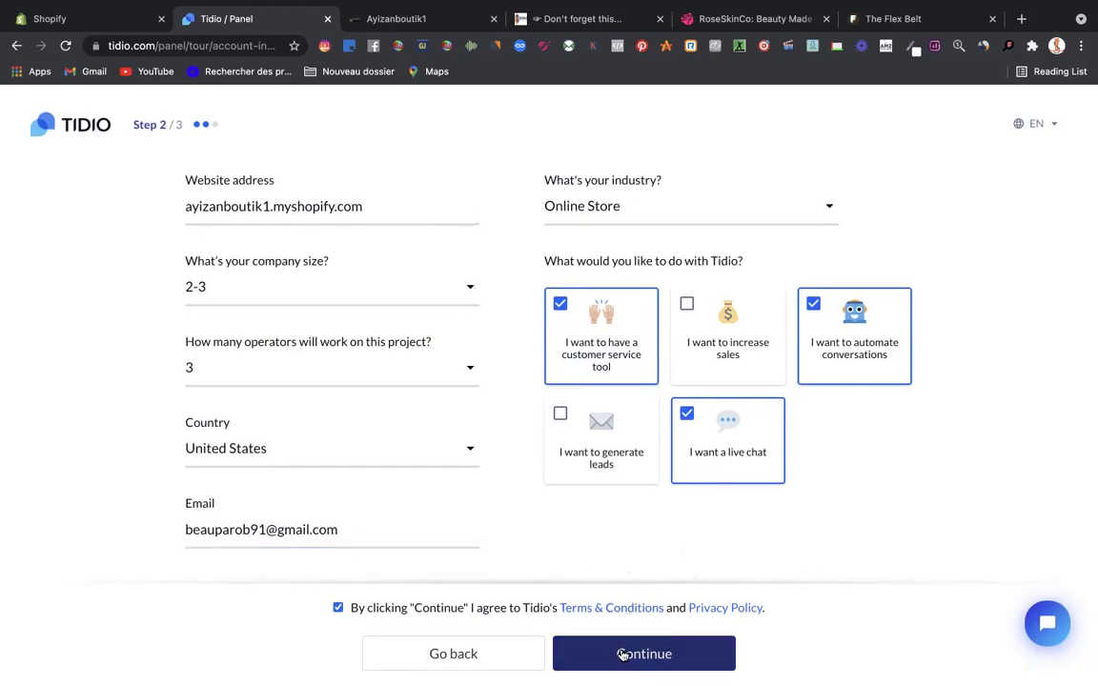
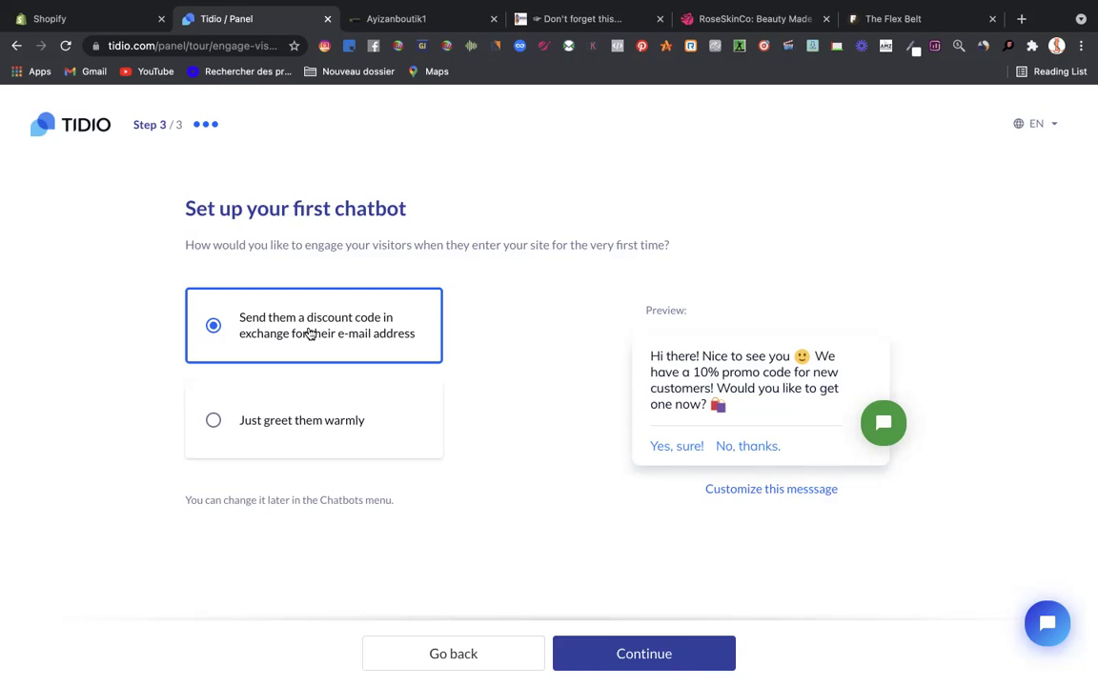
- Pick the 'Send them a discount code' chatbot as the first Tidio chatbot and continue
{"action": "left_click", "coordinate": [240, 421]}
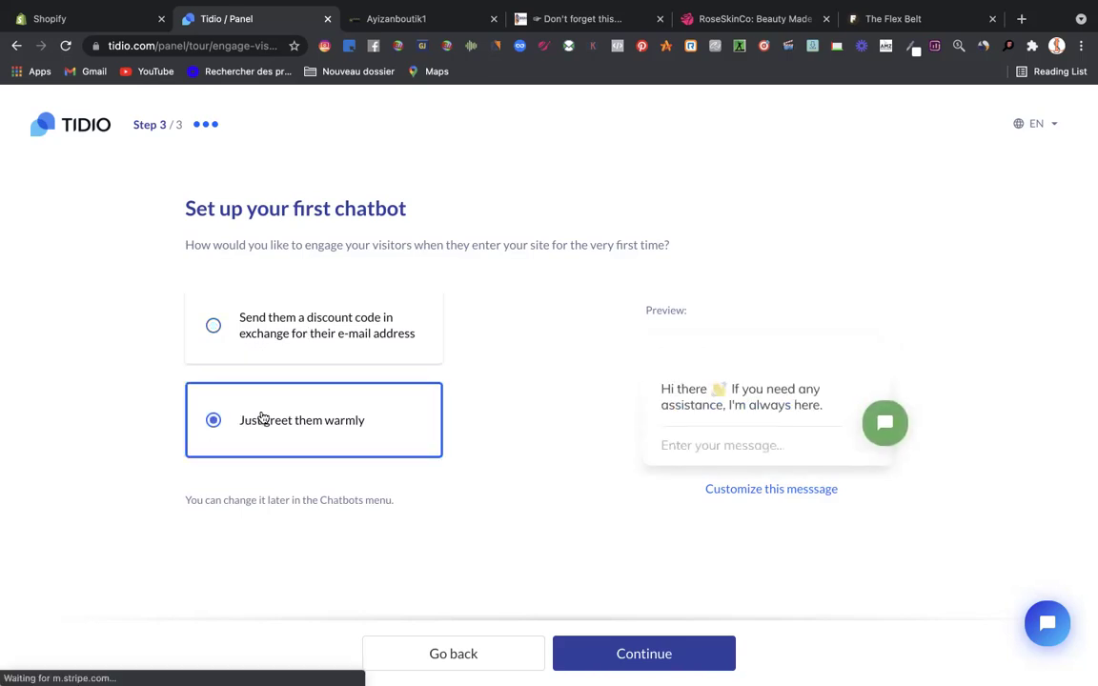
{"action": "left_click", "coordinate": [243, 350]}
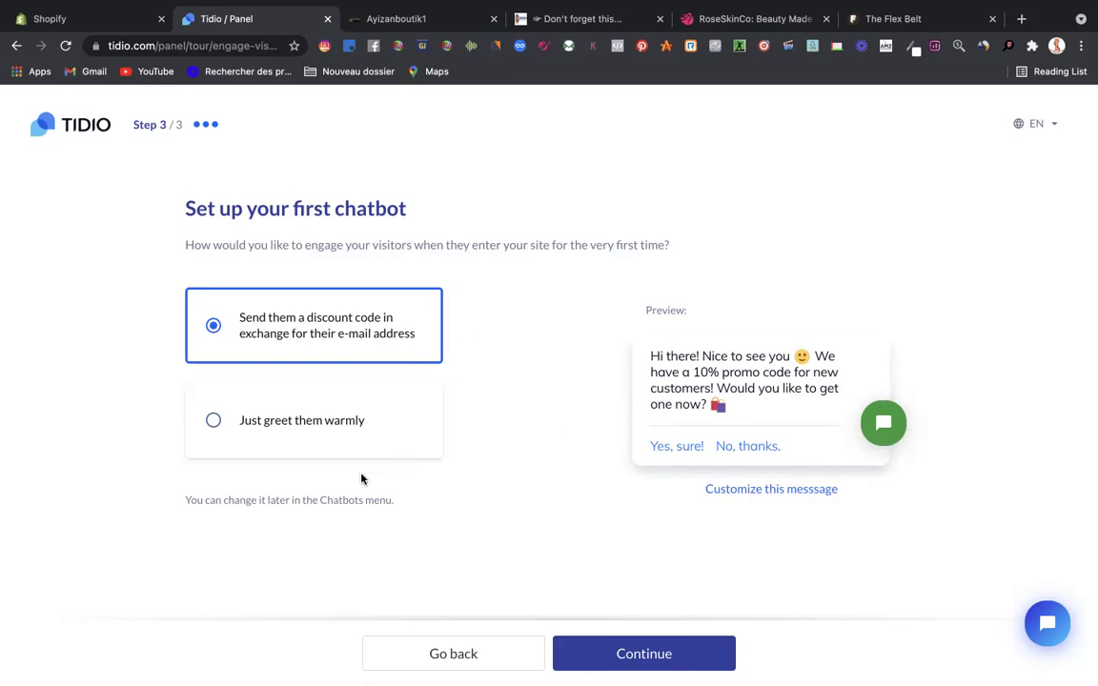
{"action": "left_click", "coordinate": [659, 656]}
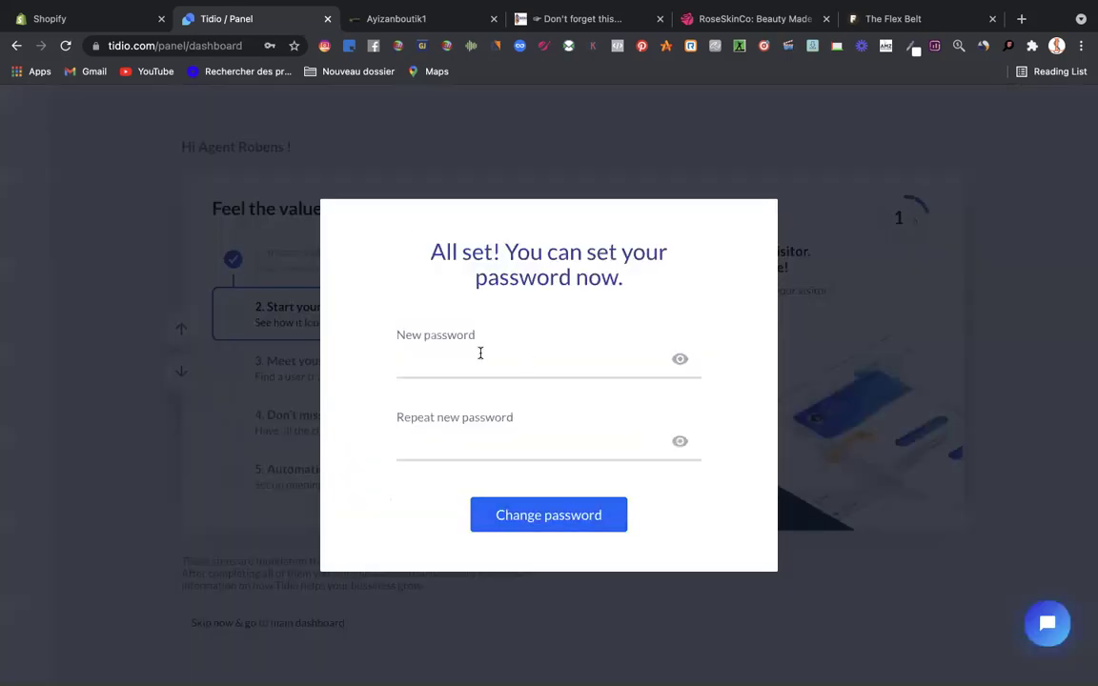
- Set and confirm the Tidio account password using the saved password, then dismiss the confirmation
{"action": "left_click", "coordinate": [479, 353]}
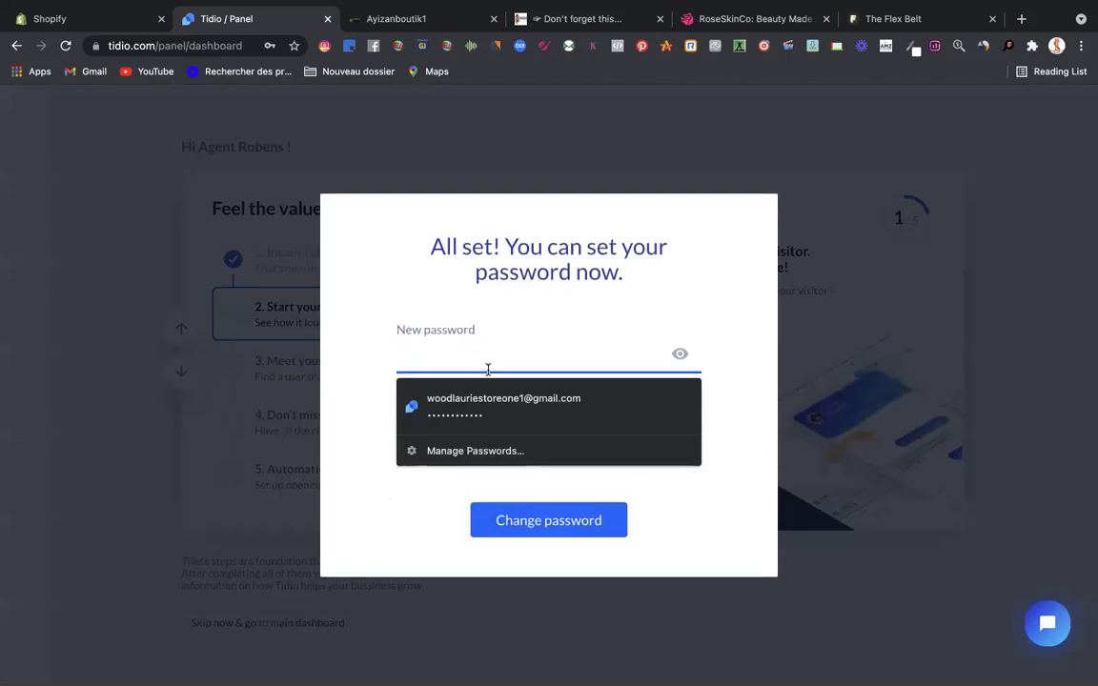
{"action": "left_click", "coordinate": [488, 408]}
{"action": "left_click", "coordinate": [468, 452]}
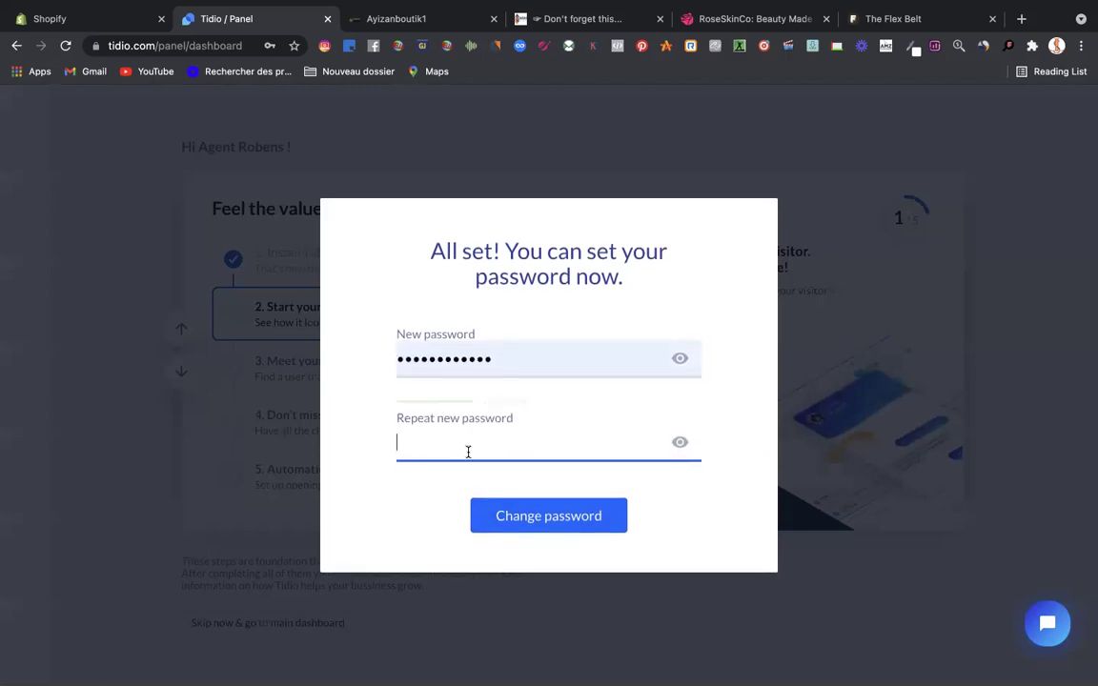
{"action": "type", "text": "••••••••••"}
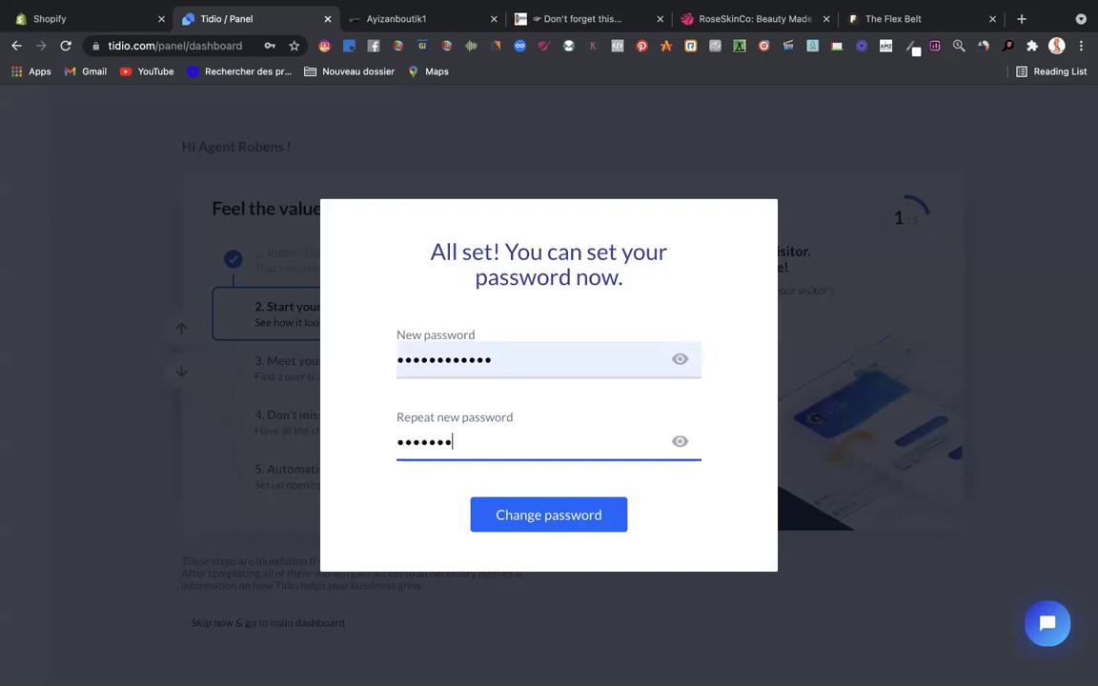
{"action": "type", "text": "••"}
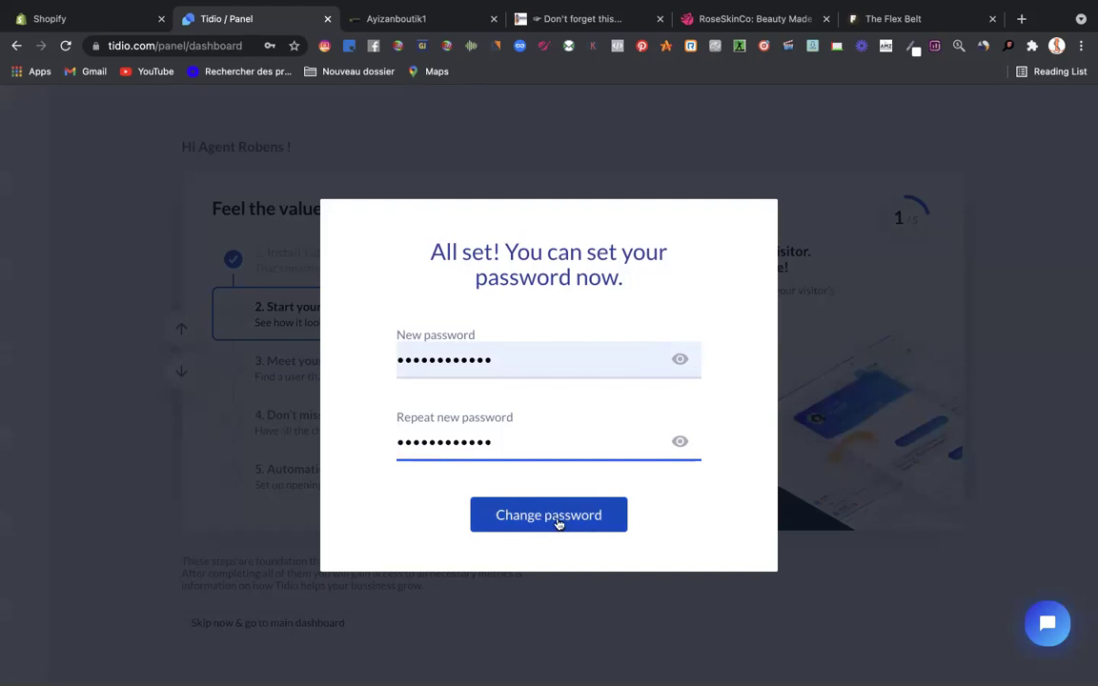
{"action": "left_click", "coordinate": [557, 524]}
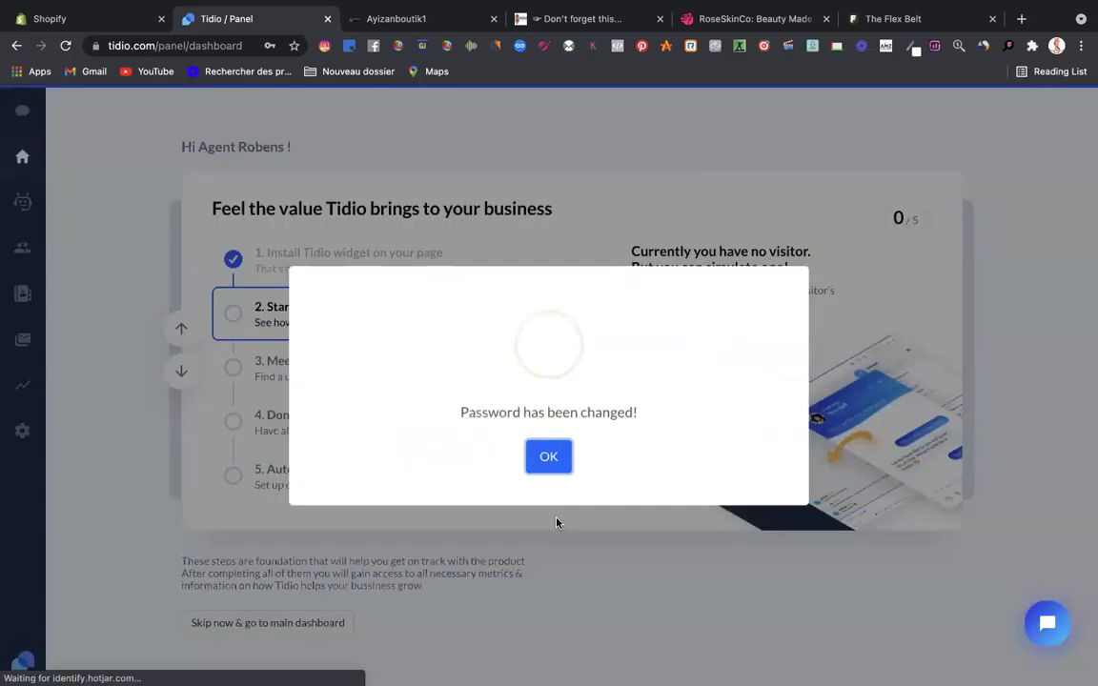
{"action": "left_click", "coordinate": [548, 452]}
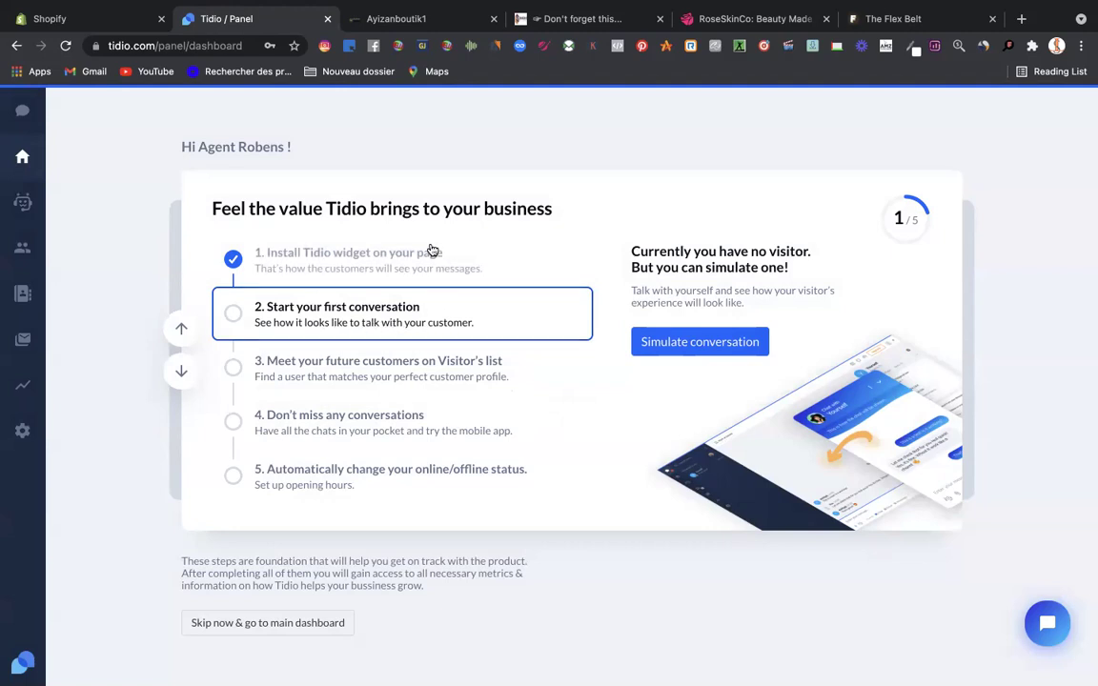
- Reload the Ayizanboutik1 storefront, open its chat, and decline the 10% promo-code offer
{"action": "left_click", "coordinate": [377, 19]}
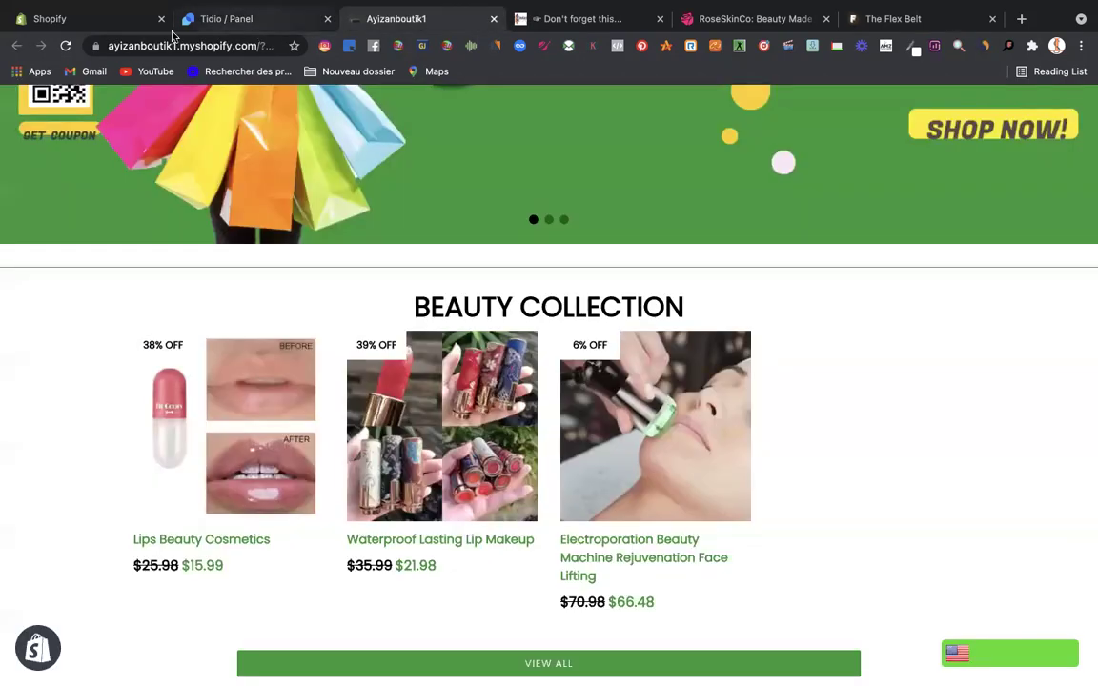
{"action": "left_click", "coordinate": [66, 45]}
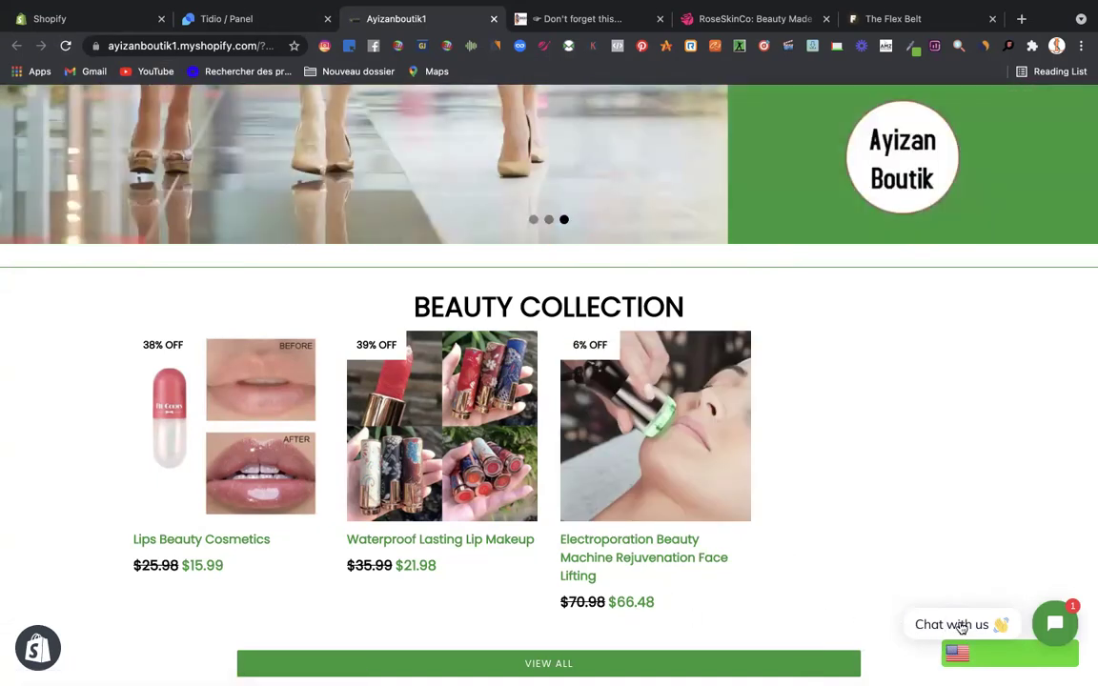
{"action": "left_click", "coordinate": [991, 625]}
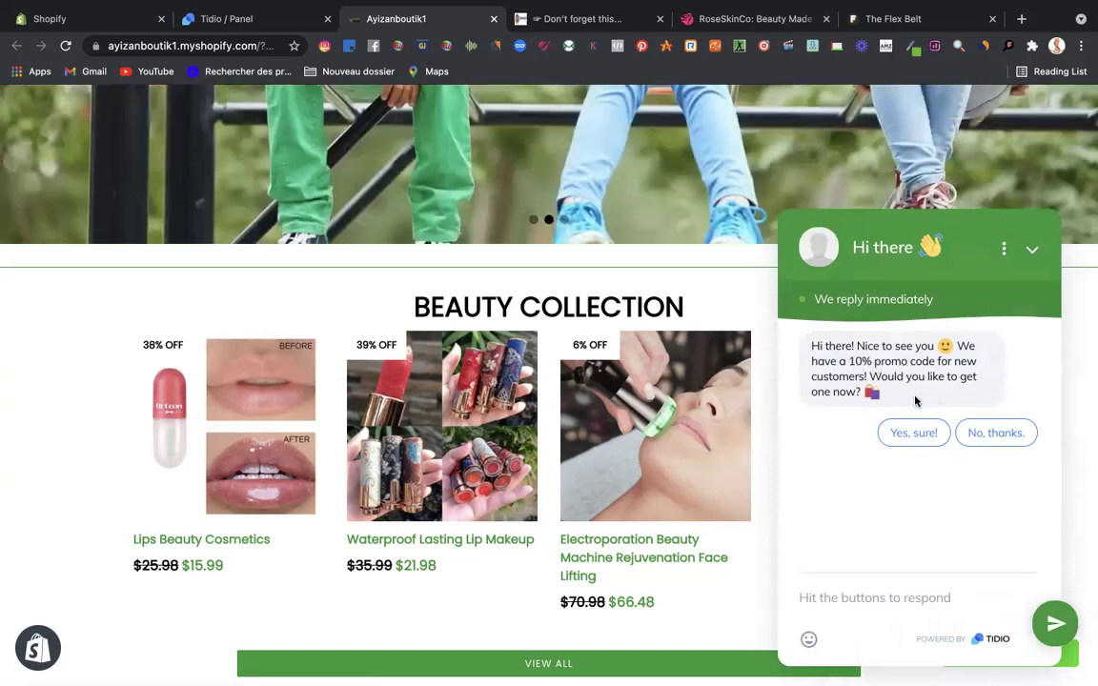
{"action": "left_click", "coordinate": [992, 432]}
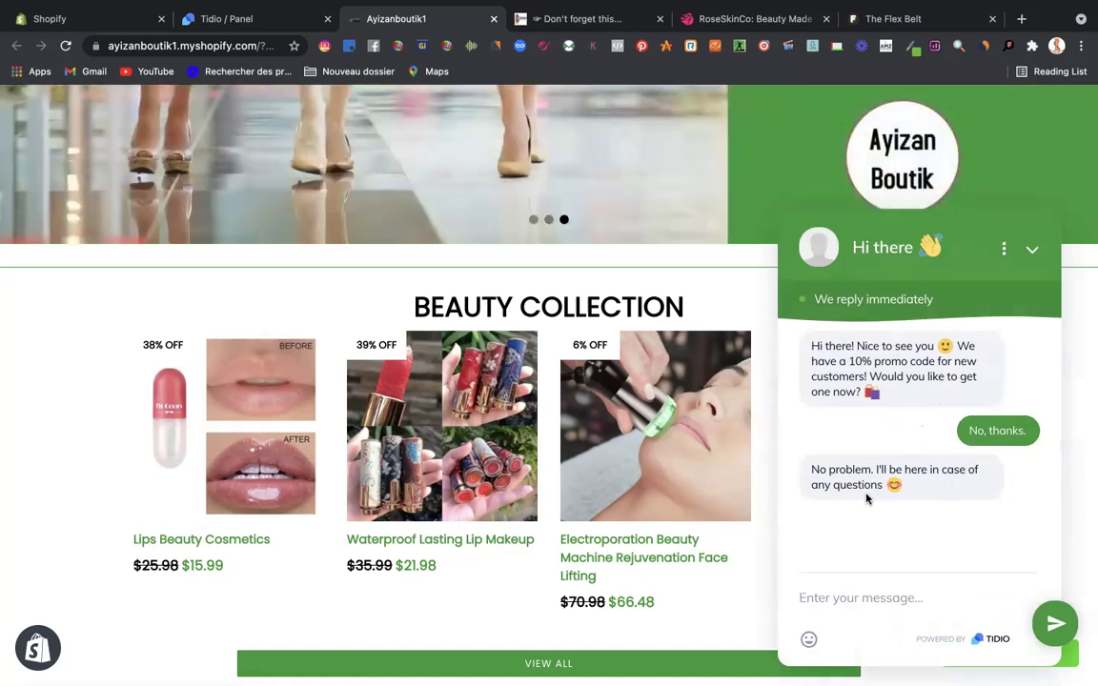
- Send a 'Hello' test message in the storefront chat, closing the introduce-yourself form
{"action": "left_click", "coordinate": [857, 598]}
{"action": "type", "text": "Hello"}
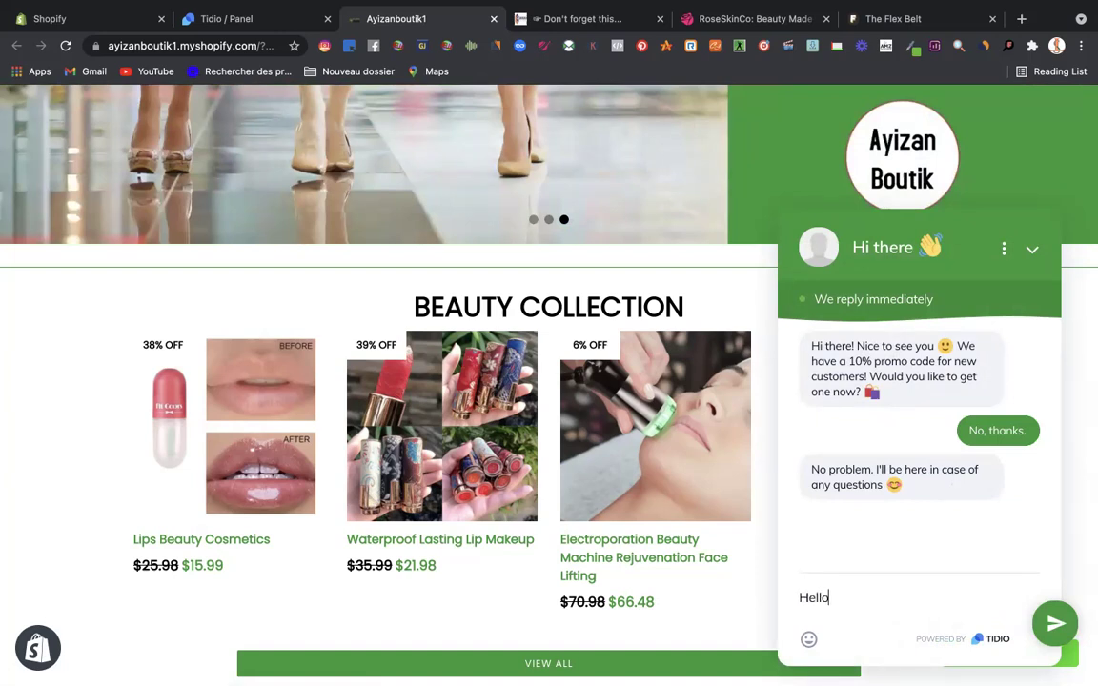
{"action": "key", "text": "Return"}
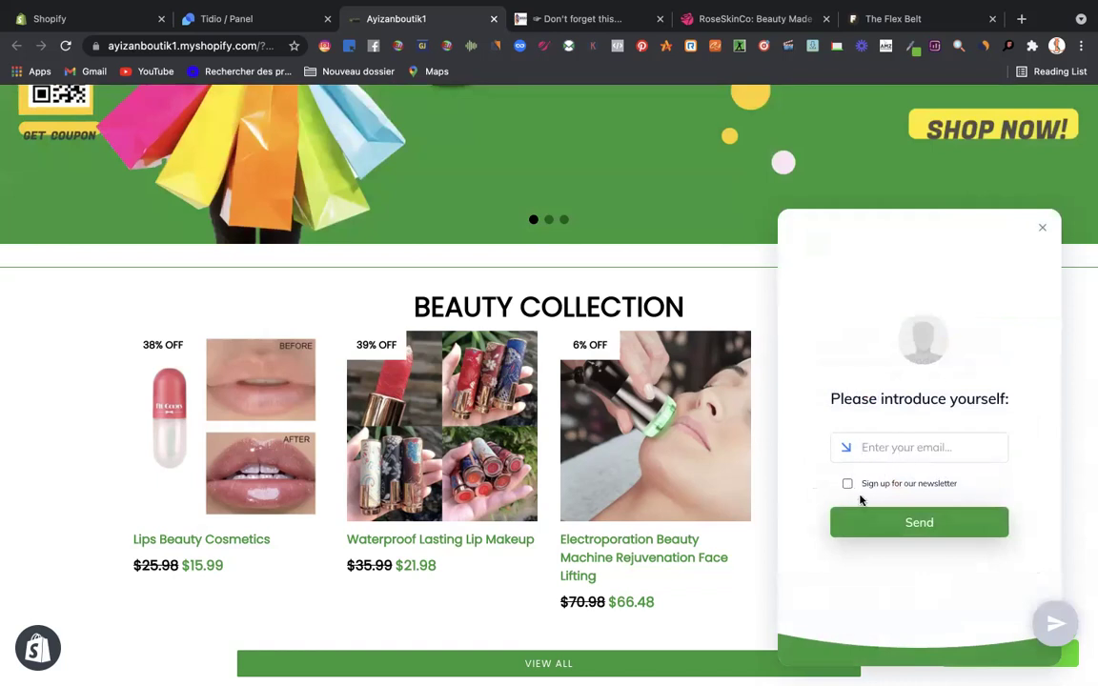
{"action": "left_click", "coordinate": [1043, 228]}
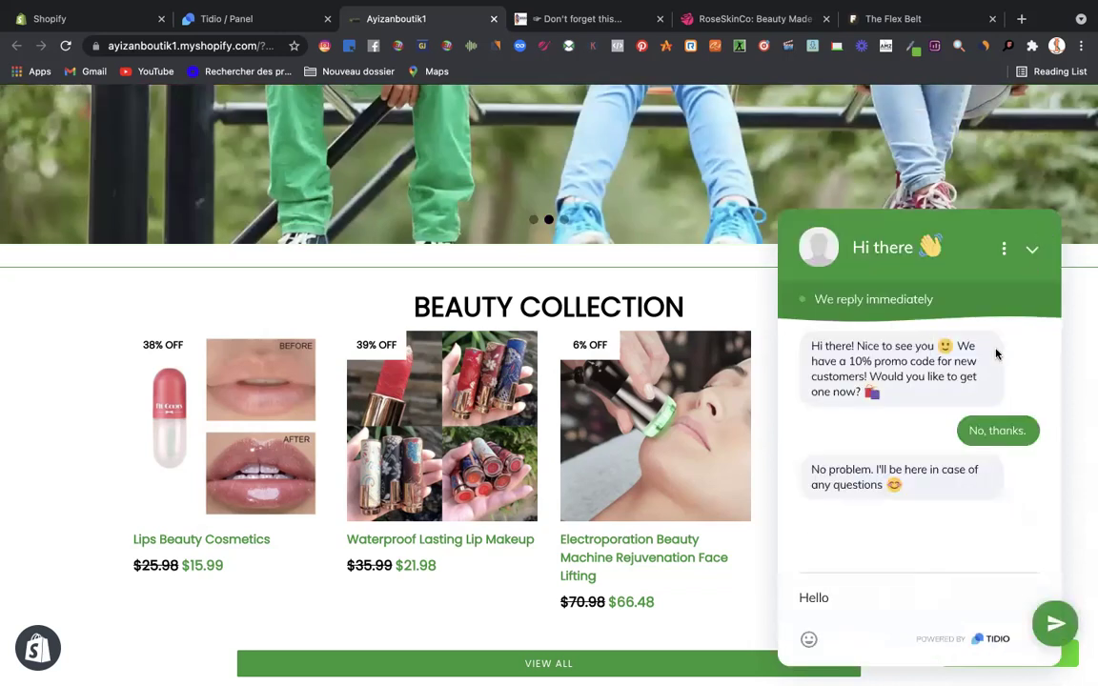
{"action": "left_click", "coordinate": [1053, 627]}
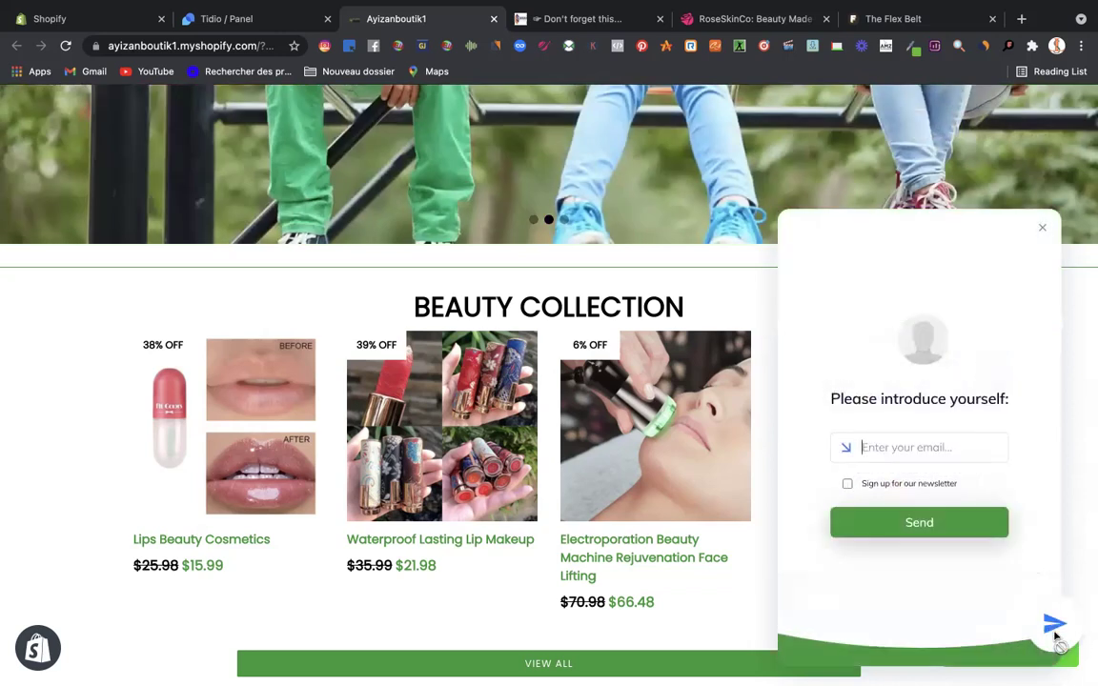
- Close the email form, erase the unsent message, and collapse the chat to its bubble
{"action": "left_click", "coordinate": [906, 449]}
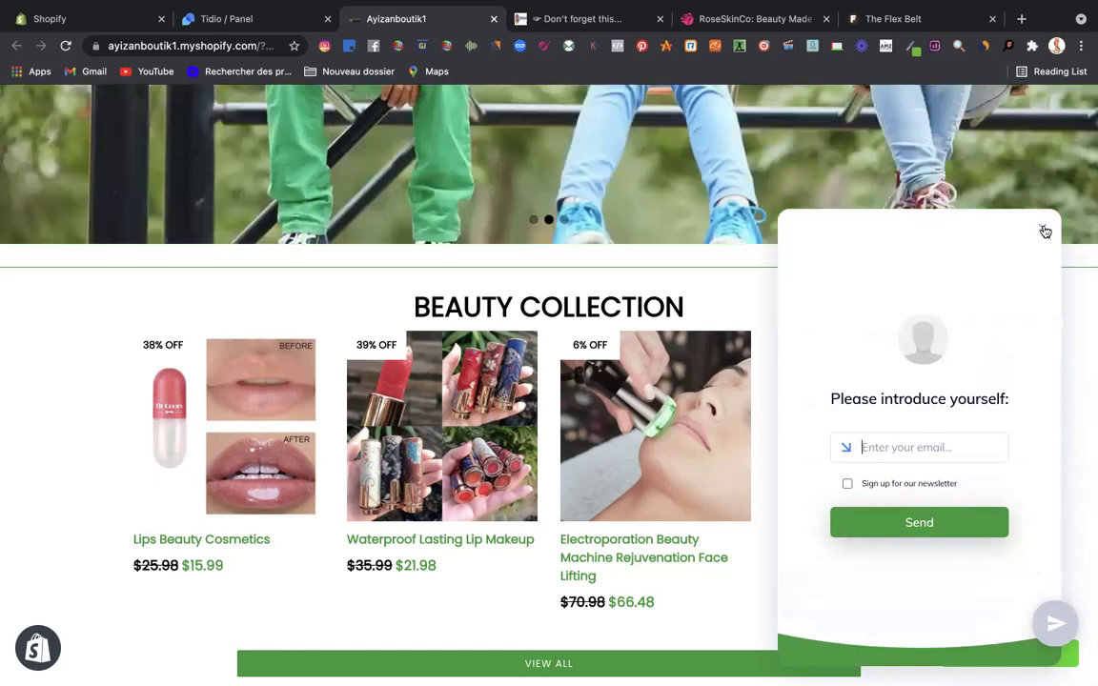
{"action": "left_click", "coordinate": [1044, 231]}
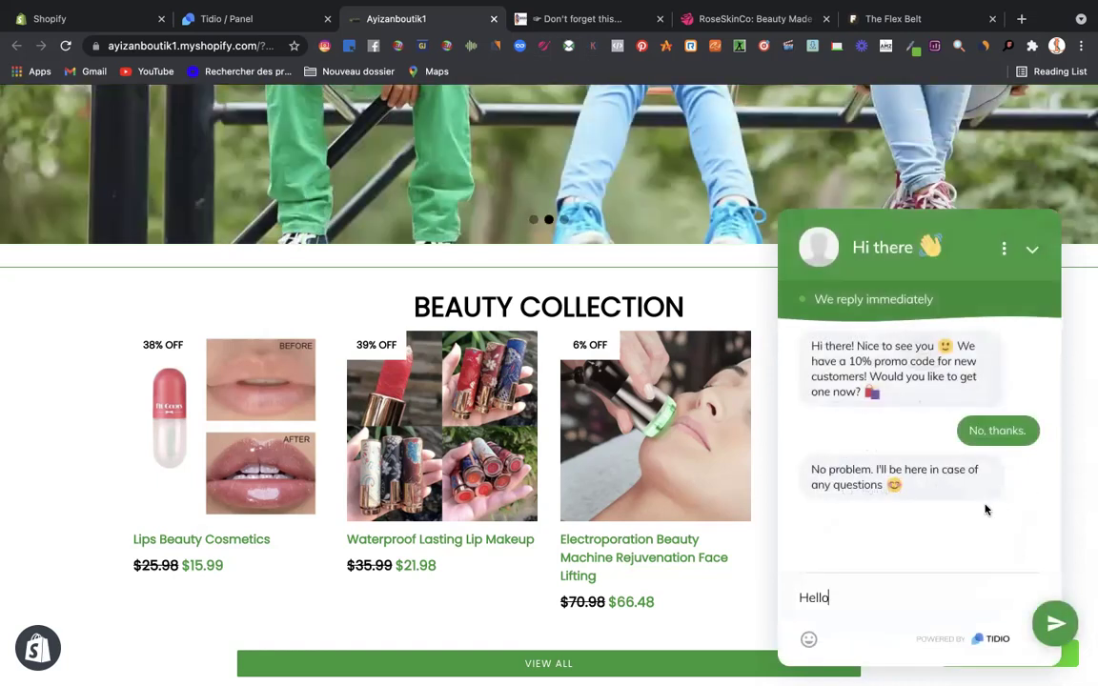
{"action": "scroll", "coordinate": [986, 510], "scroll_direction": "down", "scroll_amount": 1}
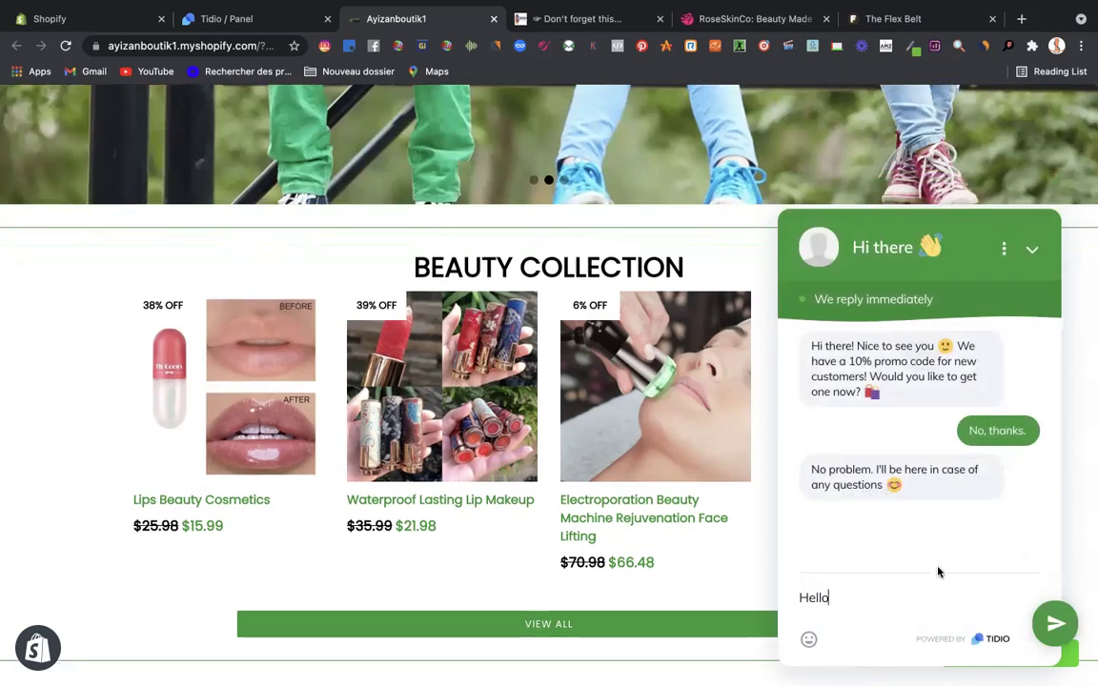
{"action": "key", "text": "BackSpace"}
{"action": "key", "text": "BackSpace"}
{"action": "key", "text": "BackSpace"}
{"action": "key", "text": "BackSpace"}
{"action": "key", "text": "BackSpace"}
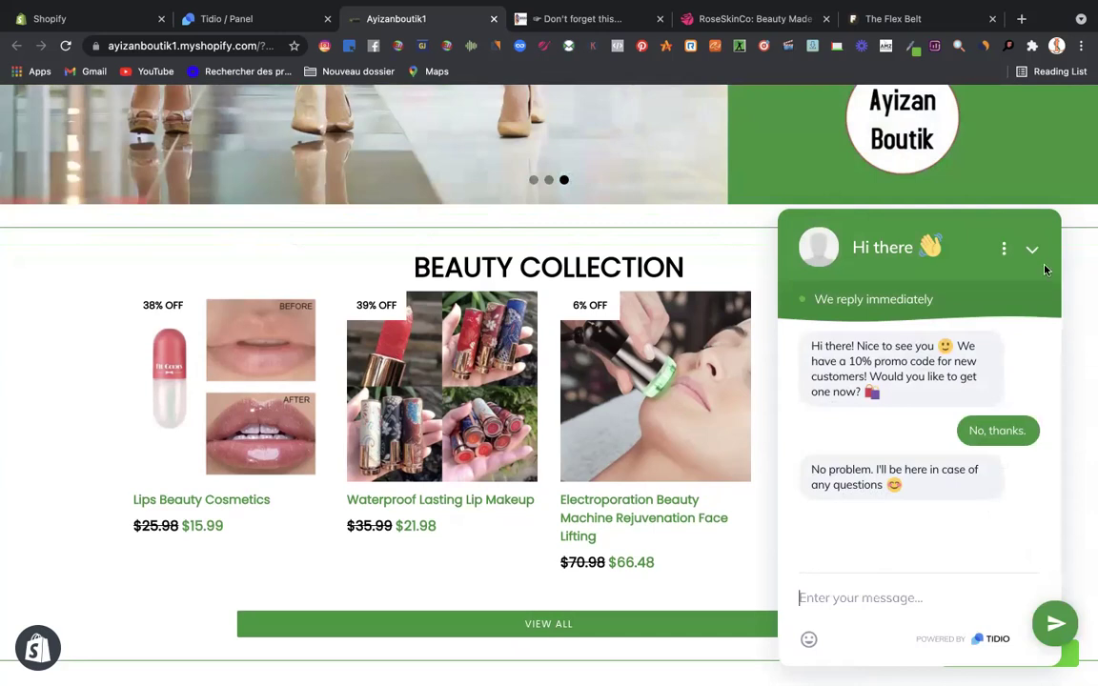
{"action": "left_click", "coordinate": [1031, 250]}
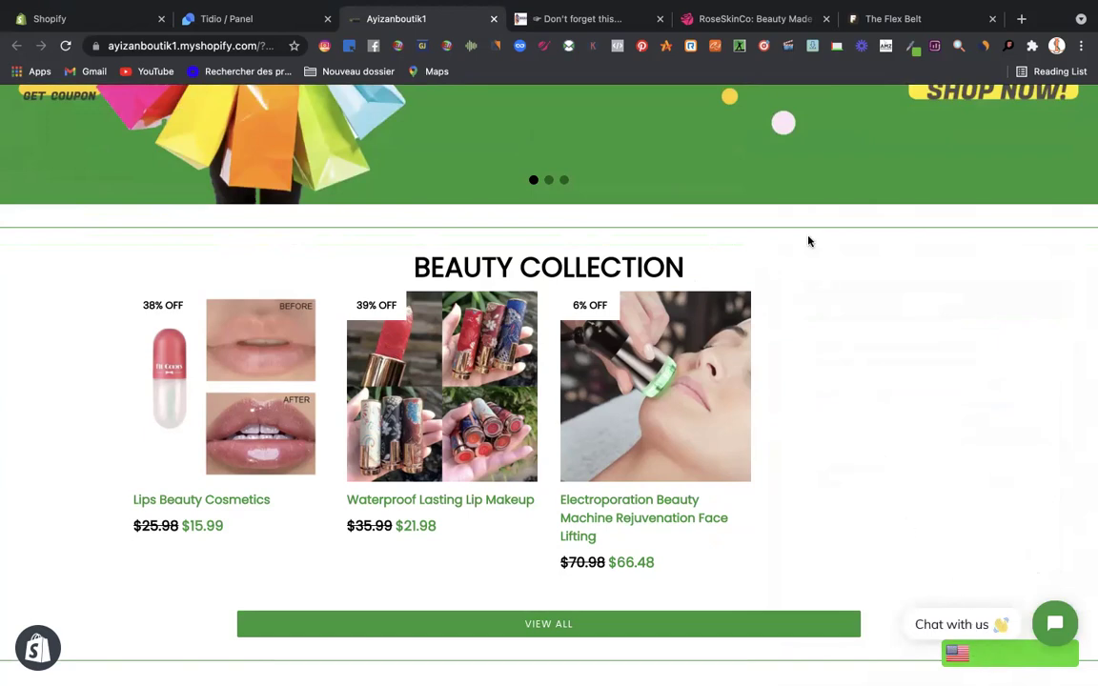
{"action": "left_click", "coordinate": [596, 19]}
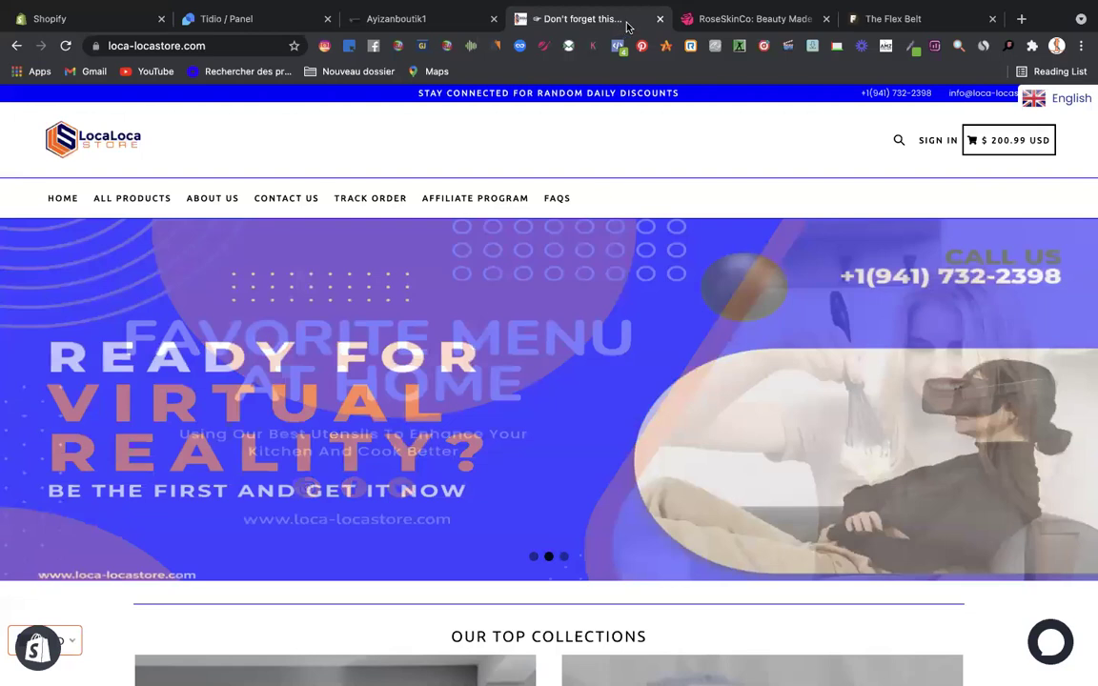
- Append /admin to the LocaLoca store's URL to open its Shopify admin
{"action": "left_click", "coordinate": [224, 46]}
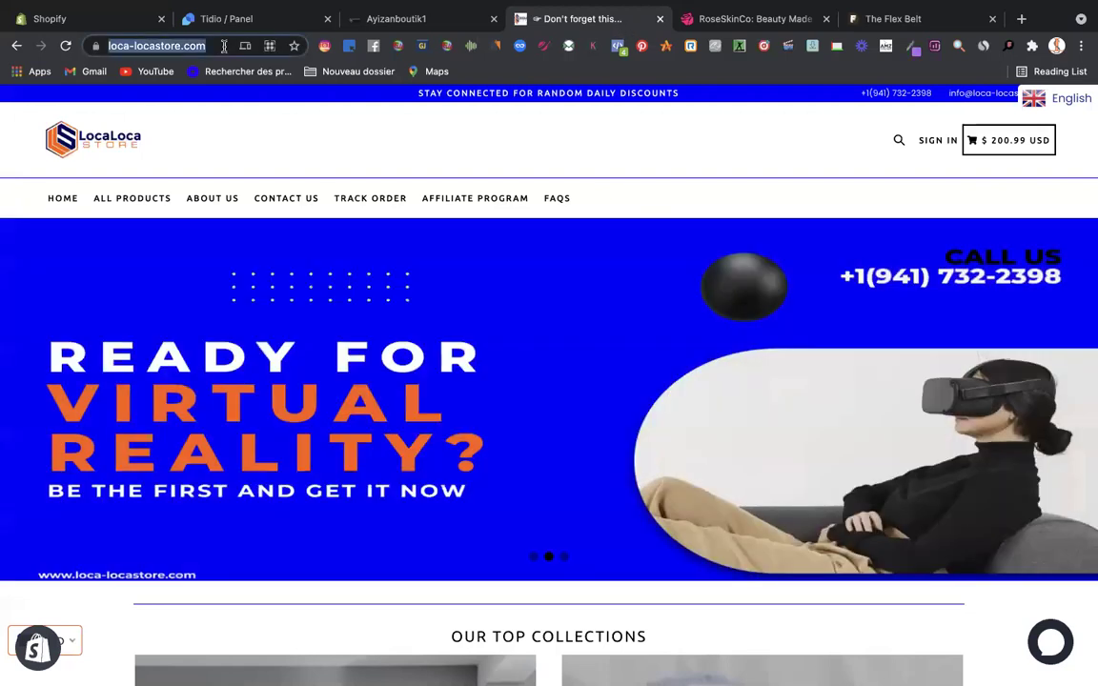
{"action": "left_click", "coordinate": [223, 45]}
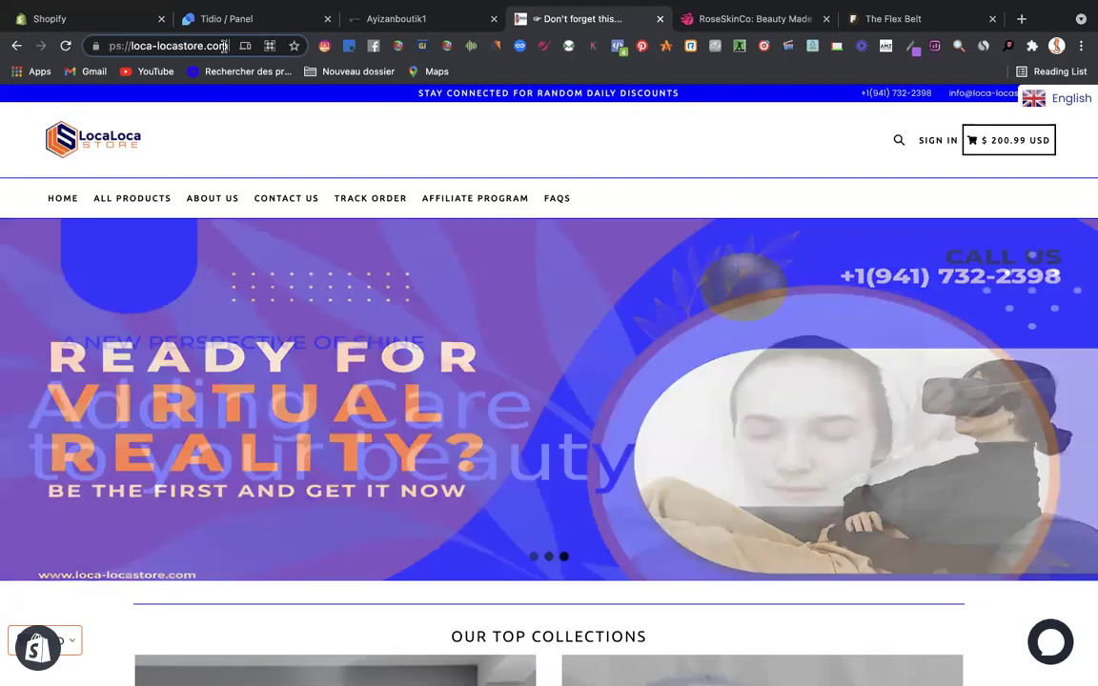
{"action": "type", "text": "/"}
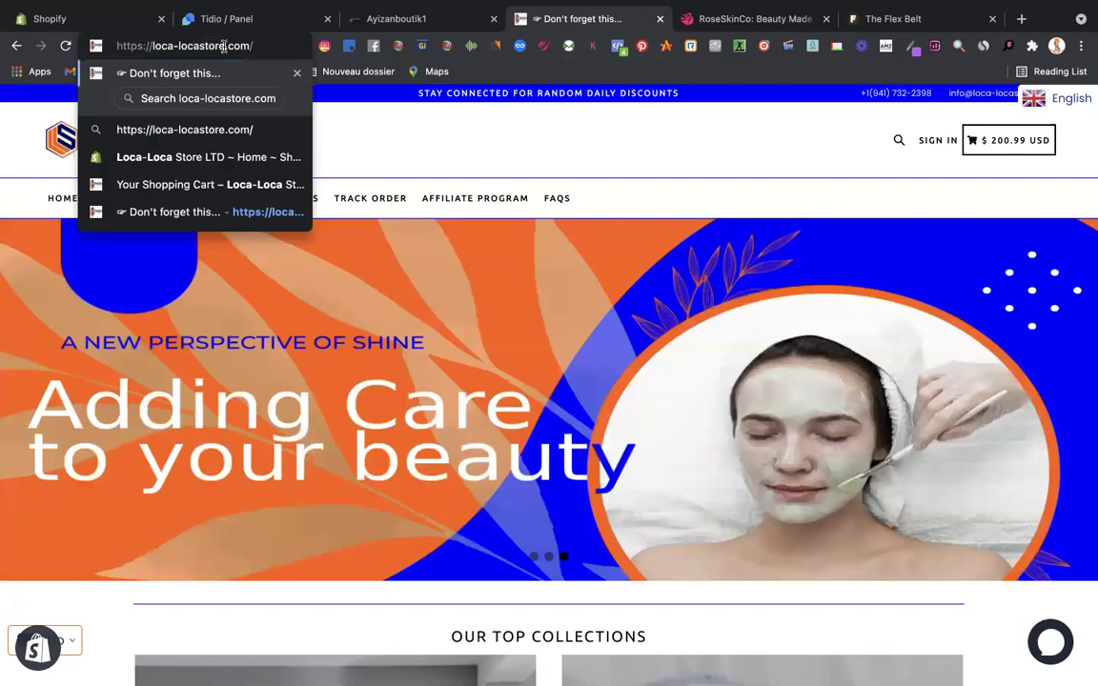
{"action": "type", "text": "admin"}
{"action": "key", "text": "Return"}
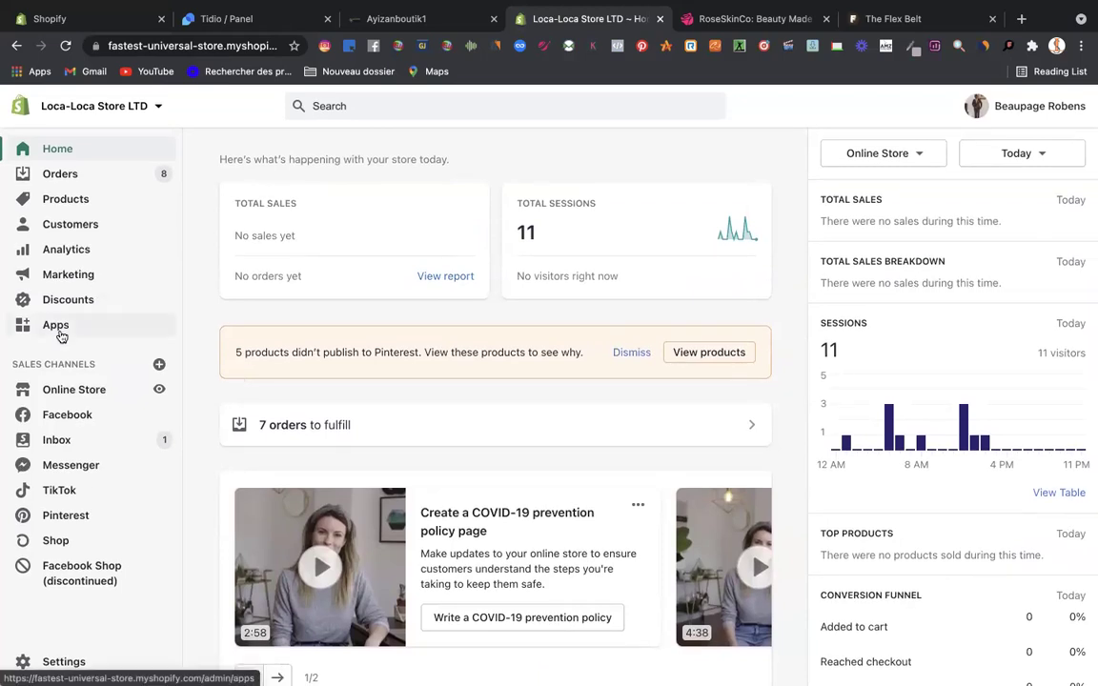
- Open the installed apps list with Uplinkly Language Translate and close the Tidio panel tab
{"action": "left_click", "coordinate": [59, 328]}
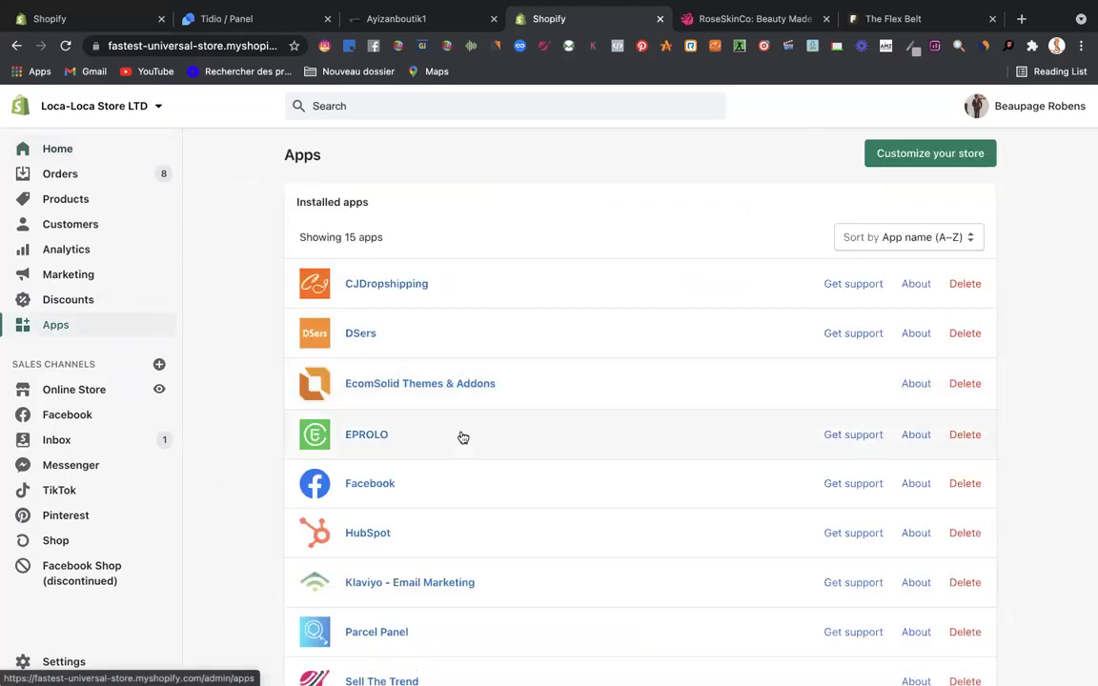
{"action": "scroll", "coordinate": [462, 437], "scroll_direction": "down", "scroll_amount": 5}
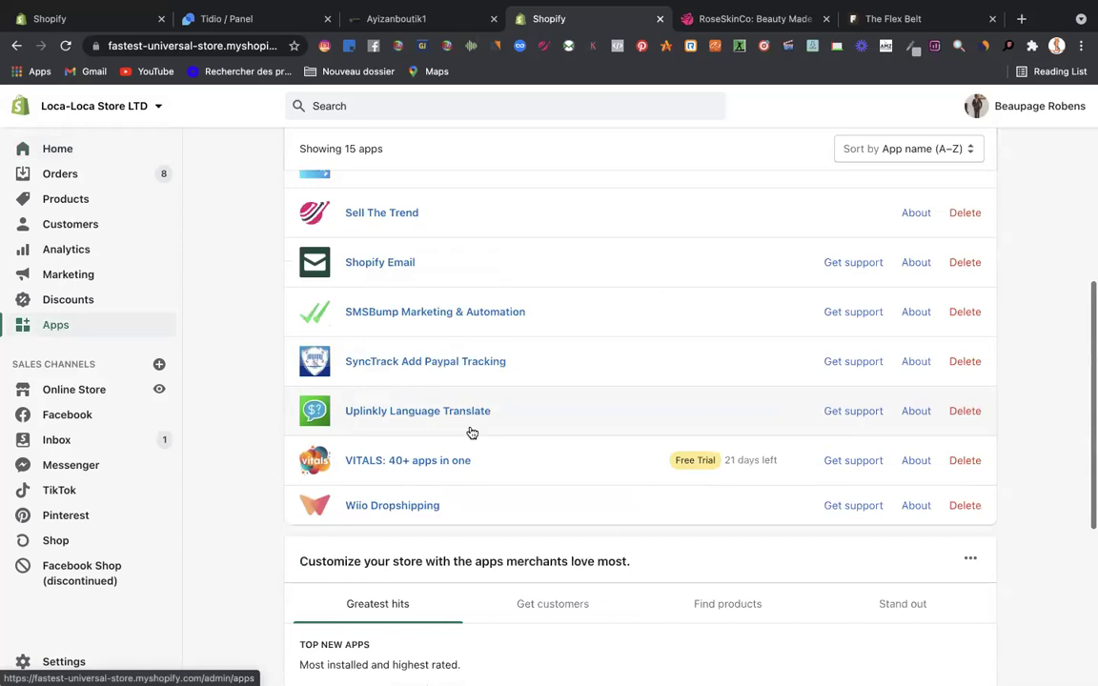
{"action": "left_click", "coordinate": [471, 433]}
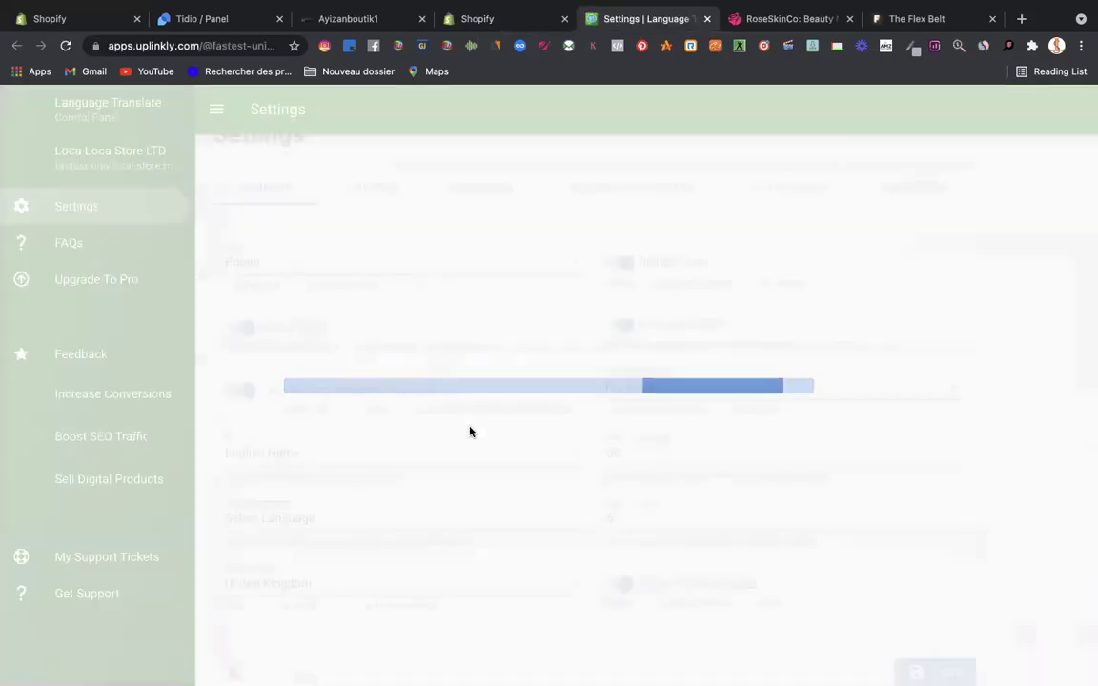
{"action": "scroll", "coordinate": [514, 435], "scroll_direction": "down", "scroll_amount": 1}
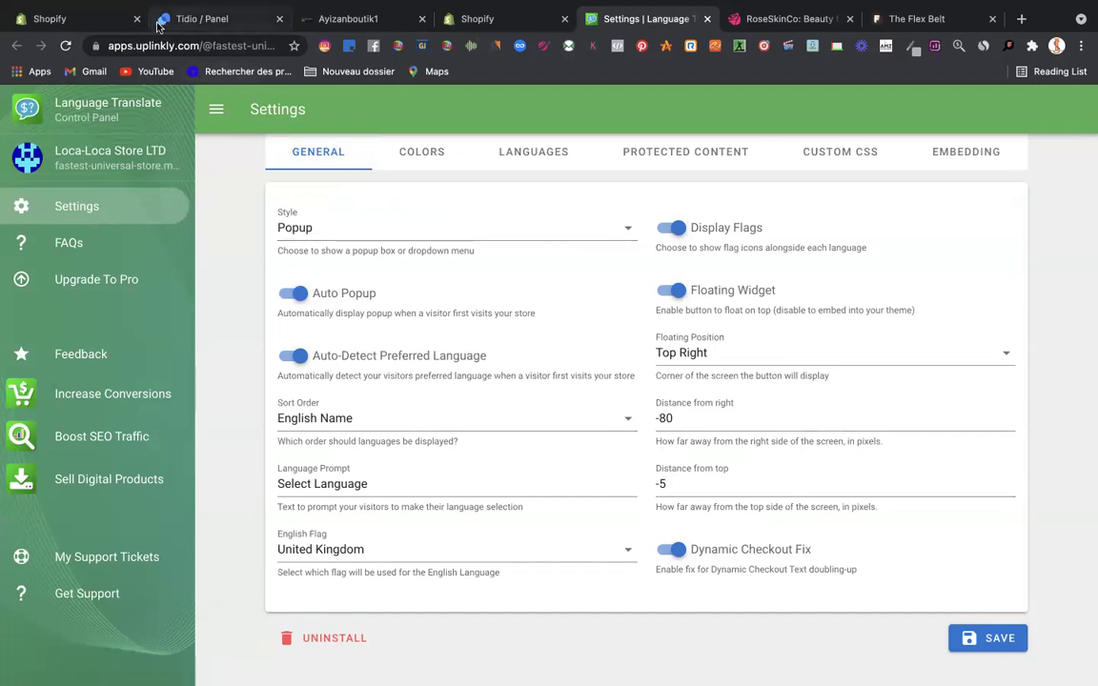
{"action": "left_click", "coordinate": [280, 19]}
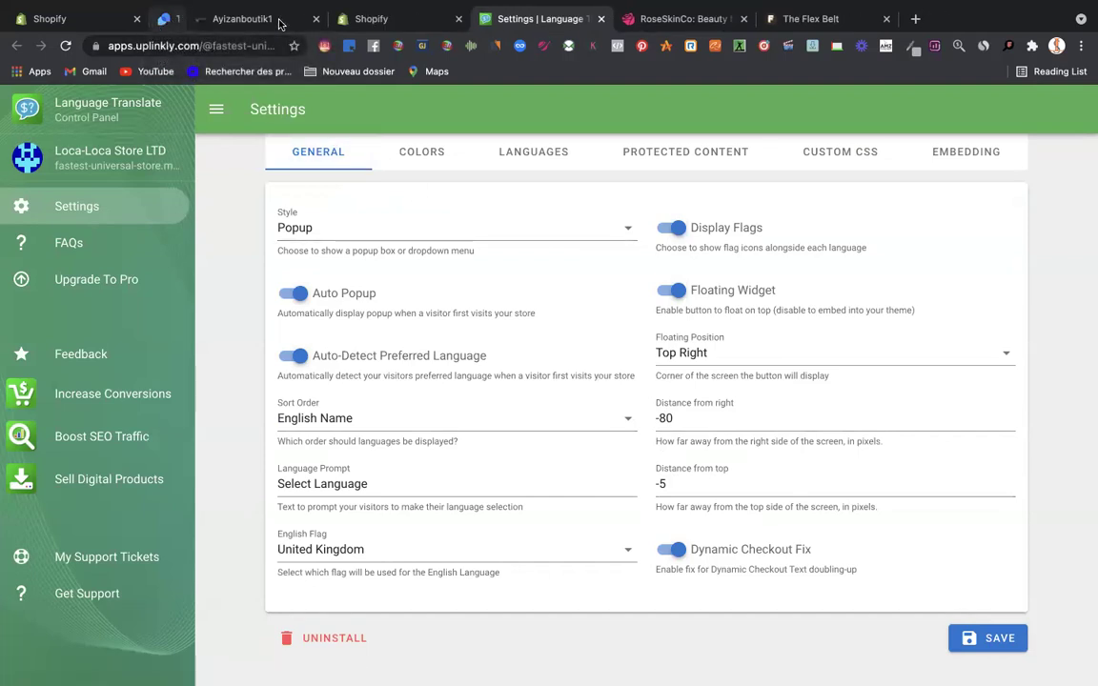
{"action": "left_click", "coordinate": [107, 19]}
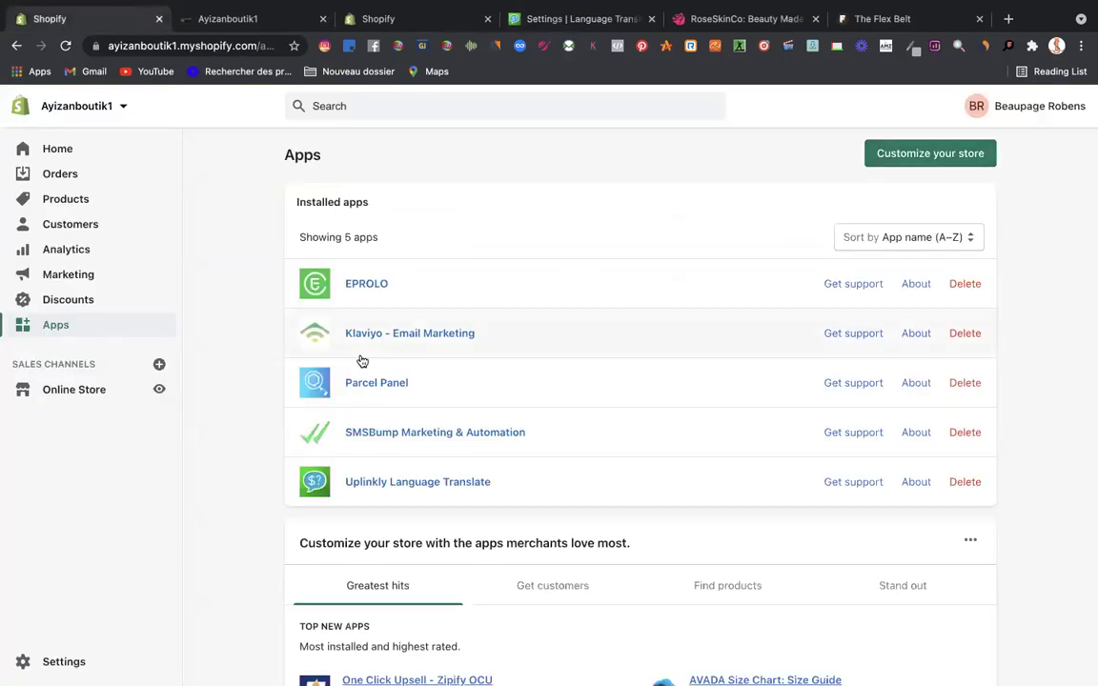
- Position the Uplinkly widget at -80 from right and -5 from bottom, save, and reload the storefront
{"action": "left_click", "coordinate": [404, 483]}
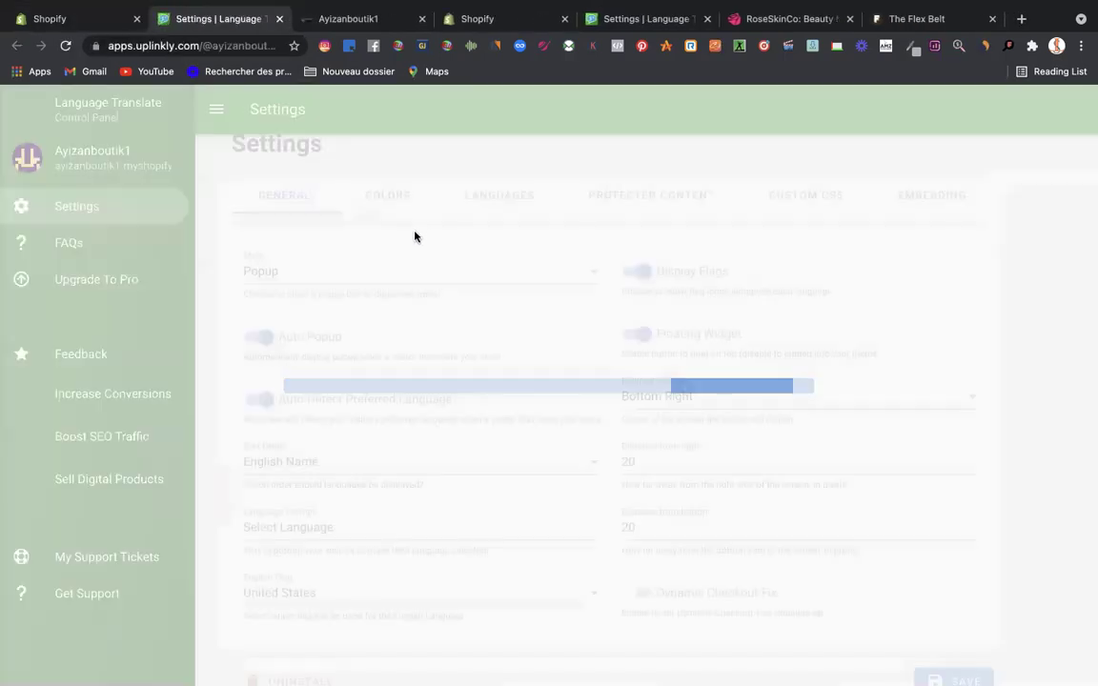
{"action": "scroll", "coordinate": [684, 458], "scroll_direction": "down", "scroll_amount": 1}
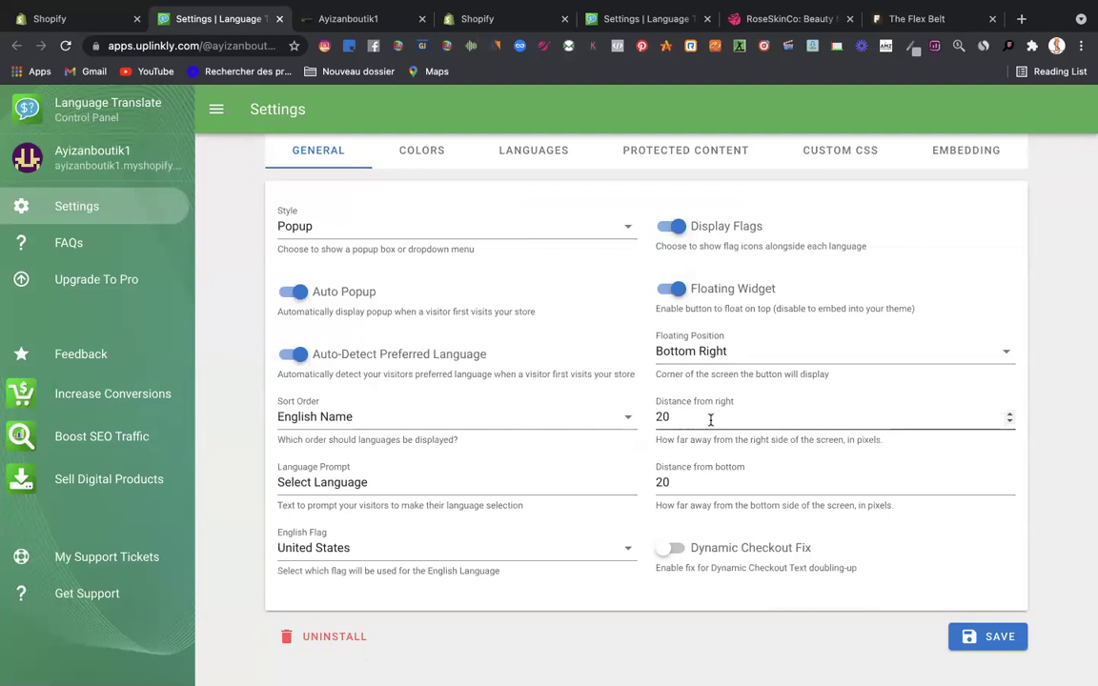
{"action": "left_click", "coordinate": [684, 418]}
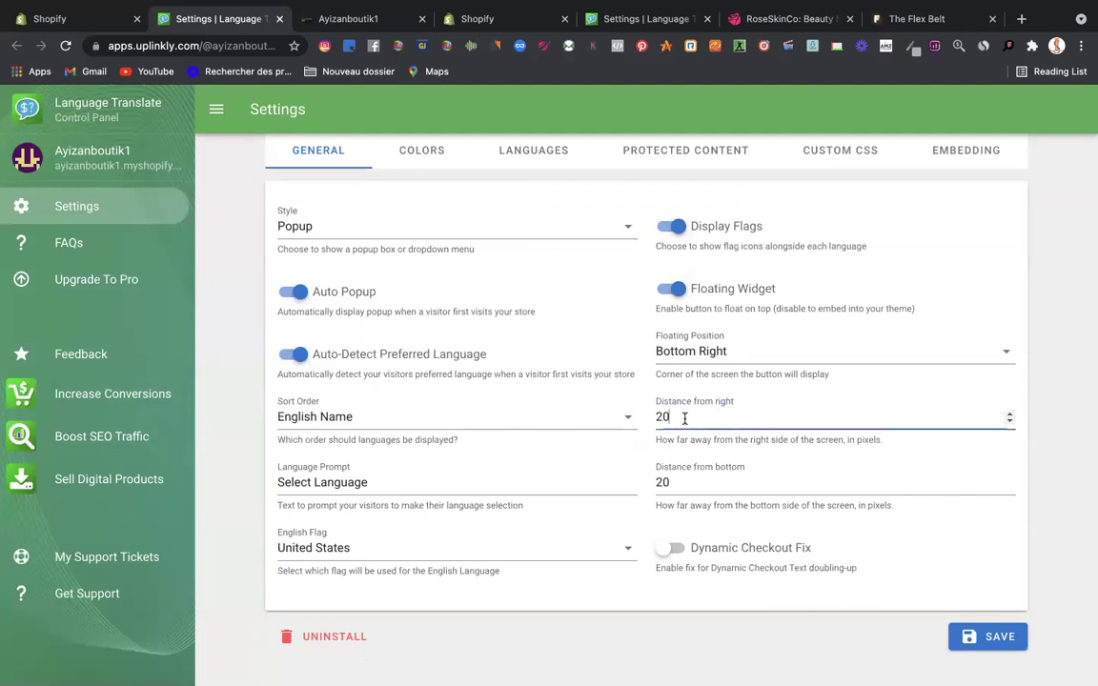
{"action": "key", "text": "BackSpace"}
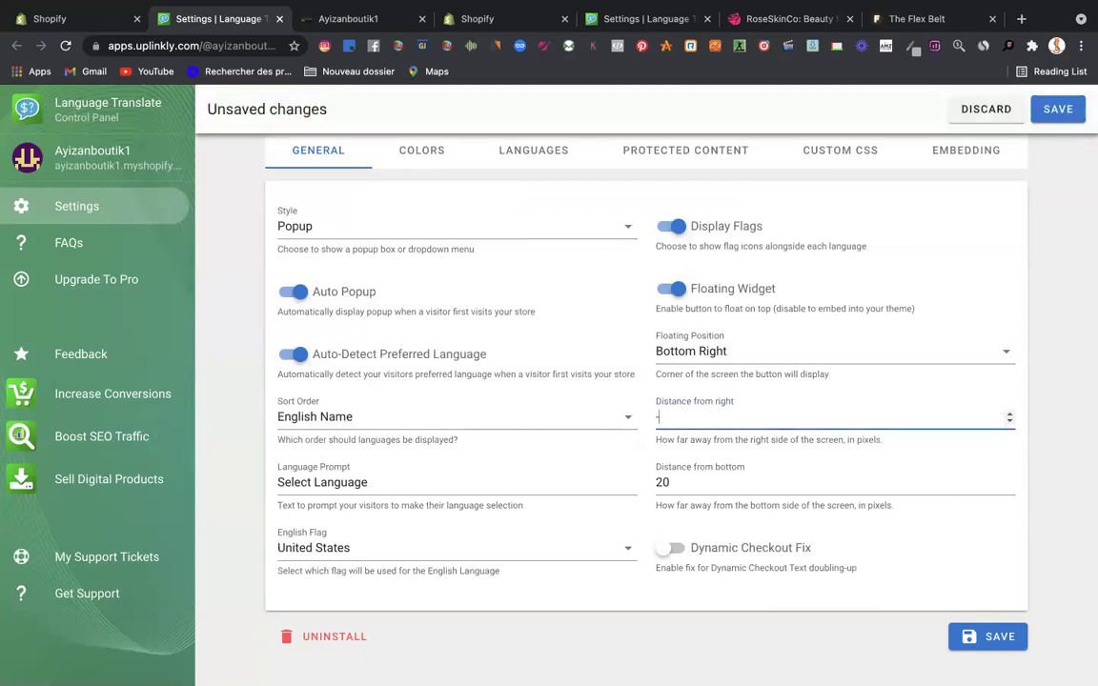
{"action": "type", "text": "-80"}
{"action": "left_click", "coordinate": [675, 482]}
{"action": "key", "text": "BackSpace"}
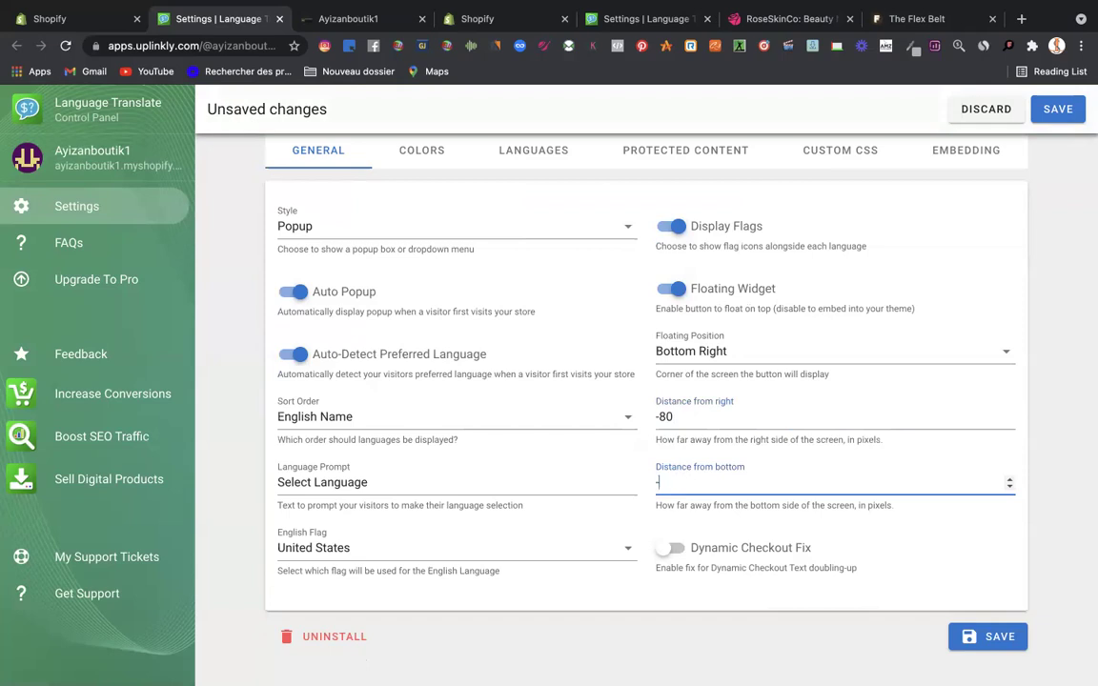
{"action": "type", "text": "-5"}
{"action": "left_click", "coordinate": [1055, 112]}
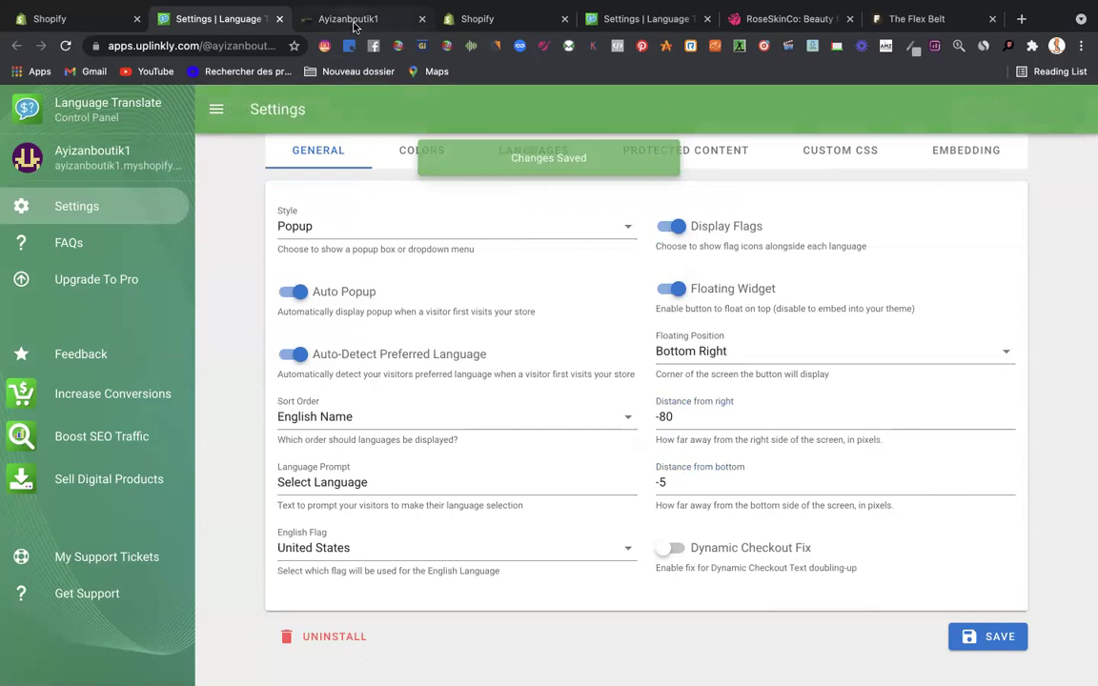
{"action": "left_click", "coordinate": [322, 21]}
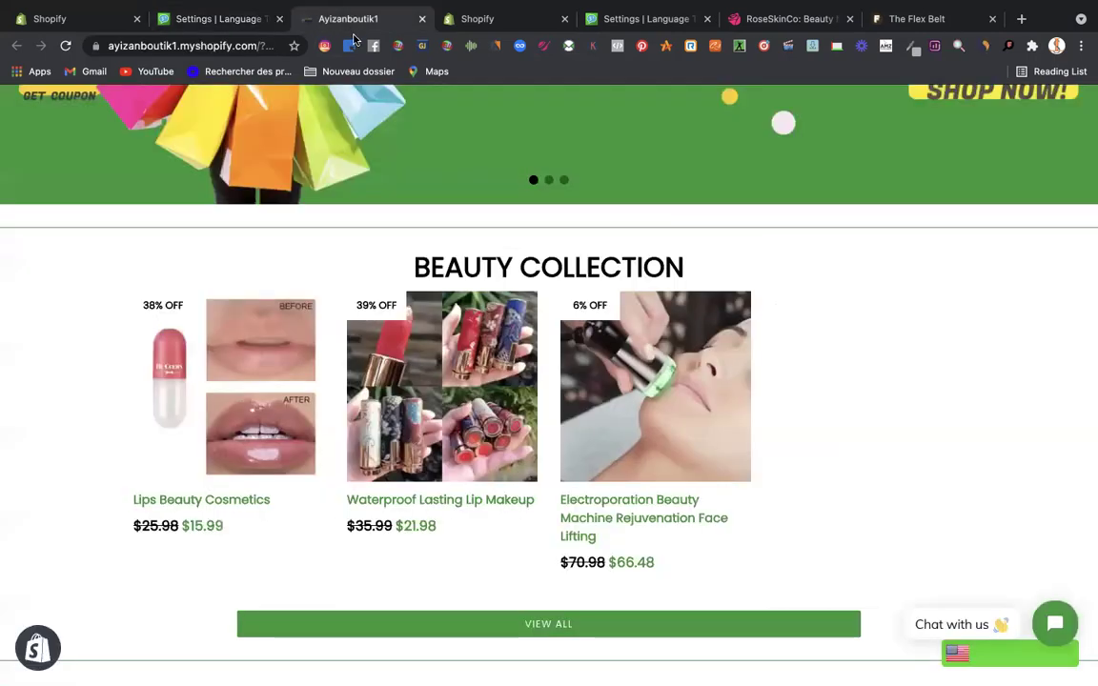
{"action": "left_click", "coordinate": [66, 46]}
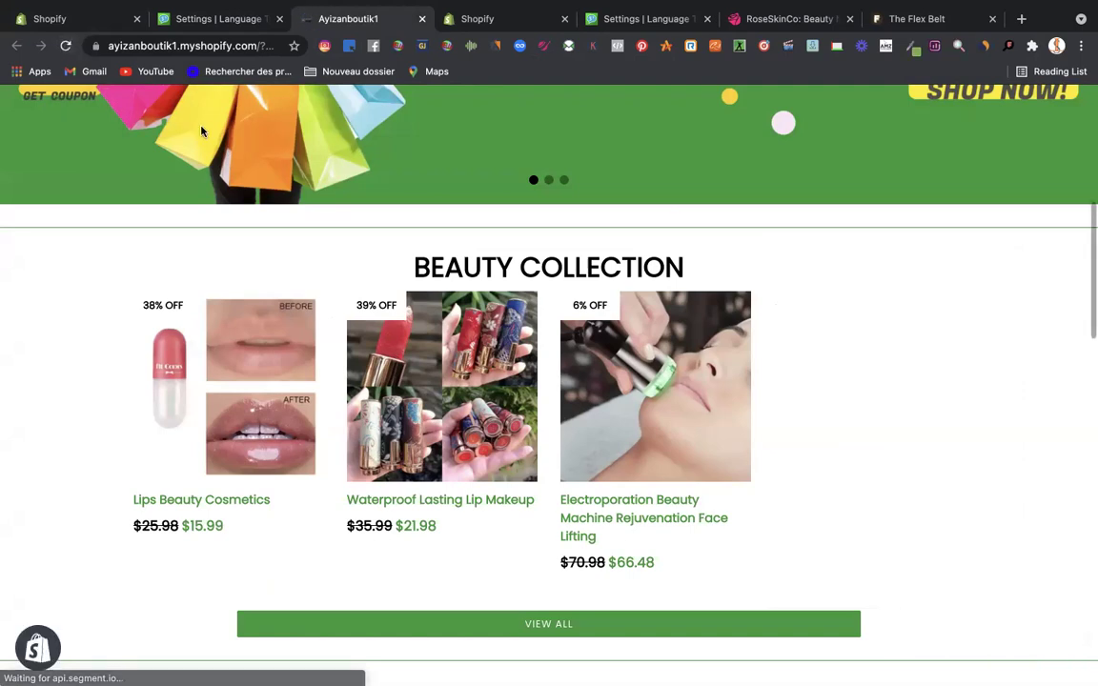
{"action": "scroll", "coordinate": [674, 455], "scroll_direction": "down", "scroll_amount": 3}
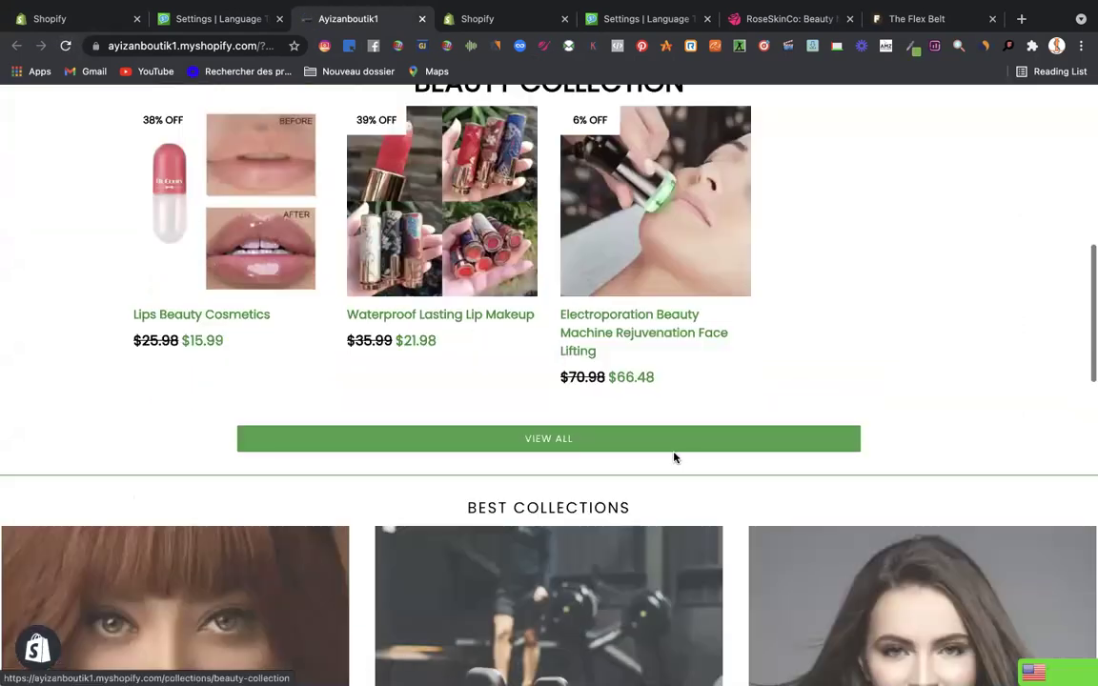
{"action": "scroll", "coordinate": [674, 457], "scroll_direction": "up", "scroll_amount": 6}
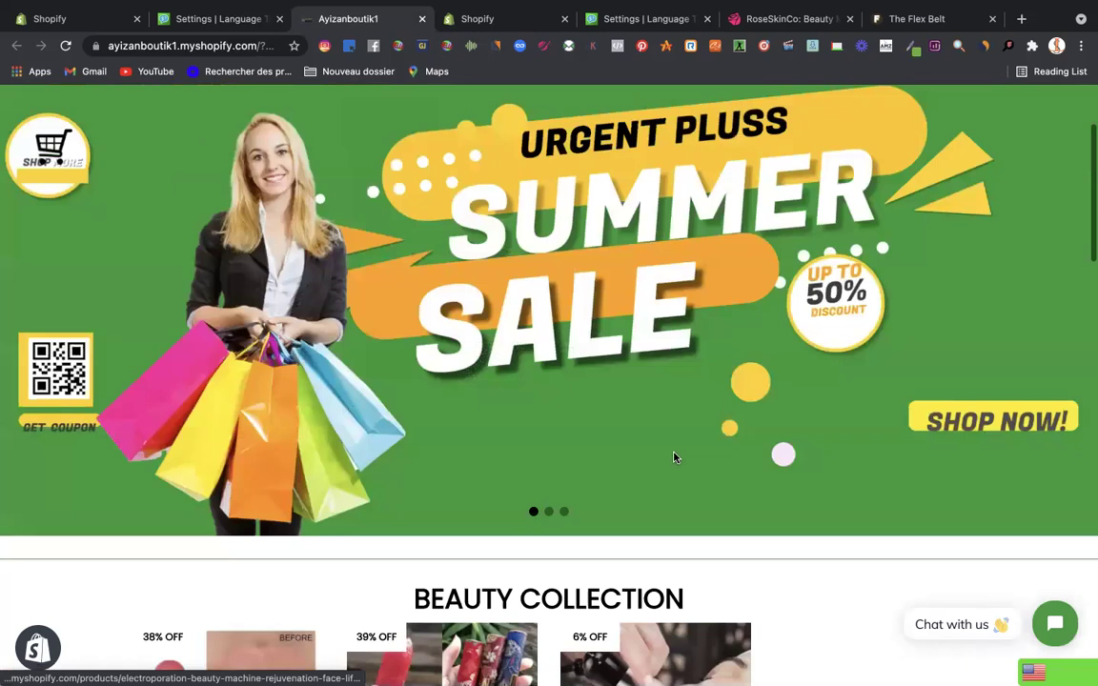
{"action": "scroll", "coordinate": [674, 457], "scroll_direction": "up", "scroll_amount": 2}
{"action": "scroll", "coordinate": [673, 458], "scroll_direction": "down", "scroll_amount": 3}
{"action": "scroll", "coordinate": [674, 458], "scroll_direction": "up", "scroll_amount": 3}
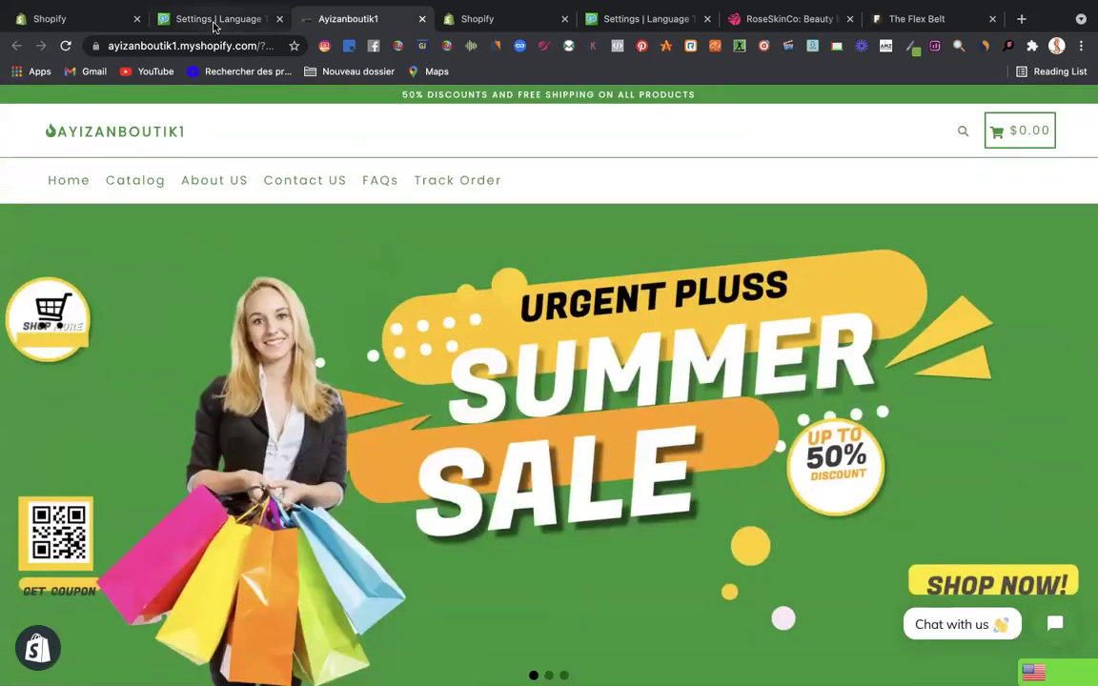
{"action": "left_click", "coordinate": [216, 19]}
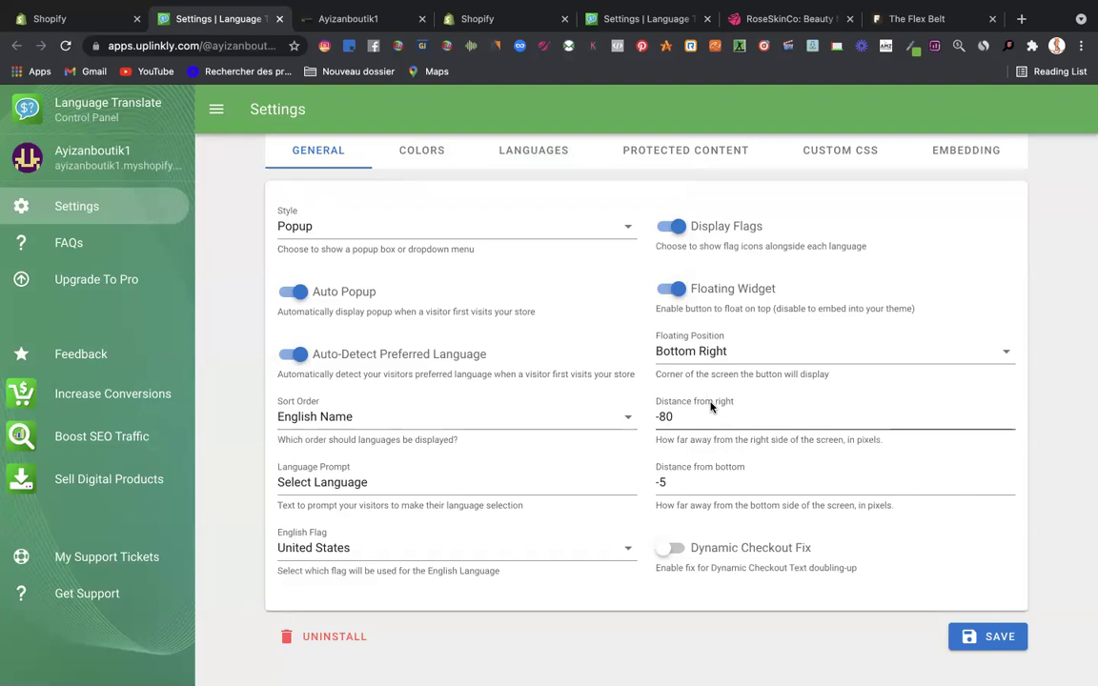
{"action": "left_click", "coordinate": [357, 20]}
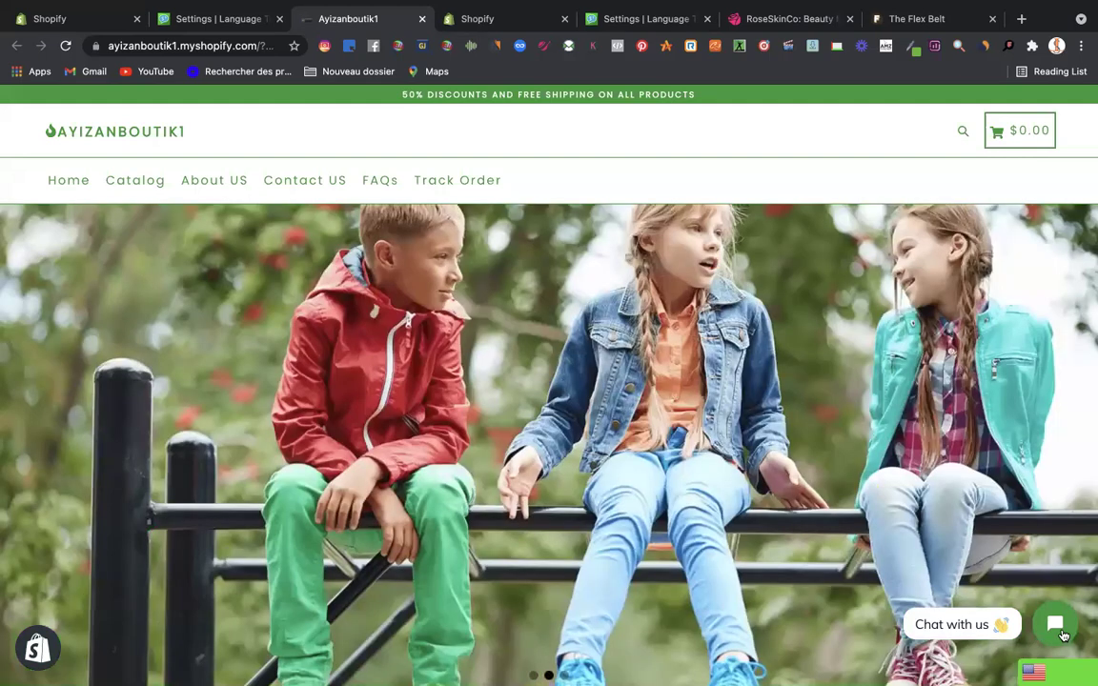
{"action": "left_click", "coordinate": [1057, 631]}
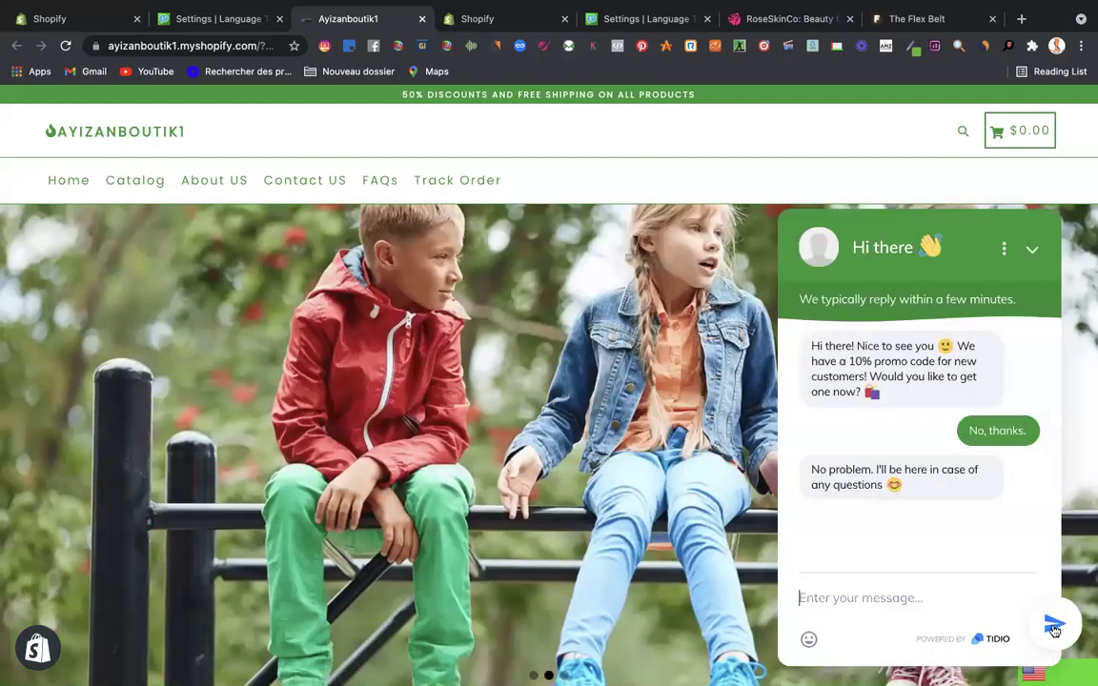
{"action": "left_click", "coordinate": [1033, 251]}
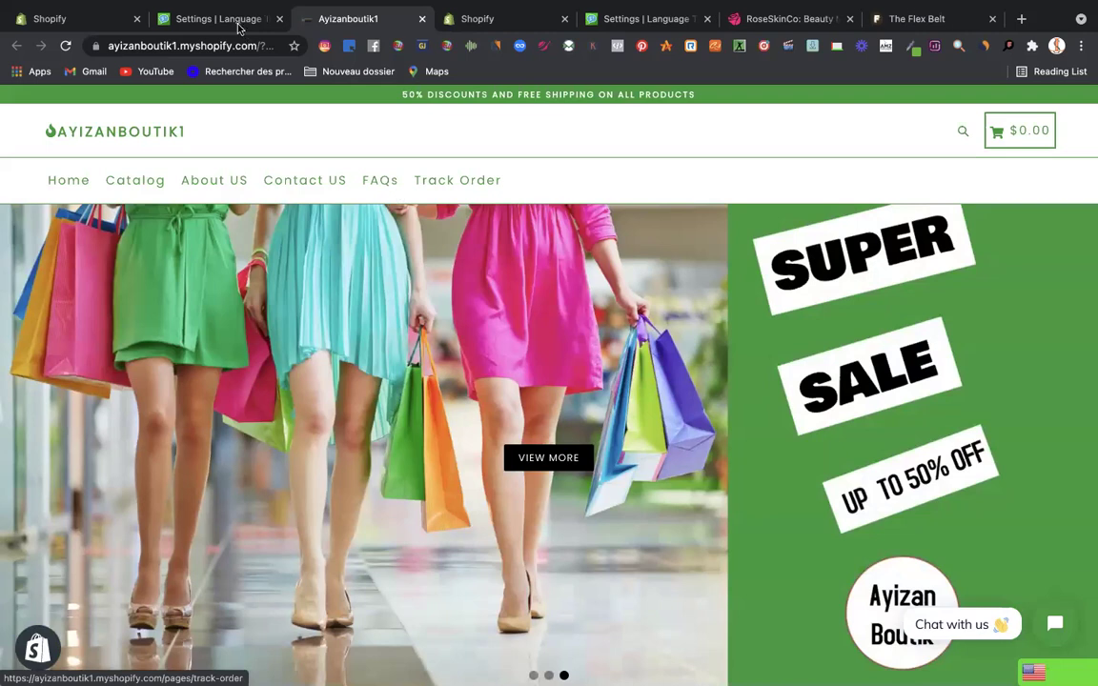
- Change the widget offsets to -90 from right and 10 from bottom, save, and view the storefront
{"action": "key", "text": "ctrl+shift+Tab"}
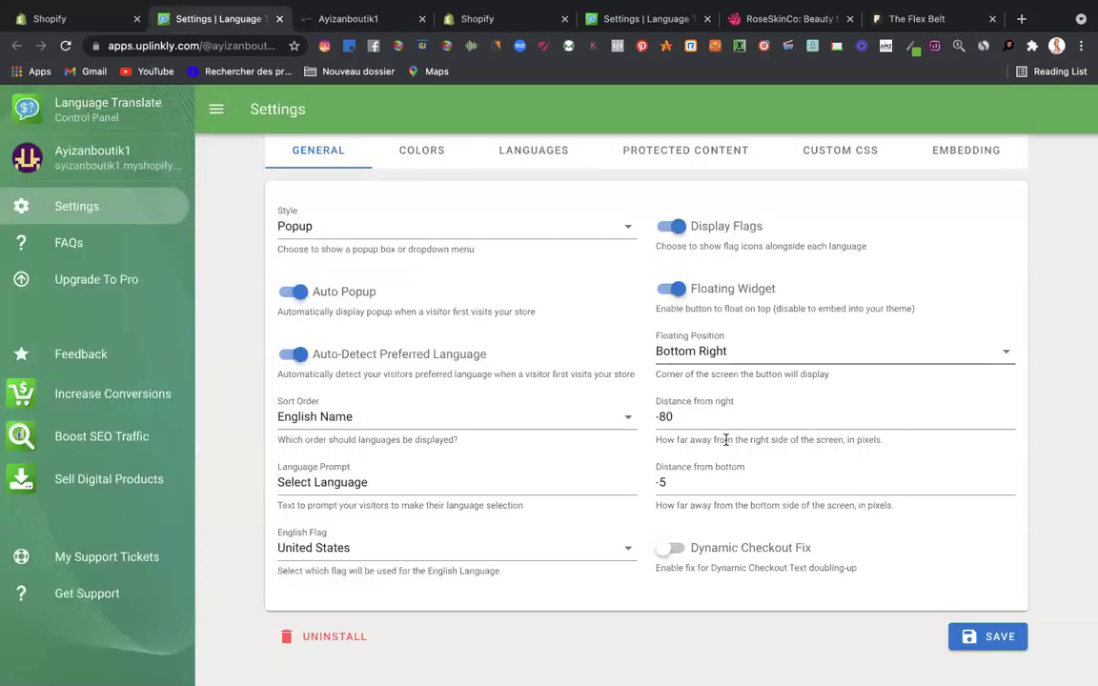
{"action": "left_click", "coordinate": [682, 420]}
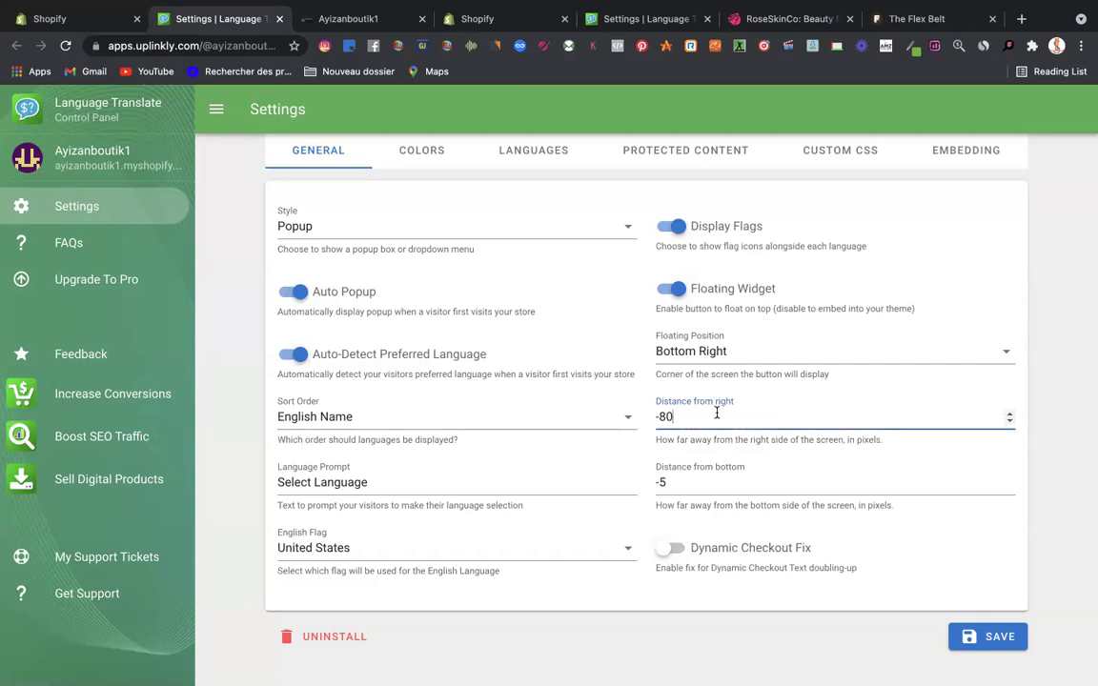
{"action": "key", "text": "BackSpace"}
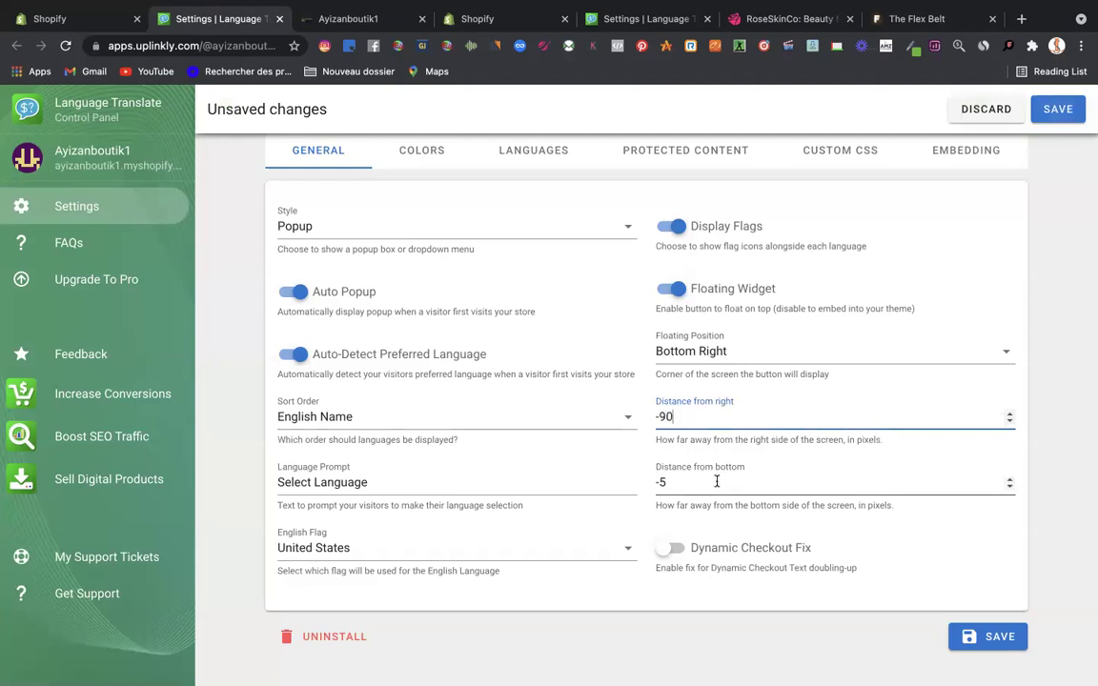
{"action": "left_click", "coordinate": [685, 483]}
{"action": "type", "text": "10"}
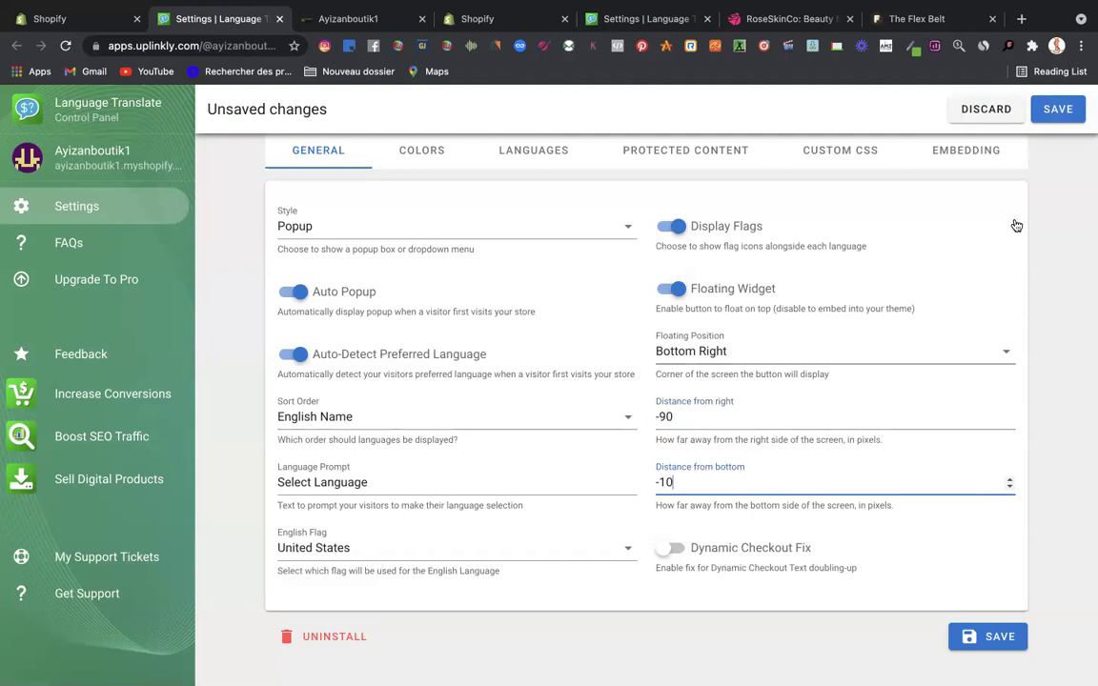
{"action": "left_click", "coordinate": [1056, 112]}
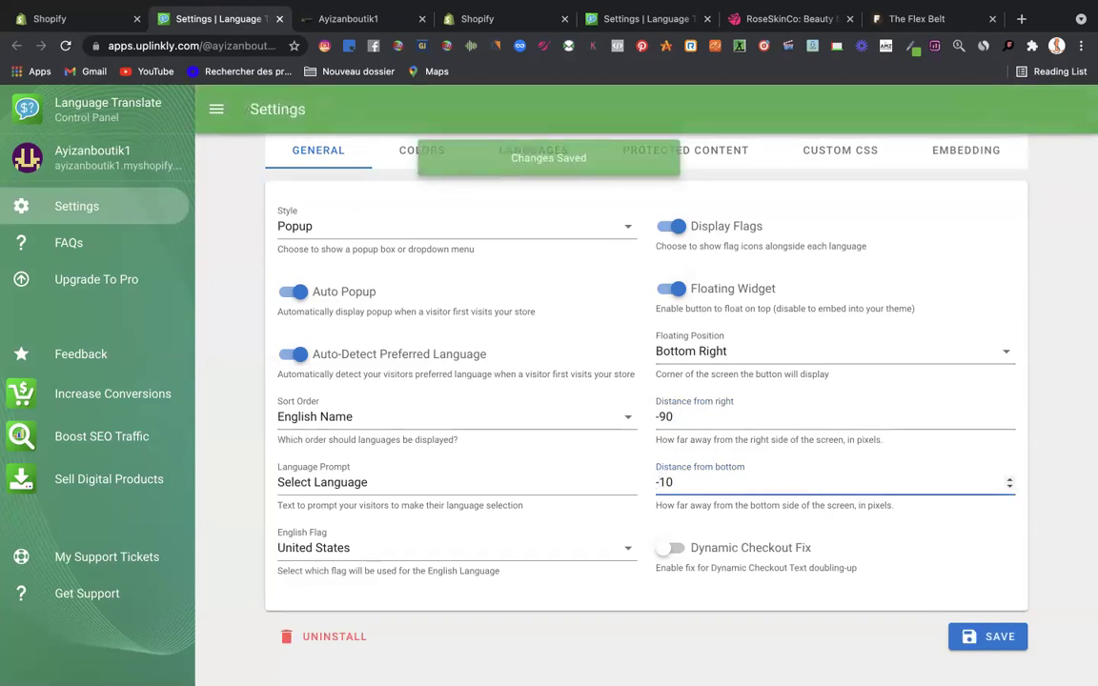
{"action": "key", "text": "BackSpace"}
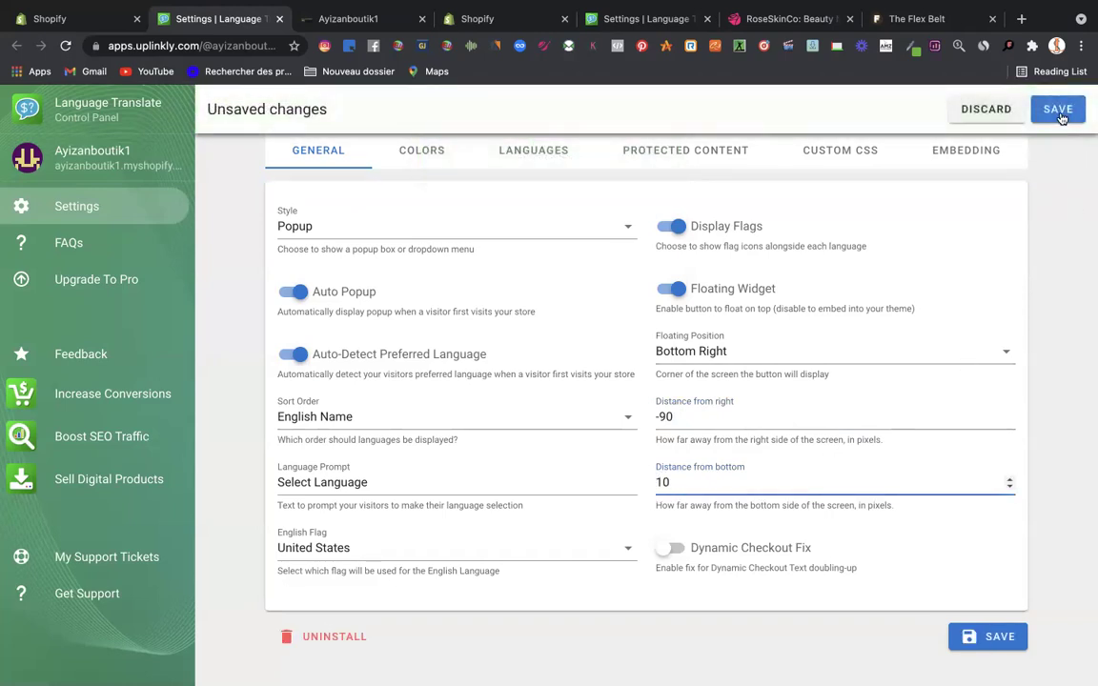
{"action": "left_click", "coordinate": [1058, 111]}
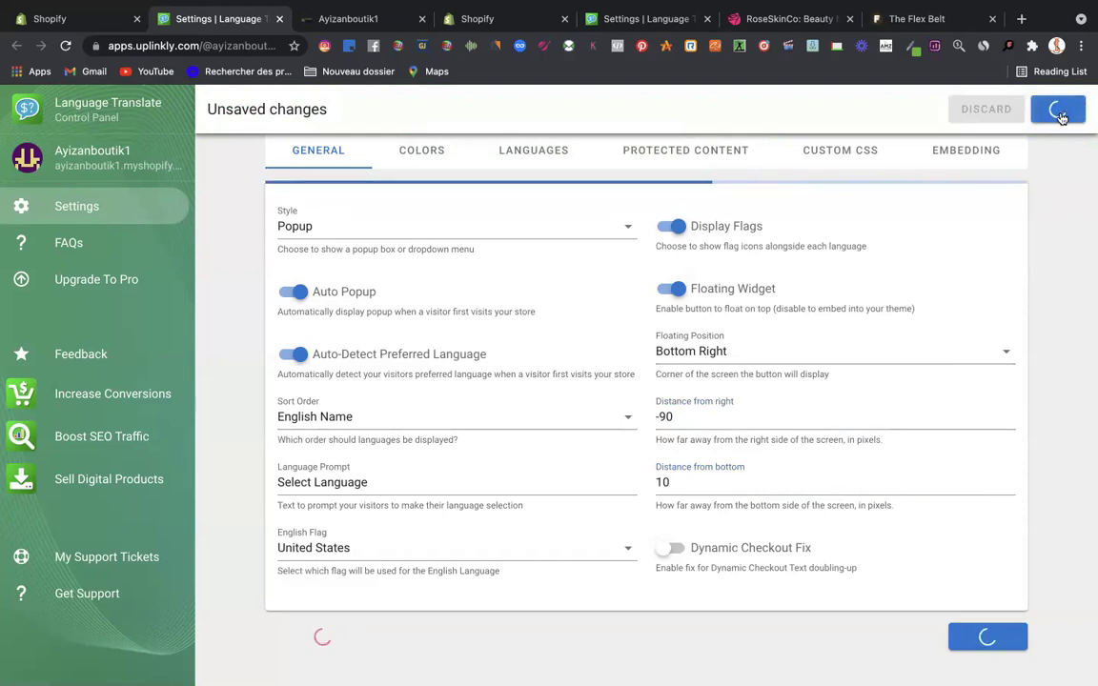
{"action": "left_click", "coordinate": [339, 19]}
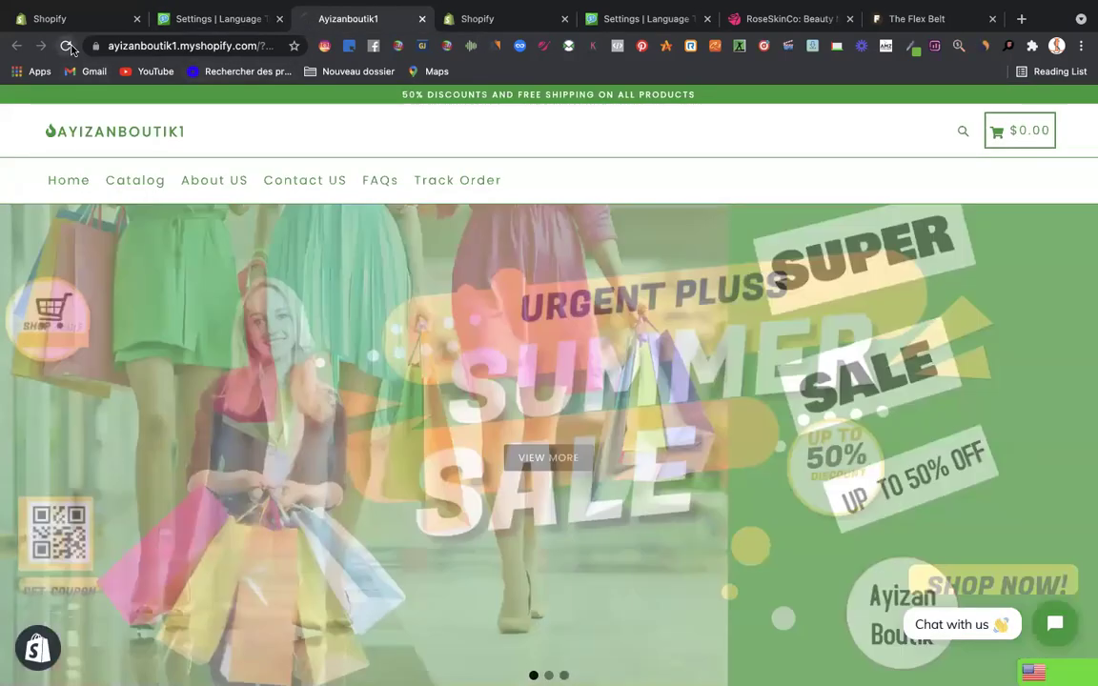
- Reload the storefront, then set the widget to -80 from right and 5 from bottom and save
{"action": "left_click", "coordinate": [67, 46]}
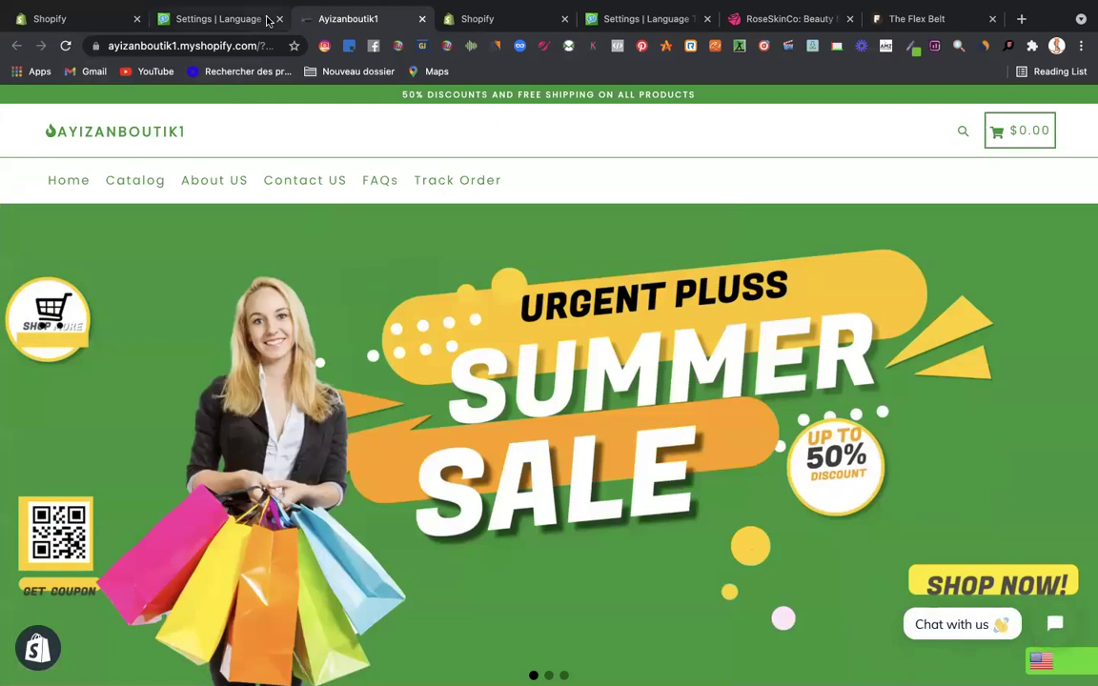
{"action": "left_click", "coordinate": [224, 19]}
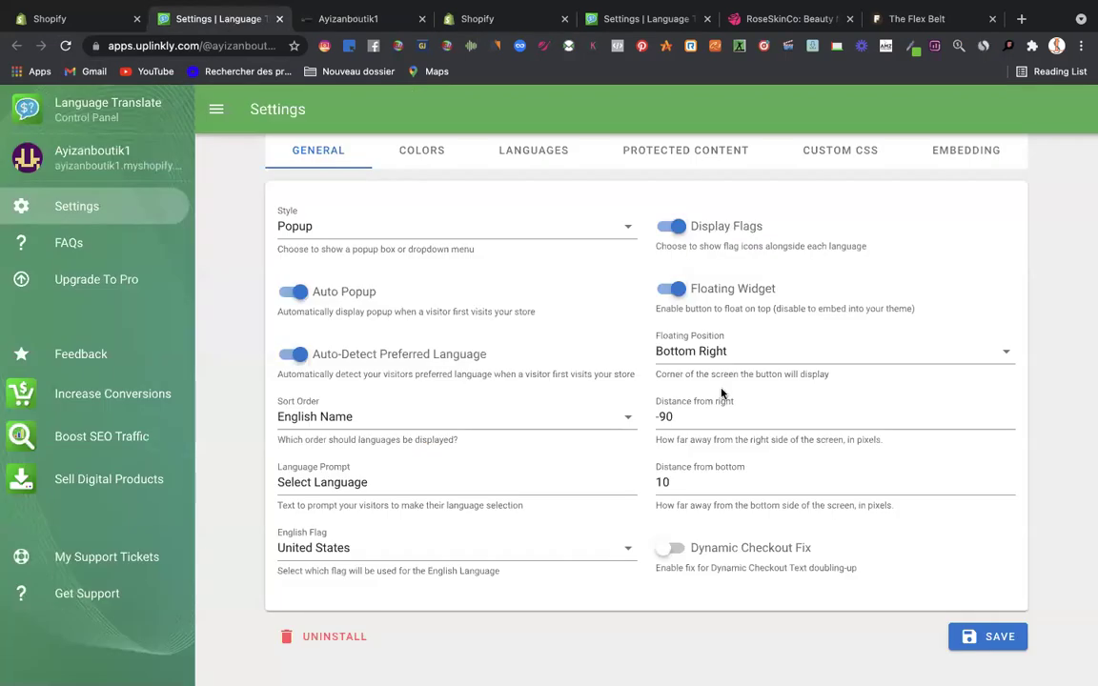
{"action": "left_click", "coordinate": [664, 416]}
{"action": "key", "text": "BackSpace"}
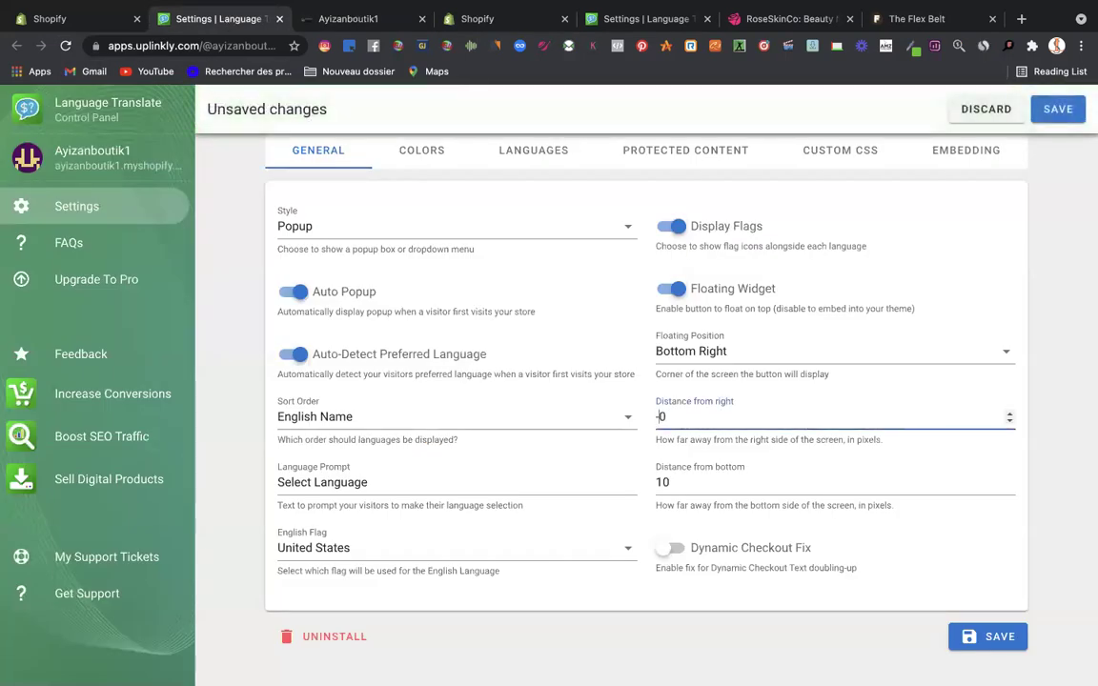
{"action": "left_click", "coordinate": [665, 483]}
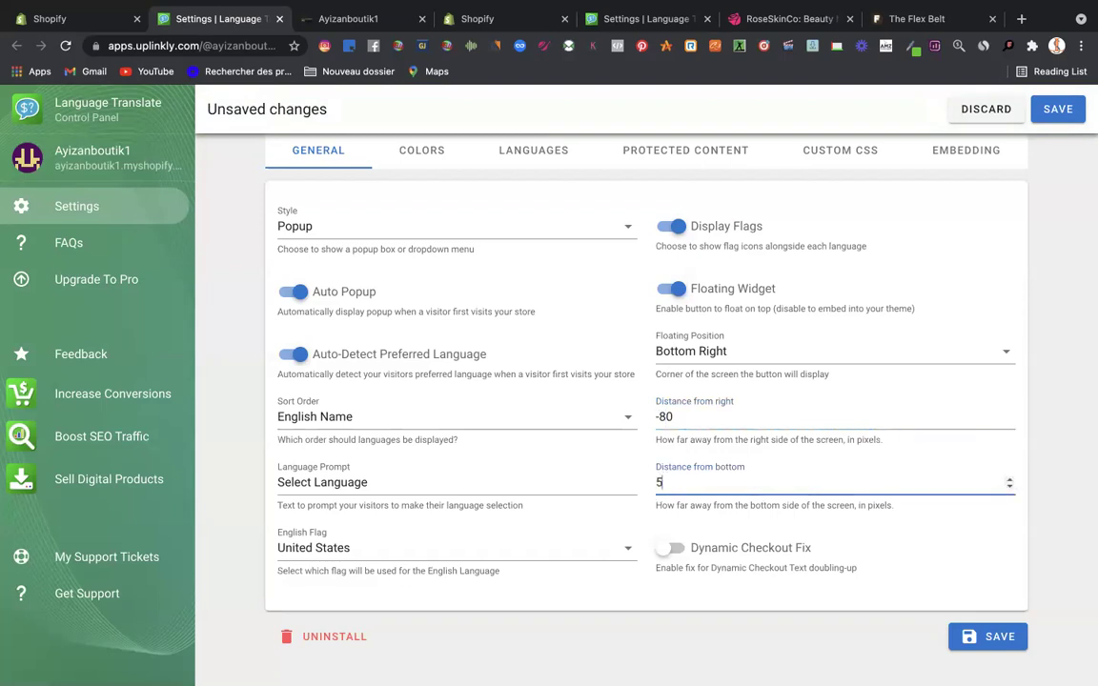
{"action": "left_click", "coordinate": [1058, 108]}
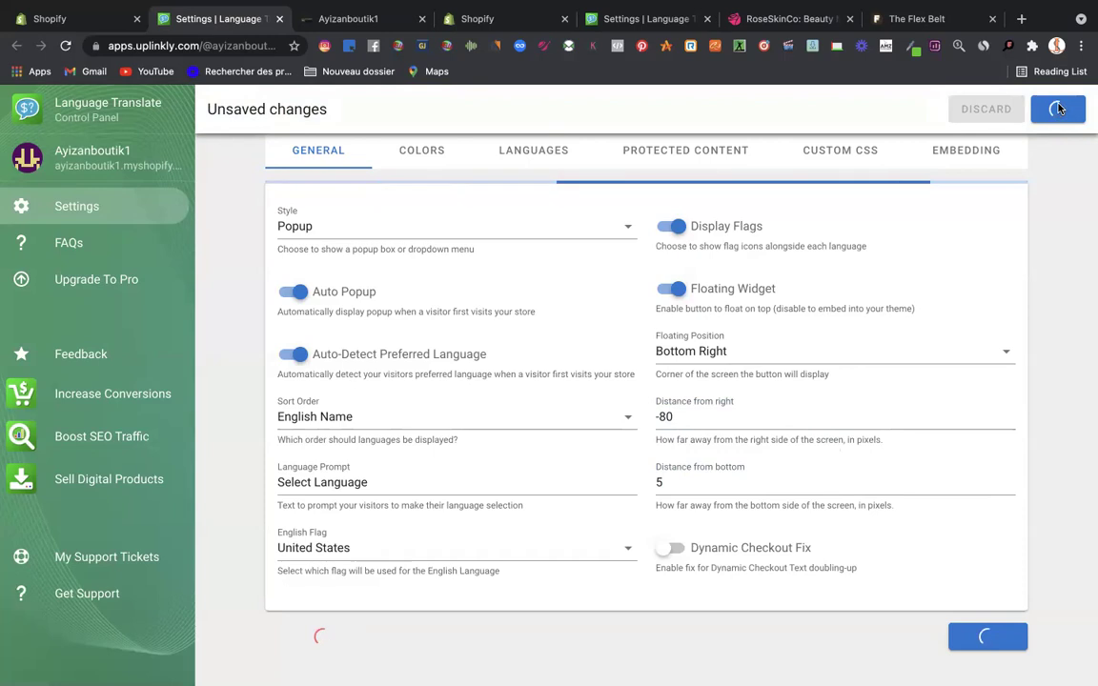
{"action": "left_click", "coordinate": [339, 19]}
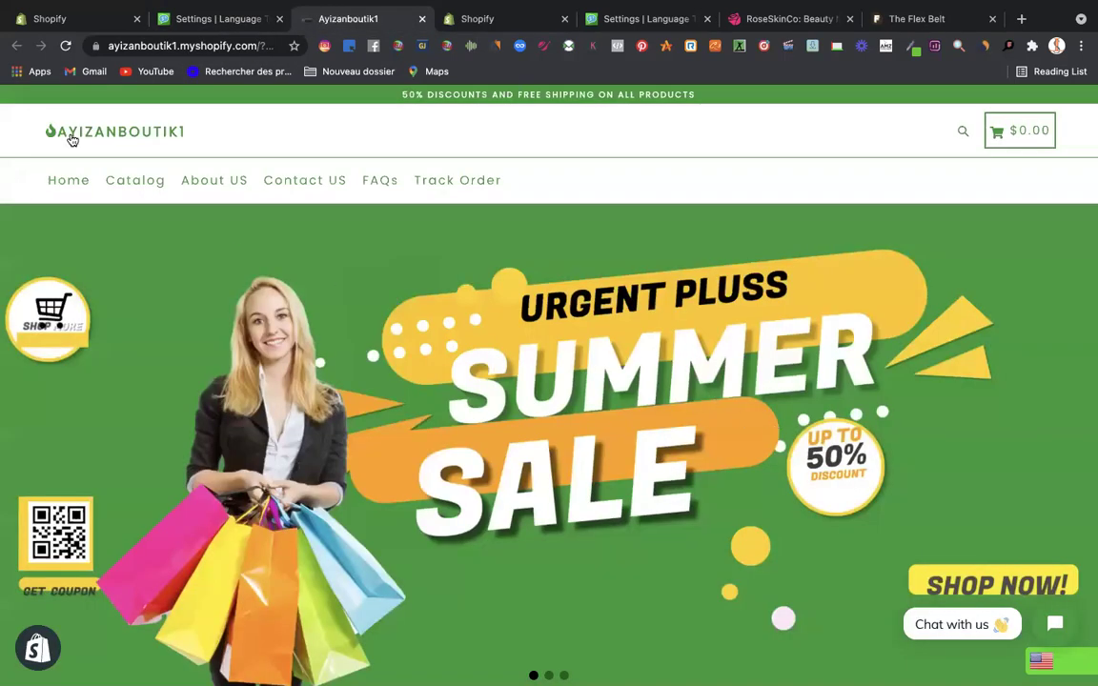
- Remove the minus so the widget's right offset is 80 px, save, and recheck the storefront
{"action": "left_click", "coordinate": [65, 46]}
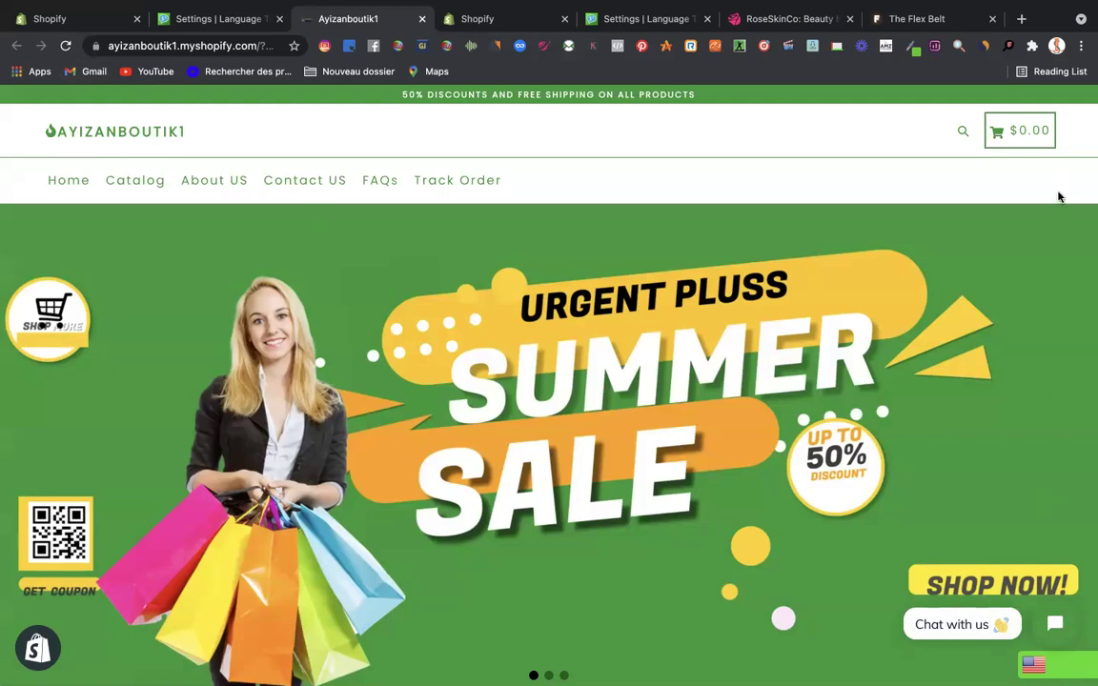
{"action": "left_click", "coordinate": [201, 19]}
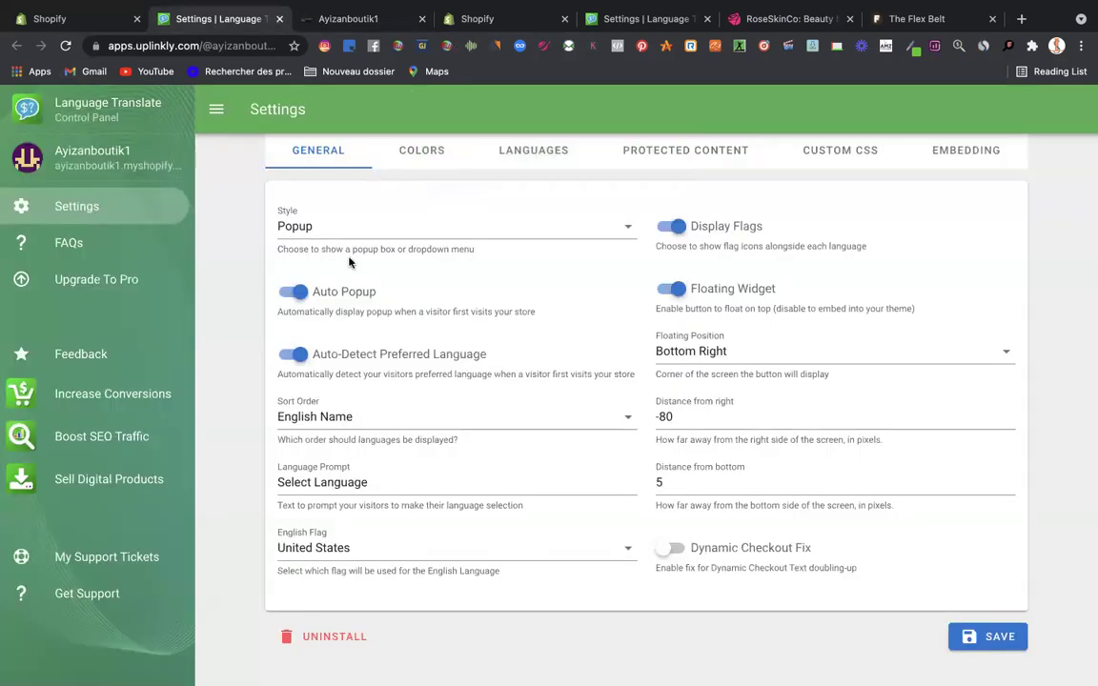
{"action": "left_click", "coordinate": [665, 420]}
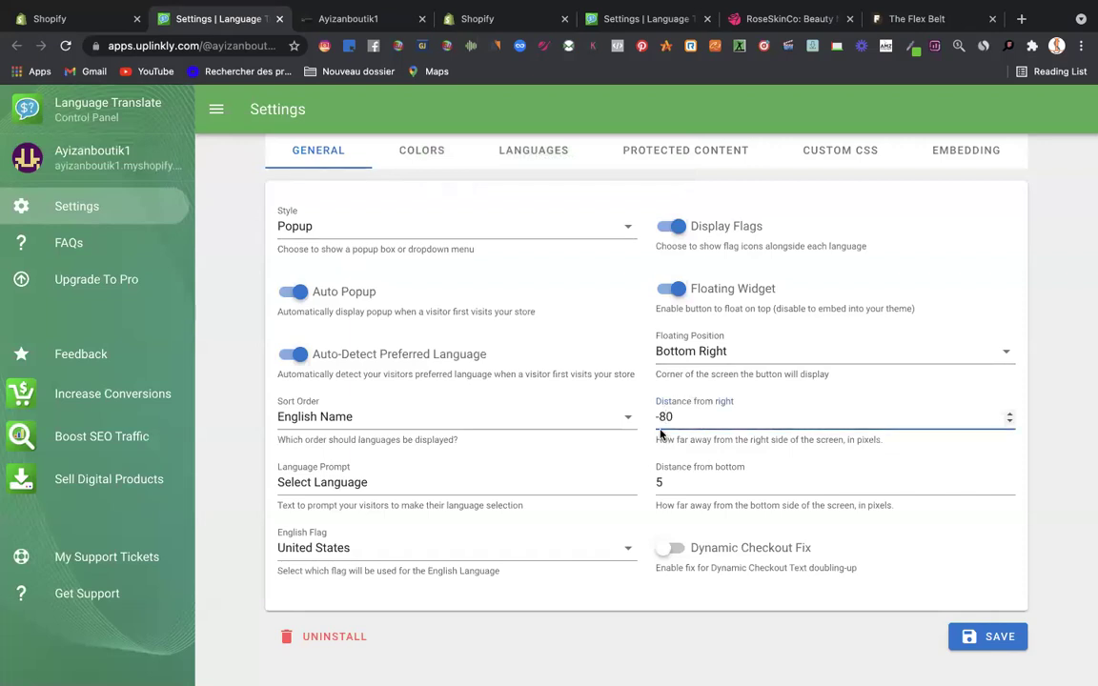
{"action": "key", "text": "BackSpace"}
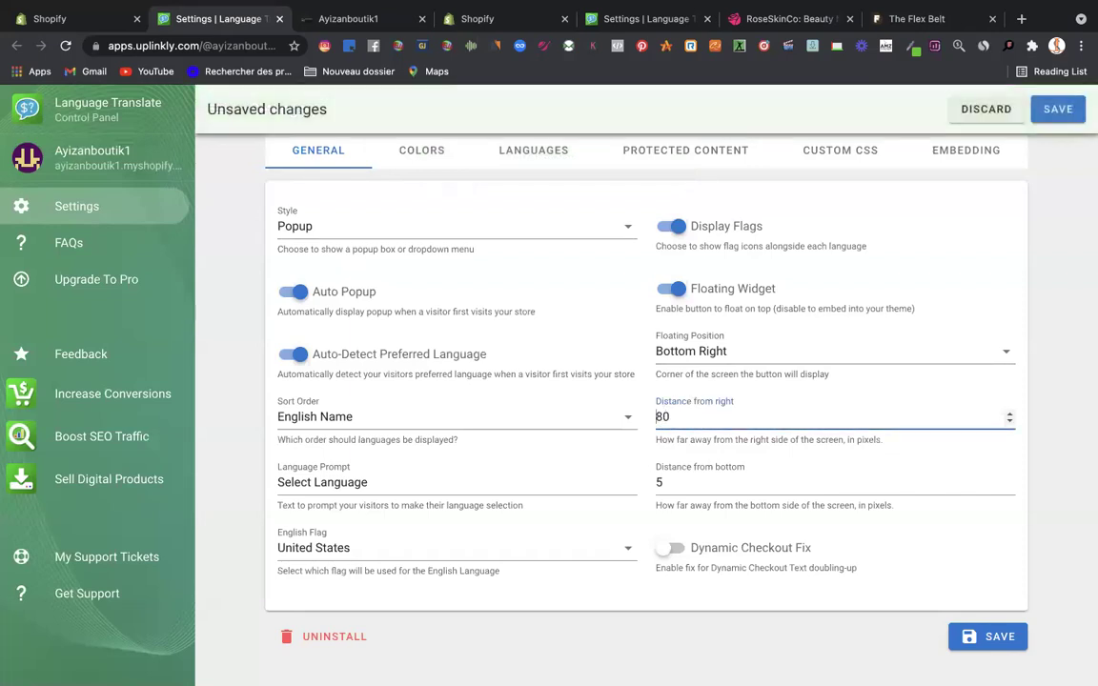
{"action": "left_click", "coordinate": [1066, 109]}
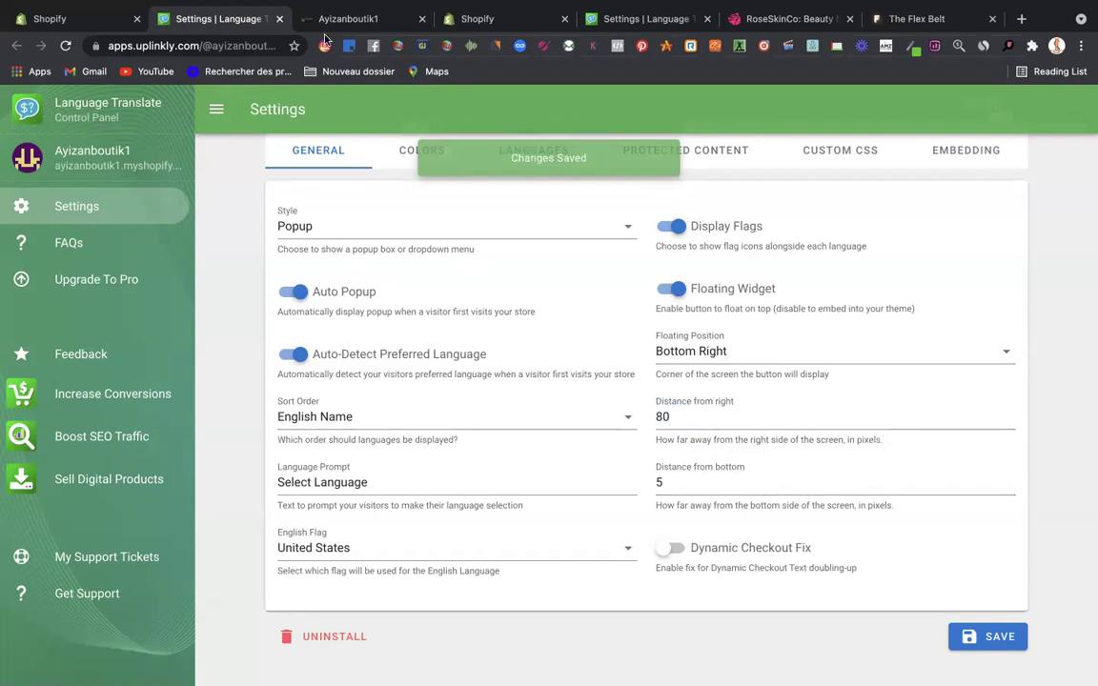
{"action": "left_click", "coordinate": [350, 18]}
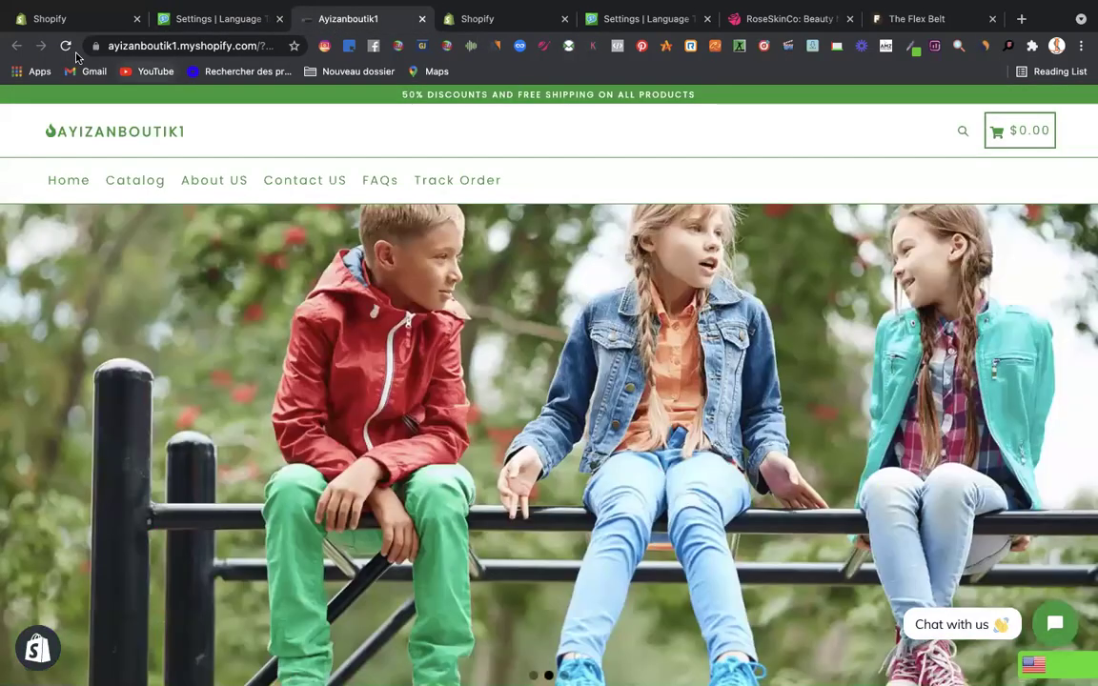
- Save widget offsets of 5 px from the right and -80 from the bottom, then view the storefront
{"action": "left_click", "coordinate": [67, 47]}
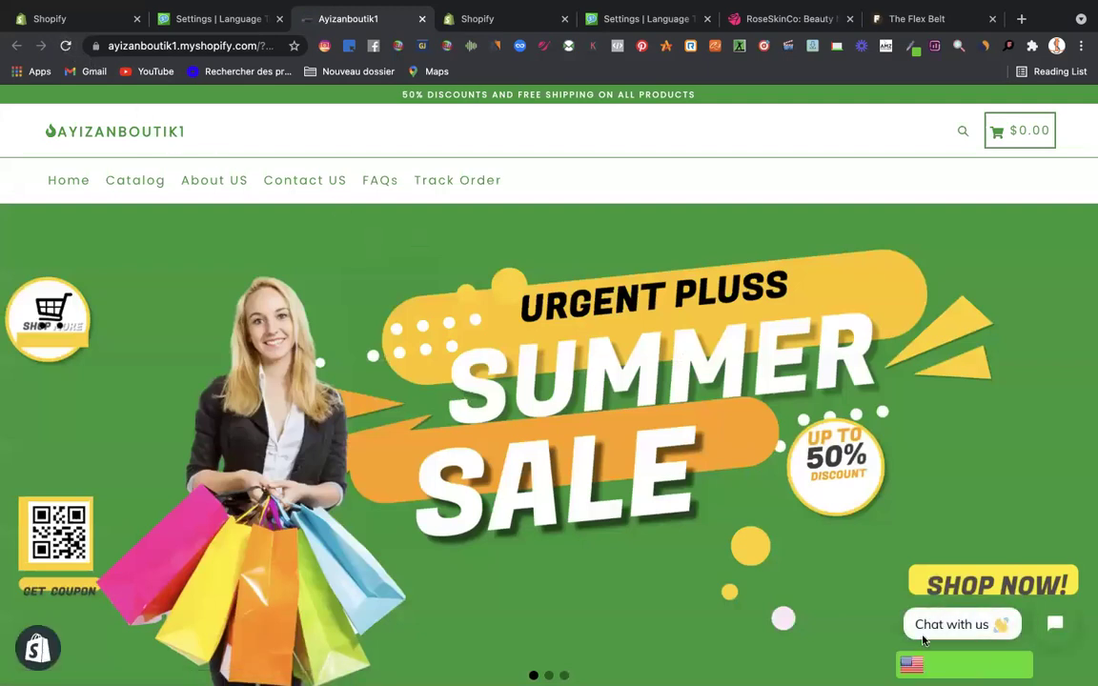
{"action": "left_click", "coordinate": [225, 19]}
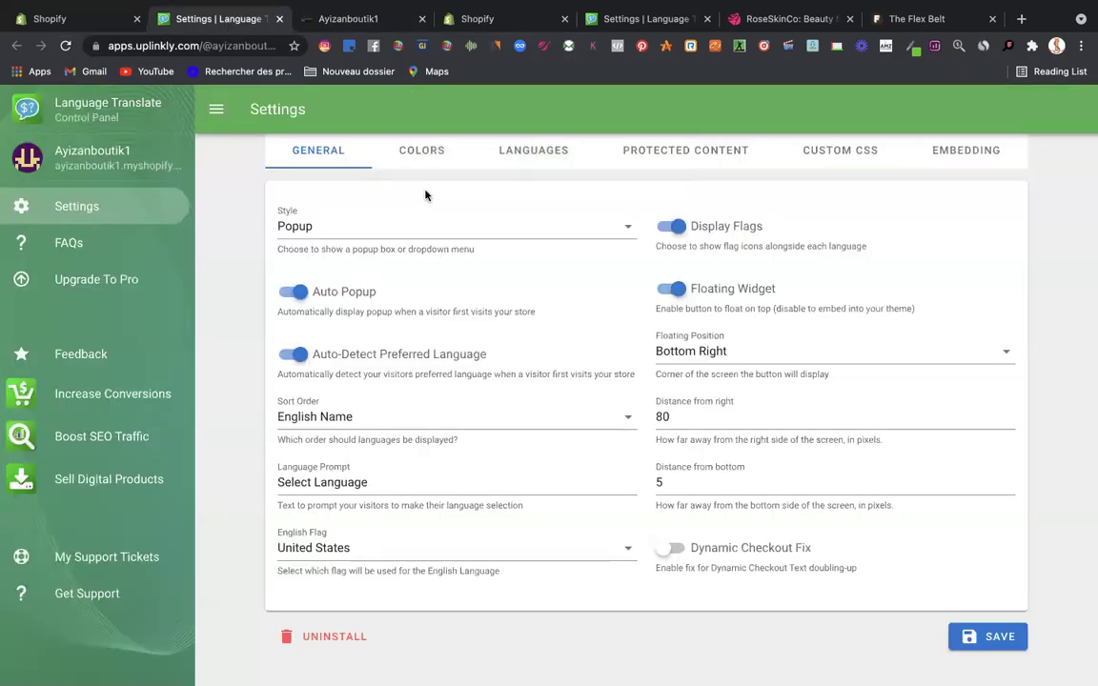
{"action": "left_click", "coordinate": [669, 418]}
{"action": "key", "text": "BackSpace"}
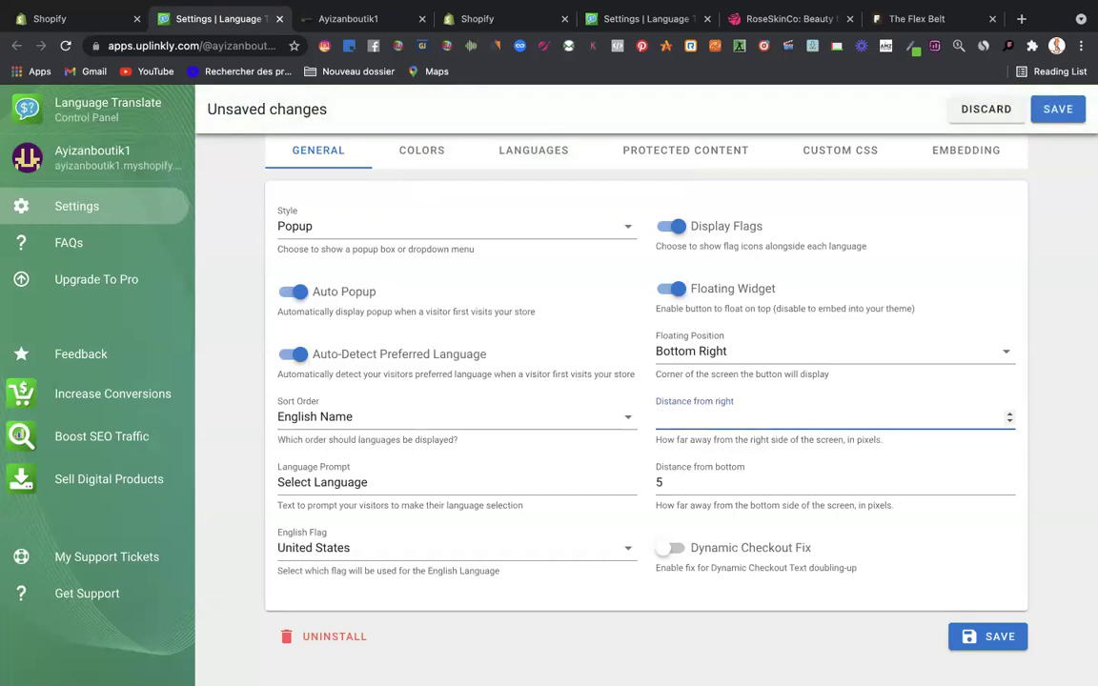
{"action": "left_click", "coordinate": [675, 482]}
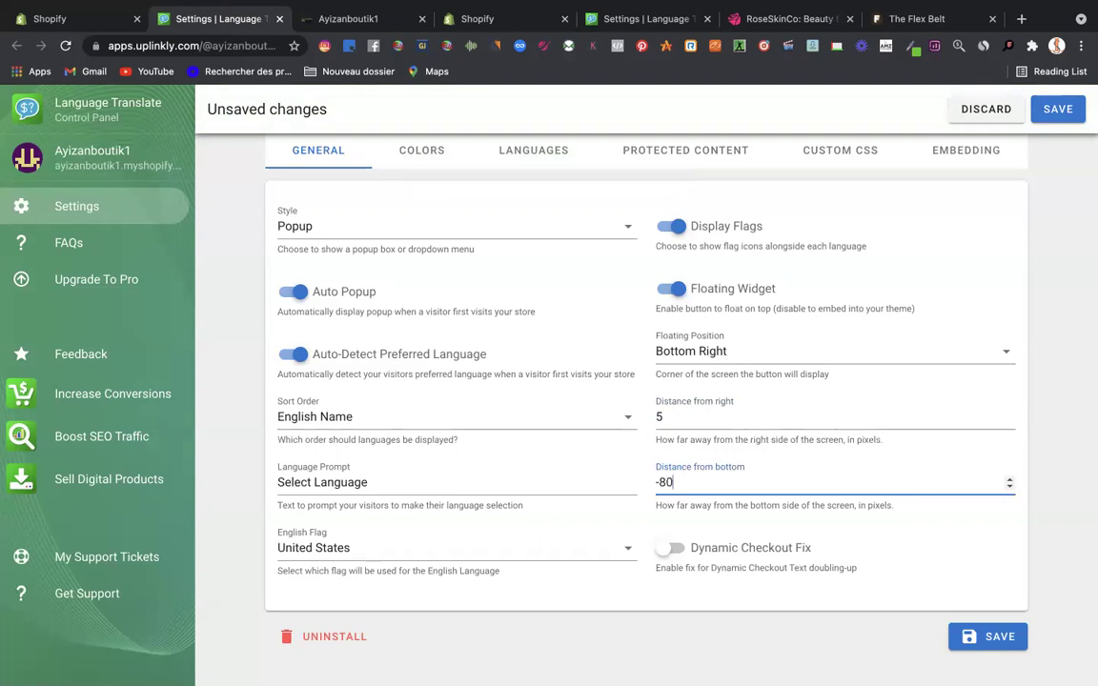
{"action": "left_click", "coordinate": [1057, 110]}
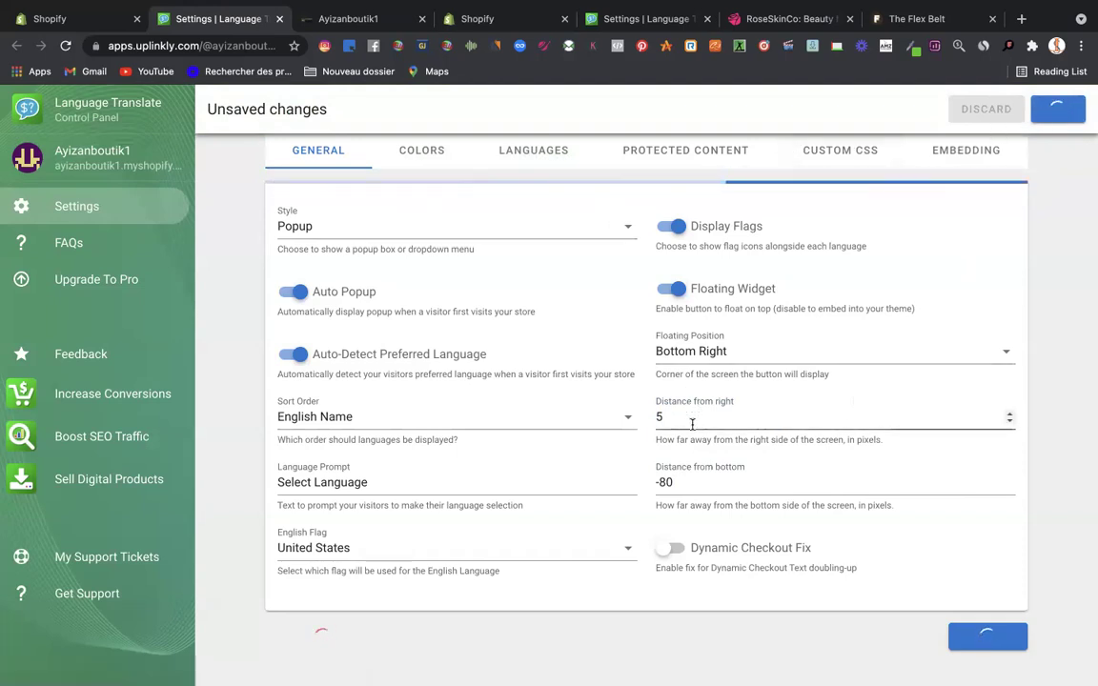
{"action": "left_click", "coordinate": [336, 19]}
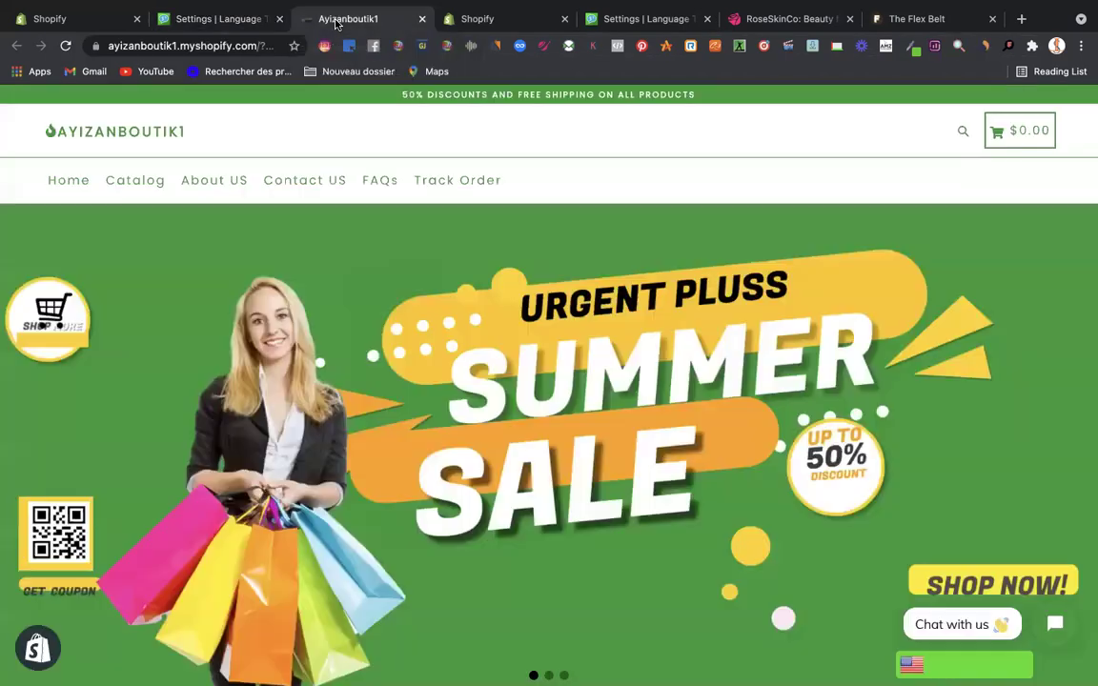
- Reload and scroll the storefront to check the widget, then go back to the Language Translate settings
{"action": "left_click", "coordinate": [65, 45]}
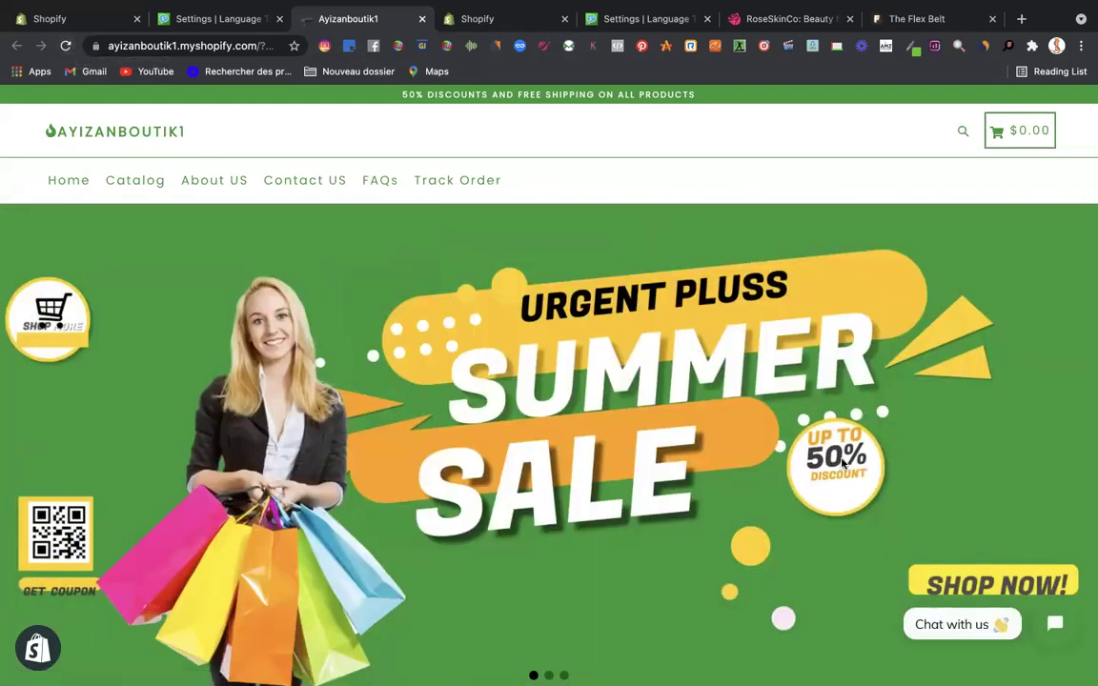
{"action": "scroll", "coordinate": [810, 453], "scroll_direction": "down", "scroll_amount": 2}
{"action": "scroll", "coordinate": [842, 464], "scroll_direction": "up", "scroll_amount": 2}
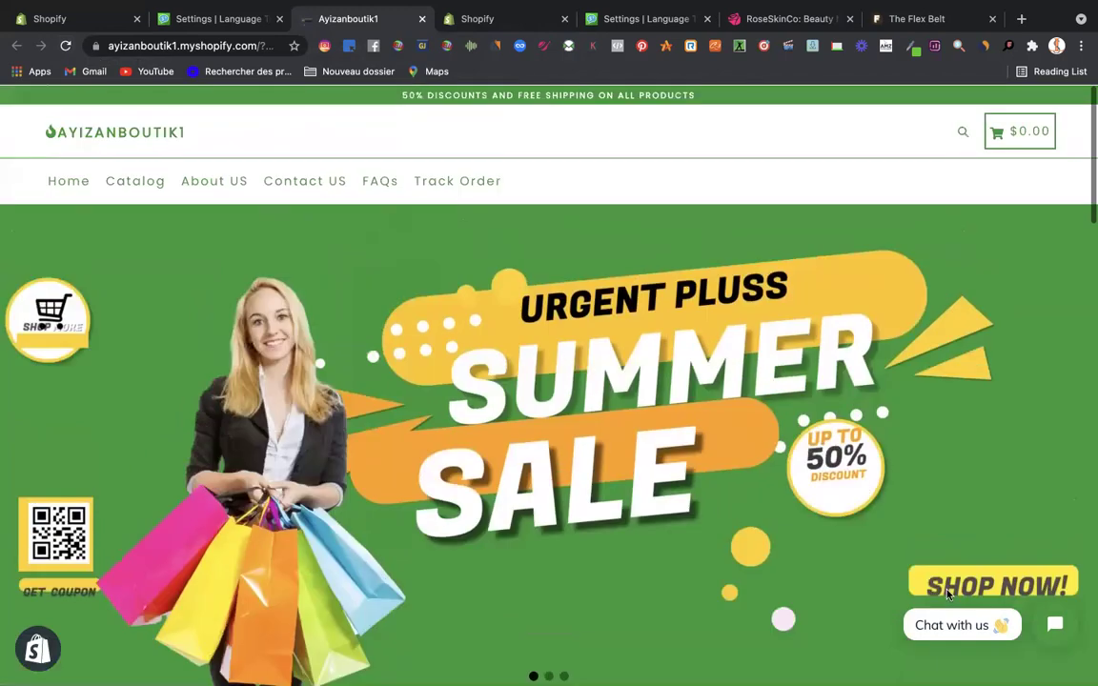
{"action": "scroll", "coordinate": [990, 370], "scroll_direction": "down", "scroll_amount": 3}
{"action": "scroll", "coordinate": [990, 369], "scroll_direction": "up", "scroll_amount": 3}
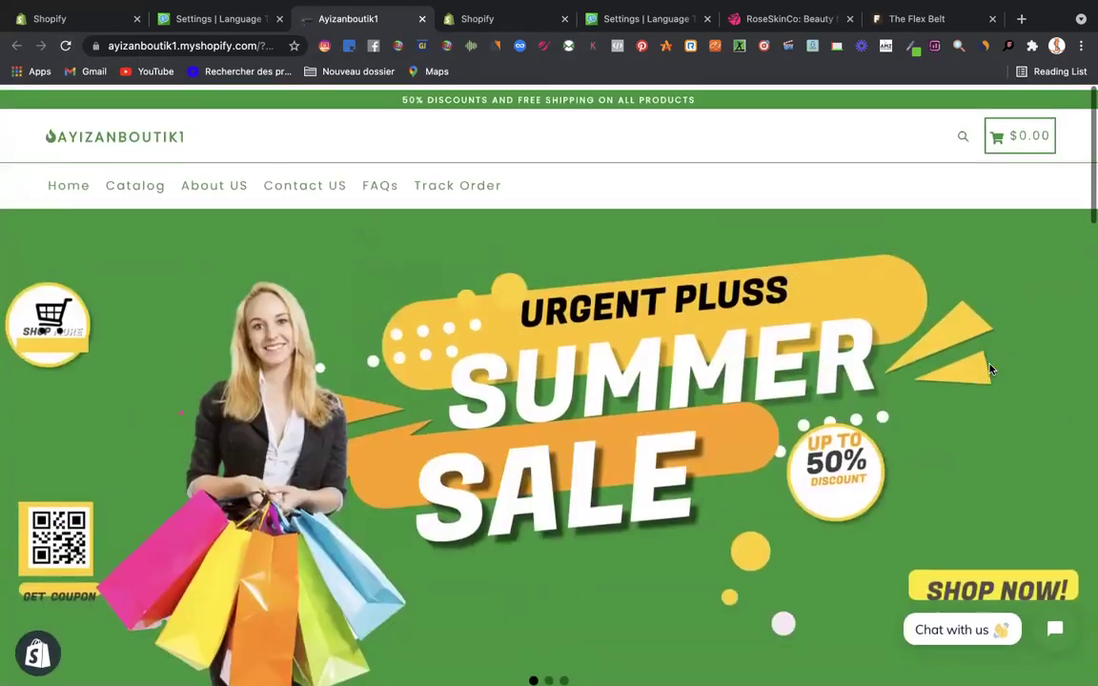
{"action": "scroll", "coordinate": [990, 370], "scroll_direction": "down", "scroll_amount": 4}
{"action": "scroll", "coordinate": [990, 369], "scroll_direction": "up", "scroll_amount": 4}
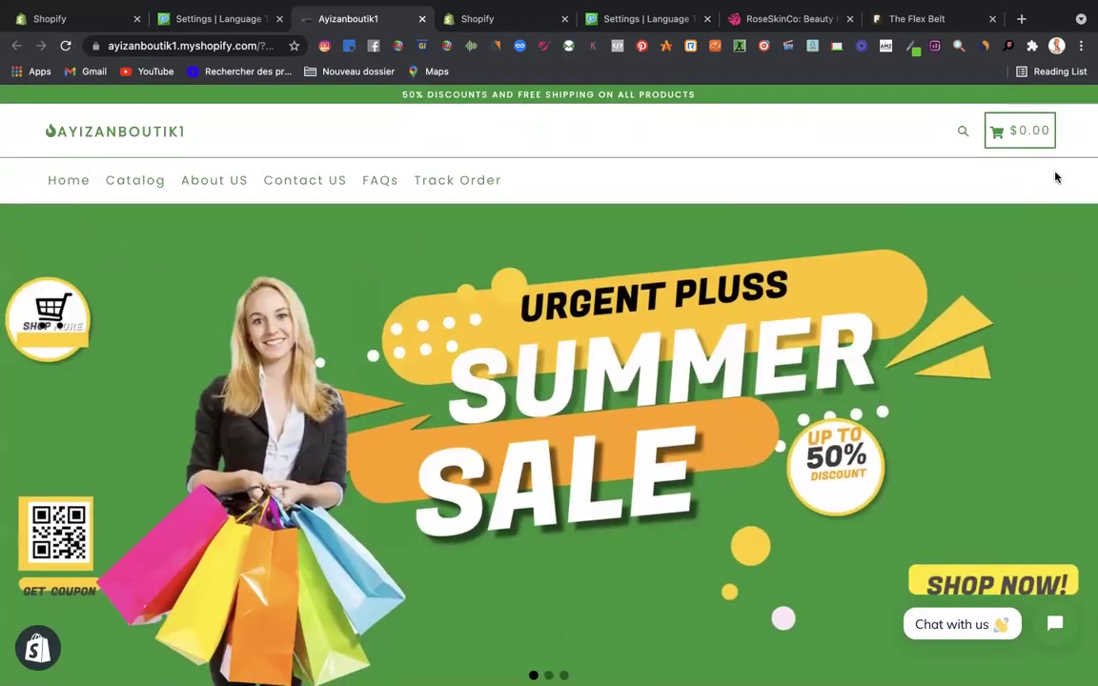
{"action": "scroll", "coordinate": [1063, 350], "scroll_direction": "down", "scroll_amount": 2}
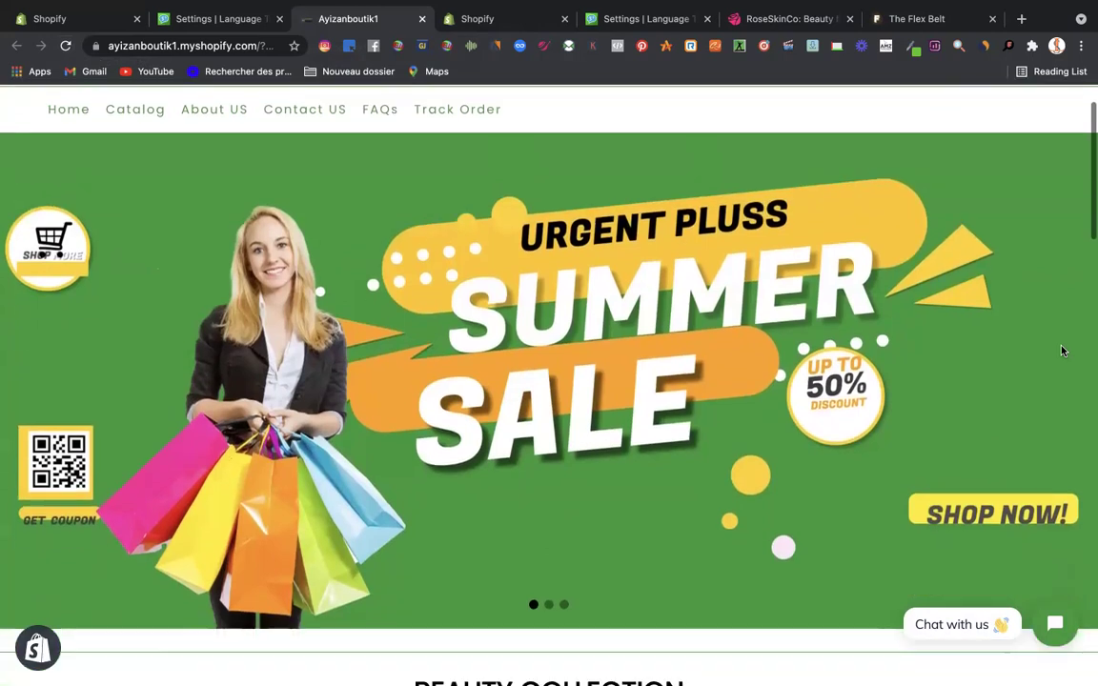
{"action": "scroll", "coordinate": [1063, 351], "scroll_direction": "up", "scroll_amount": 2}
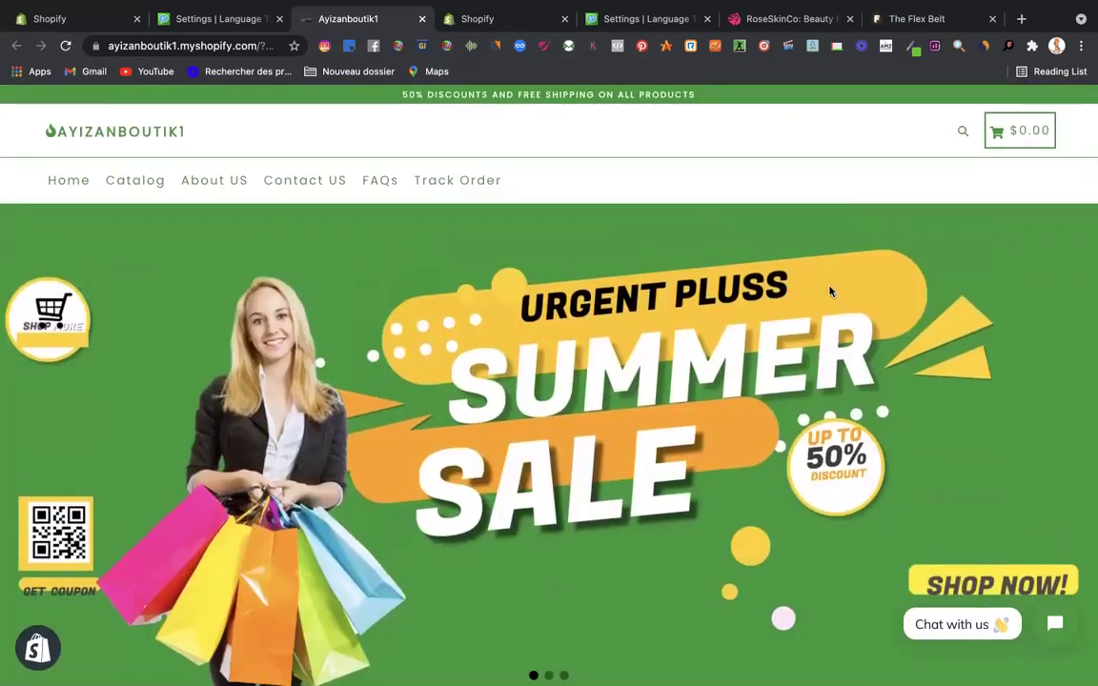
{"action": "scroll", "coordinate": [829, 291], "scroll_direction": "down", "scroll_amount": 4}
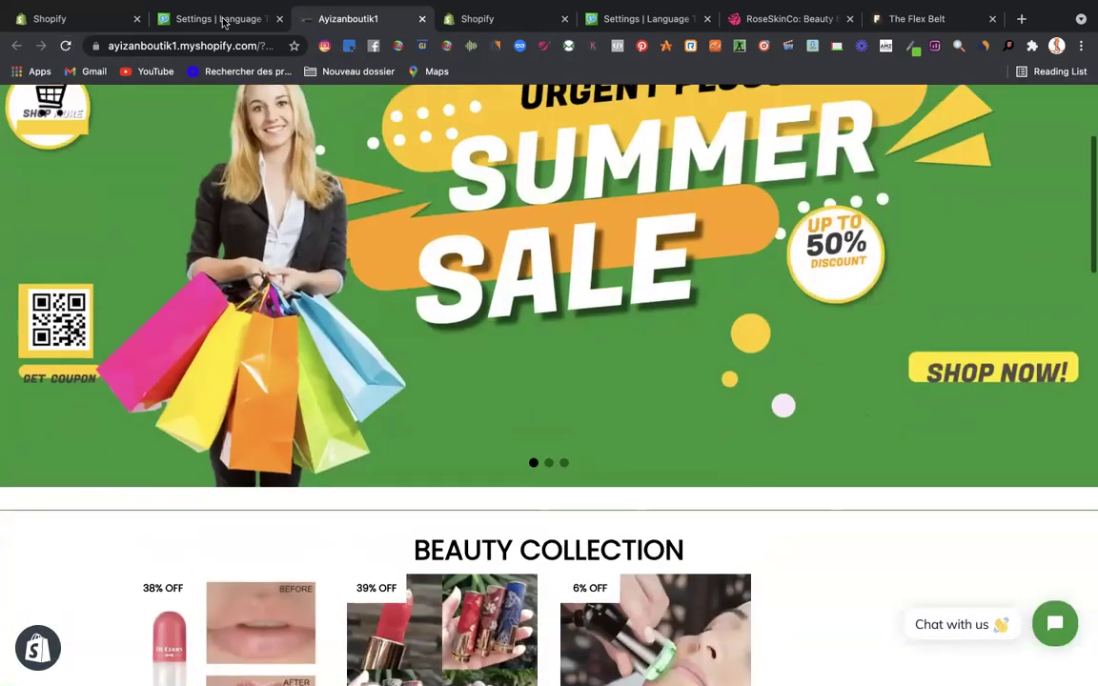
{"action": "left_click", "coordinate": [206, 21]}
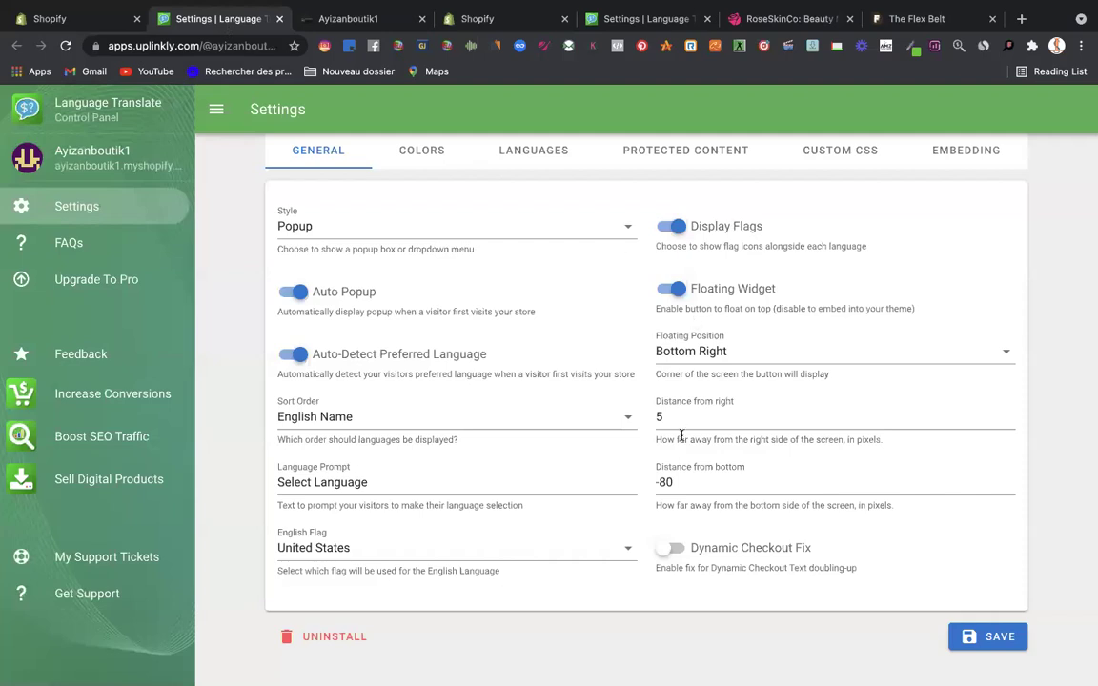
- Save the widget's distance from bottom as 80 and check it on the storefront
{"action": "double_click", "coordinate": [662, 482]}
{"action": "type", "text": "80"}
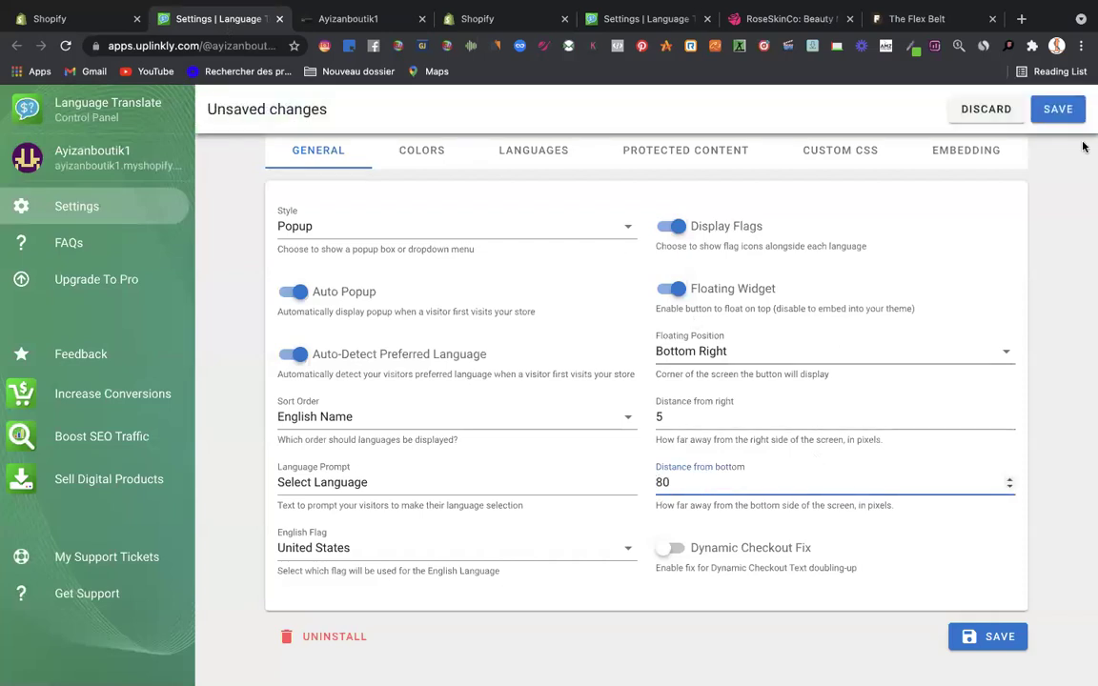
{"action": "left_click", "coordinate": [1068, 116]}
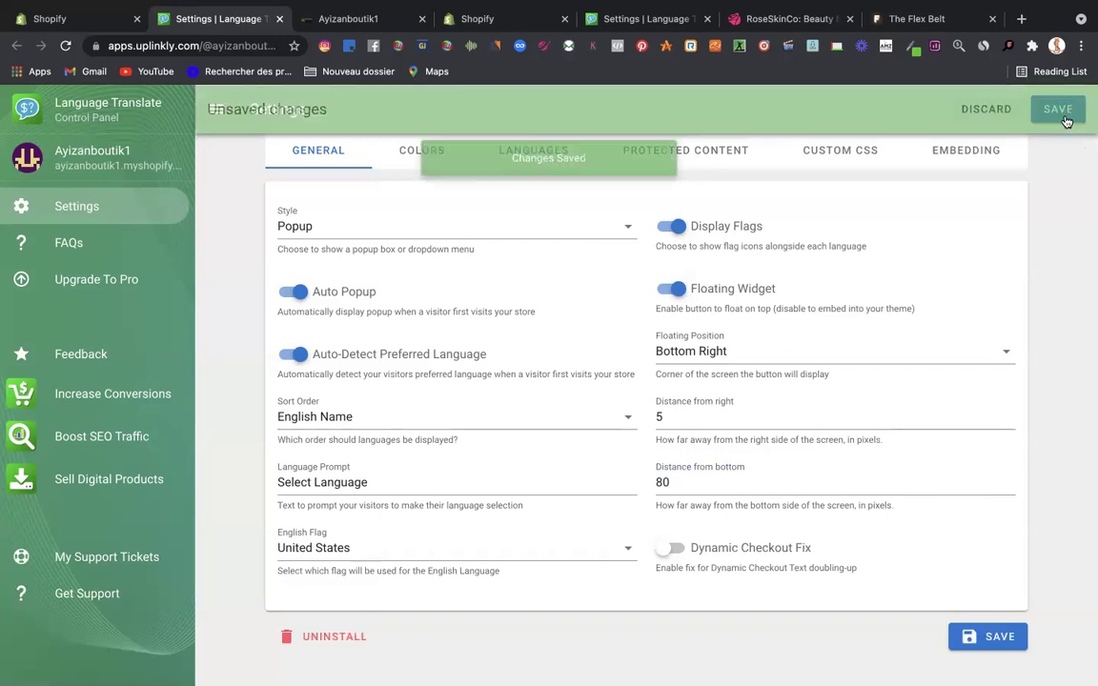
{"action": "left_click", "coordinate": [389, 7]}
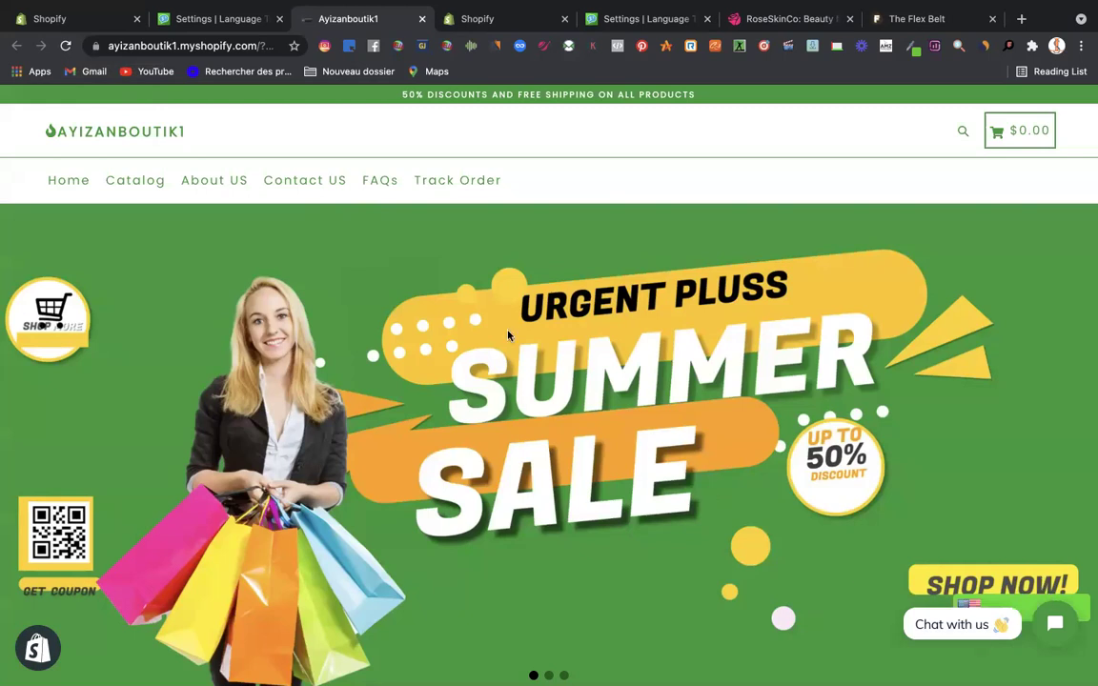
- Back in the translator settings, change the distance from bottom to 50 and save
{"action": "left_click", "coordinate": [232, 21]}
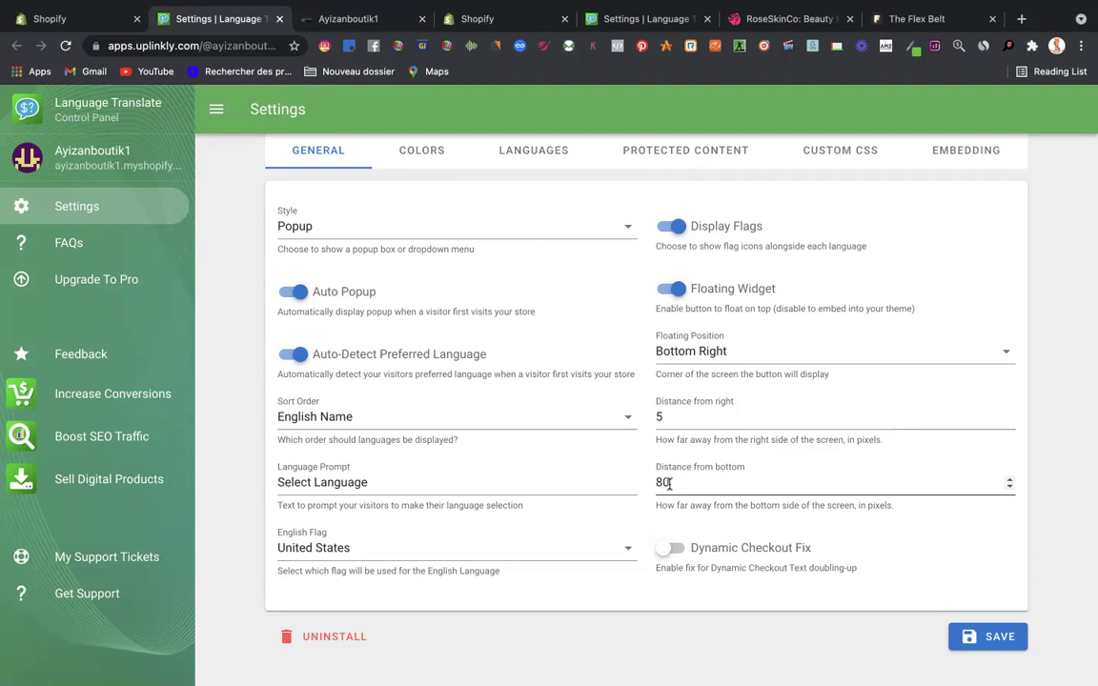
{"action": "left_click", "coordinate": [675, 482]}
{"action": "key", "text": "BackSpace"}
{"action": "key", "text": "BackSpace"}
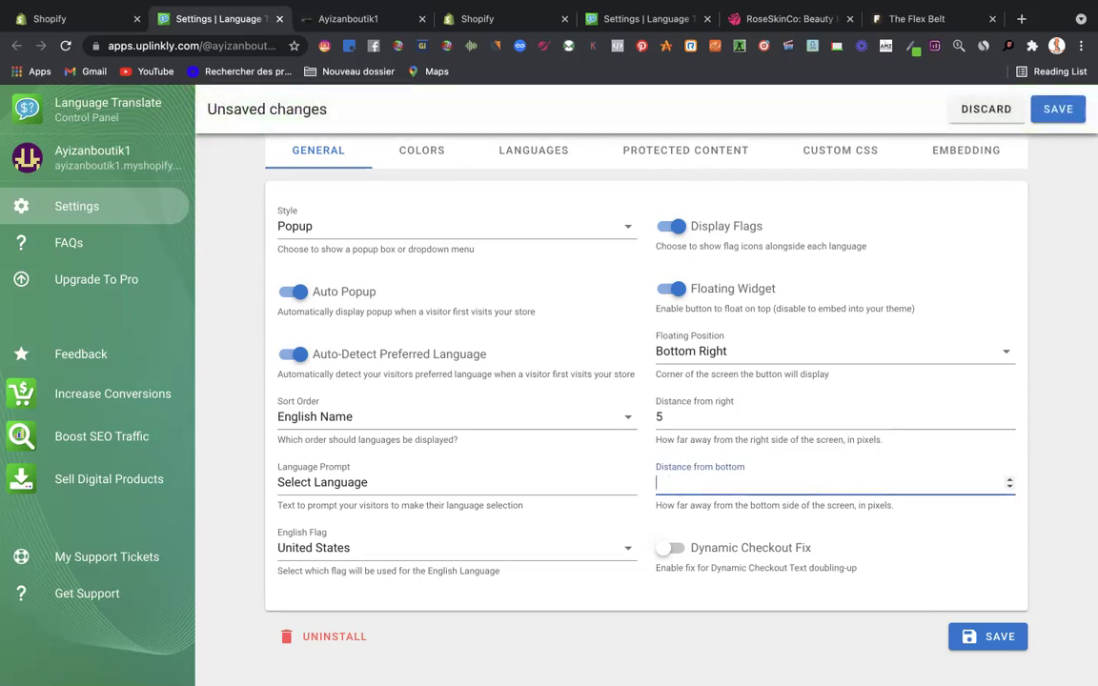
{"action": "type", "text": "50"}
{"action": "left_click", "coordinate": [1056, 109]}
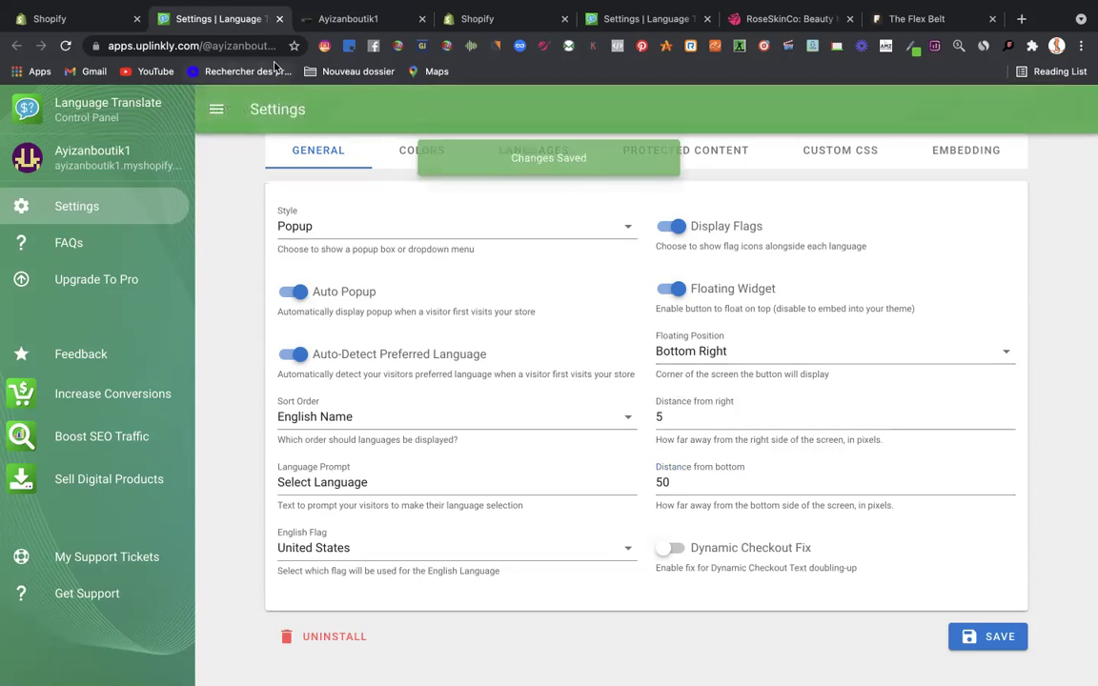
- Reload the Ayizanboutik1 storefront to see the widget's new position, then return to the settings
{"action": "left_click", "coordinate": [324, 24]}
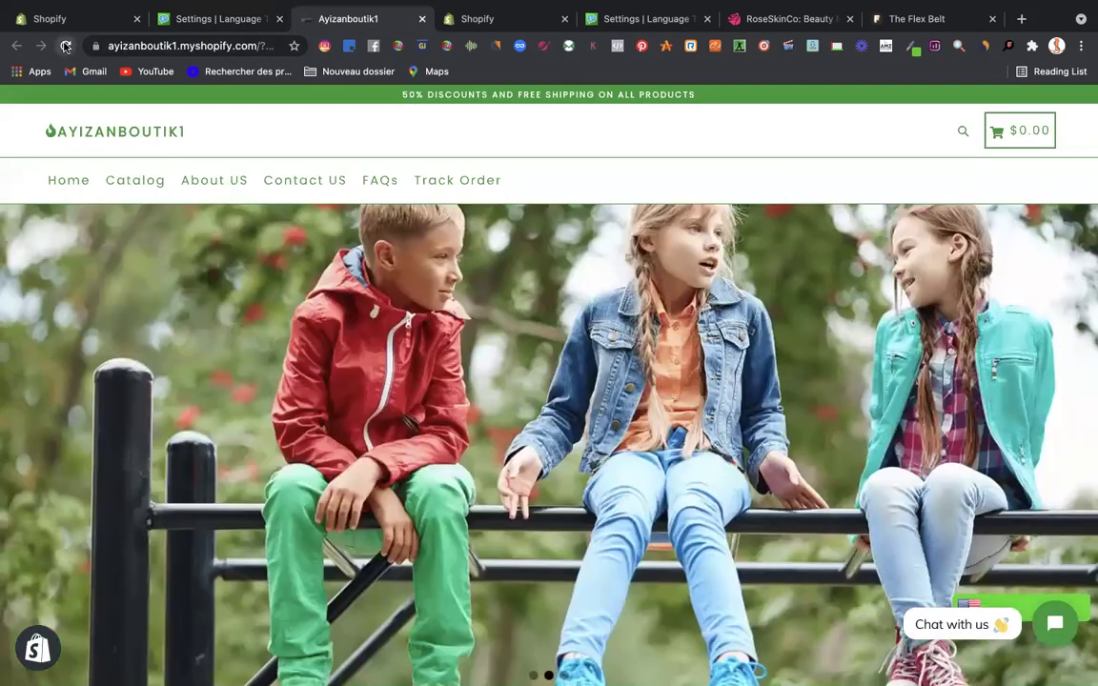
{"action": "left_click", "coordinate": [64, 46]}
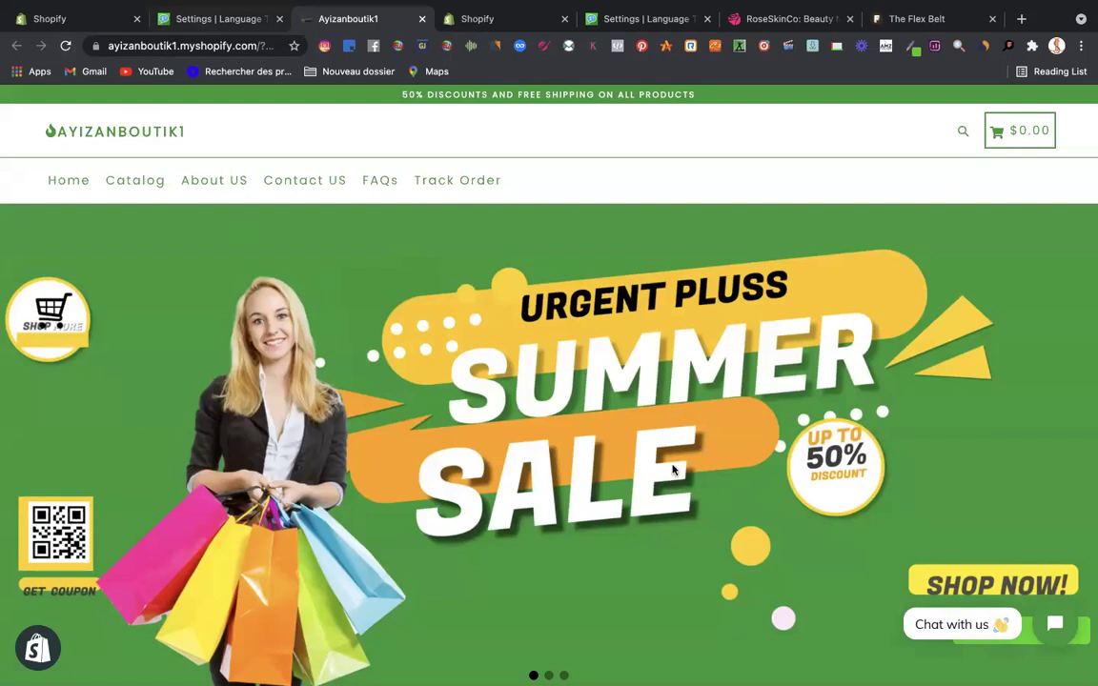
{"action": "key", "text": "super+alt+Left"}
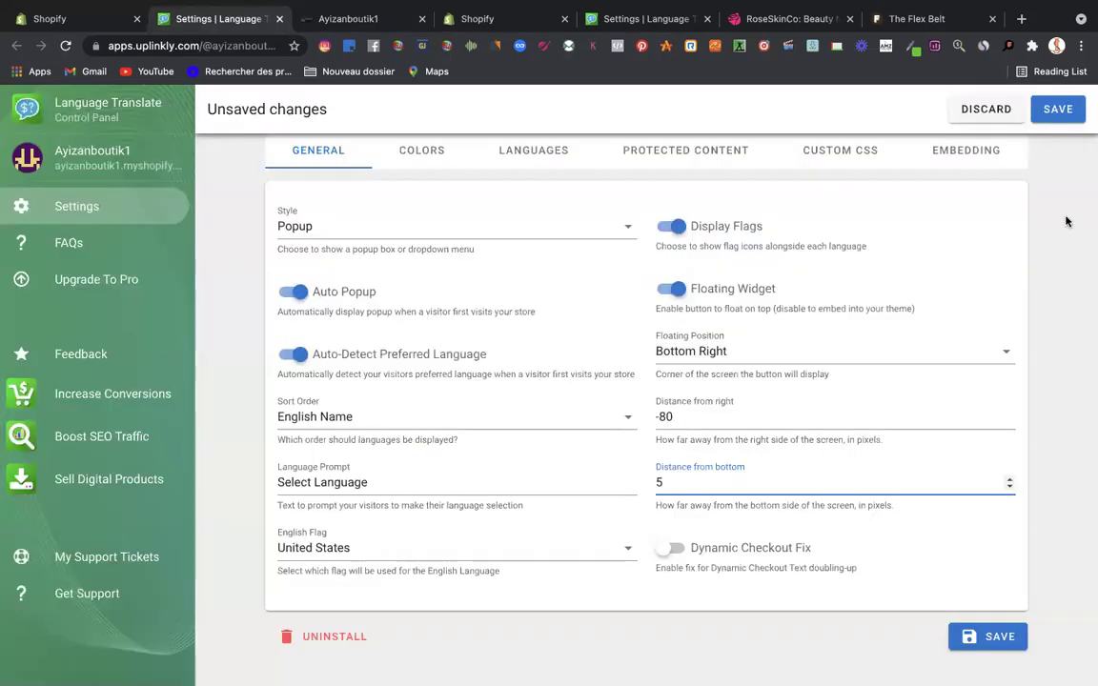
- Save the -80 right and 5 bottom widget offsets and switch to the storefront tab
{"action": "left_click", "coordinate": [1057, 109]}
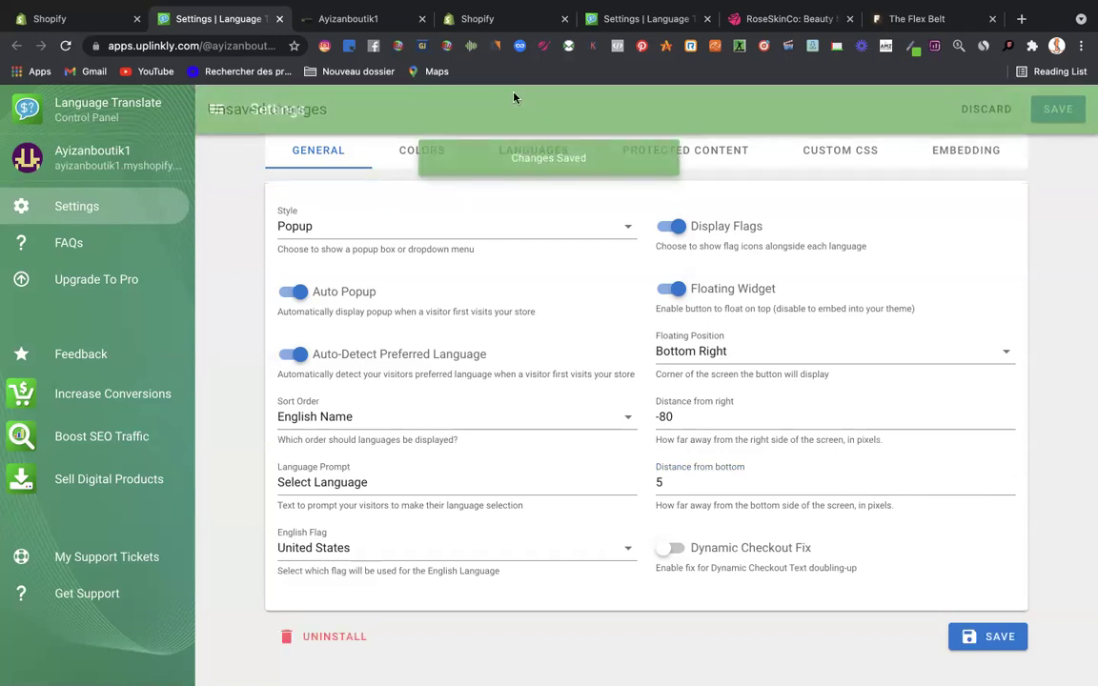
{"action": "left_click", "coordinate": [318, 20]}
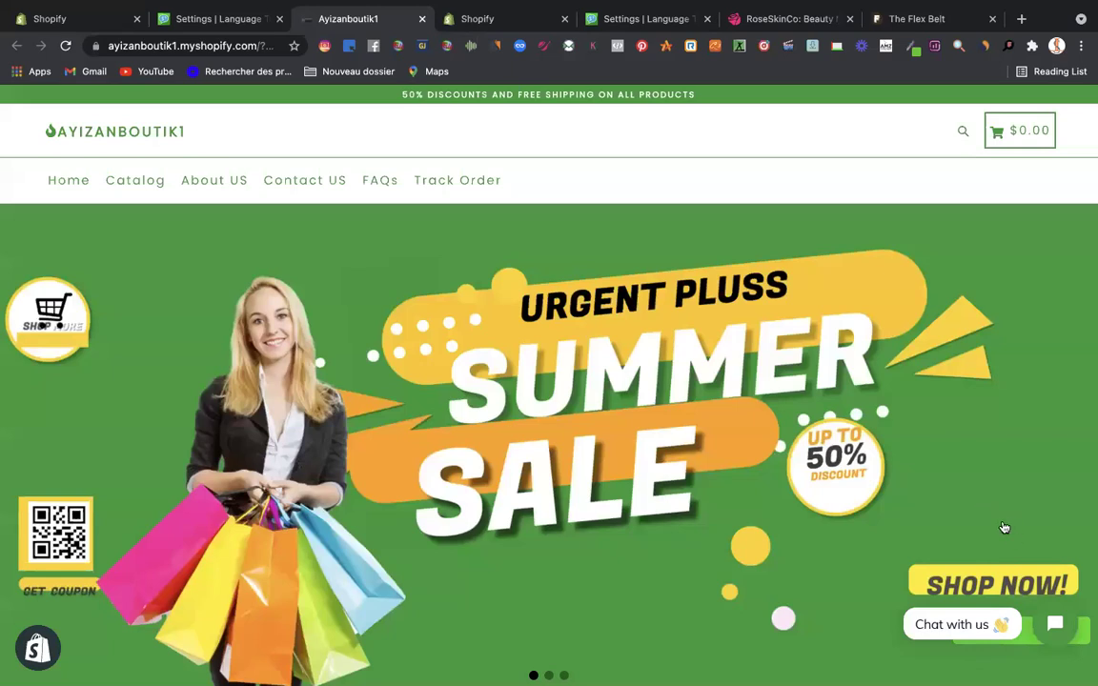
- Stop the stalled load, reload the Ayizanboutik1 homepage, and scroll down to the footer
{"action": "mouse_move", "coordinate": [913, 8]}
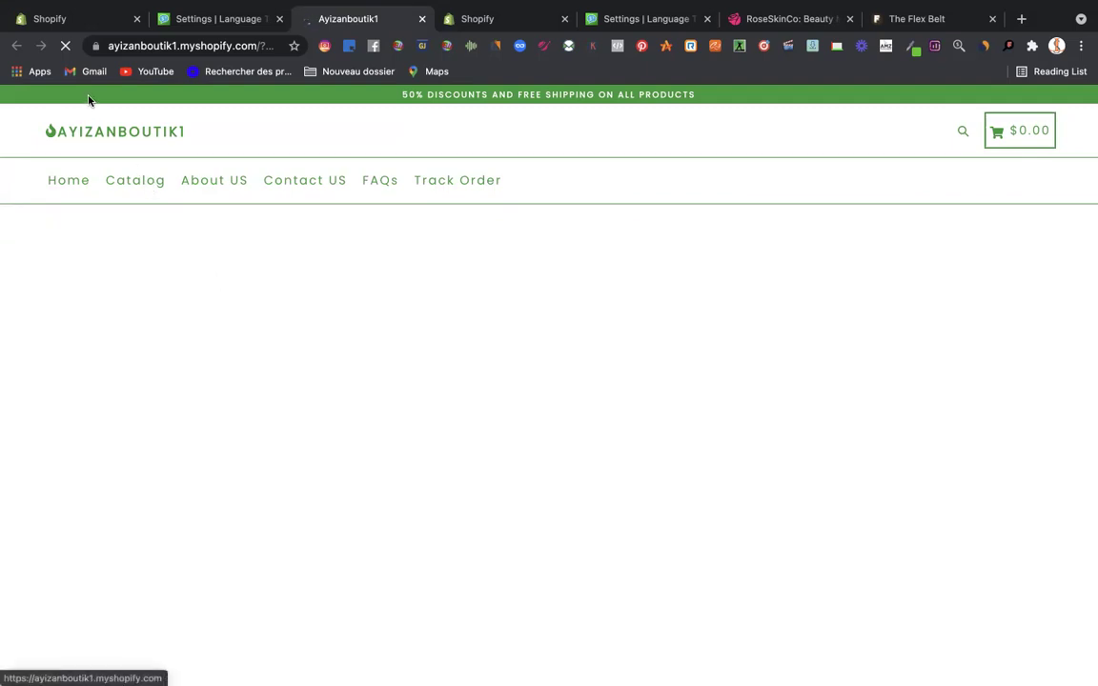
{"action": "left_click", "coordinate": [66, 57]}
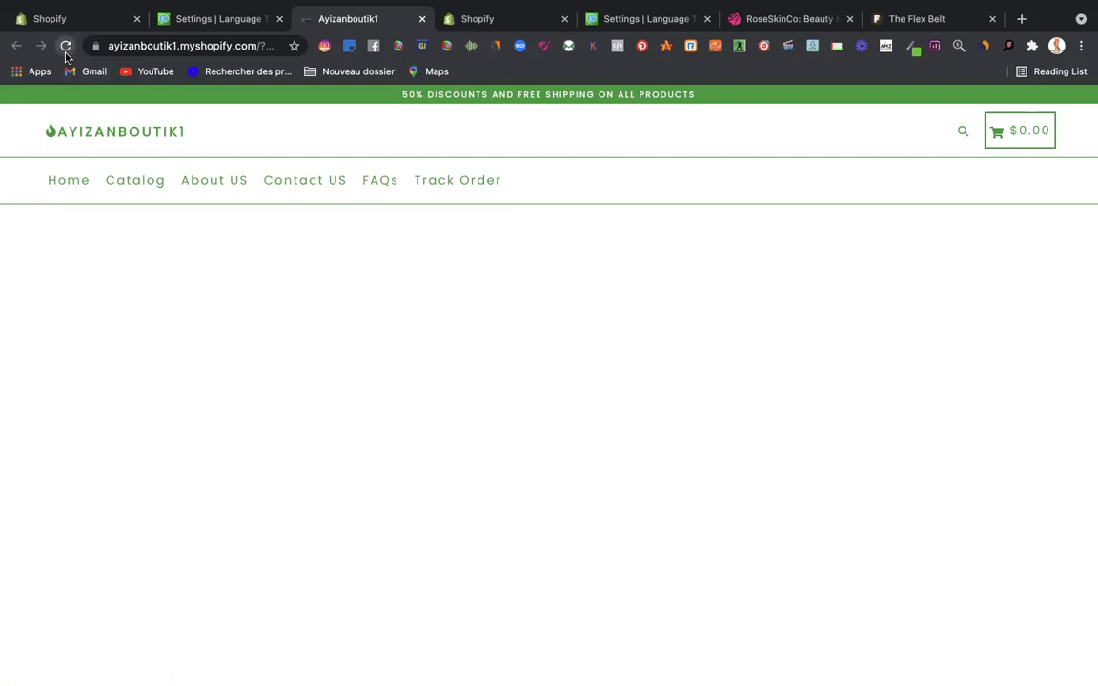
{"action": "left_click", "coordinate": [65, 54]}
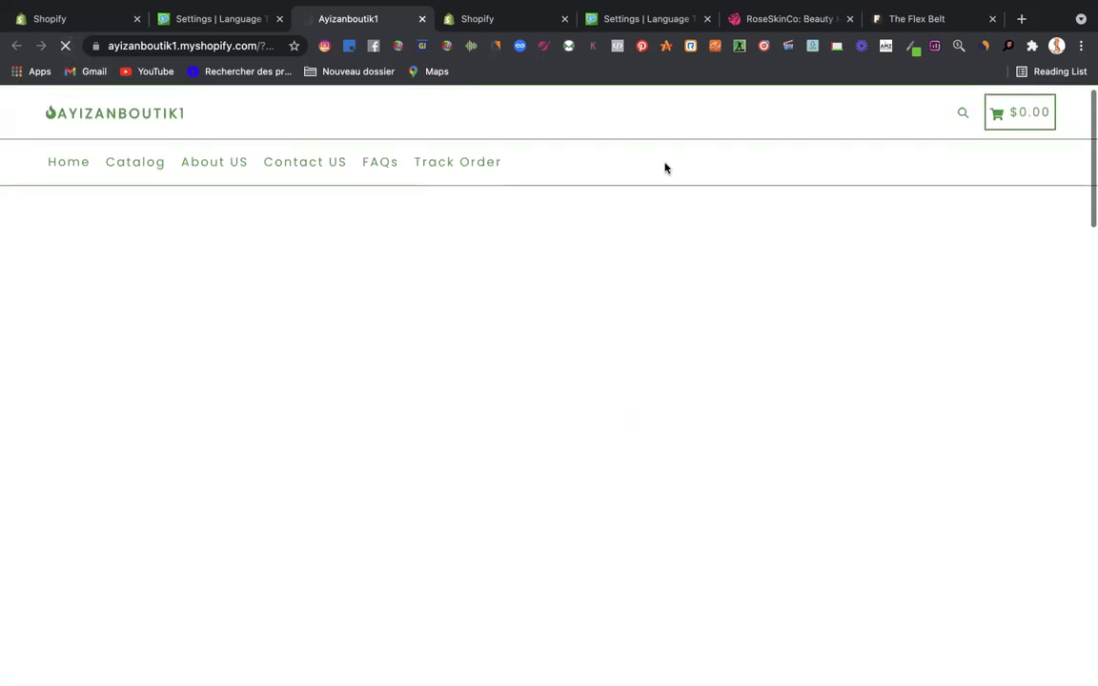
{"action": "mouse_move", "coordinate": [695, 5]}
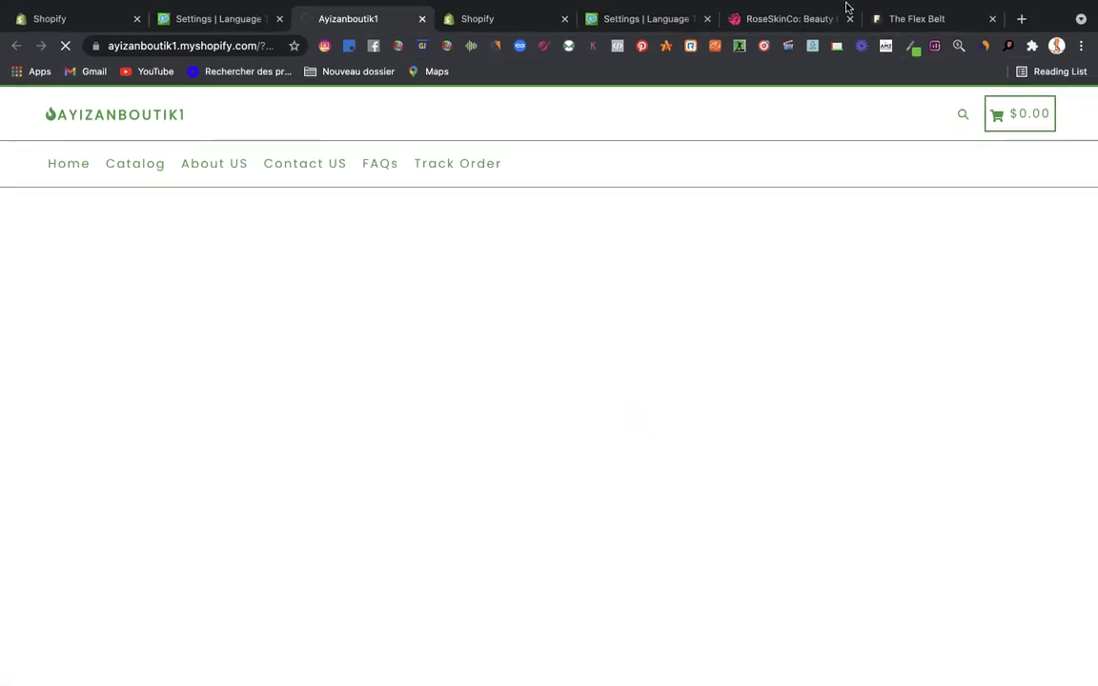
{"action": "mouse_move", "coordinate": [854, 8]}
{"action": "scroll", "coordinate": [820, 391], "scroll_direction": "down", "scroll_amount": 5}
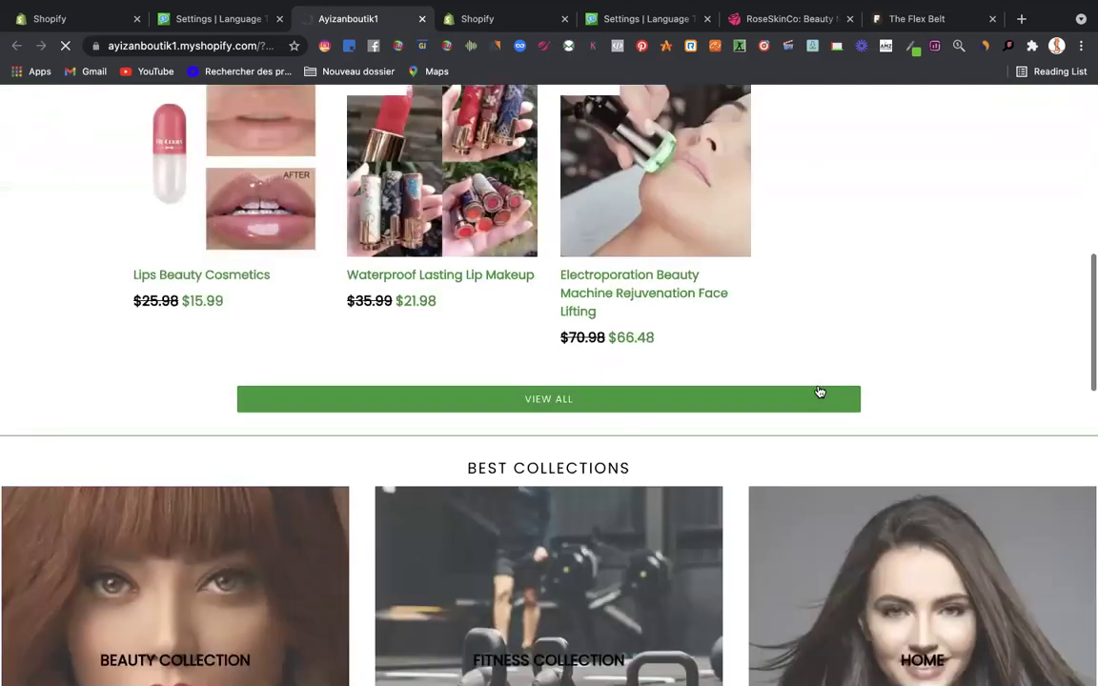
{"action": "scroll", "coordinate": [820, 390], "scroll_direction": "down", "scroll_amount": 2}
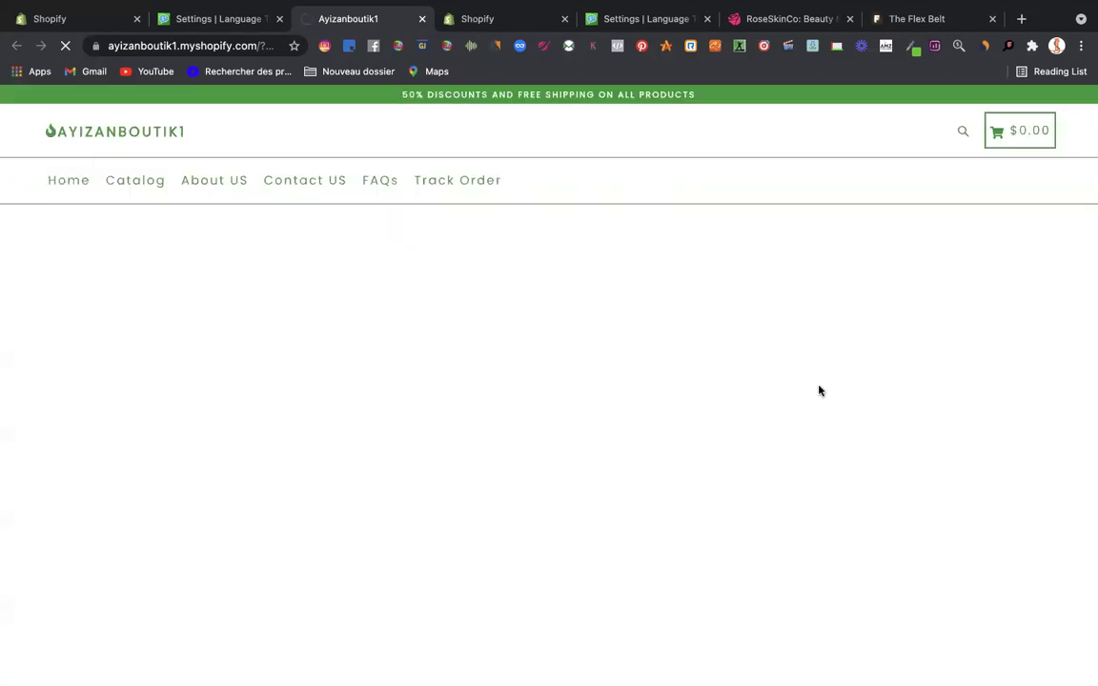
{"action": "scroll", "coordinate": [853, 478], "scroll_direction": "down", "scroll_amount": 5}
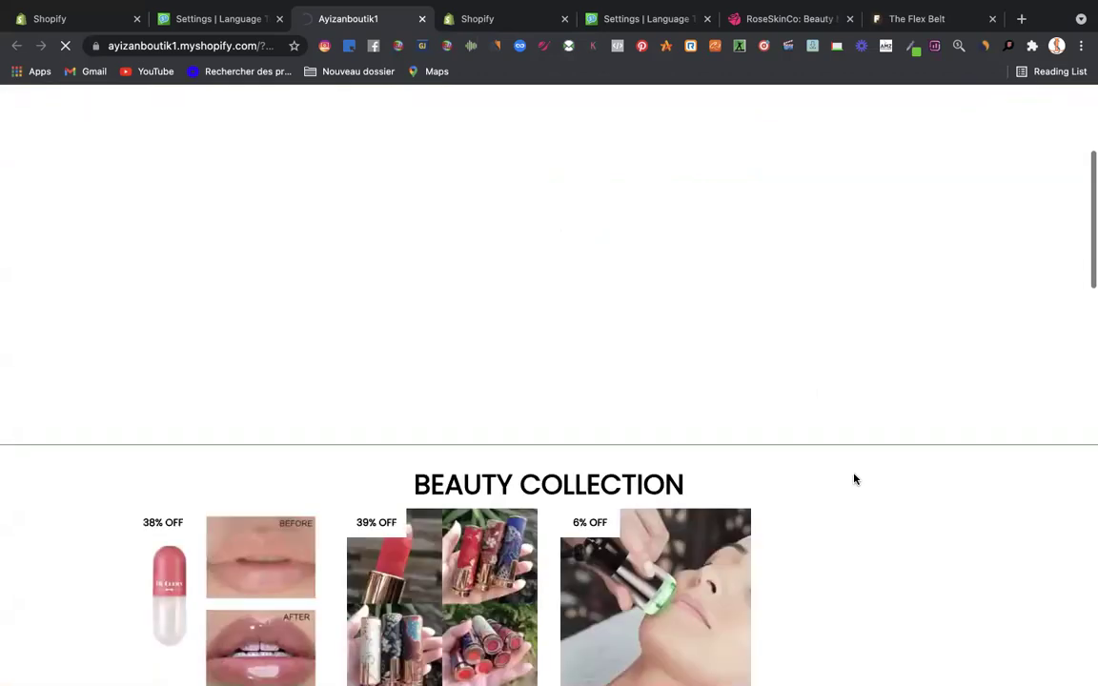
{"action": "scroll", "coordinate": [853, 456], "scroll_direction": "down", "scroll_amount": 10}
{"action": "scroll", "coordinate": [854, 458], "scroll_direction": "down", "scroll_amount": 4}
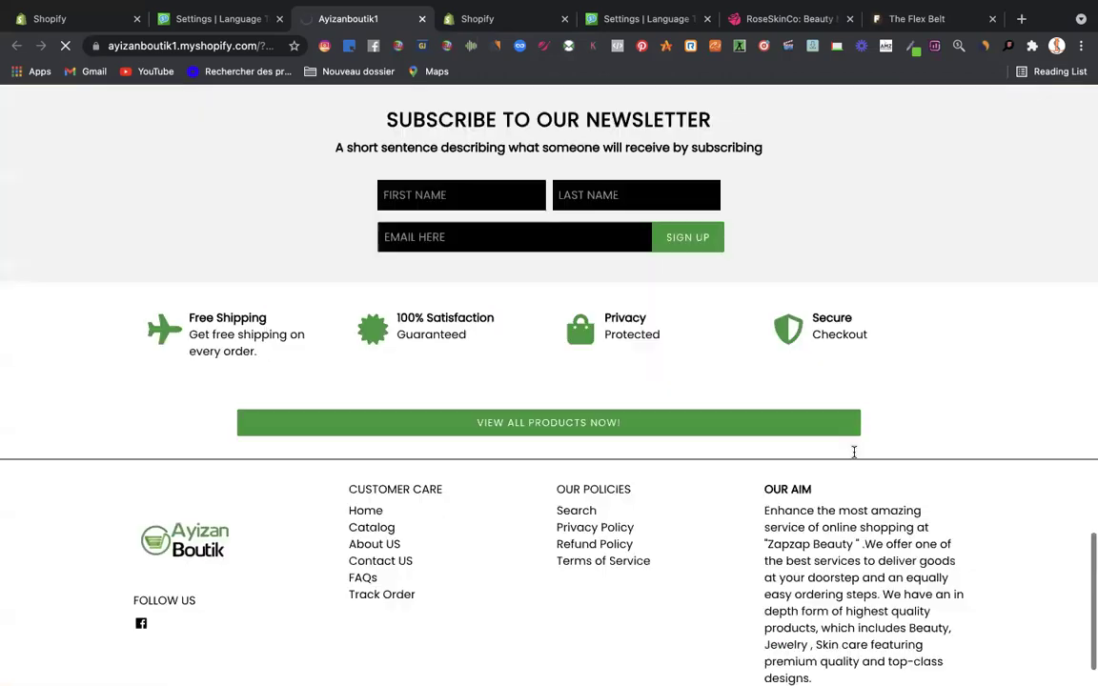
{"action": "scroll", "coordinate": [852, 451], "scroll_direction": "up", "scroll_amount": 2}
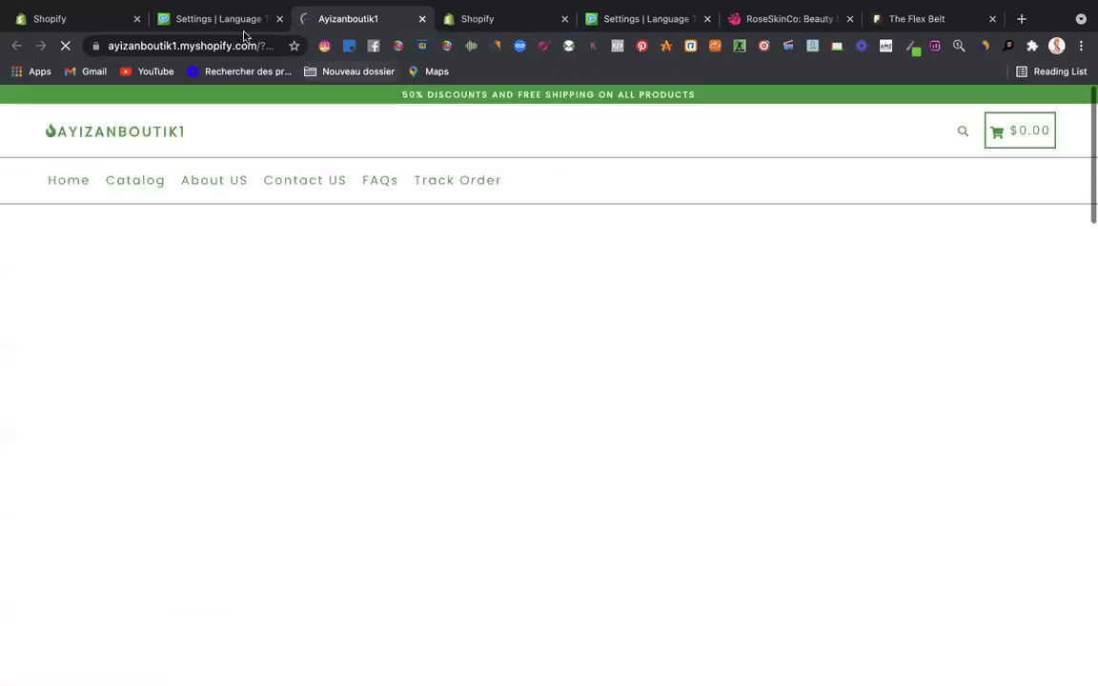
- Close the 'Settings | Language Translate' tab and show the store admin's Apps page
{"action": "left_click", "coordinate": [260, 29]}
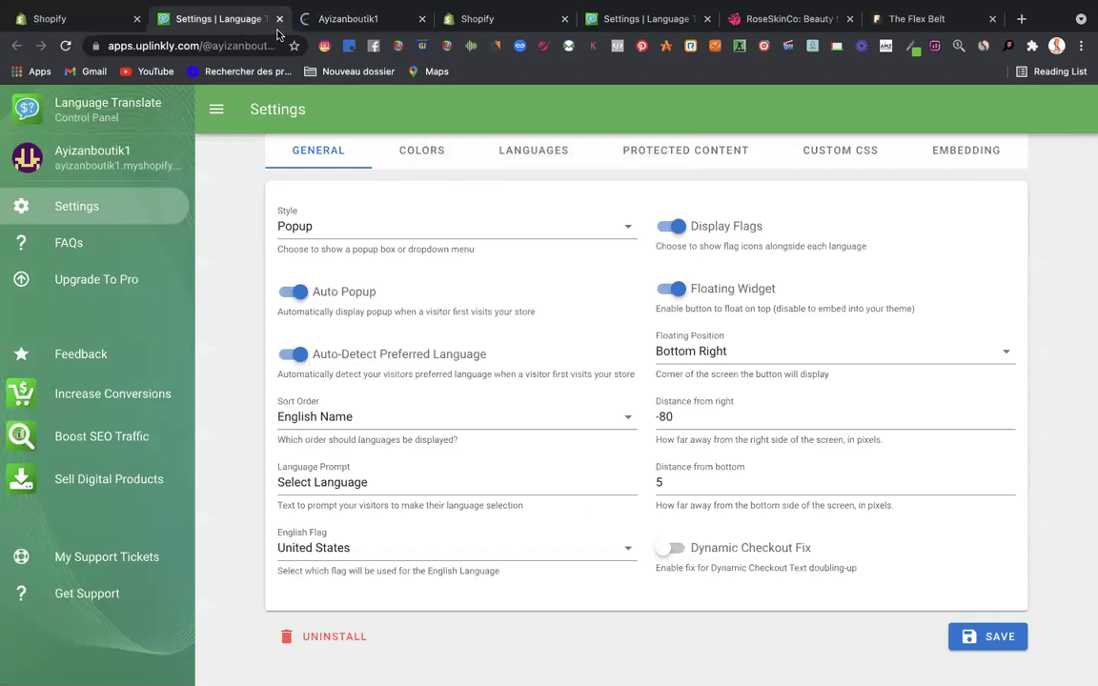
{"action": "left_click", "coordinate": [279, 20]}
{"action": "left_click", "coordinate": [68, 13]}
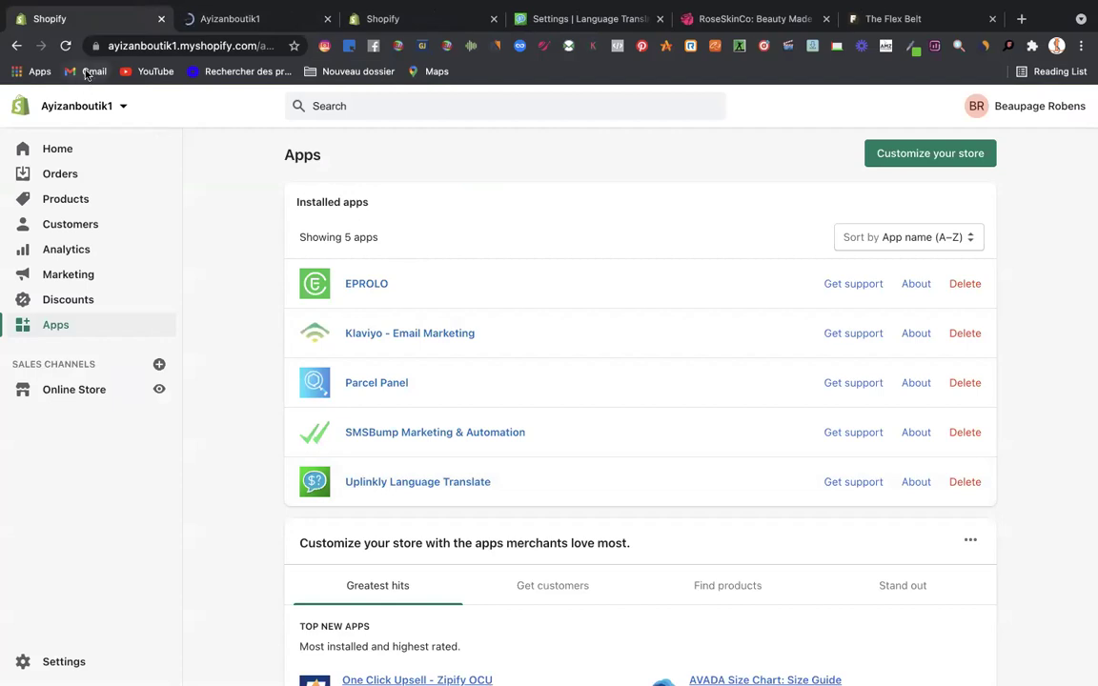
- Open Apps in the admin sidebar and reload to list all six installed apps
{"action": "left_click", "coordinate": [355, 331]}
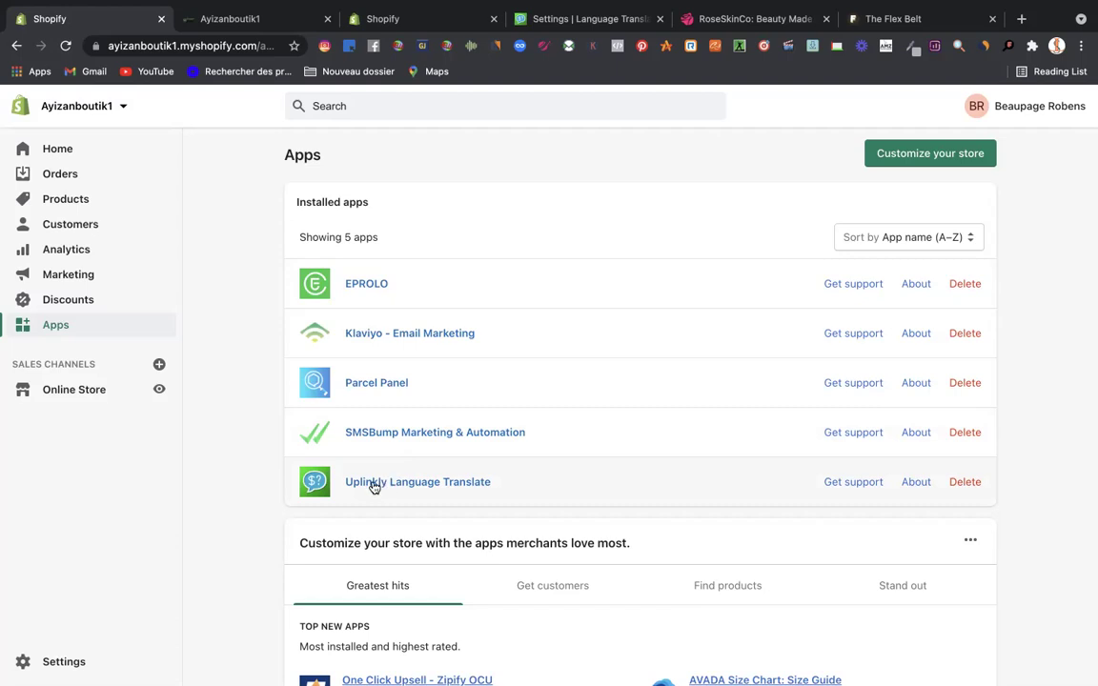
{"action": "left_click", "coordinate": [66, 46]}
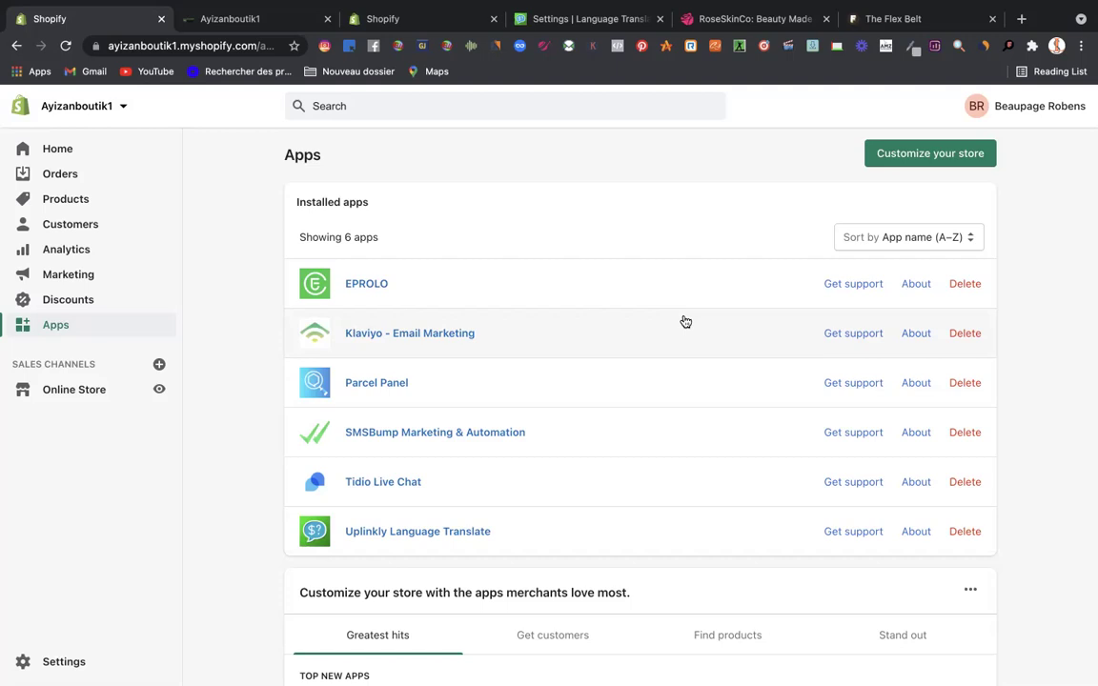
- Search the Shopify App Store for 'cj dropshipping'
{"action": "left_click", "coordinate": [915, 153]}
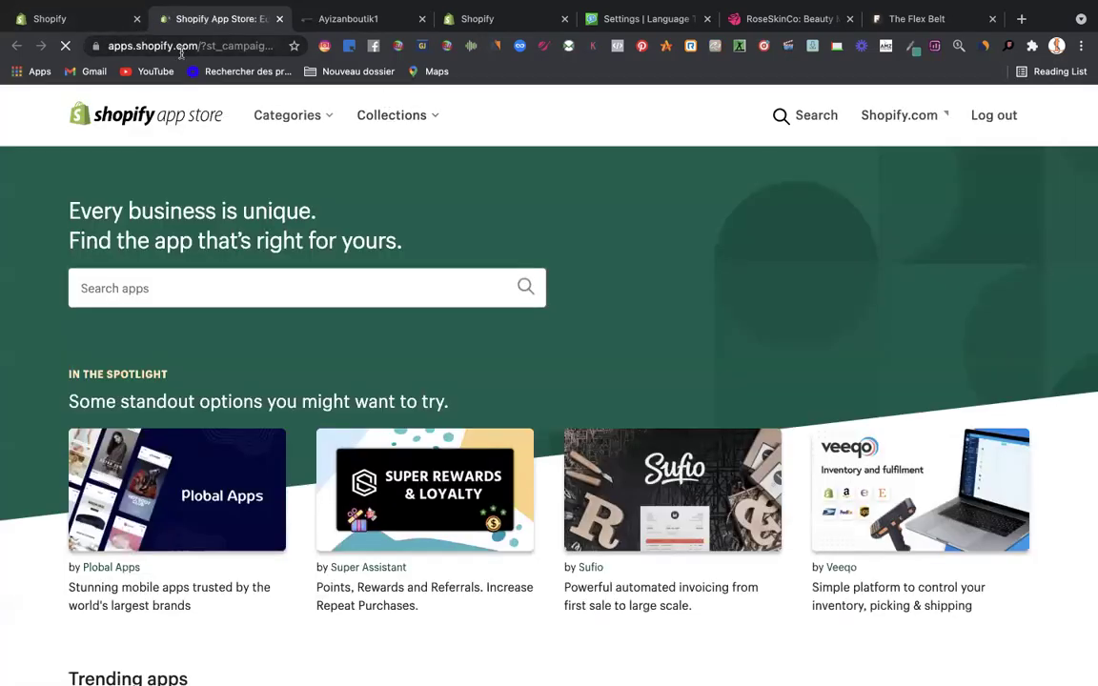
{"action": "left_click", "coordinate": [90, 21]}
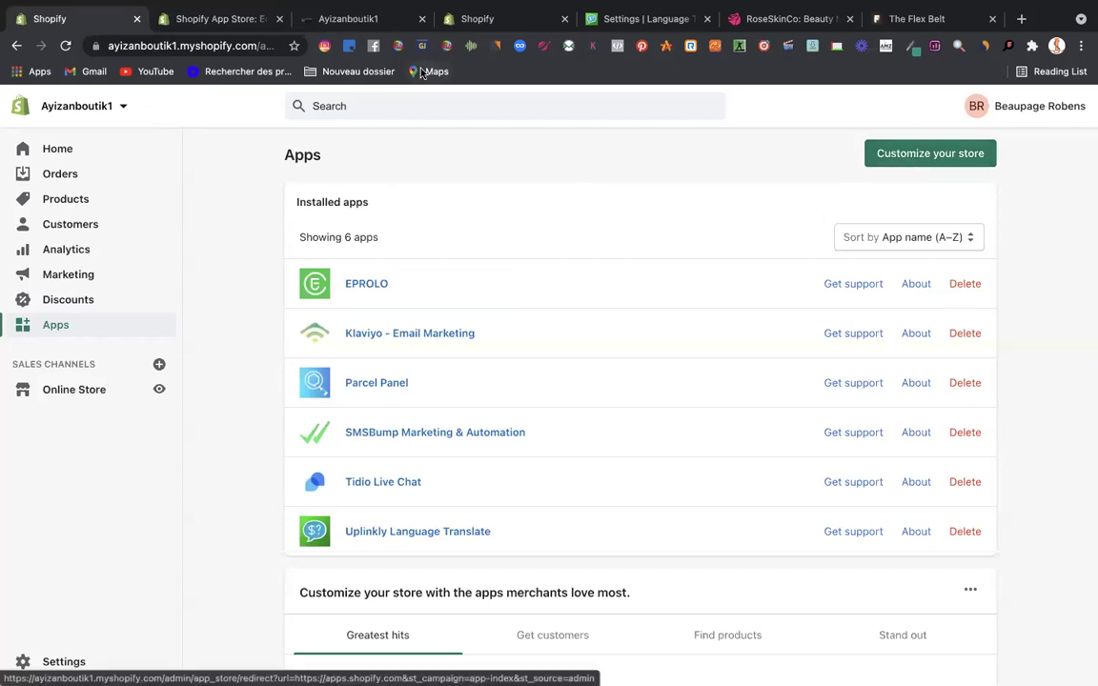
{"action": "left_click", "coordinate": [216, 21]}
{"action": "left_click", "coordinate": [195, 287]}
{"action": "type", "text": "cj"}
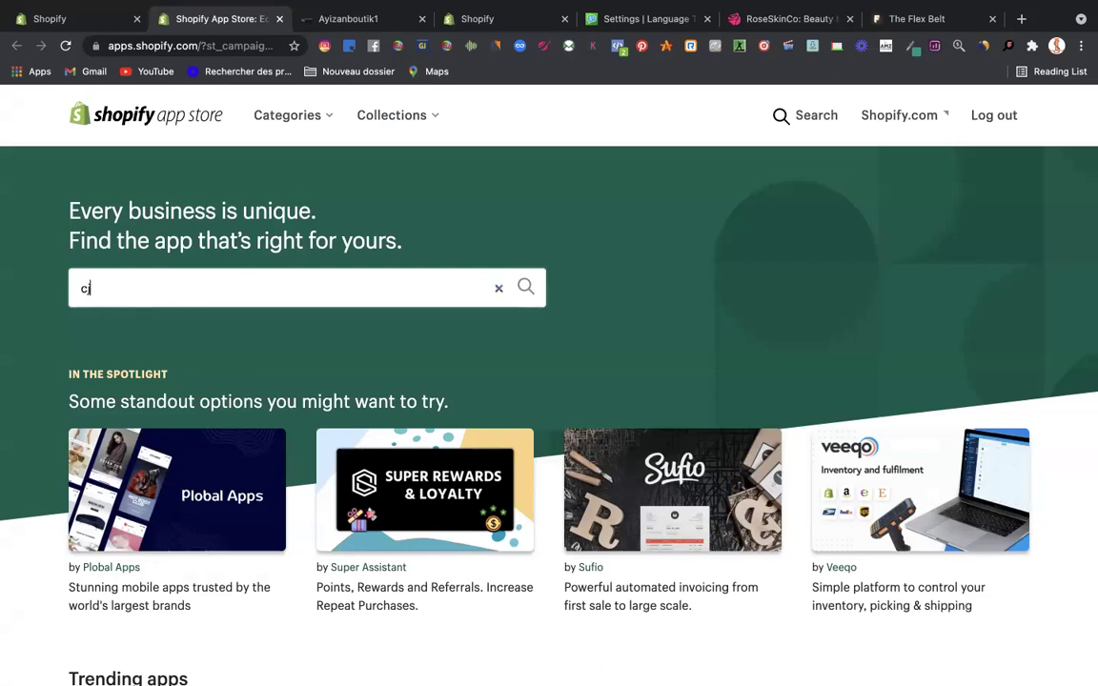
{"action": "type", "text": " dropshipping"}
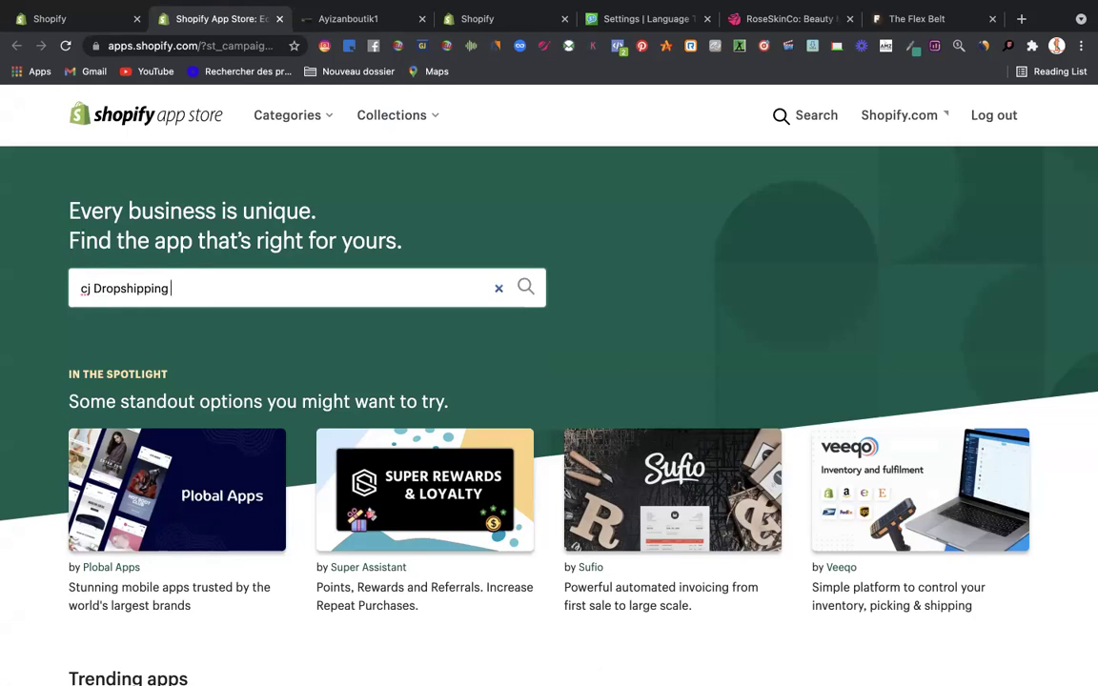
{"action": "key", "text": "Return"}
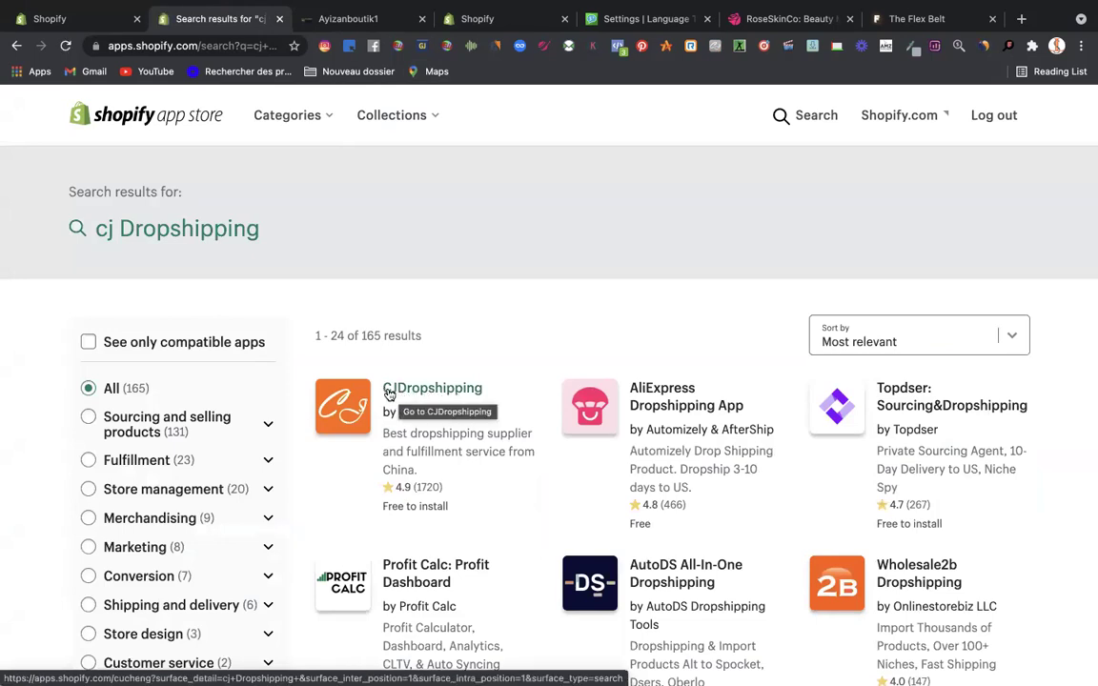
- Add the CJDropshipping app from its listing and confirm Install app on the store
{"action": "left_click", "coordinate": [441, 396]}
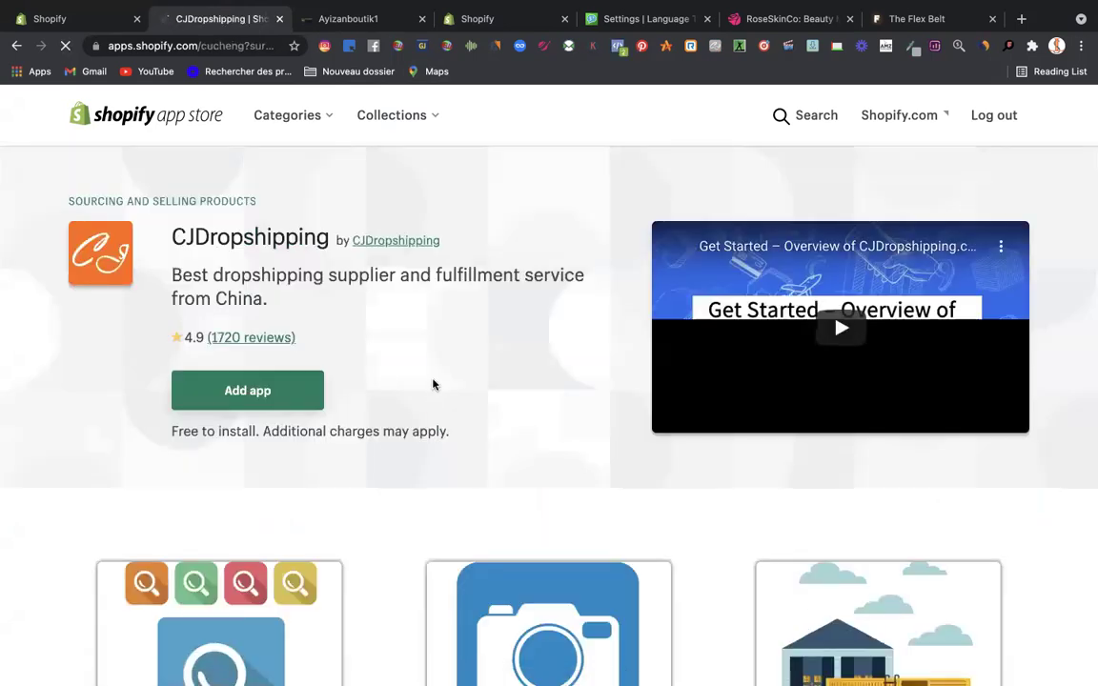
{"action": "left_click", "coordinate": [259, 393]}
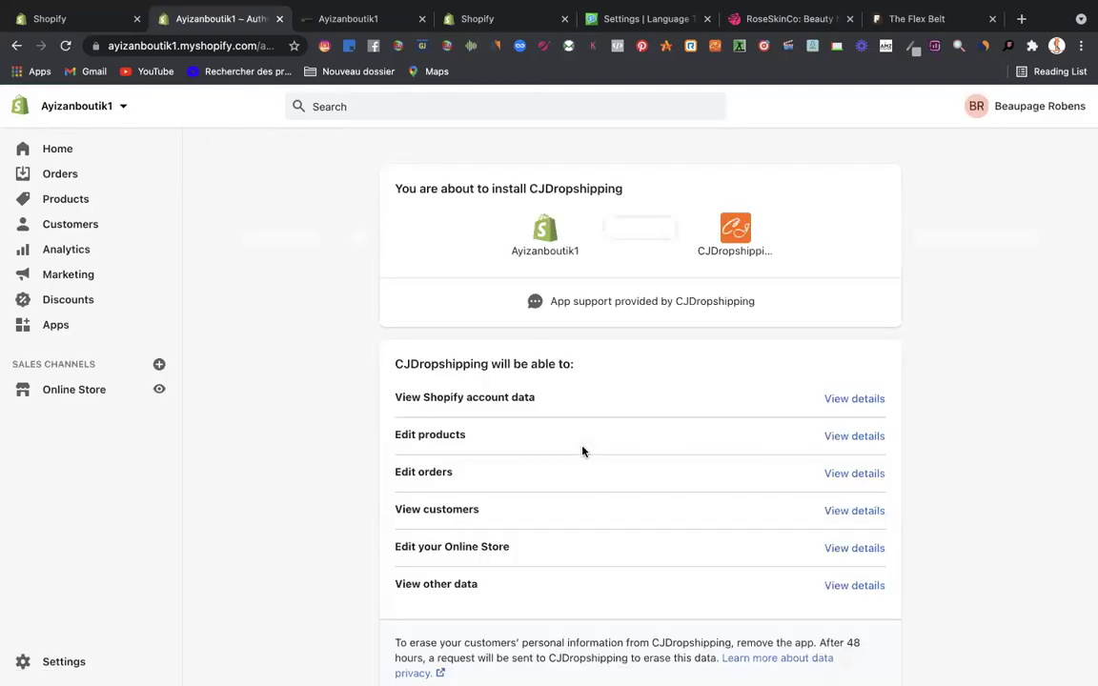
{"action": "scroll", "coordinate": [715, 458], "scroll_direction": "down", "scroll_amount": 3}
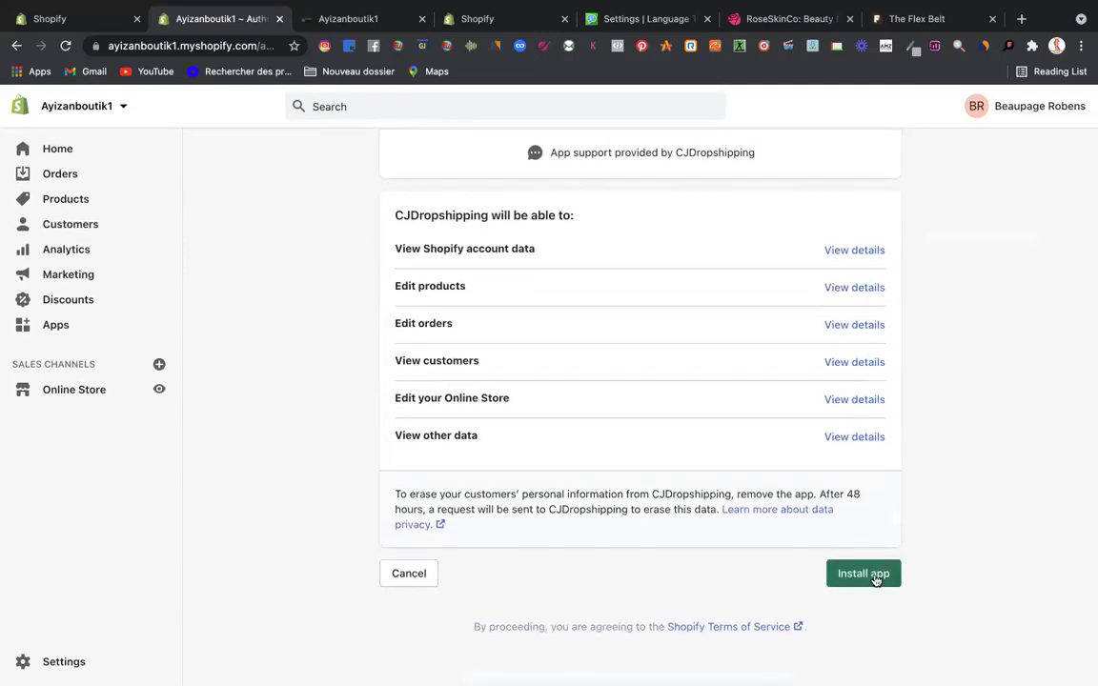
{"action": "left_click", "coordinate": [875, 577]}
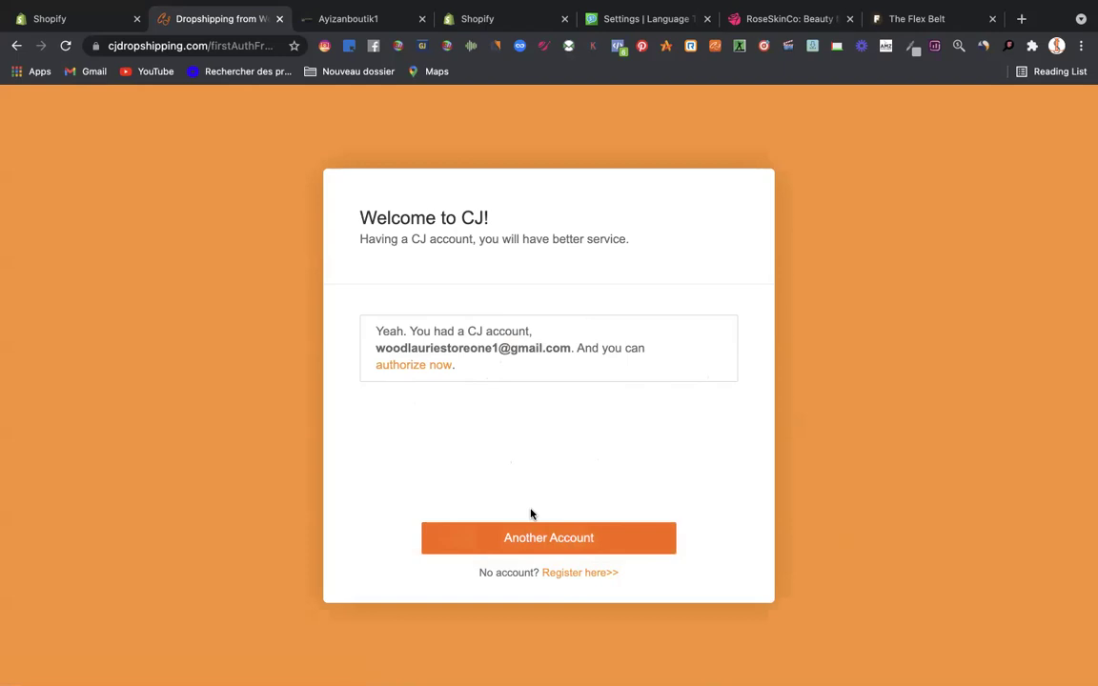
- Open CJ's 'Register here' sign-up form and accept the User Agreement and Privacy Policy
{"action": "left_click", "coordinate": [567, 574]}
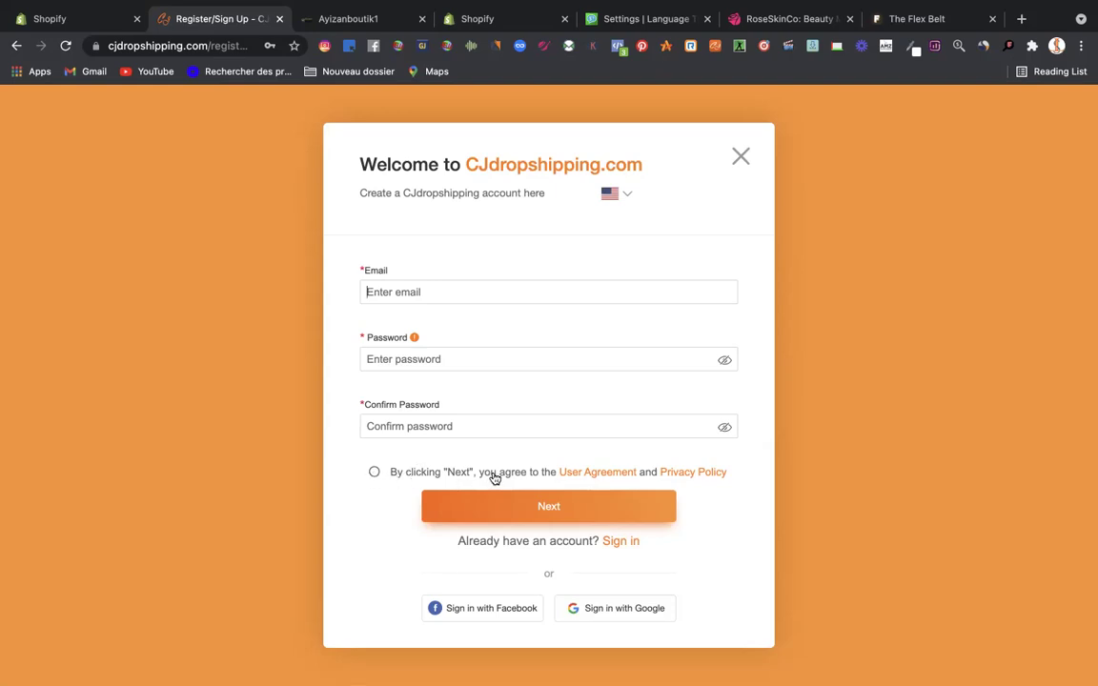
{"action": "left_click", "coordinate": [373, 472]}
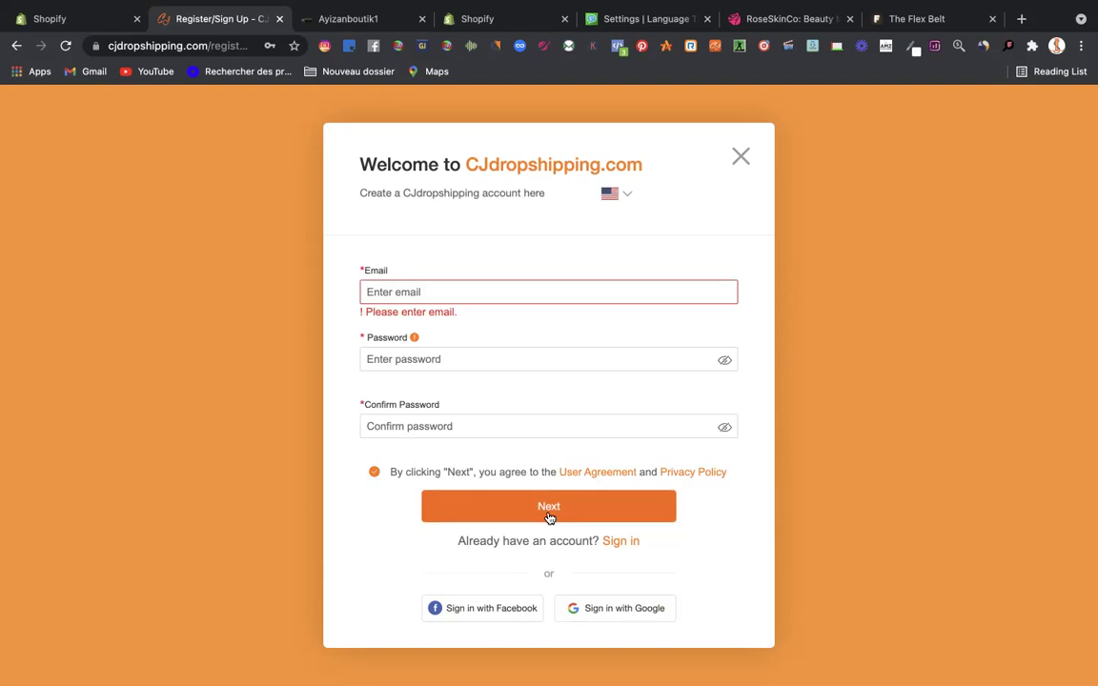
- Close the CJ registration form and the Google sign-in prompt to reach the homepage
{"action": "left_click", "coordinate": [743, 157]}
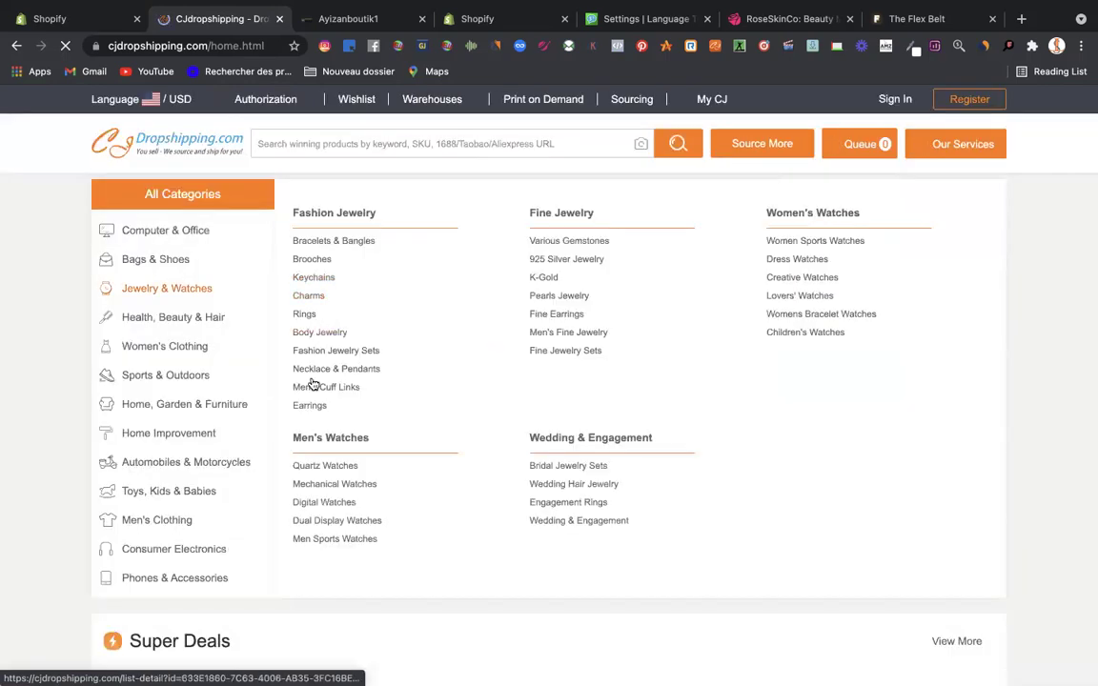
{"action": "mouse_move", "coordinate": [167, 230]}
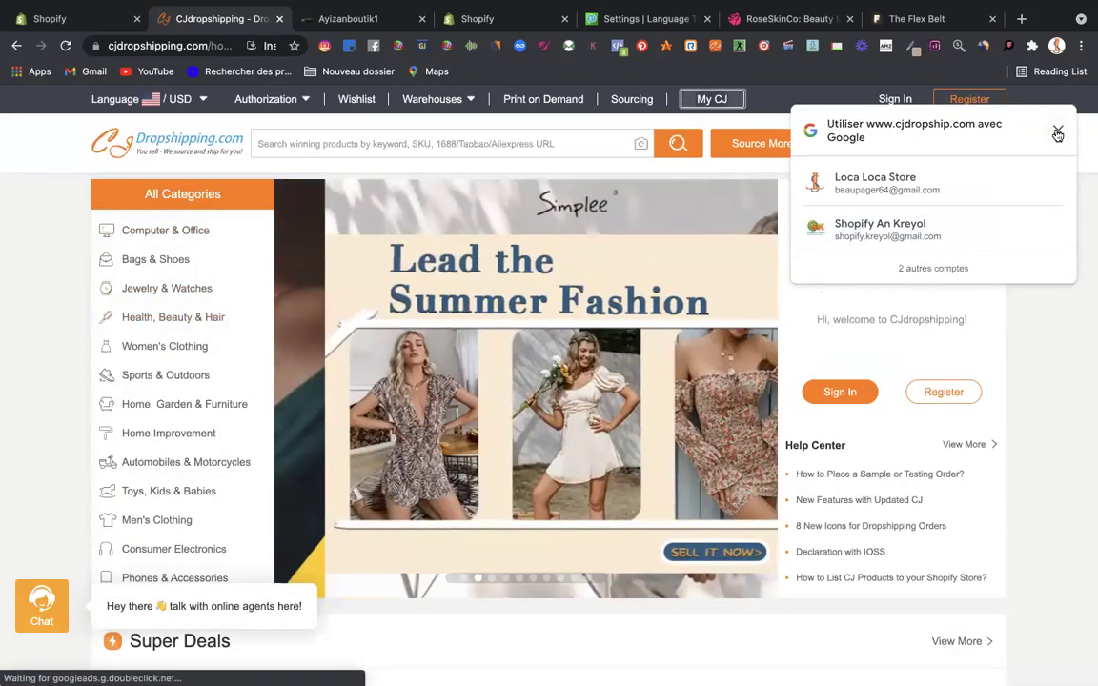
{"action": "left_click", "coordinate": [1058, 130]}
{"action": "scroll", "coordinate": [686, 308], "scroll_direction": "down", "scroll_amount": 5}
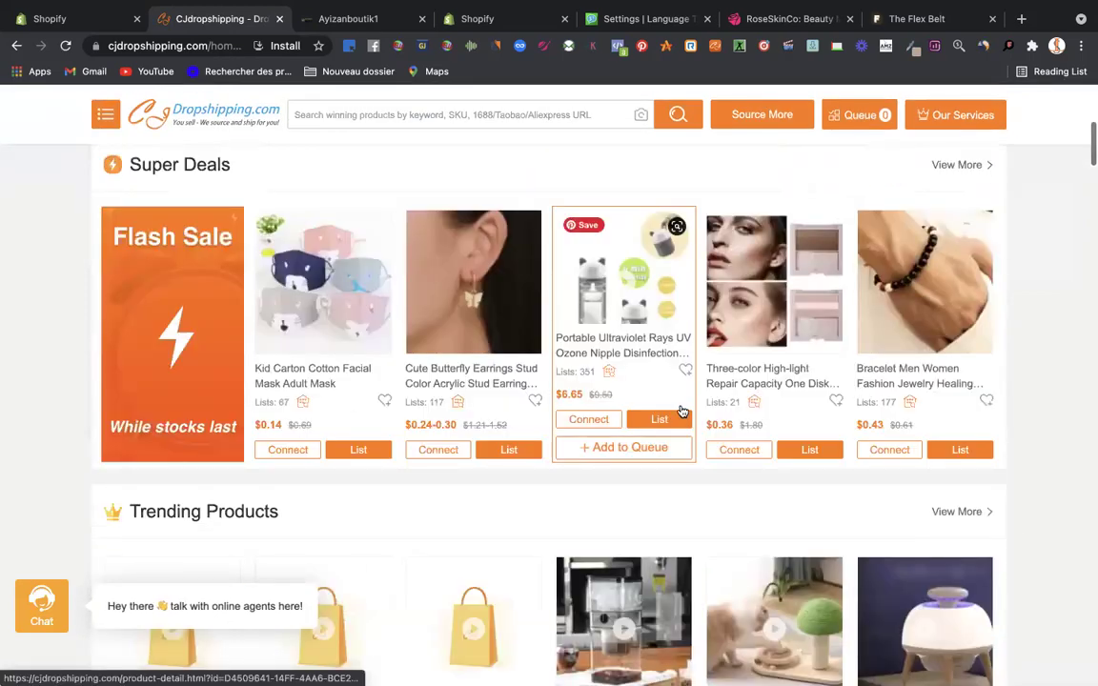
{"action": "scroll", "coordinate": [683, 412], "scroll_direction": "up", "scroll_amount": 5}
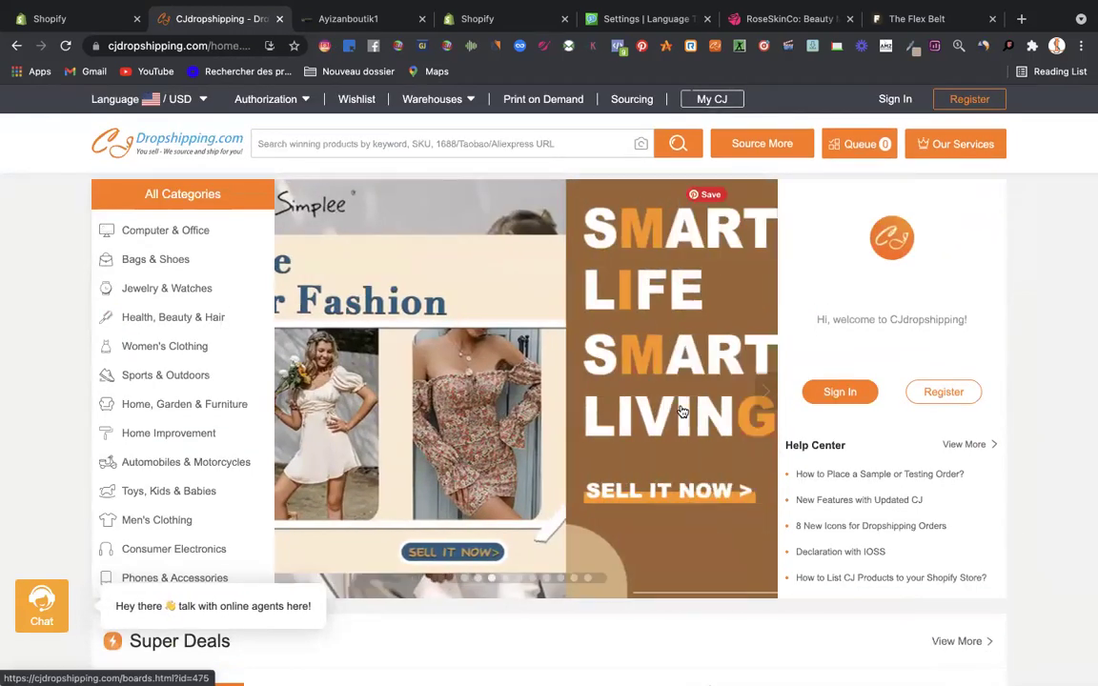
{"action": "scroll", "coordinate": [683, 411], "scroll_direction": "down", "scroll_amount": 10}
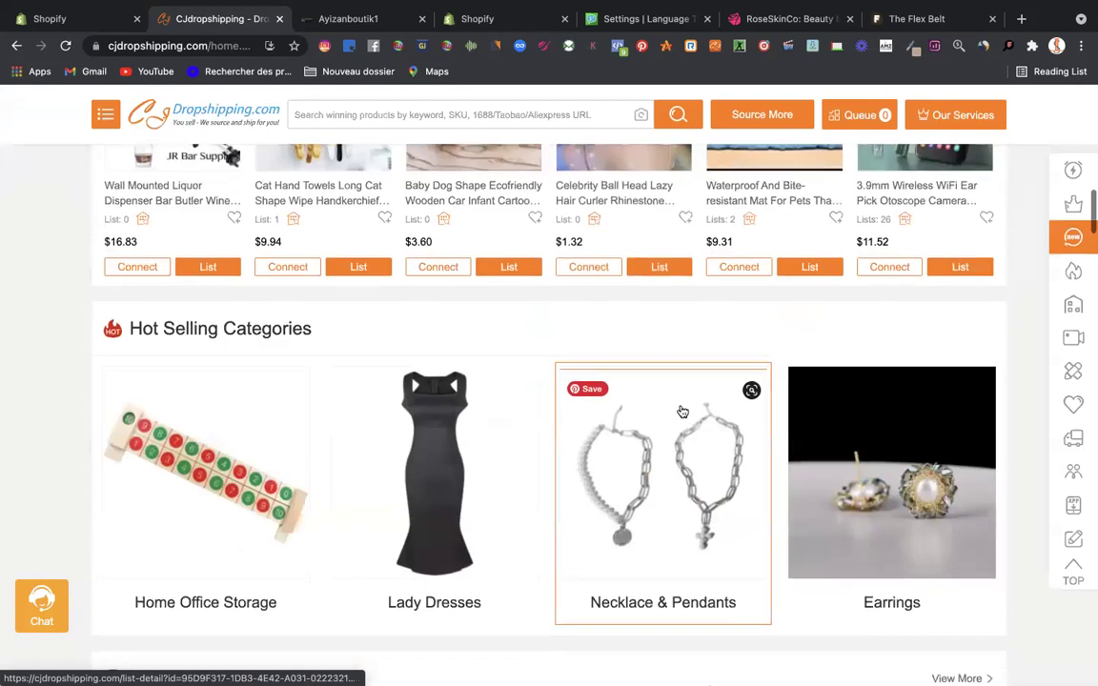
{"action": "scroll", "coordinate": [682, 410], "scroll_direction": "up", "scroll_amount": 4}
{"action": "scroll", "coordinate": [683, 411], "scroll_direction": "up", "scroll_amount": 5}
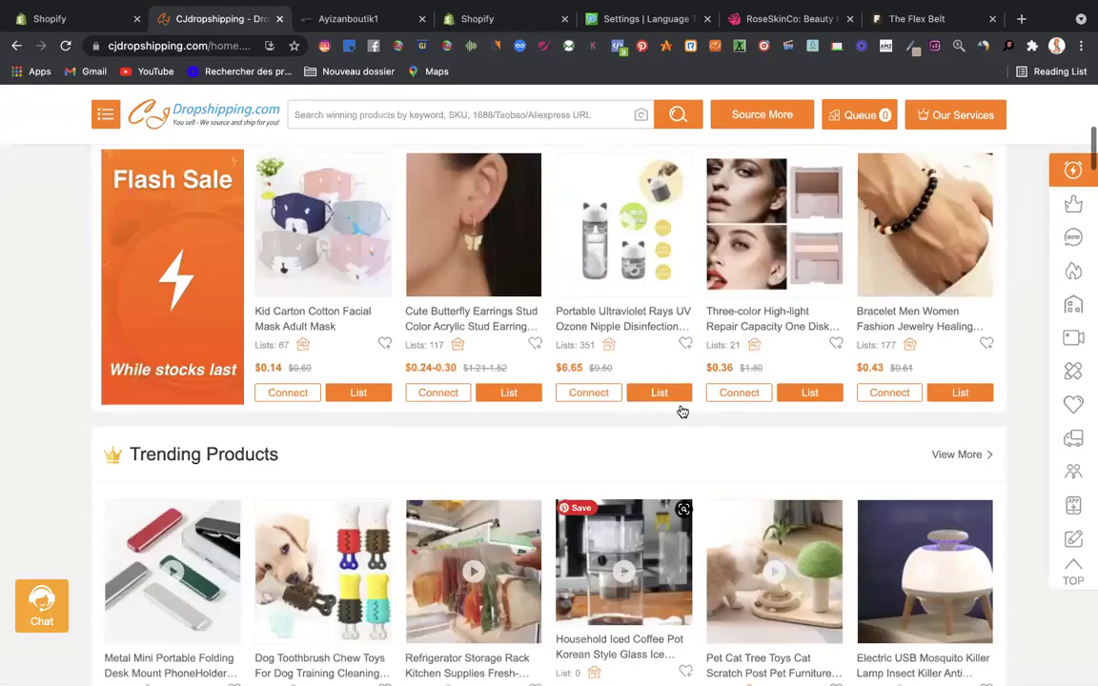
{"action": "scroll", "coordinate": [682, 412], "scroll_direction": "up", "scroll_amount": 3}
{"action": "scroll", "coordinate": [683, 412], "scroll_direction": "down", "scroll_amount": 6}
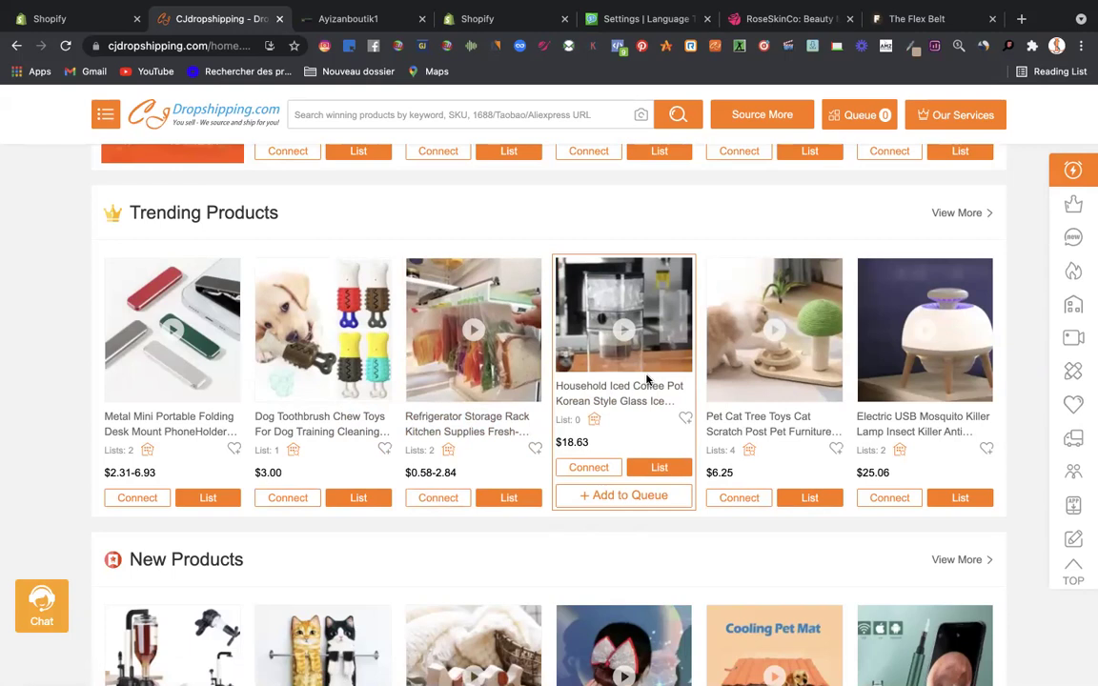
- Scroll the CJ homepage past Global Warehouses down to the Video Products section
{"action": "scroll", "coordinate": [648, 381], "scroll_direction": "down", "scroll_amount": 2}
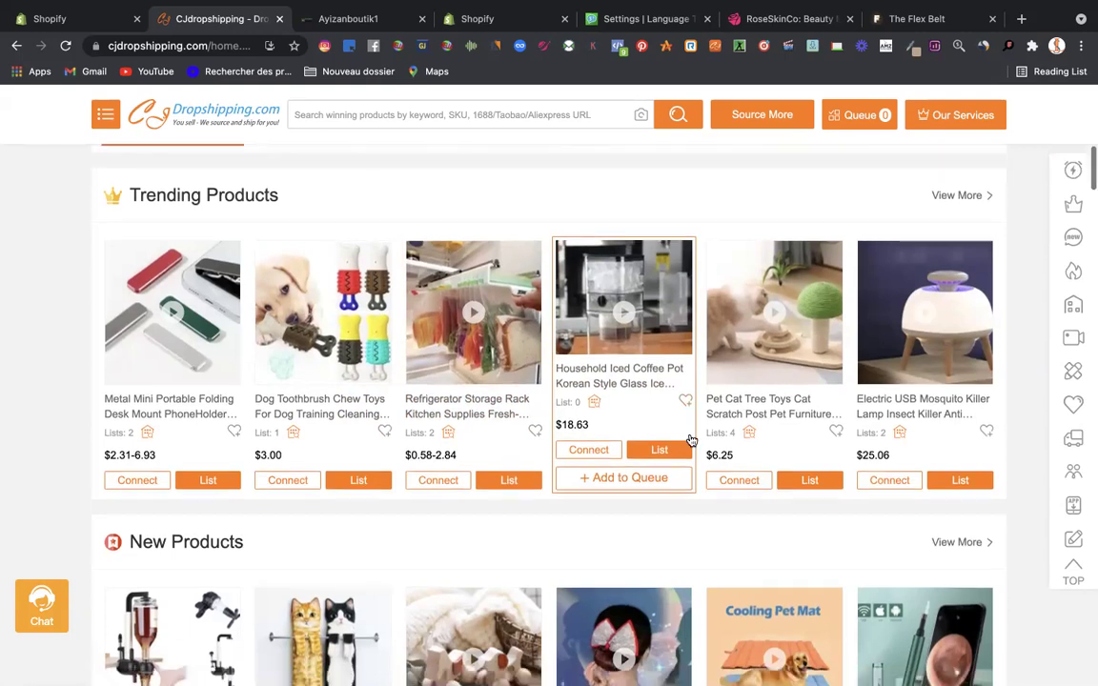
{"action": "scroll", "coordinate": [689, 438], "scroll_direction": "down", "scroll_amount": 2}
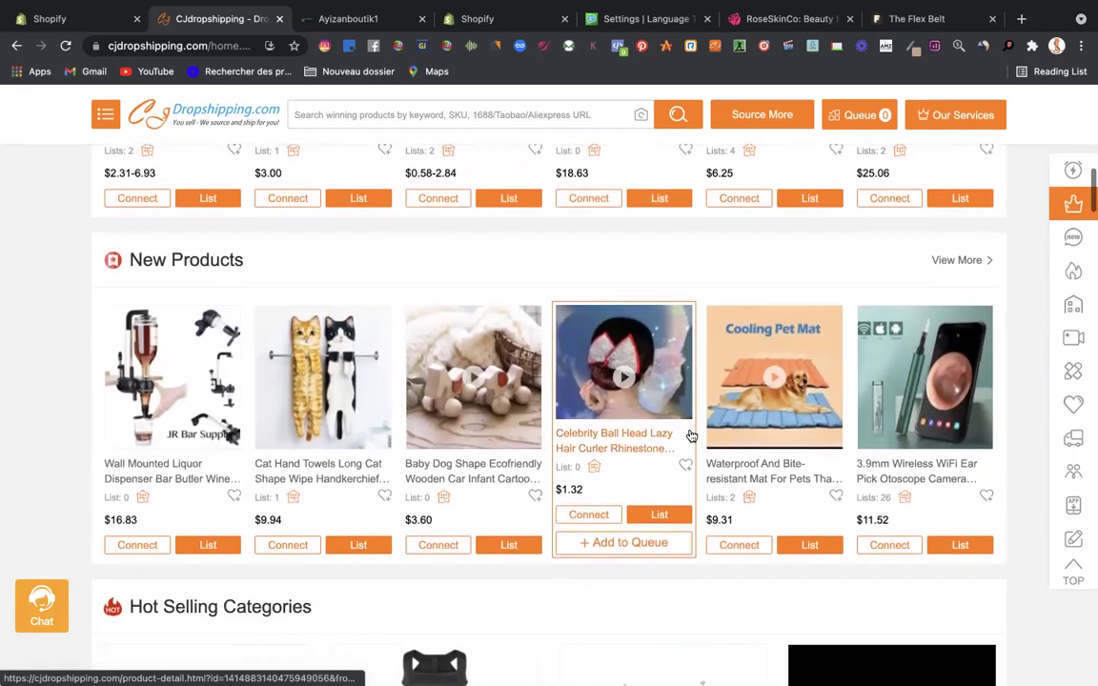
{"action": "scroll", "coordinate": [691, 409], "scroll_direction": "down", "scroll_amount": 1}
{"action": "scroll", "coordinate": [691, 393], "scroll_direction": "down", "scroll_amount": 5}
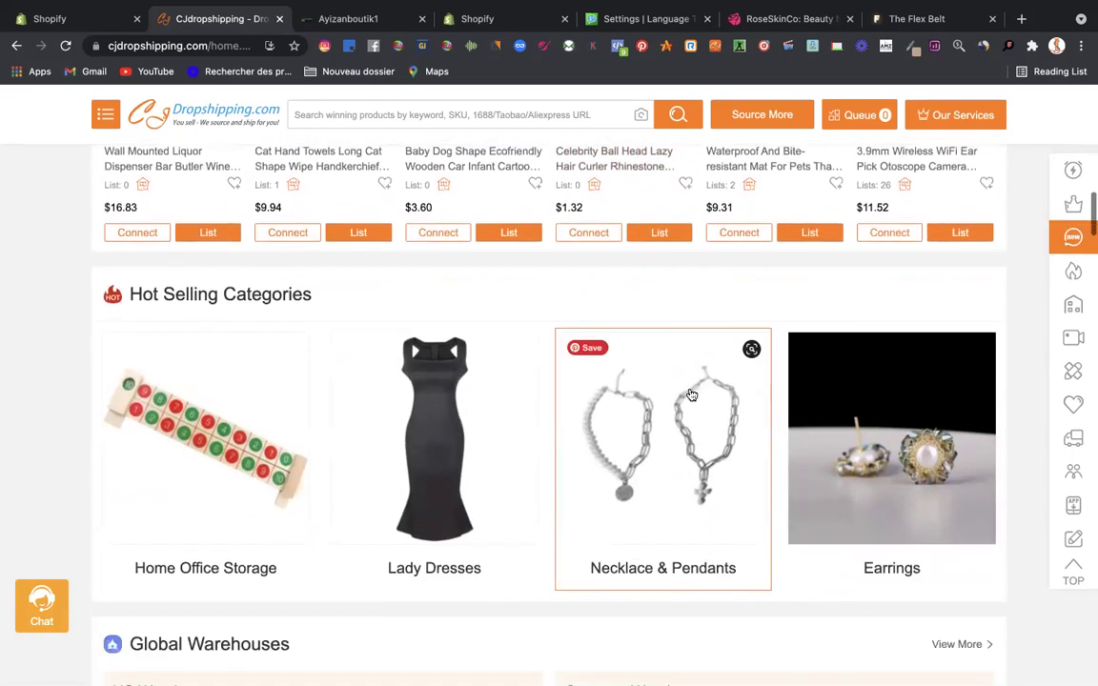
{"action": "scroll", "coordinate": [691, 393], "scroll_direction": "down", "scroll_amount": 3}
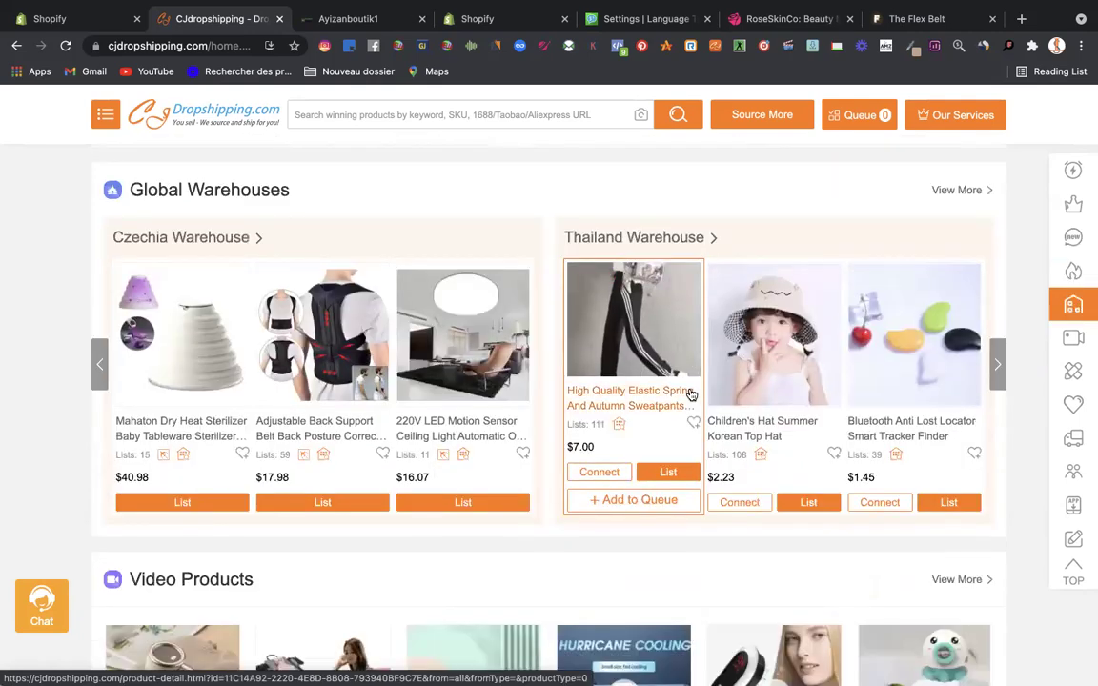
{"action": "scroll", "coordinate": [691, 394], "scroll_direction": "down", "scroll_amount": 3}
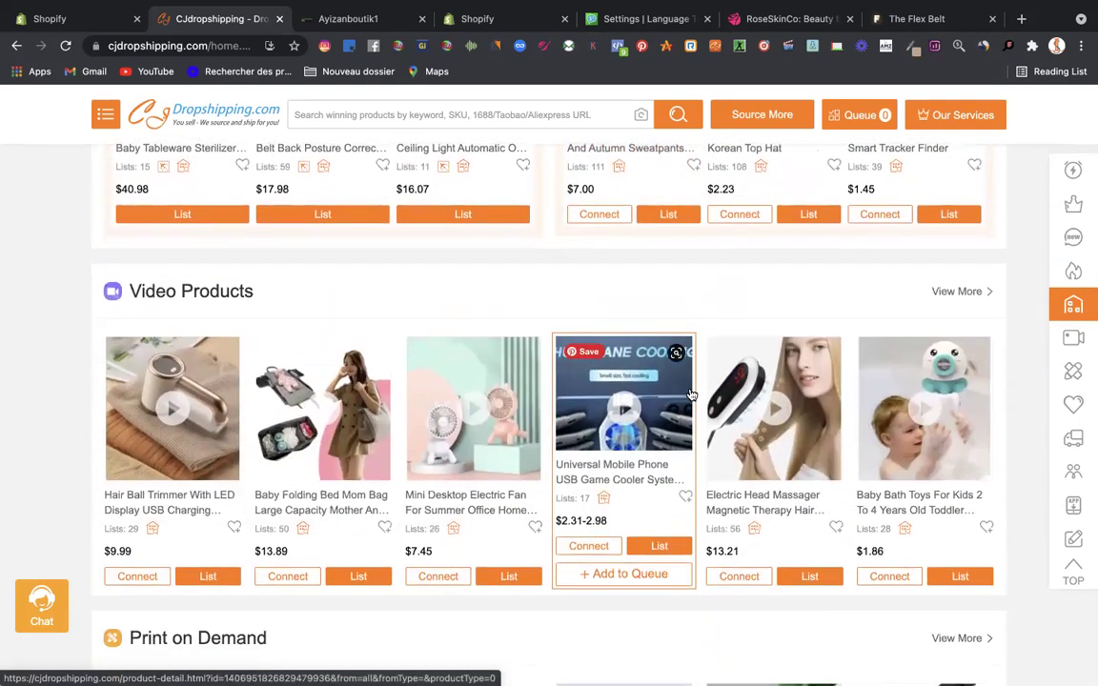
{"action": "scroll", "coordinate": [691, 394], "scroll_direction": "down", "scroll_amount": 1}
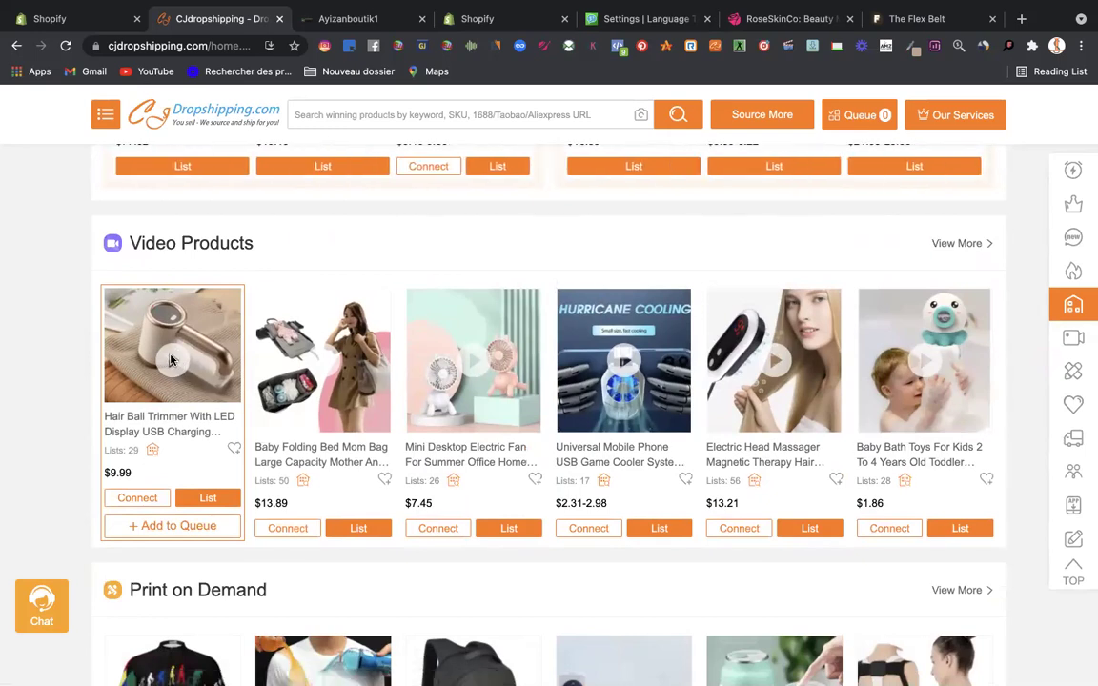
- Open the $9.99 Hair Ball Trimmer from Video Products and play its product video
{"action": "left_click", "coordinate": [153, 324]}
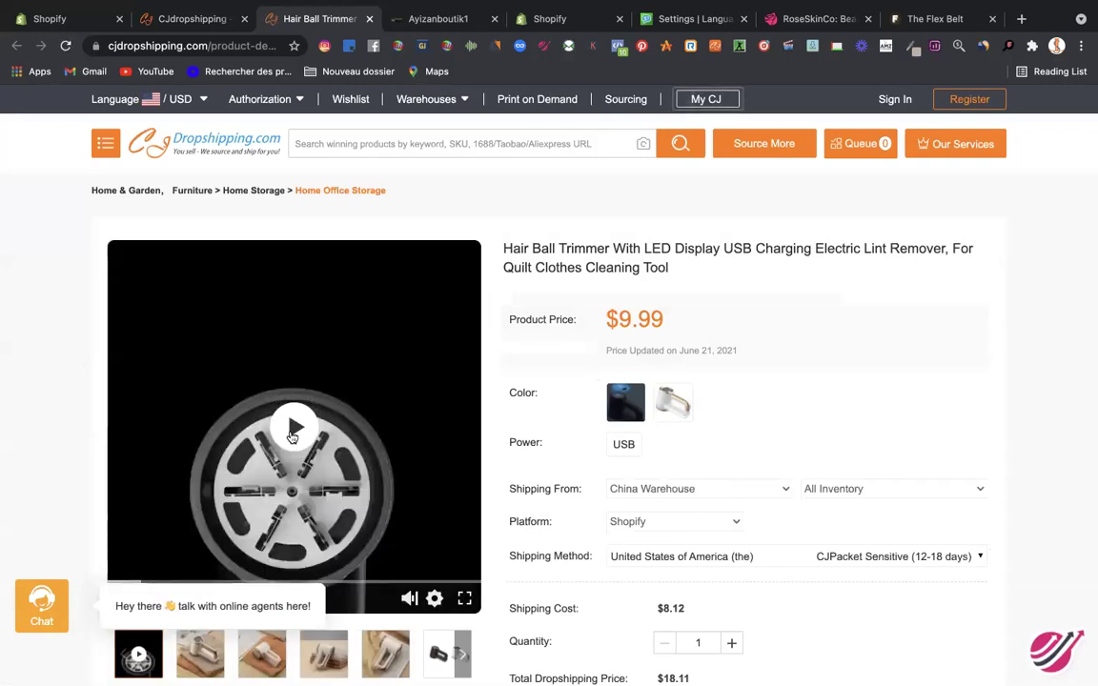
{"action": "left_click", "coordinate": [293, 431]}
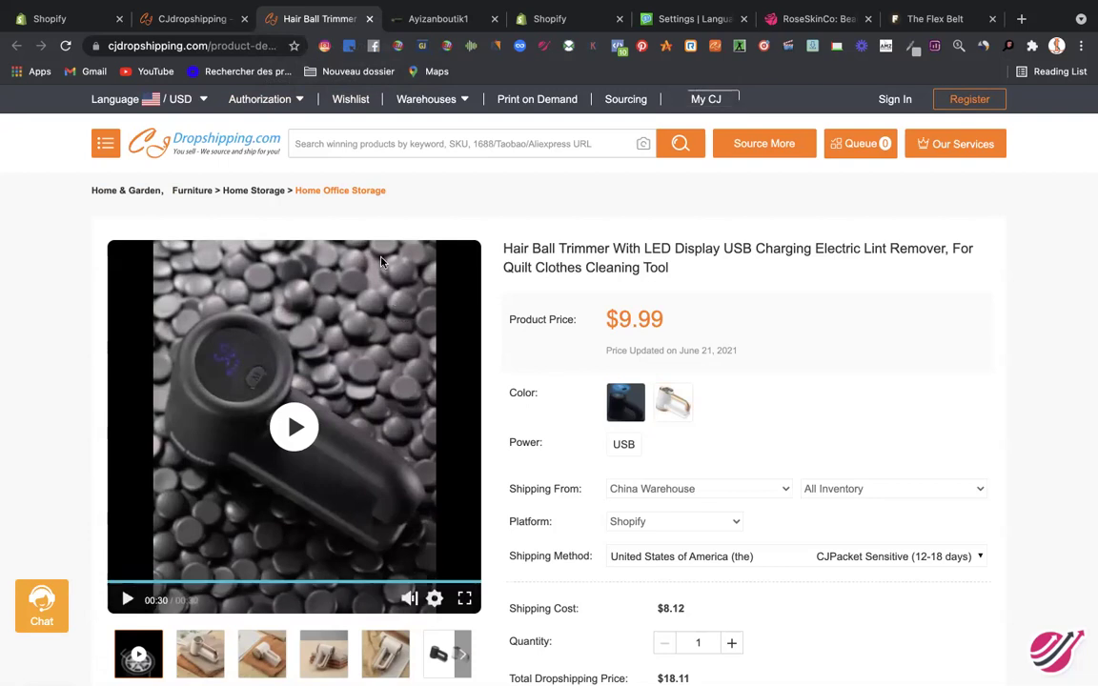
{"action": "scroll", "coordinate": [381, 254], "scroll_direction": "down", "scroll_amount": 2}
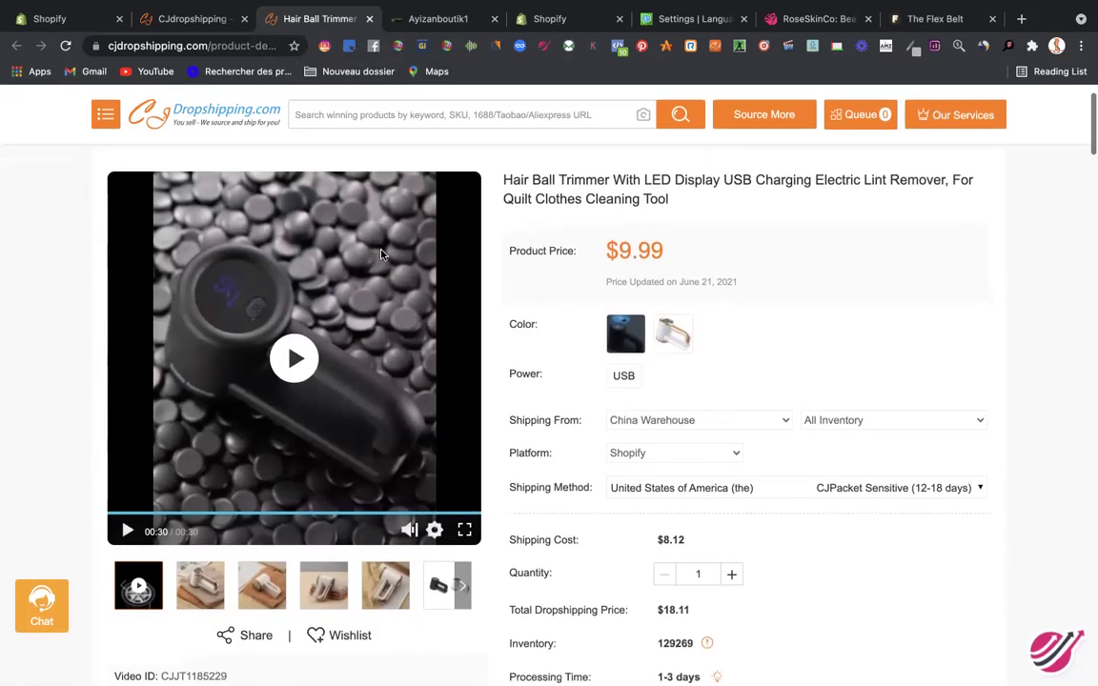
{"action": "scroll", "coordinate": [380, 253], "scroll_direction": "up", "scroll_amount": 2}
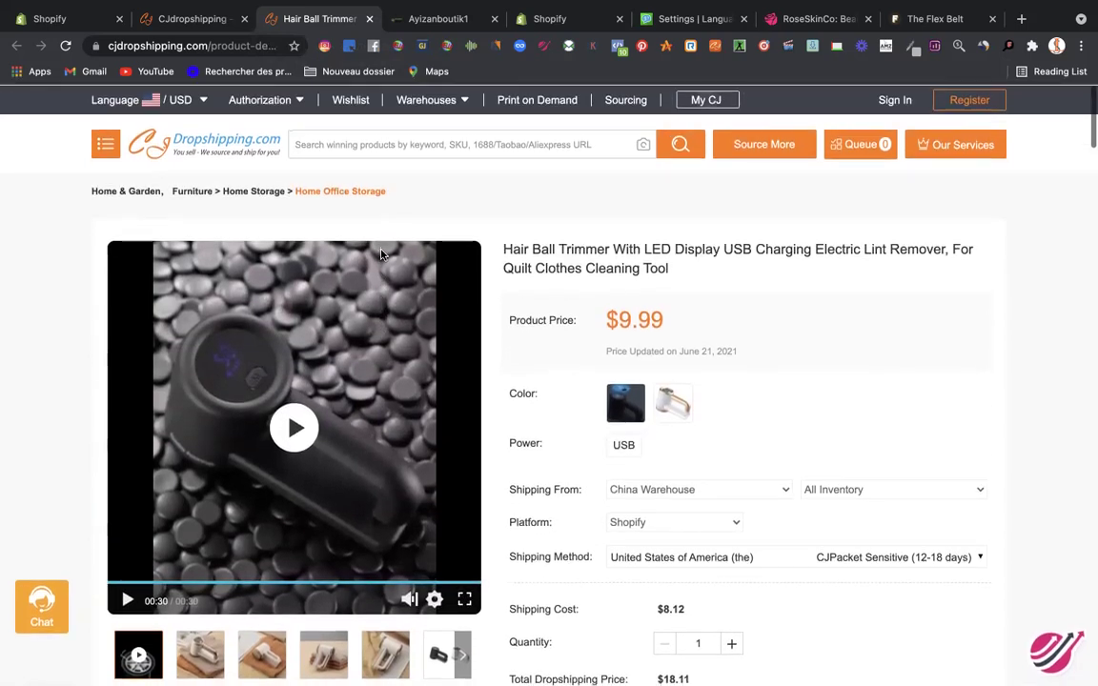
- Close the Hair Ball Trimmer, CJdropshipping, extra Shopify and Language Translate tabs
{"action": "left_click", "coordinate": [369, 20]}
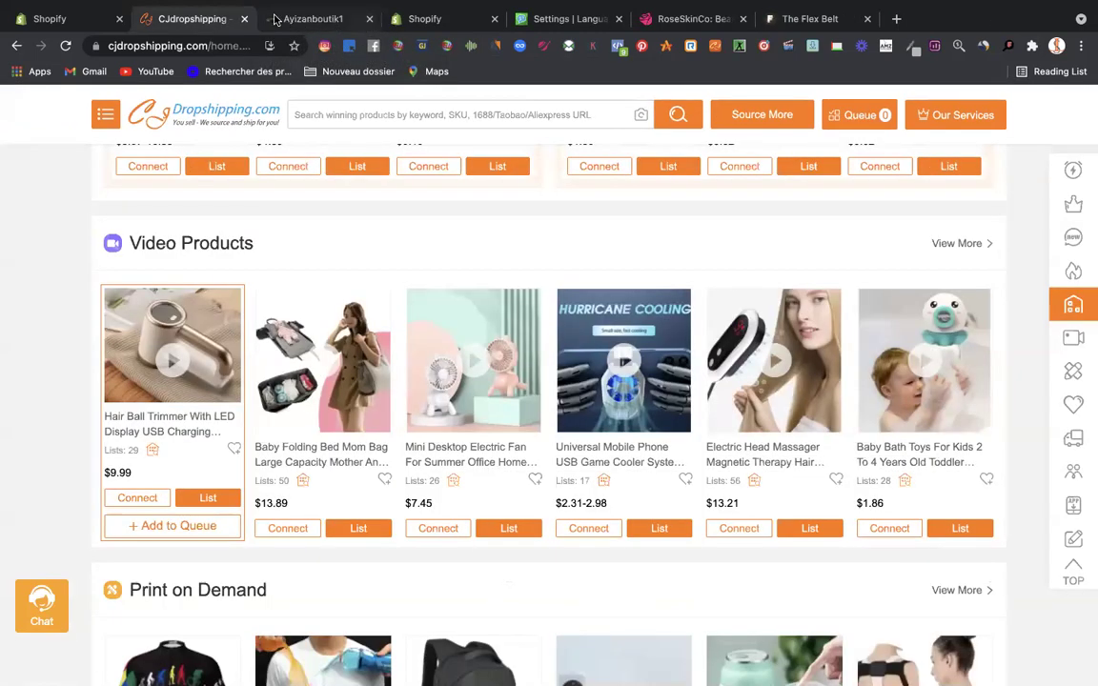
{"action": "left_click", "coordinate": [244, 20]}
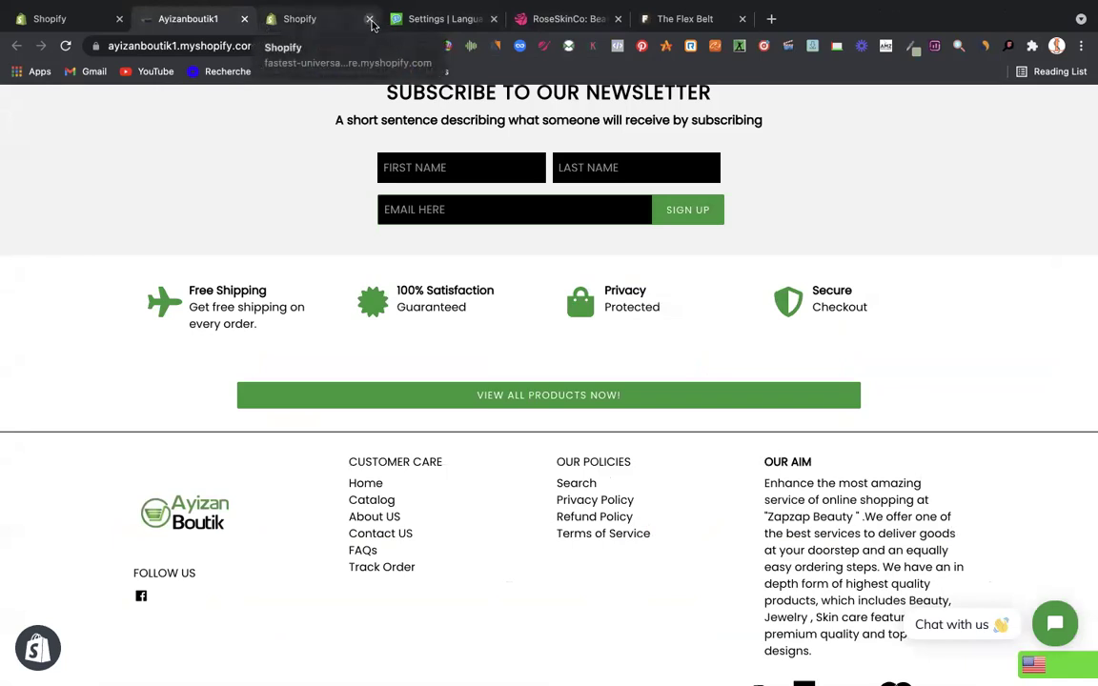
{"action": "left_click", "coordinate": [370, 19]}
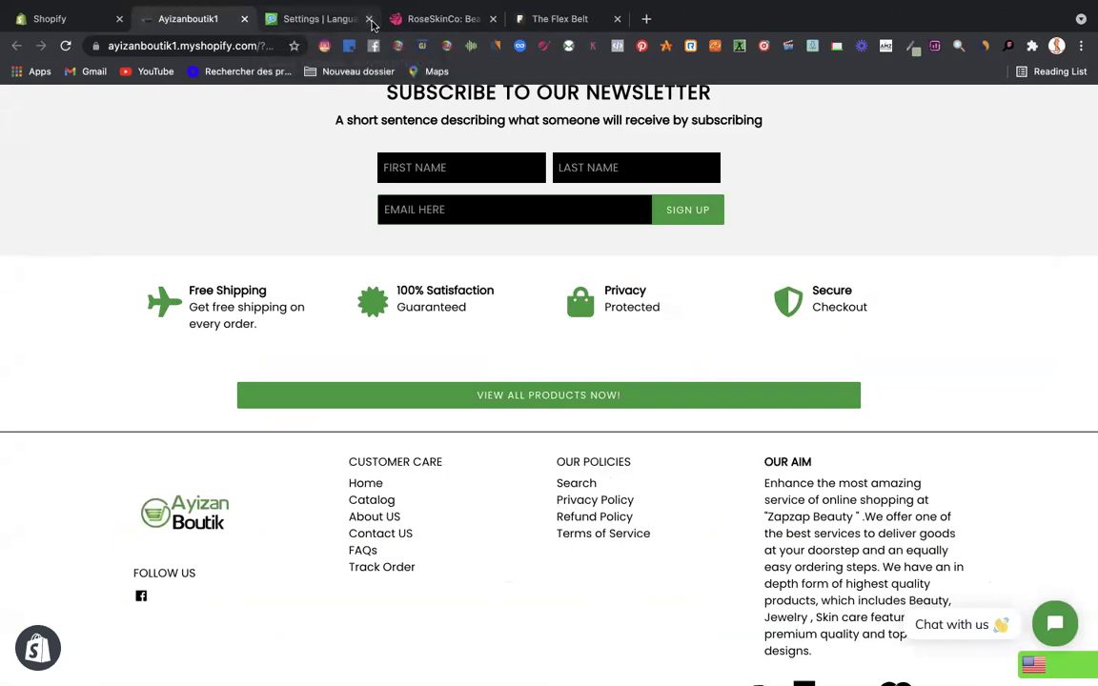
{"action": "left_click", "coordinate": [370, 19]}
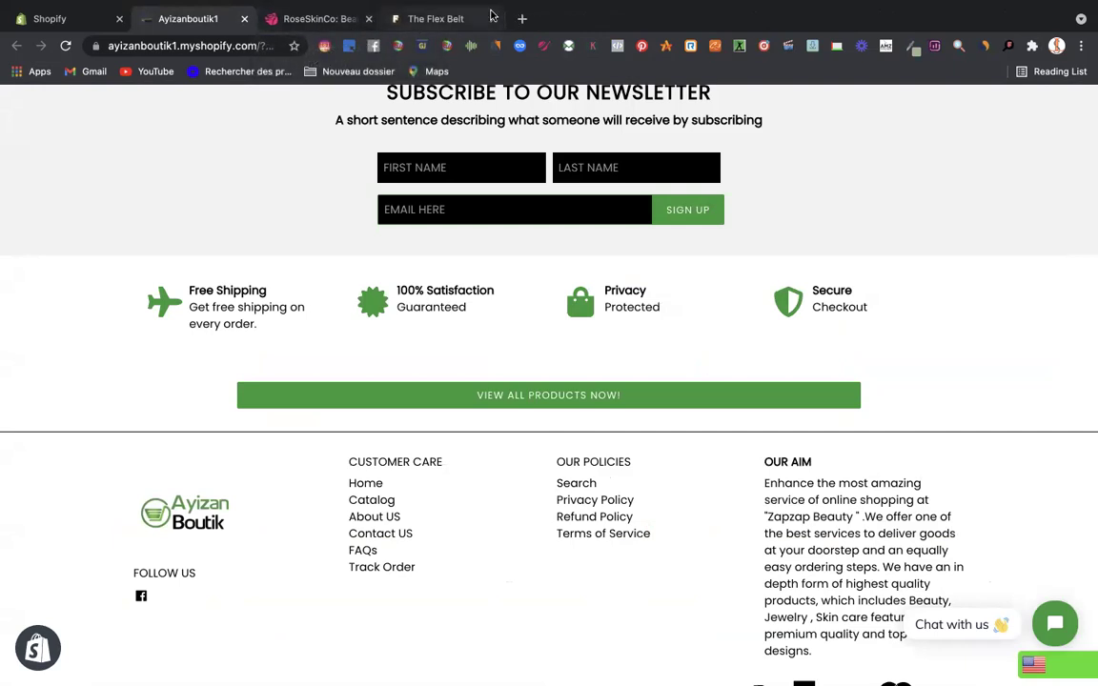
- In a new tab, go to the Loca-Loca Store LTD Shopify admin home
{"action": "key", "text": "ctrl+t"}
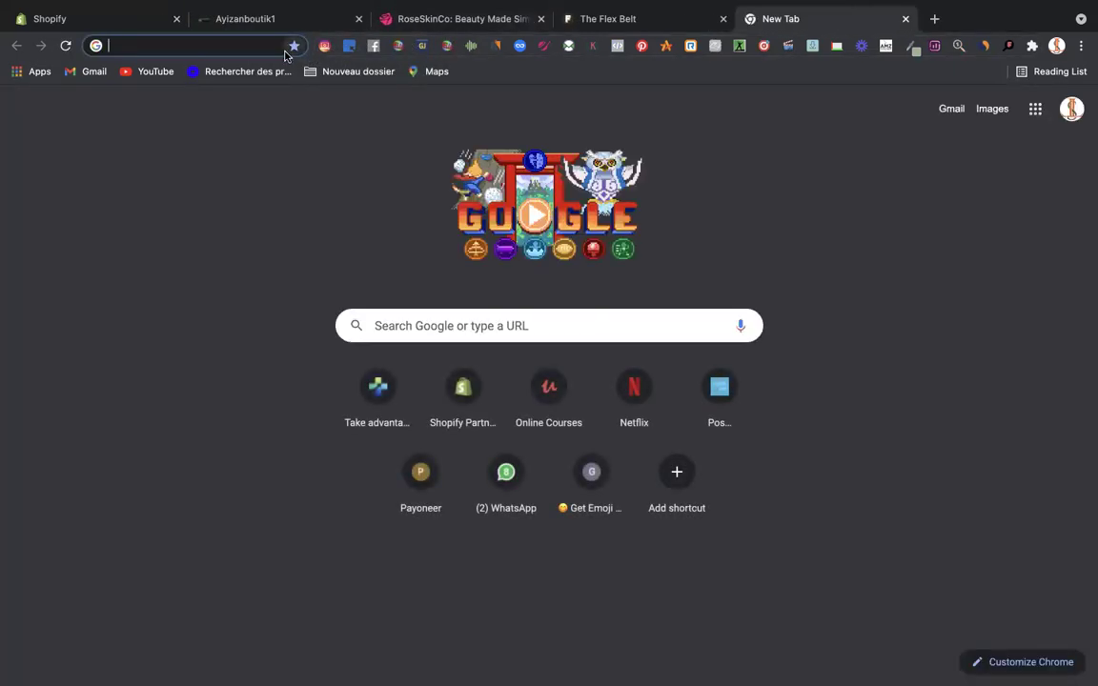
{"action": "type", "text": "l"}
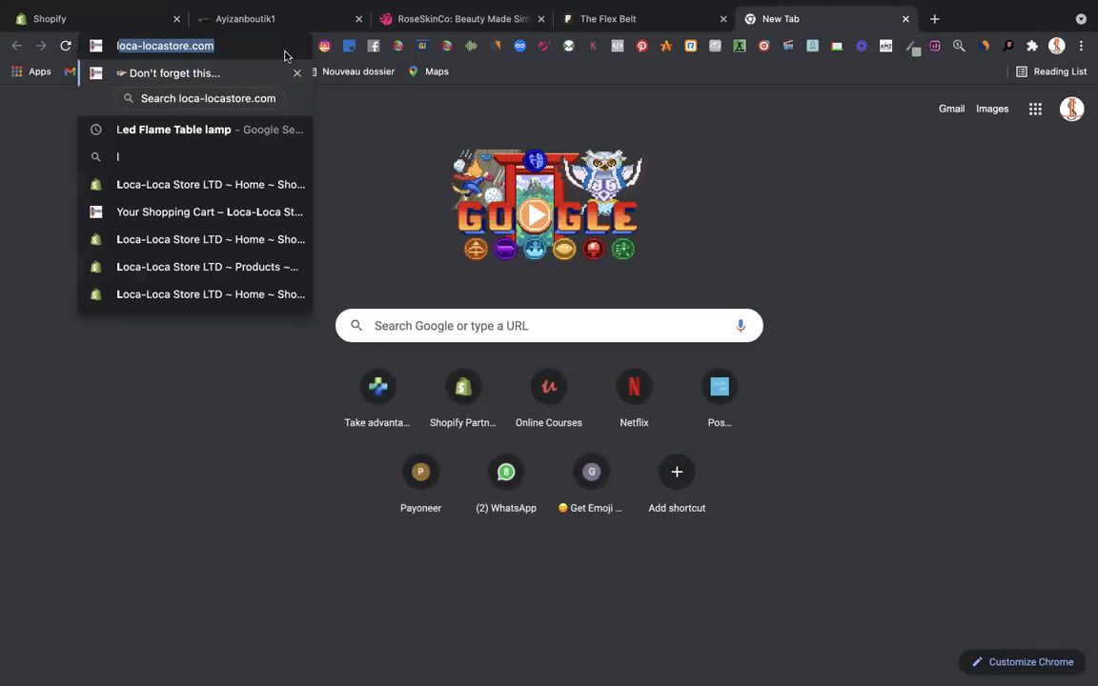
{"action": "left_click", "coordinate": [240, 187]}
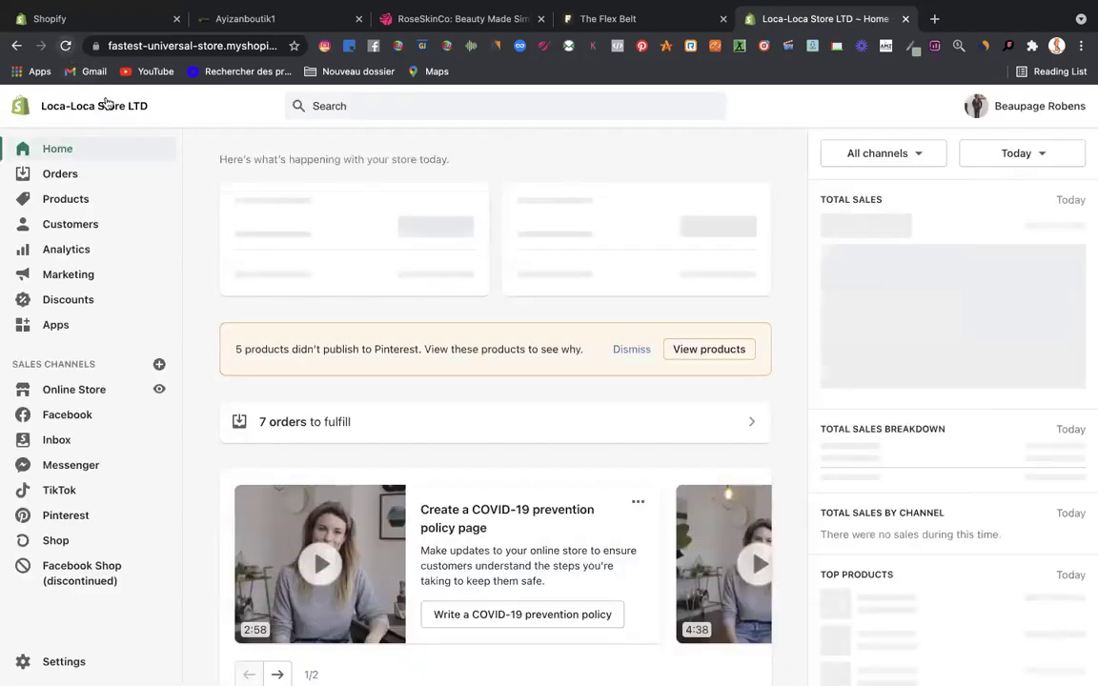
- Show the Apps page listing 15 installed apps, from CJDropshipping to Wiio Dropshipping
{"action": "left_click", "coordinate": [58, 330]}
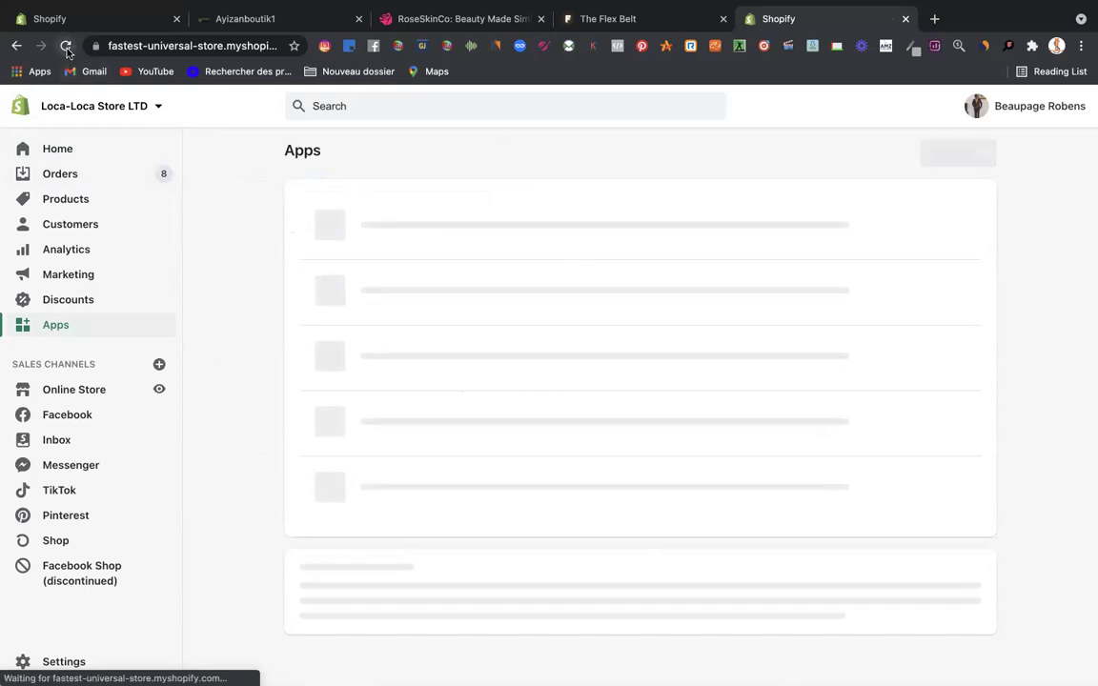
{"action": "mouse_move", "coordinate": [169, 7]}
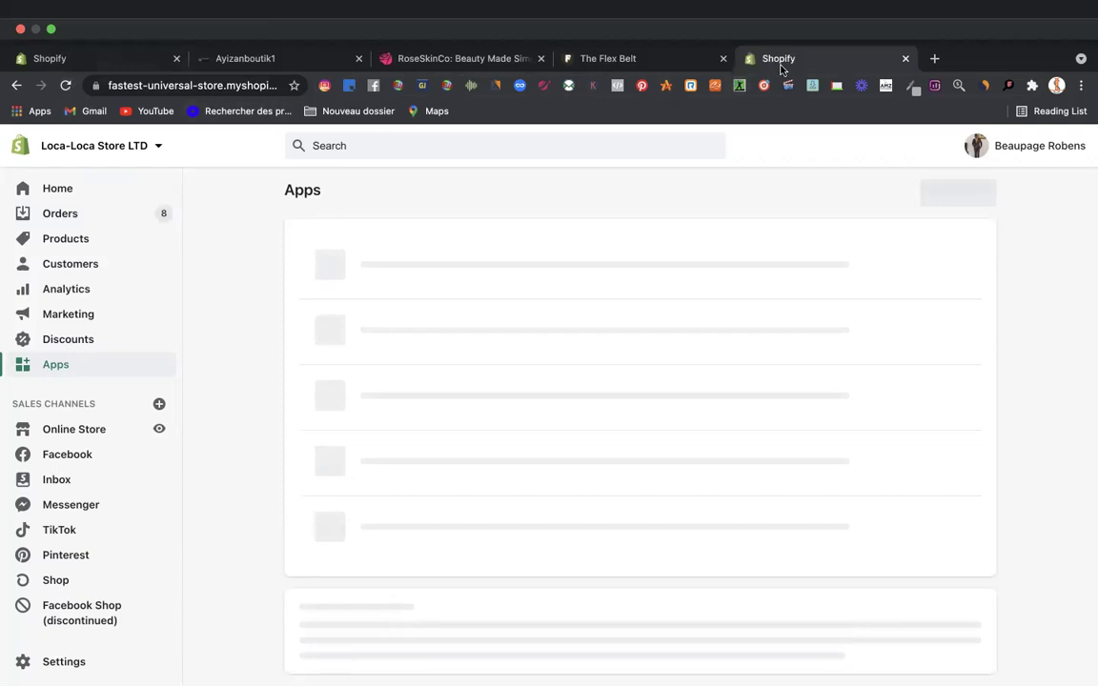
{"action": "left_click", "coordinate": [236, 88]}
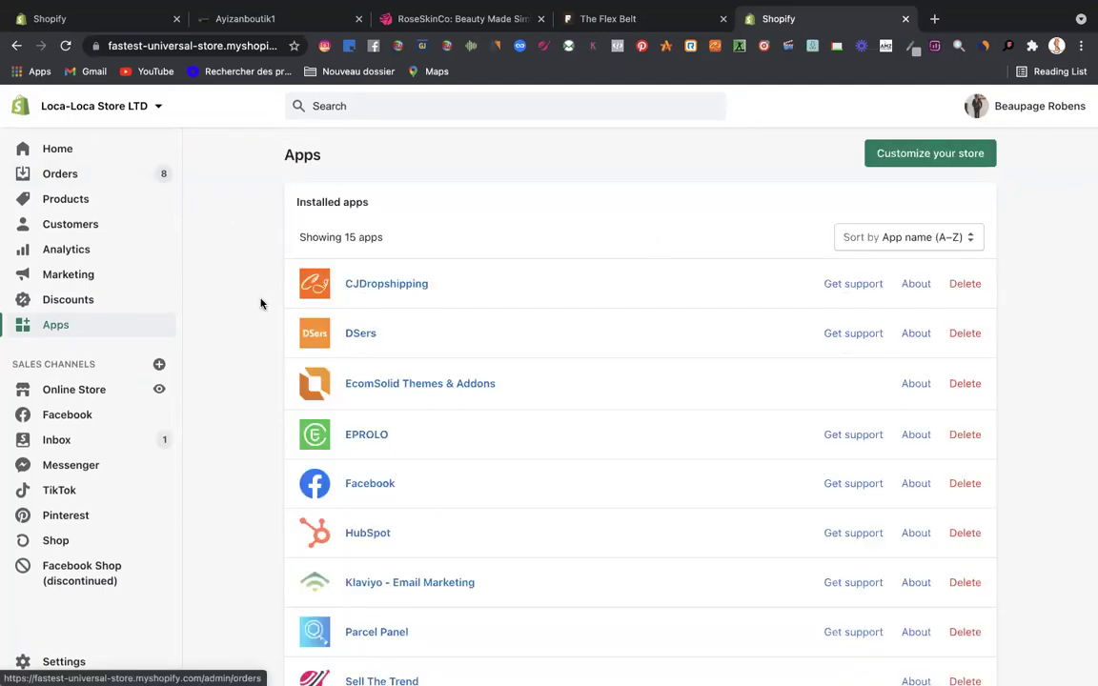
{"action": "scroll", "coordinate": [350, 362], "scroll_direction": "down", "scroll_amount": 10}
{"action": "scroll", "coordinate": [351, 354], "scroll_direction": "up", "scroll_amount": 10}
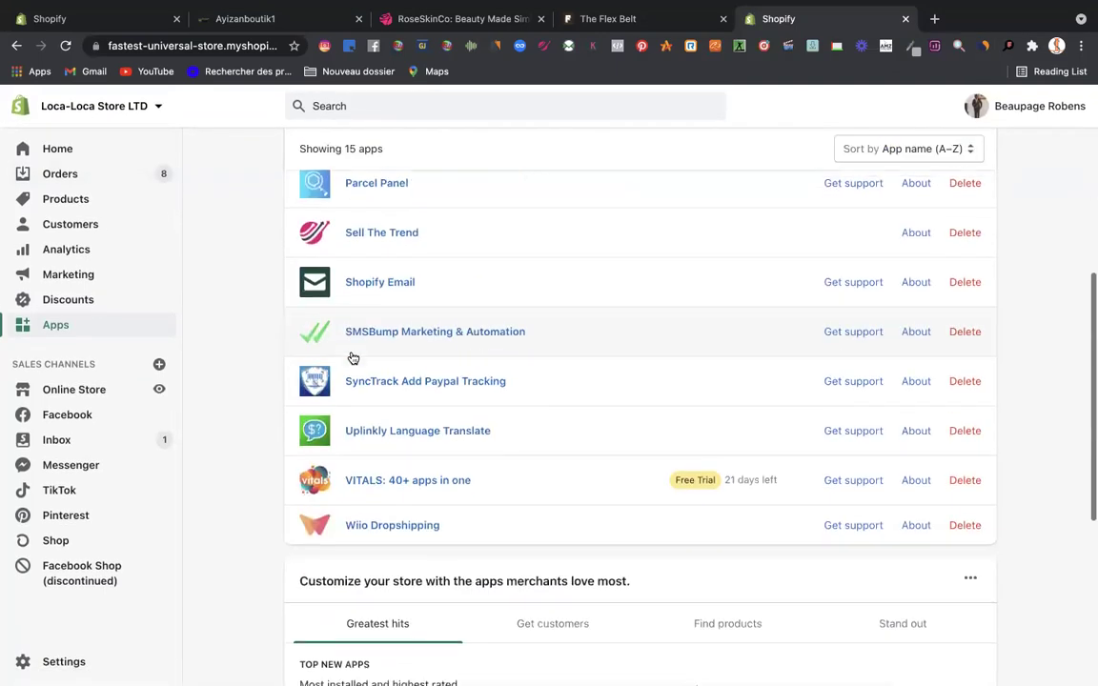
- On the Home dashboard, set the sales date range to July 1–29
{"action": "left_click", "coordinate": [69, 151]}
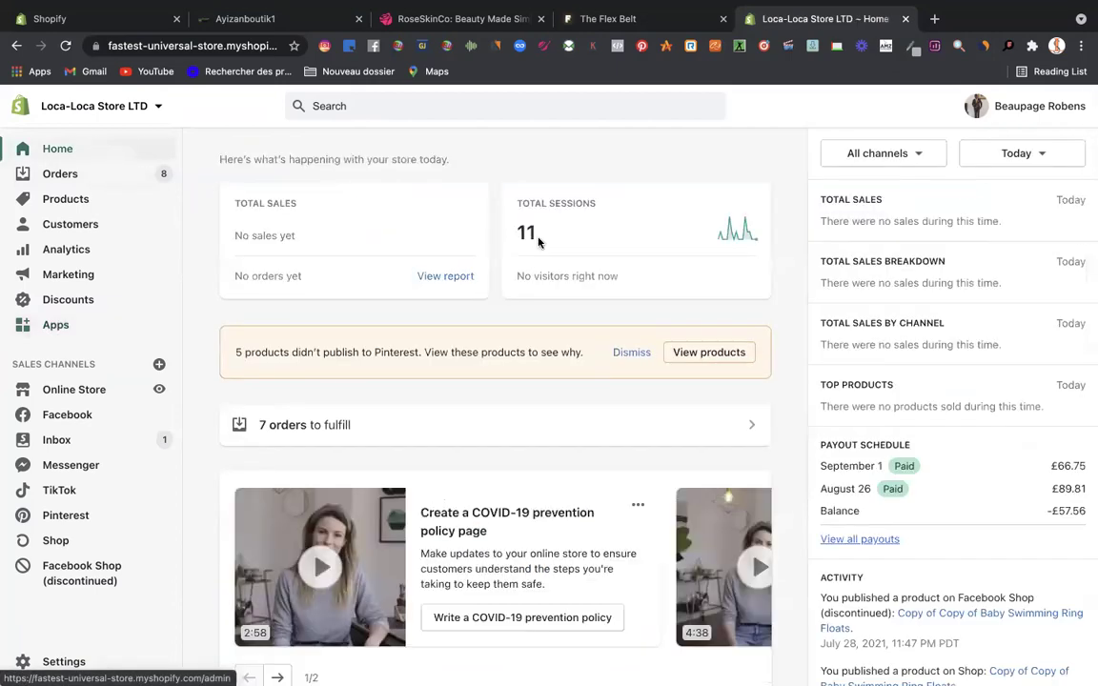
{"action": "left_click", "coordinate": [898, 165]}
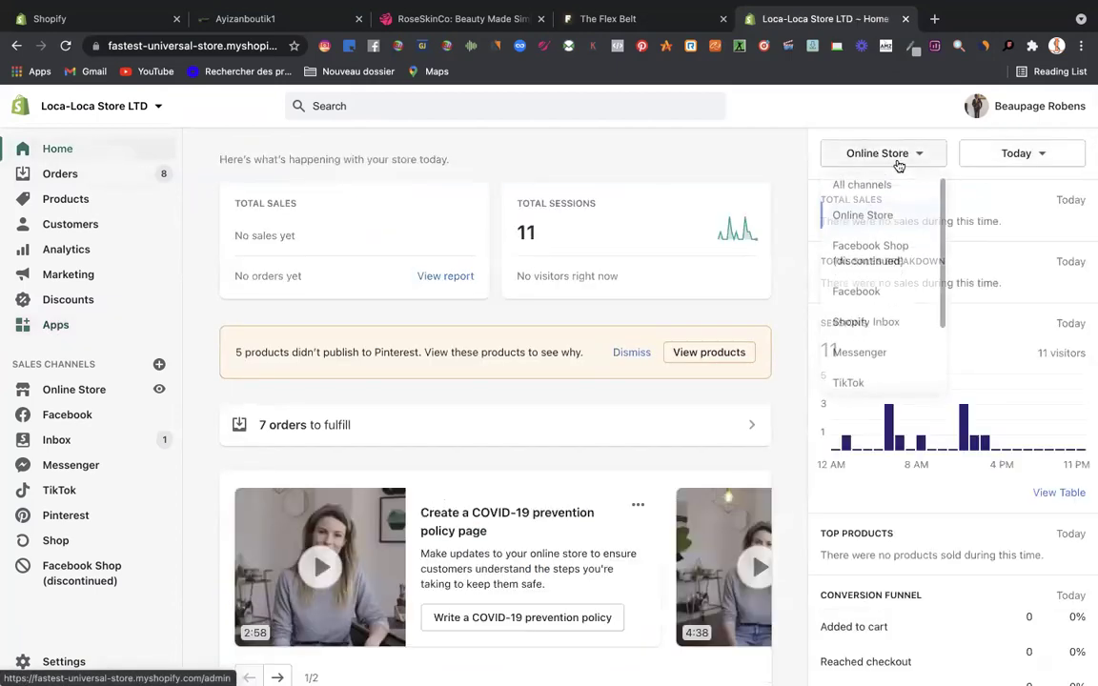
{"action": "left_click", "coordinate": [1001, 157]}
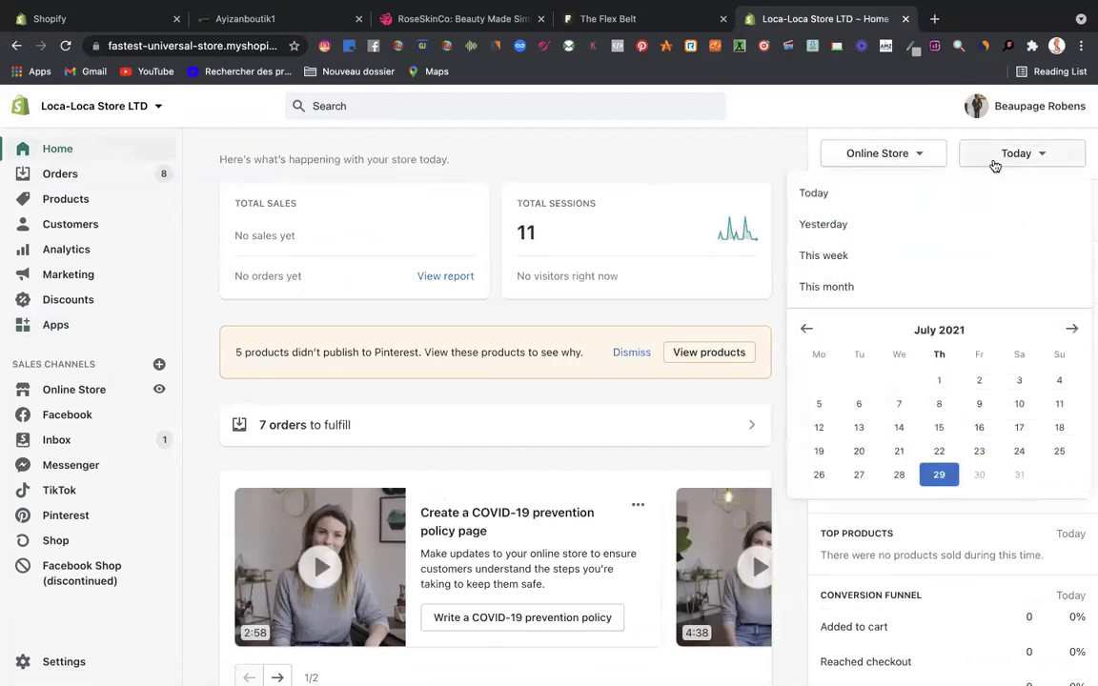
{"action": "left_click", "coordinate": [939, 380]}
{"action": "left_click", "coordinate": [940, 475]}
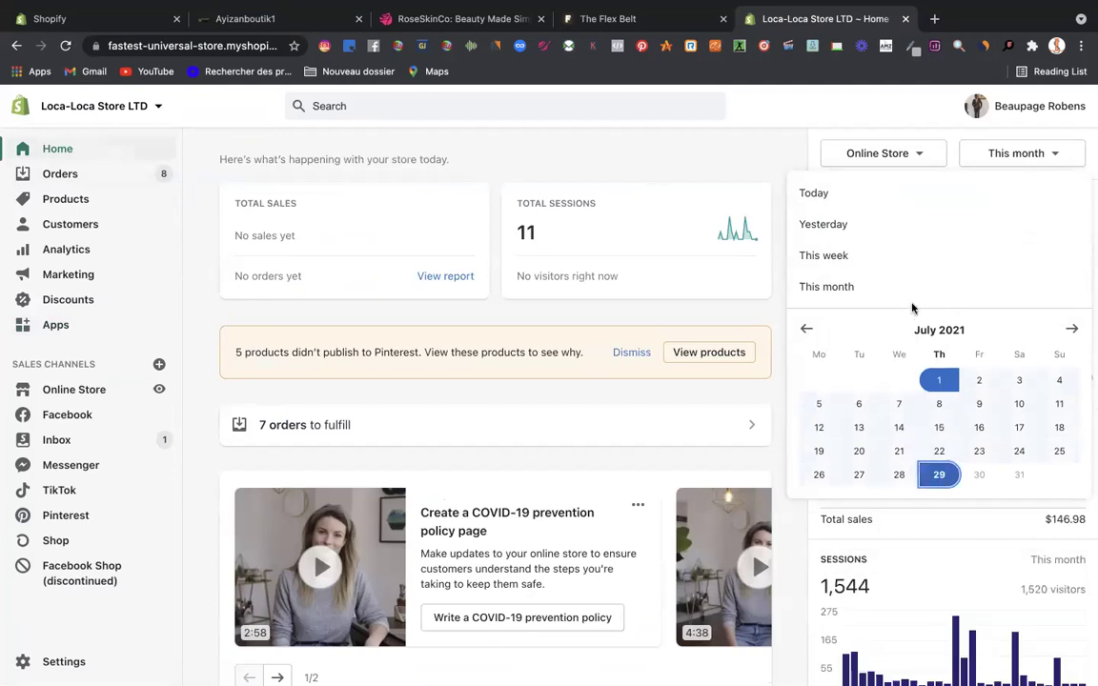
{"action": "left_click", "coordinate": [762, 146]}
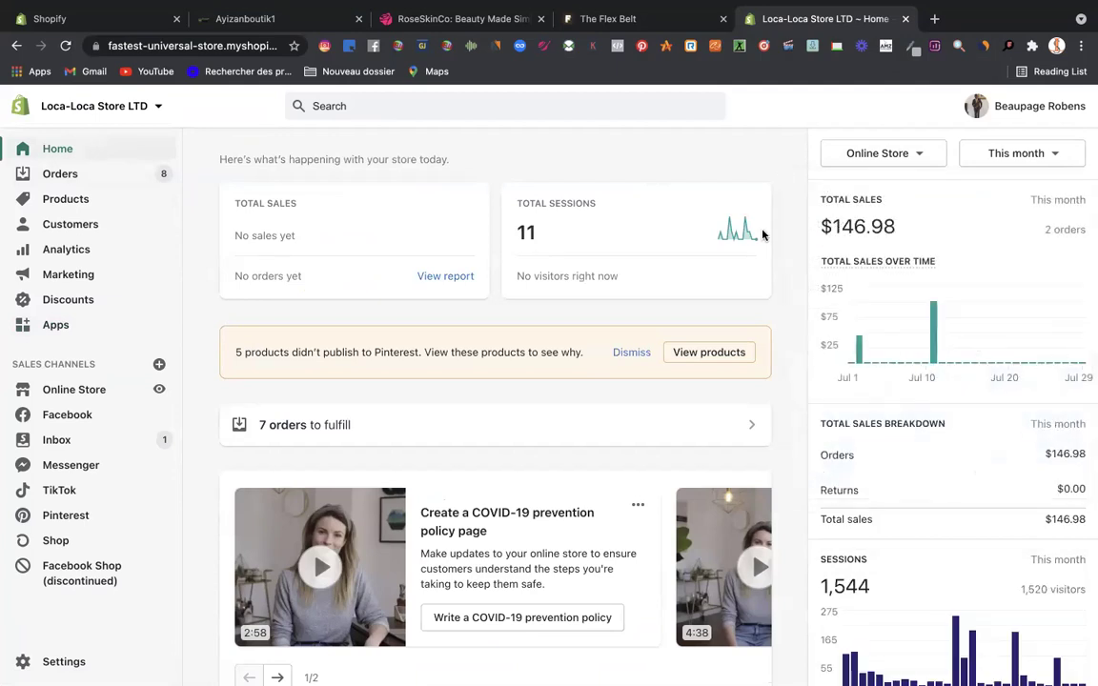
{"action": "left_click", "coordinate": [991, 152]}
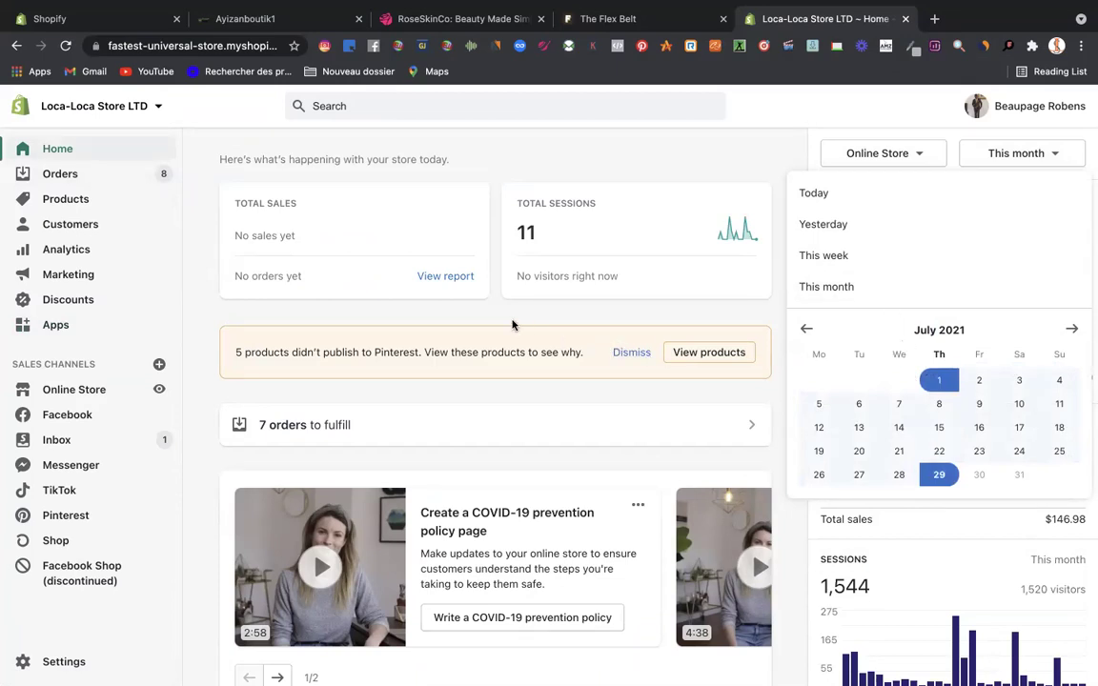
- Check Products and Orders, then show Home sales from All channels ($20,144.98)
{"action": "left_click", "coordinate": [36, 200]}
{"action": "left_click", "coordinate": [60, 178]}
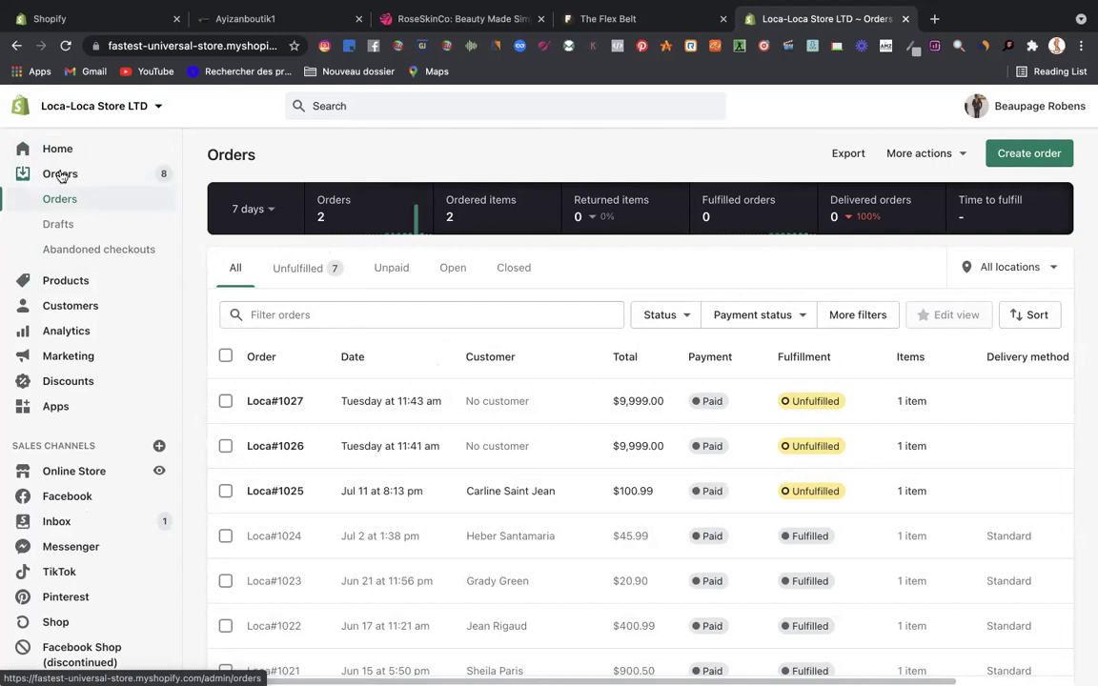
{"action": "left_click", "coordinate": [33, 148]}
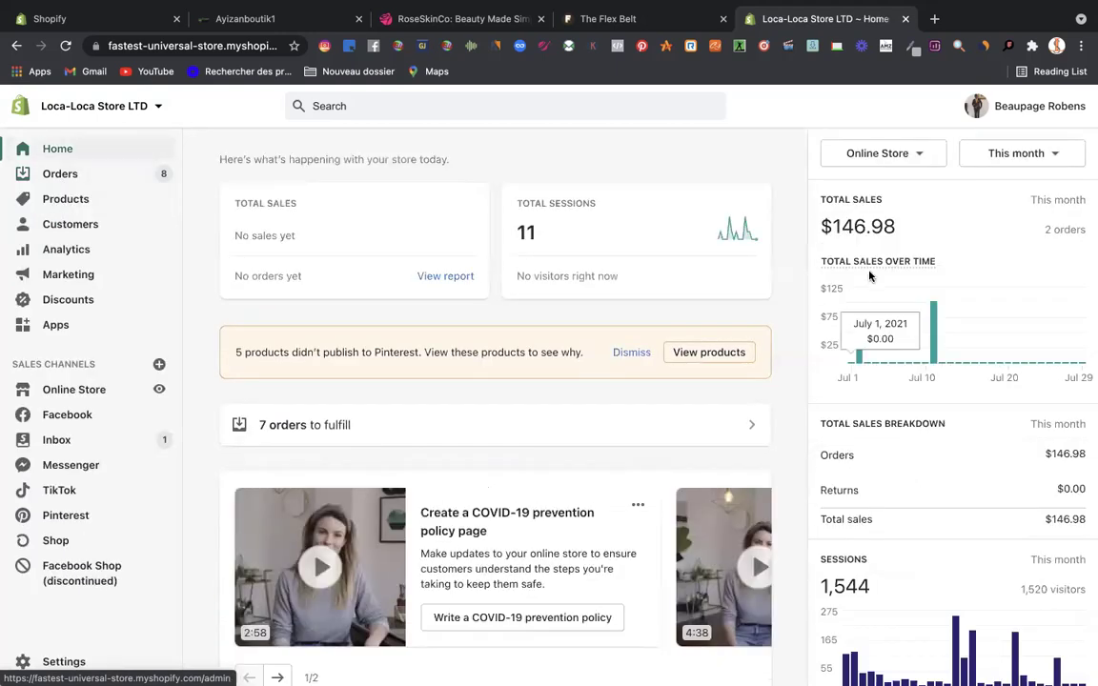
{"action": "left_click", "coordinate": [881, 153]}
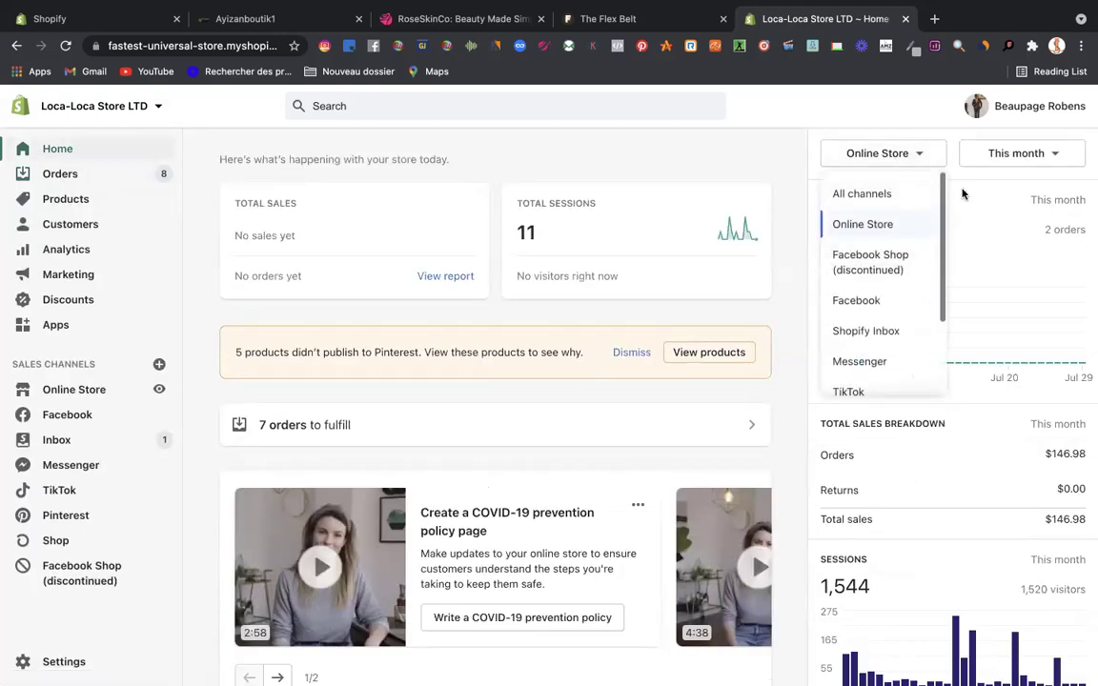
{"action": "left_click", "coordinate": [857, 194]}
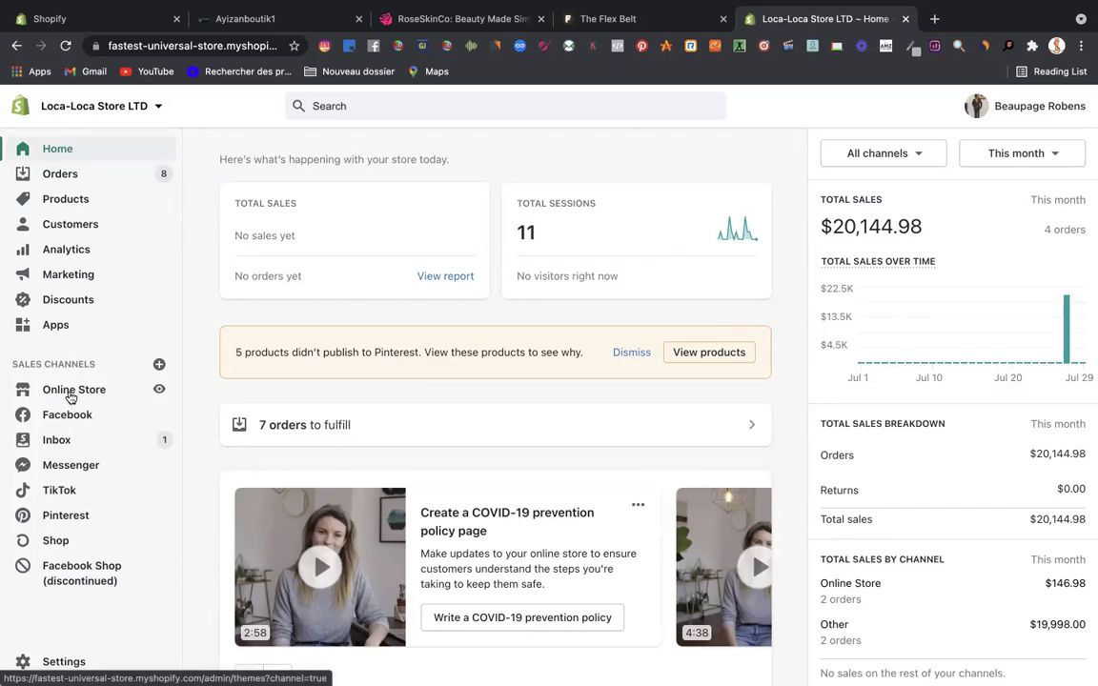
- Launch CJDropshipping from the store's list of 15 installed apps
{"action": "left_click", "coordinate": [57, 327]}
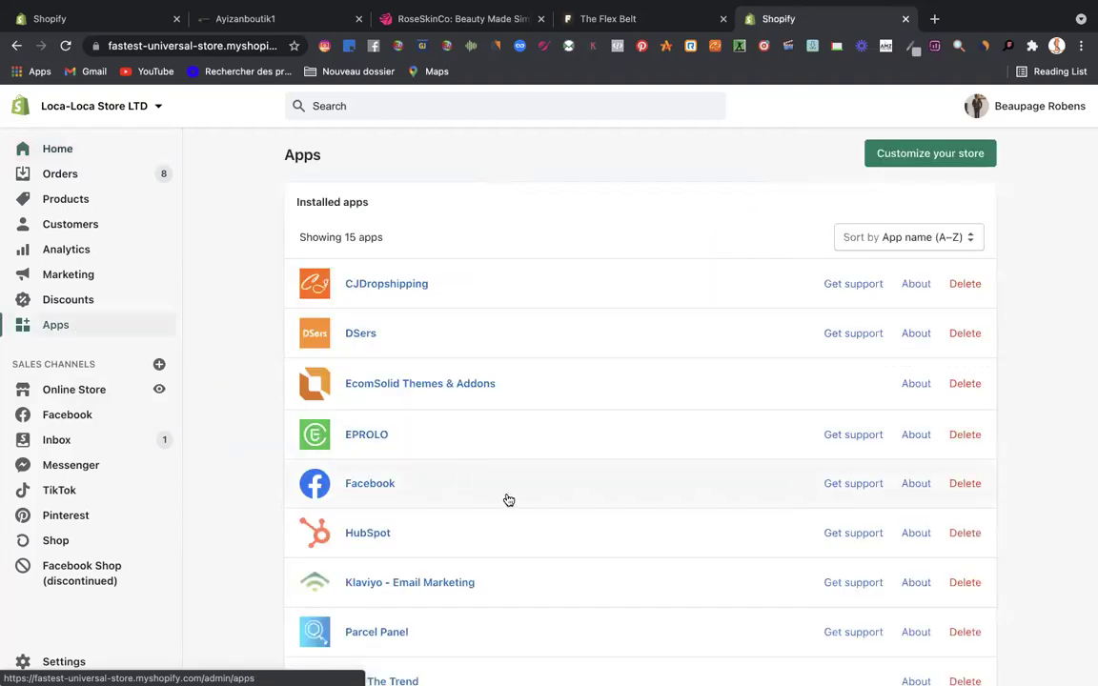
{"action": "scroll", "coordinate": [509, 501], "scroll_direction": "down", "scroll_amount": 1}
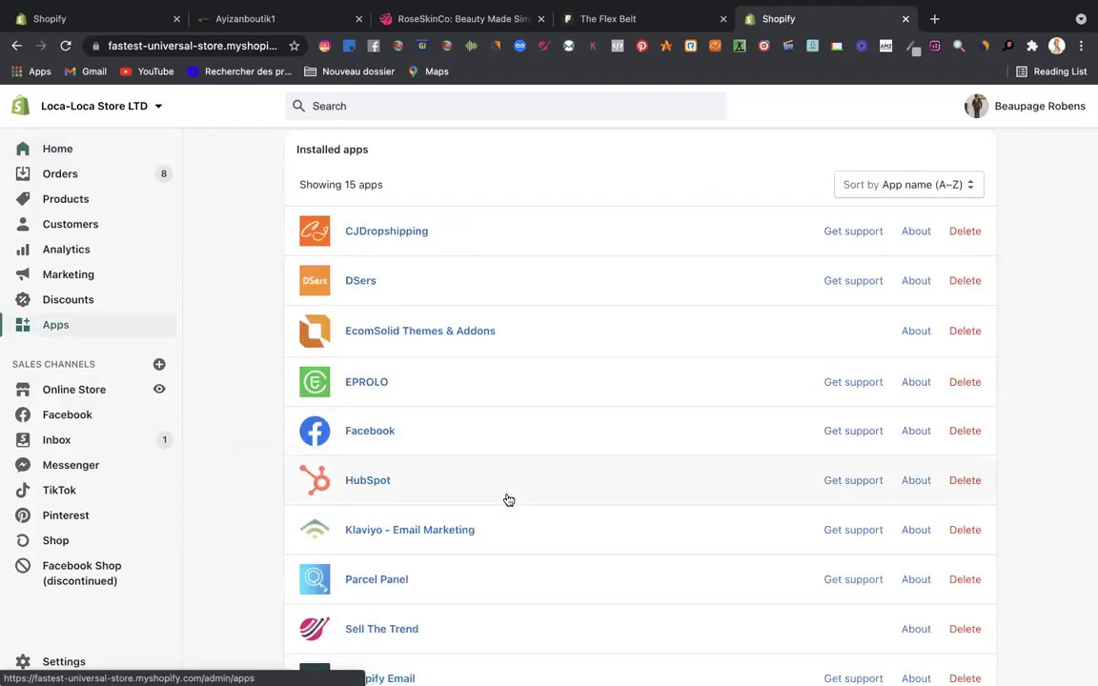
{"action": "scroll", "coordinate": [508, 500], "scroll_direction": "down", "scroll_amount": 6}
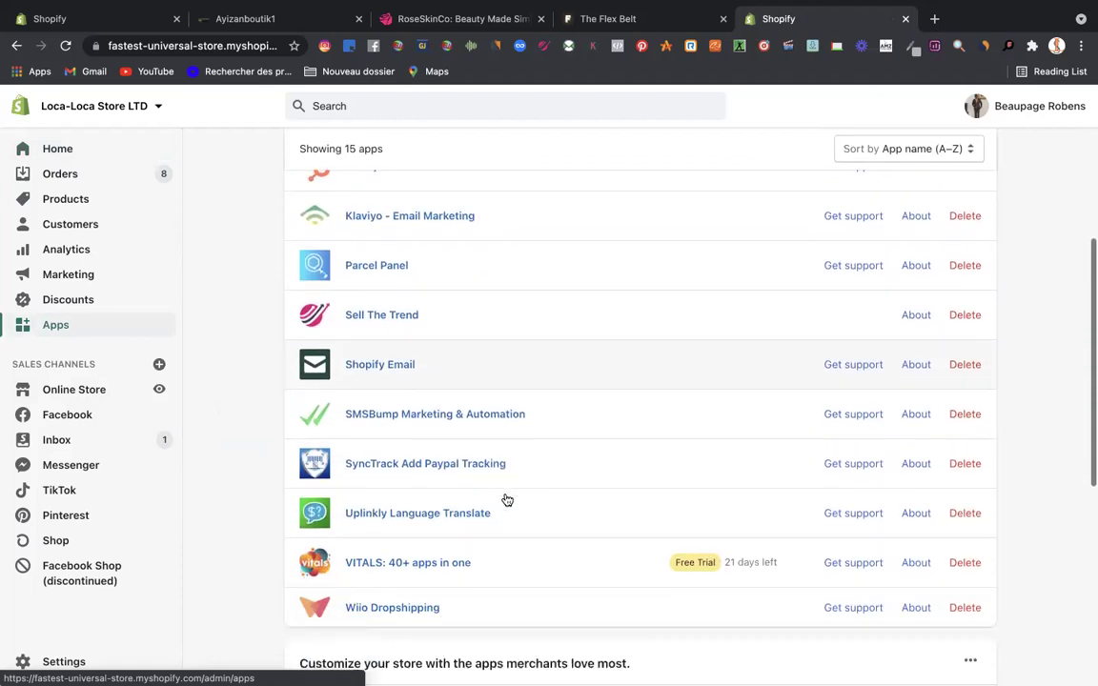
{"action": "scroll", "coordinate": [507, 500], "scroll_direction": "down", "scroll_amount": 1}
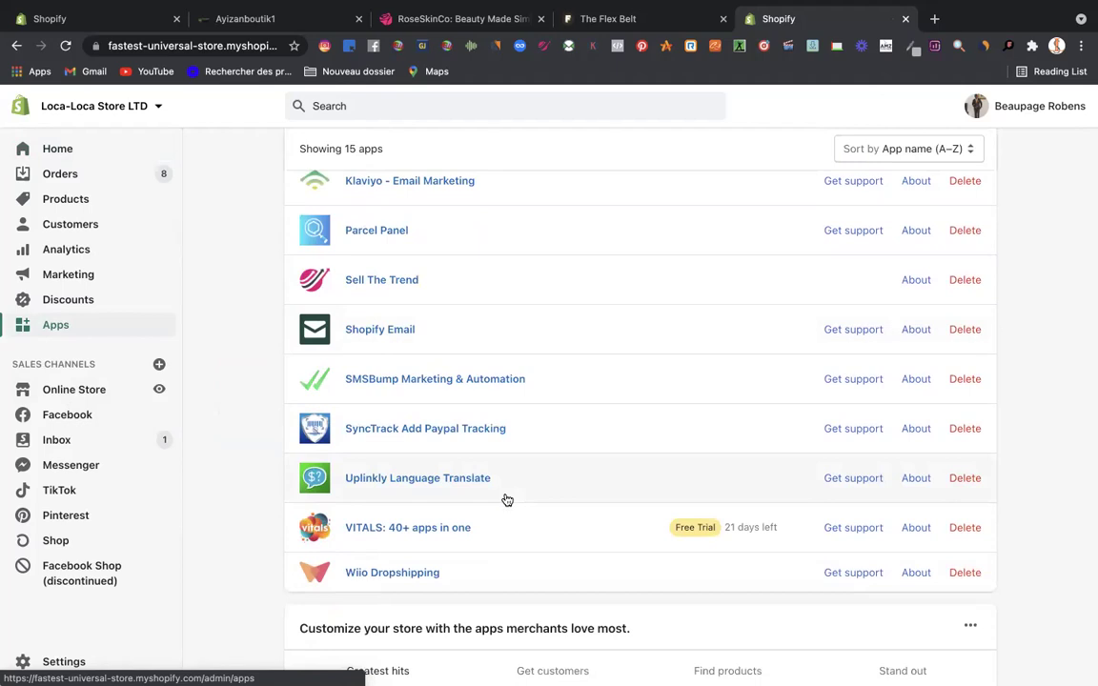
{"action": "scroll", "coordinate": [507, 500], "scroll_direction": "up", "scroll_amount": 8}
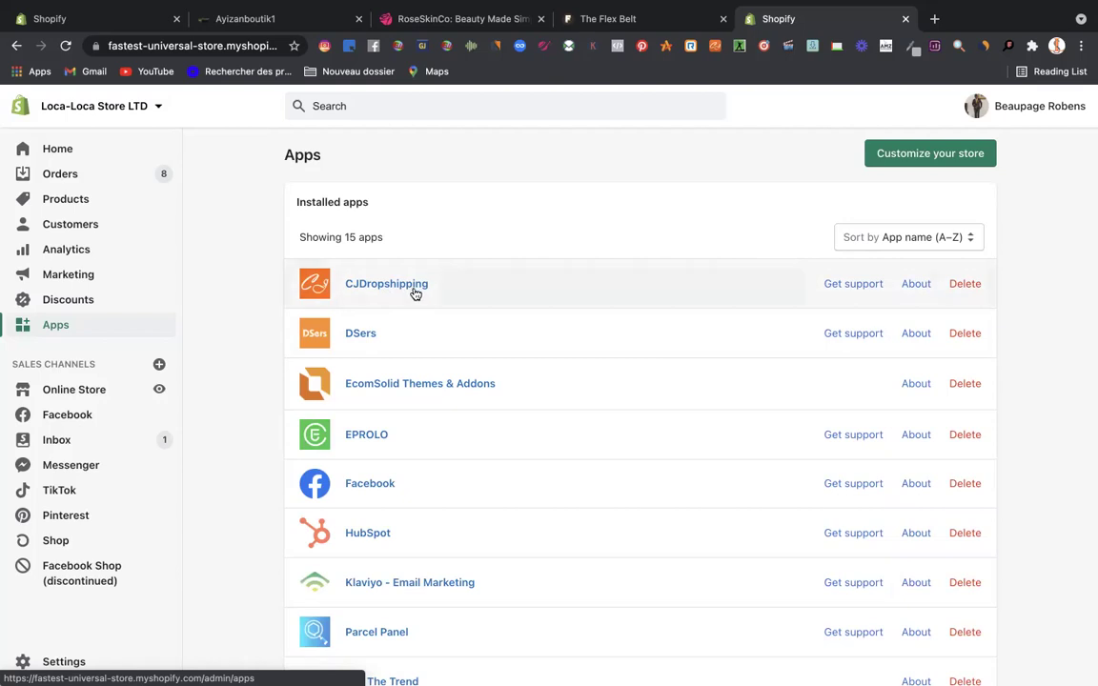
{"action": "left_click", "coordinate": [386, 284]}
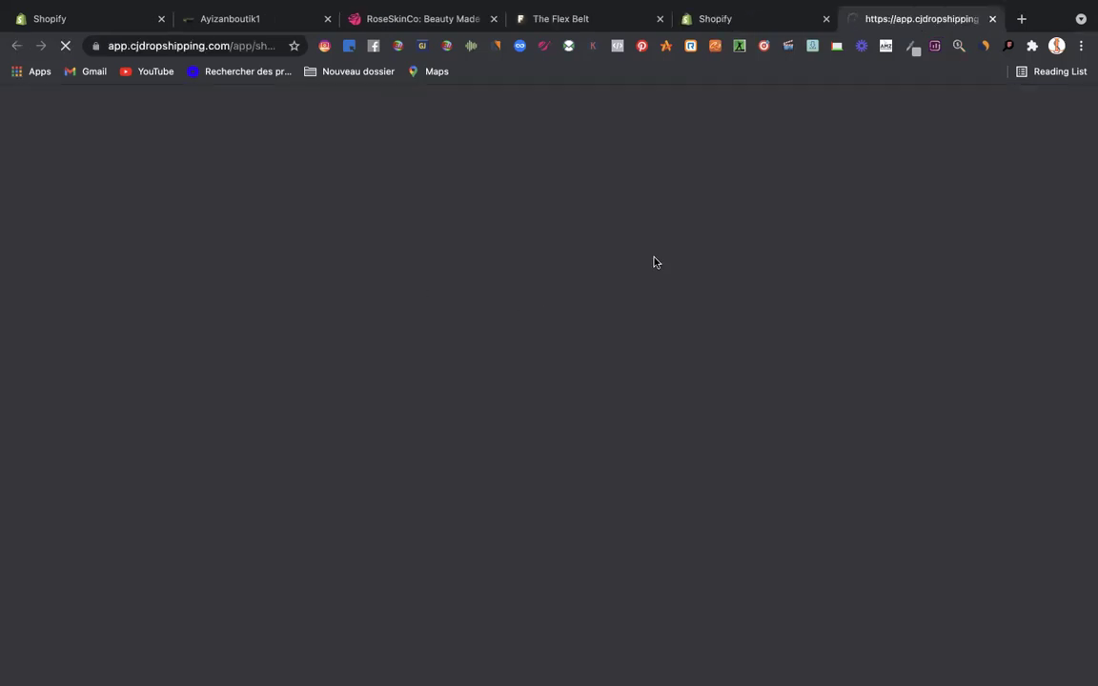
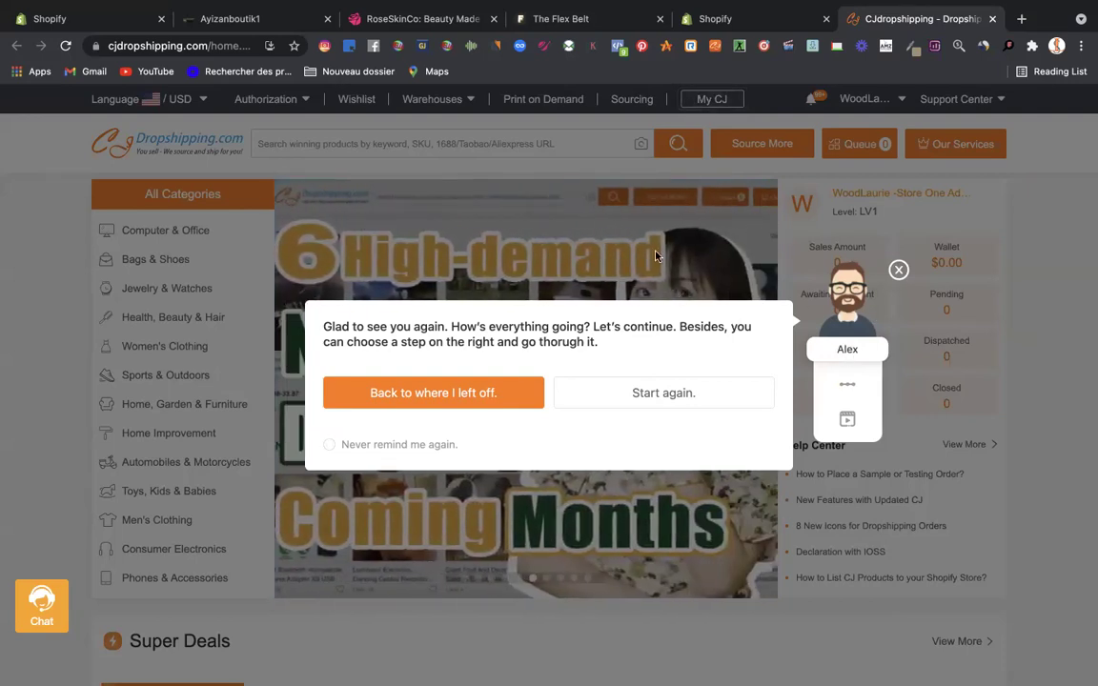
- Open the Ayizan Boutik storefront's Tidio live chat and minimize it again
{"action": "left_click", "coordinate": [245, 23]}
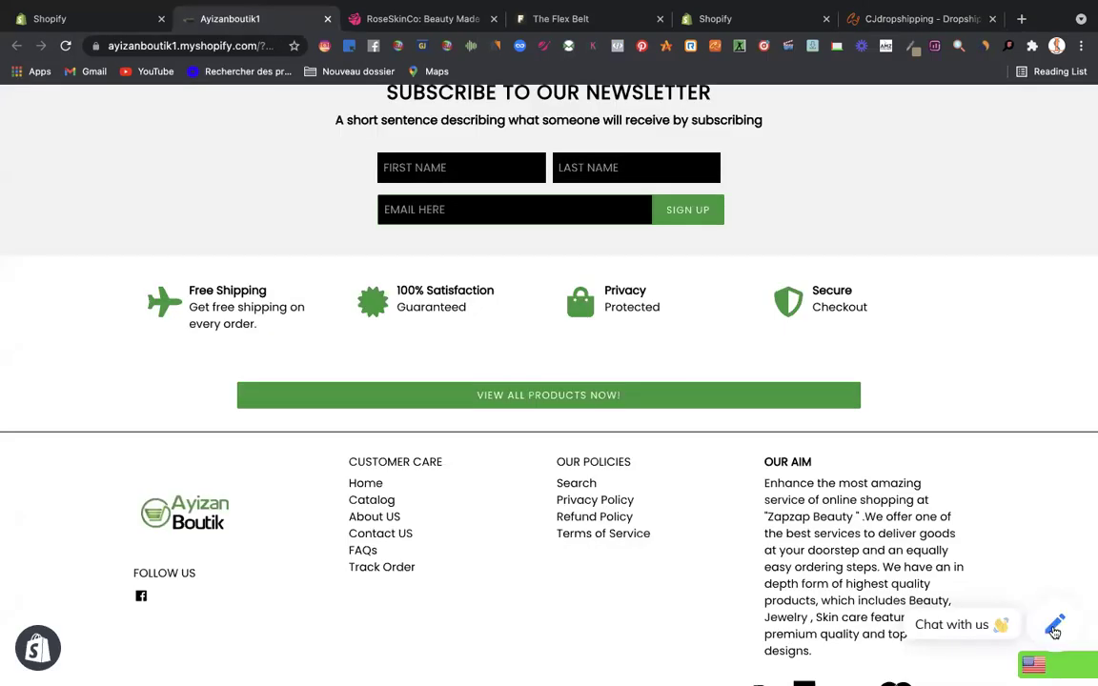
{"action": "left_click", "coordinate": [1054, 629]}
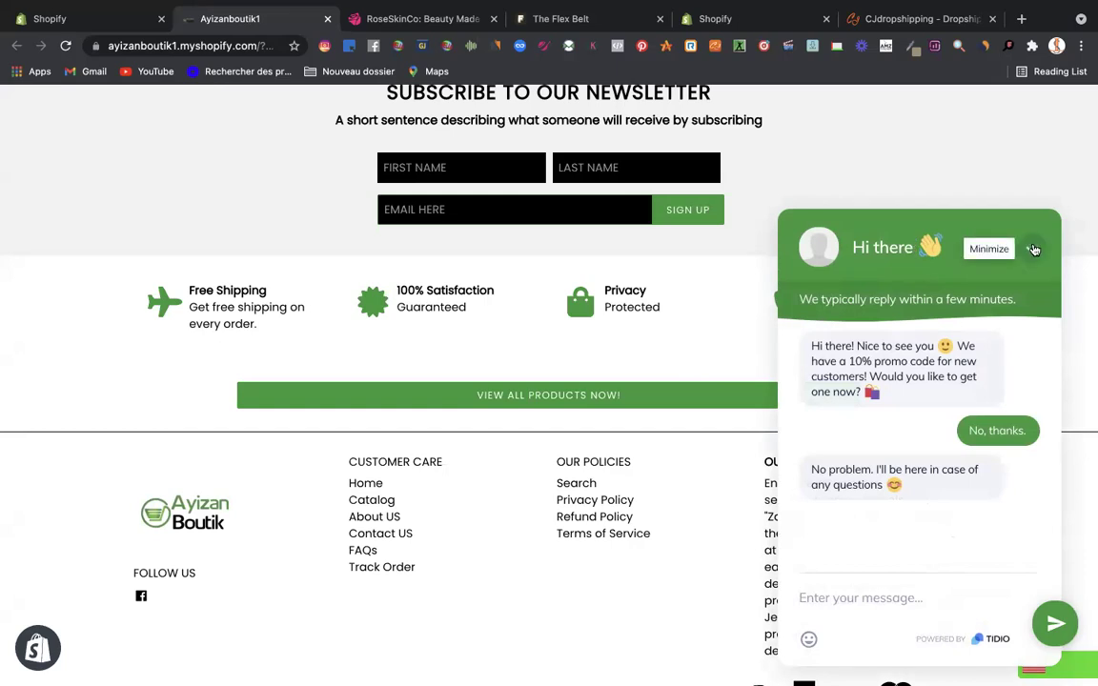
{"action": "left_click", "coordinate": [1034, 248]}
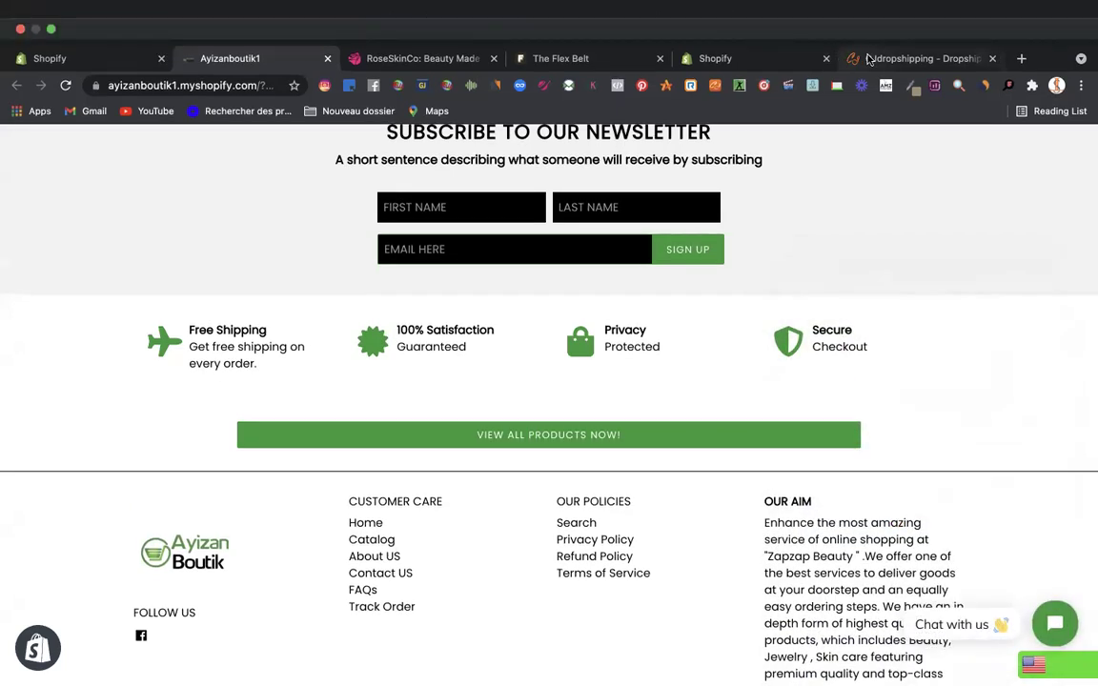
{"action": "left_click", "coordinate": [853, 61]}
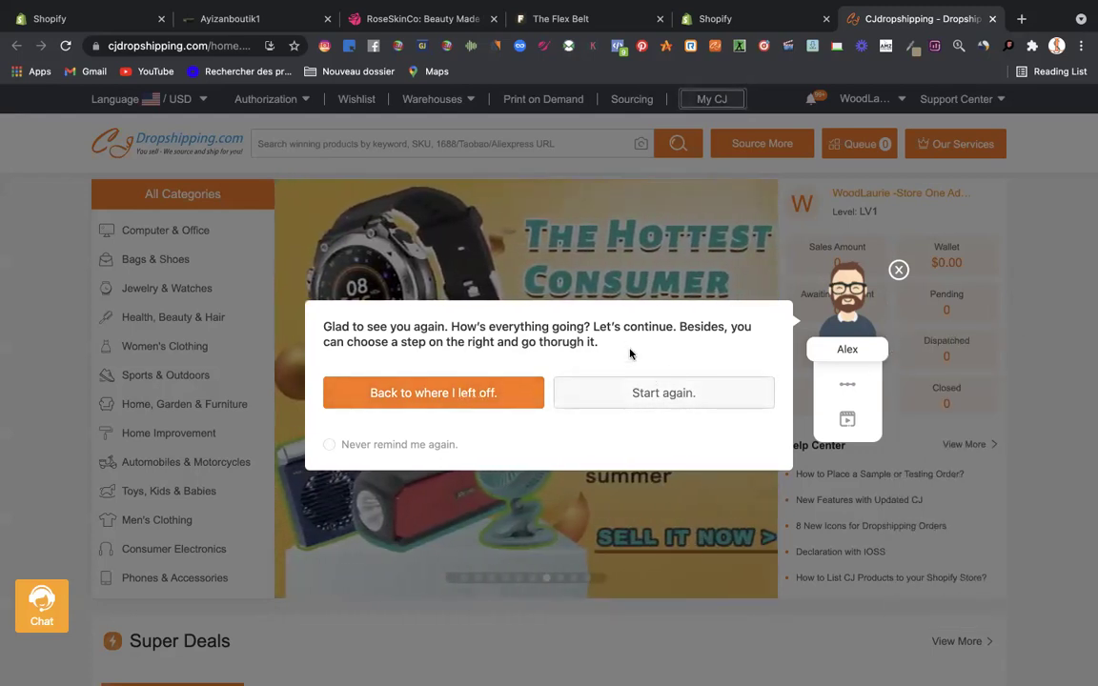
- Close the Alex welcome-back tour popup on the CJdropshipping homepage
{"action": "left_click", "coordinate": [899, 271]}
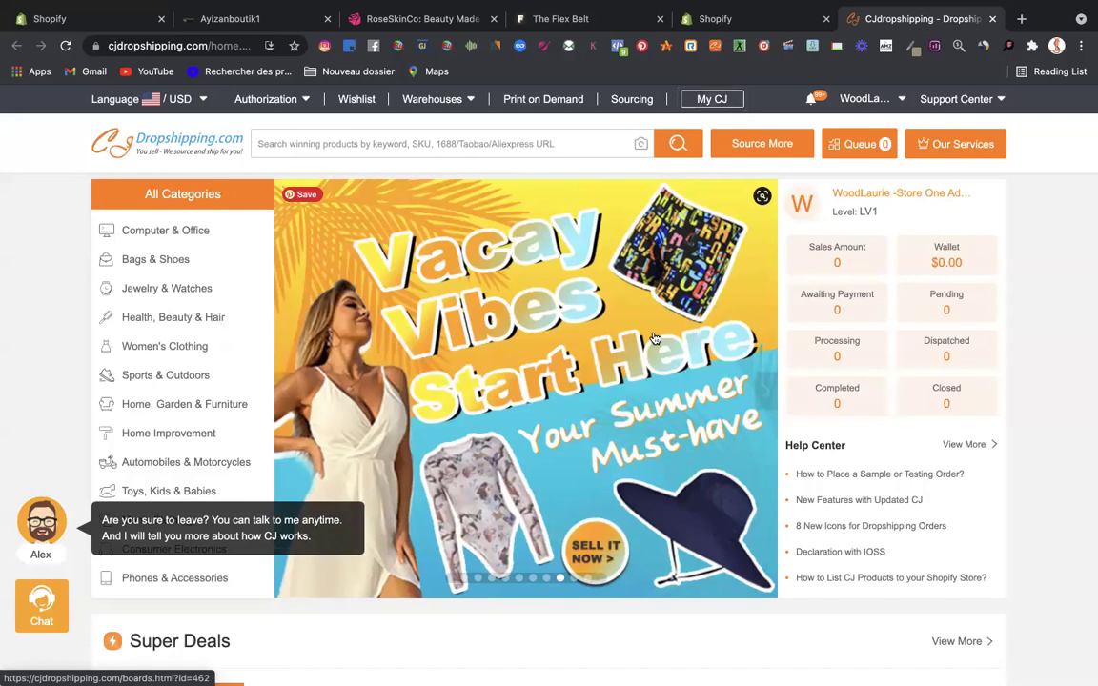
{"action": "mouse_move", "coordinate": [229, 292]}
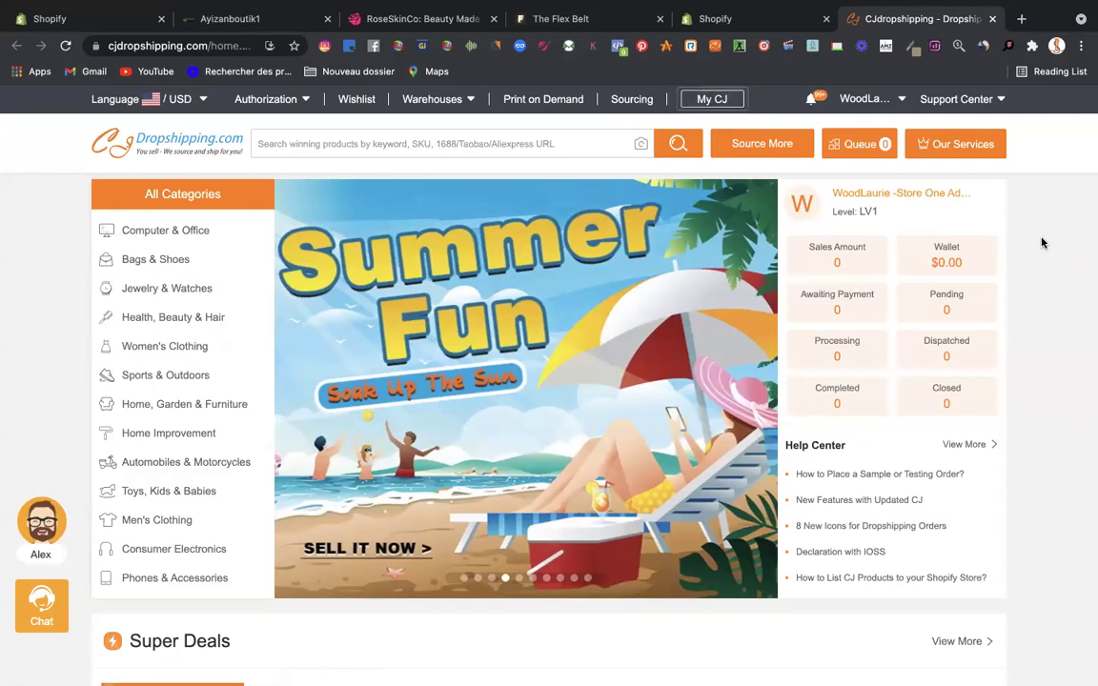
- In a new tab, go to admitad.com and pick the All programs suggestion
{"action": "left_click", "coordinate": [1019, 20]}
{"action": "type", "text": "ad"}
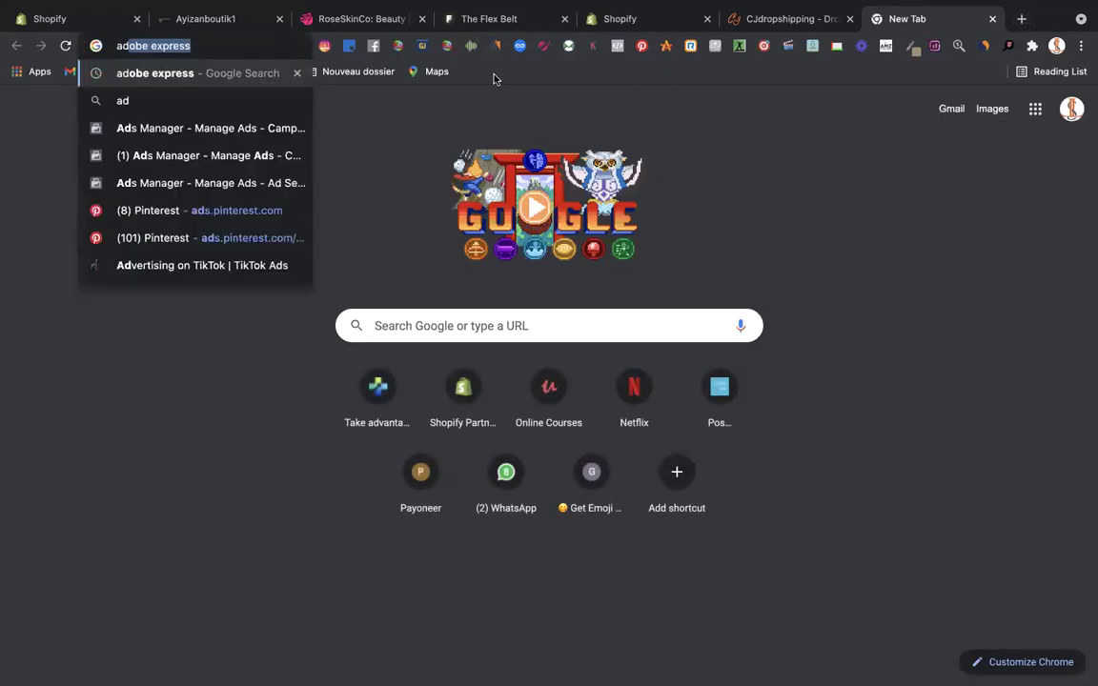
{"action": "type", "text": "mitad"}
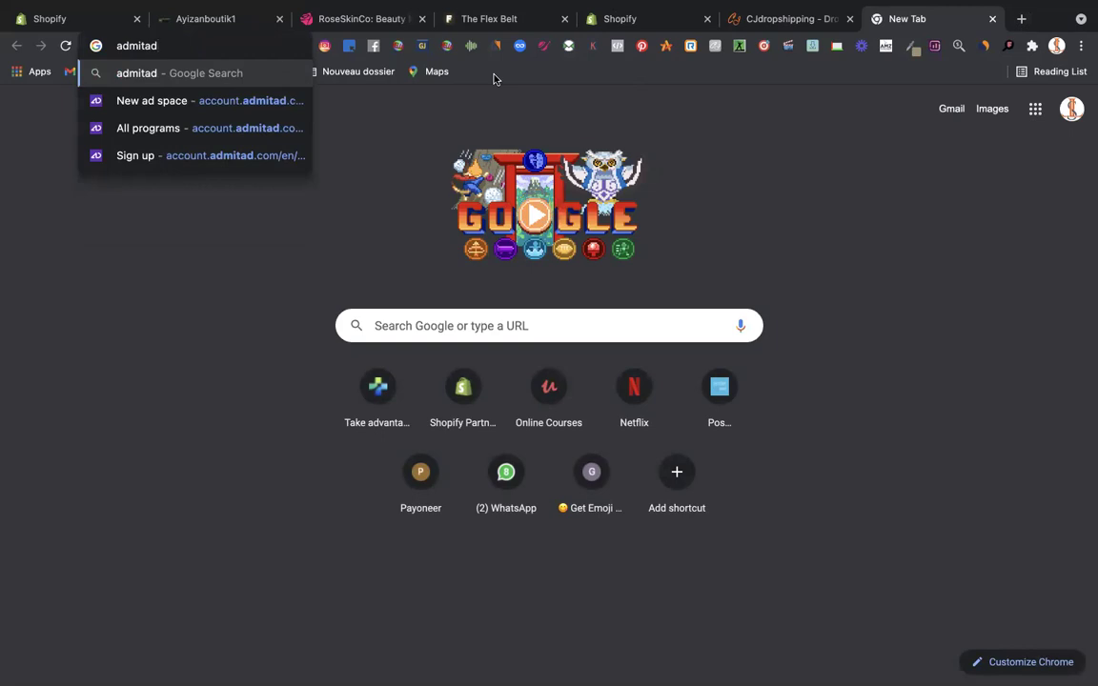
{"action": "type", "text": ".com"}
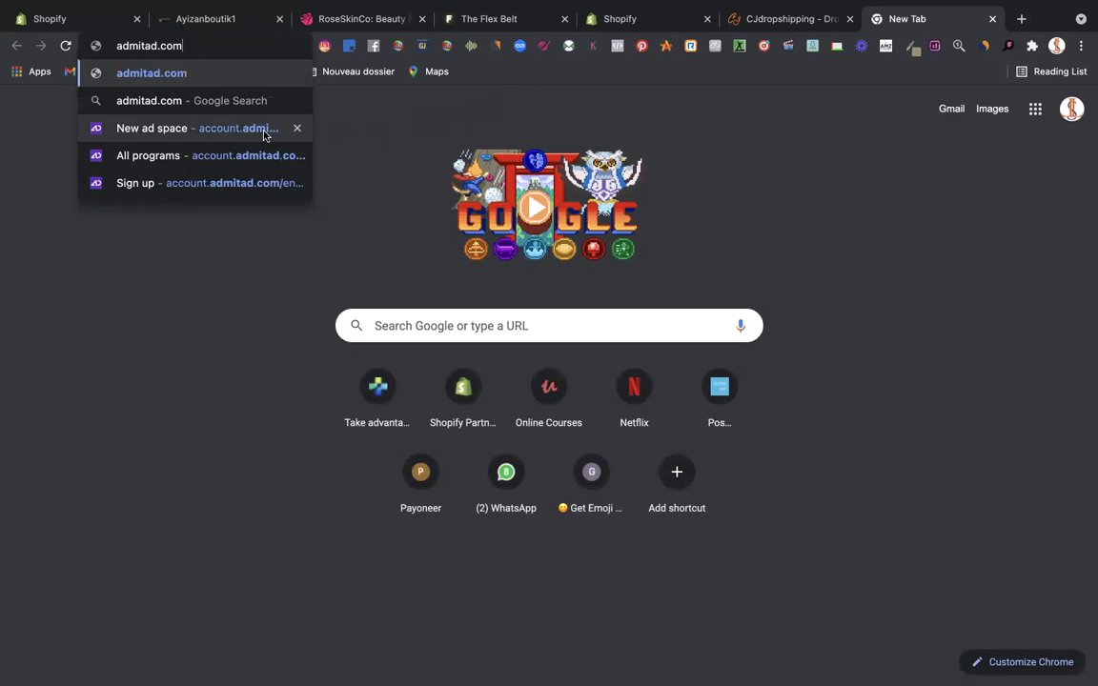
{"action": "left_click", "coordinate": [188, 155]}
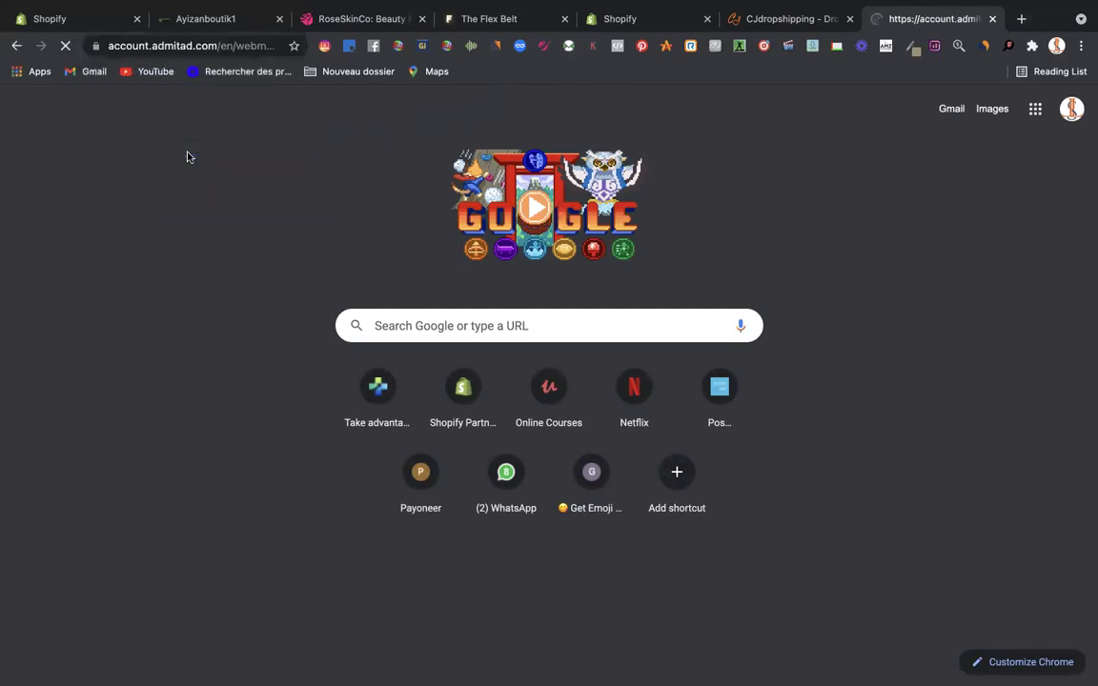
- Reload the Admitad advertiser store listing and view the two-factor authentication notification
{"action": "mouse_move", "coordinate": [184, 152]}
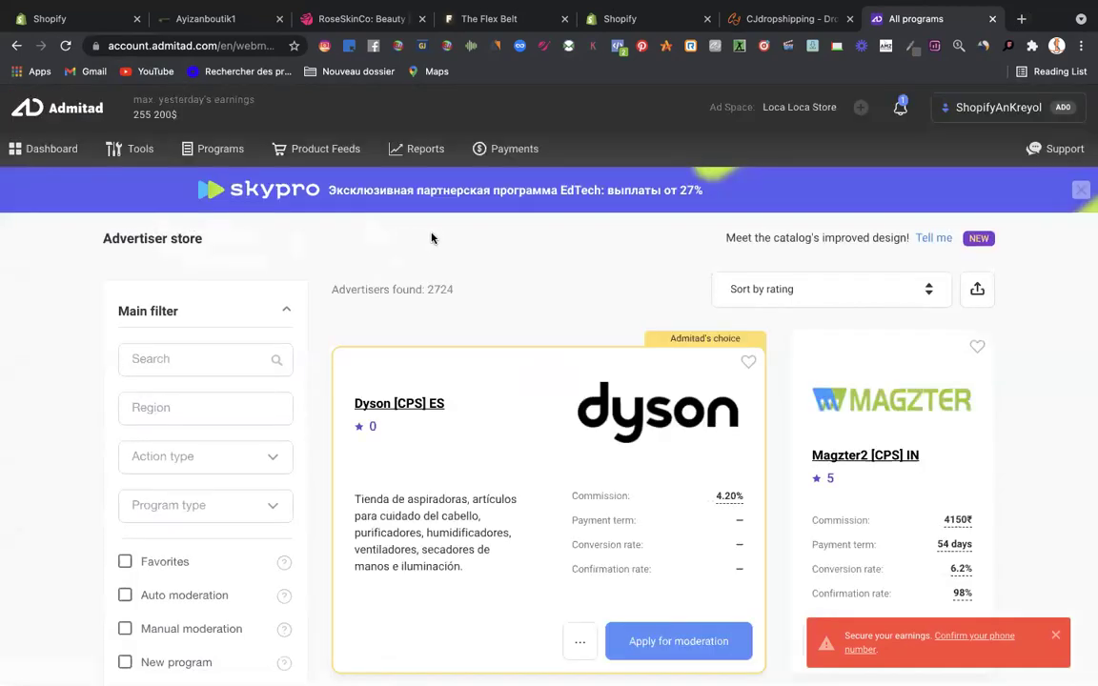
{"action": "scroll", "coordinate": [434, 236], "scroll_direction": "down", "scroll_amount": 3}
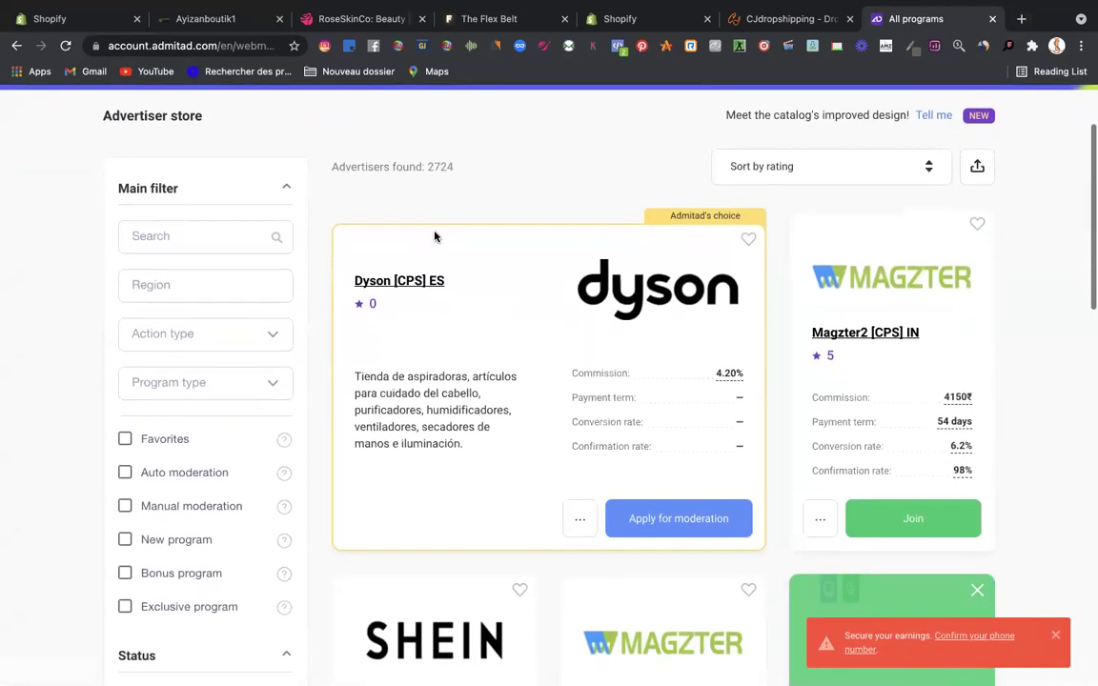
{"action": "scroll", "coordinate": [434, 236], "scroll_direction": "up", "scroll_amount": 2}
{"action": "scroll", "coordinate": [434, 237], "scroll_direction": "up", "scroll_amount": 1}
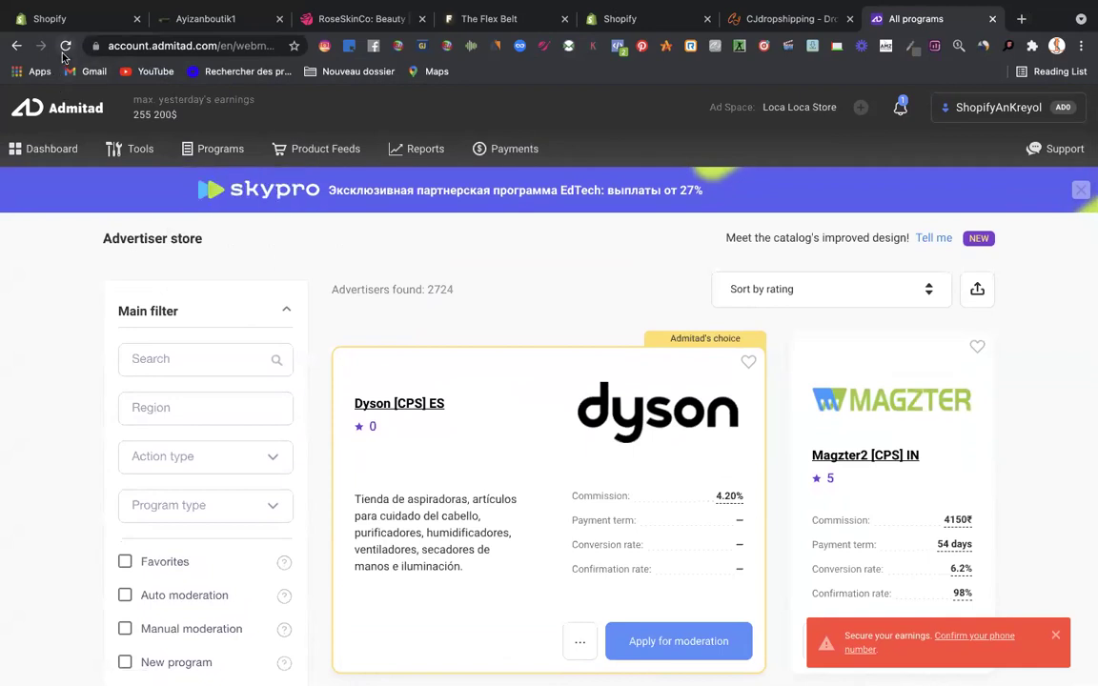
{"action": "left_click", "coordinate": [65, 47]}
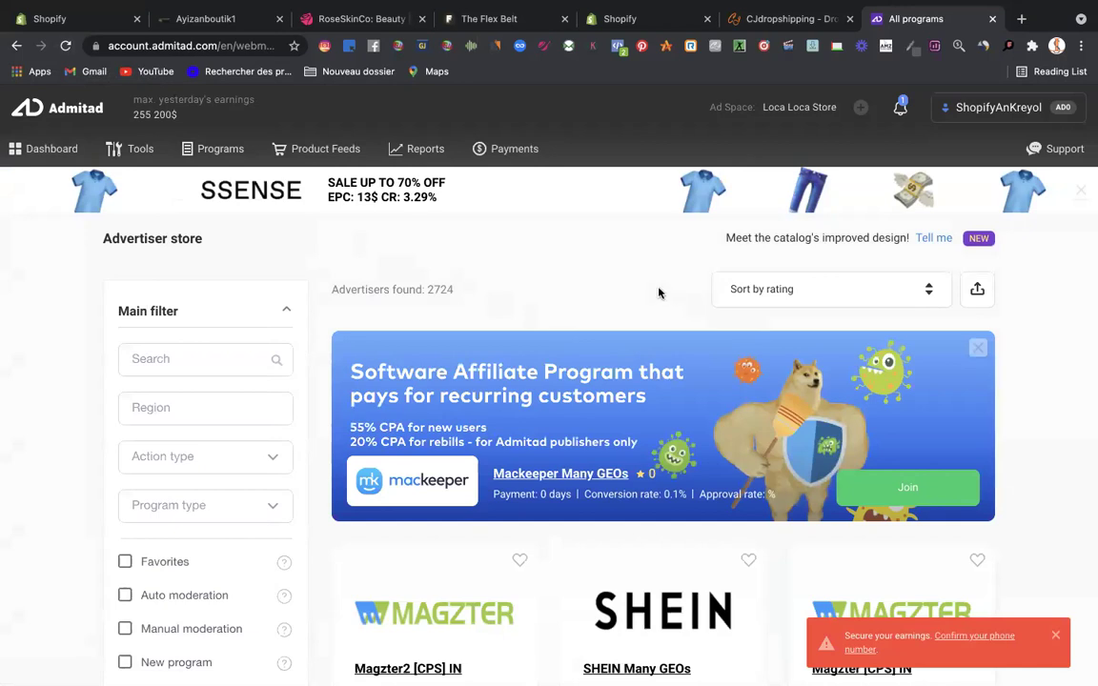
{"action": "left_click", "coordinate": [900, 106]}
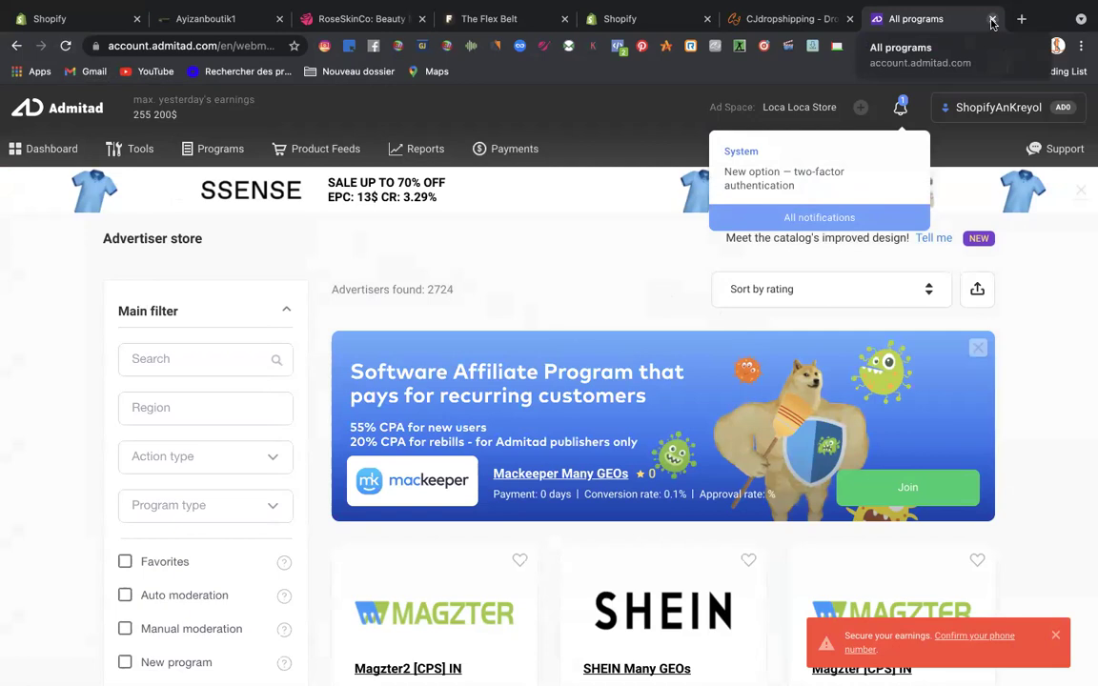
- Close the Admitad tab and navigate a new tab to aliexpress
{"action": "left_click", "coordinate": [992, 19]}
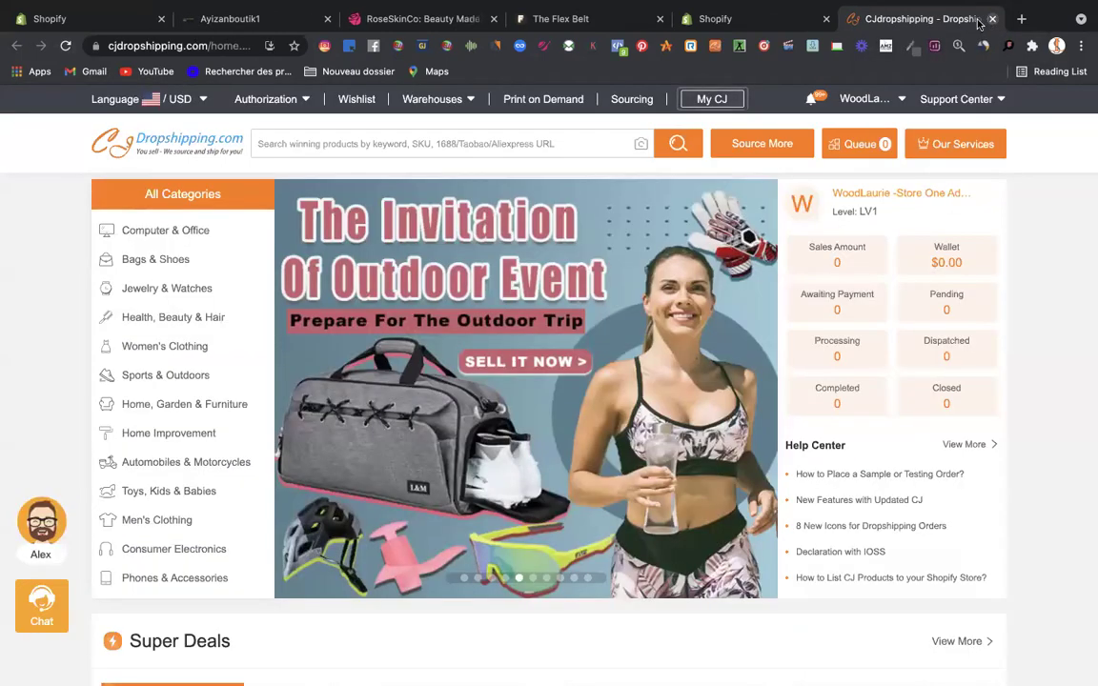
{"action": "left_click", "coordinate": [1022, 19]}
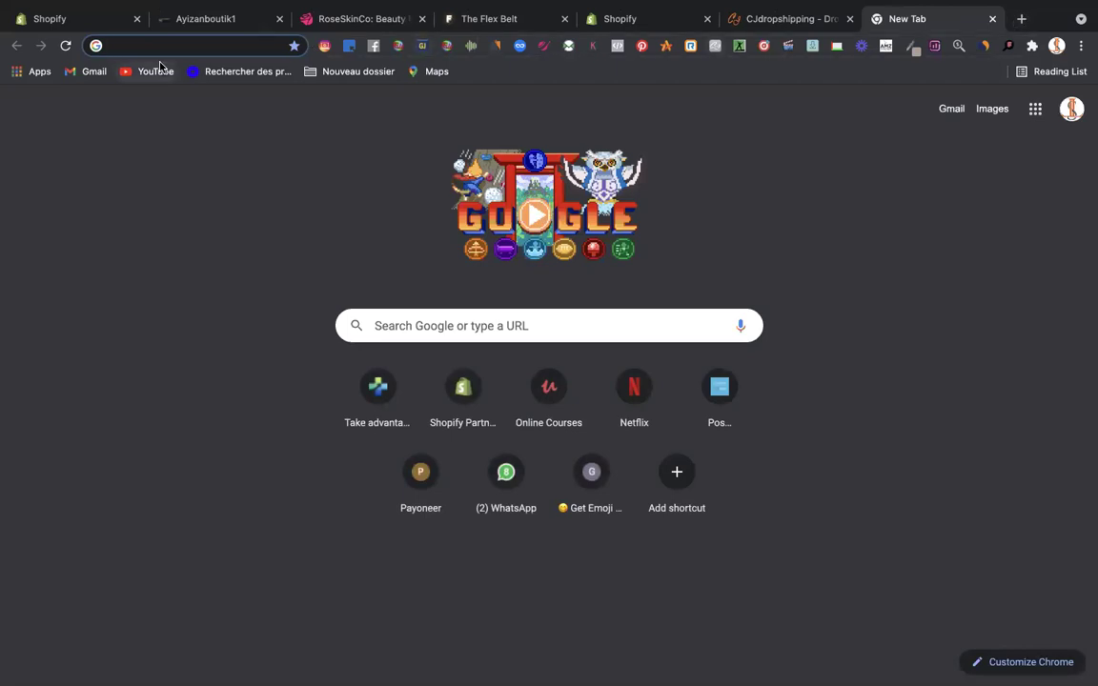
{"action": "type", "text": "aliexpress"}
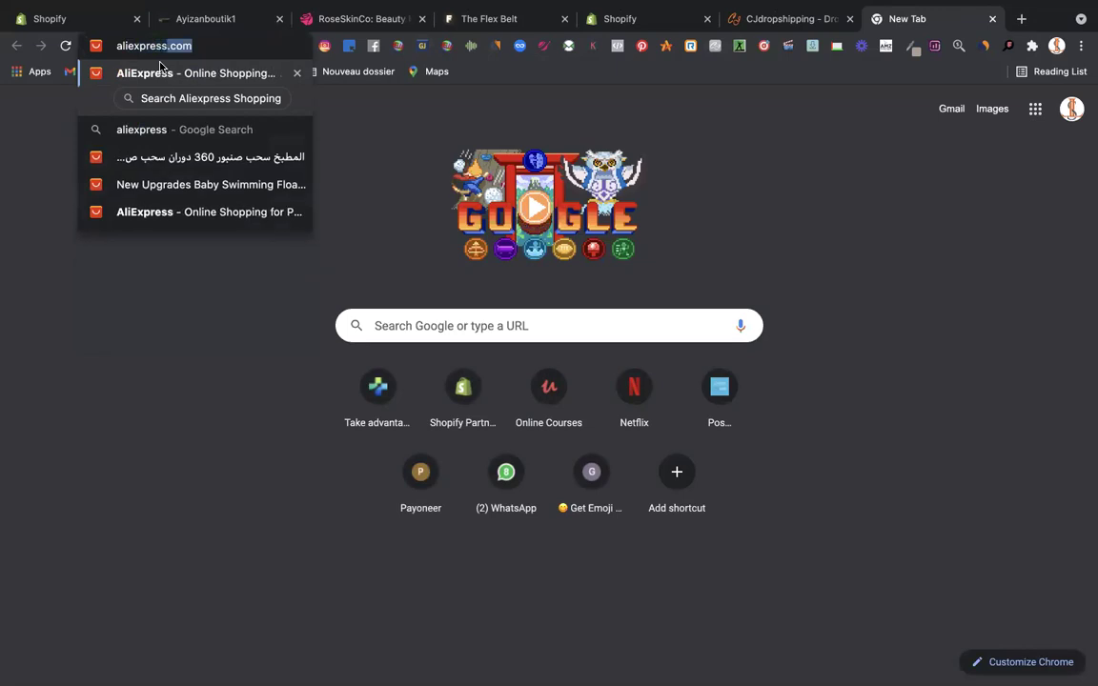
{"action": "key", "text": "Return"}
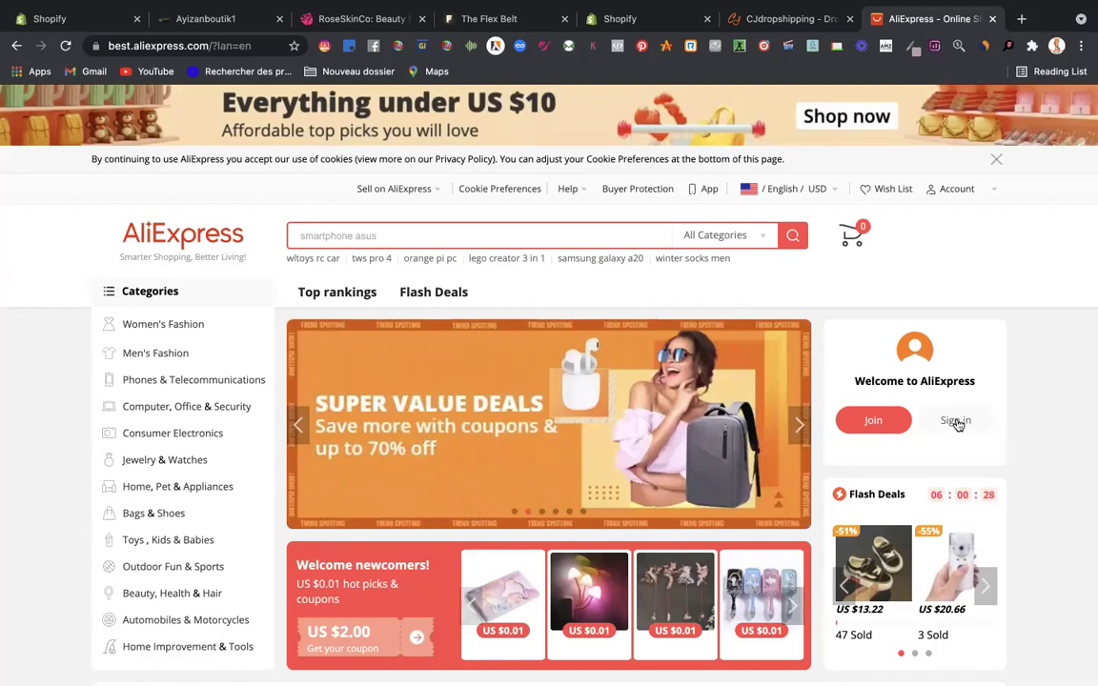
- Open the sign-in form from the Welcome to AliExpress panel
{"action": "left_click", "coordinate": [955, 422]}
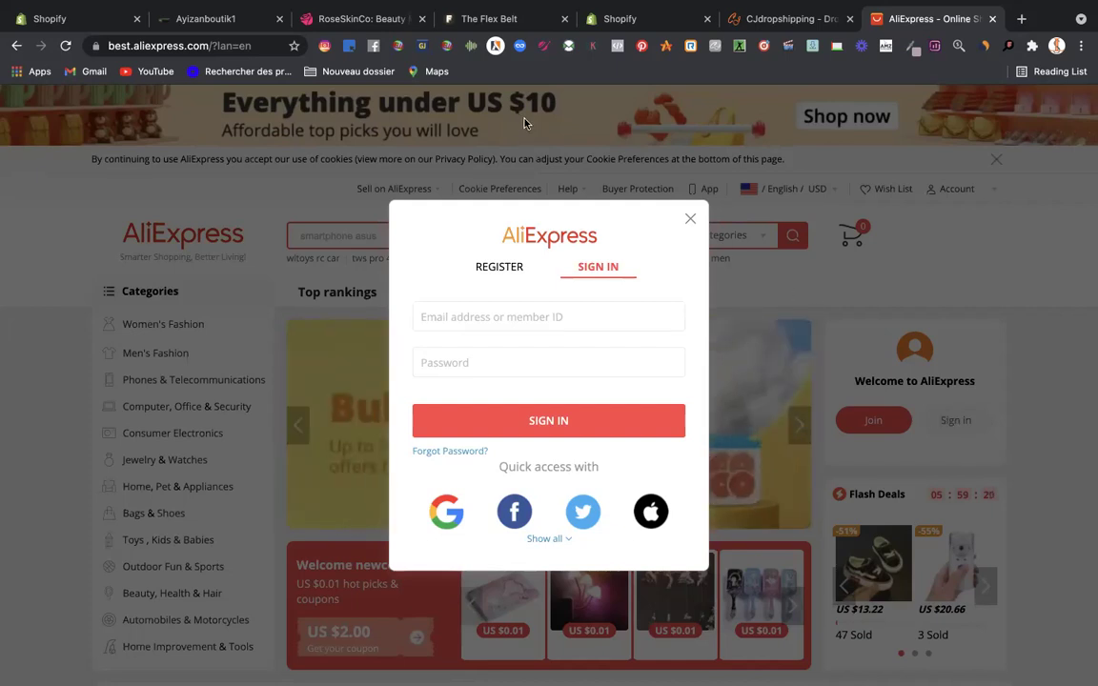
- Sign in to AliExpress using the saved e-mail and autofilled password
{"action": "left_click", "coordinate": [588, 315]}
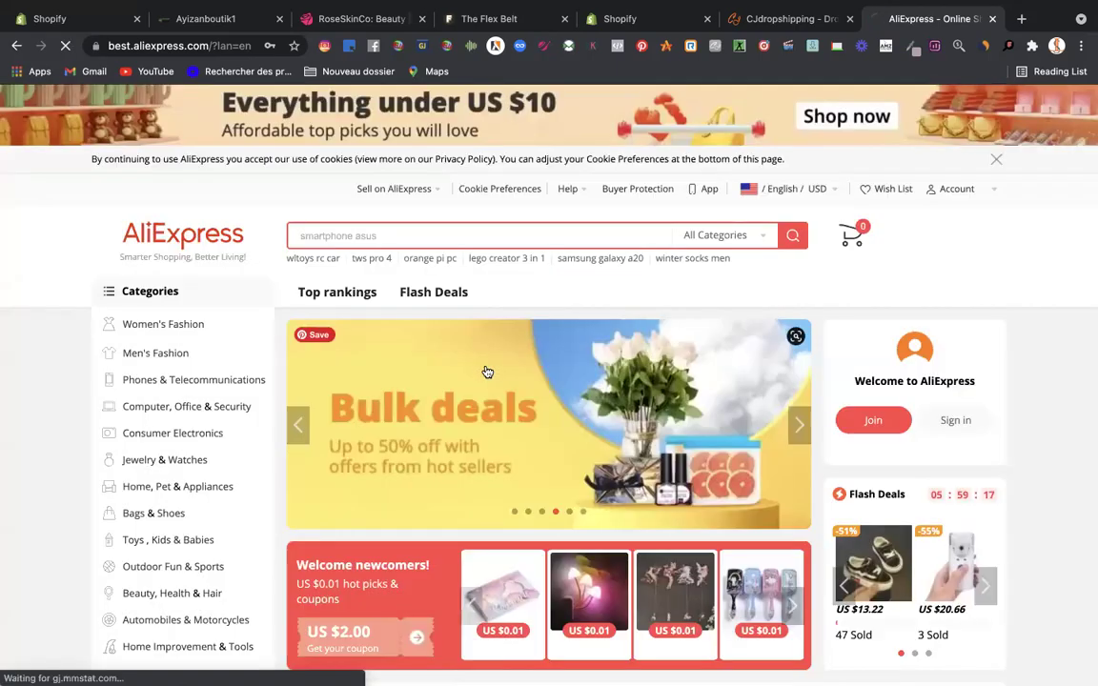
{"action": "left_click", "coordinate": [483, 372]}
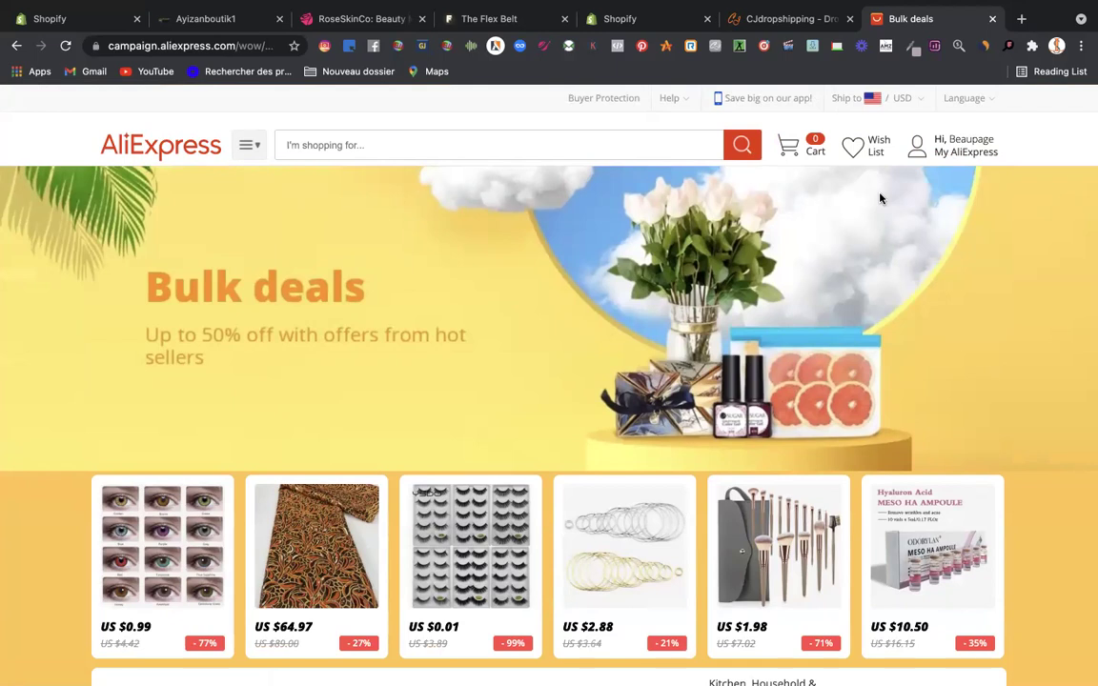
- Choose My AliExpress from the Hi / My AliExpress header dropdown
{"action": "mouse_move", "coordinate": [954, 155]}
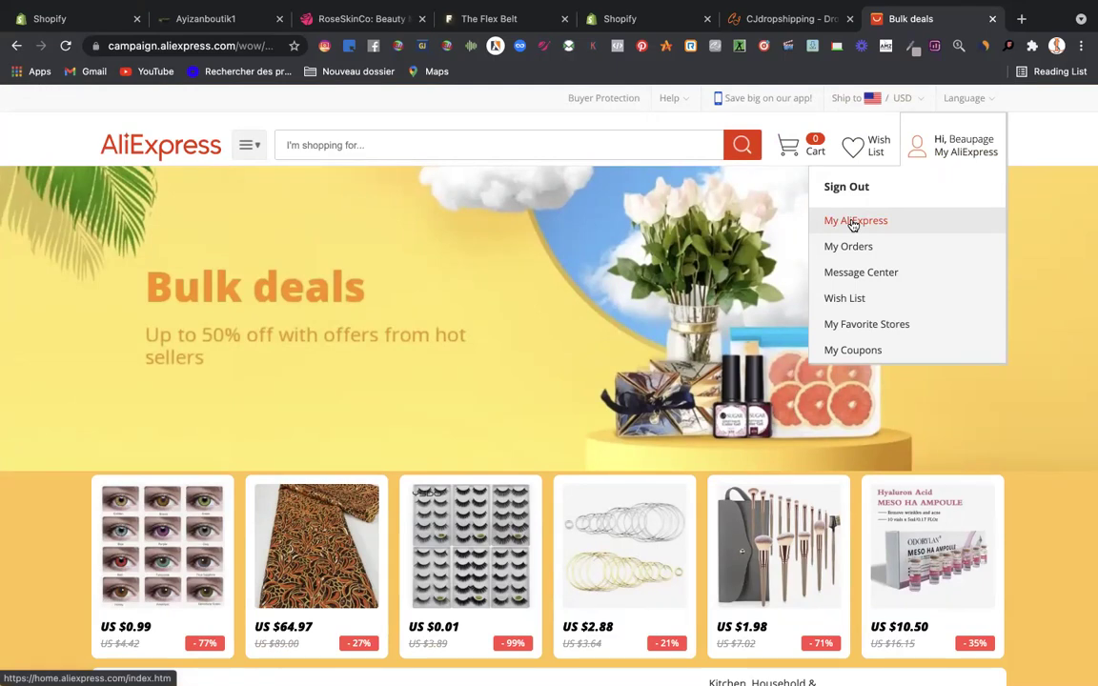
{"action": "left_click", "coordinate": [854, 222]}
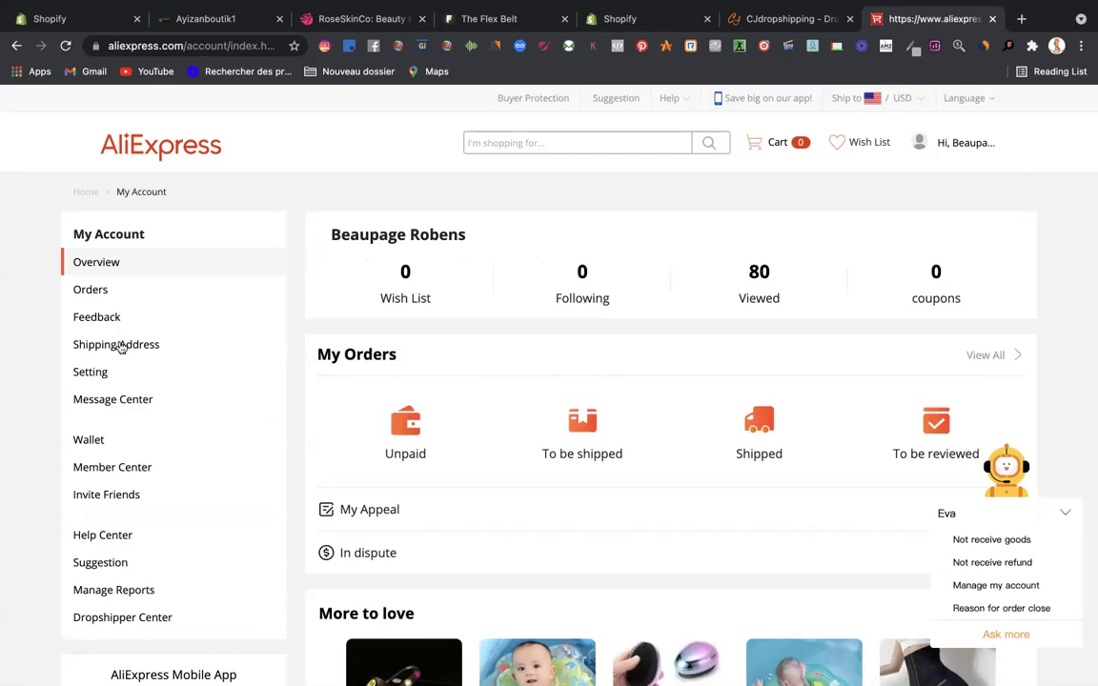
- Collapse the Eva chat panel and look through the My Account overview and My Orders section
{"action": "scroll", "coordinate": [138, 412], "scroll_direction": "down", "scroll_amount": 2}
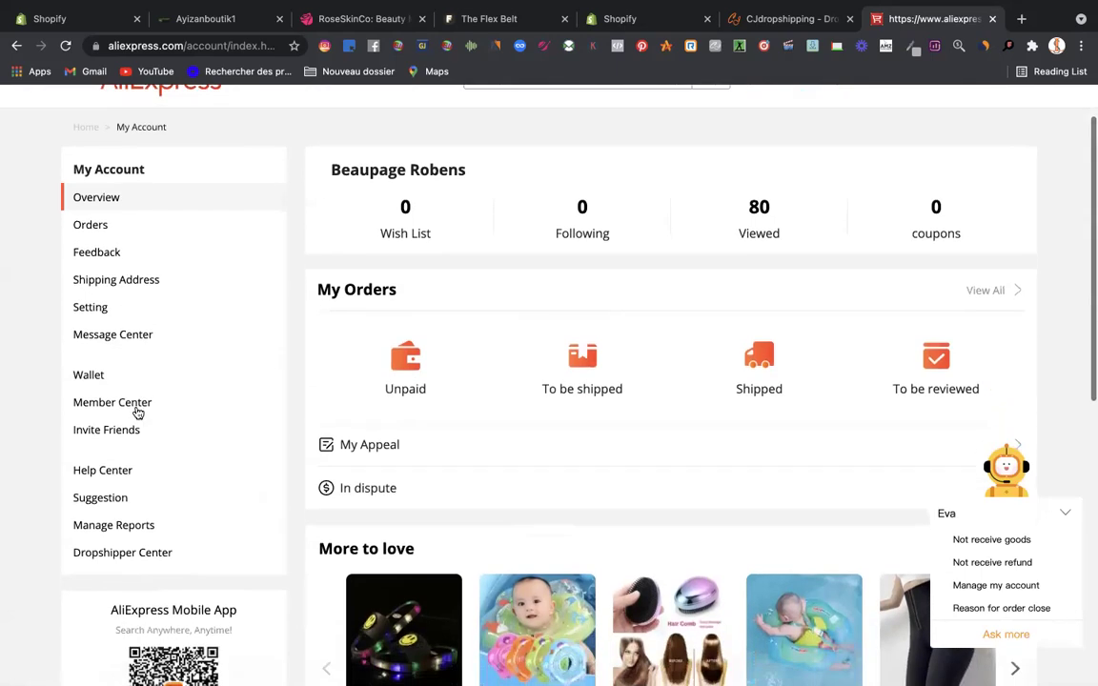
{"action": "scroll", "coordinate": [138, 412], "scroll_direction": "up", "scroll_amount": 1}
{"action": "scroll", "coordinate": [138, 411], "scroll_direction": "down", "scroll_amount": 1}
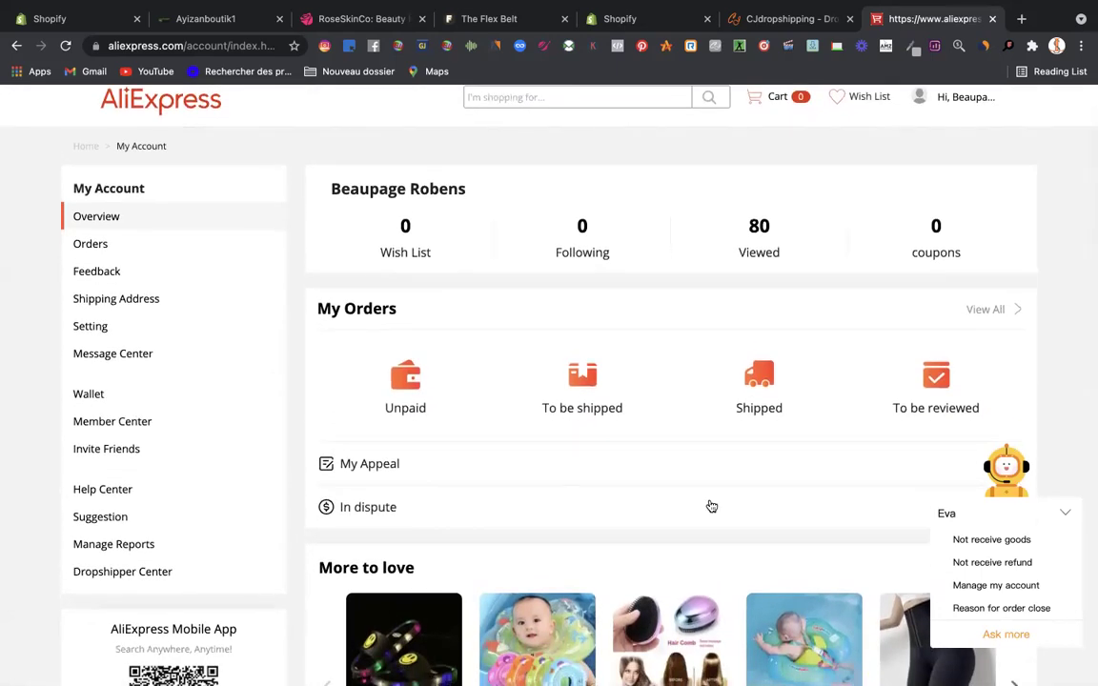
{"action": "left_click", "coordinate": [1065, 515]}
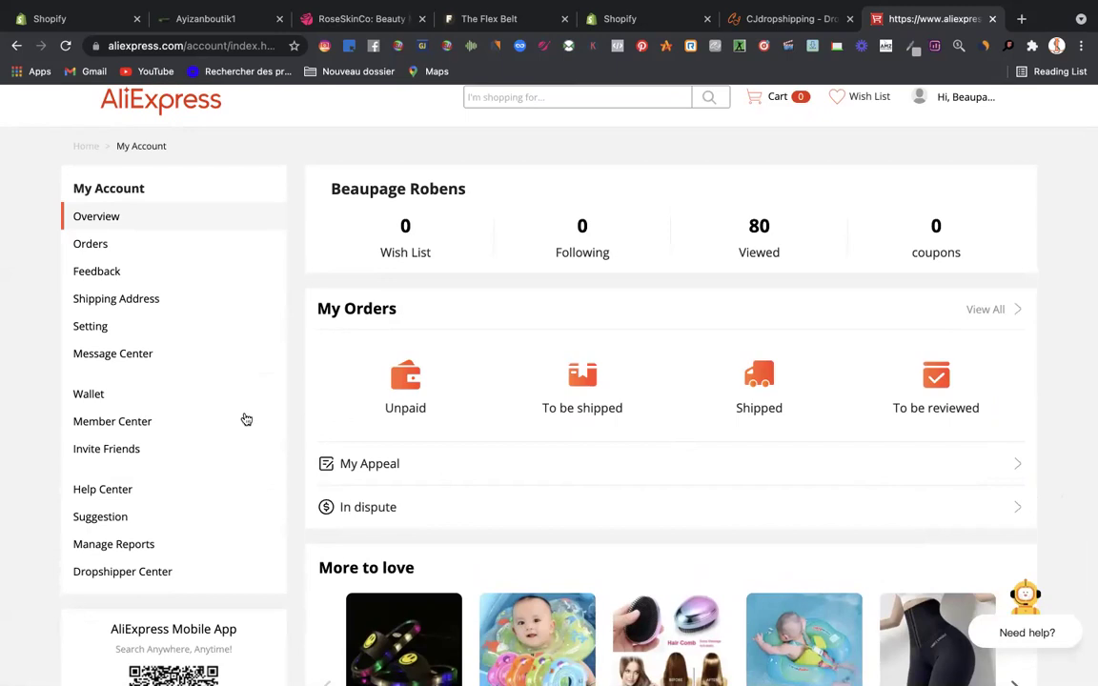
{"action": "scroll", "coordinate": [245, 417], "scroll_direction": "up", "scroll_amount": 2}
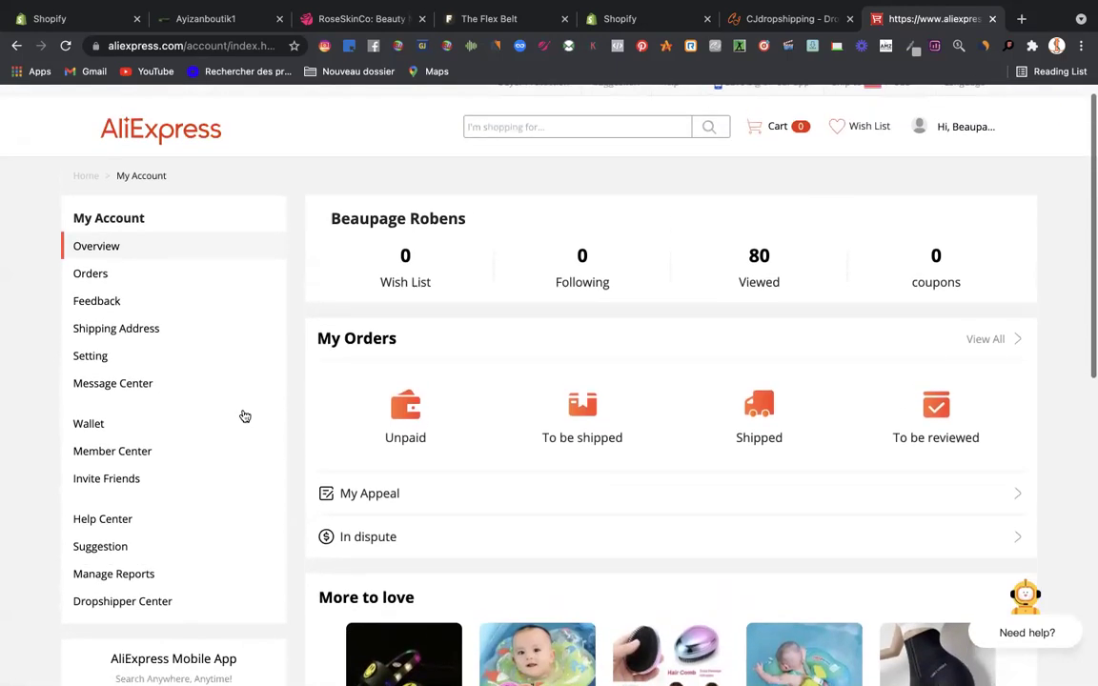
{"action": "scroll", "coordinate": [245, 416], "scroll_direction": "down", "scroll_amount": 3}
{"action": "scroll", "coordinate": [245, 414], "scroll_direction": "down", "scroll_amount": 1}
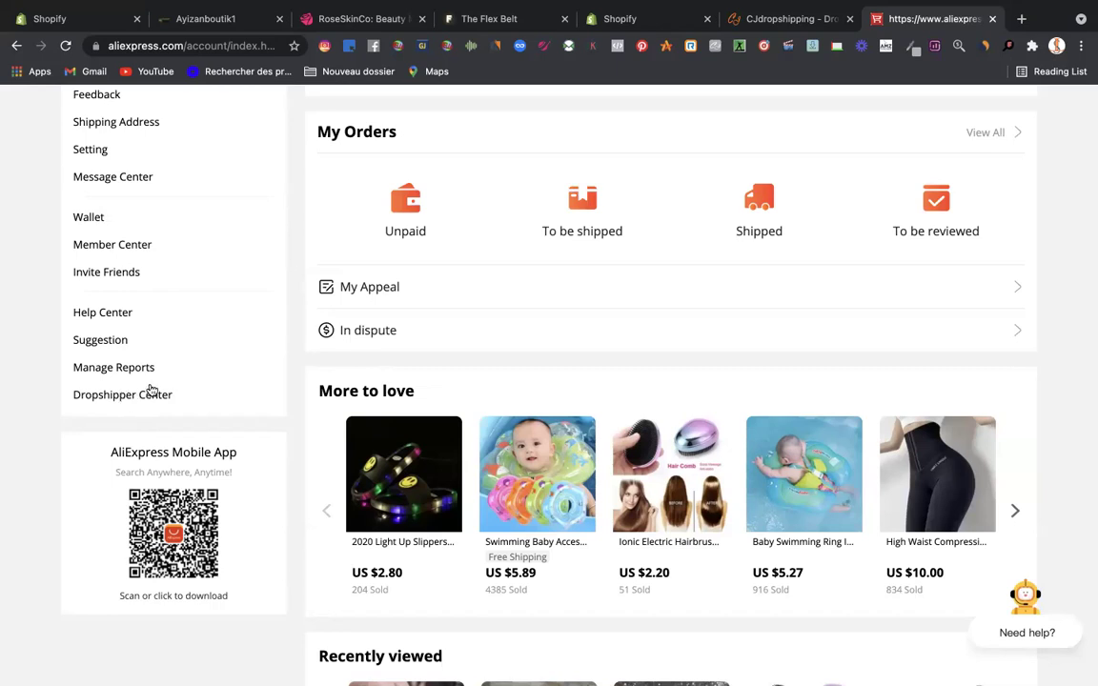
{"action": "scroll", "coordinate": [154, 392], "scroll_direction": "up", "scroll_amount": 2}
{"action": "scroll", "coordinate": [159, 393], "scroll_direction": "up", "scroll_amount": 3}
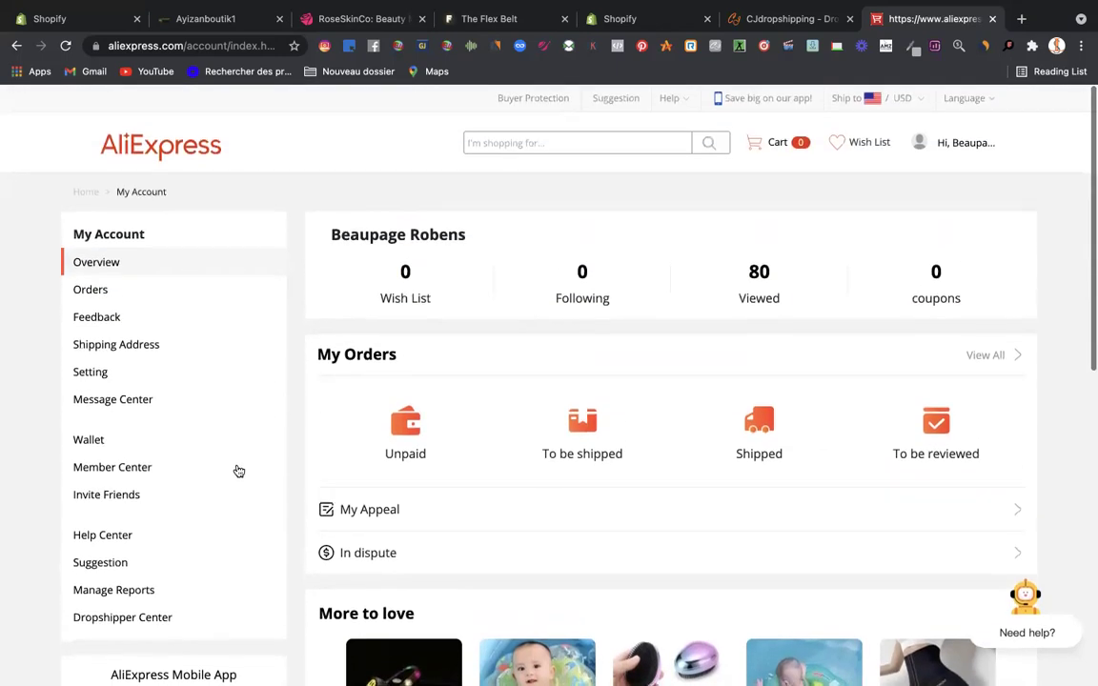
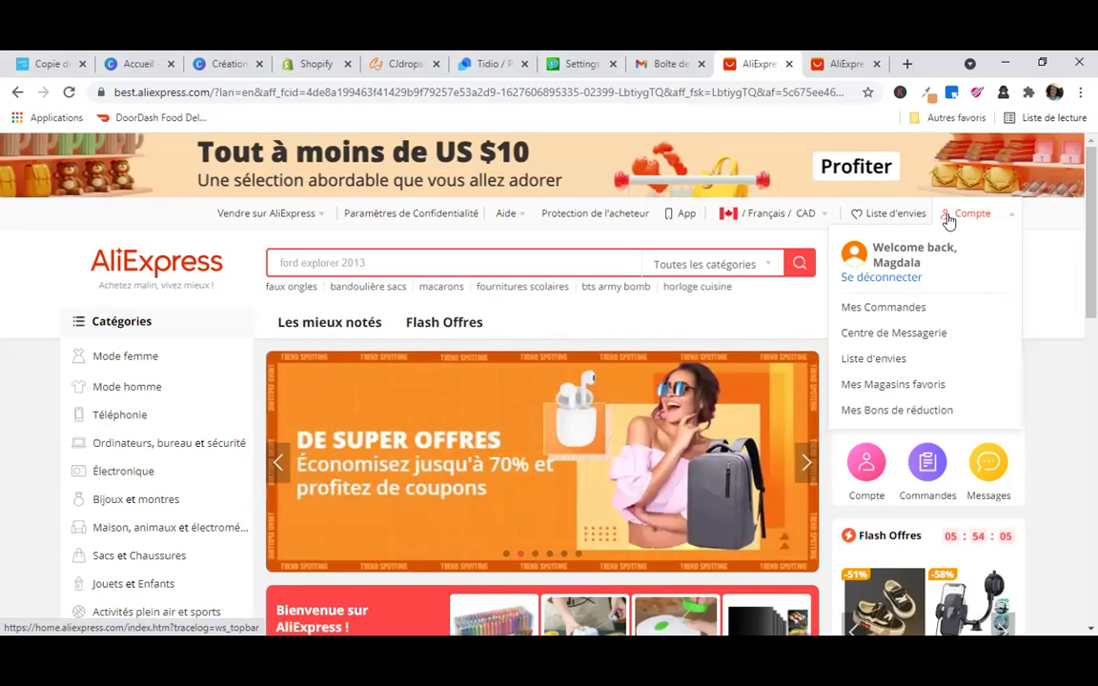
- Confirm the AliExpress Mes Commandes page lists no orders, then open a new browser tab
{"action": "left_click", "coordinate": [875, 308]}
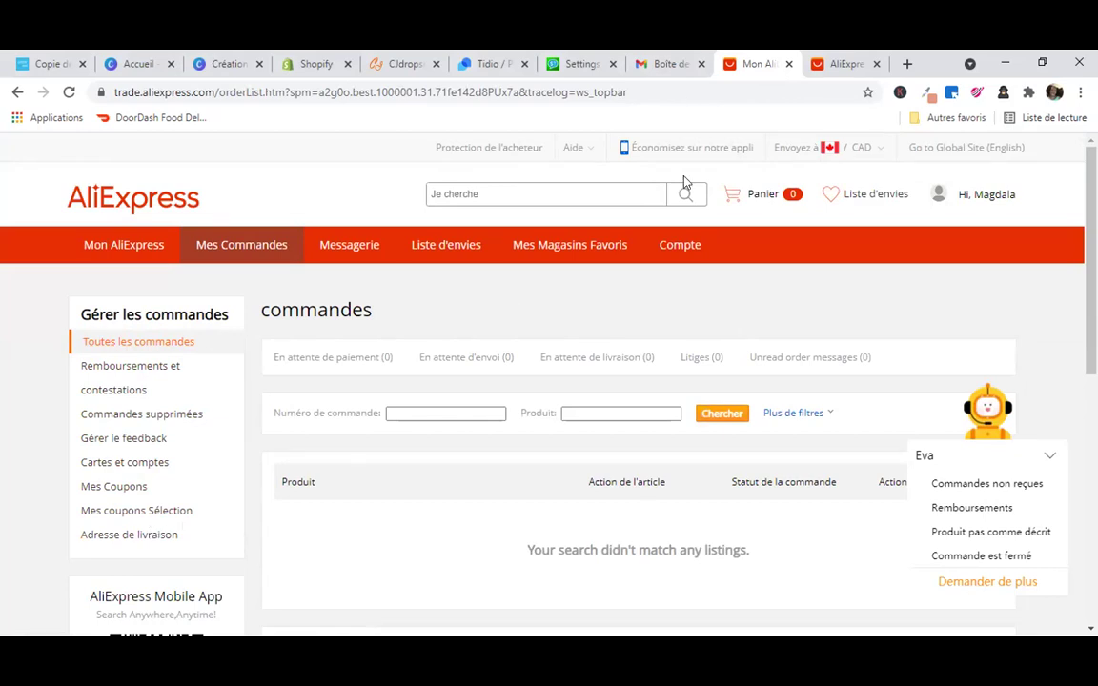
{"action": "left_click", "coordinate": [906, 66]}
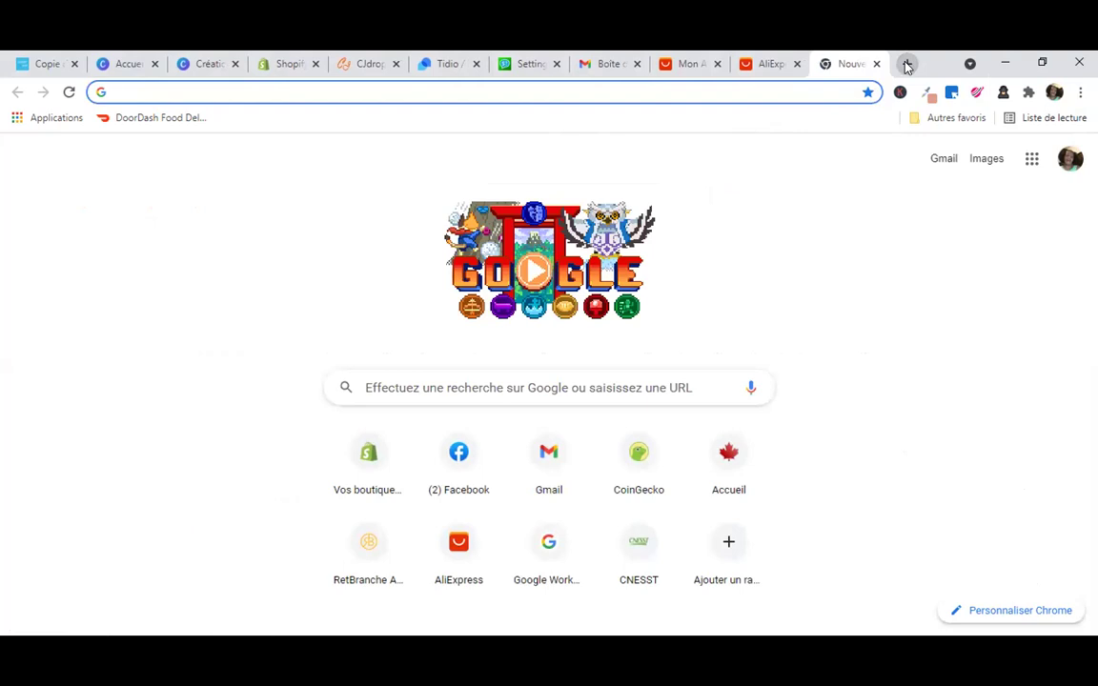
- Load dsers.com in the new tab without the suggested longer address
{"action": "type", "text": "dsers"}
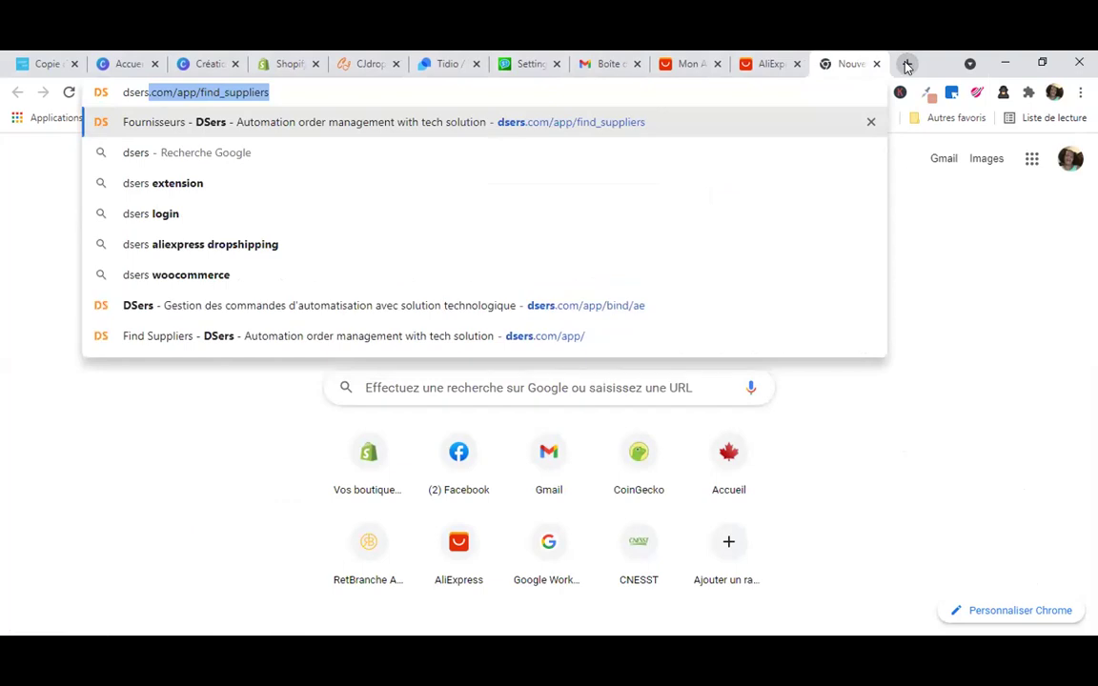
{"action": "key", "text": "BackSpace"}
{"action": "type", "text": ".com"}
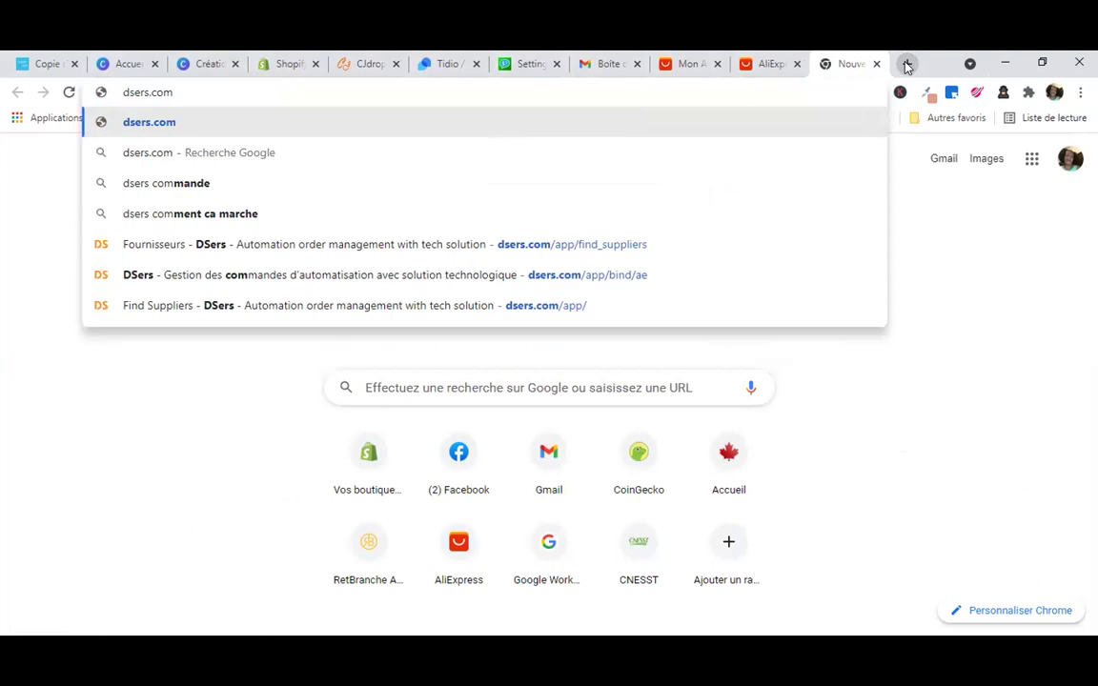
{"action": "key", "text": "Return"}
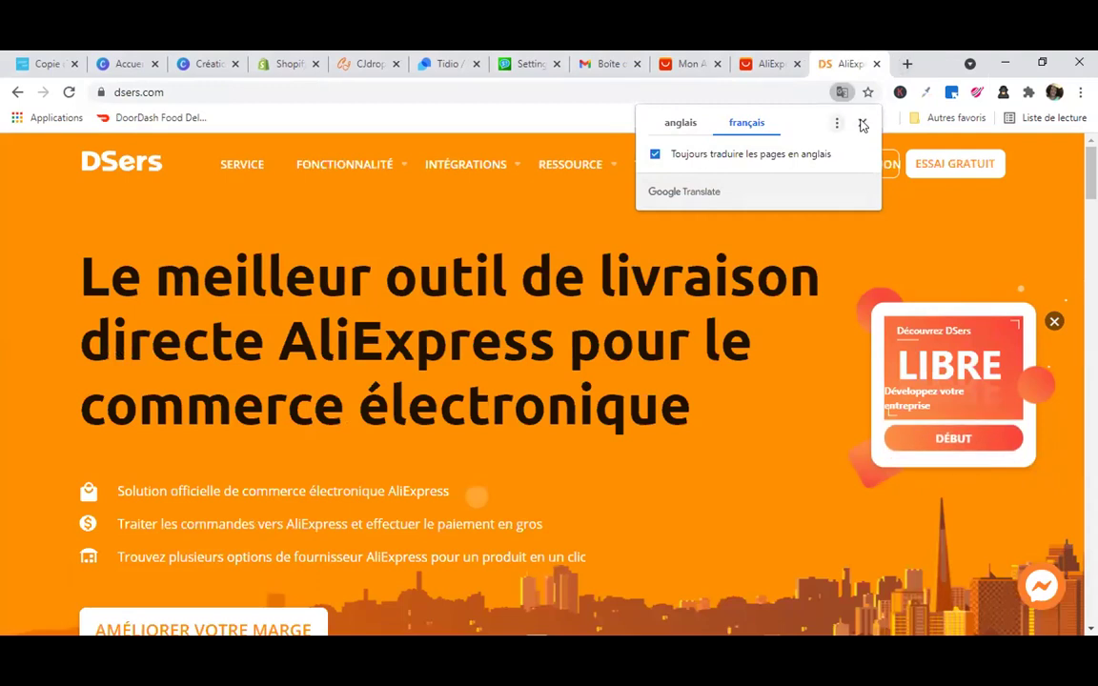
- Dismiss the translation offer and open the DSers Essai gratuit sign-up page
{"action": "left_click", "coordinate": [861, 124]}
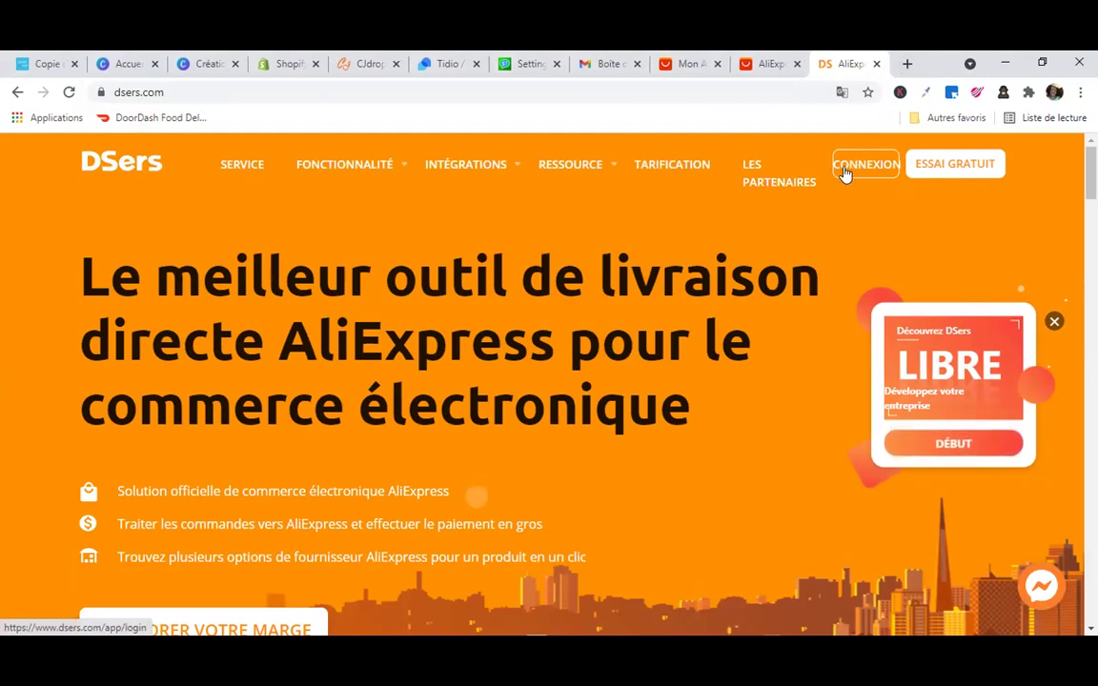
{"action": "left_click", "coordinate": [940, 171]}
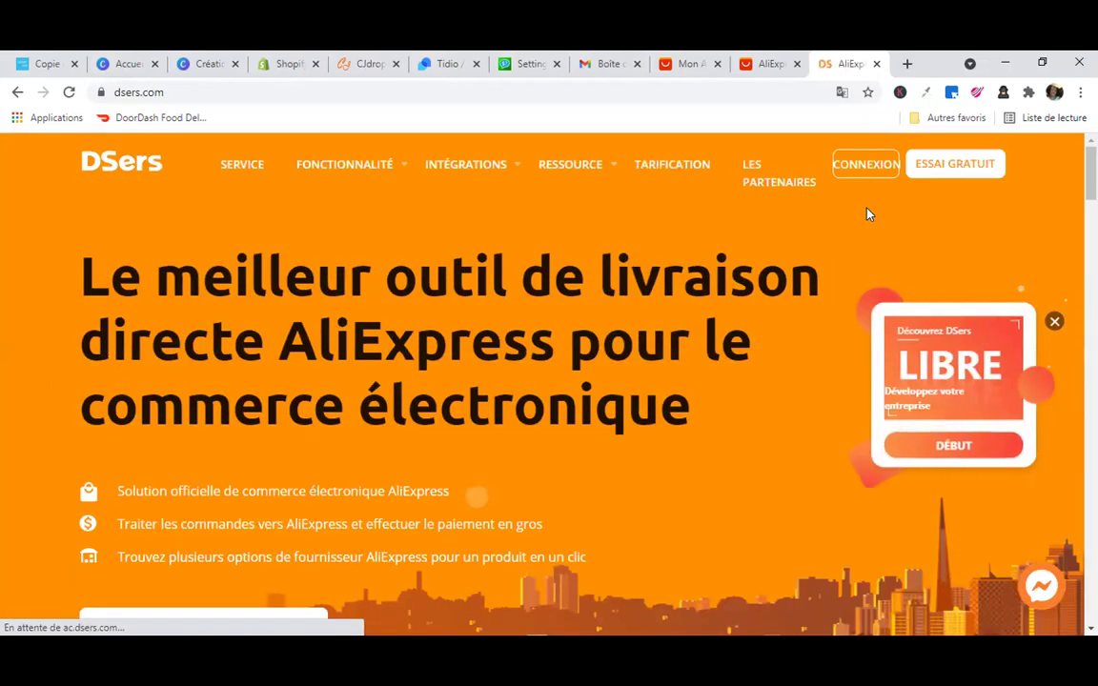
{"action": "left_click", "coordinate": [951, 169]}
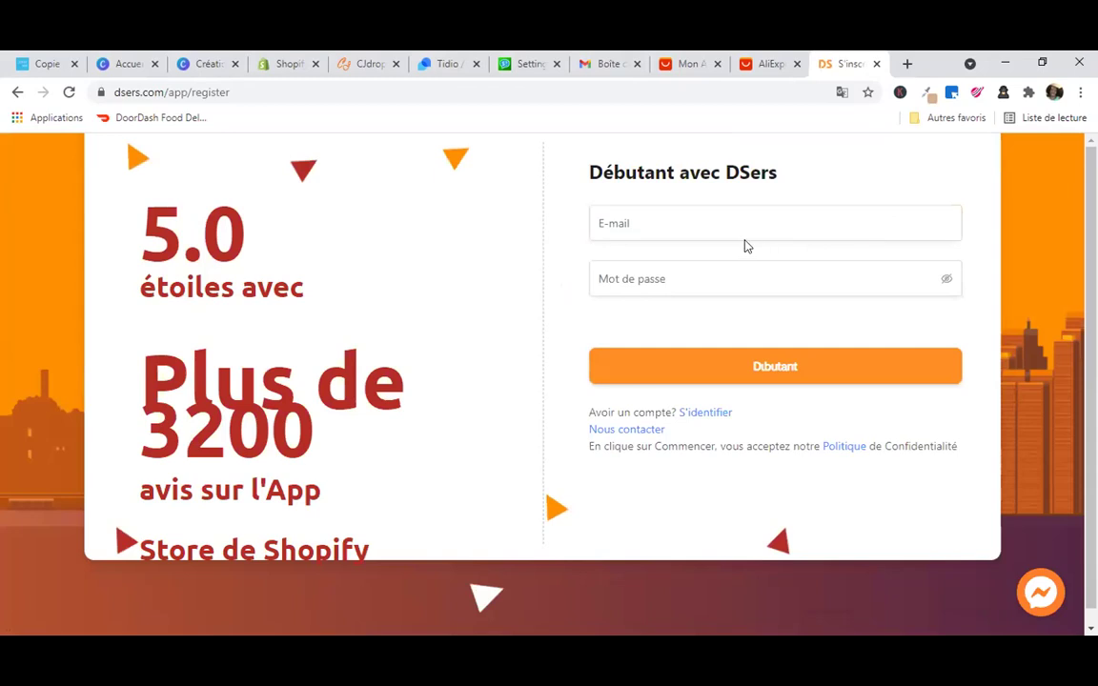
- Register a DSers account with the user's e-mail address and a password
{"action": "left_click", "coordinate": [710, 221]}
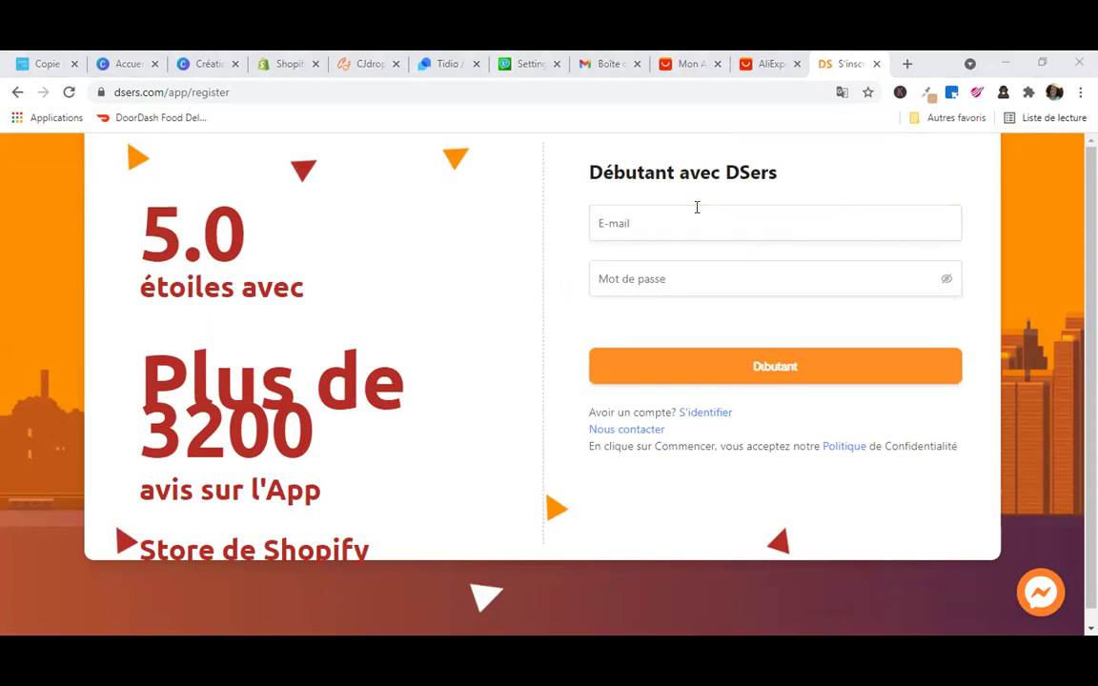
{"action": "left_click", "coordinate": [676, 215]}
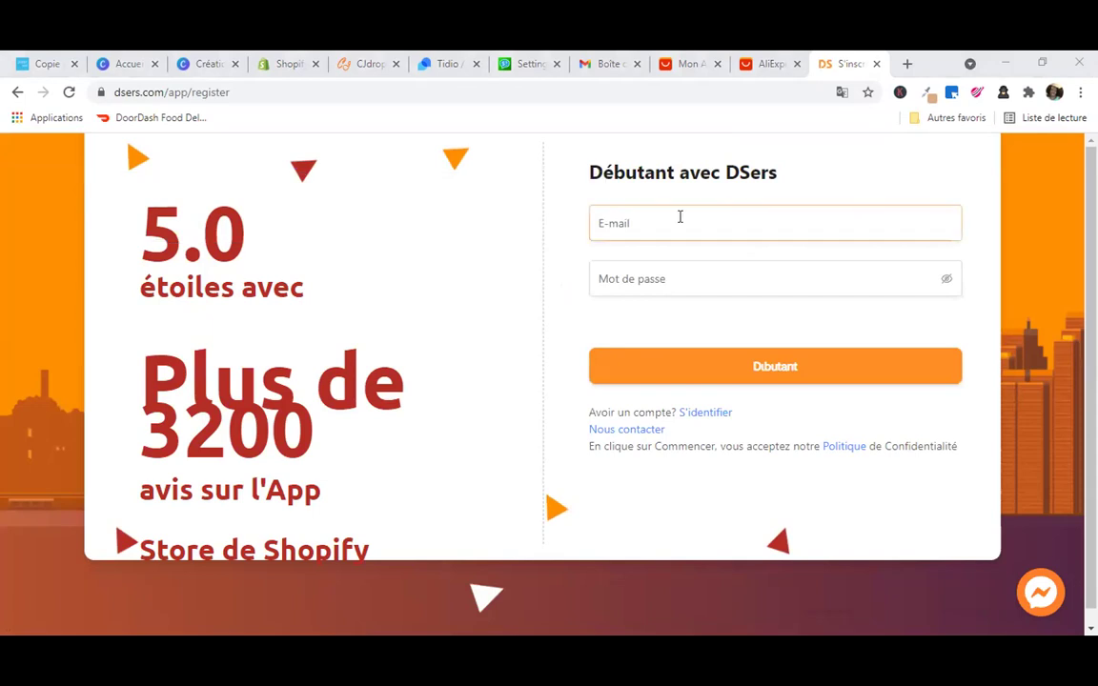
{"action": "left_click", "coordinate": [681, 218]}
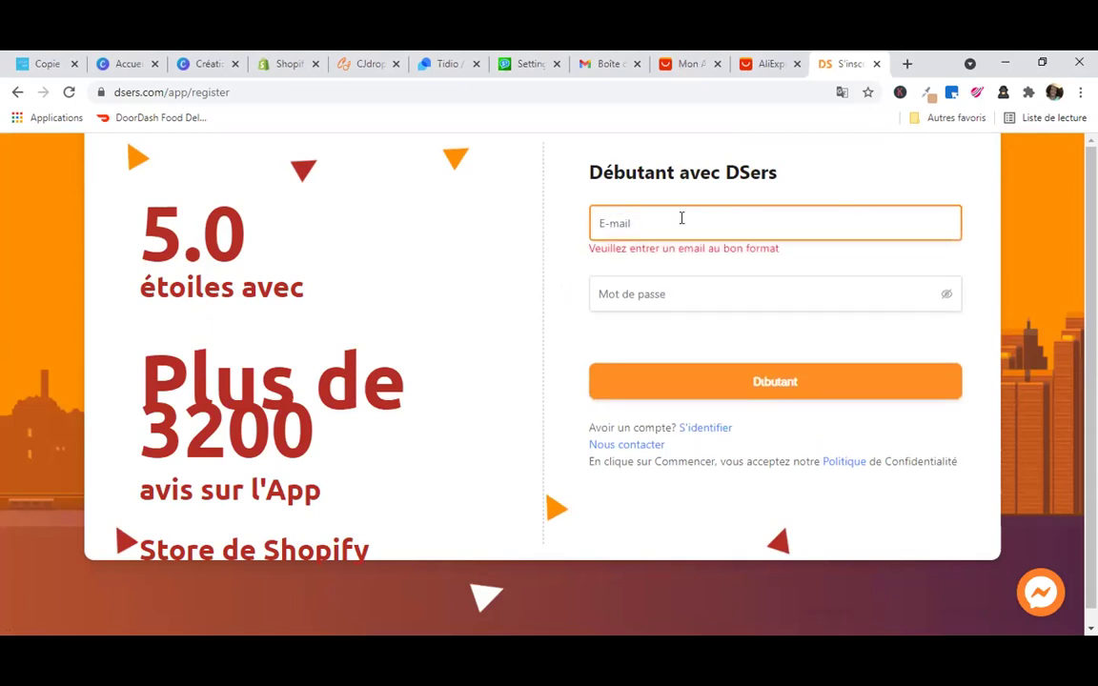
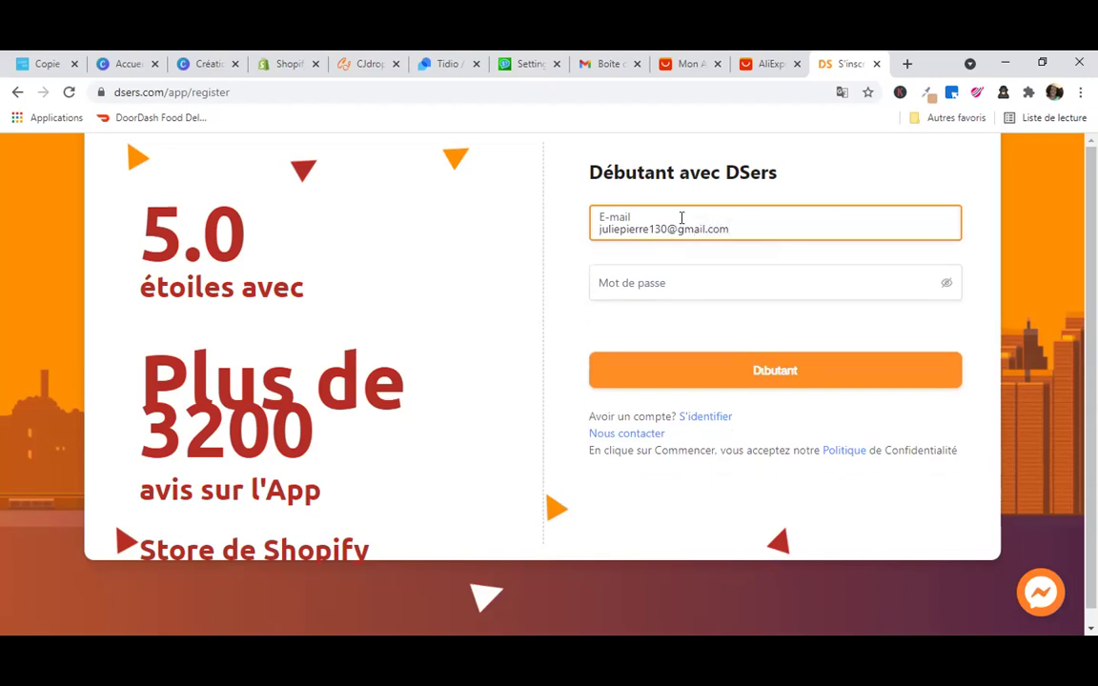
{"action": "left_click", "coordinate": [631, 285]}
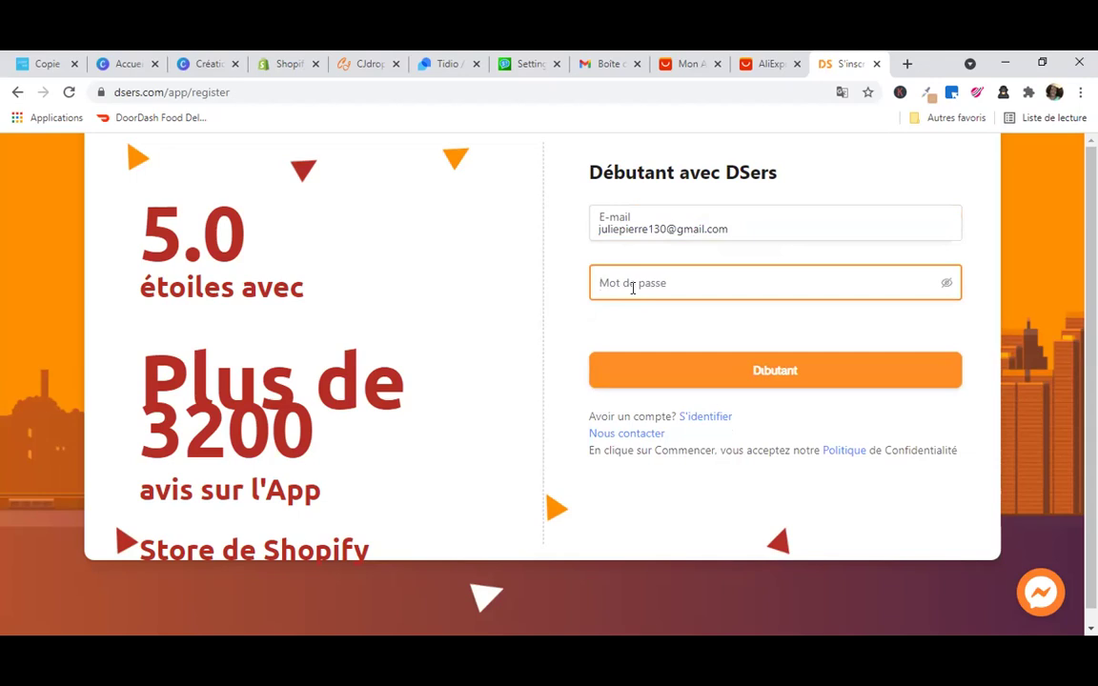
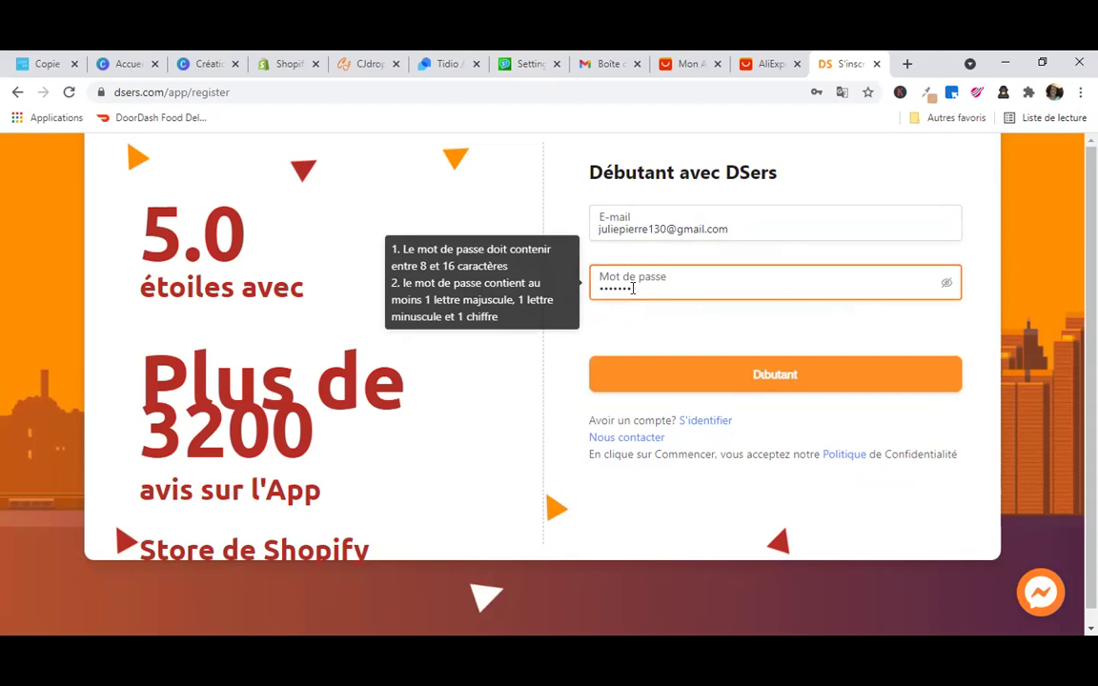
{"action": "left_click", "coordinate": [946, 284]}
{"action": "left_click", "coordinate": [946, 284]}
{"action": "left_click", "coordinate": [816, 380]}
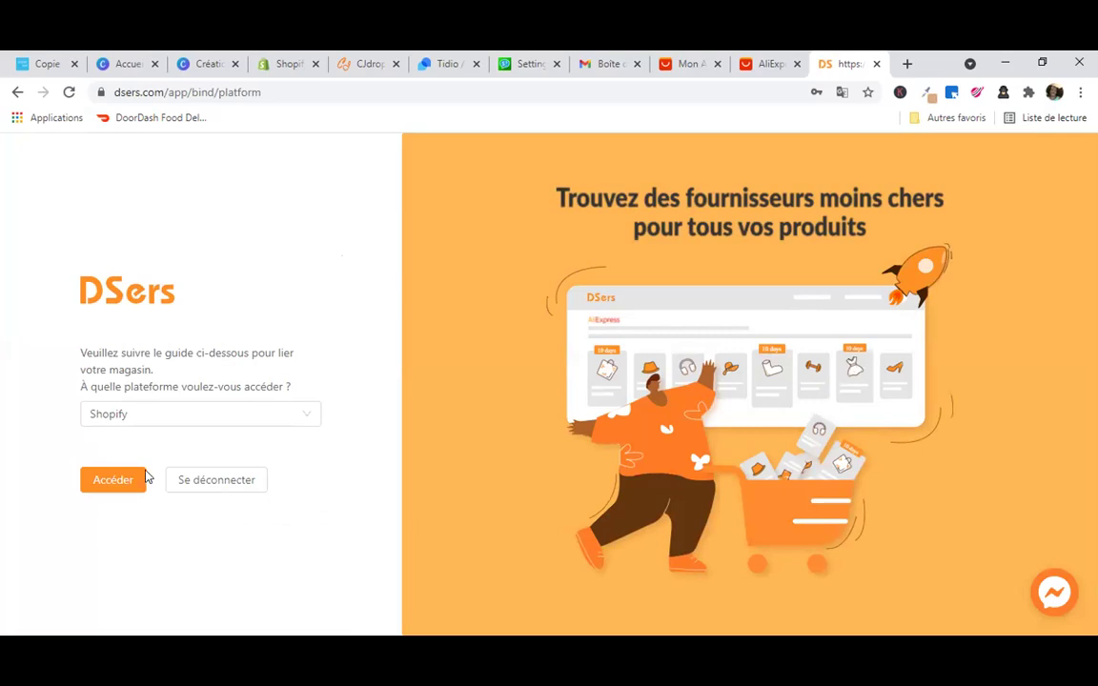
- Enter the store domain 'dalysastore' in DSers and add the store
{"action": "left_click", "coordinate": [108, 484]}
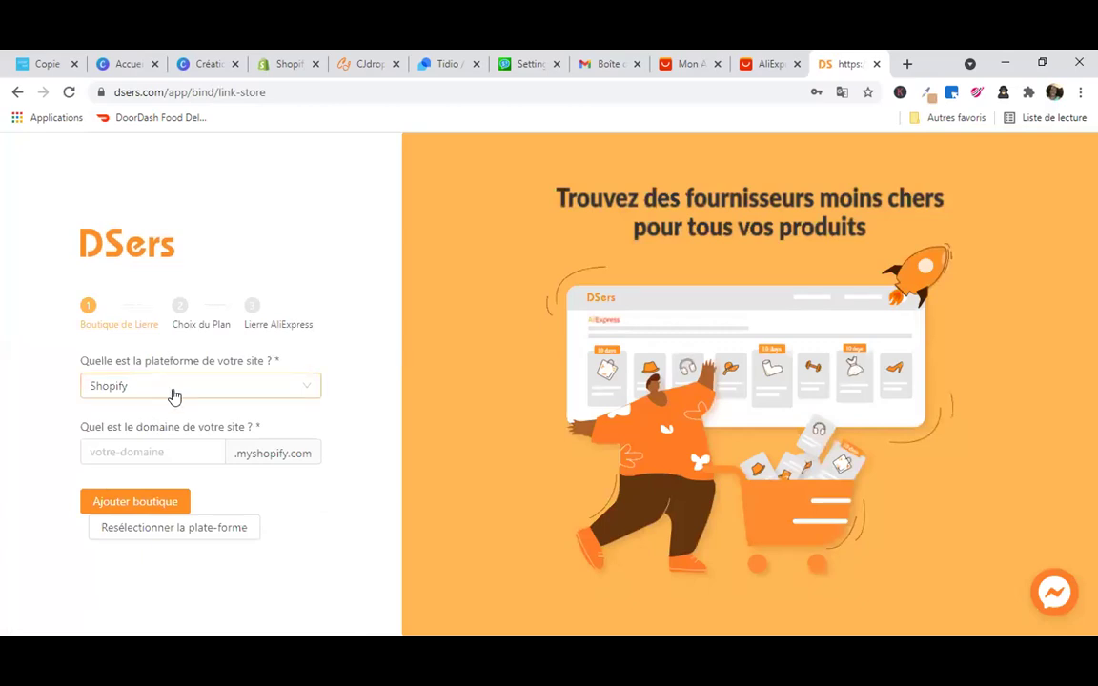
{"action": "left_click", "coordinate": [135, 452]}
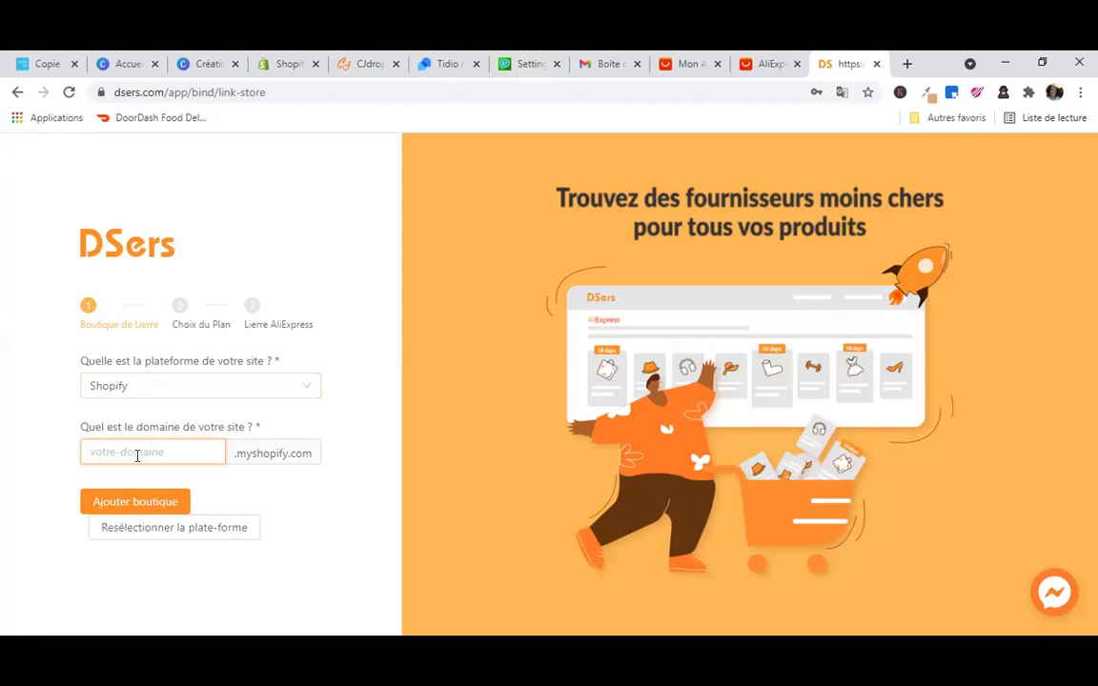
{"action": "type", "text": "dalysastore"}
{"action": "left_click", "coordinate": [245, 490]}
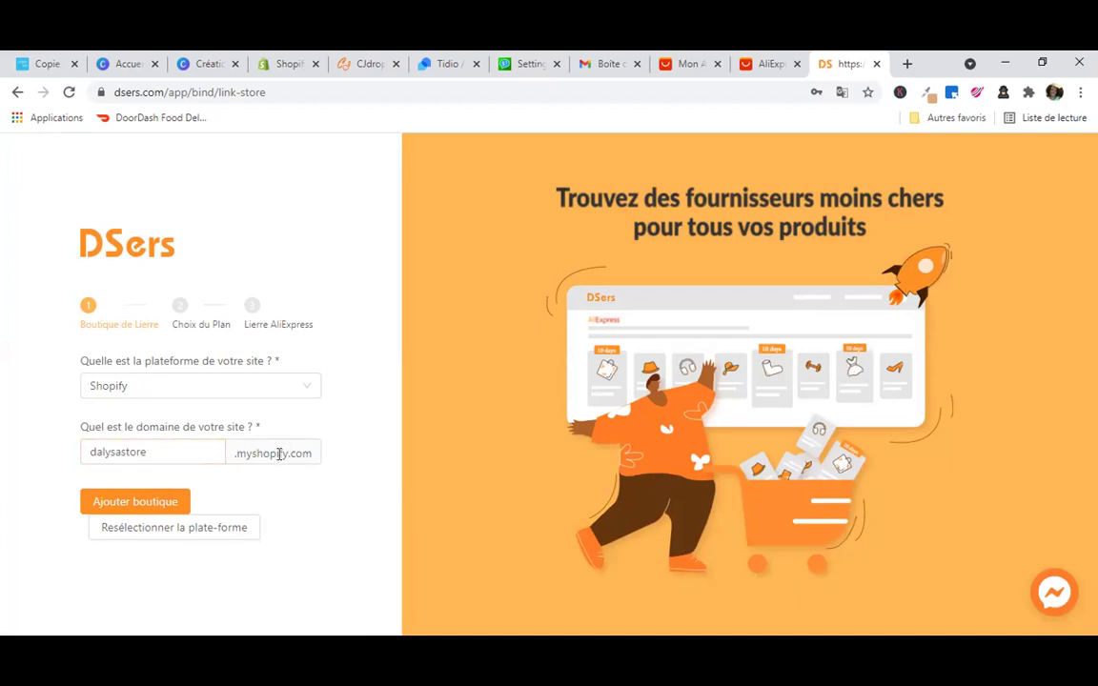
{"action": "left_click", "coordinate": [176, 452]}
{"action": "left_click", "coordinate": [121, 504]}
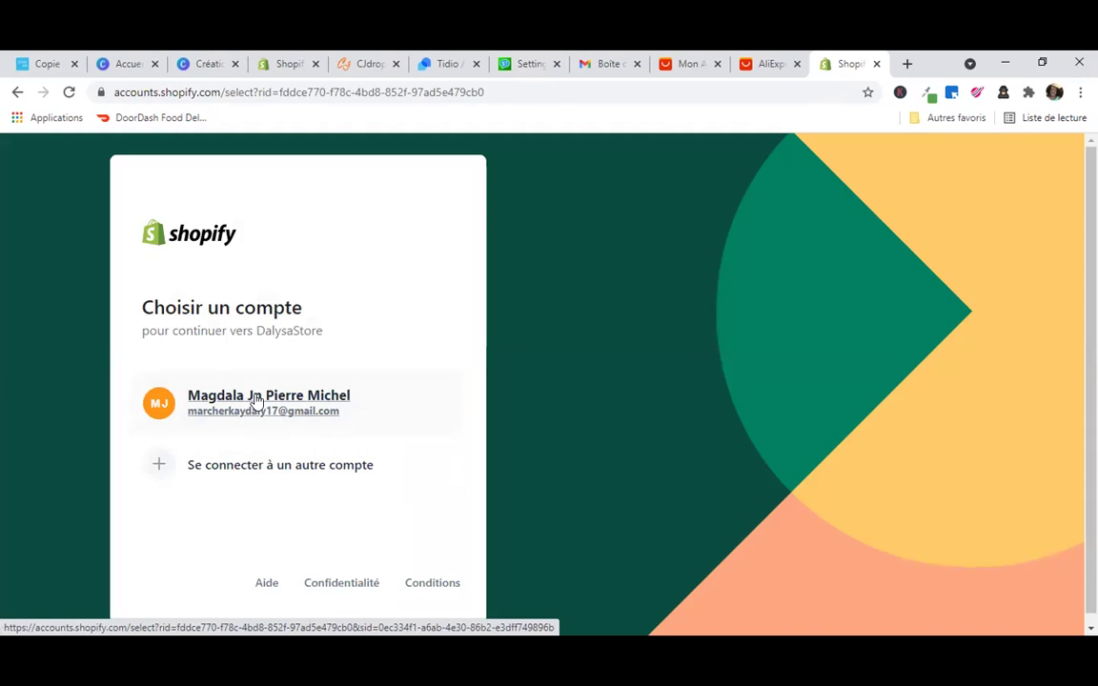
- Switch to a different Shopify account and fill in a saved e-mail address
{"action": "left_click", "coordinate": [256, 402]}
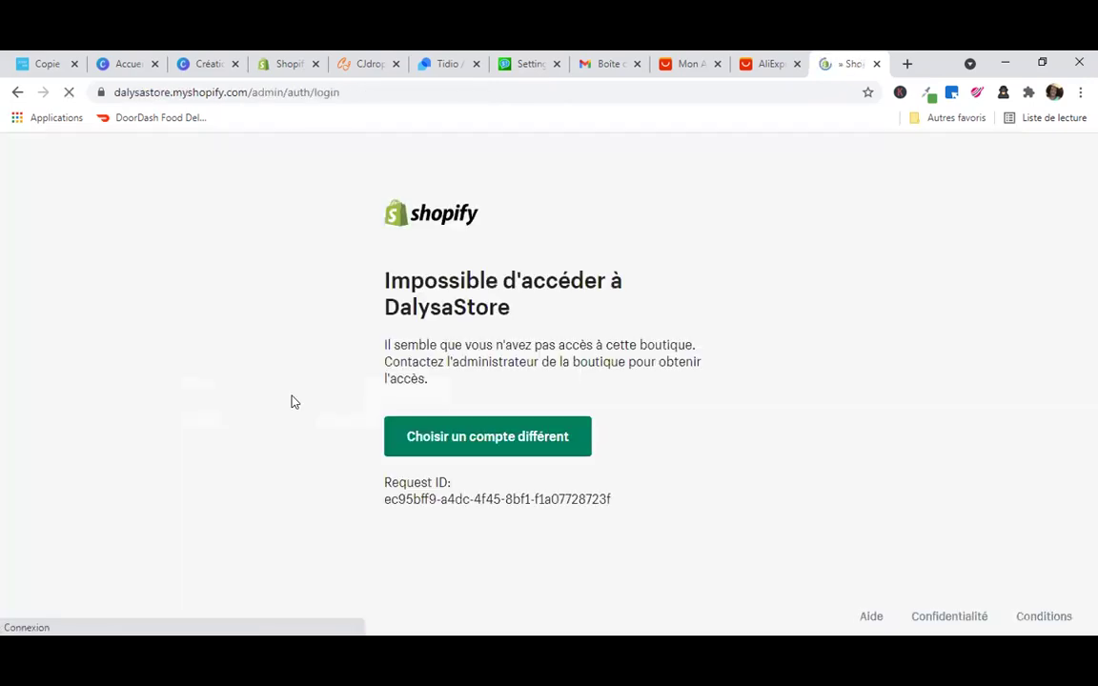
{"action": "left_click", "coordinate": [466, 437]}
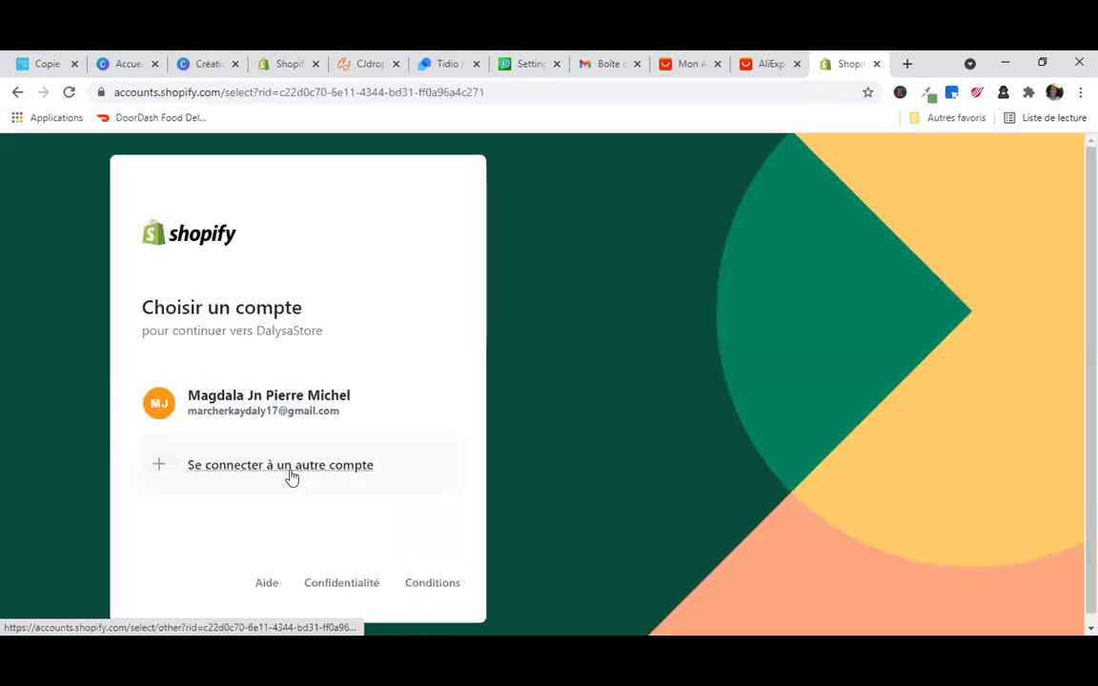
{"action": "left_click", "coordinate": [271, 468]}
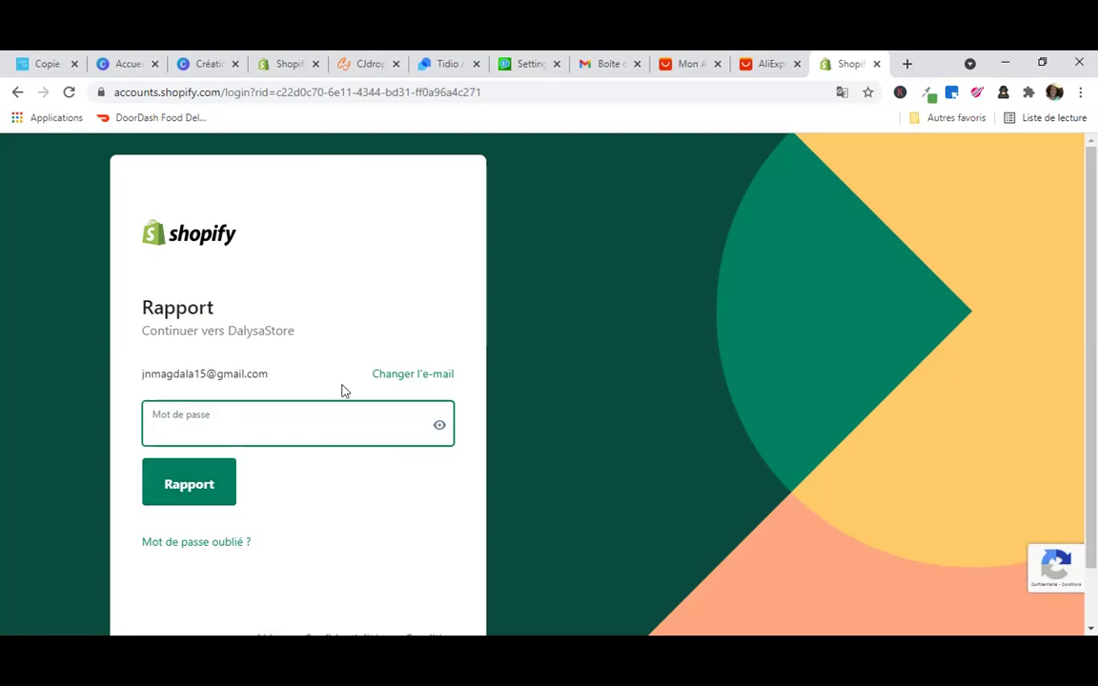
{"action": "left_click", "coordinate": [407, 375]}
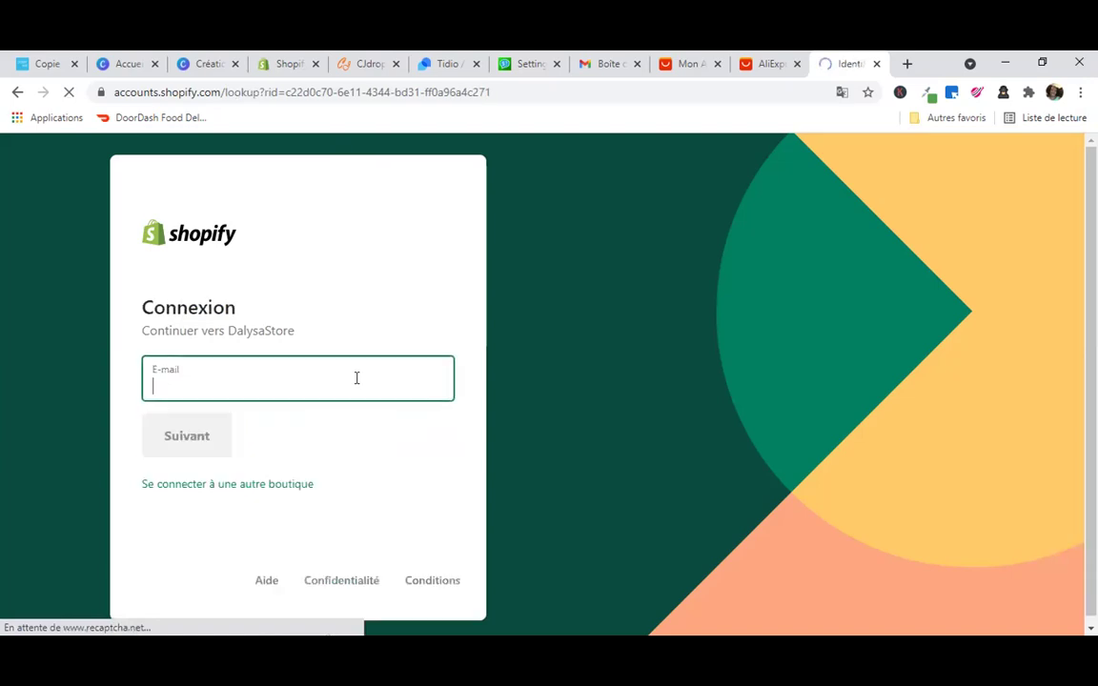
{"action": "left_click", "coordinate": [225, 387]}
{"action": "left_click", "coordinate": [215, 454]}
- Enter a password for that account and submit the sign-in
{"action": "left_click", "coordinate": [195, 446]}
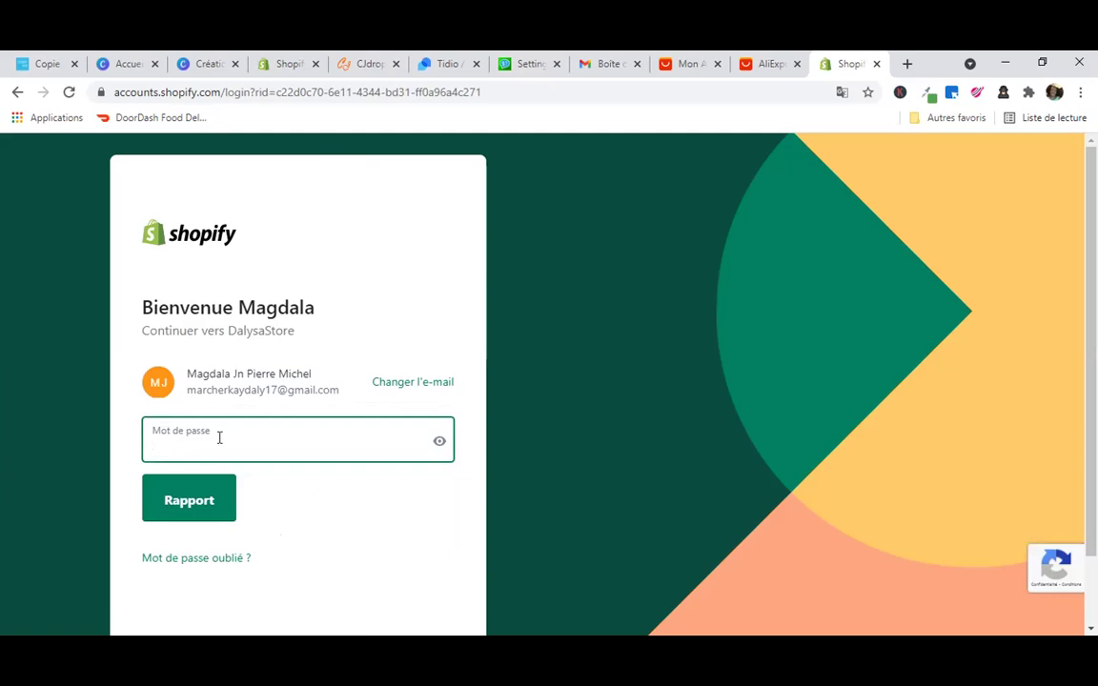
{"action": "left_click", "coordinate": [440, 443]}
{"action": "left_click", "coordinate": [198, 502]}
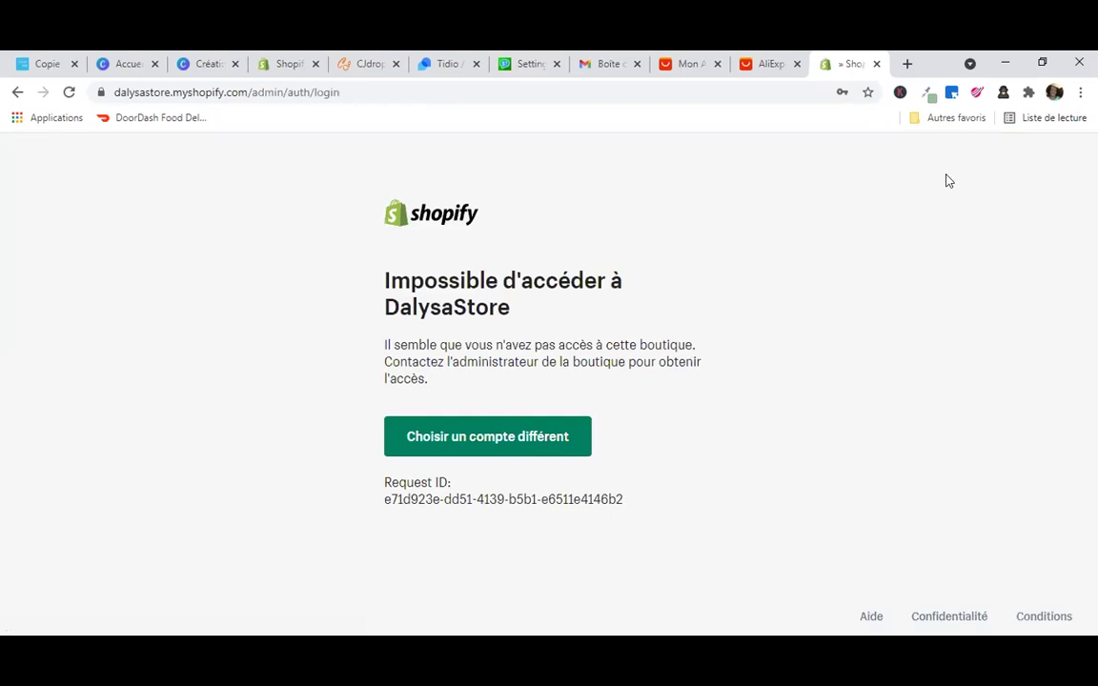
- Retry with another account's password, then return to e-mail entry after 'Mot de passe incorrect'
{"action": "left_click", "coordinate": [512, 445]}
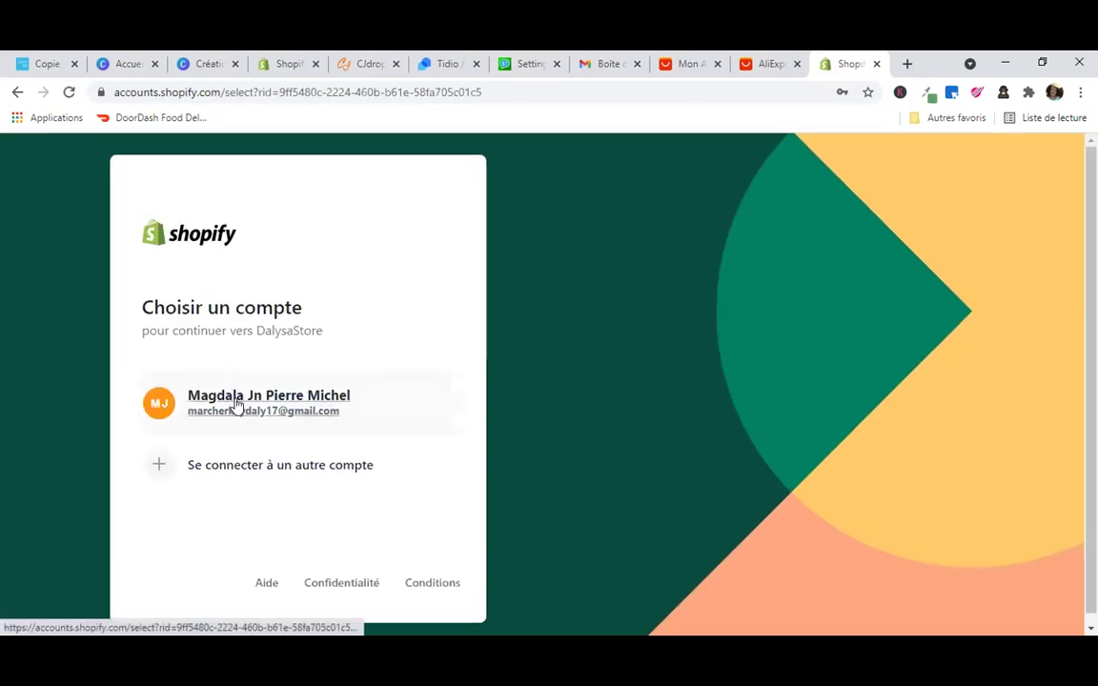
{"action": "left_click", "coordinate": [272, 472]}
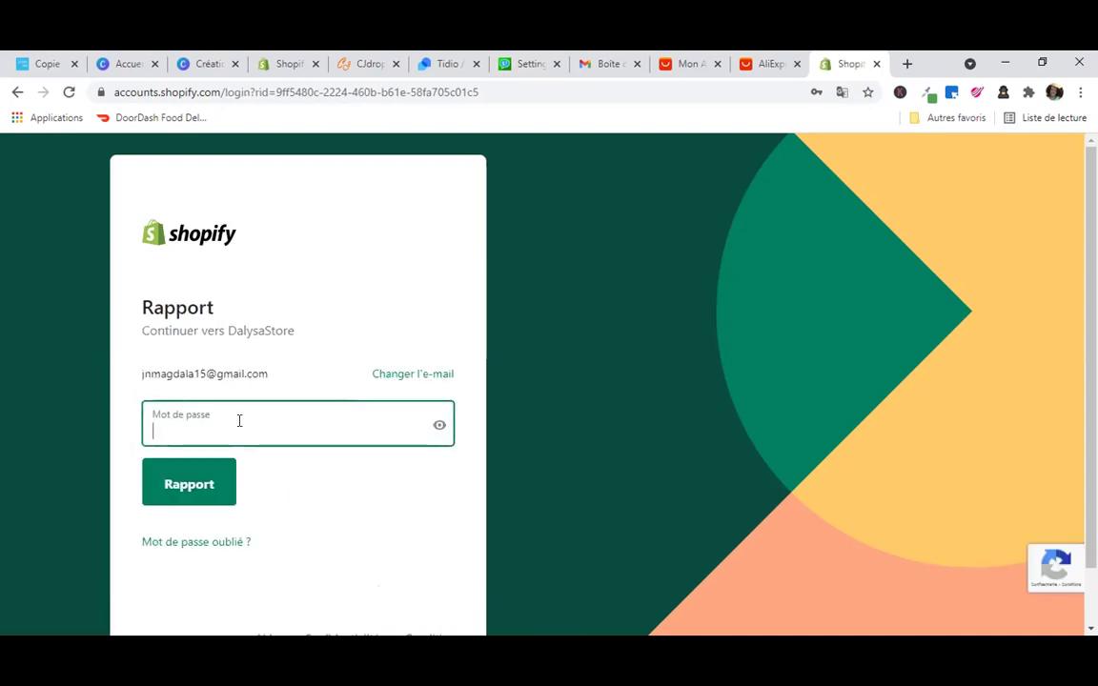
{"action": "type", "text": "•"}
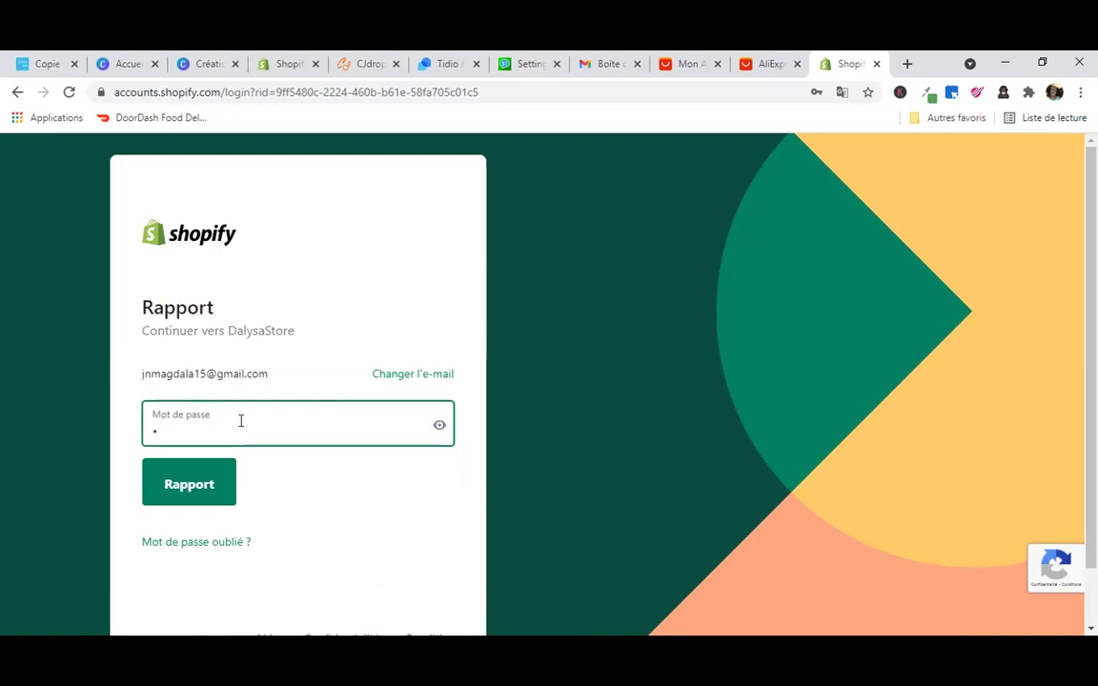
{"action": "type", "text": "••••••"}
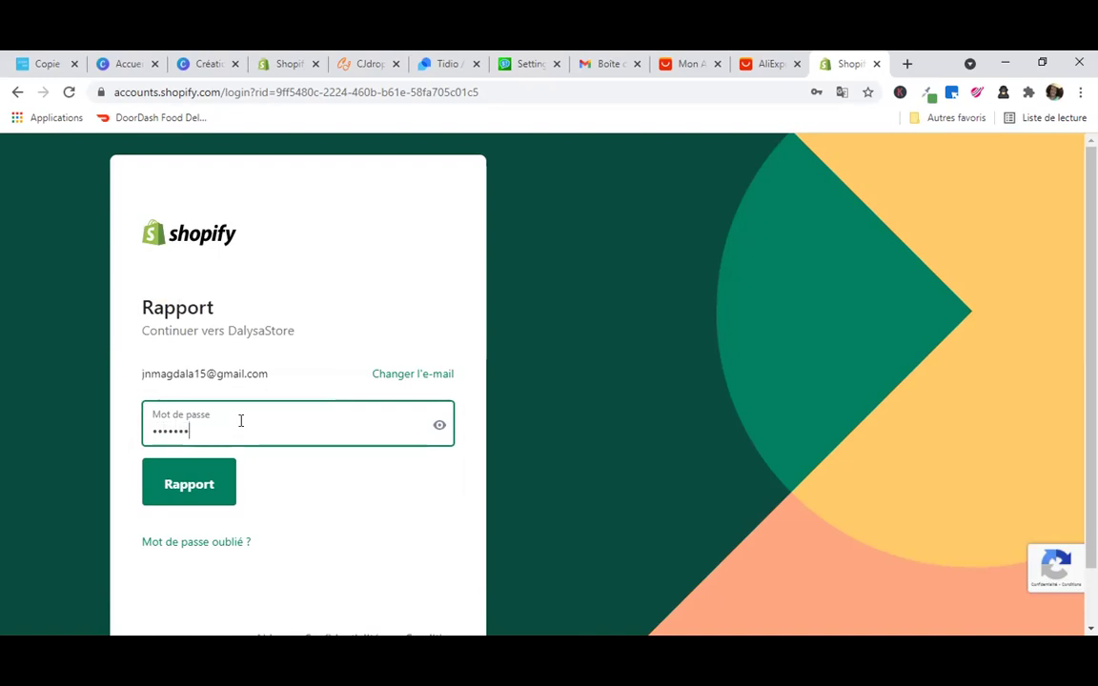
{"action": "type", "text": "••••"}
{"action": "left_click", "coordinate": [182, 499]}
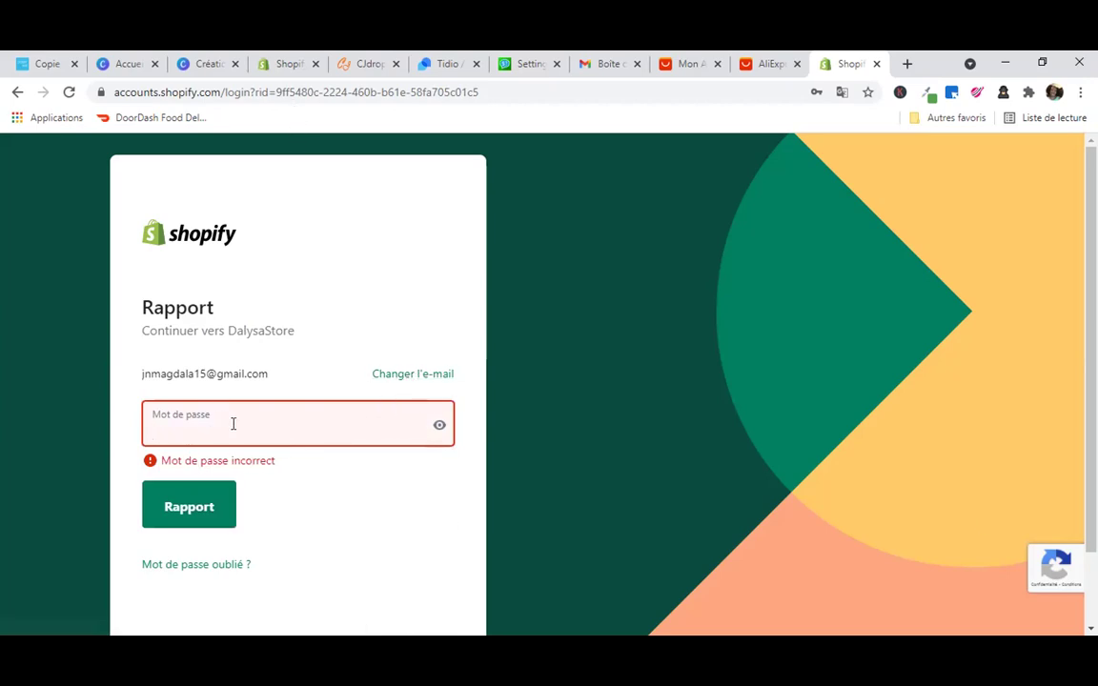
{"action": "left_click", "coordinate": [397, 378]}
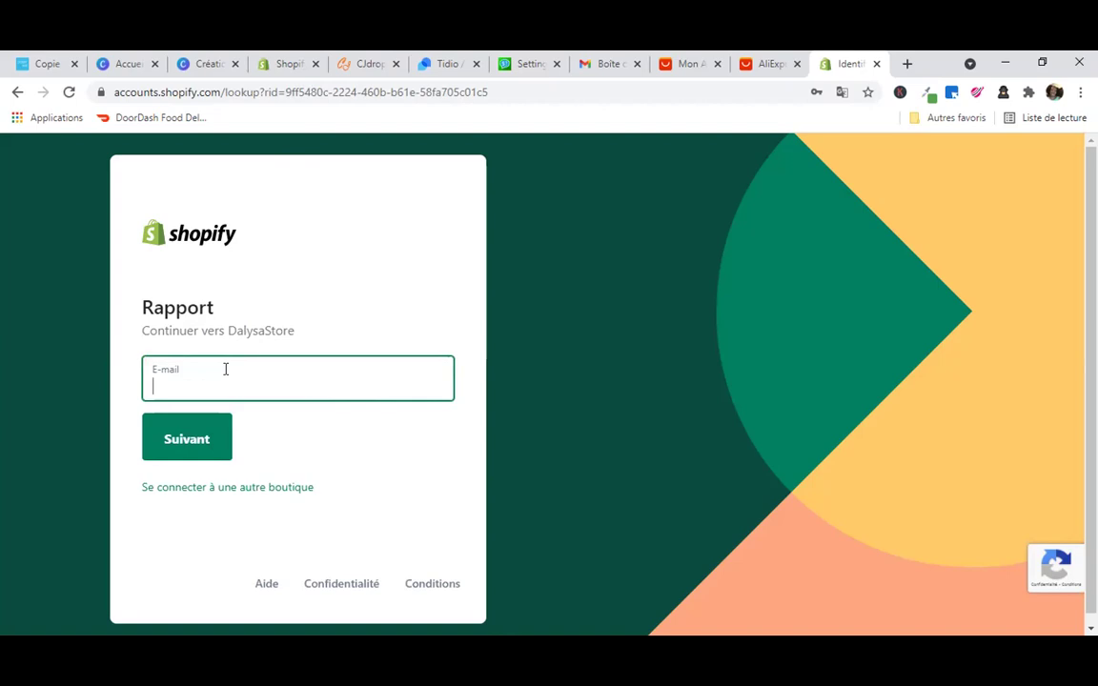
- Clear mistaken text from the e-mail field, then sign in with the saved address and password
{"action": "left_click", "coordinate": [164, 430]}
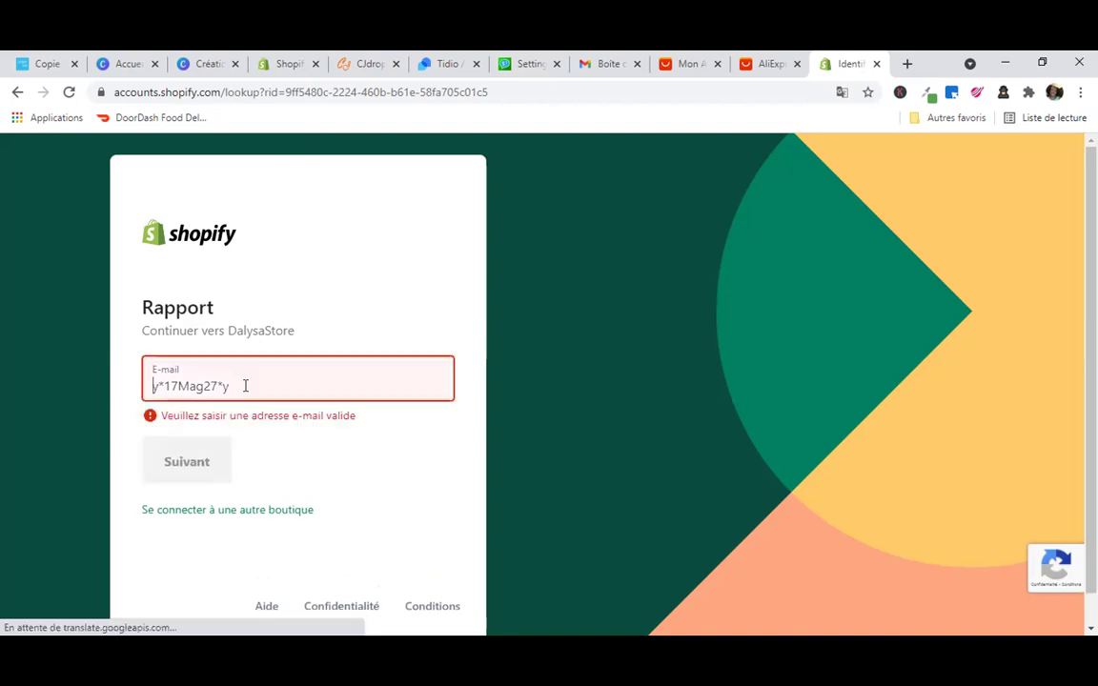
{"action": "left_click_drag", "start_coordinate": [245, 385], "coordinate": [144, 386]}
{"action": "key", "text": "BackSpace"}
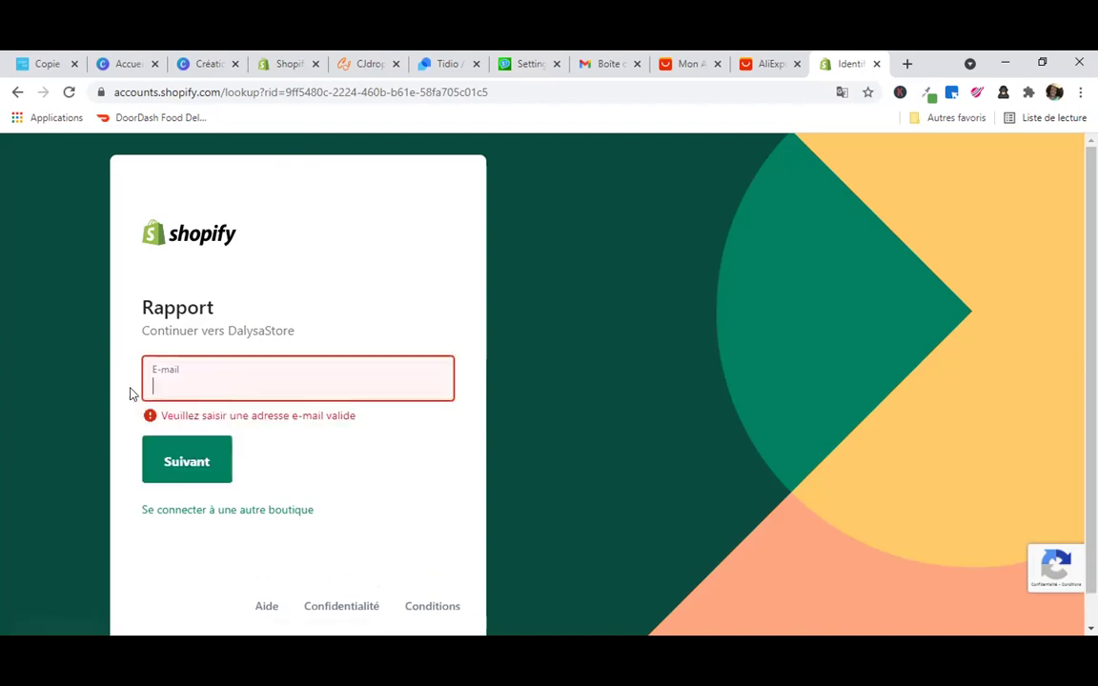
{"action": "type", "text": "m"}
{"action": "left_click", "coordinate": [164, 424]}
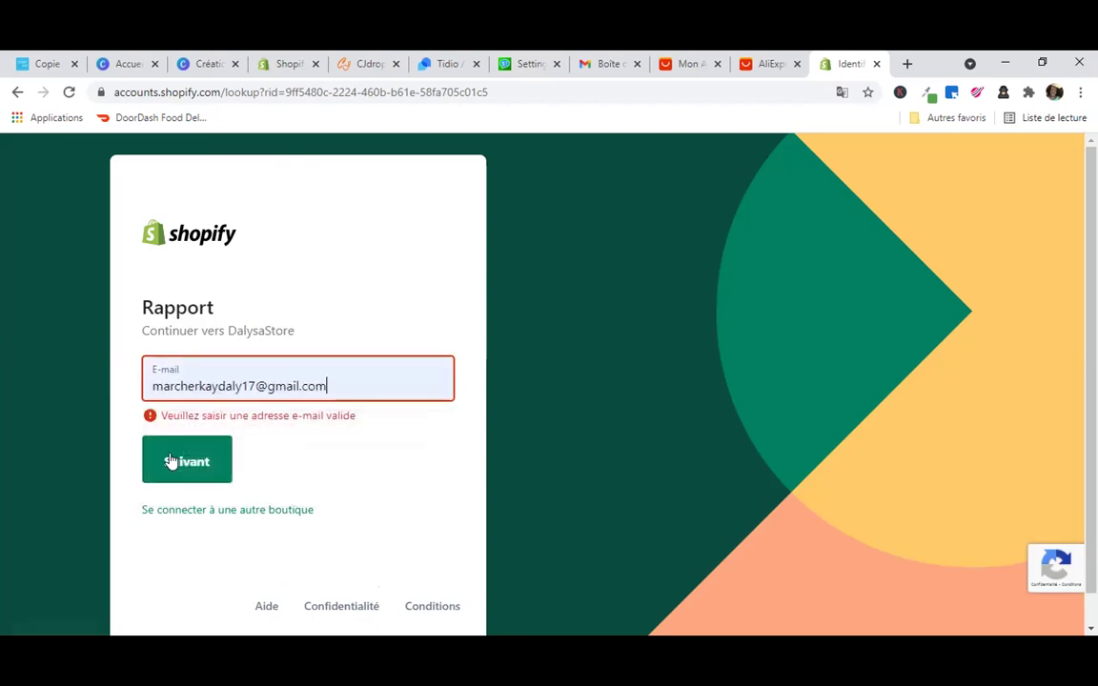
{"action": "left_click", "coordinate": [169, 456]}
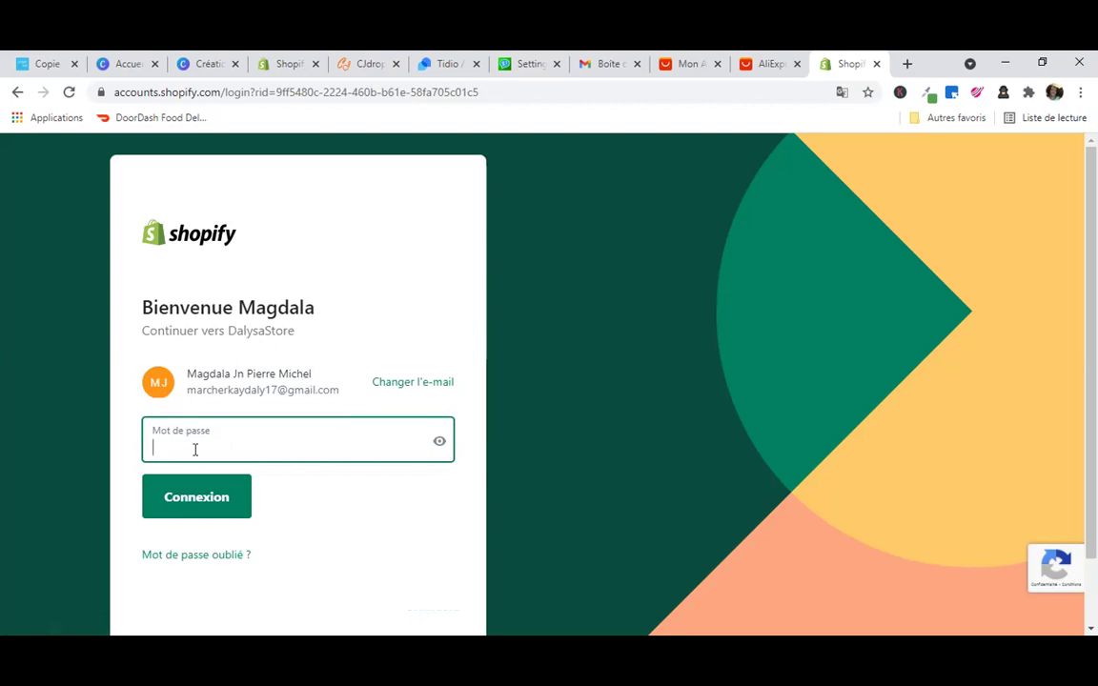
{"action": "type", "text": "•••••••••"}
{"action": "left_click", "coordinate": [186, 502]}
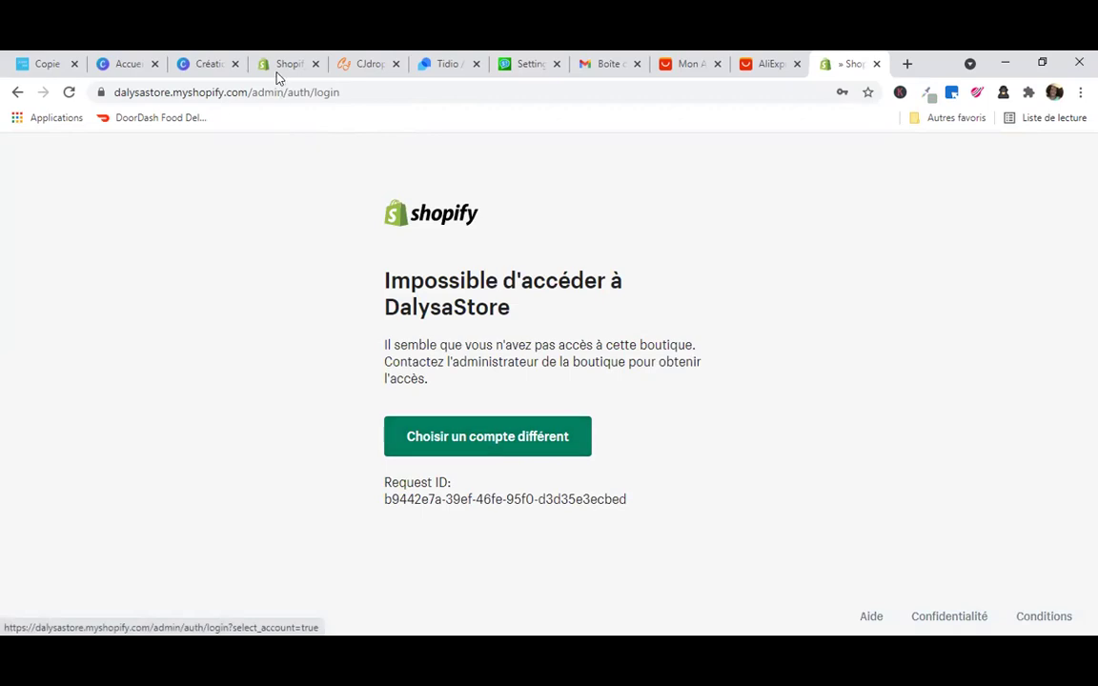
- Review the eight installed apps on the admin Applications page, then return to the account chooser
{"action": "left_click", "coordinate": [481, 436]}
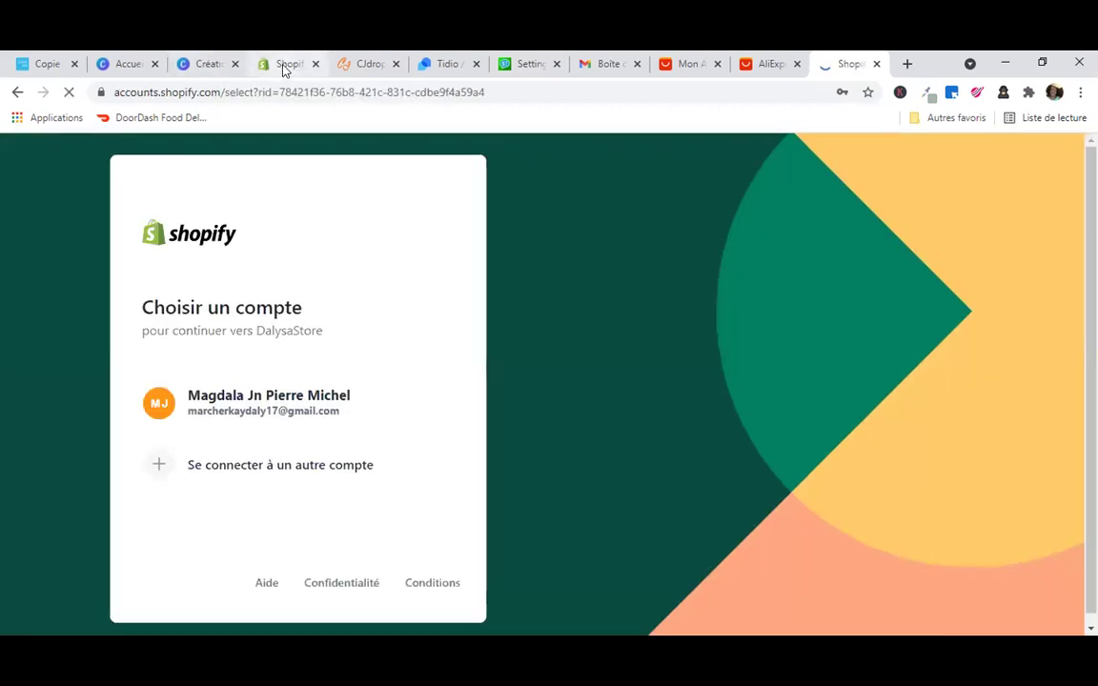
{"action": "left_click", "coordinate": [283, 65]}
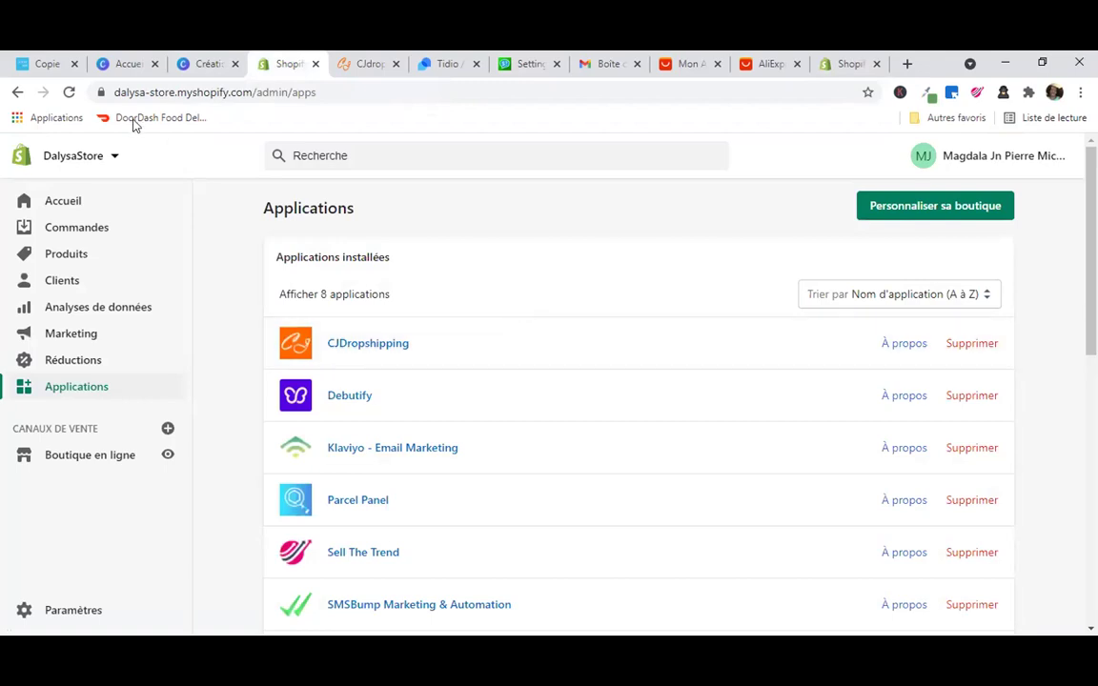
{"action": "left_click", "coordinate": [69, 92]}
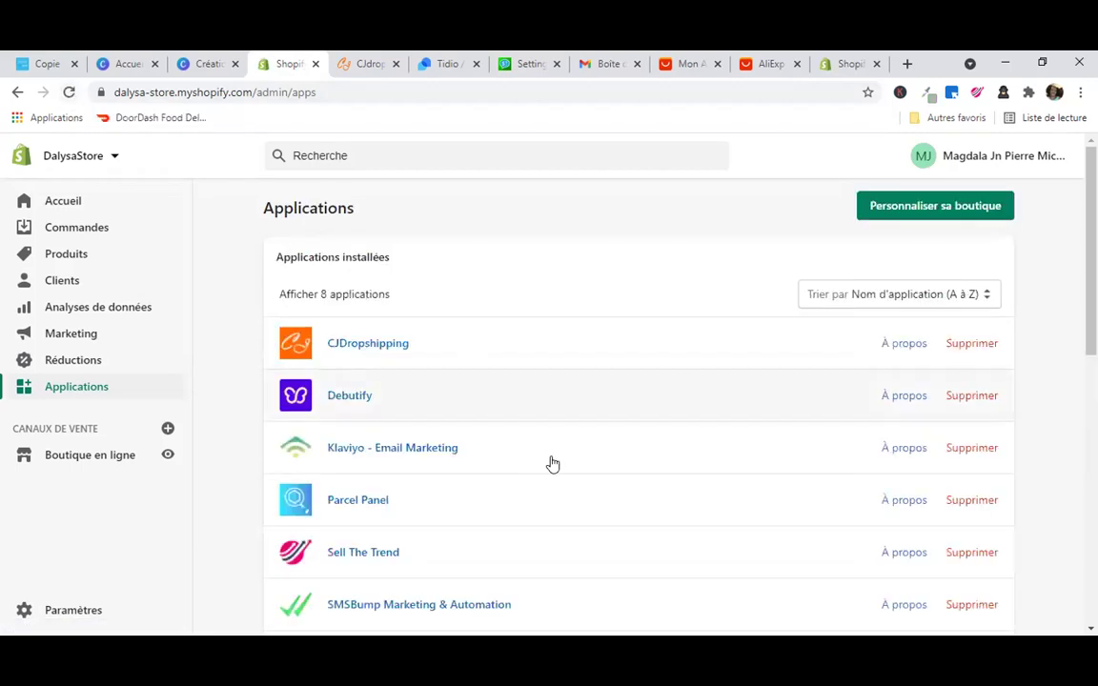
{"action": "scroll", "coordinate": [550, 464], "scroll_direction": "down", "scroll_amount": 3}
{"action": "scroll", "coordinate": [555, 462], "scroll_direction": "down", "scroll_amount": 2}
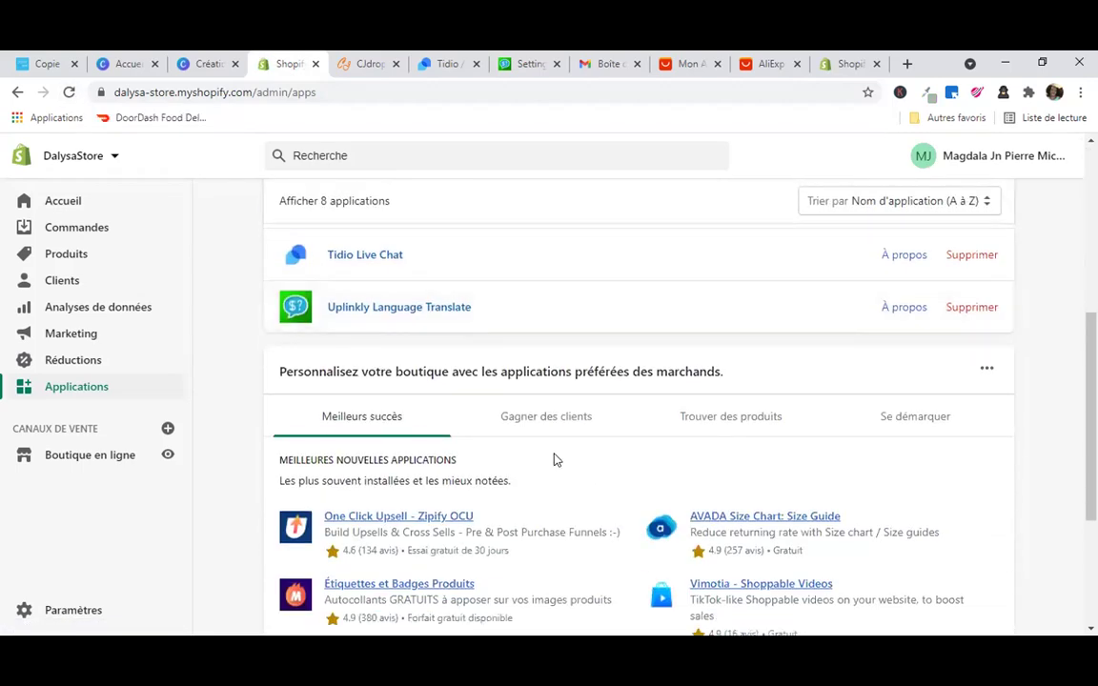
{"action": "scroll", "coordinate": [556, 459], "scroll_direction": "up", "scroll_amount": 3}
{"action": "scroll", "coordinate": [557, 457], "scroll_direction": "up", "scroll_amount": 1}
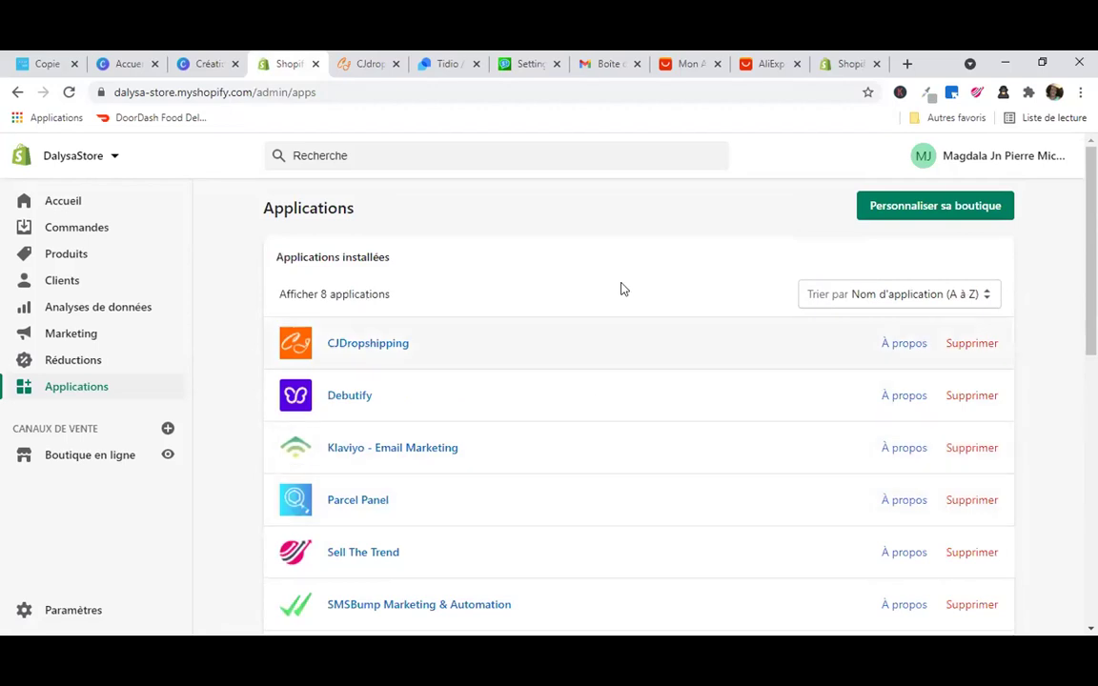
{"action": "left_click", "coordinate": [212, 68]}
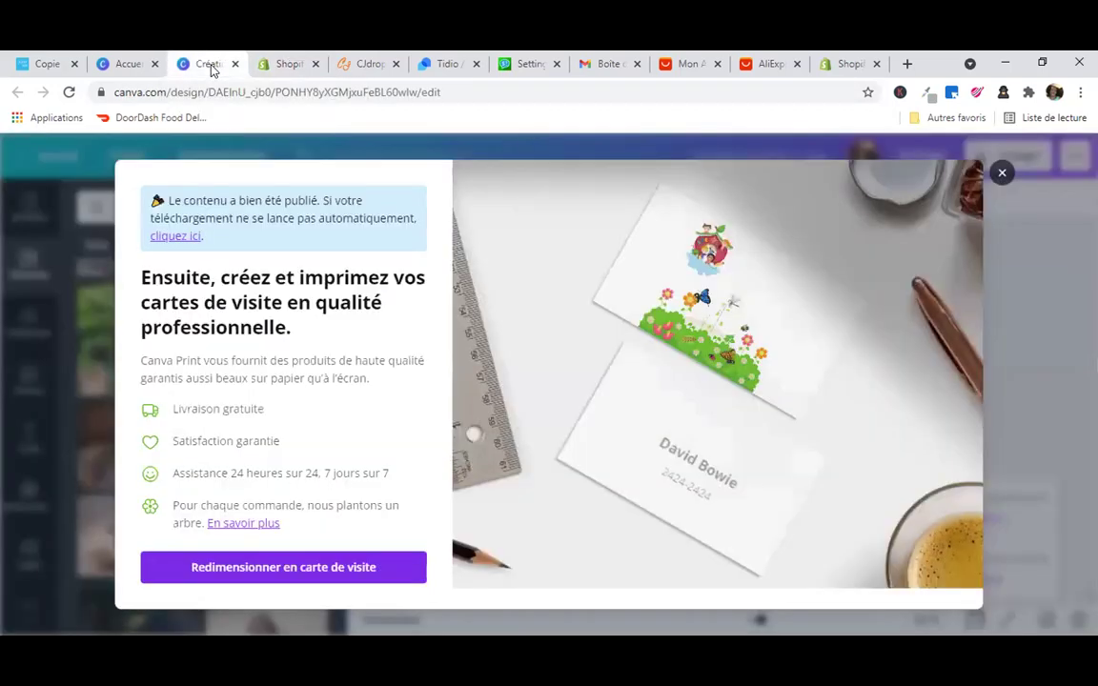
{"action": "left_click", "coordinate": [284, 64]}
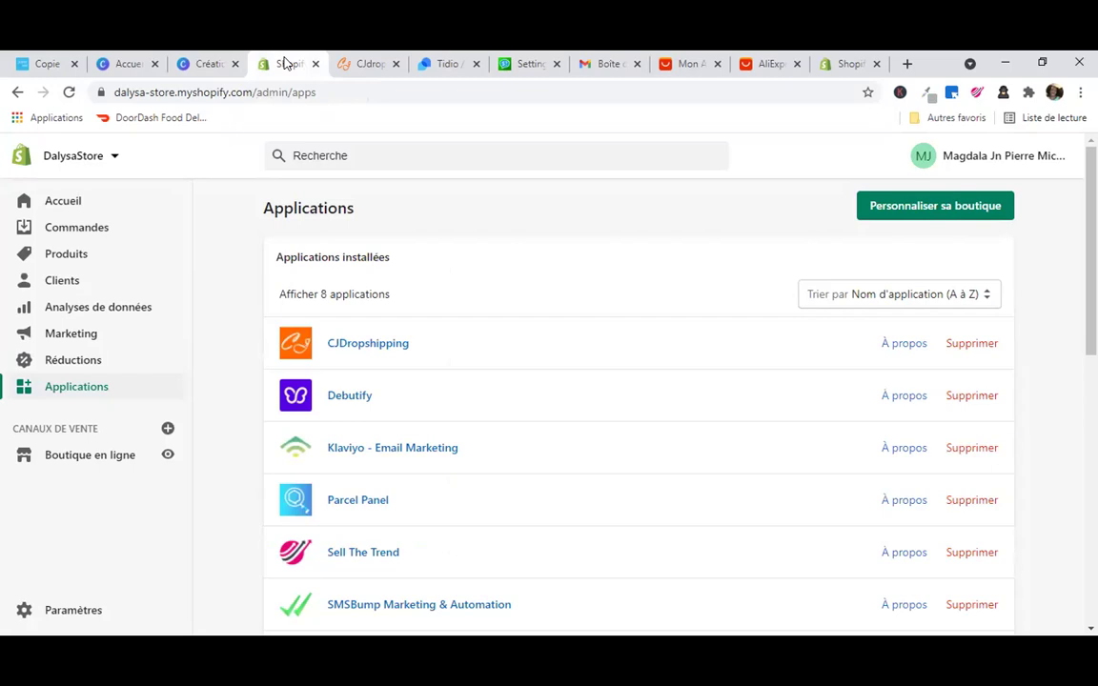
{"action": "left_click", "coordinate": [835, 64]}
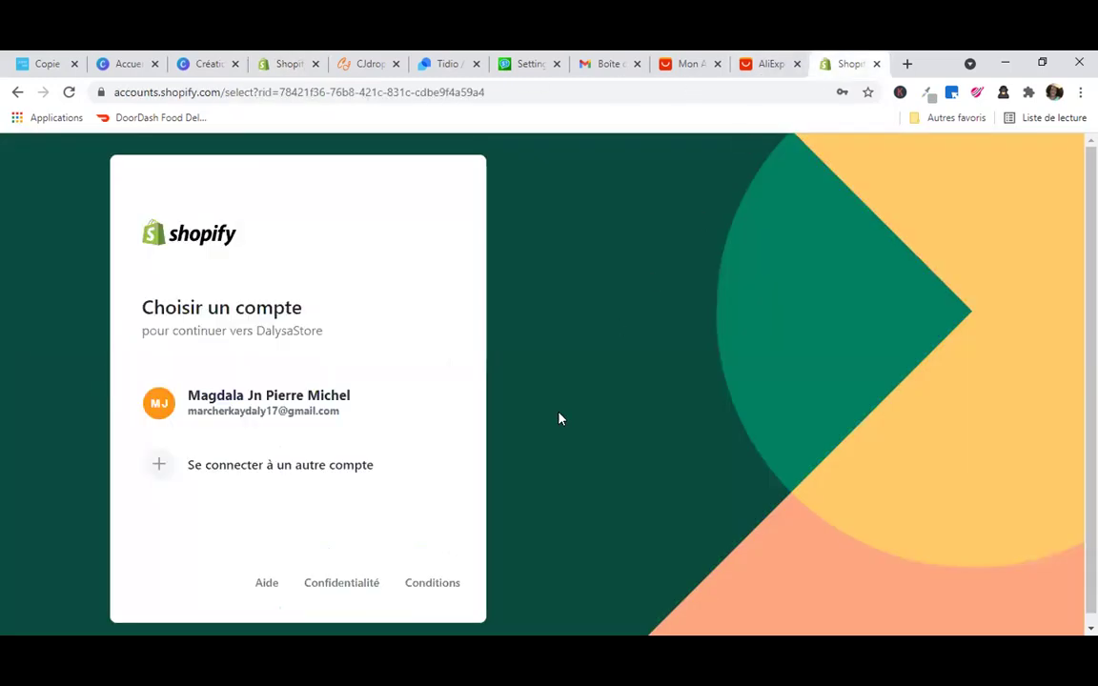
- Retry continuing to DalysaStore with the listed account and reload the login page repeatedly
{"action": "left_click", "coordinate": [229, 405]}
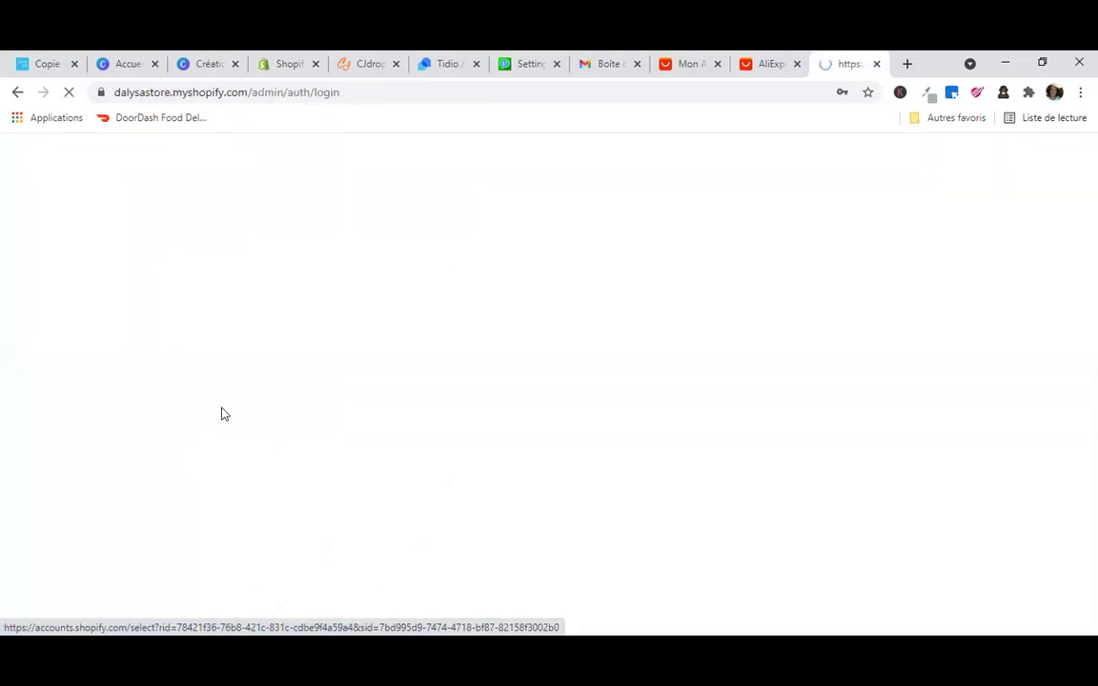
{"action": "left_click", "coordinate": [428, 439]}
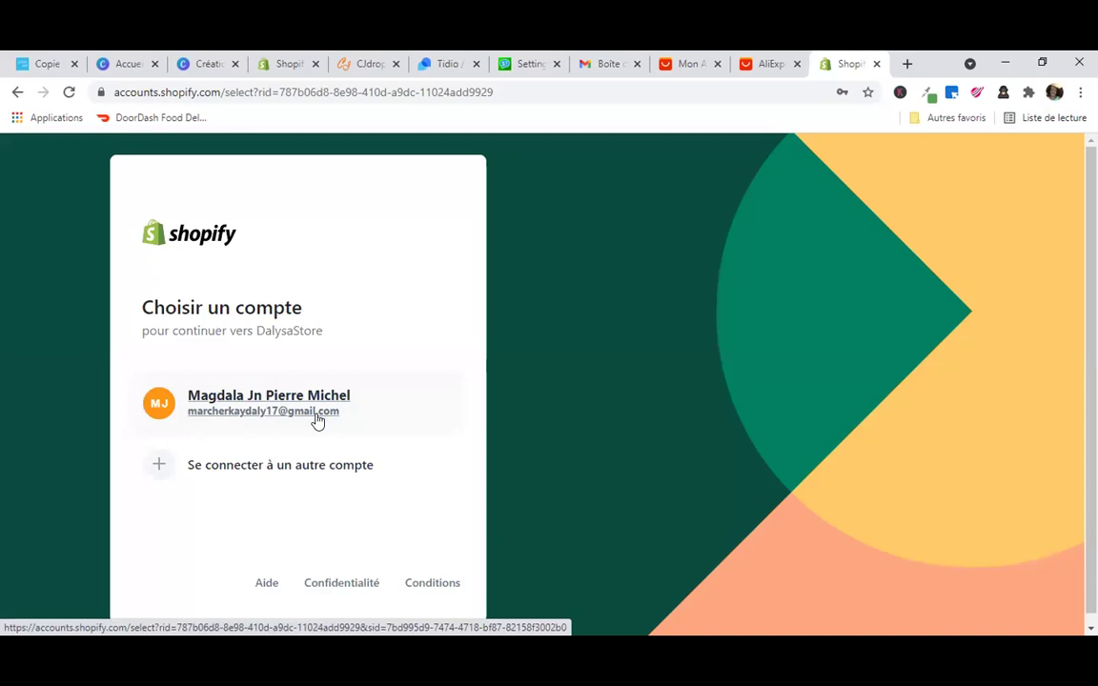
{"action": "left_click", "coordinate": [17, 92]}
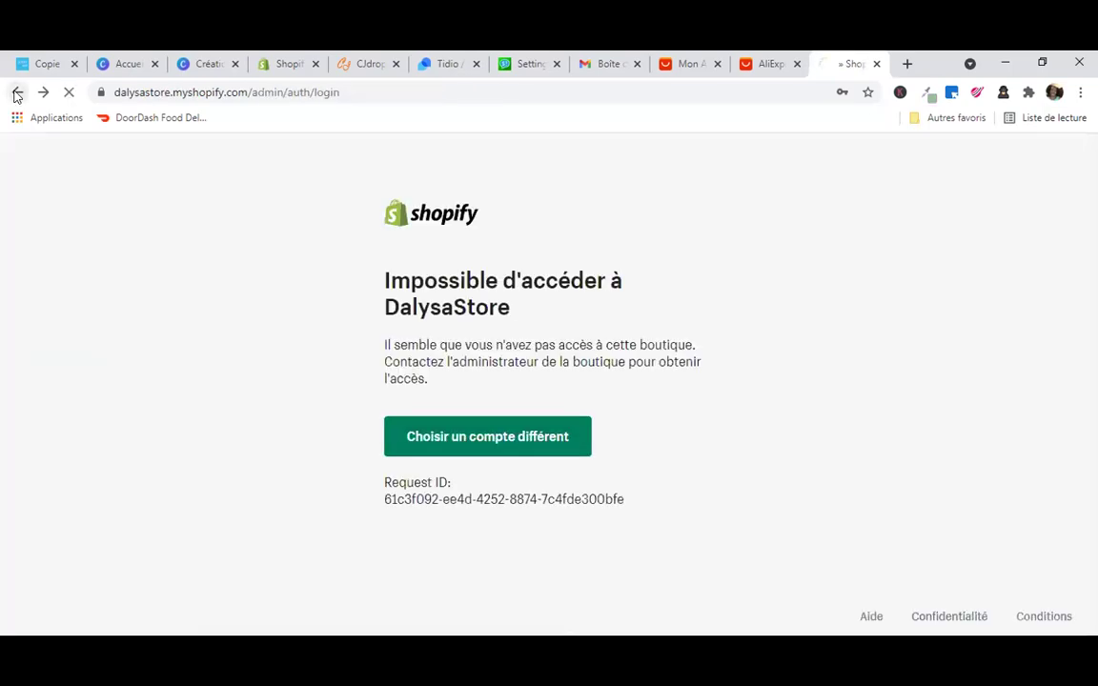
{"action": "left_click", "coordinate": [17, 93]}
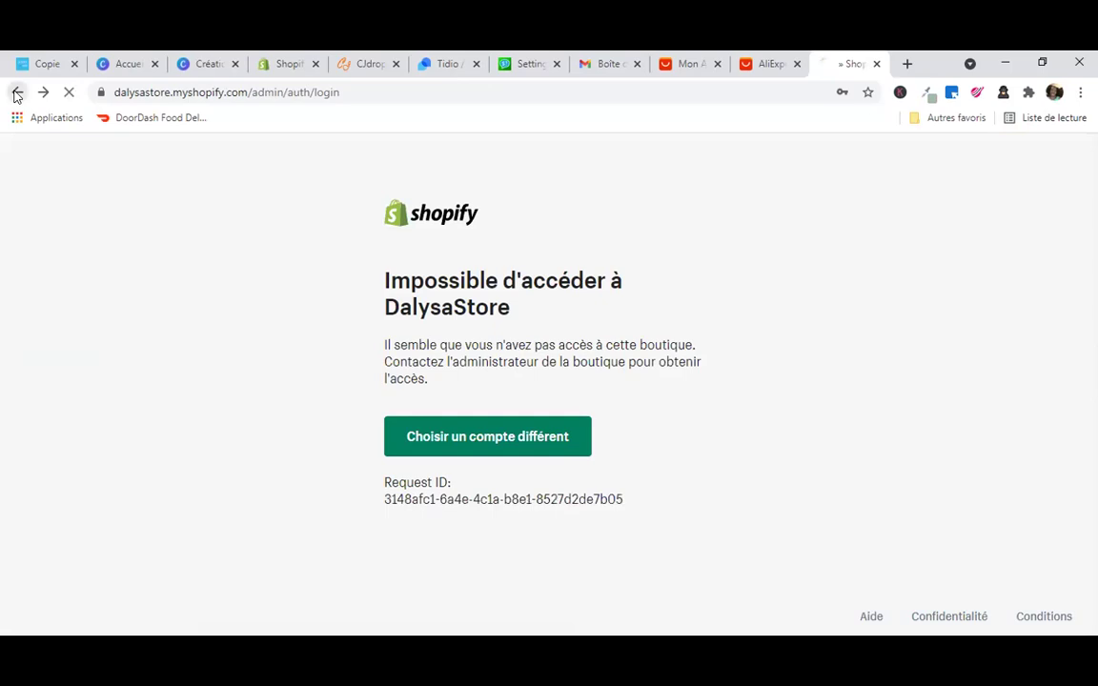
{"action": "left_click", "coordinate": [16, 93]}
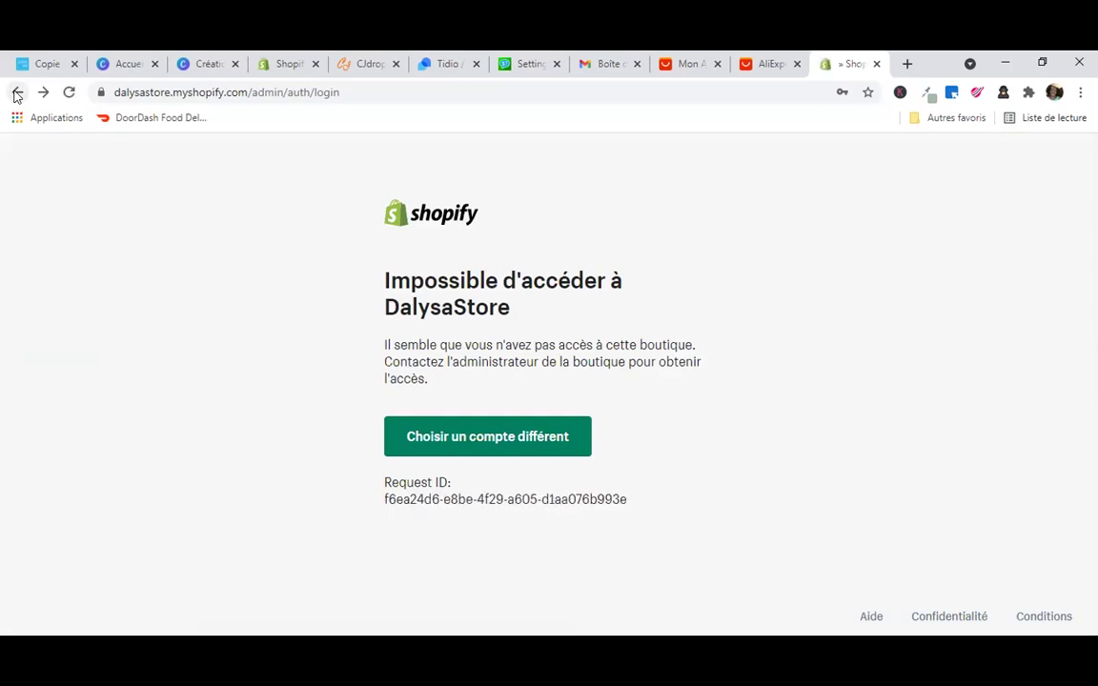
{"action": "left_click", "coordinate": [16, 93]}
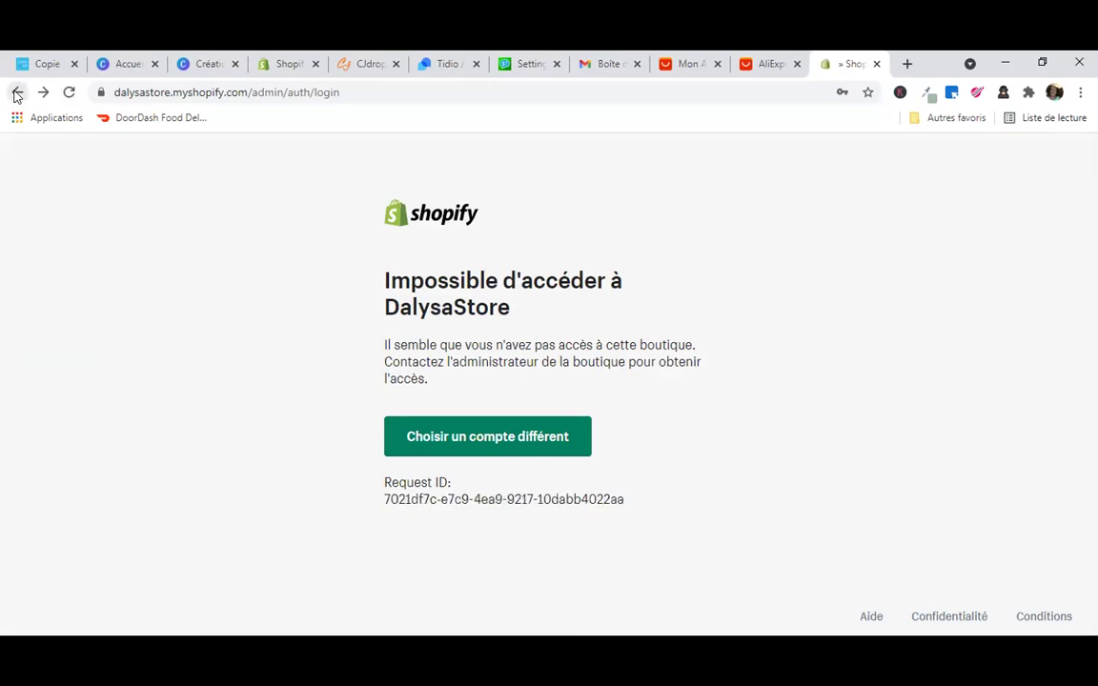
{"action": "left_click", "coordinate": [16, 93]}
{"action": "left_click", "coordinate": [17, 93]}
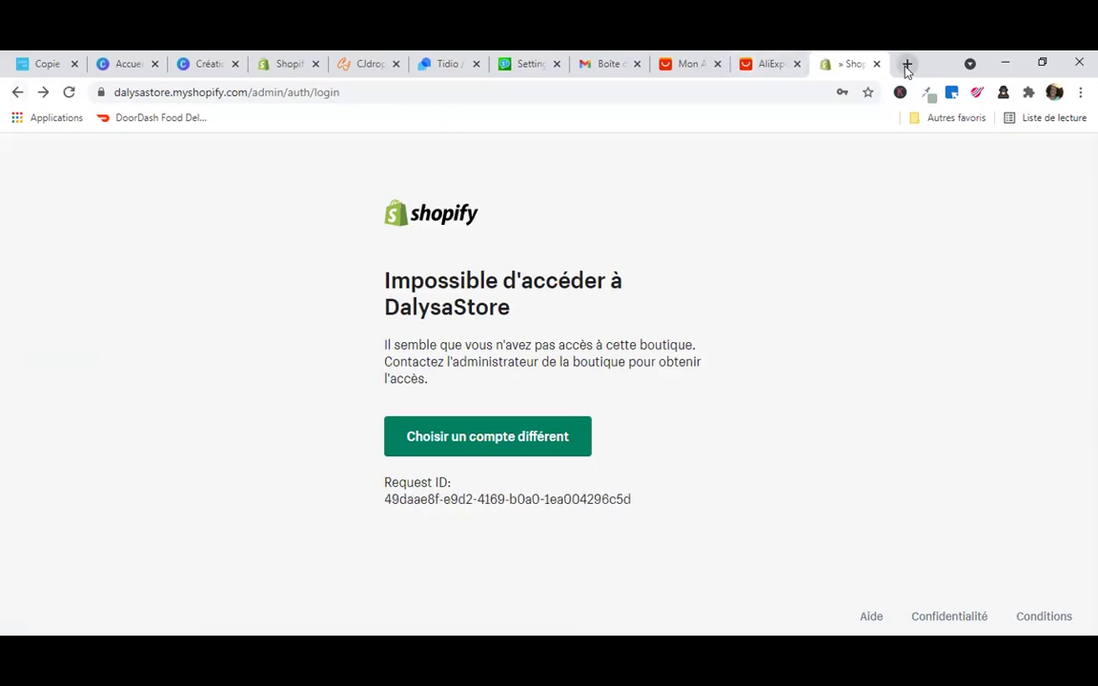
- Start entering 'dsers' in a new tab's address bar
{"action": "left_click", "coordinate": [907, 63]}
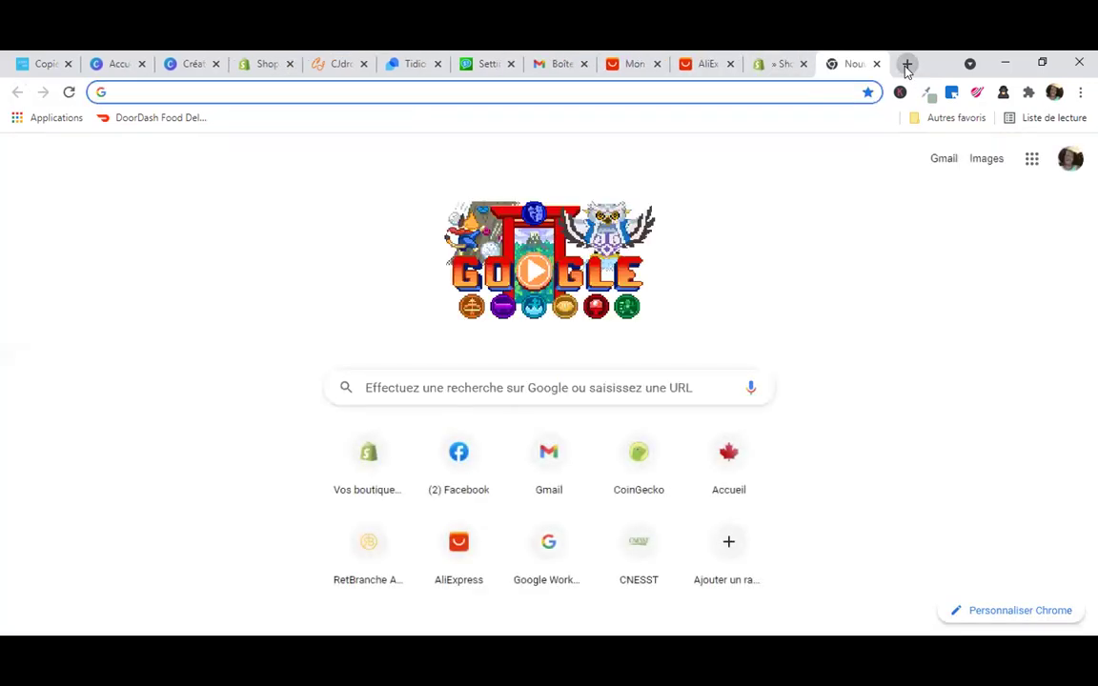
{"action": "type", "text": "desrs"}
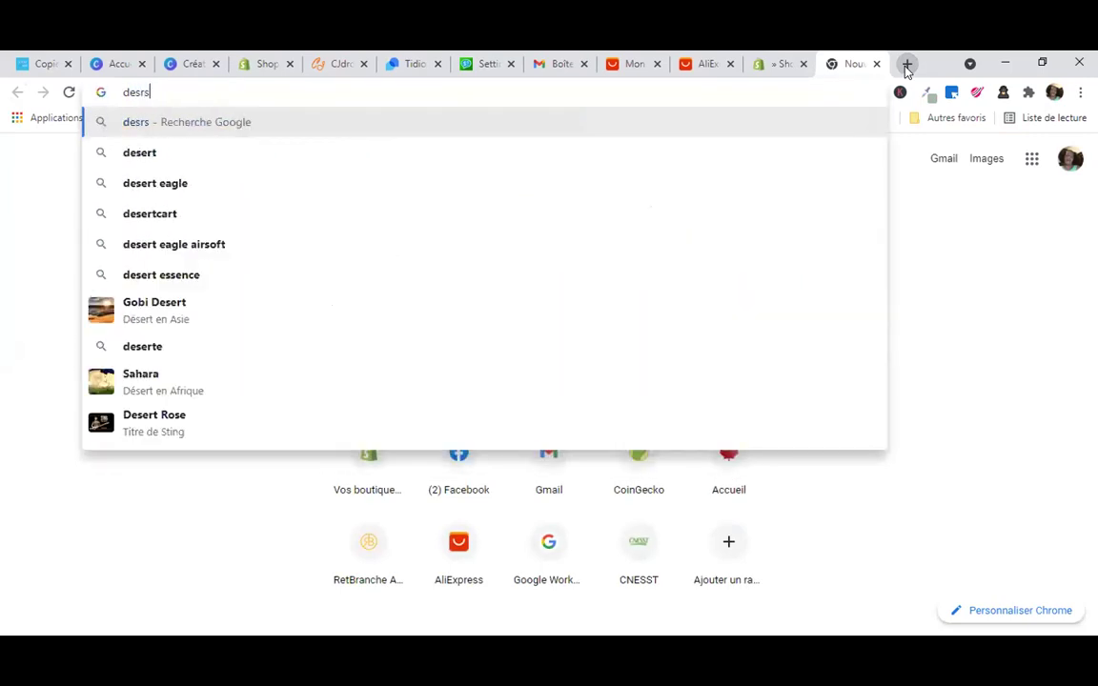
{"action": "key", "text": "BackSpace"}
{"action": "key", "text": "BackSpace"}
{"action": "key", "text": "BackSpace"}
{"action": "key", "text": "BackSpace"}
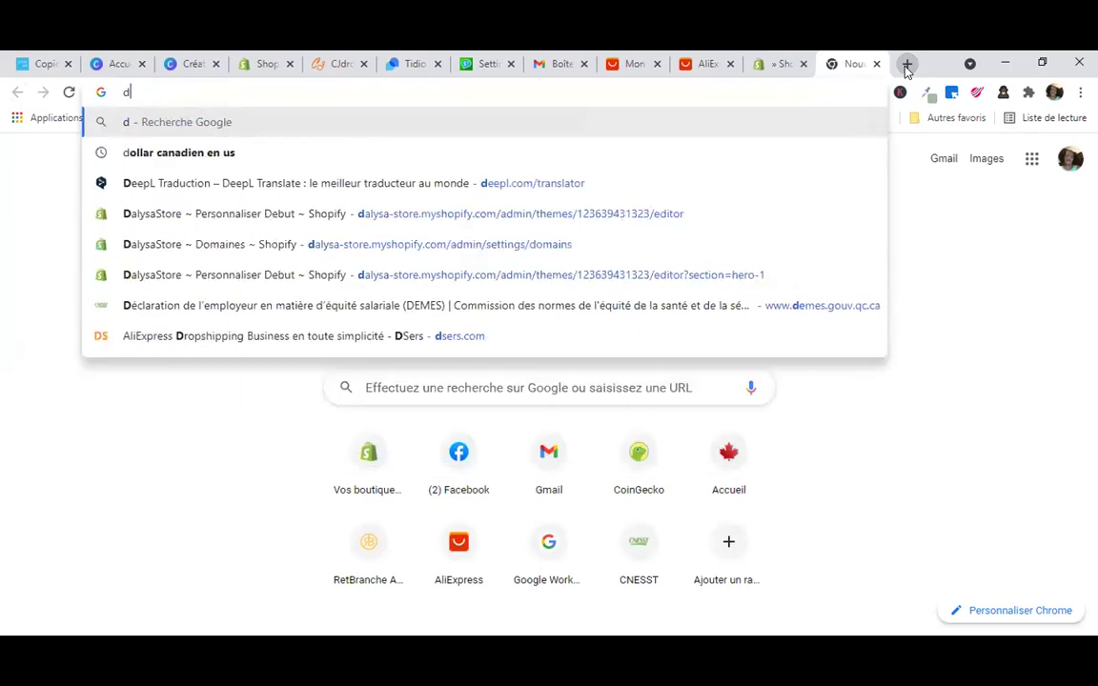
{"action": "type", "text": "sers"}
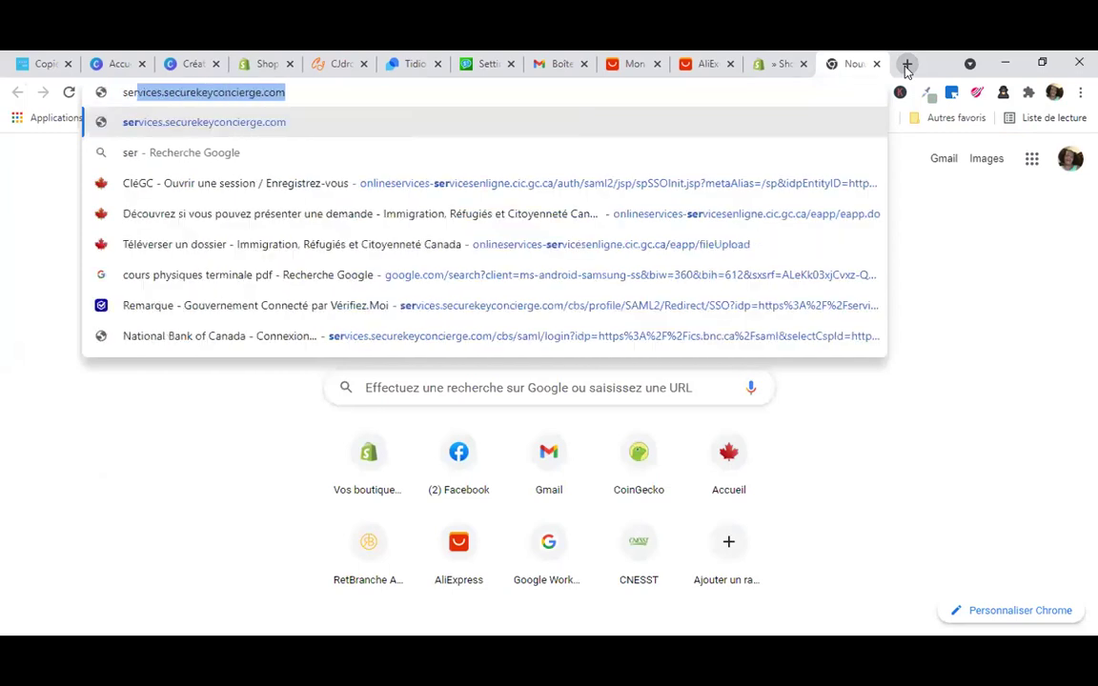
- Close the Shopify access-denied tab and check the admin search field
{"action": "left_click", "coordinate": [779, 65]}
{"action": "left_click", "coordinate": [803, 64]}
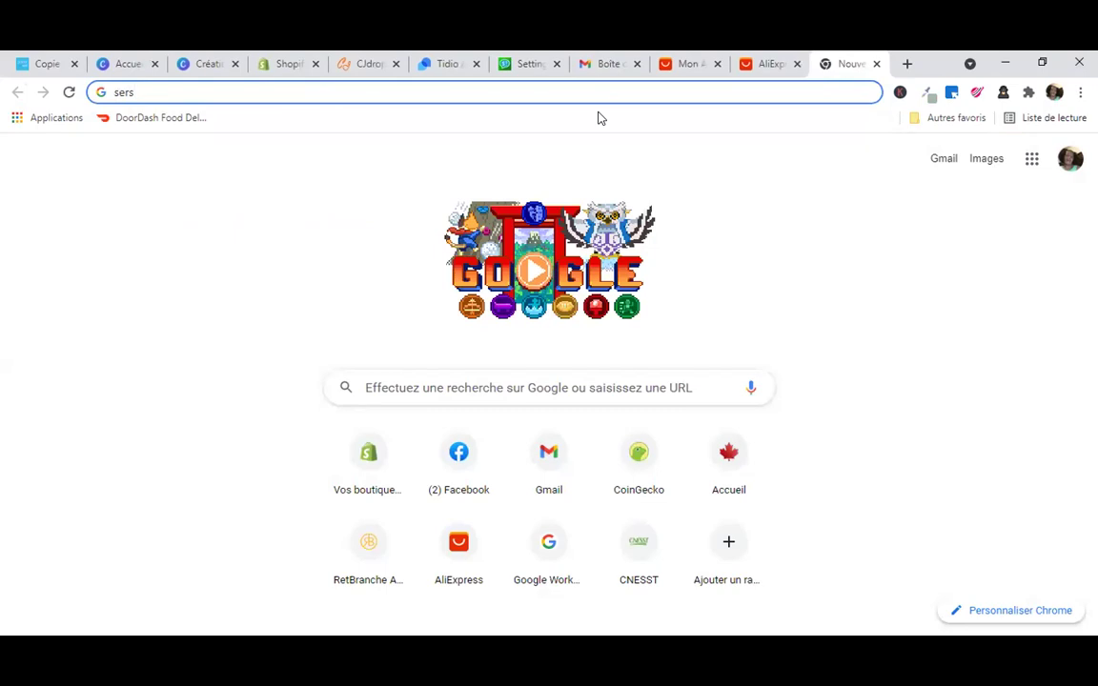
{"action": "left_click", "coordinate": [291, 63]}
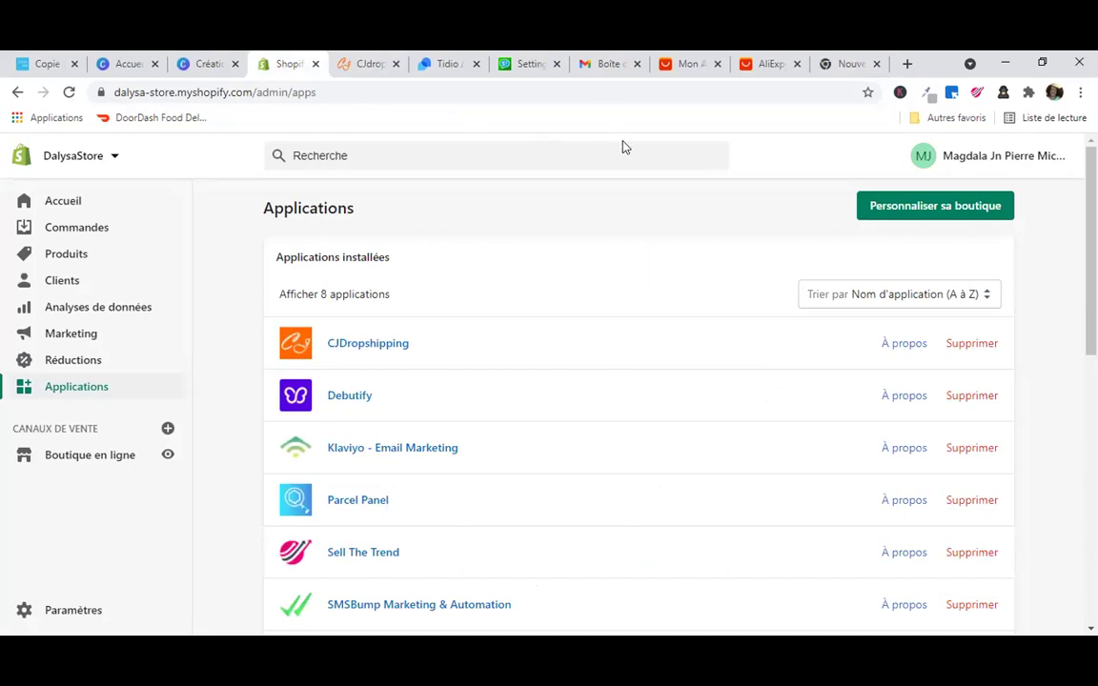
{"action": "left_click", "coordinate": [627, 145]}
{"action": "left_click", "coordinate": [786, 148]}
- Load dsers.com from the address suggestions and retry once the connection times out
{"action": "left_click", "coordinate": [839, 63]}
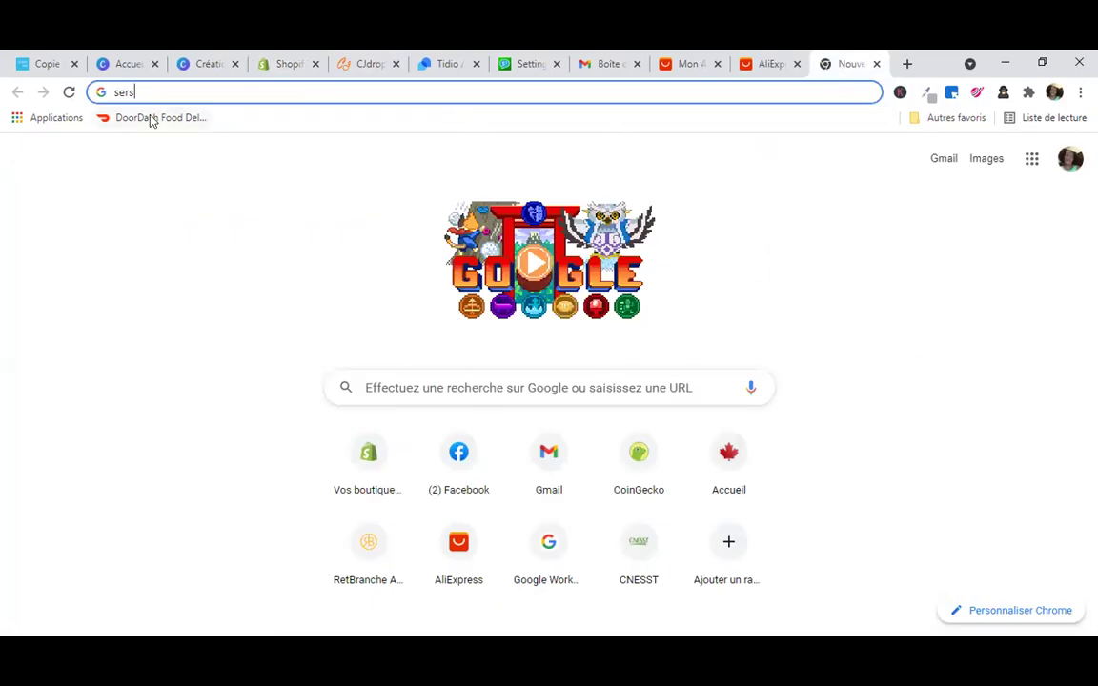
{"action": "left_click", "coordinate": [113, 92]}
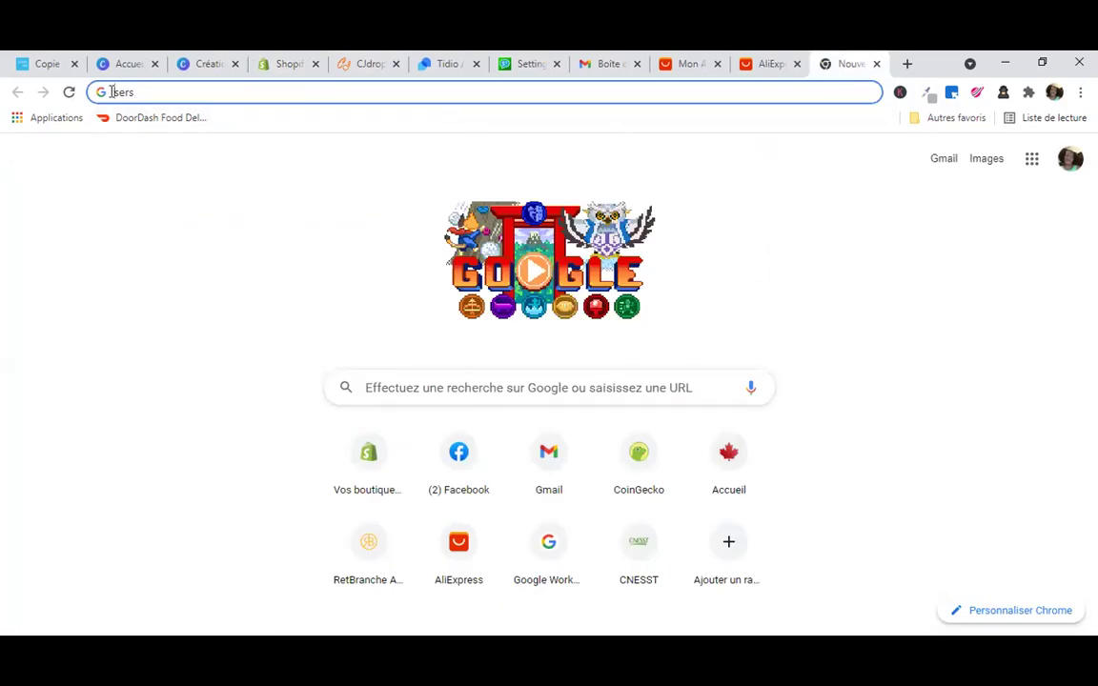
{"action": "type", "text": "d"}
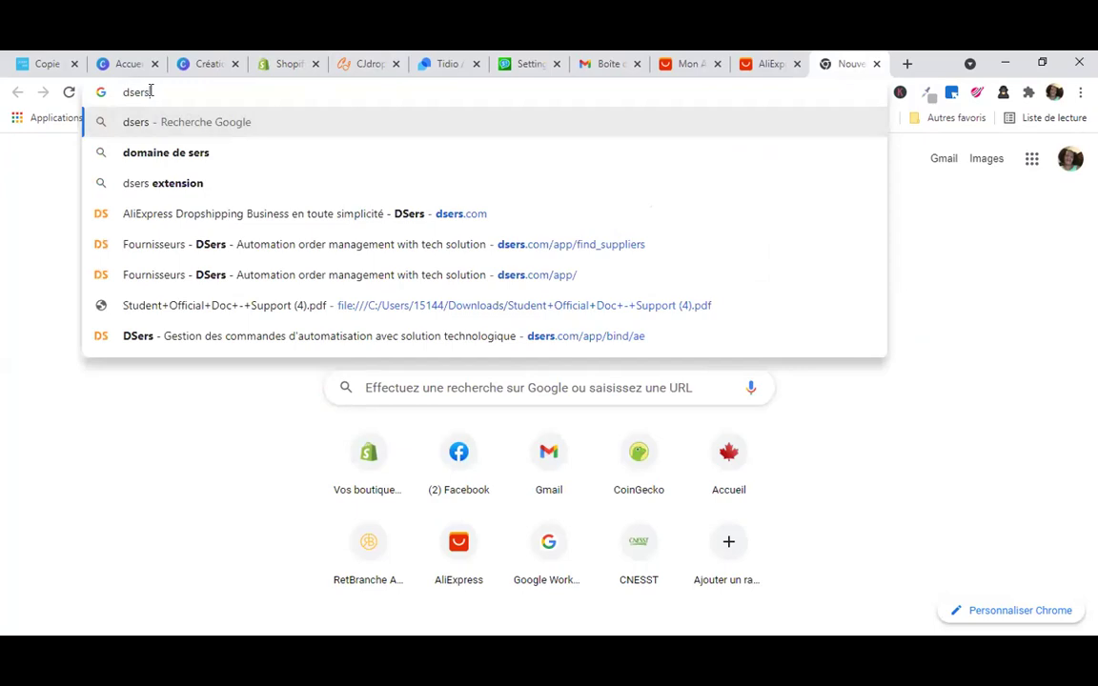
{"action": "key", "text": "Down"}
{"action": "key", "text": "Down"}
{"action": "key", "text": "Down"}
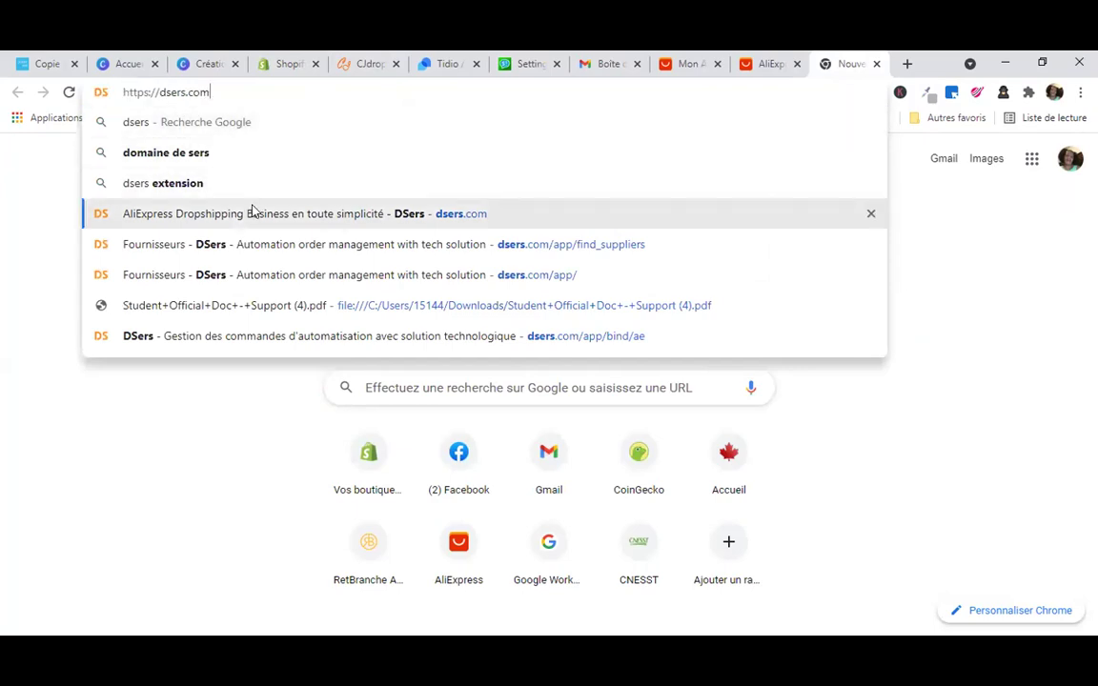
{"action": "left_click", "coordinate": [253, 210]}
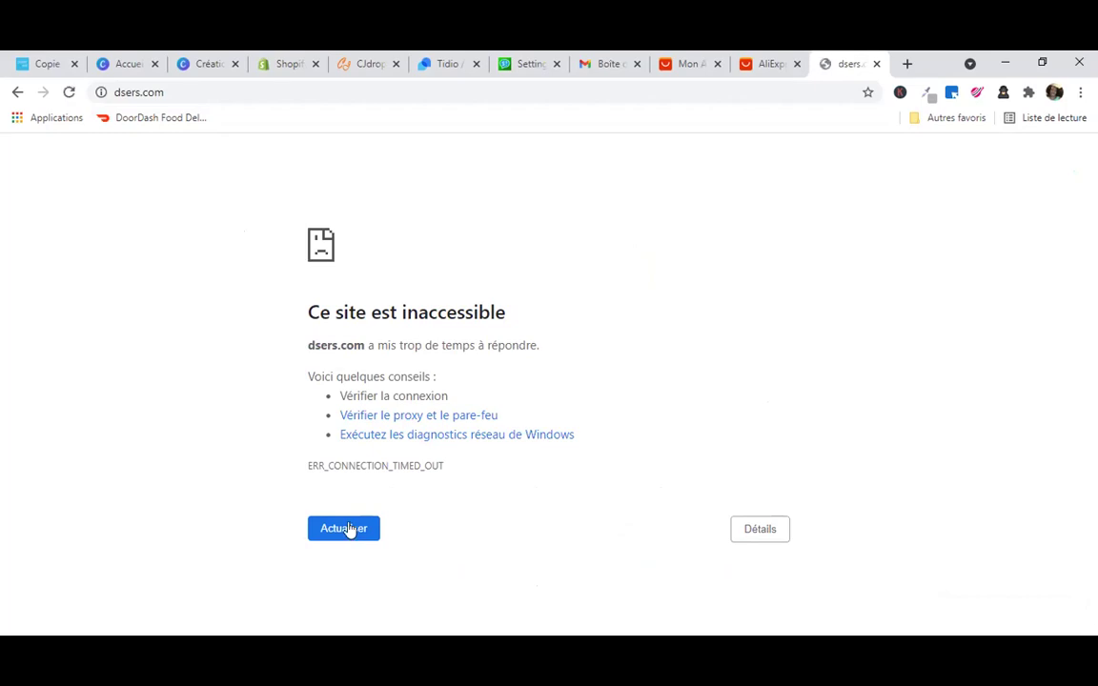
{"action": "left_click", "coordinate": [345, 528]}
- Go from Shopify admin's Online Store section to the Domains page showing dalysastore.com as primary
{"action": "left_click", "coordinate": [288, 64]}
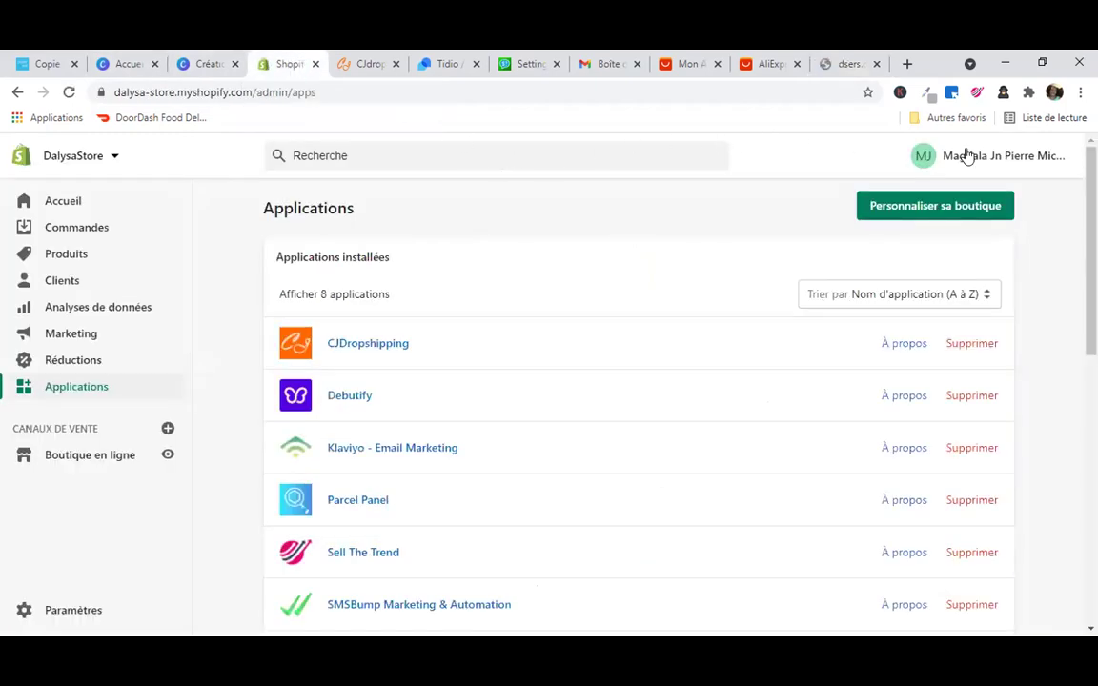
{"action": "left_click", "coordinate": [998, 161]}
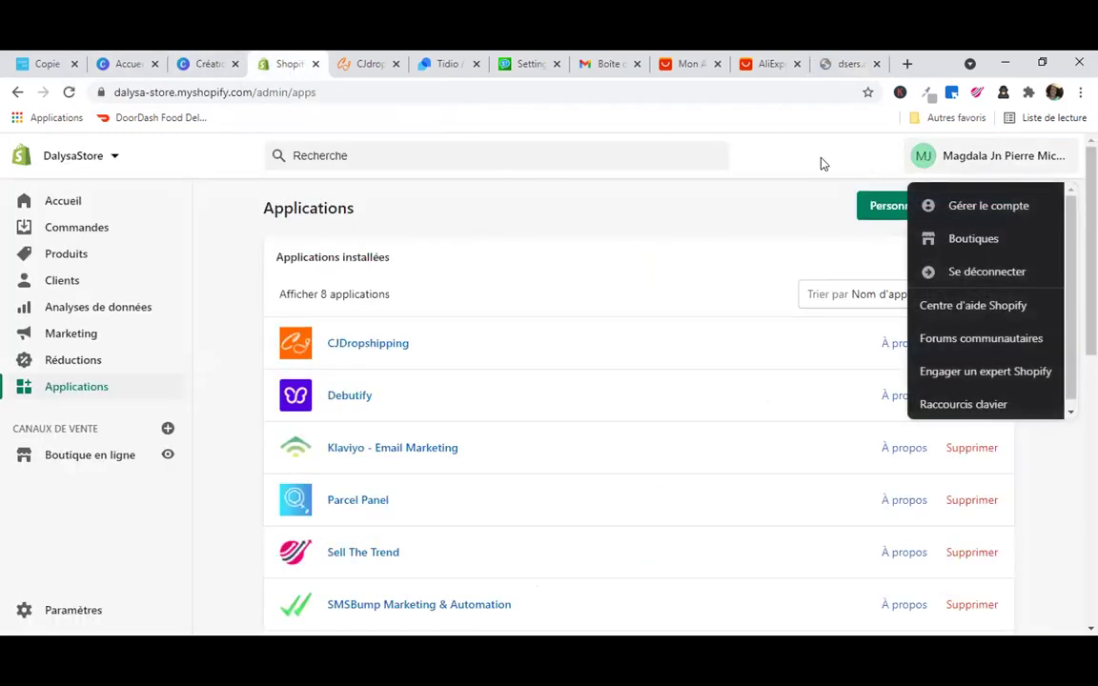
{"action": "key", "text": "slash"}
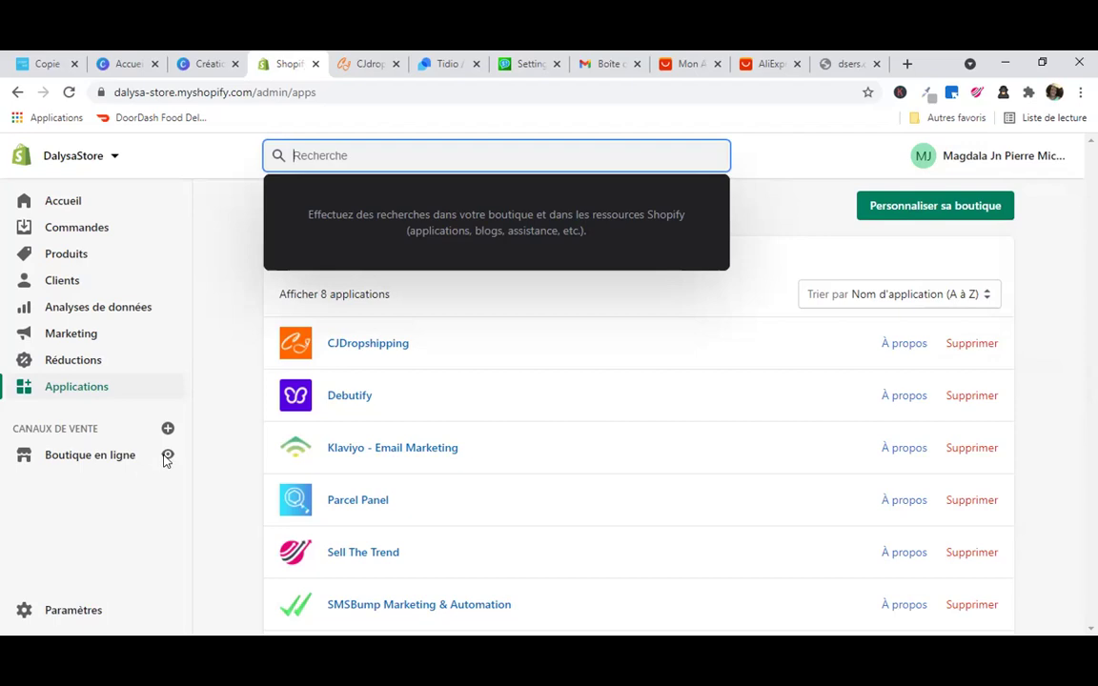
{"action": "left_click", "coordinate": [166, 459]}
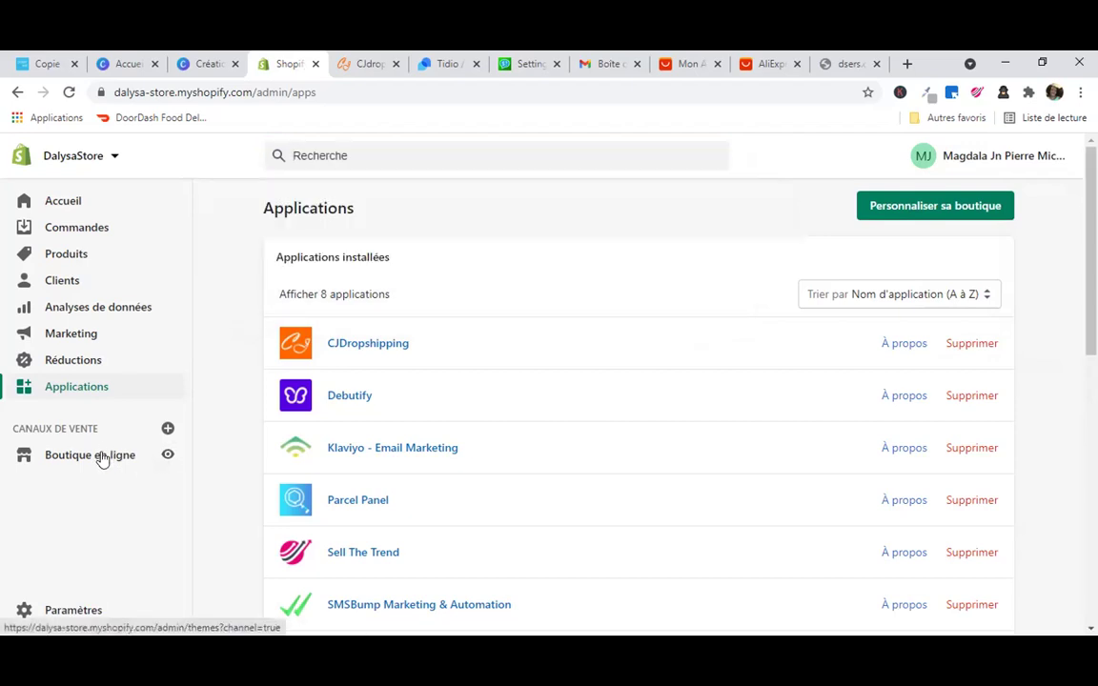
{"action": "left_click", "coordinate": [103, 459]}
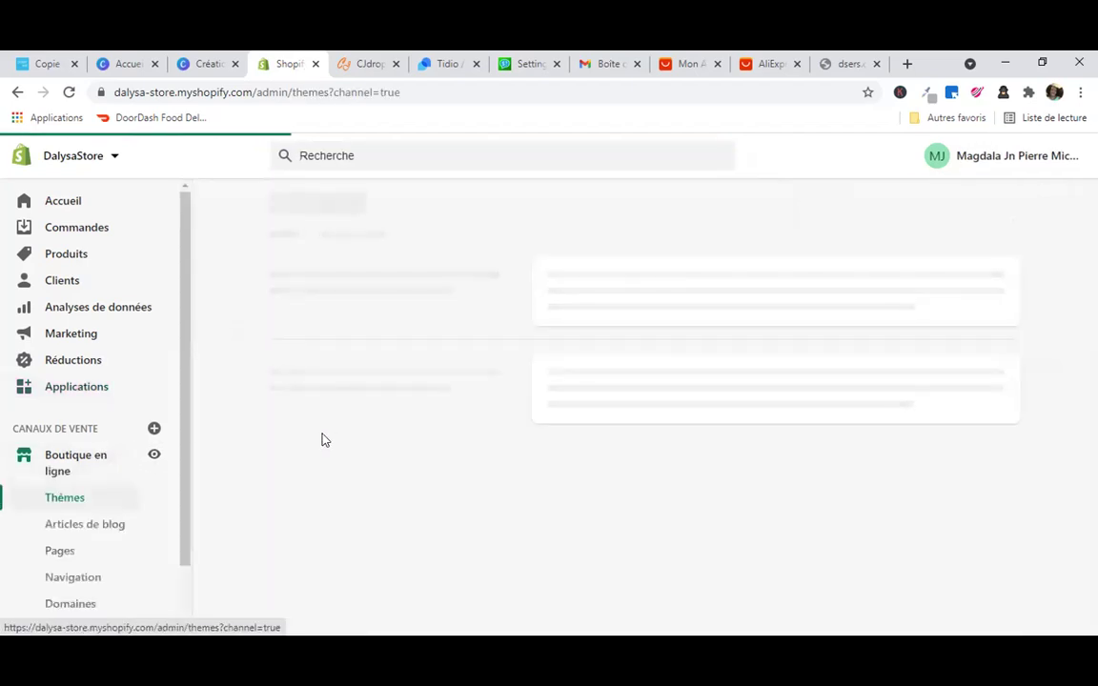
{"action": "scroll", "coordinate": [449, 455], "scroll_direction": "down", "scroll_amount": 2}
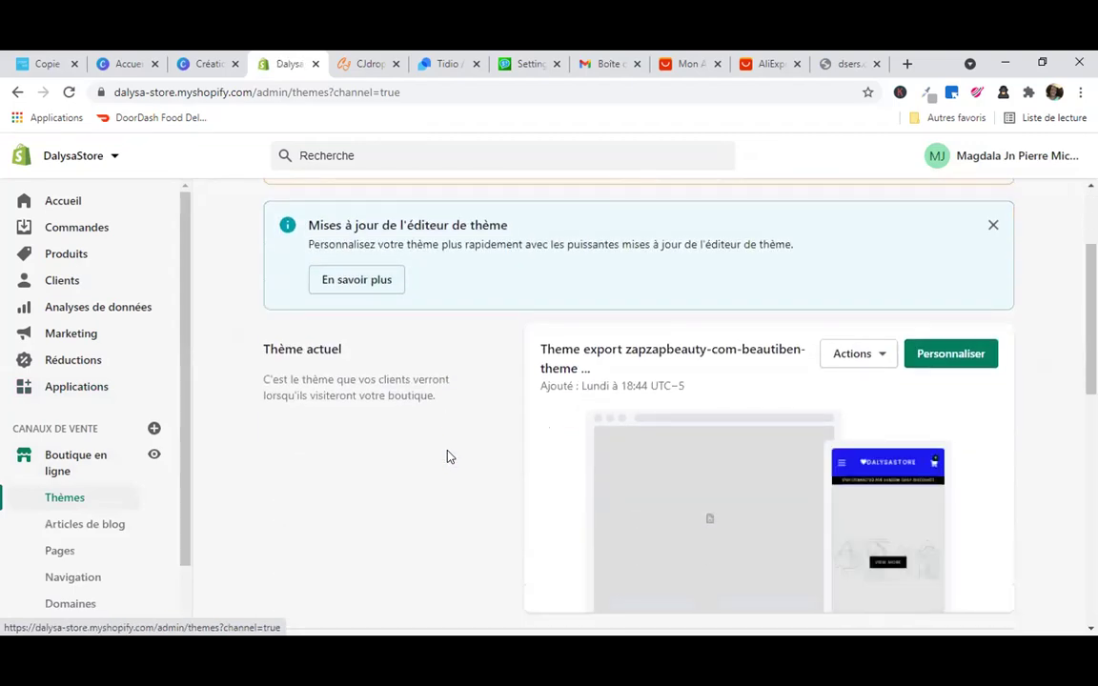
{"action": "scroll", "coordinate": [96, 533], "scroll_direction": "down", "scroll_amount": 1}
{"action": "left_click", "coordinate": [82, 539]}
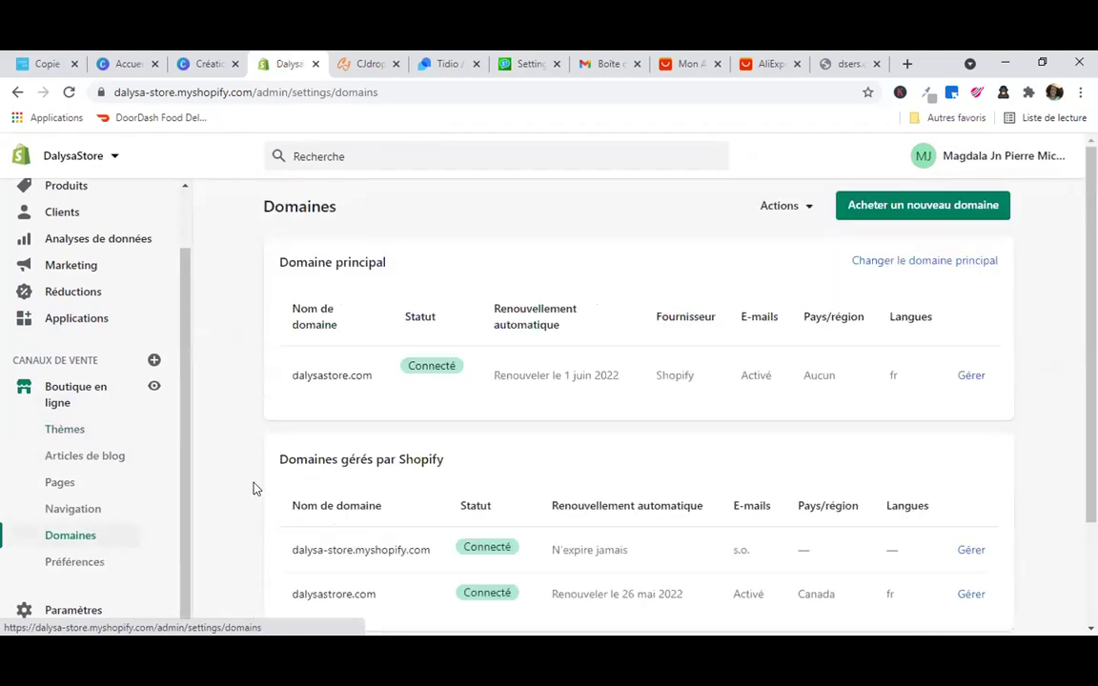
{"action": "scroll", "coordinate": [254, 488], "scroll_direction": "down", "scroll_amount": 1}
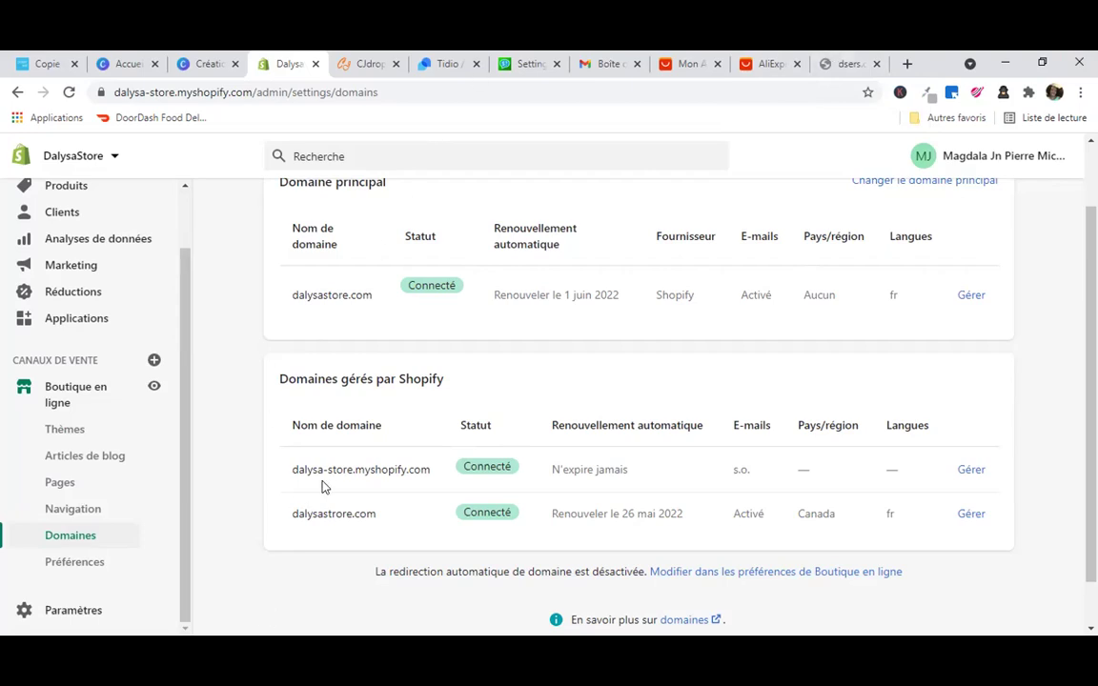
{"action": "scroll", "coordinate": [324, 487], "scroll_direction": "up", "scroll_amount": 1}
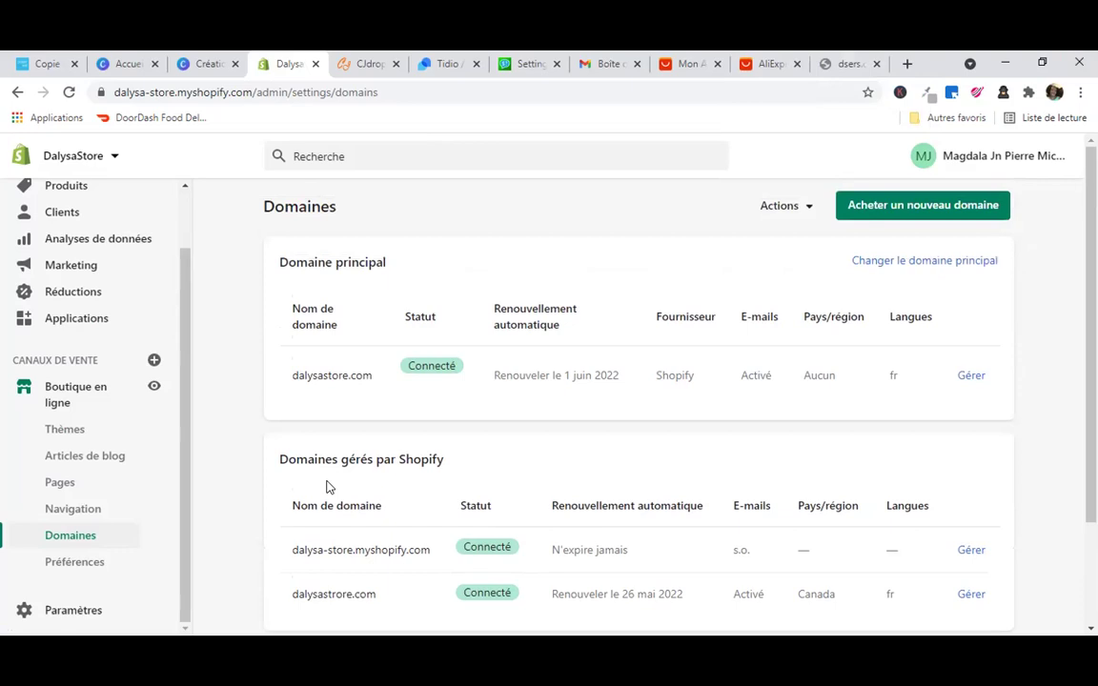
{"action": "scroll", "coordinate": [326, 487], "scroll_direction": "down", "scroll_amount": 1}
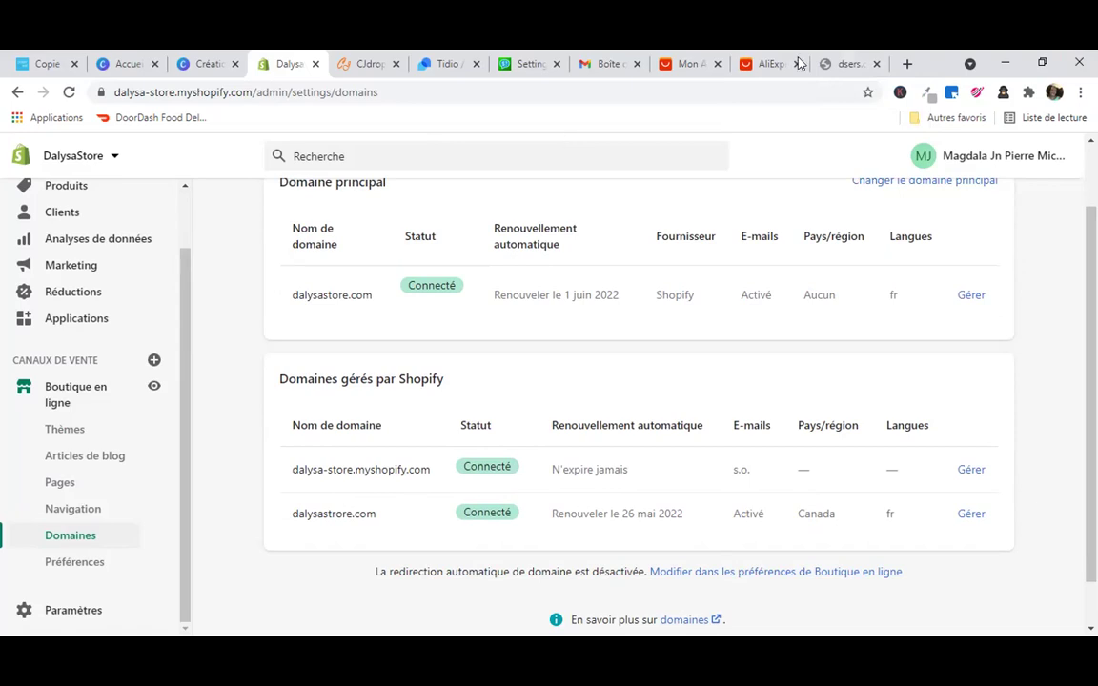
- Reload dsers.com, reopen it in a fresh tab, and close the unneeded Settings tab
{"action": "left_click", "coordinate": [841, 65]}
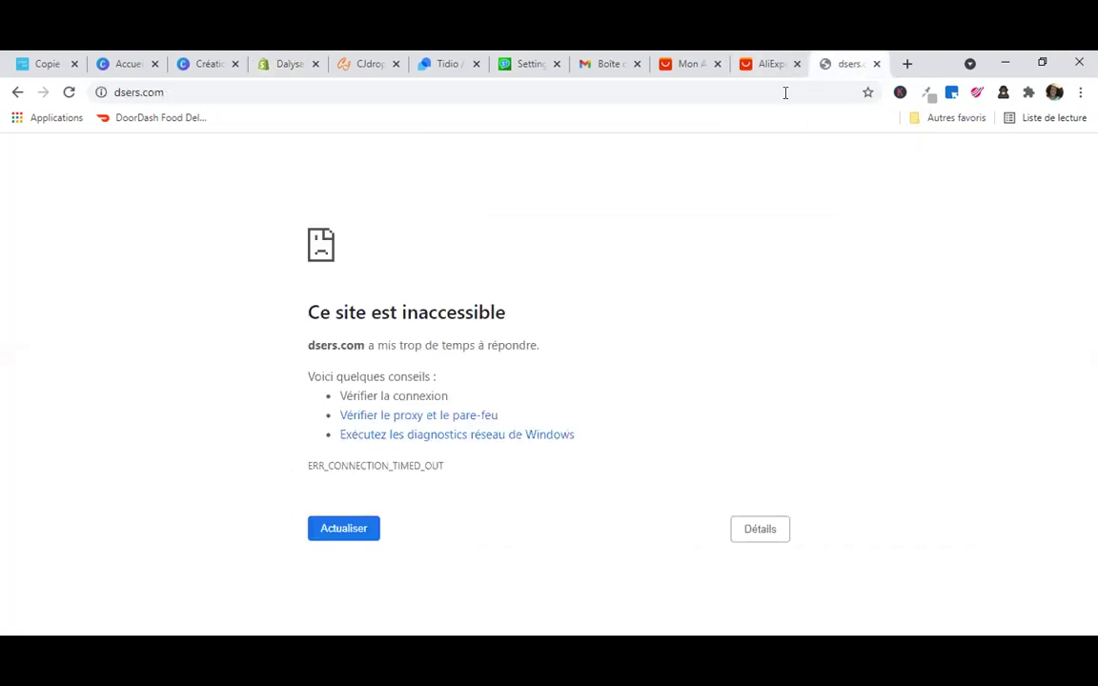
{"action": "left_click", "coordinate": [348, 535]}
{"action": "left_click", "coordinate": [877, 64]}
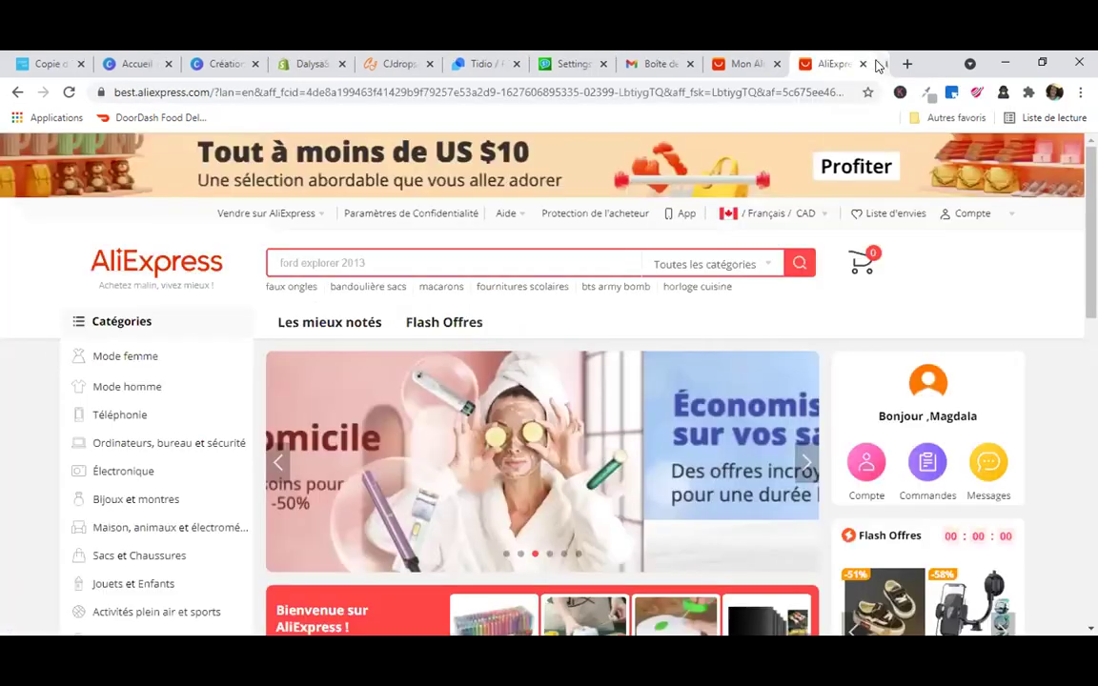
{"action": "left_click", "coordinate": [906, 64]}
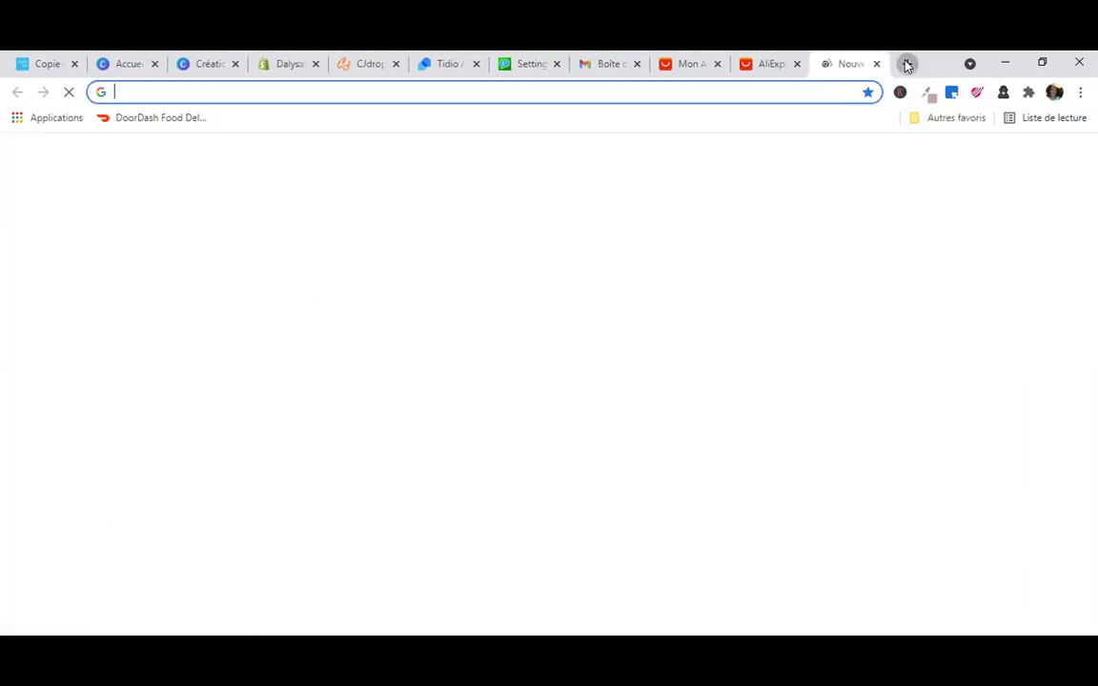
{"action": "type", "text": "d"}
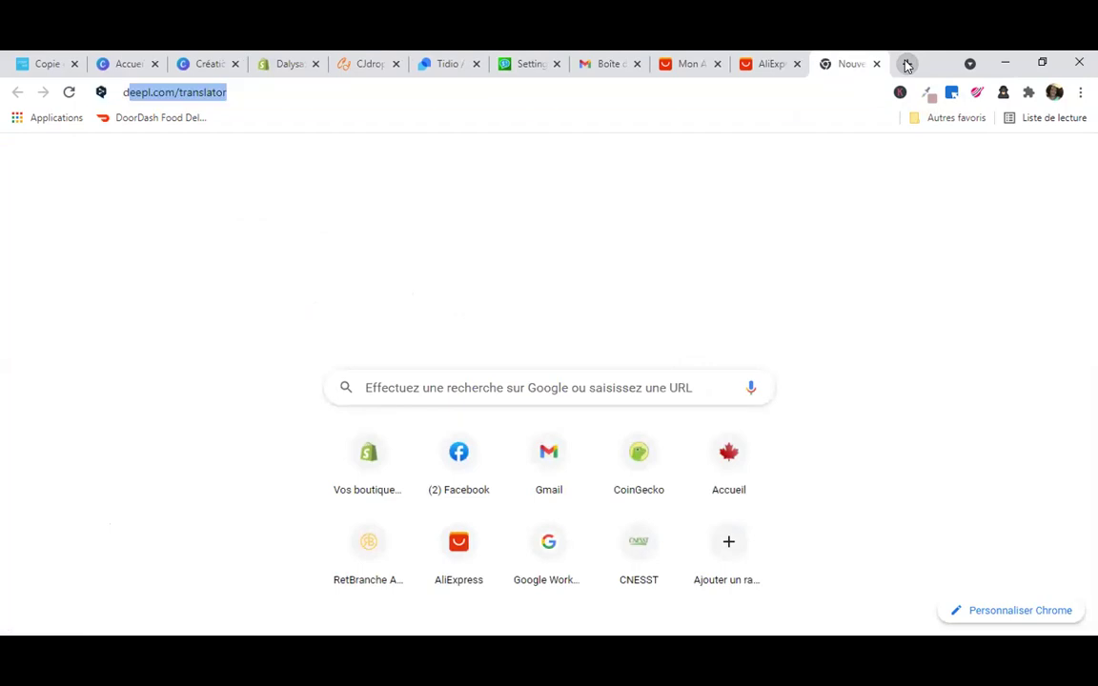
{"action": "type", "text": "sers"}
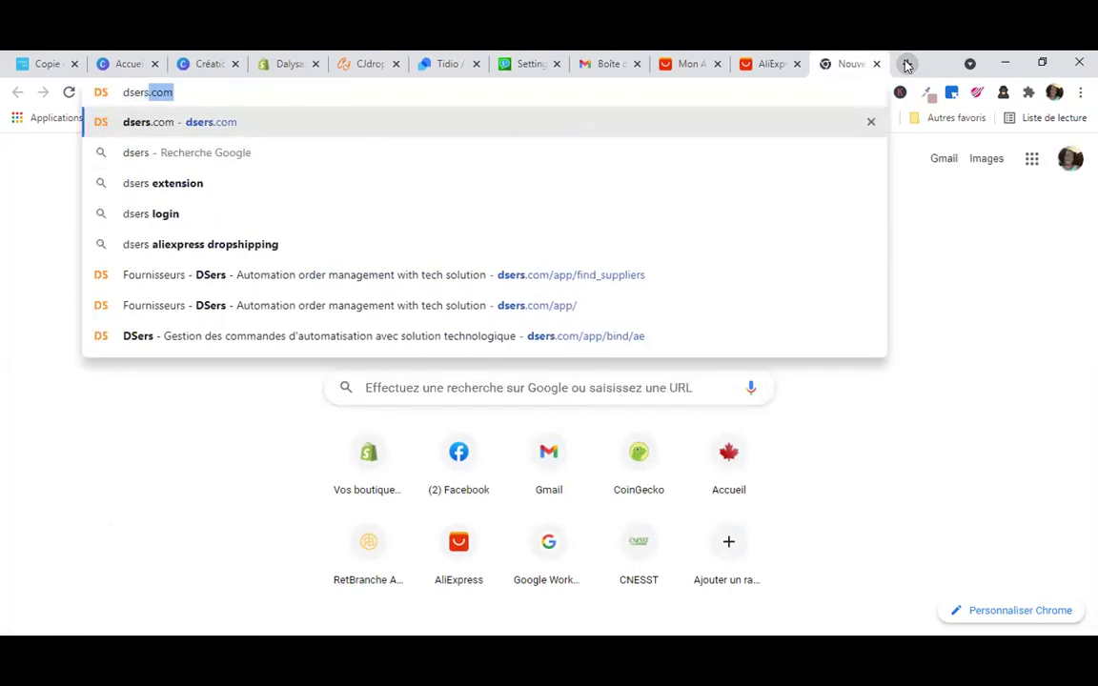
{"action": "key", "text": "Return"}
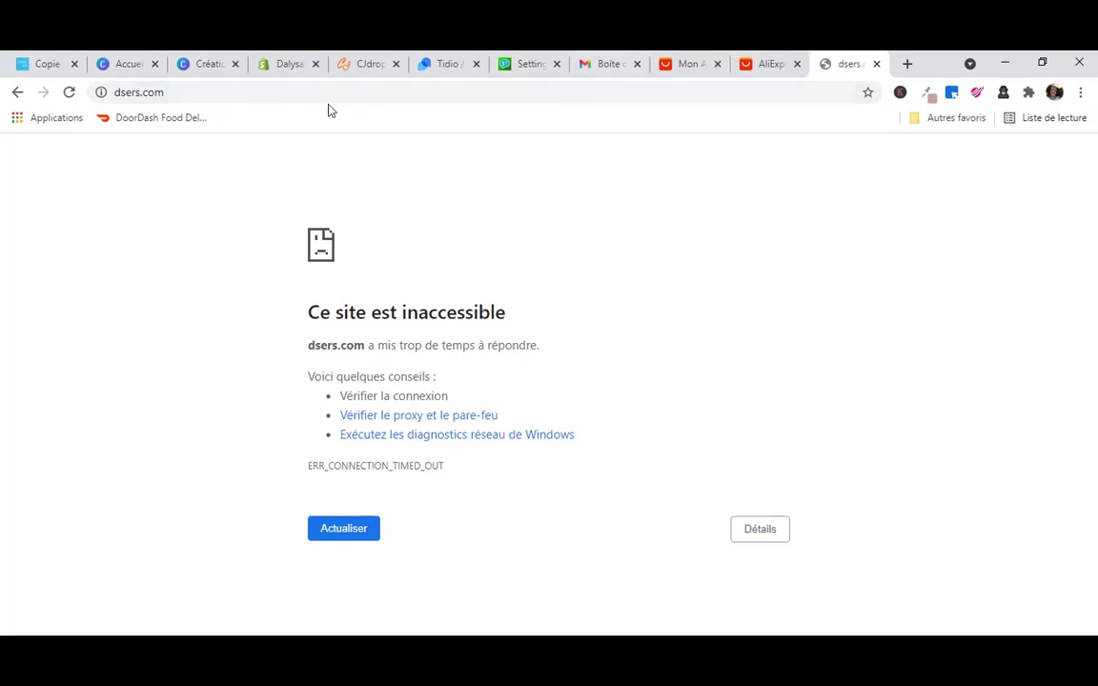
{"action": "left_click", "coordinate": [556, 64]}
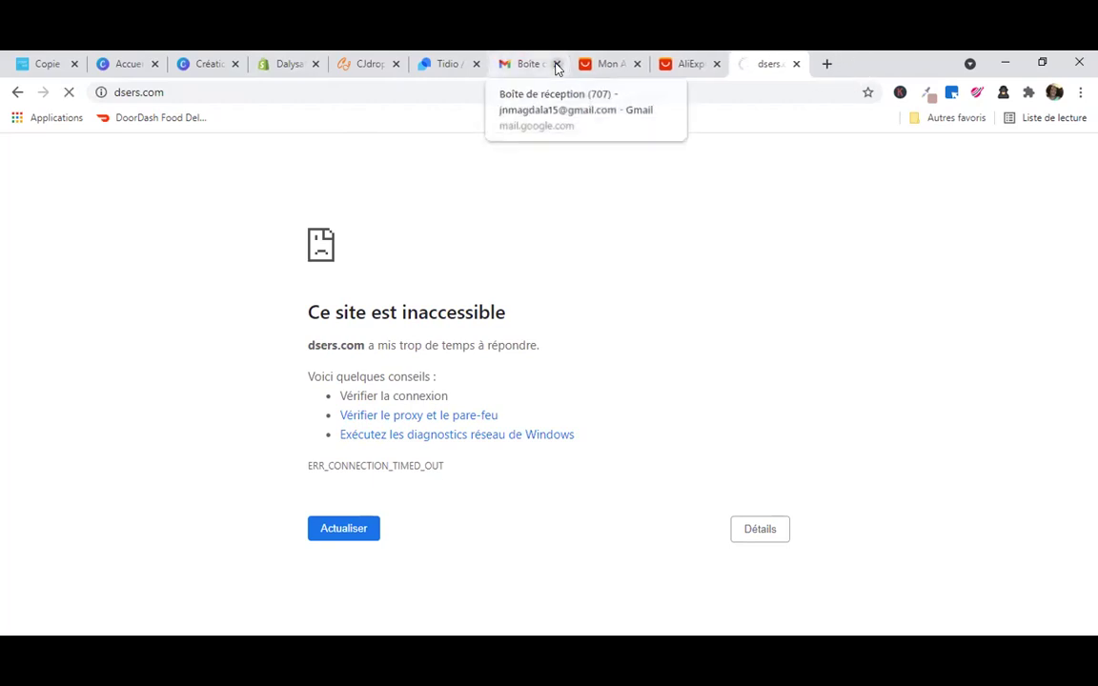
- Open the dalysastore.com primary domain's settings and review its country (Aucun, CAD $) and French language
{"action": "left_click", "coordinate": [291, 66]}
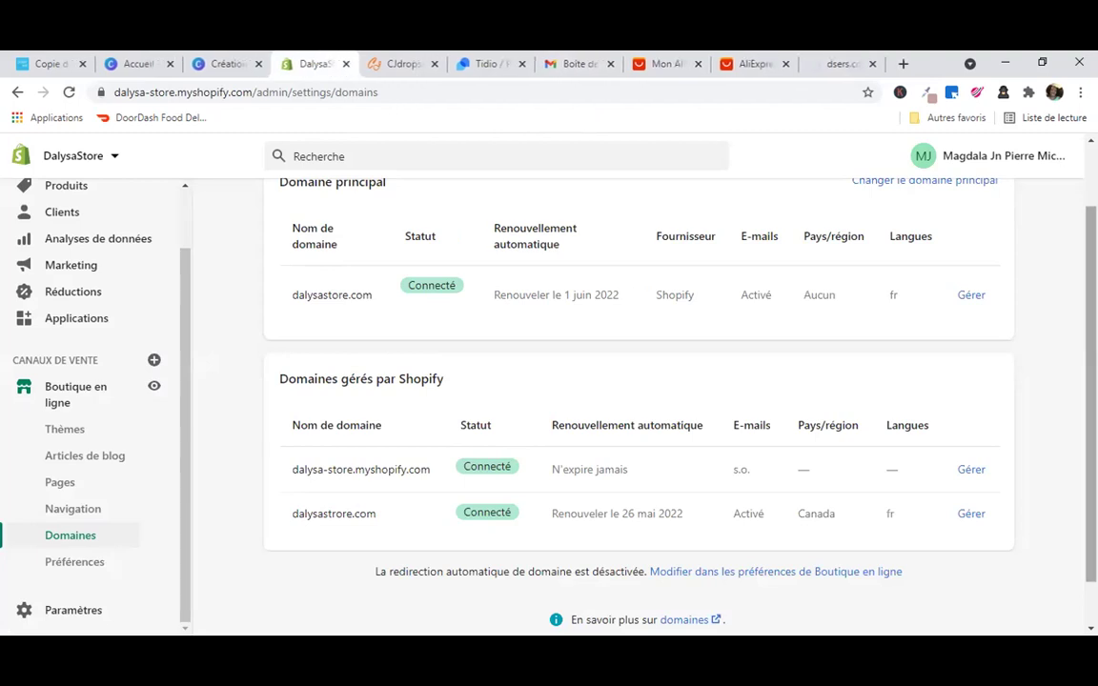
{"action": "scroll", "coordinate": [1048, 448], "scroll_direction": "down", "scroll_amount": 1}
{"action": "scroll", "coordinate": [1049, 448], "scroll_direction": "up", "scroll_amount": 2}
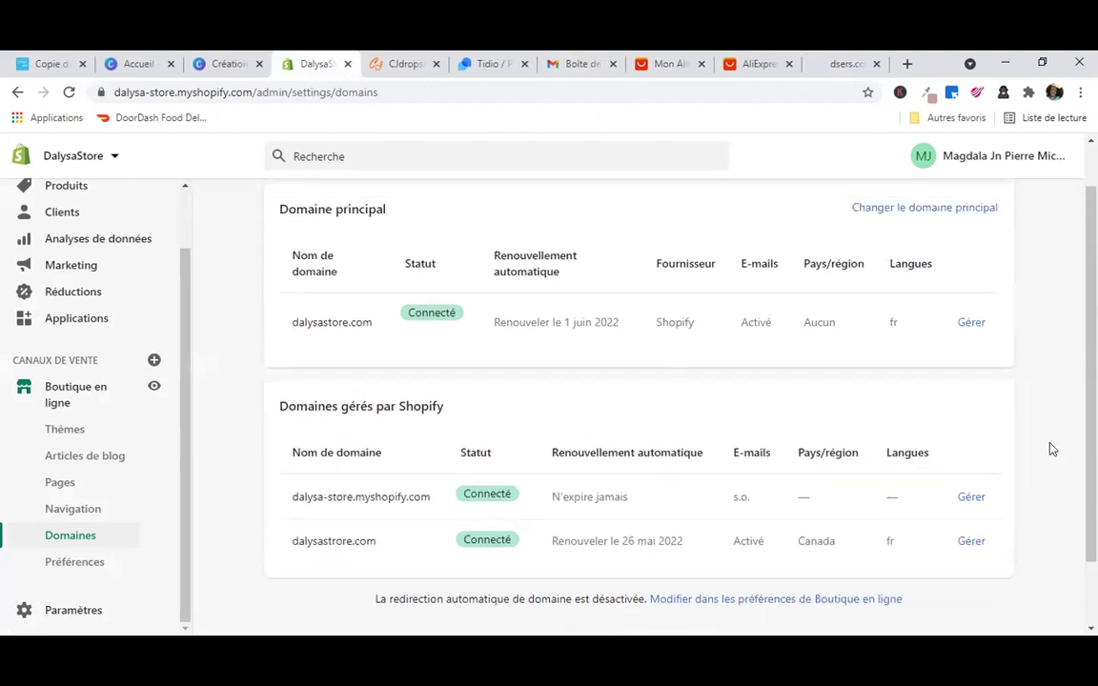
{"action": "left_click", "coordinate": [970, 324]}
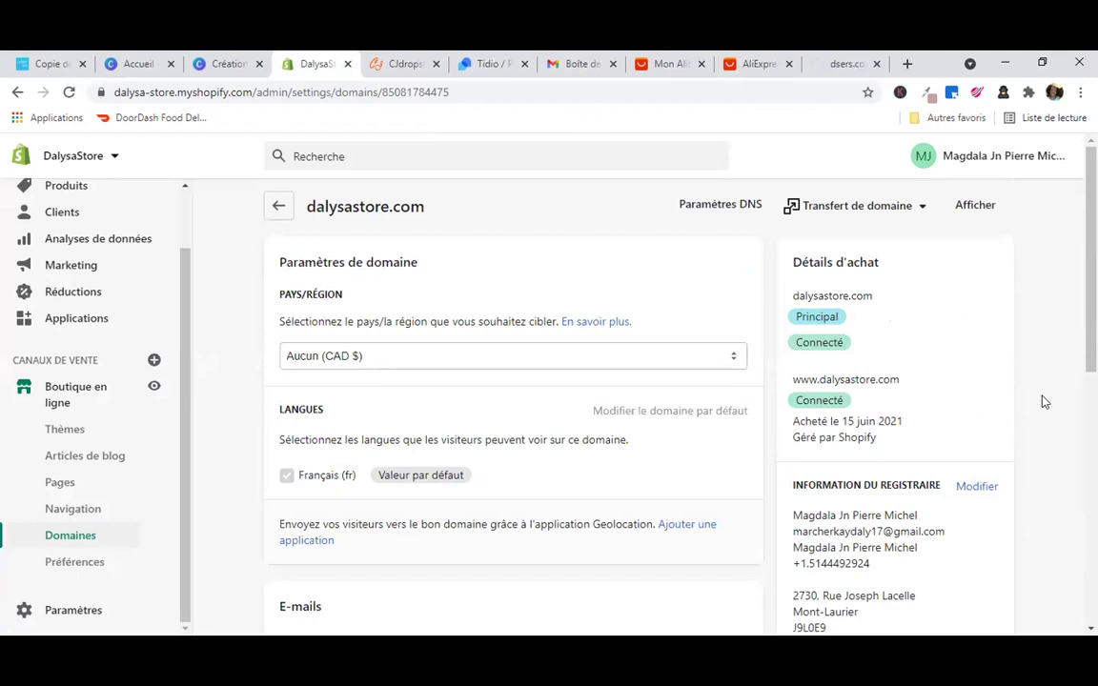
{"action": "scroll", "coordinate": [1061, 441], "scroll_direction": "down", "scroll_amount": 2}
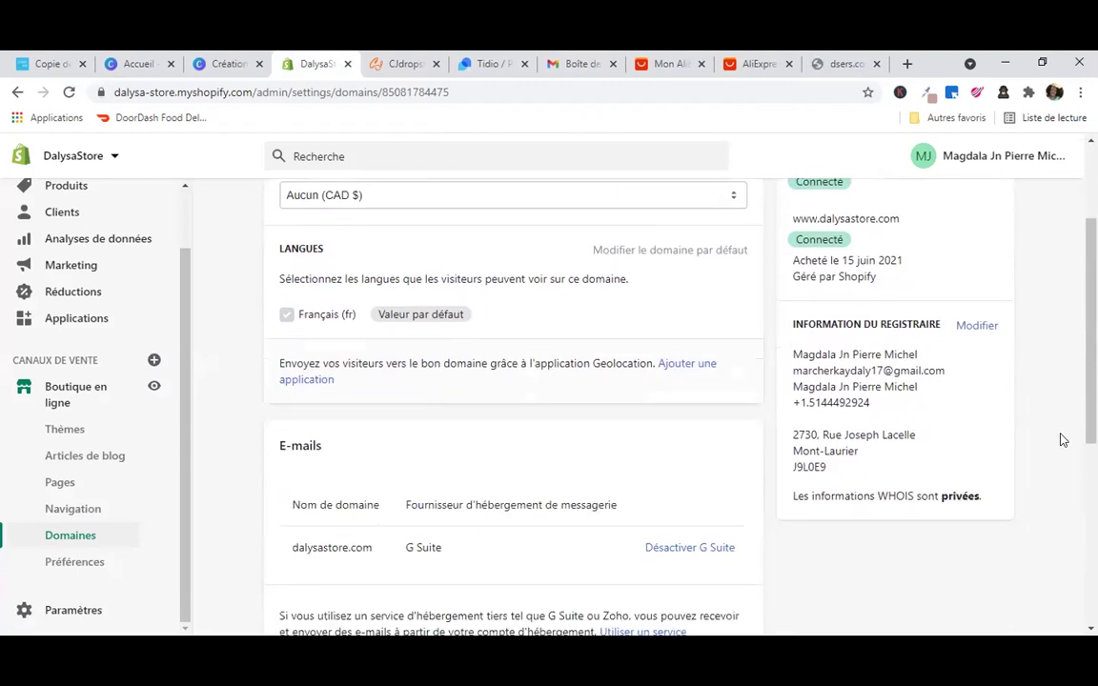
{"action": "scroll", "coordinate": [1062, 440], "scroll_direction": "up", "scroll_amount": 1}
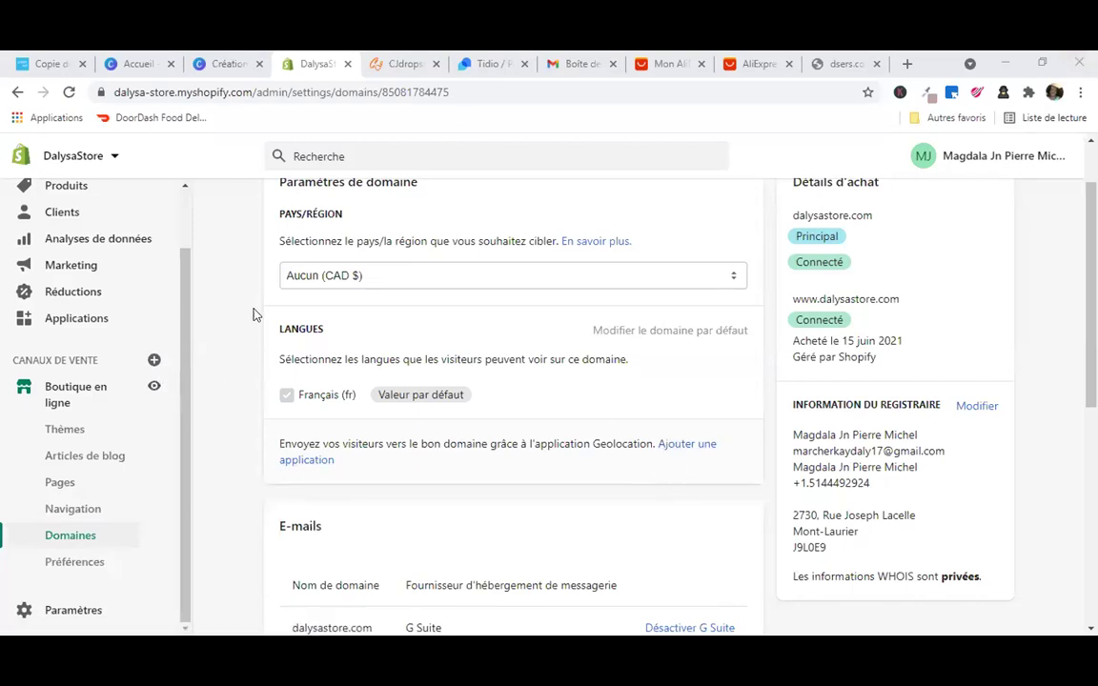
{"action": "scroll", "coordinate": [258, 299], "scroll_direction": "up", "scroll_amount": 2}
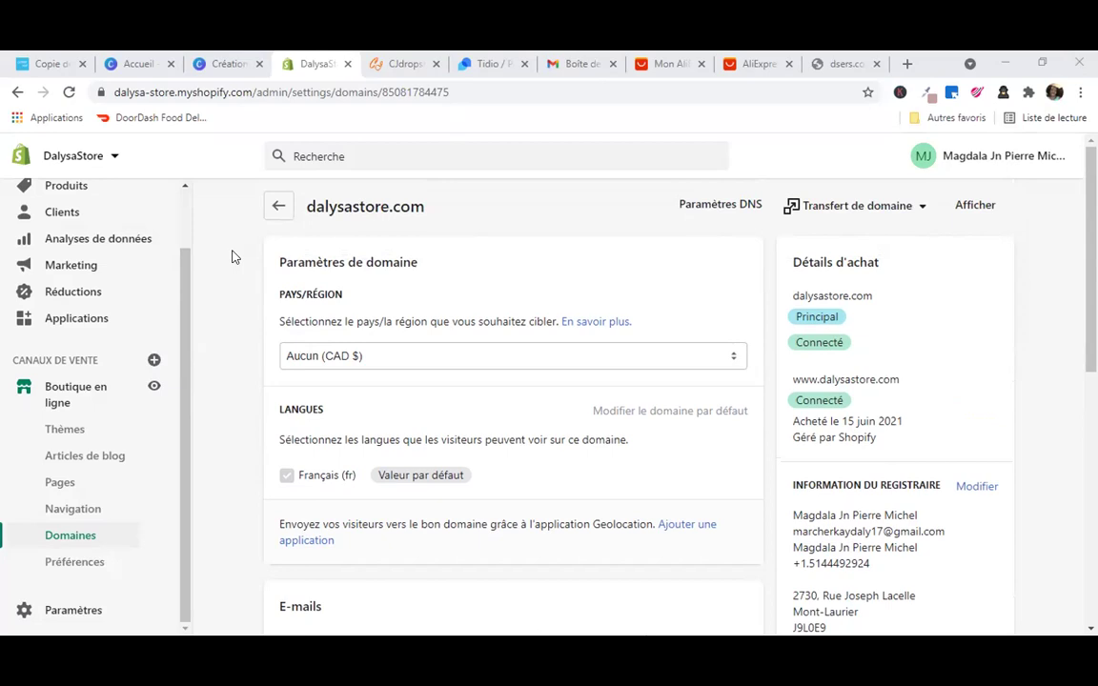
- Return to the Domains list, then retry loading dsers.com and stop it when it hangs
{"action": "left_click", "coordinate": [279, 210]}
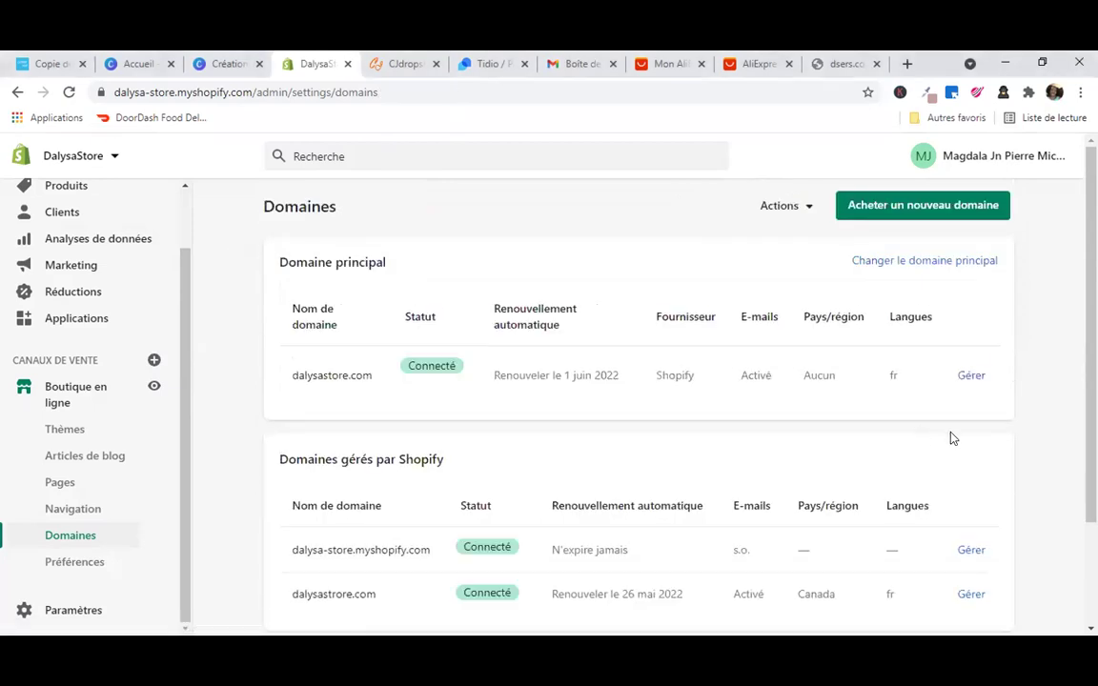
{"action": "scroll", "coordinate": [984, 462], "scroll_direction": "down", "scroll_amount": 1}
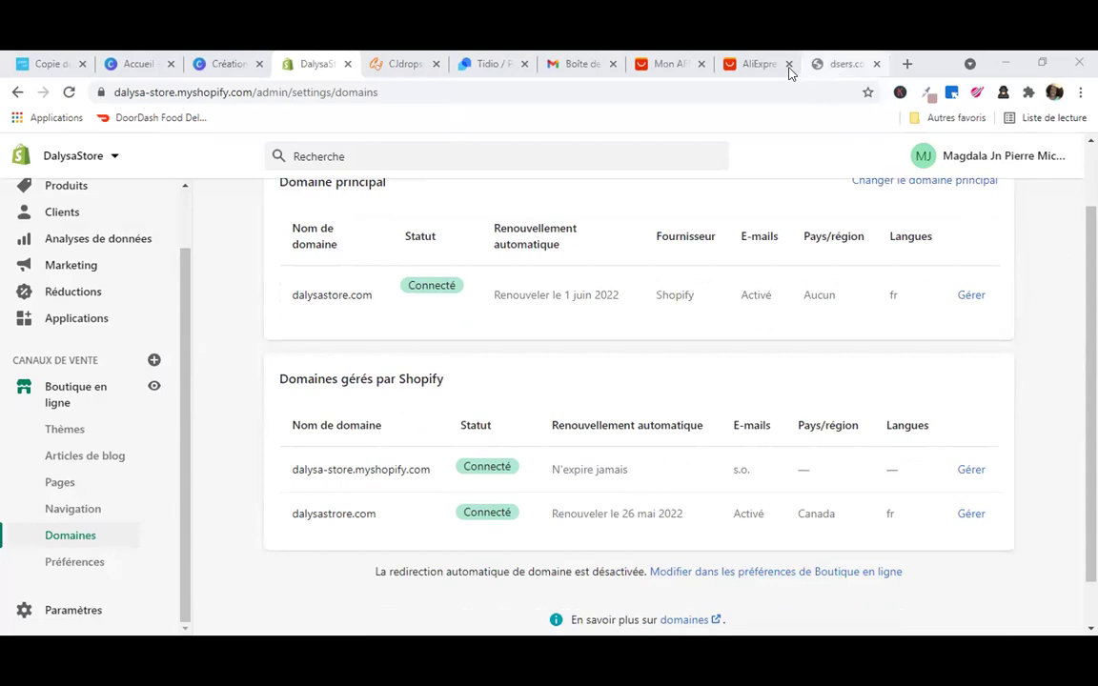
{"action": "left_click", "coordinate": [846, 63]}
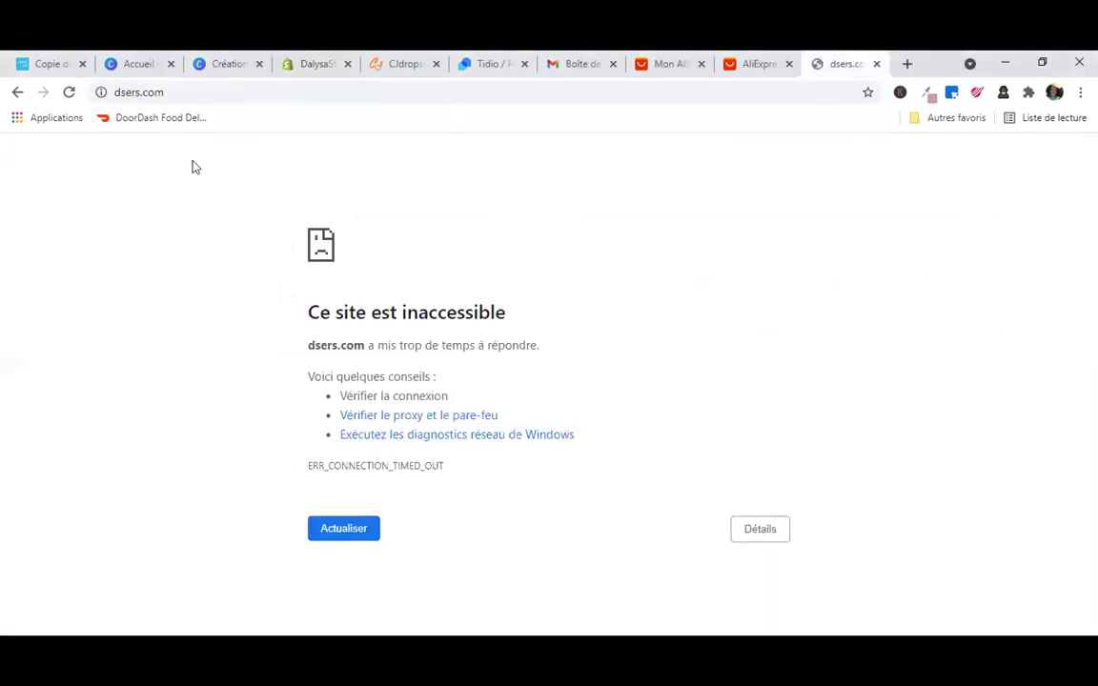
{"action": "left_click", "coordinate": [69, 92]}
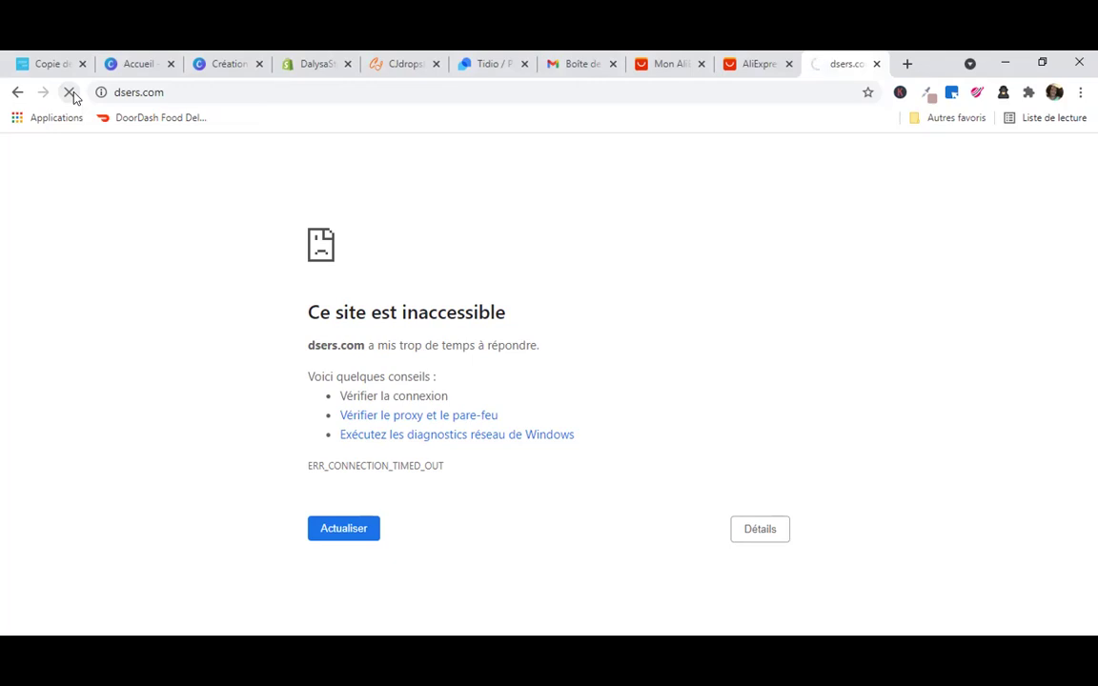
{"action": "left_click", "coordinate": [69, 92]}
- Reload the Shopify Domains page and close the unreachable dsers.com tab
{"action": "left_click", "coordinate": [312, 71]}
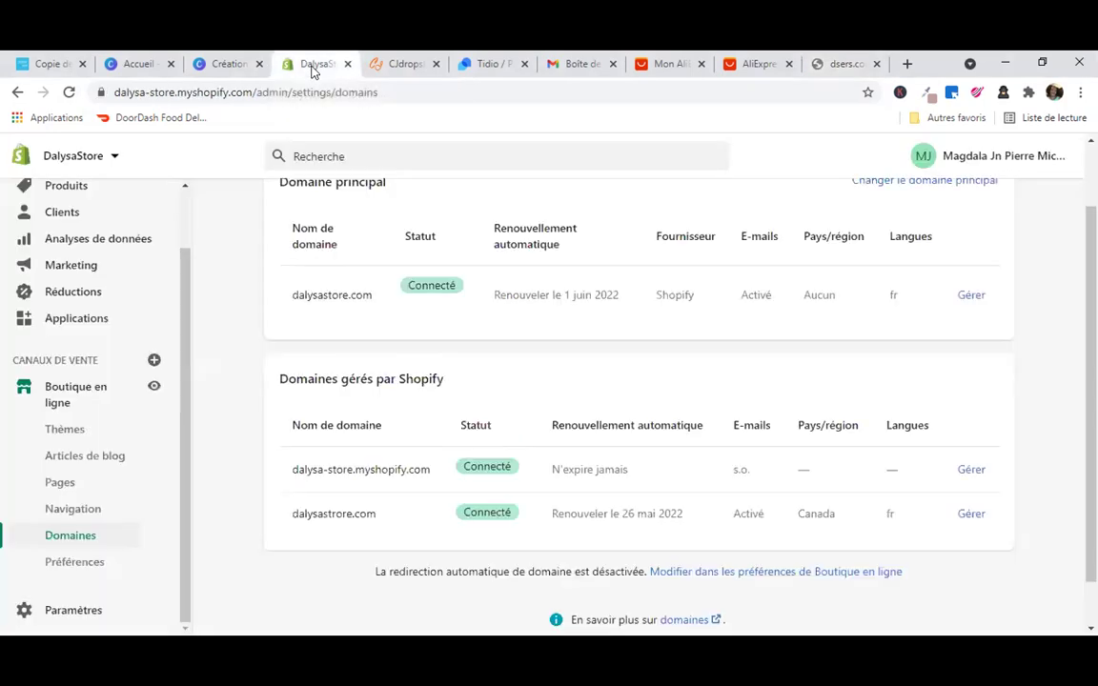
{"action": "left_click", "coordinate": [69, 92]}
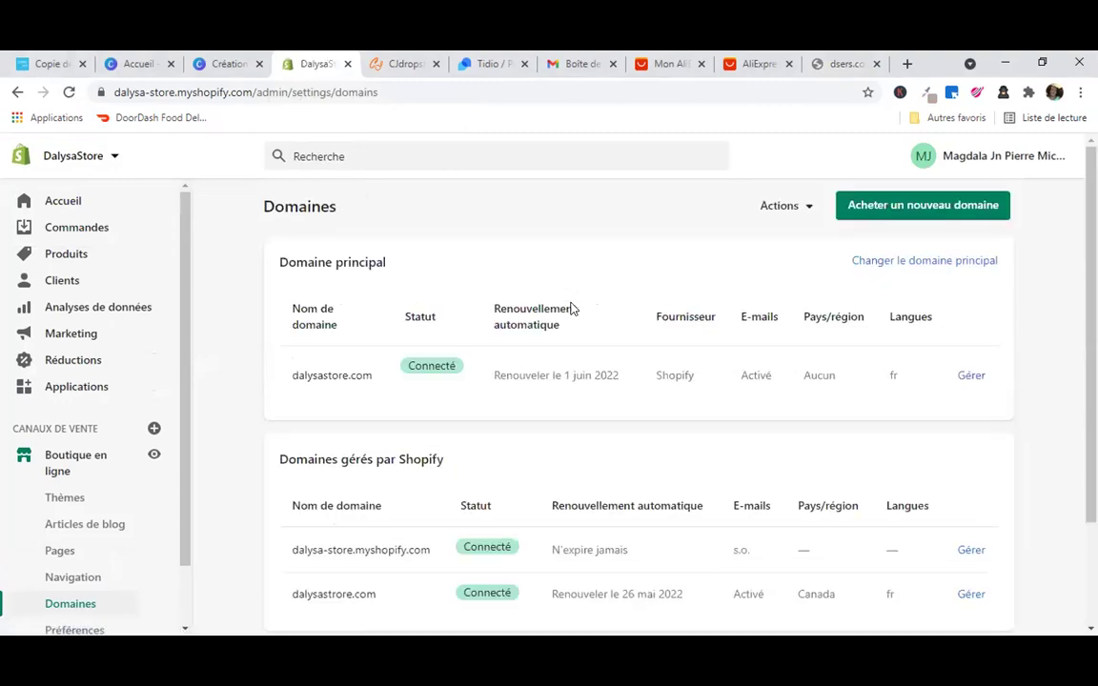
{"action": "left_click", "coordinate": [844, 64]}
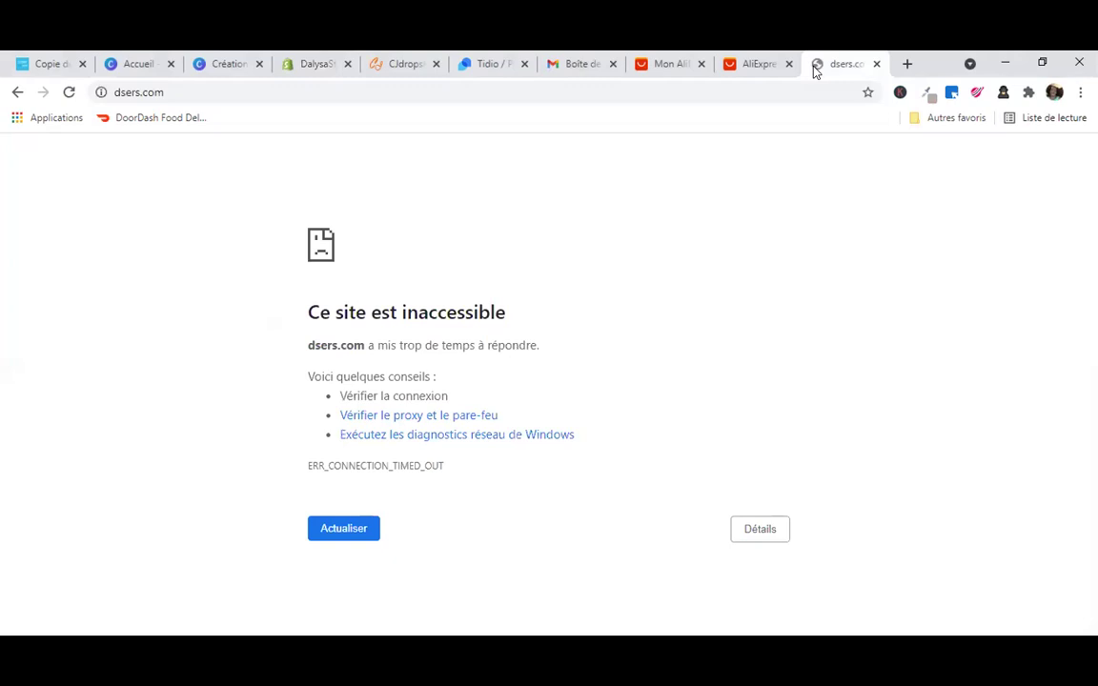
{"action": "key", "text": "ctrl+w"}
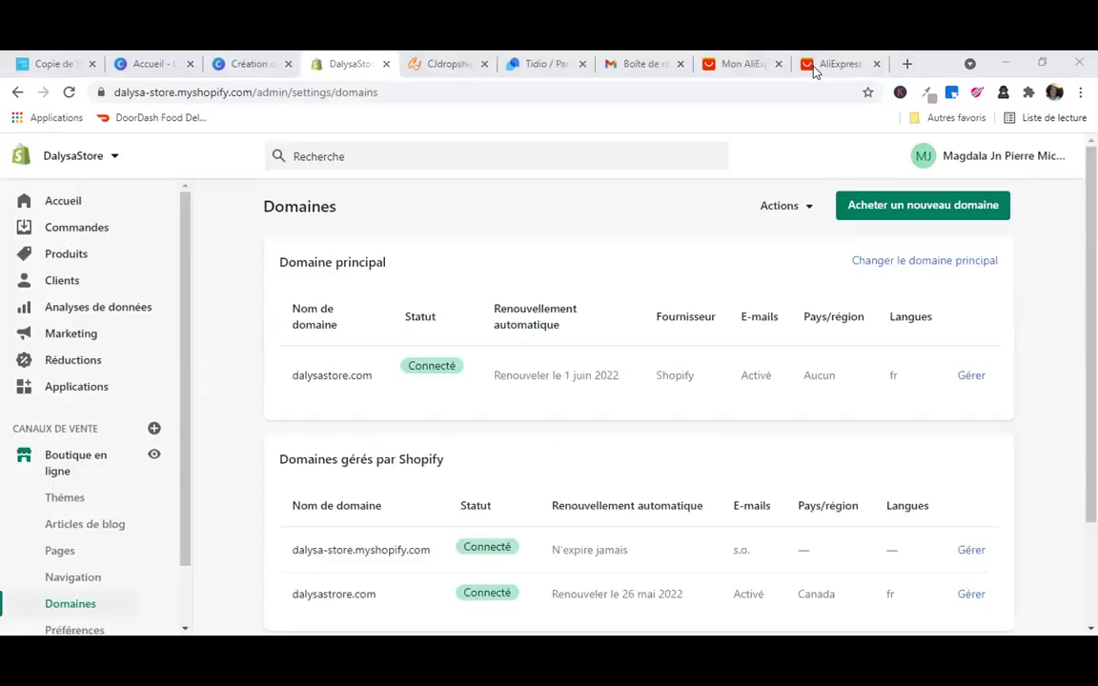